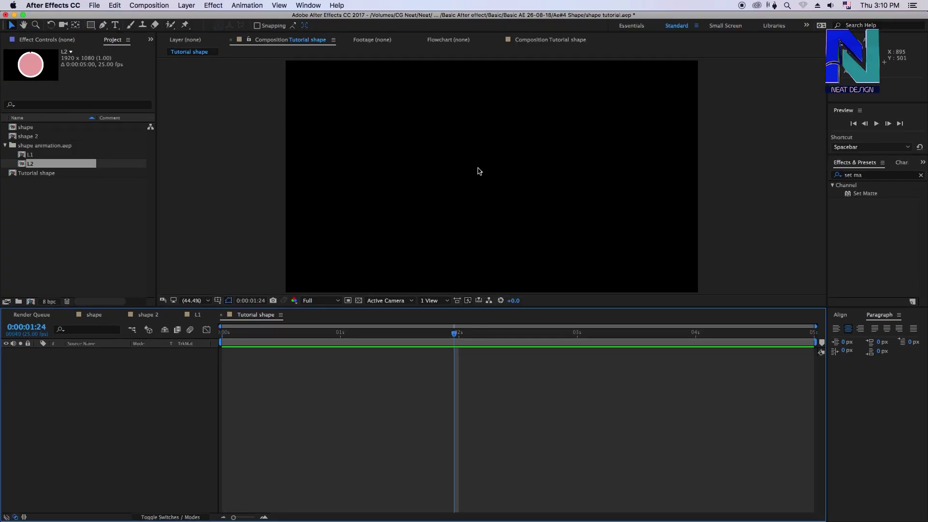
# Set the composition viewer zoom to 25% with the Selection tool active
pyautogui.press(',')
pyautogui.press(',')
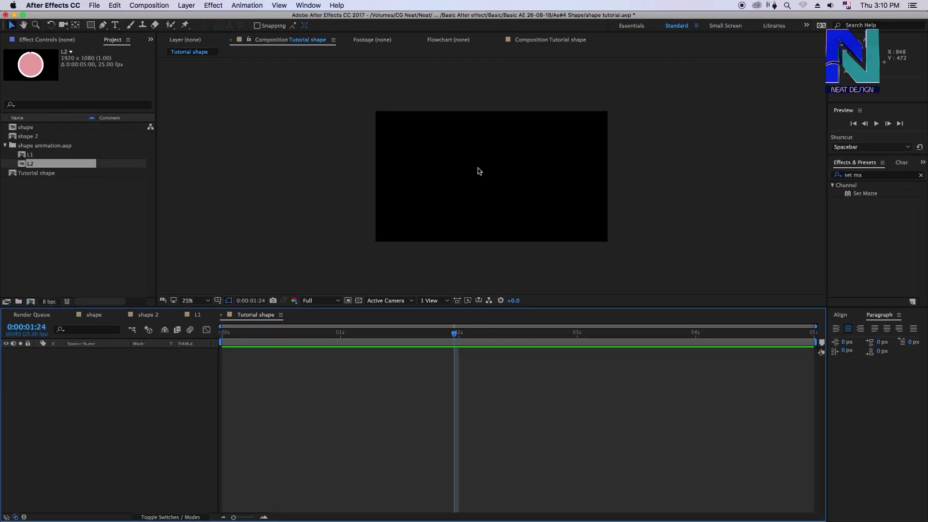
pyautogui.press('.')
pyautogui.press('.')
pyautogui.press(',')
pyautogui.press('h')
pyautogui.press('v')
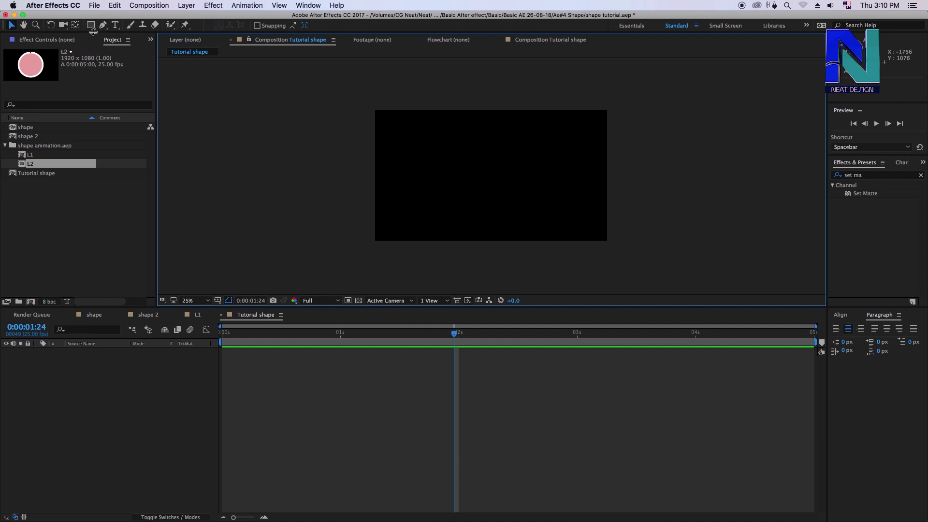
# Choose the Rectangle Tool from the shape tools flyout
pyautogui.click(94, 30)
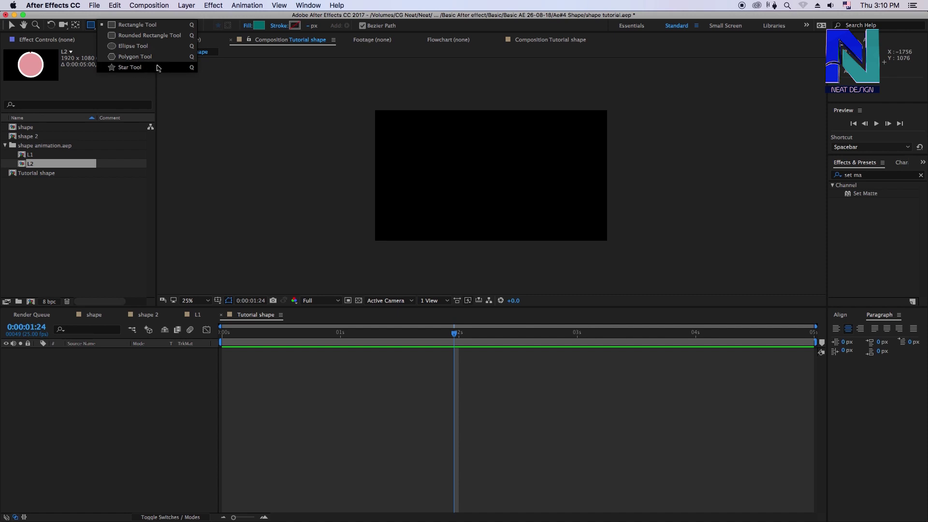
pyautogui.click(94, 31)
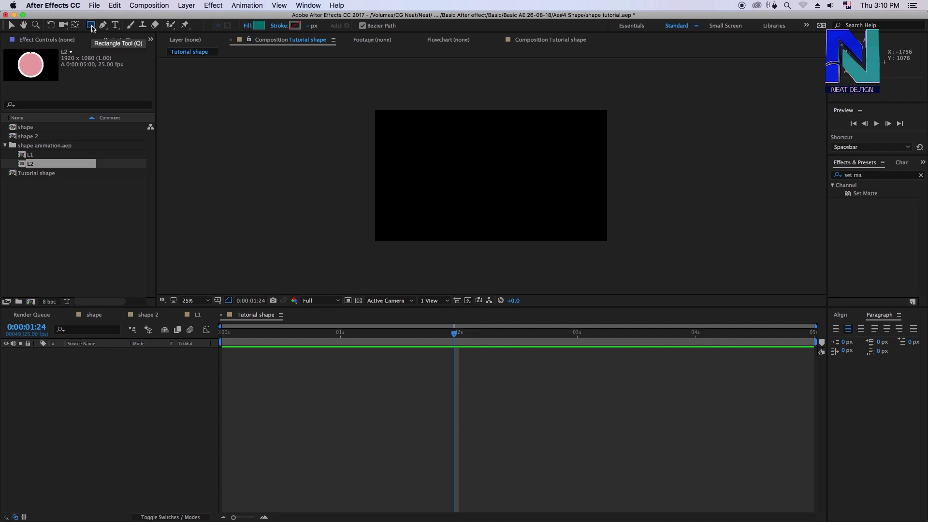
pyautogui.click(92, 27)
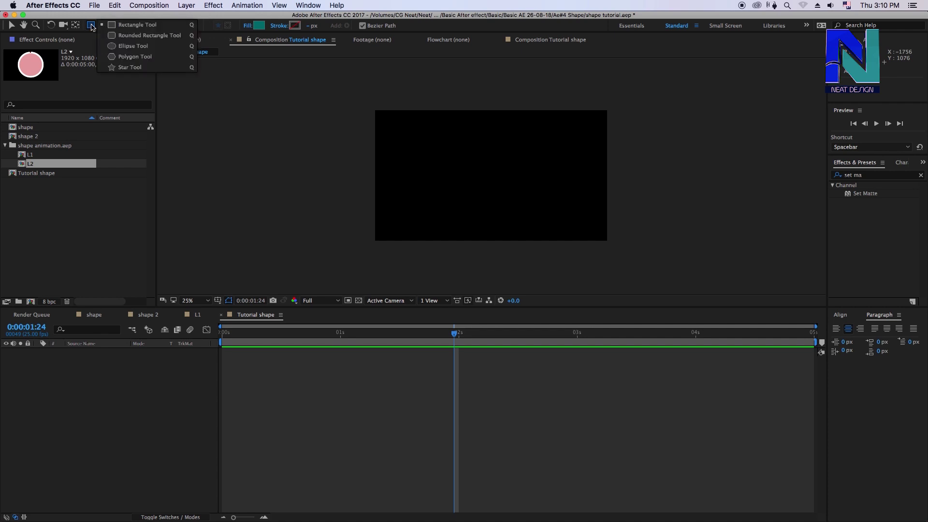
pyautogui.click(117, 26)
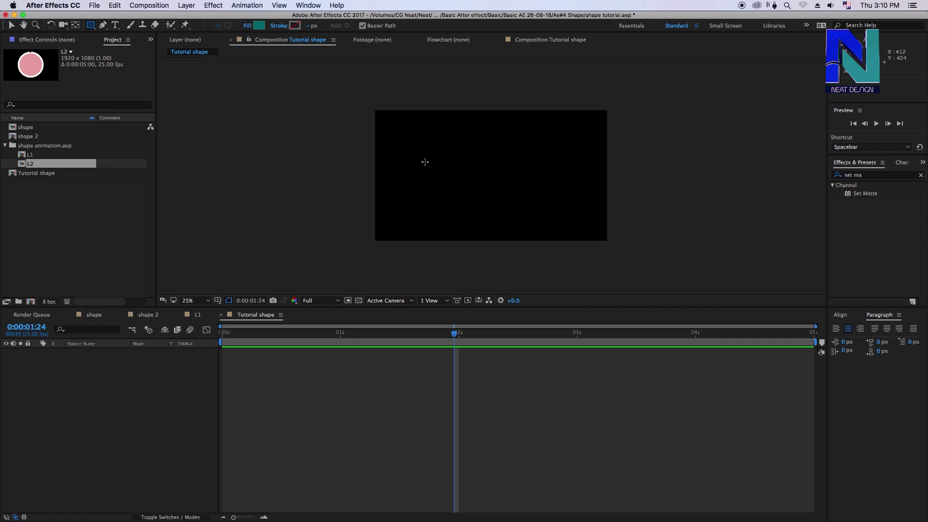
# Draw a wide teal rectangle, try a small square instead, then undo the square
pyautogui.moveTo(424, 161); pyautogui.dragTo(554, 184)
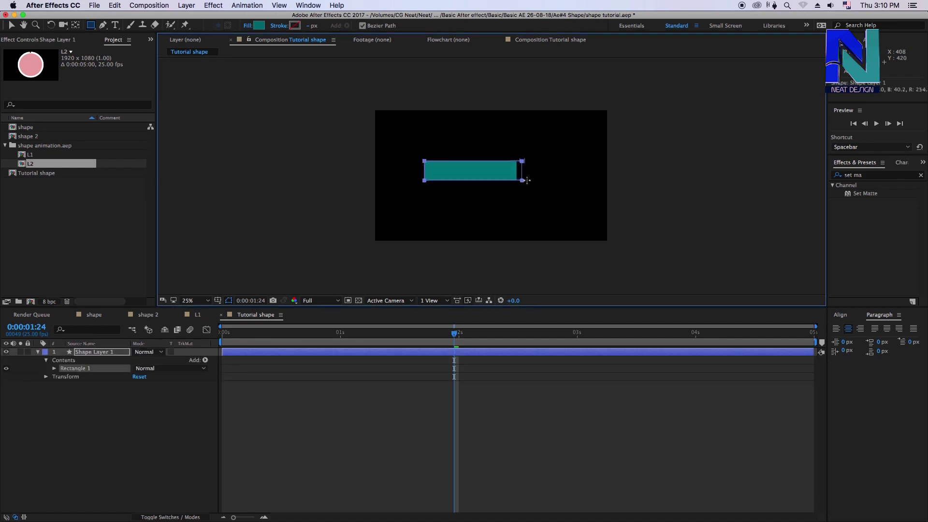
pyautogui.click(515, 397)
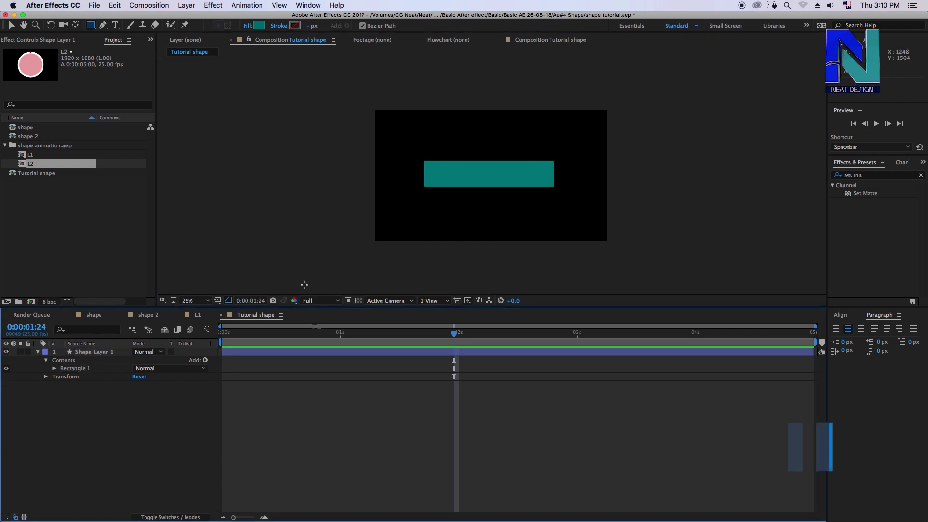
pyautogui.click(100, 352)
pyautogui.moveTo(448, 156); pyautogui.dragTo(473, 177)
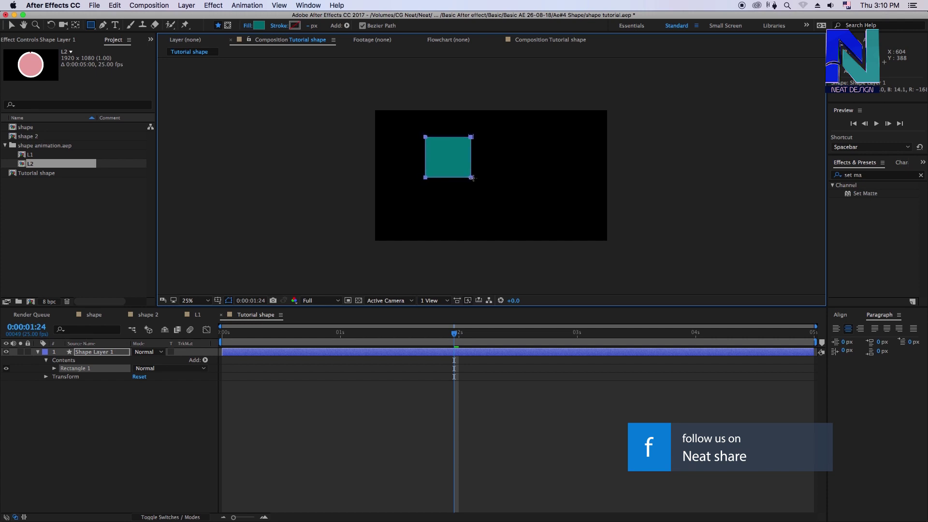
pyautogui.moveTo(472, 178)
pyautogui.mouseDown()
pyautogui.moveTo(485, 181)
pyautogui.moveTo(481, 189)
pyautogui.mouseUp()
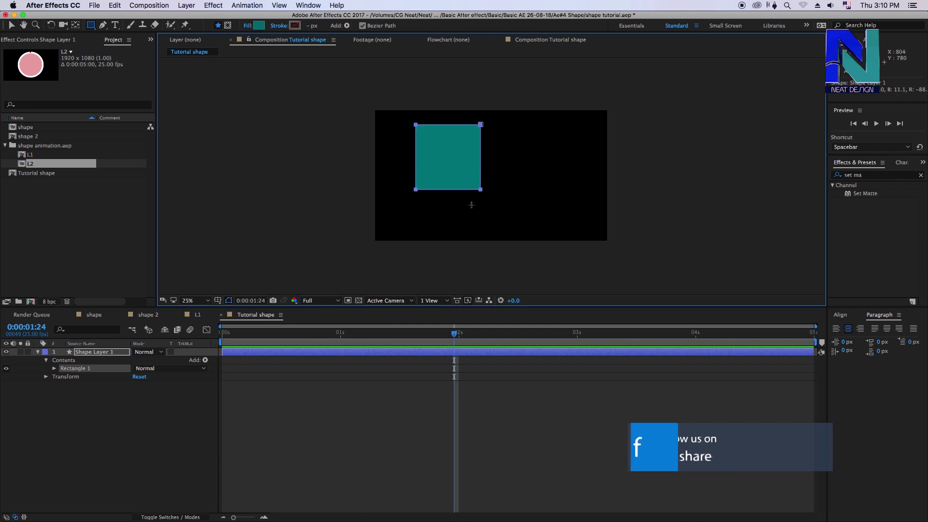
pyautogui.hotkey('ctrl', 'z')
# Redraw the wide rectangle across the composition, zoom to 50% and select Shape Layer 1
pyautogui.moveTo(430, 155); pyautogui.dragTo(556, 180)
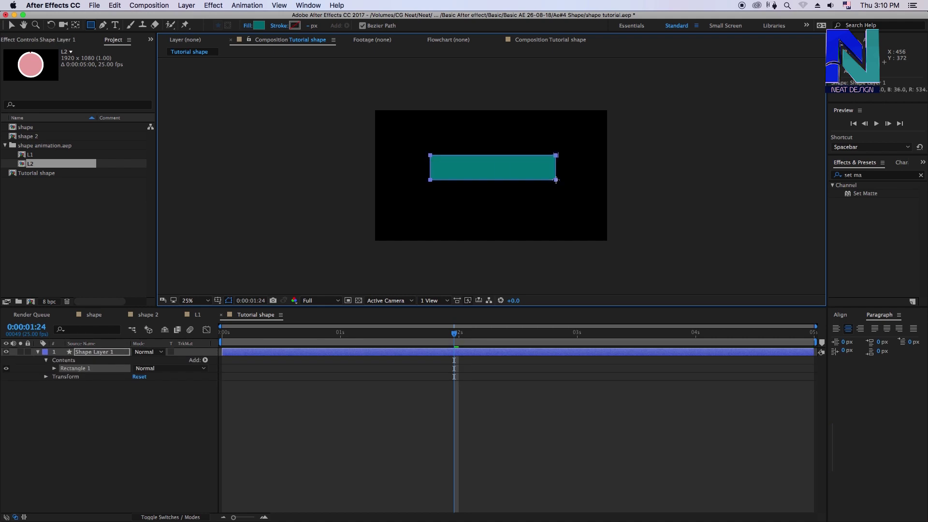
pyautogui.click(596, 372)
pyautogui.press('.')
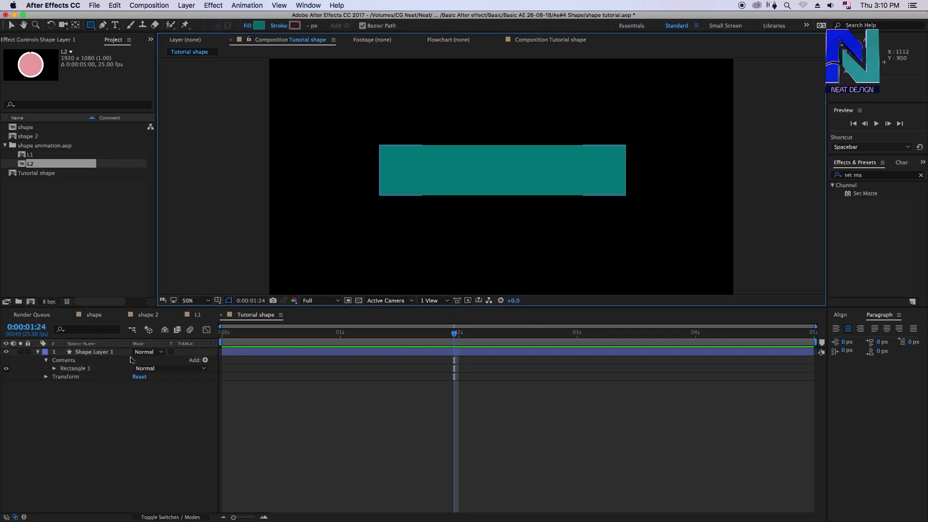
pyautogui.click(93, 351)
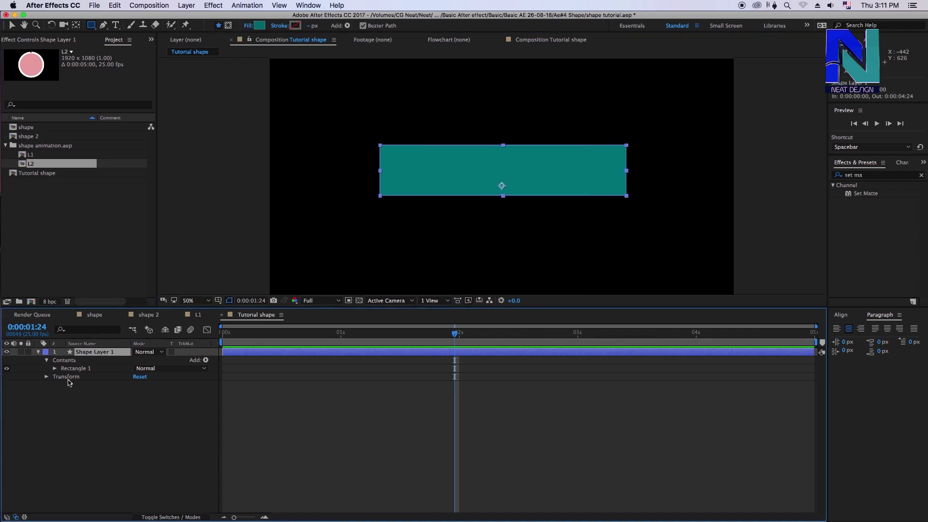
# Inspect Shape Layer 1's Transform group (Anchor Point, Position, Scale, Rotation, Opacity), then collapse it
pyautogui.click(46, 360)
pyautogui.click(67, 368)
pyautogui.click(47, 369)
pyautogui.click(46, 370)
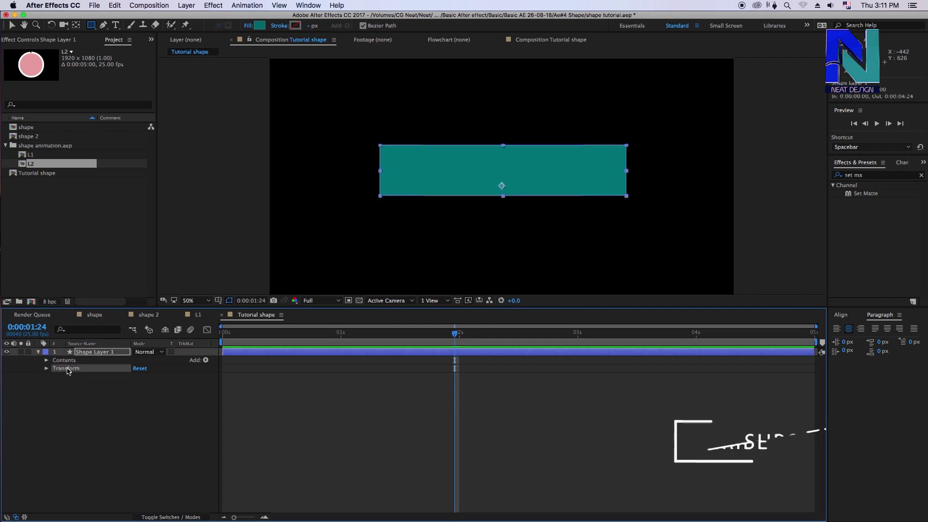
pyautogui.click(46, 368)
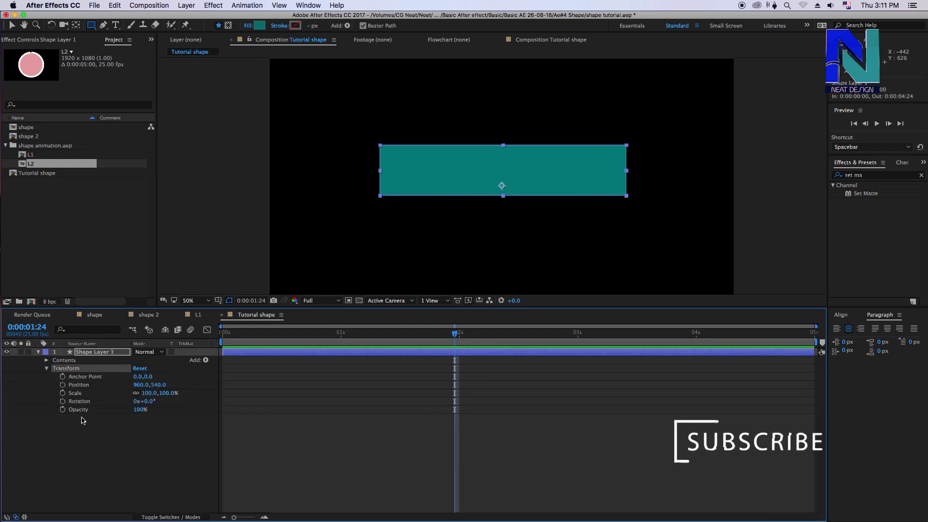
pyautogui.click(46, 368)
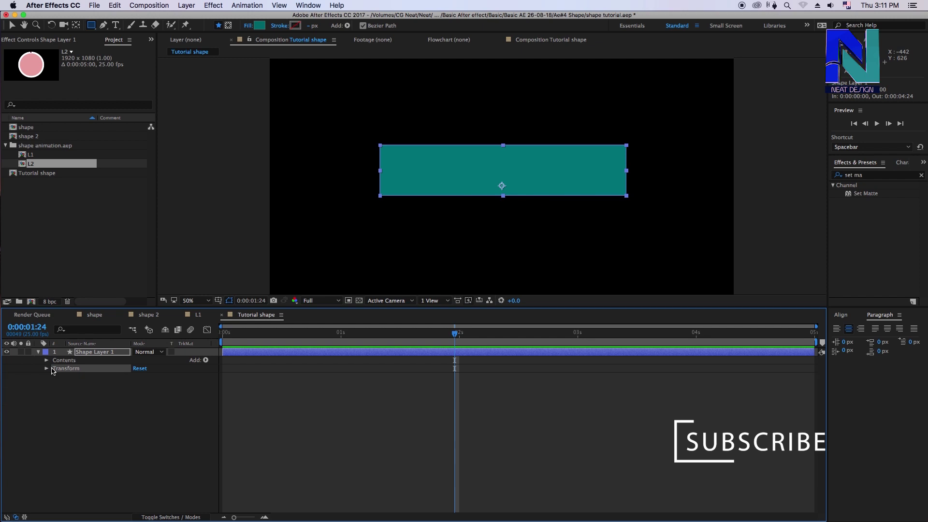
# Expand Contents > Rectangle 1 to show Path 1, Stroke 1 and Fill 1, and open Path 1
pyautogui.click(68, 361)
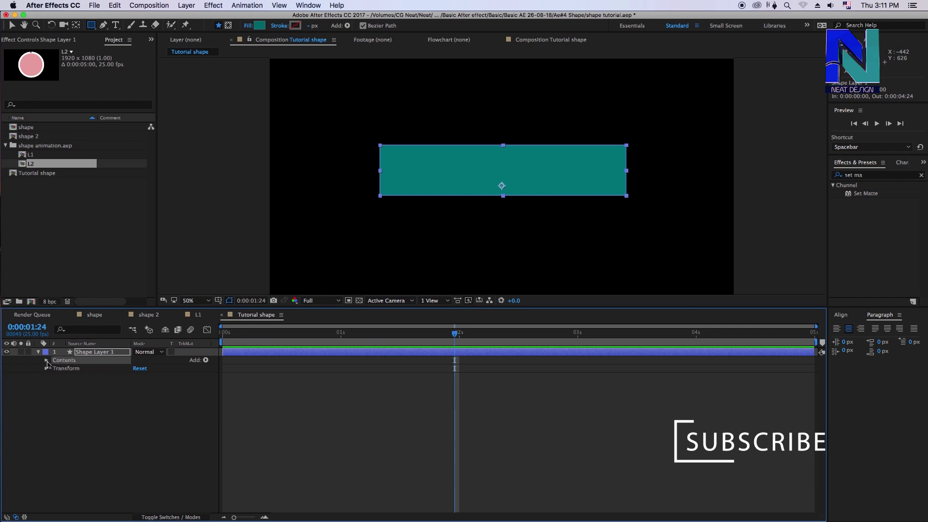
pyautogui.click(47, 361)
pyautogui.click(70, 370)
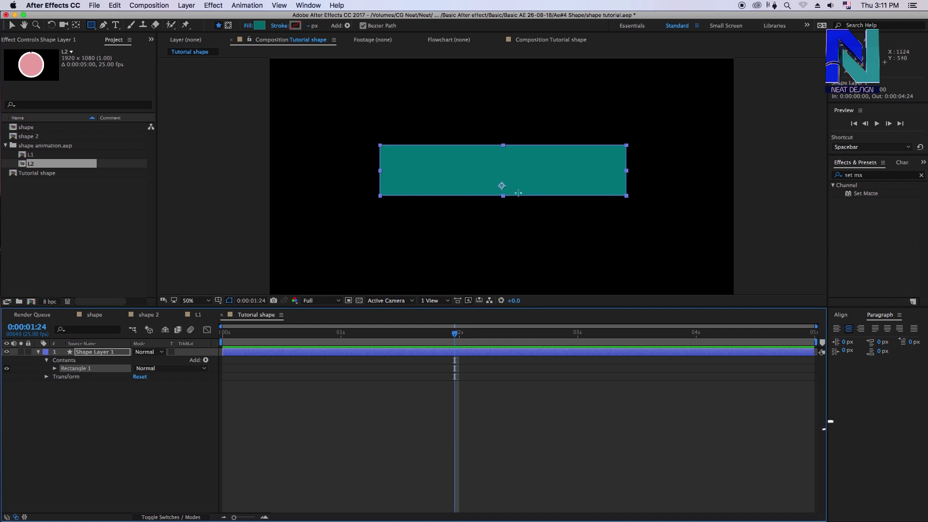
pyautogui.click(55, 369)
pyautogui.click(93, 431)
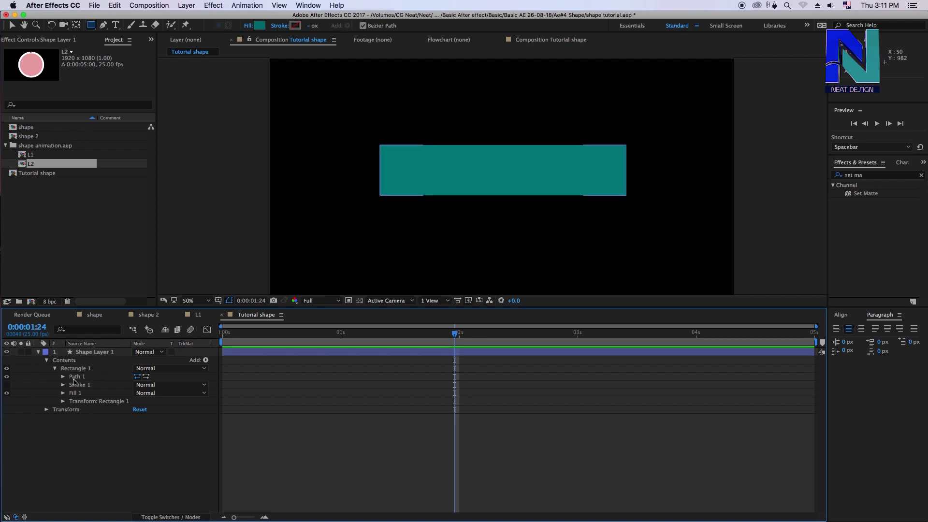
pyautogui.click(79, 377)
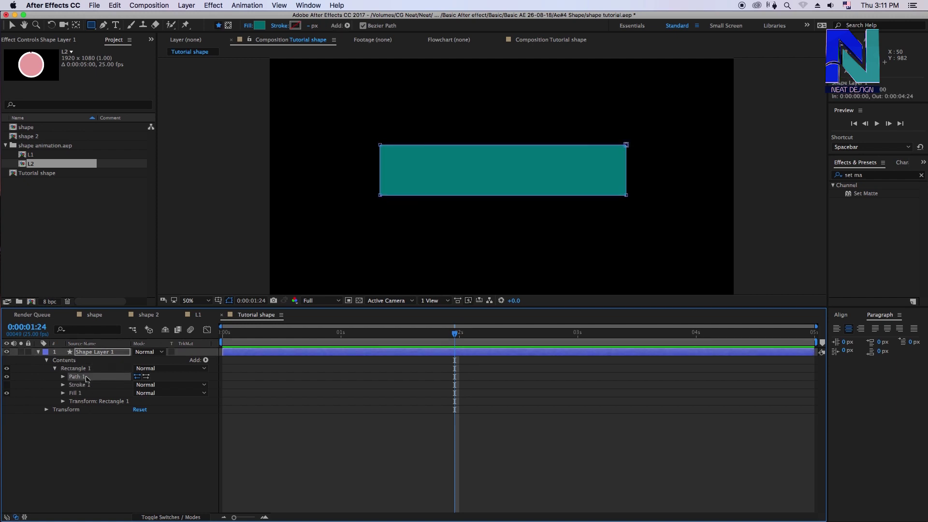
pyautogui.click(63, 377)
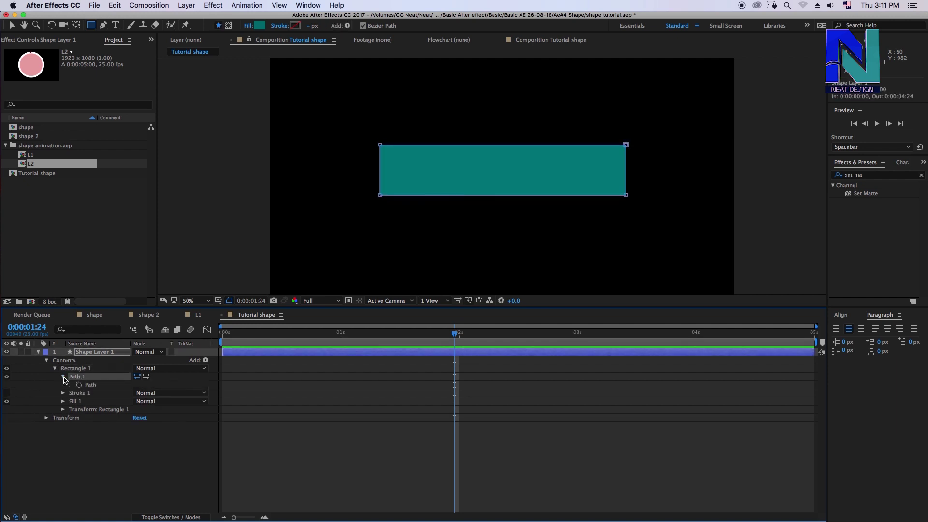
pyautogui.click(62, 377)
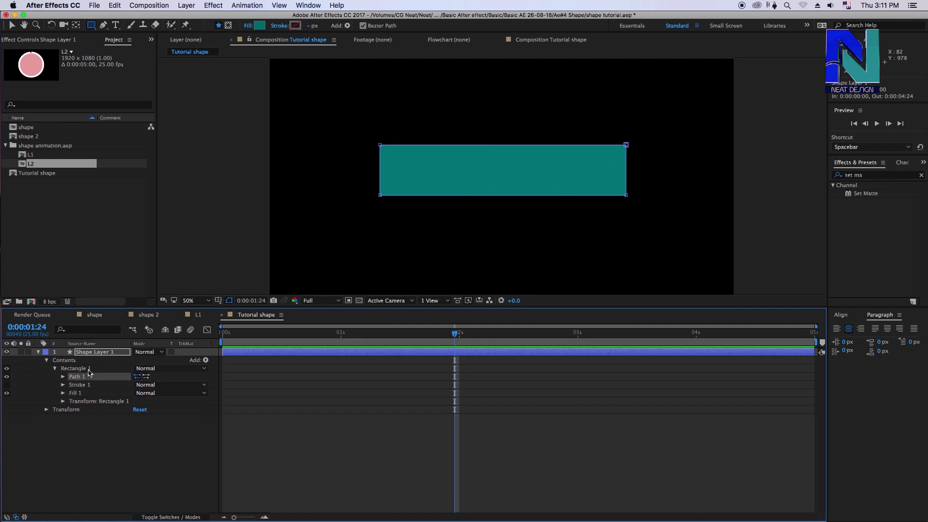
pyautogui.click(63, 377)
# Turn on Stroke 1 so the rectangle shows its white outline
pyautogui.click(63, 377)
pyautogui.click(68, 386)
pyautogui.click(62, 385)
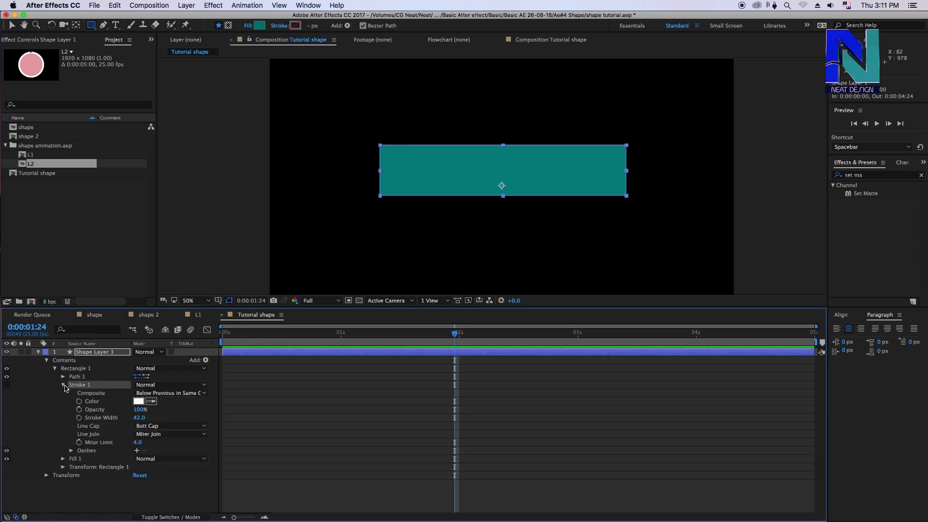
pyautogui.click(63, 385)
pyautogui.click(270, 418)
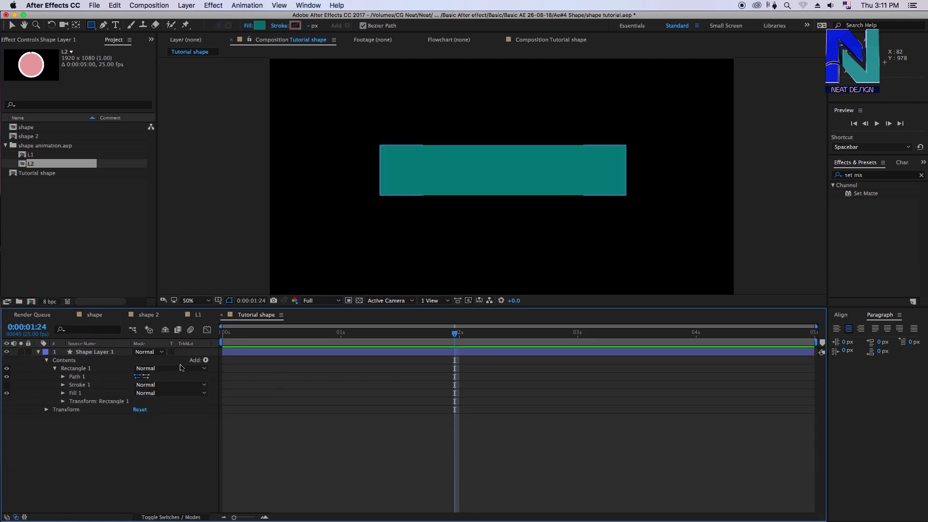
pyautogui.click(77, 385)
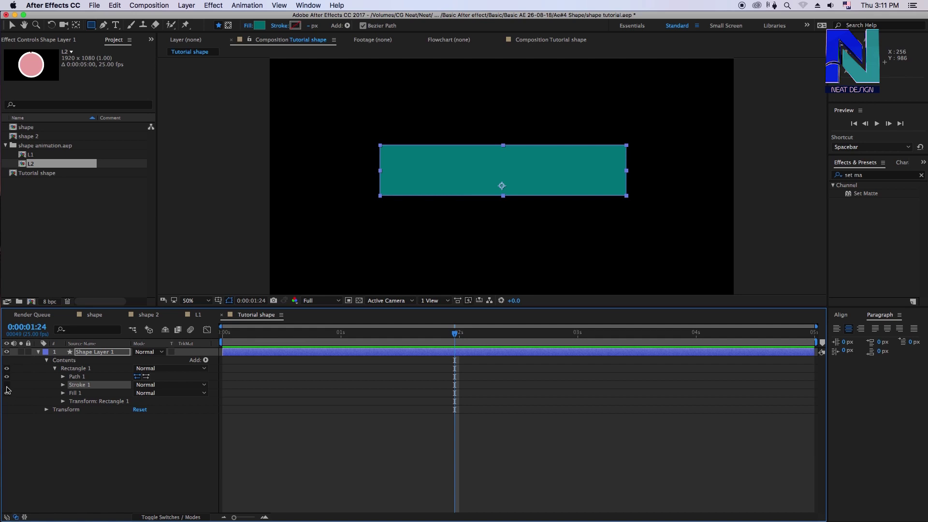
pyautogui.click(6, 386)
pyautogui.click(270, 445)
pyautogui.click(79, 386)
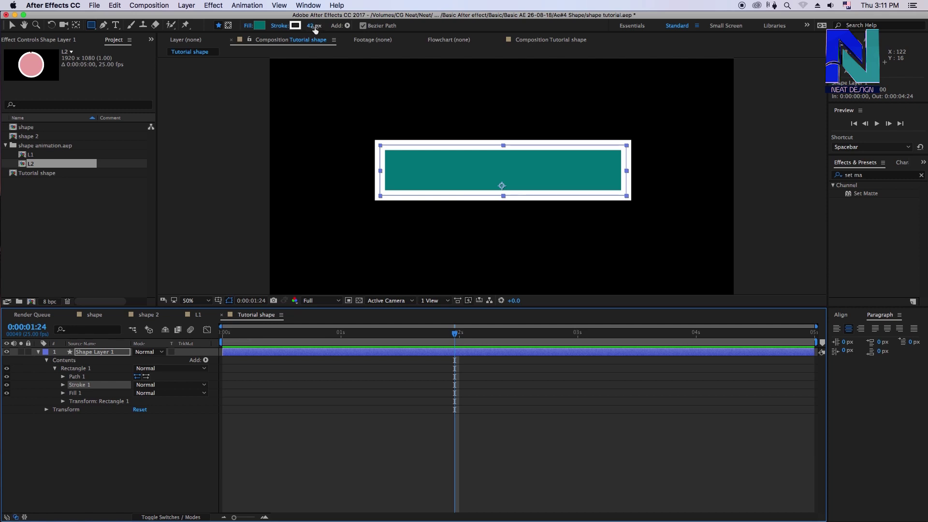
# Set the stroke width to 5 px and move the playhead to 0:00:01:01
pyautogui.click(313, 26)
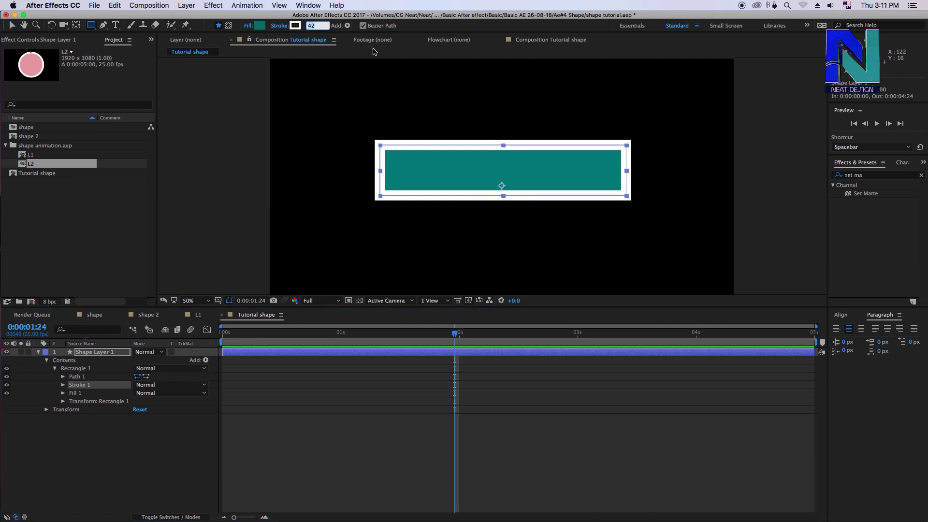
pyautogui.write('5')
pyautogui.click(395, 385)
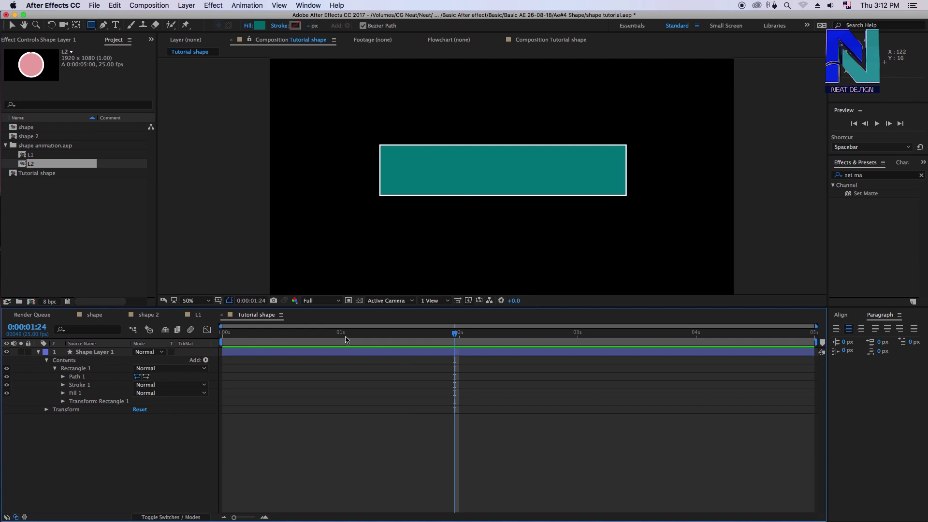
pyautogui.click(346, 332)
pyautogui.click(74, 393)
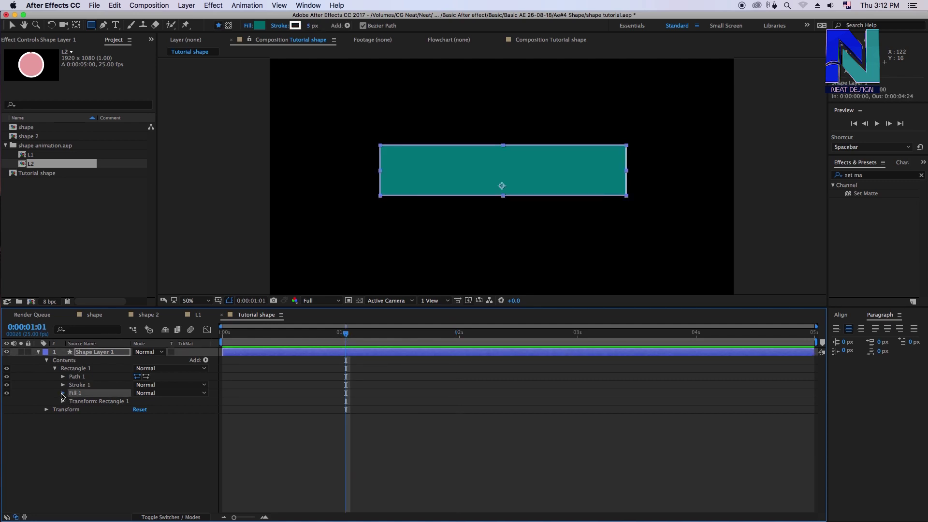
pyautogui.click(63, 393)
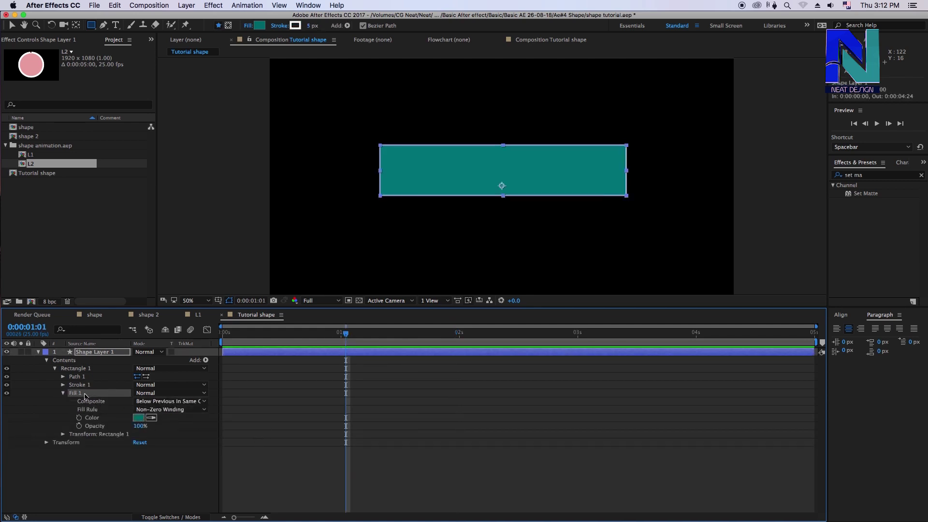
pyautogui.click(6, 393)
pyautogui.click(314, 456)
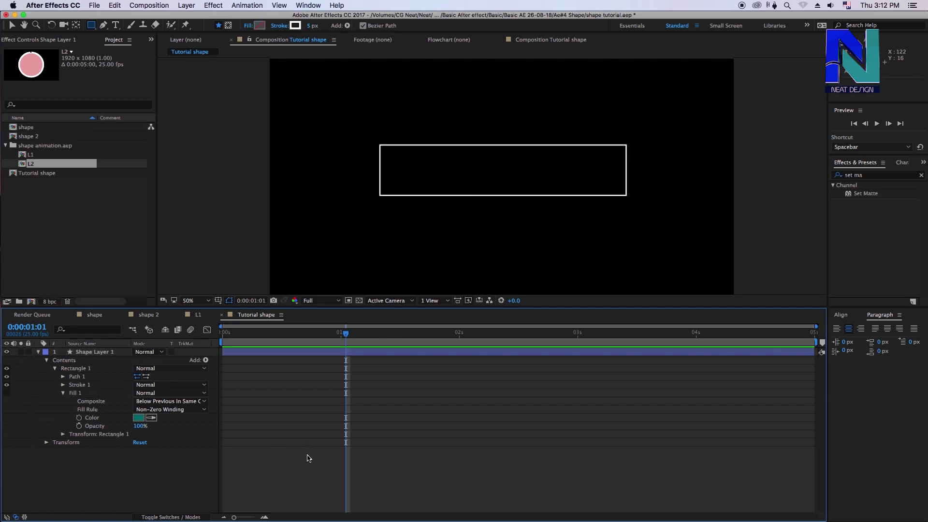
pyautogui.hotkey('ctrl', 'z')
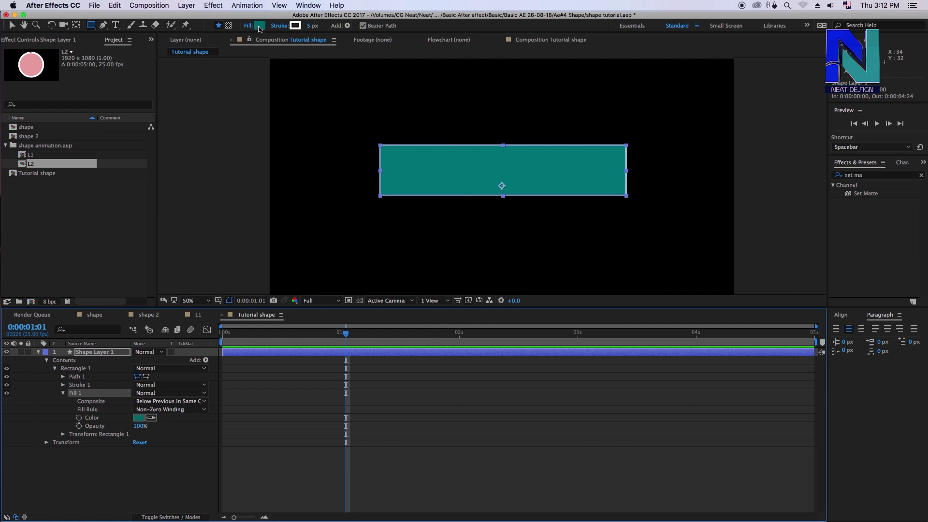
pyautogui.click(311, 456)
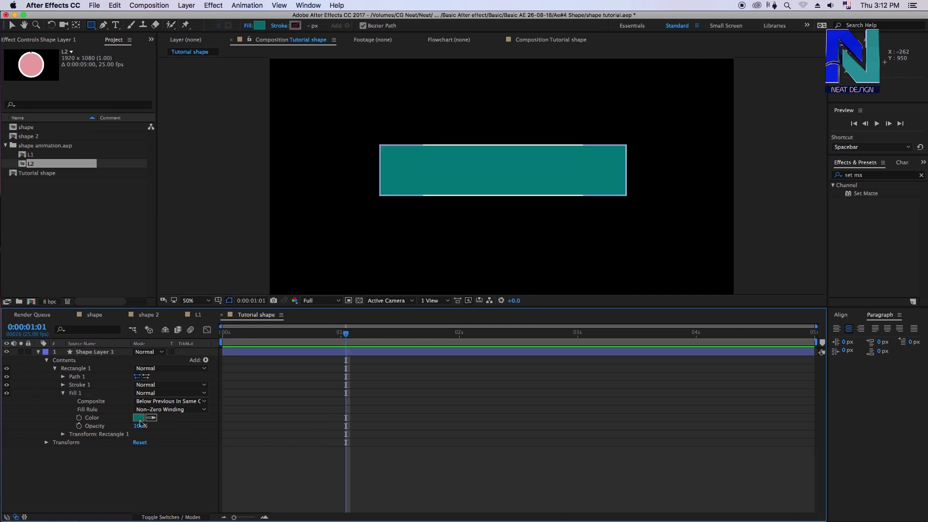
pyautogui.click(74, 394)
pyautogui.click(63, 393)
pyautogui.click(64, 401)
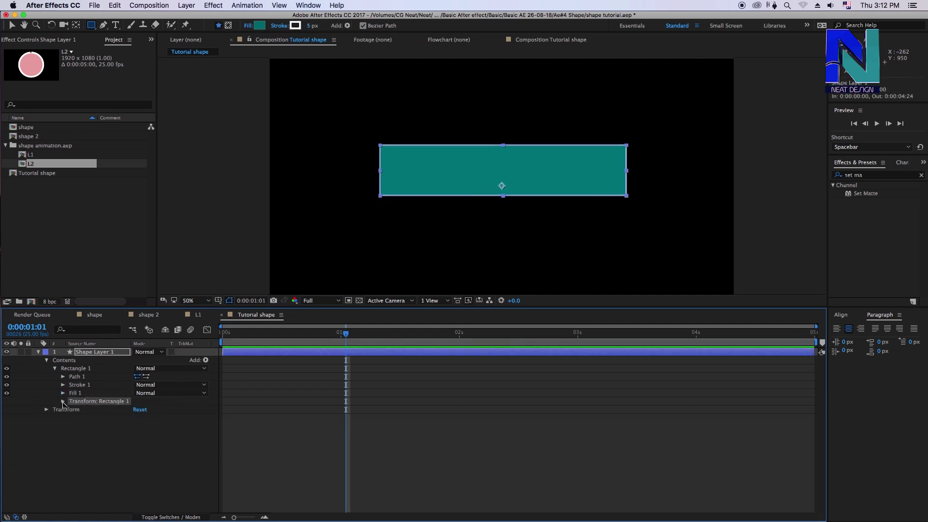
pyautogui.click(63, 401)
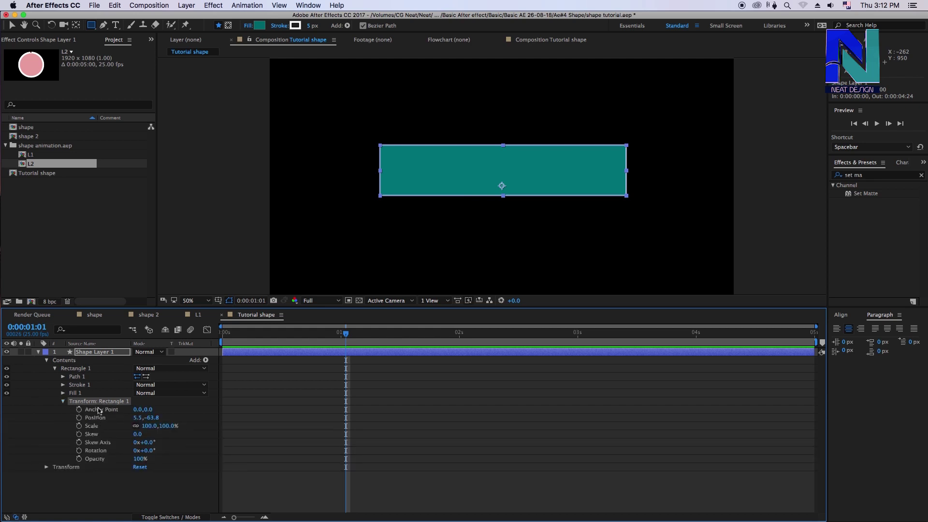
pyautogui.click(62, 467)
pyautogui.click(46, 468)
pyautogui.click(46, 468)
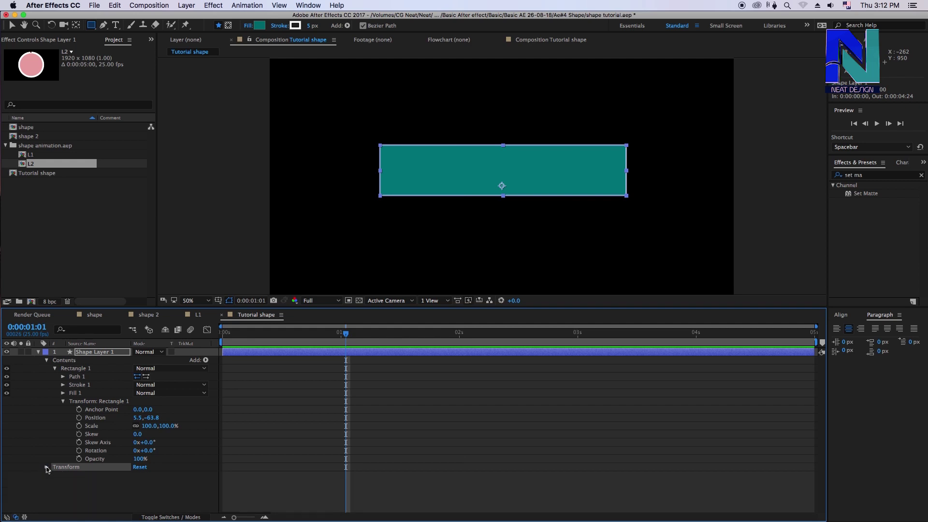
pyautogui.click(108, 487)
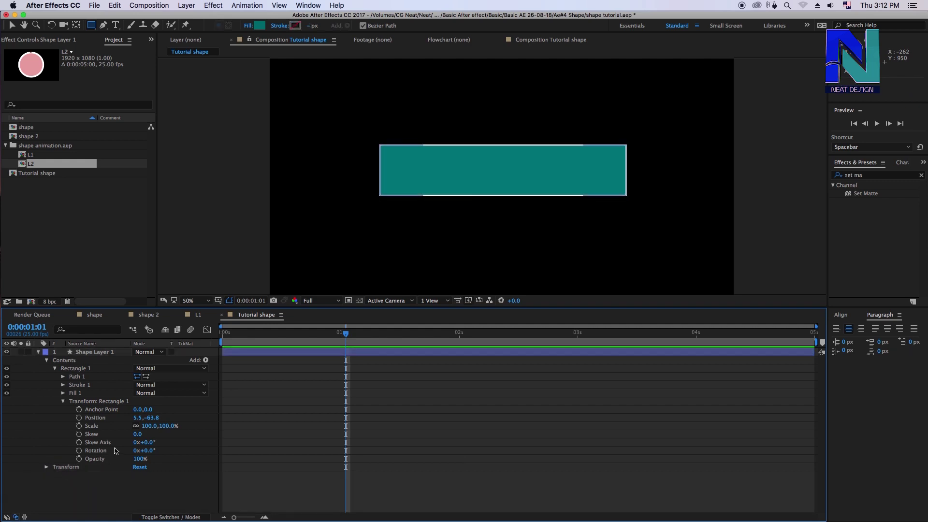
pyautogui.click(70, 404)
pyautogui.click(64, 402)
pyautogui.click(98, 352)
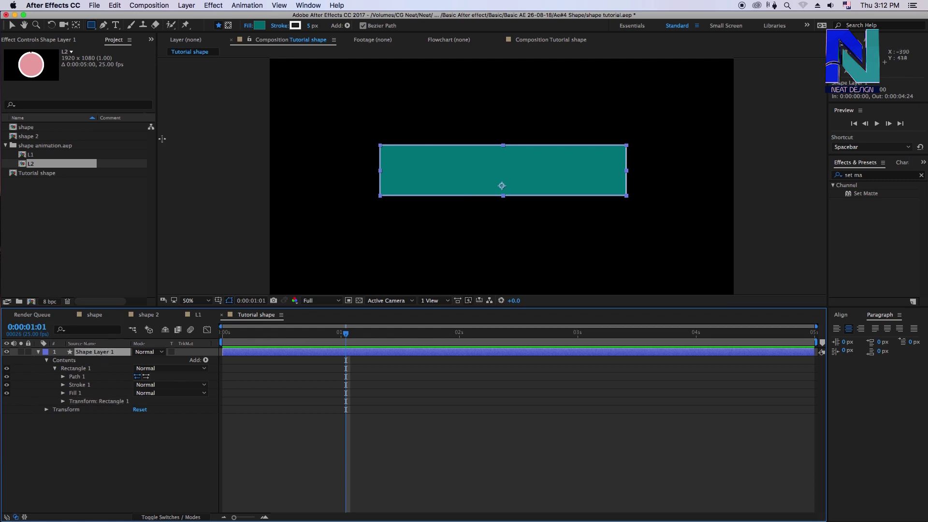
# Select the Polygon Tool and draw a pentagon below the rectangle
pyautogui.click(96, 27)
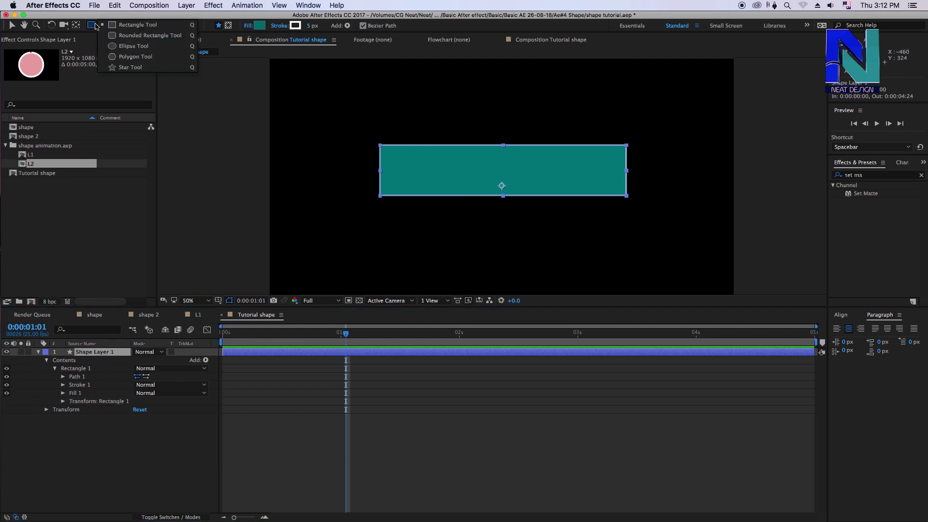
pyautogui.click(130, 36)
pyautogui.click(91, 25)
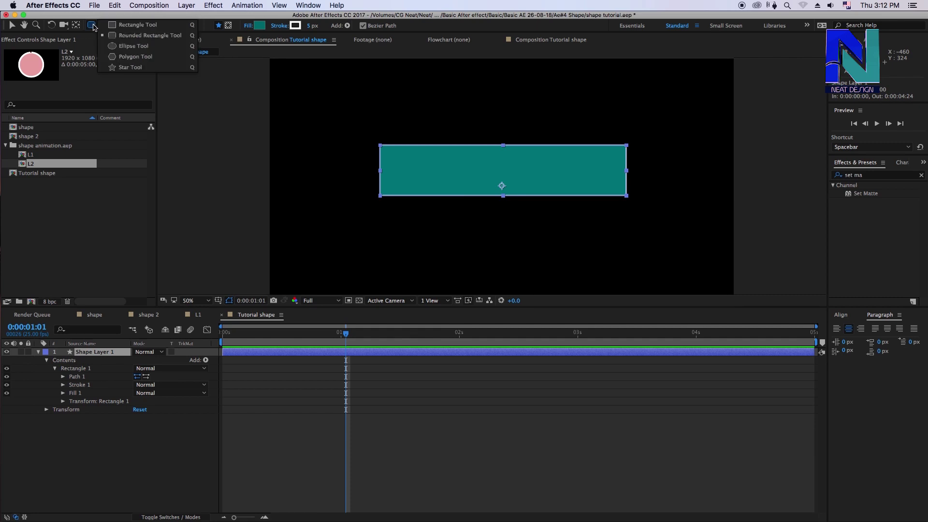
pyautogui.click(118, 57)
pyautogui.moveTo(484, 222)
pyautogui.mouseDown()
pyautogui.moveTo(529, 276)
pyautogui.moveTo(493, 241)
pyautogui.mouseUp()
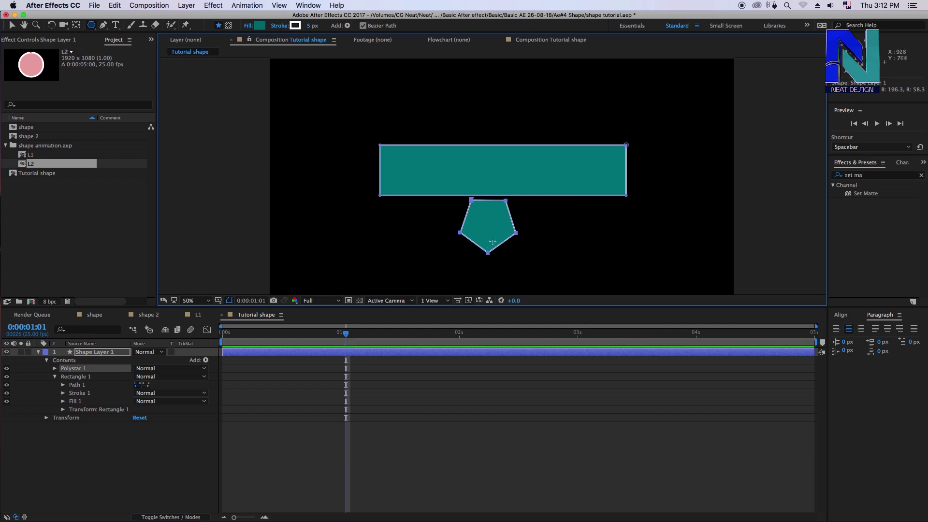
# Collapse the rectangle group and expand Polystar 1 to show the pentagon's properties
pyautogui.click(92, 352)
pyautogui.click(55, 376)
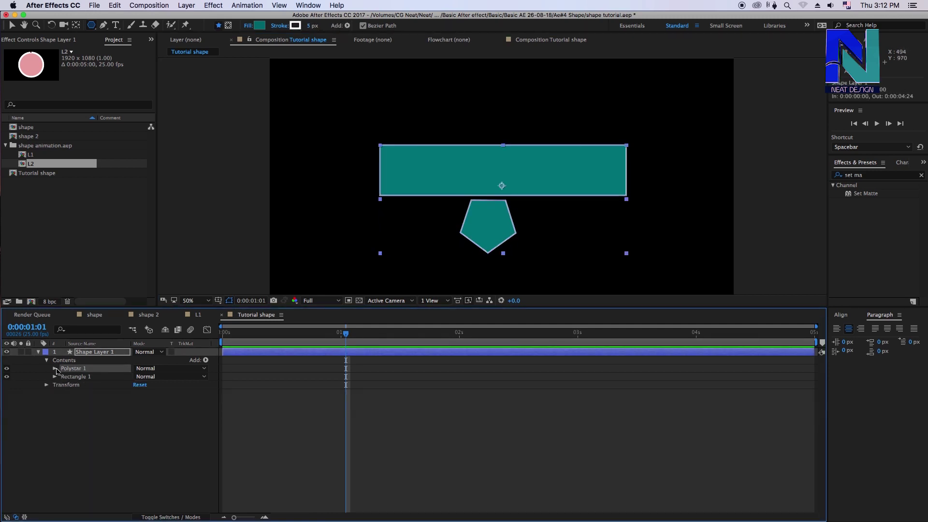
pyautogui.click(55, 368)
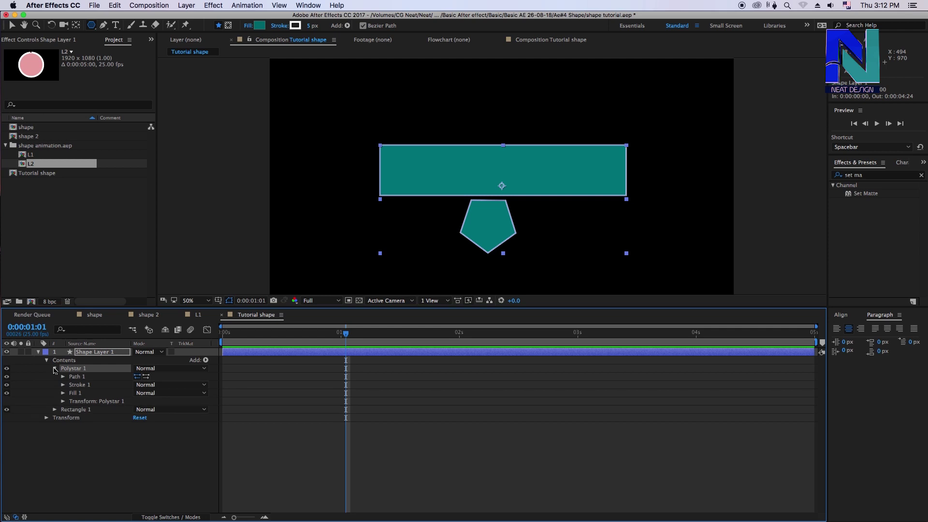
pyautogui.click(79, 385)
# Nudge the pentagon and the rectangle slightly right using their group Position values
pyautogui.click(87, 401)
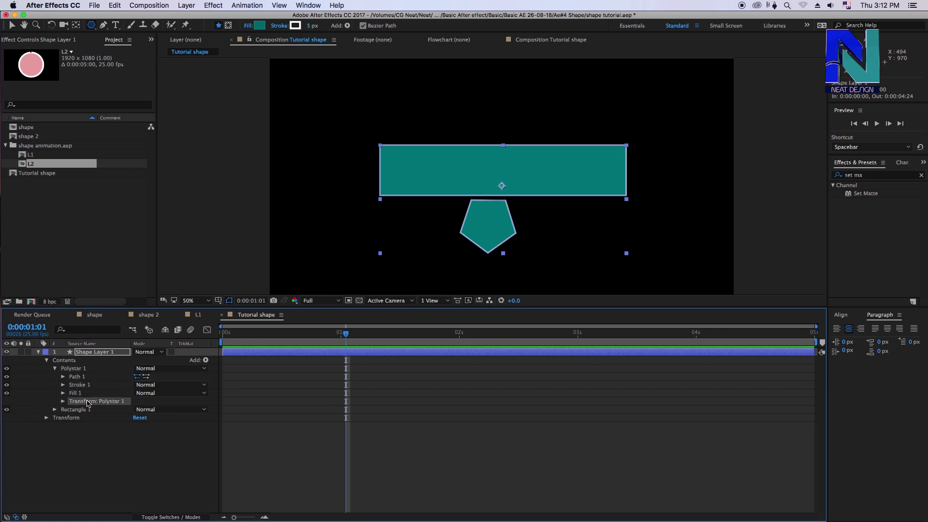
pyautogui.click(63, 402)
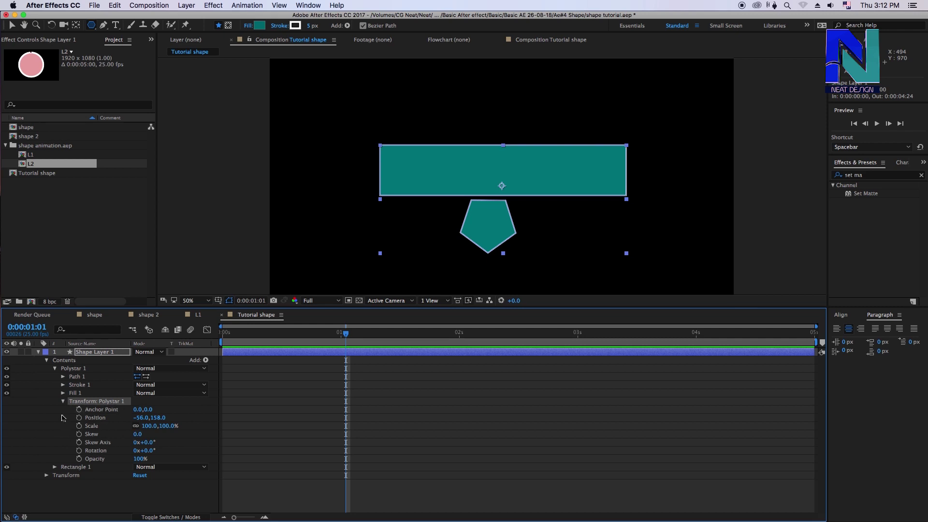
pyautogui.moveTo(139, 418); pyautogui.dragTo(200, 428)
pyautogui.click(87, 467)
pyautogui.click(54, 466)
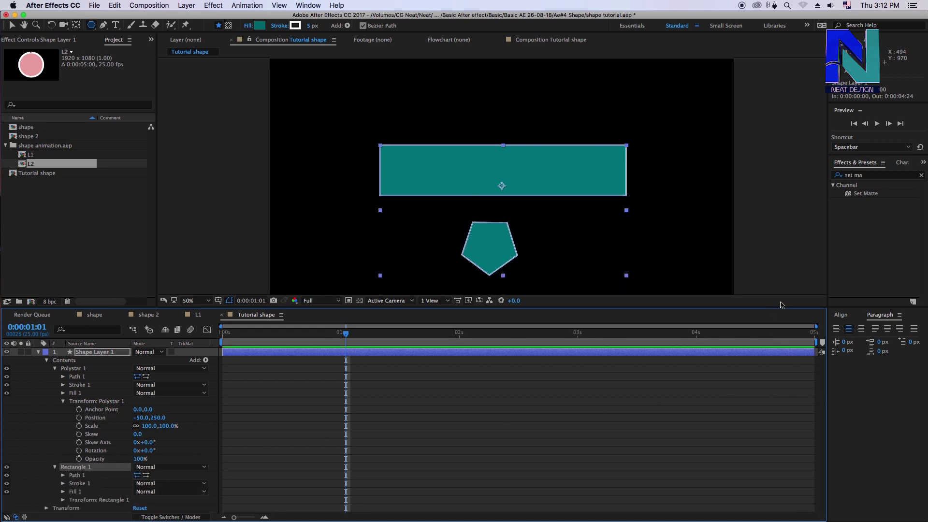
pyautogui.moveTo(780, 304); pyautogui.dragTo(774, 237)
pyautogui.click(78, 434)
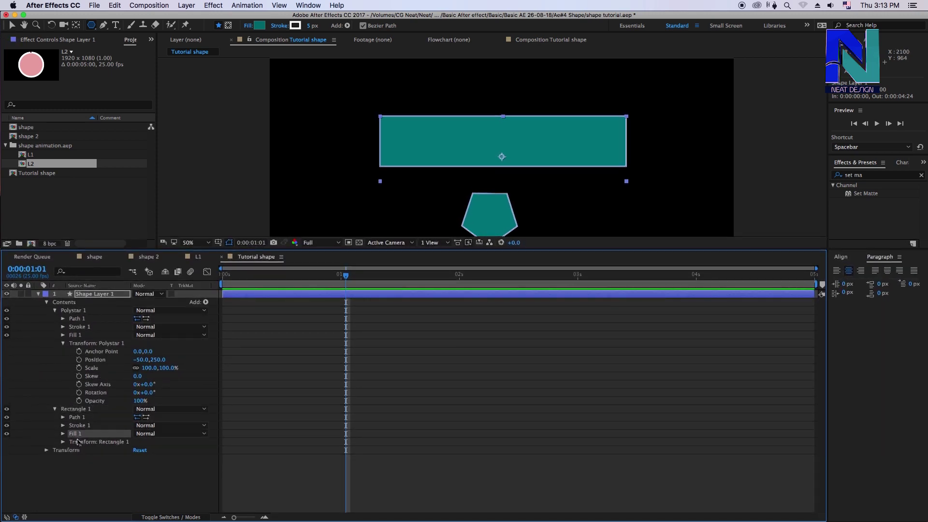
pyautogui.click(63, 441)
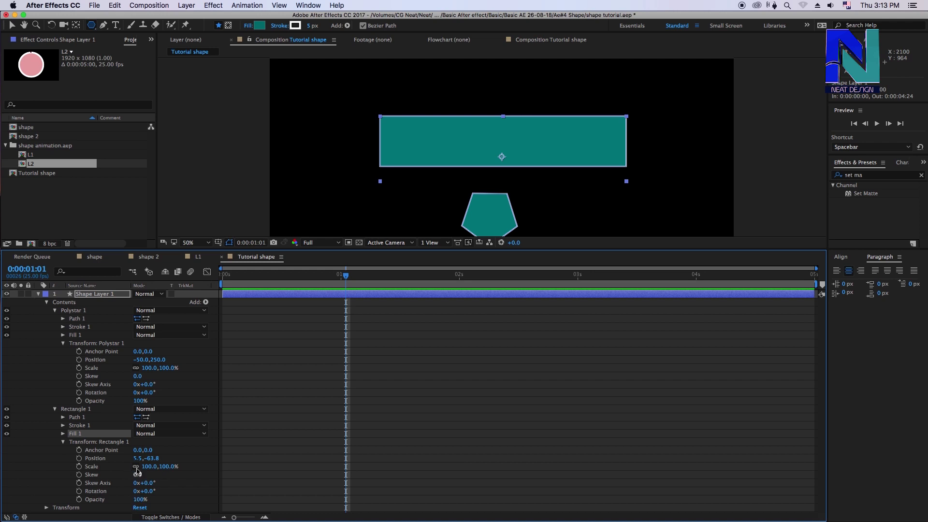
pyautogui.moveTo(141, 459); pyautogui.dragTo(145, 459)
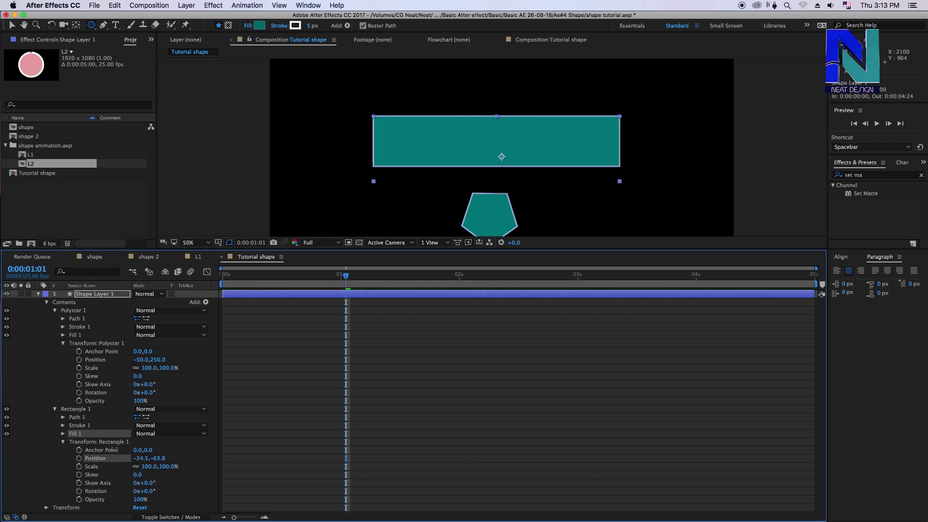
# Scale Shape Layer 1 down to 85%, shrinking both shapes
pyautogui.click(46, 302)
pyautogui.click(58, 312)
pyautogui.click(47, 311)
pyautogui.moveTo(144, 340)
pyautogui.mouseDown()
pyautogui.moveTo(121, 327)
pyautogui.moveTo(135, 344)
pyautogui.moveTo(145, 335)
pyautogui.mouseUp()
# Return Shape Layer 1's Transform Scale to 100%
pyautogui.click(148, 335)
pyautogui.write('100')
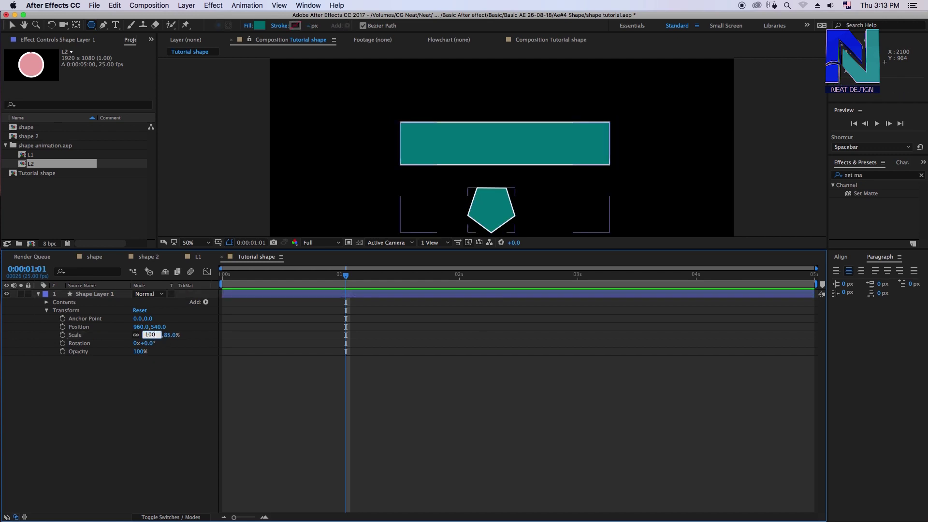
pyautogui.press('Return')
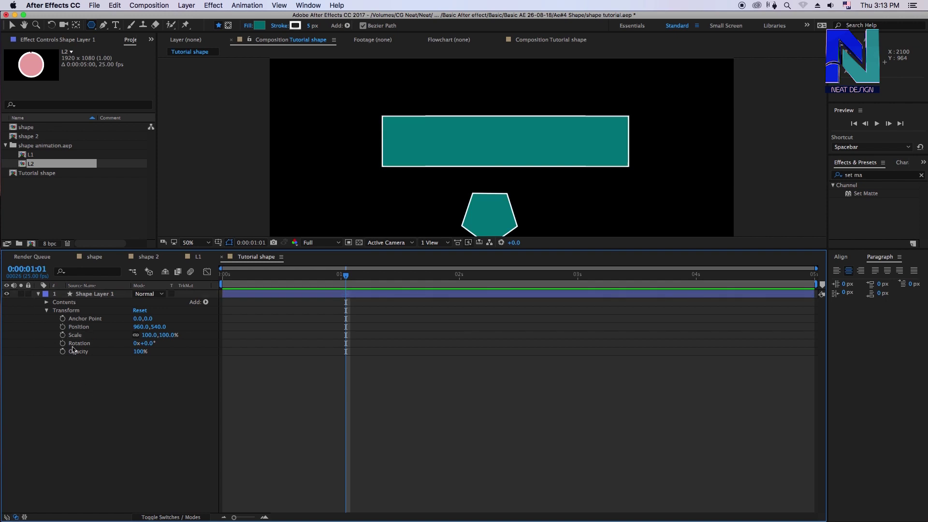
pyautogui.click(46, 310)
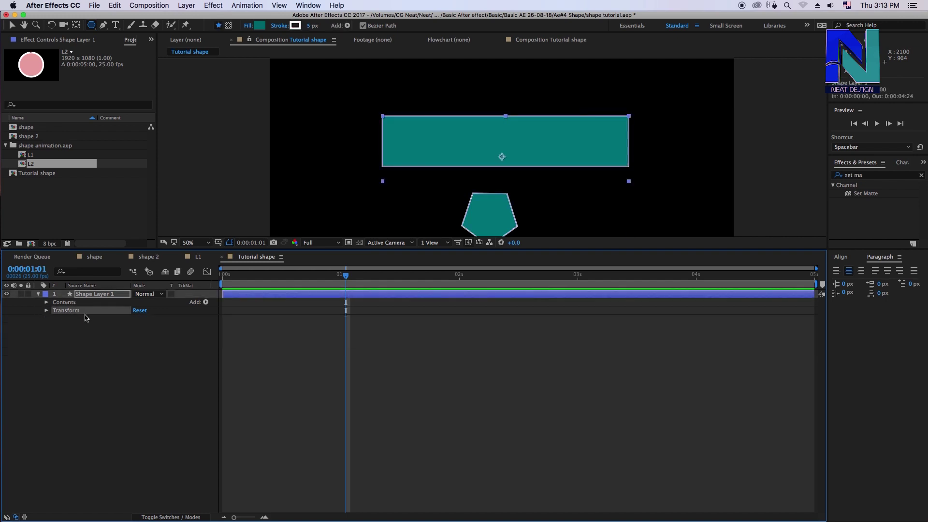
# Collapse the shape groups and delete the pentagon (Polystar 1) from the layer
pyautogui.click(76, 303)
pyautogui.click(47, 302)
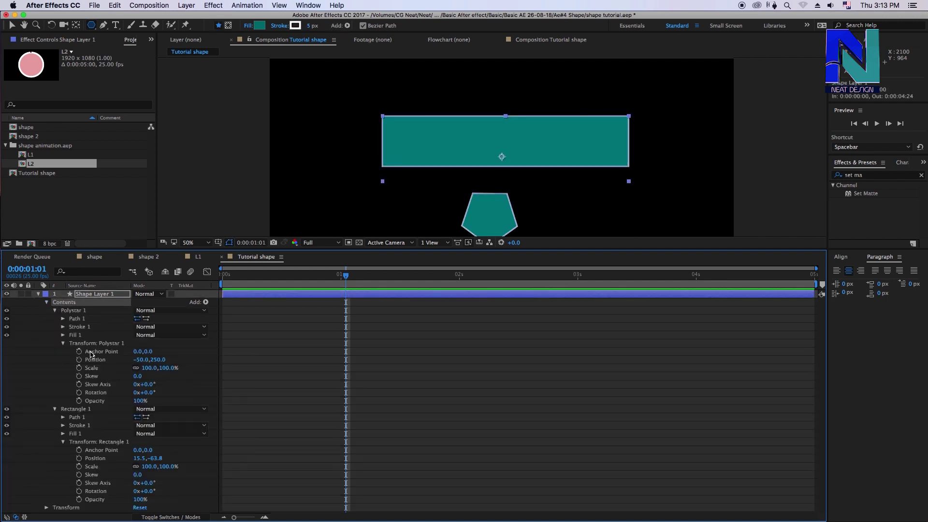
pyautogui.click(62, 344)
pyautogui.click(77, 351)
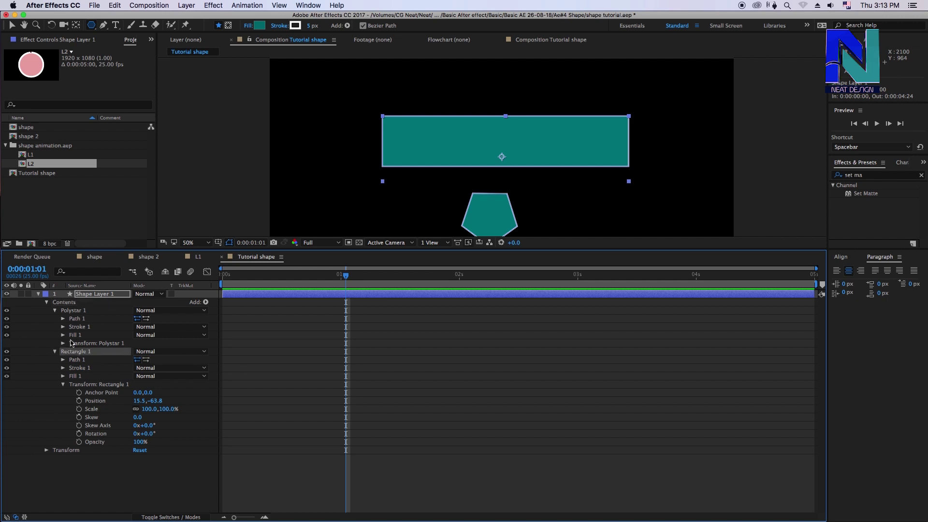
pyautogui.click(55, 310)
pyautogui.click(55, 319)
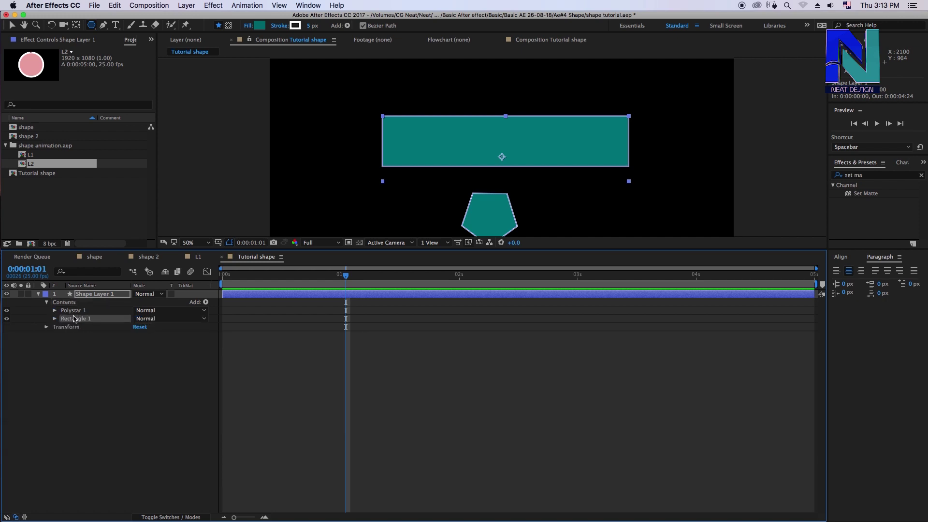
pyautogui.click(83, 312)
pyautogui.press('Delete')
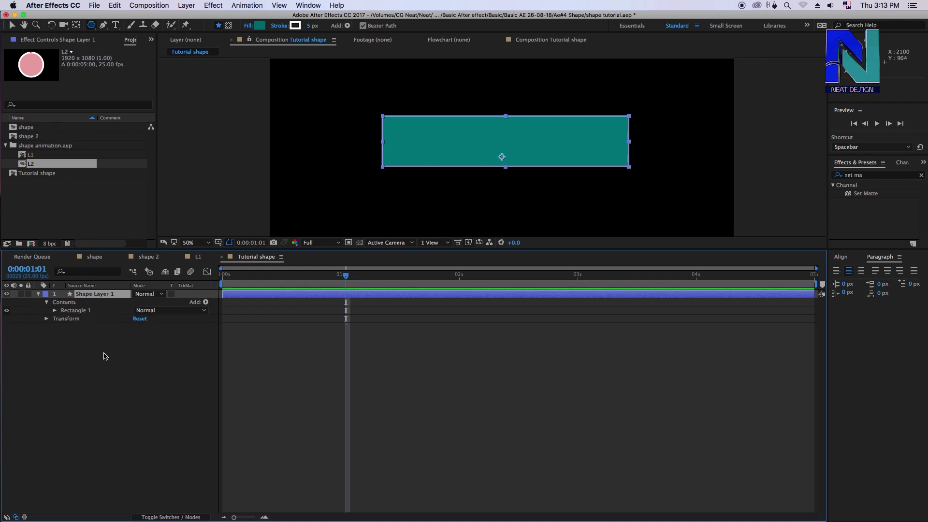
# Reselect Shape Layer 1 and open the Contents Add menu
pyautogui.click(124, 343)
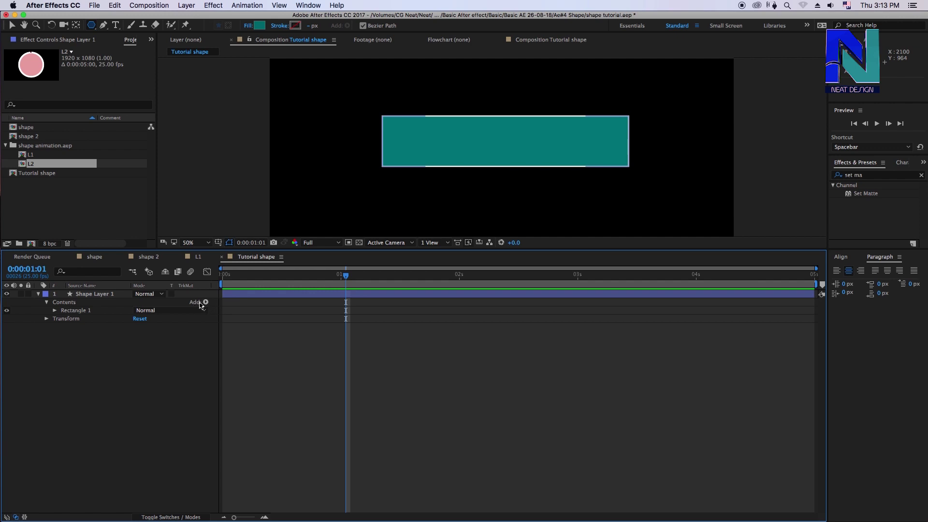
pyautogui.click(66, 303)
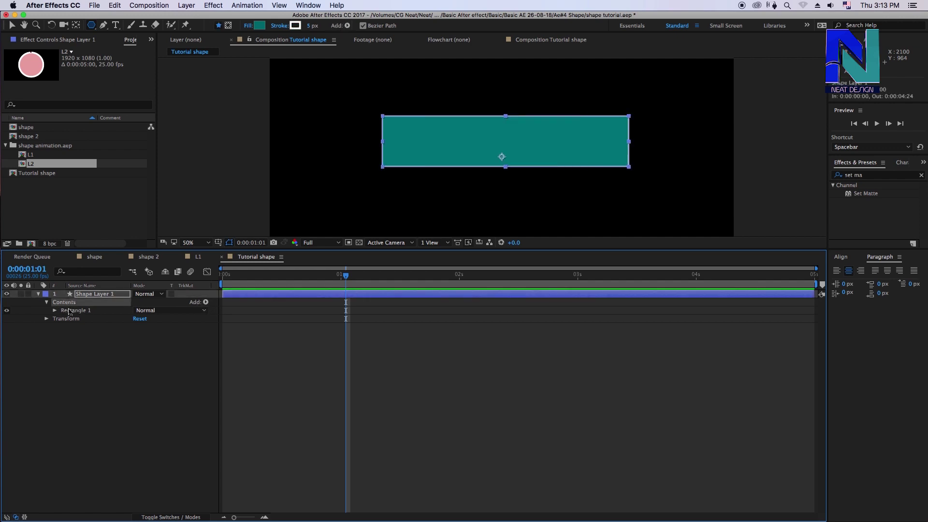
pyautogui.click(205, 302)
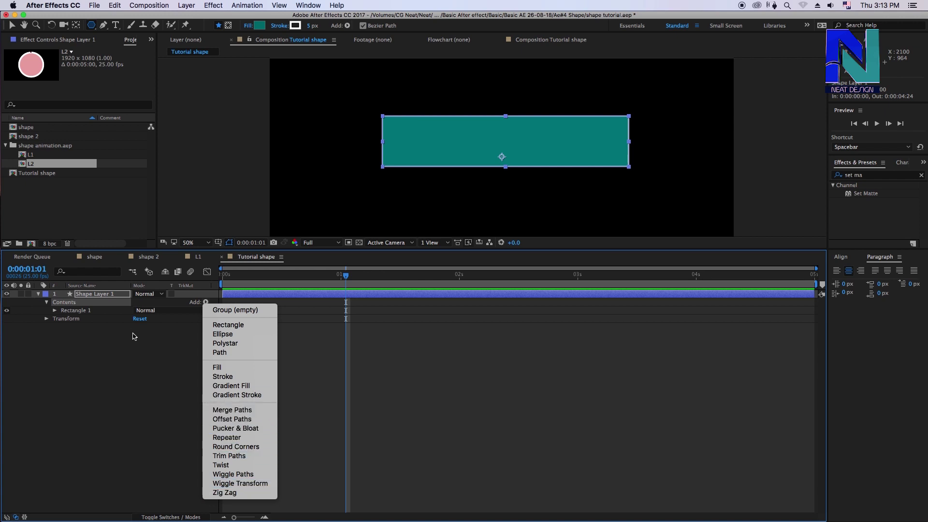
# Move the pentagon up over the rectangle's bottom and add Merge Paths to the layer
pyautogui.click(87, 296)
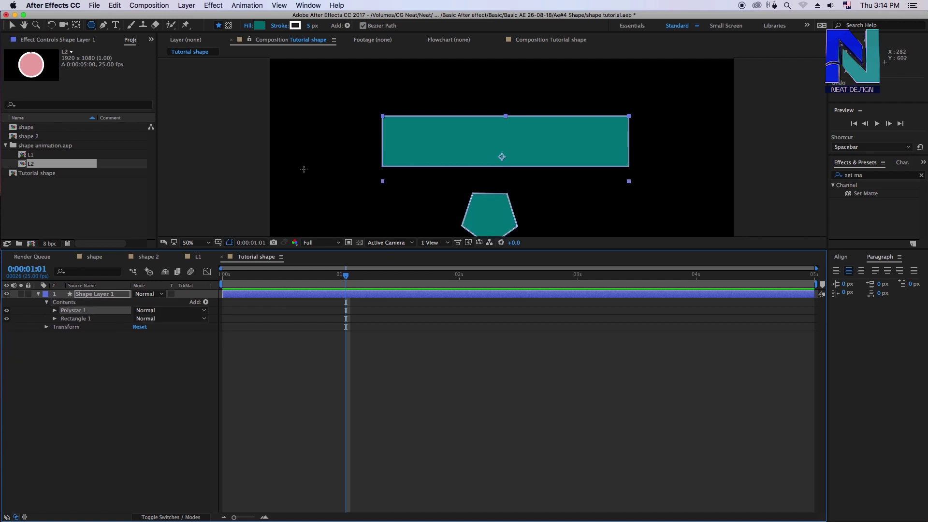
pyautogui.click(18, 25)
pyautogui.moveTo(500, 214); pyautogui.dragTo(497, 170)
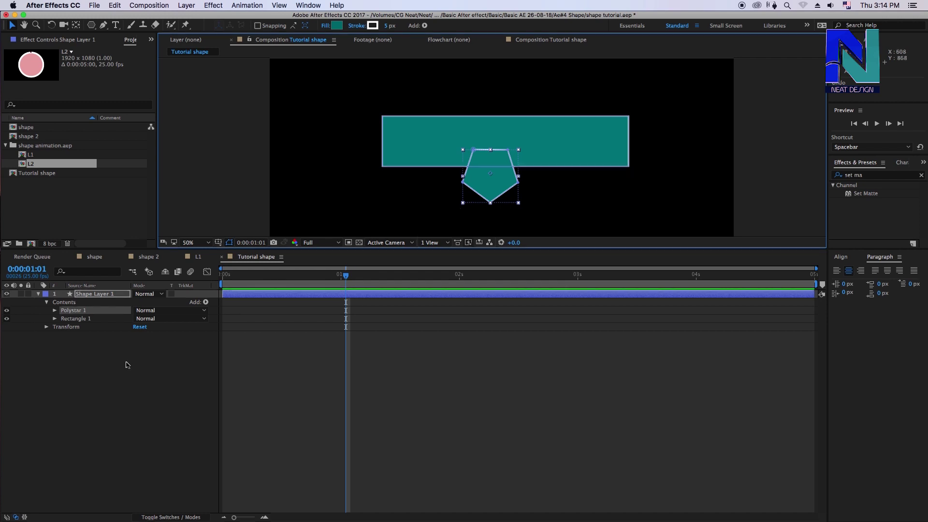
pyautogui.click(106, 296)
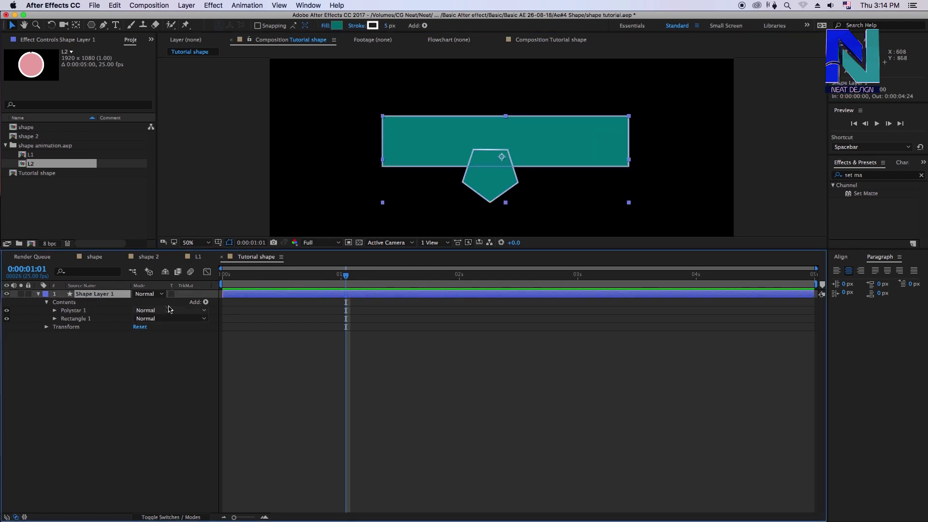
pyautogui.click(205, 302)
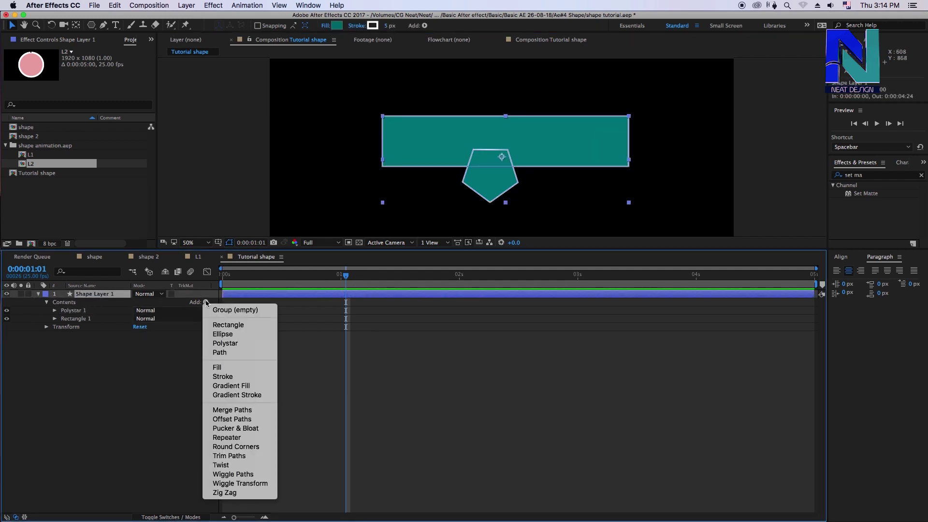
pyautogui.click(252, 410)
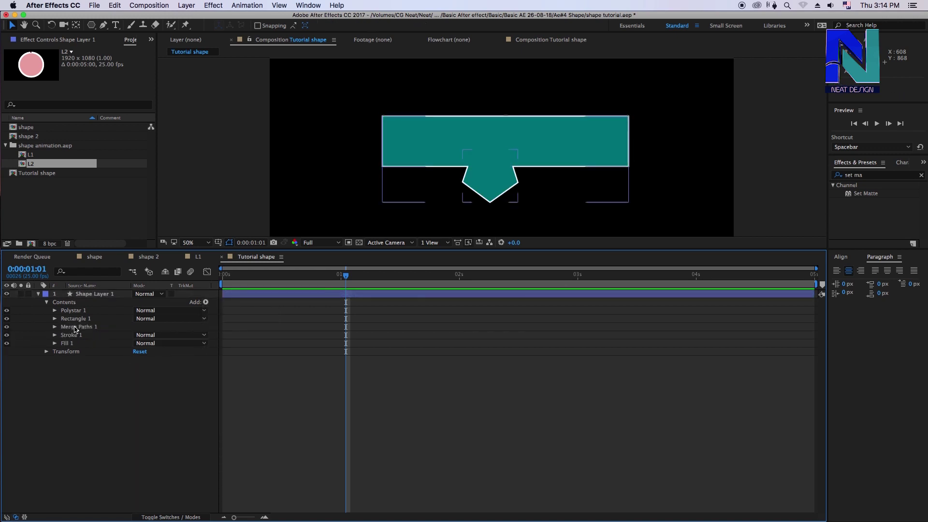
# Try the Merge Paths modes Subtract and Add to compare the combined shape
pyautogui.click(55, 328)
pyautogui.click(154, 335)
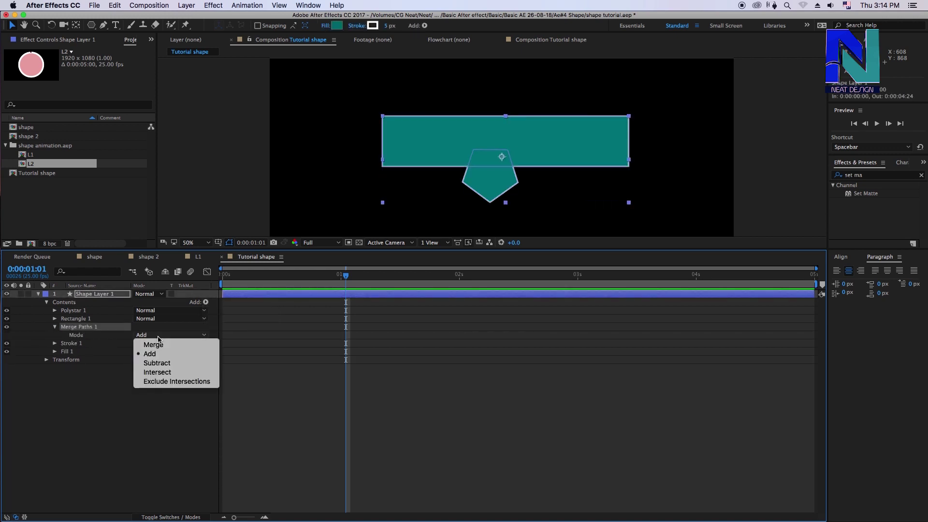
pyautogui.click(177, 364)
pyautogui.click(300, 404)
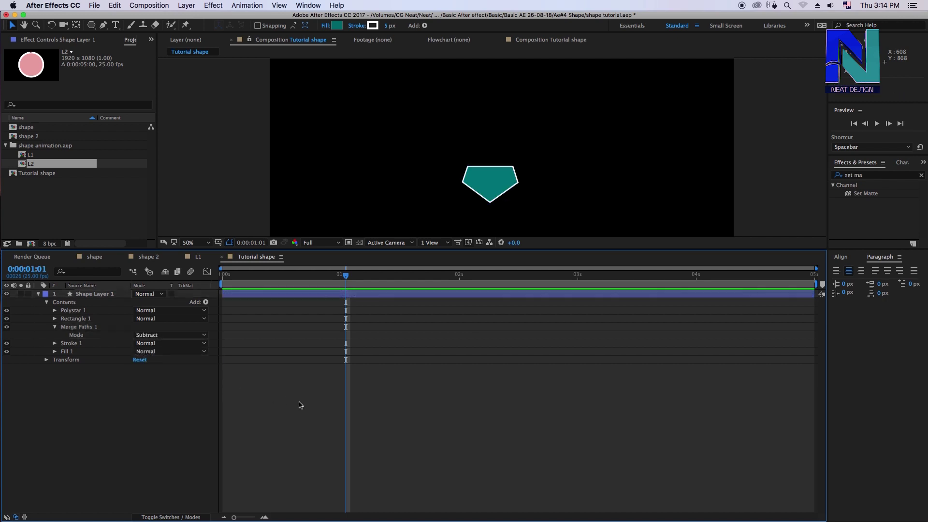
pyautogui.click(162, 335)
pyautogui.click(168, 357)
pyautogui.click(298, 398)
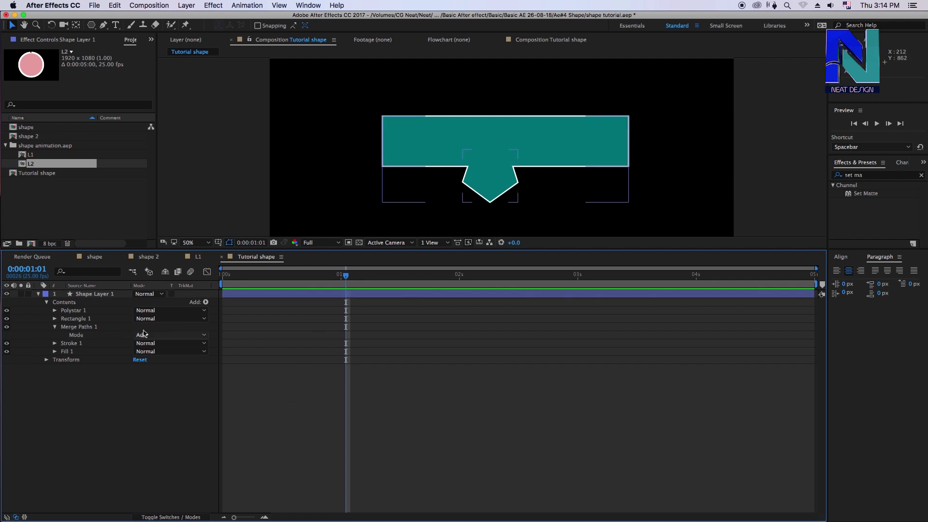
# Try Subtract and Intersect again, then settle on Merge mode for Merge Paths 1
pyautogui.click(162, 335)
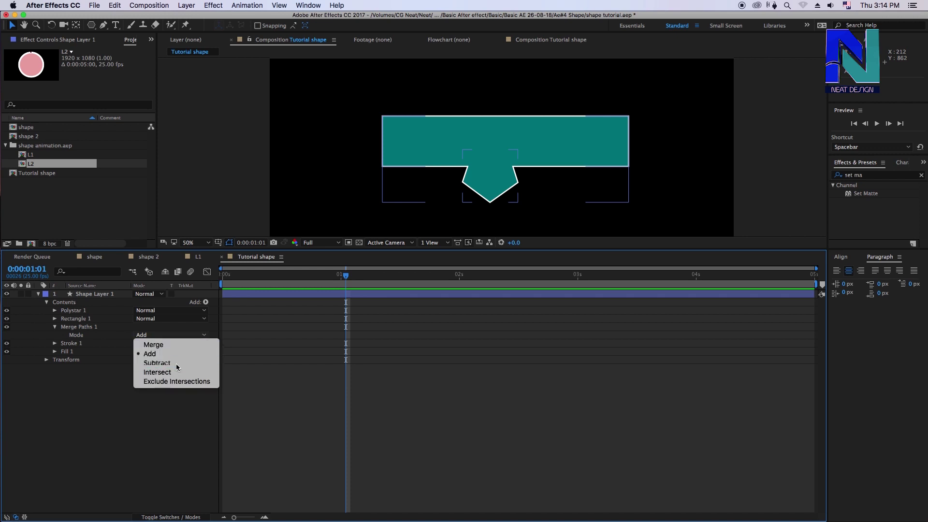
pyautogui.click(164, 365)
pyautogui.click(287, 398)
pyautogui.click(165, 335)
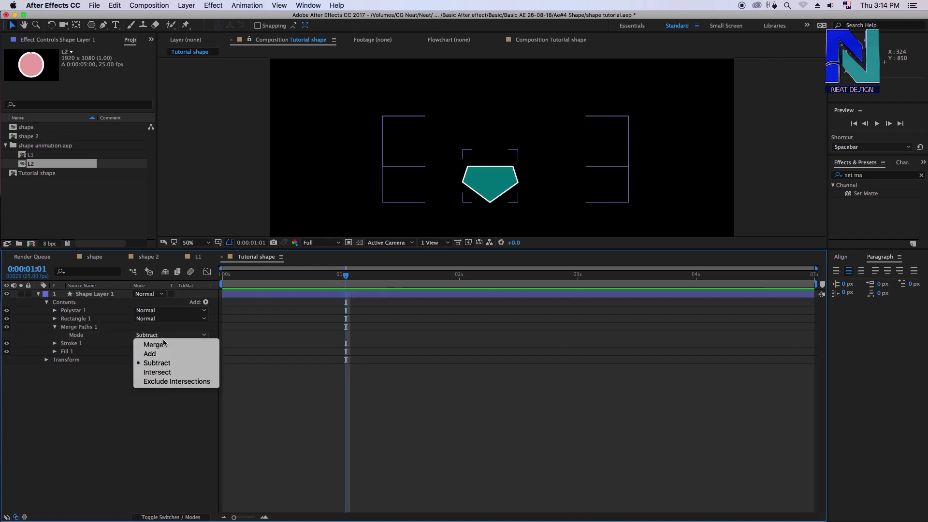
pyautogui.click(180, 372)
pyautogui.click(310, 364)
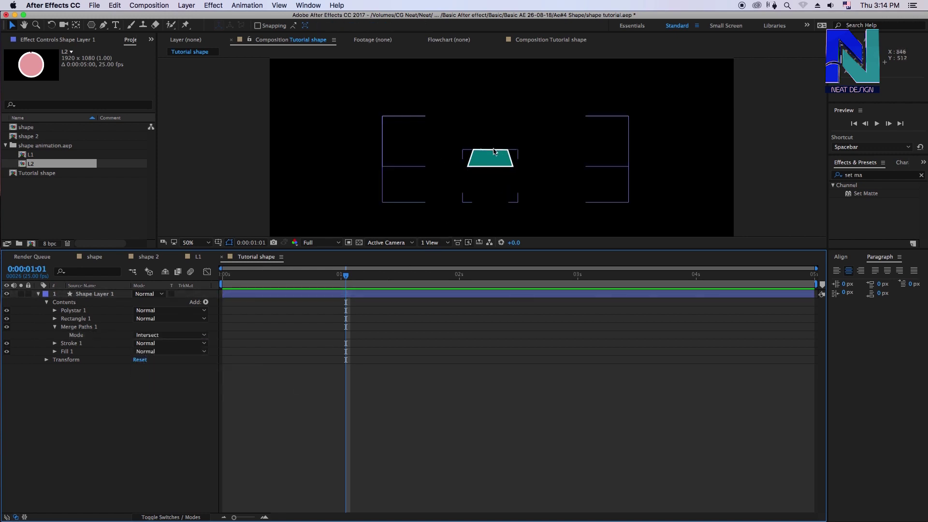
pyautogui.click(138, 335)
pyautogui.click(145, 344)
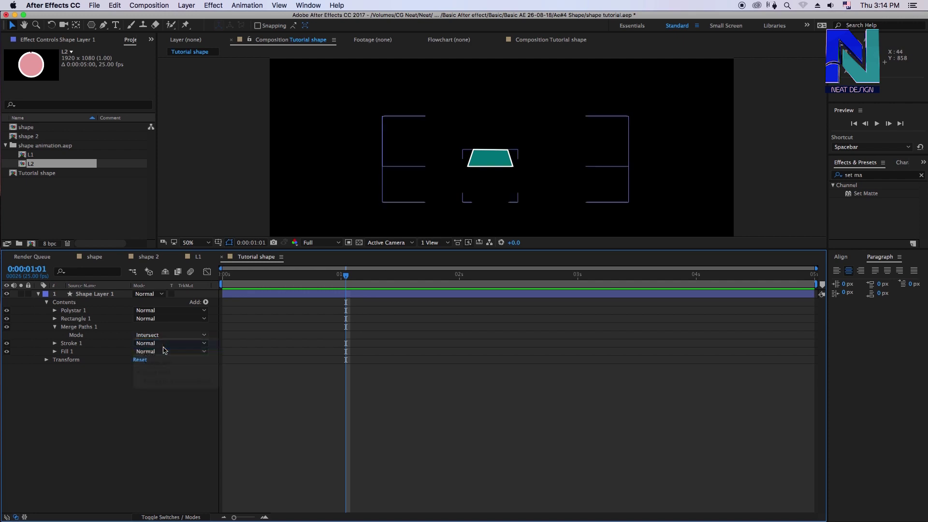
pyautogui.click(55, 327)
pyautogui.click(82, 328)
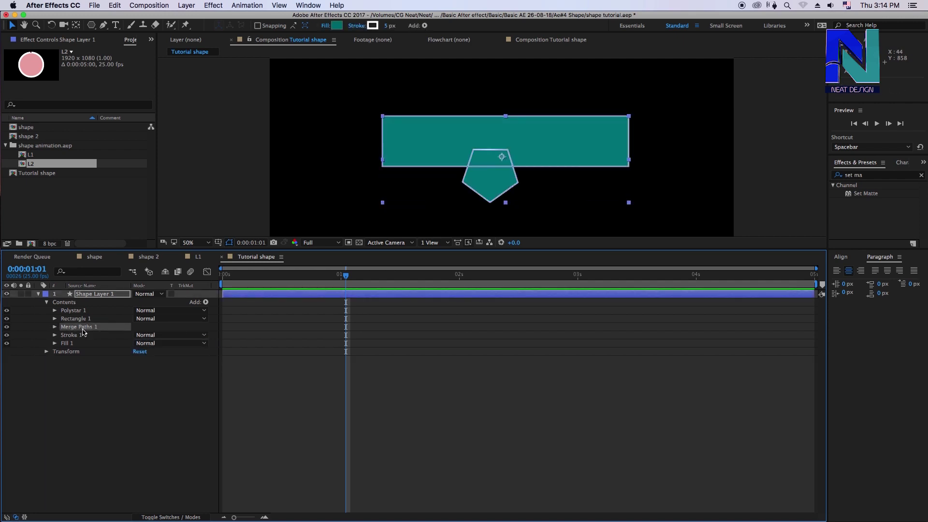
# Delete Merge Paths 1, Stroke 1 and Fill 1, then undo to restore them
pyautogui.press('Delete')
pyautogui.click(80, 327)
pyautogui.press('Delete')
pyautogui.click(78, 327)
pyautogui.press('Delete')
pyautogui.press('super+z')
pyautogui.press('super+z')
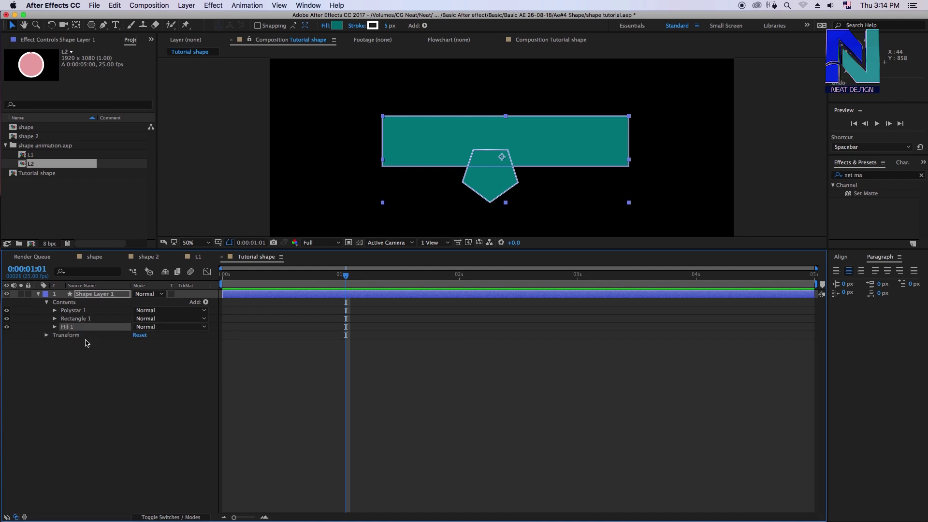
pyautogui.press('super+z')
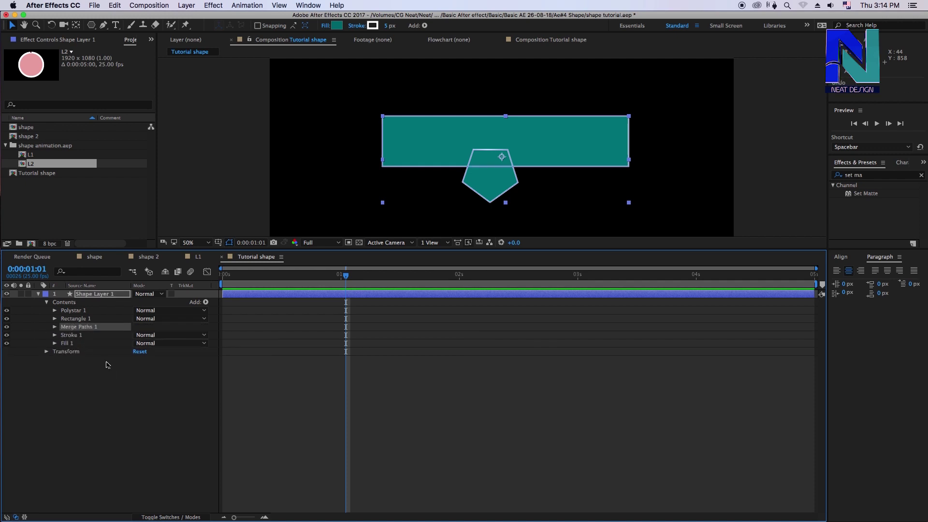
# Toggle Stroke 1 and Fill 1 visibility off and back on
pyautogui.click(62, 338)
pyautogui.click(7, 336)
pyautogui.click(7, 335)
pyautogui.click(73, 343)
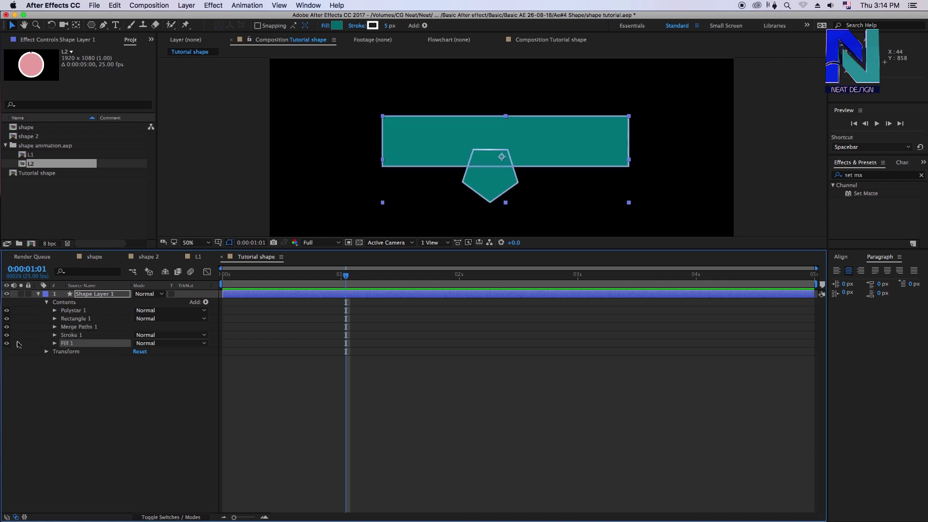
pyautogui.click(7, 343)
pyautogui.click(7, 343)
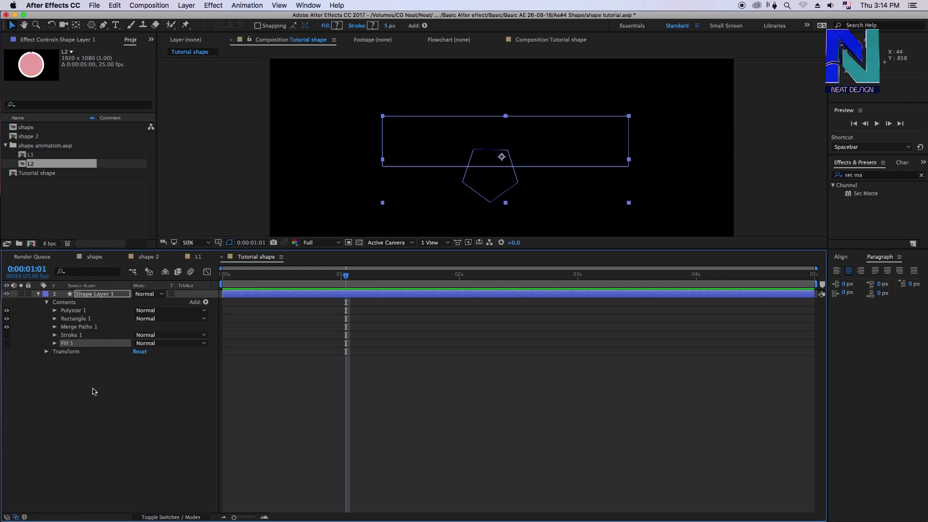
# Delete Merge Paths 1, Stroke 1 and Fill 1 for good and open the Add menu
pyautogui.click(80, 327)
pyautogui.press('Delete')
pyautogui.click(81, 327)
pyautogui.press('Delete')
pyautogui.click(81, 327)
pyautogui.press('Delete')
pyautogui.click(206, 303)
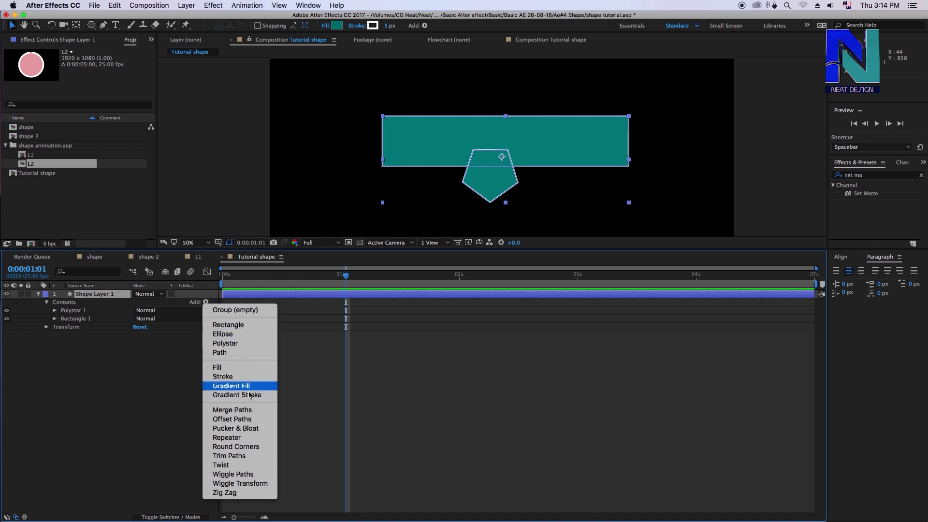
# Close the Add menu and delete the pentagon's Polystar 1 group
pyautogui.click(82, 331)
pyautogui.click(72, 310)
pyautogui.press('Delete')
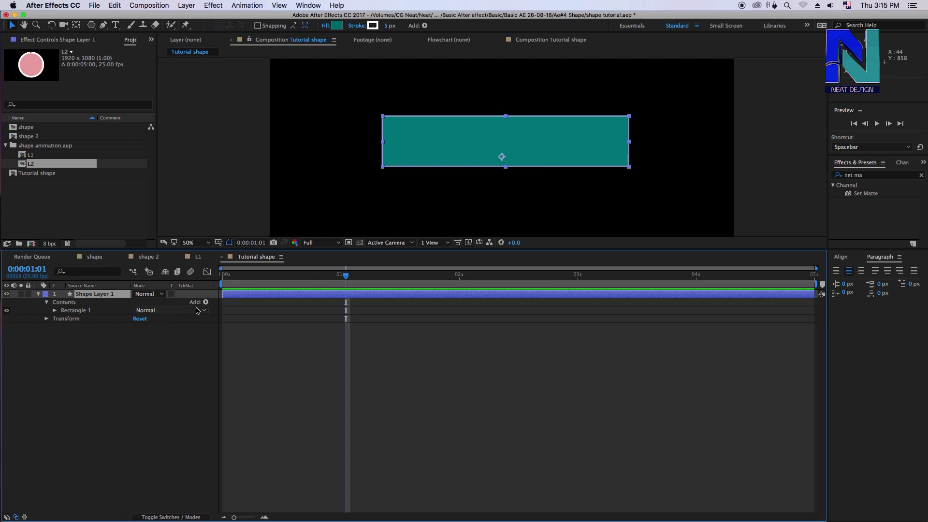
# Add Offset Paths to the rectangle, scrub its Amount, then remove it and reopen Add
pyautogui.click(206, 302)
pyautogui.click(251, 424)
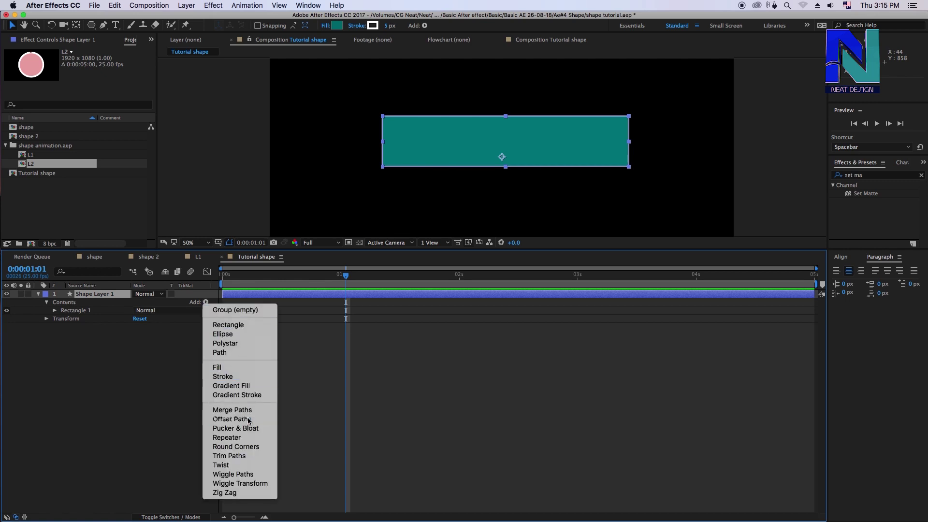
pyautogui.click(291, 377)
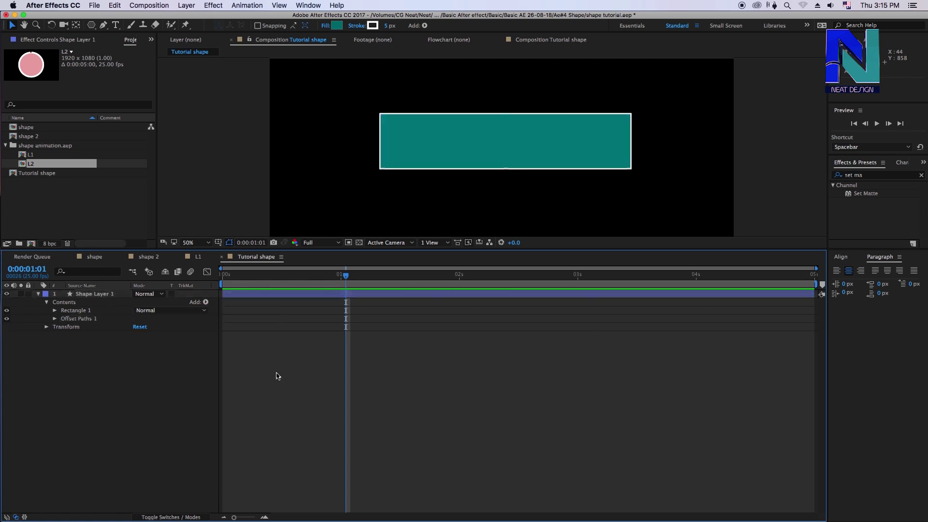
pyautogui.click(54, 319)
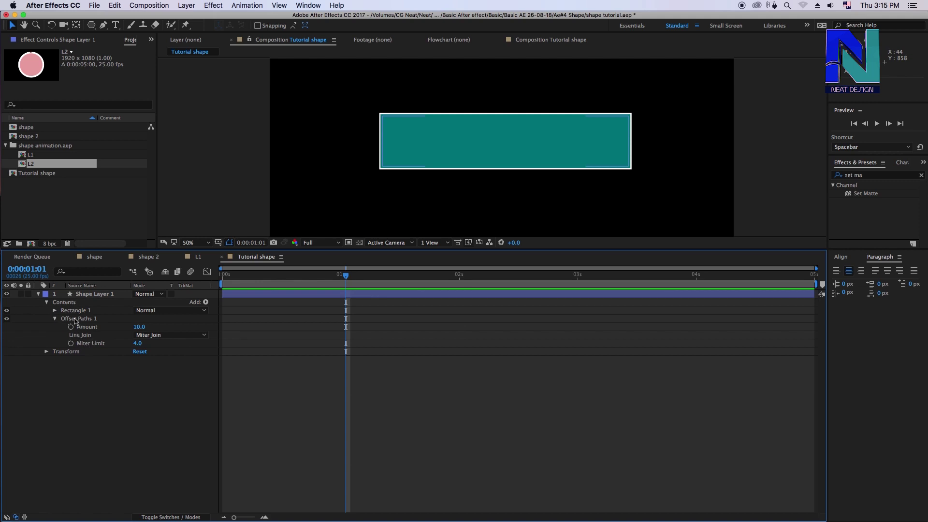
pyautogui.click(77, 319)
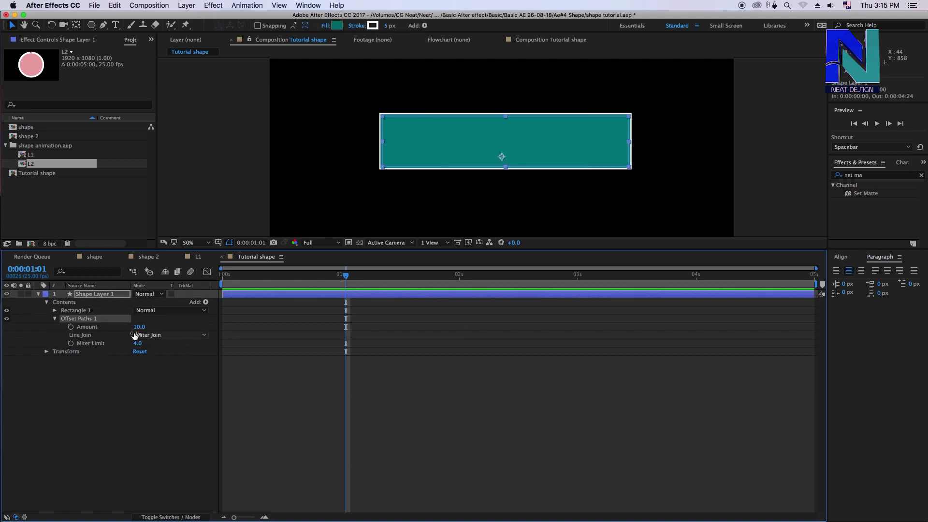
pyautogui.moveTo(141, 330)
pyautogui.mouseDown()
pyautogui.moveTo(68, 310)
pyautogui.moveTo(248, 355)
pyautogui.moveTo(73, 311)
pyautogui.moveTo(191, 346)
pyautogui.moveTo(86, 327)
pyautogui.mouseUp()
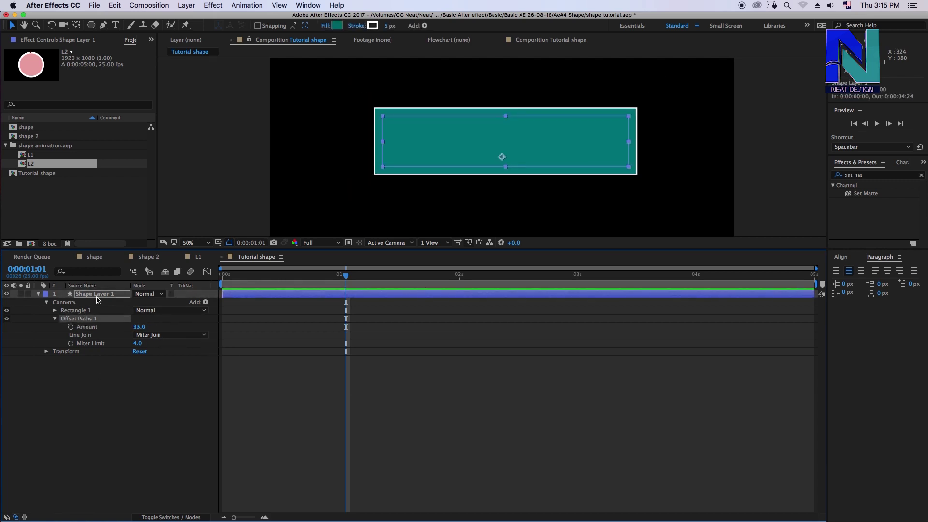
pyautogui.press('Delete')
pyautogui.click(206, 302)
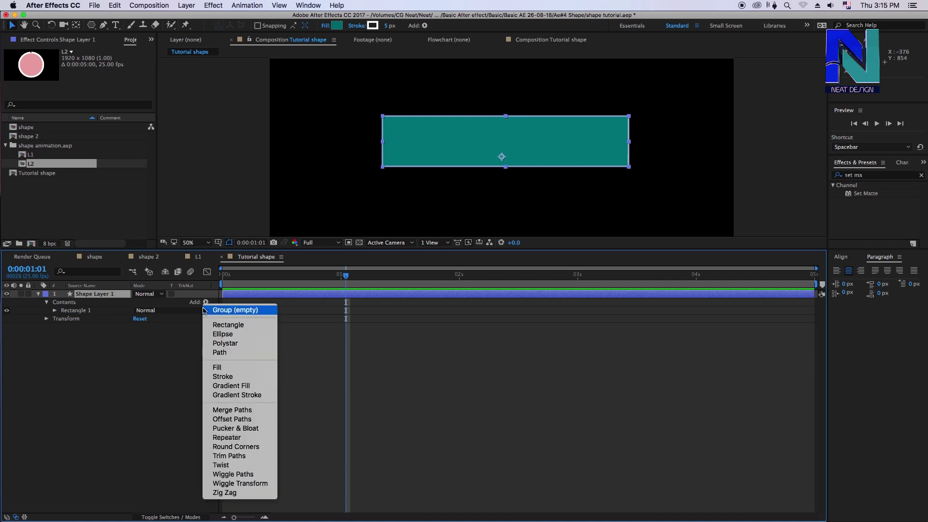
# Add Pucker & Bloat to the rectangle and keyframe its Amount at -50, then 0 at frame 8
pyautogui.click(258, 428)
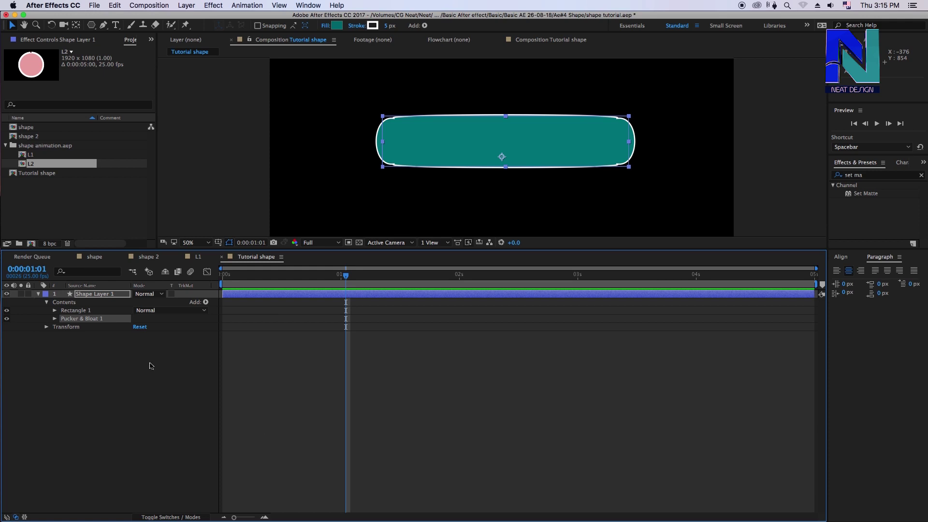
pyautogui.click(55, 319)
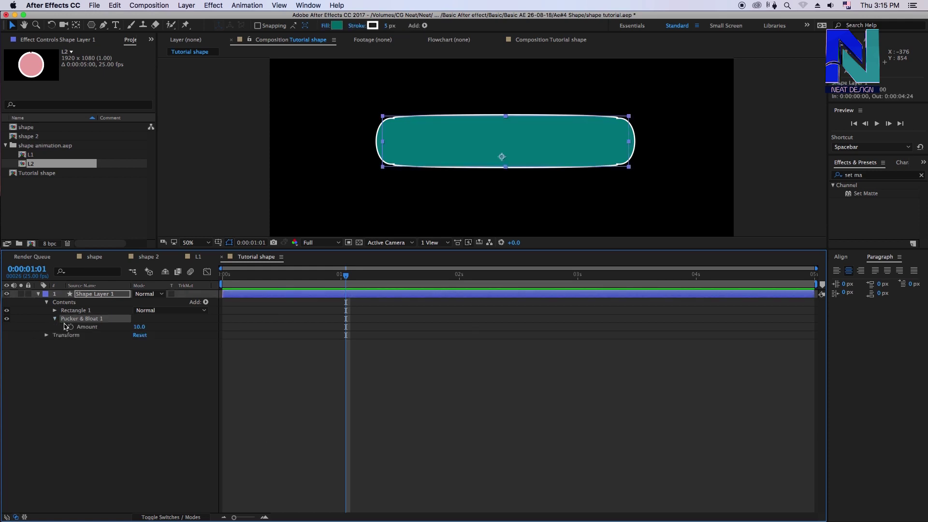
pyautogui.moveTo(140, 329)
pyautogui.mouseDown()
pyautogui.moveTo(98, 320)
pyautogui.moveTo(141, 318)
pyautogui.moveTo(95, 314)
pyautogui.moveTo(115, 328)
pyautogui.mouseUp()
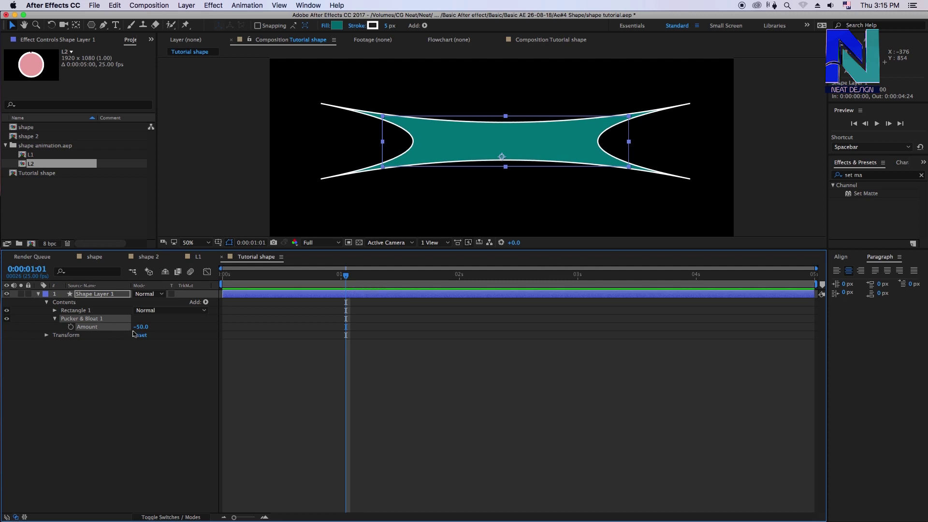
pyautogui.press('Home')
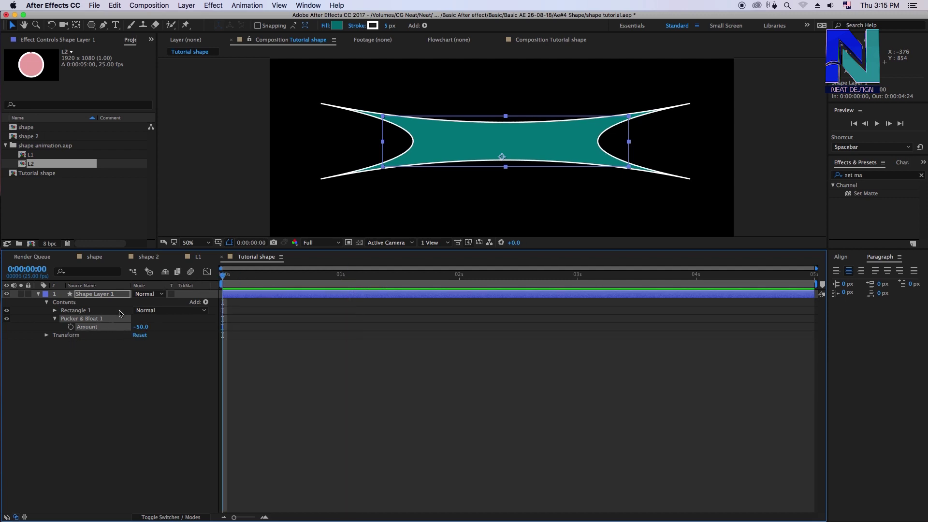
pyautogui.moveTo(232, 280); pyautogui.dragTo(260, 275)
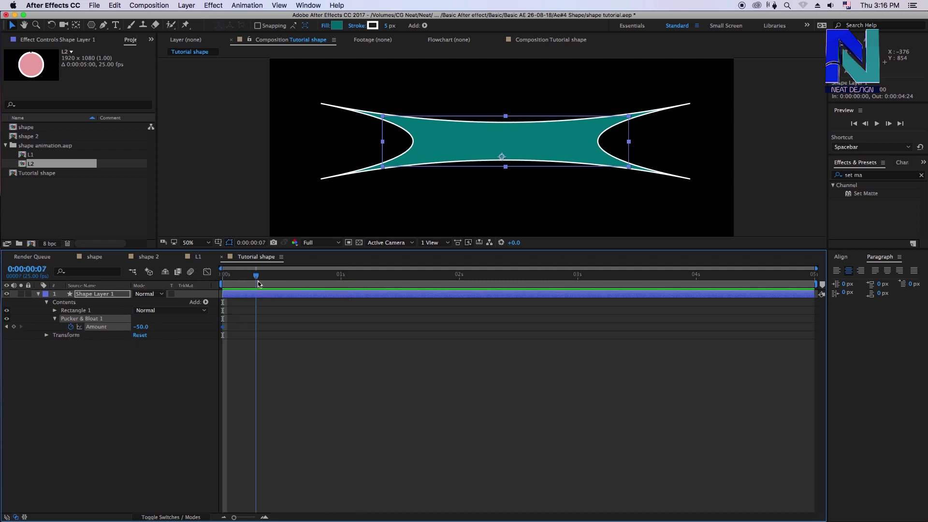
pyautogui.click(141, 327)
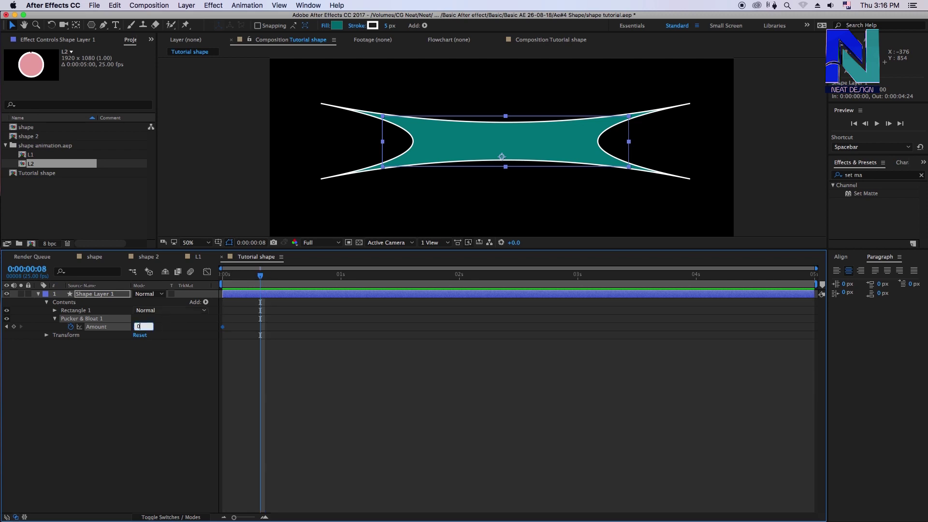
pyautogui.press('Return')
# Preview the pucker, add a bloating Amount keyframe of 45, preview again, and select all three keyframes
pyautogui.press('Home')
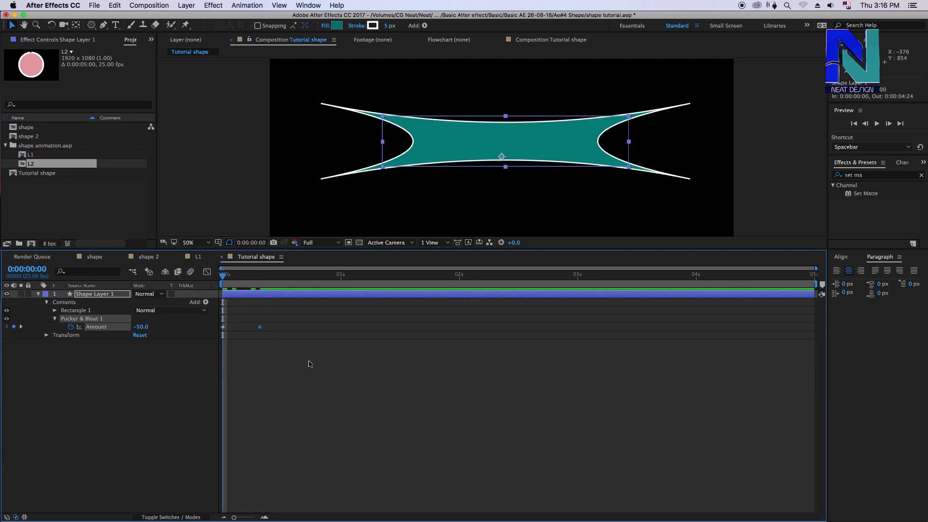
pyautogui.press('space')
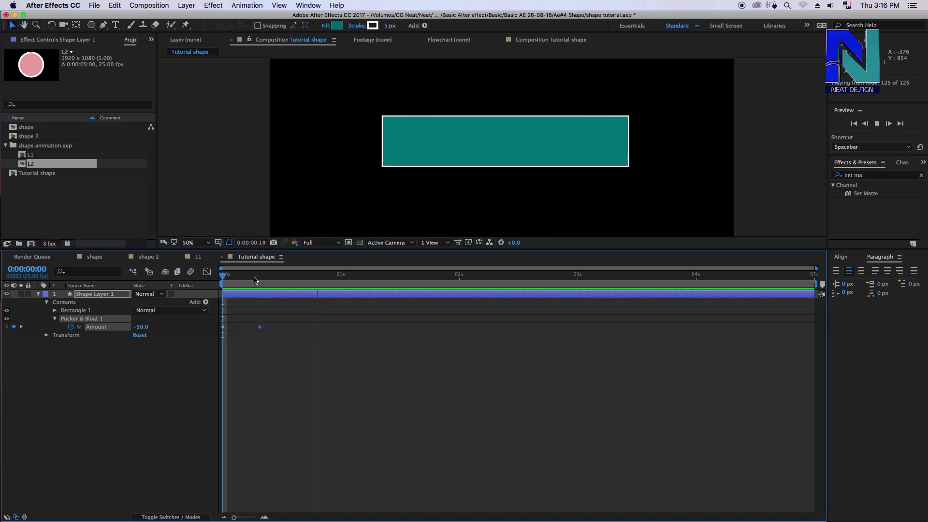
pyautogui.press('space')
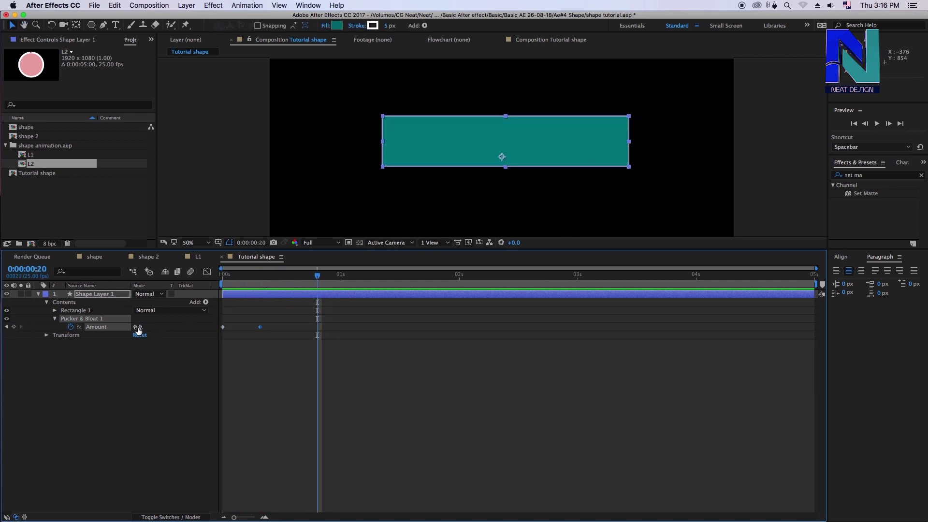
pyautogui.moveTo(138, 328); pyautogui.dragTo(164, 329)
pyautogui.press('space')
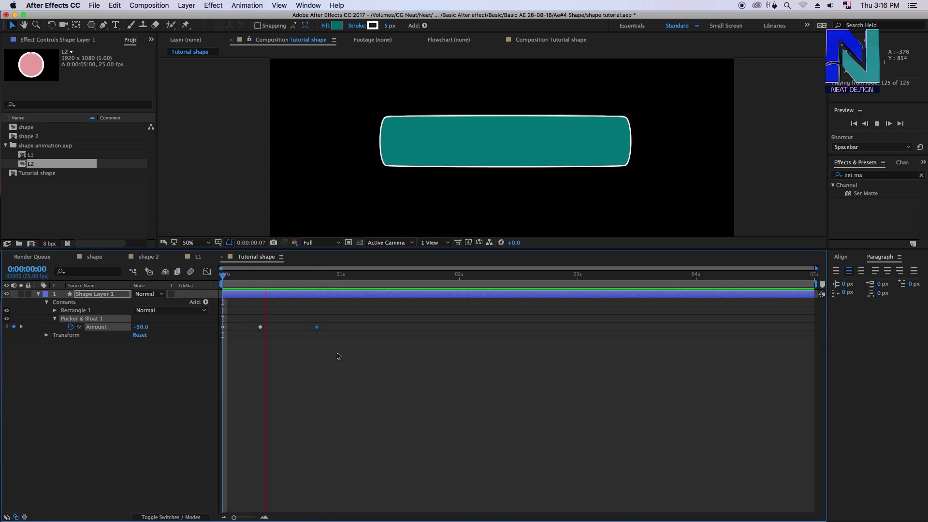
pyautogui.press('space')
pyautogui.moveTo(342, 318); pyautogui.dragTo(214, 350)
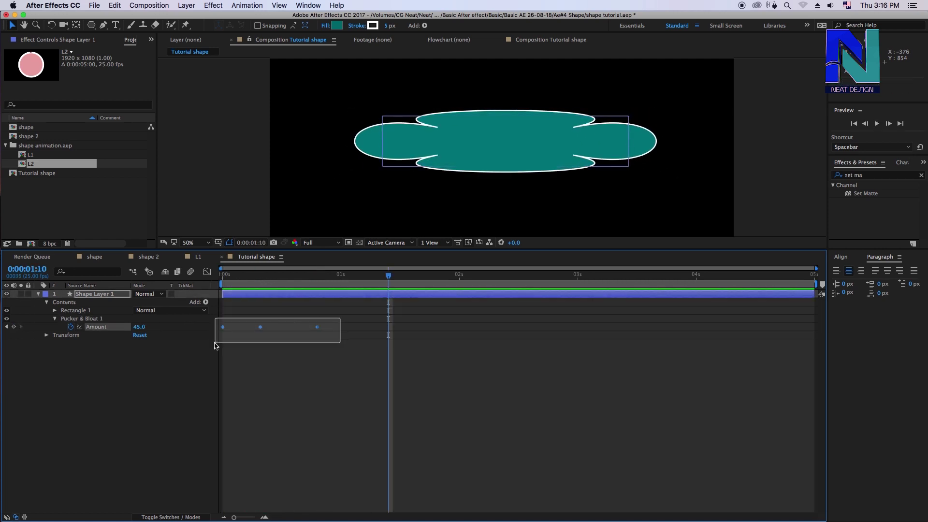
# Clear the Amount keyframes, switch off Pucker & Bloat 1, and collapse it
pyautogui.click(6, 319)
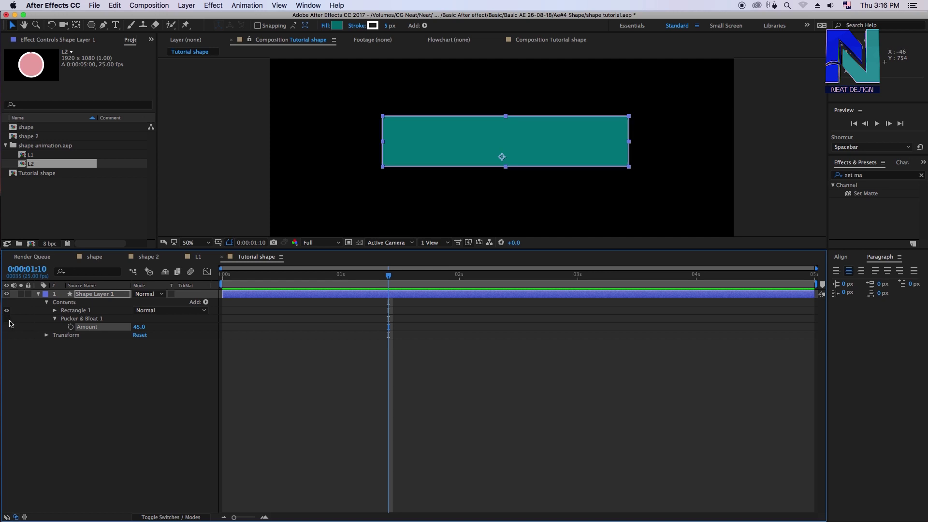
pyautogui.click(72, 320)
pyautogui.click(73, 320)
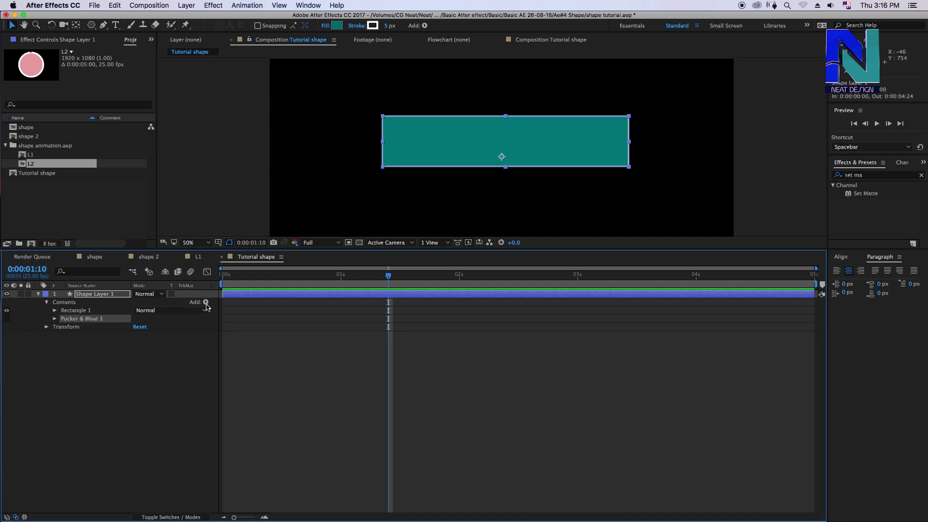
# Add a Repeater to the shape layer and select Pucker & Bloat 1 for removal
pyautogui.click(206, 303)
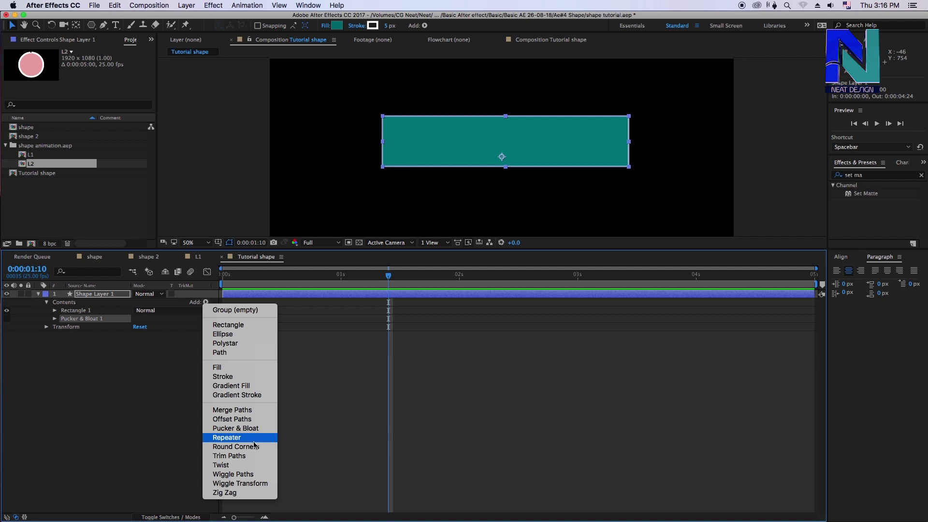
pyautogui.click(246, 438)
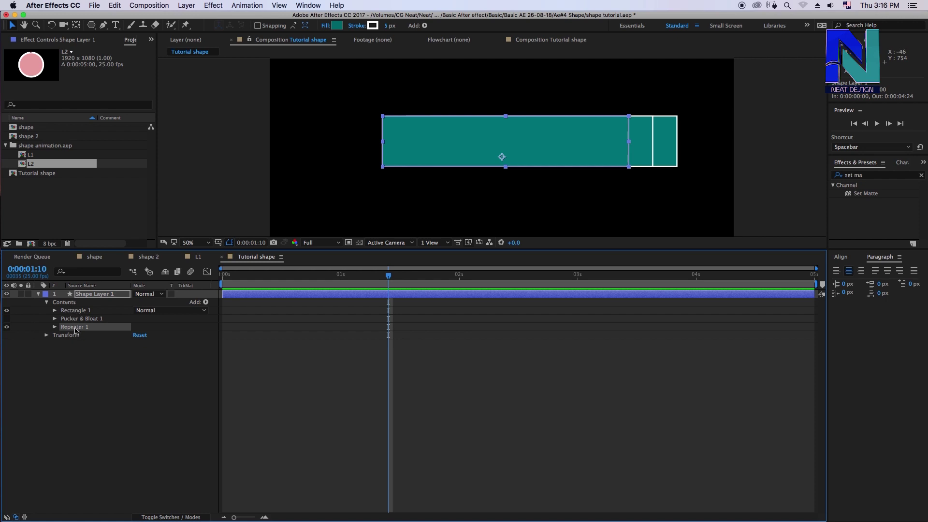
pyautogui.click(81, 312)
pyautogui.click(77, 327)
pyautogui.click(81, 318)
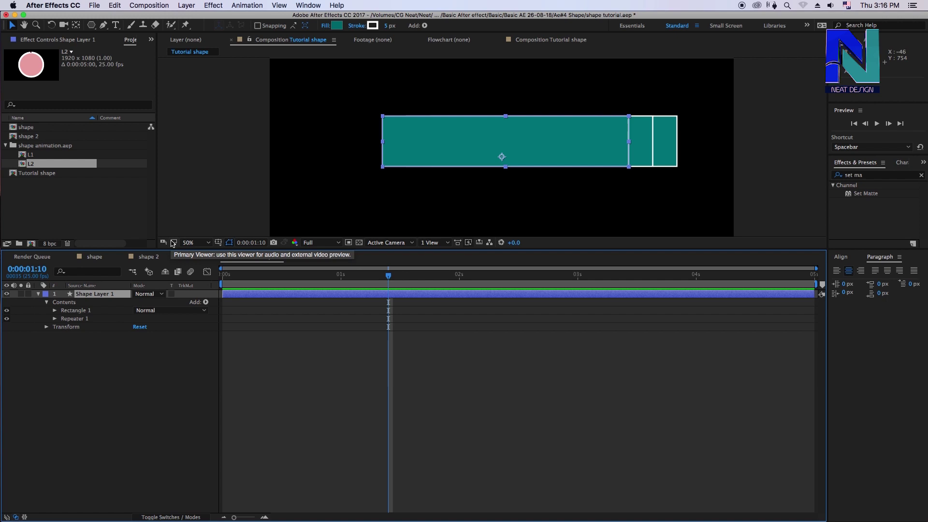
# Delete Pucker & Bloat 1 and set Repeater 1 to 30 copies with an Offset of -7
pyautogui.press('Delete')
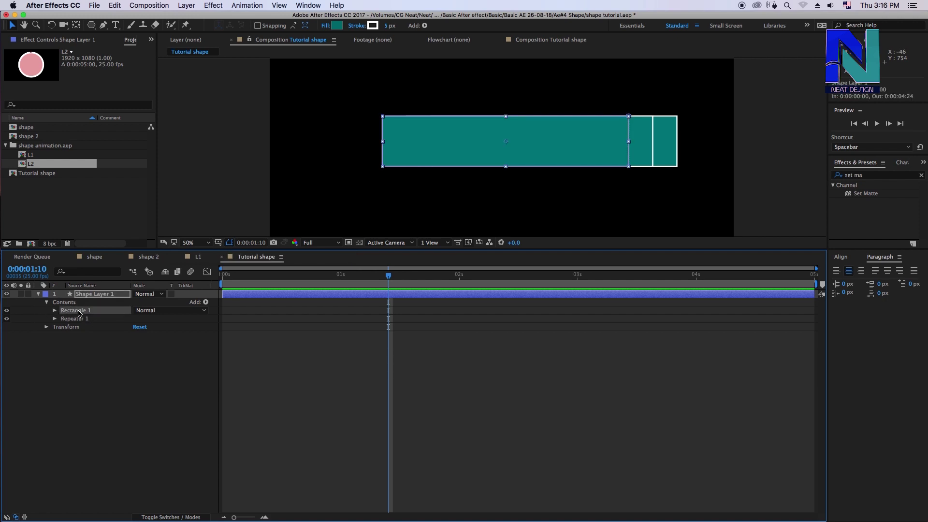
pyautogui.click(78, 320)
pyautogui.click(54, 319)
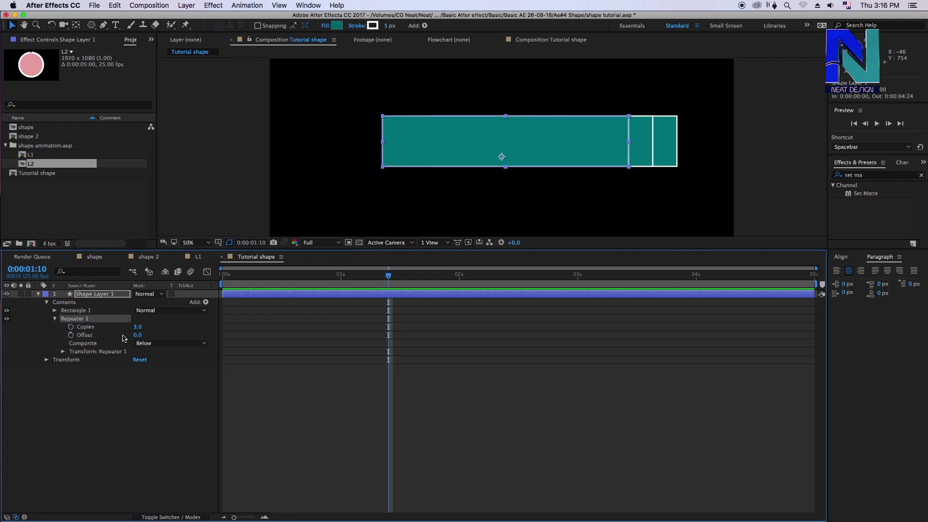
pyautogui.moveTo(139, 328); pyautogui.dragTo(153, 327)
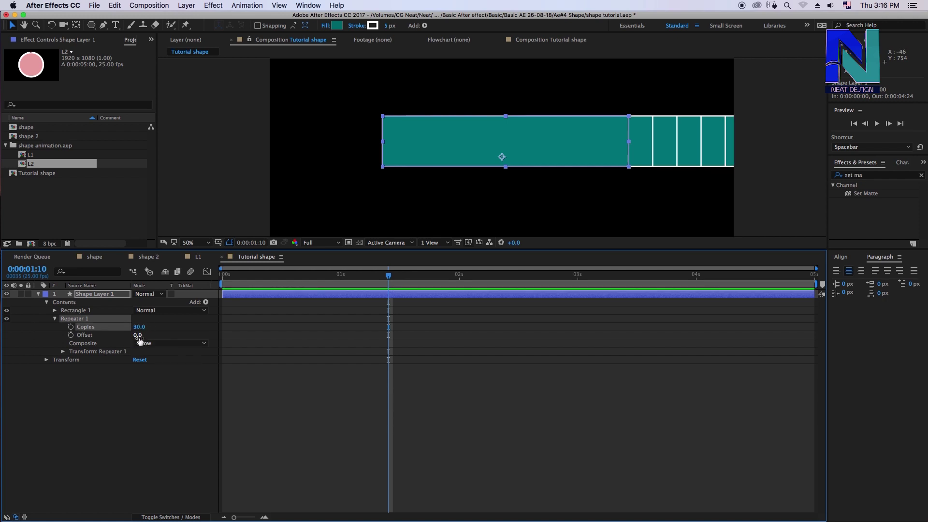
pyautogui.moveTo(137, 336)
pyautogui.mouseDown()
pyautogui.moveTo(121, 328)
pyautogui.moveTo(127, 336)
pyautogui.mouseUp()
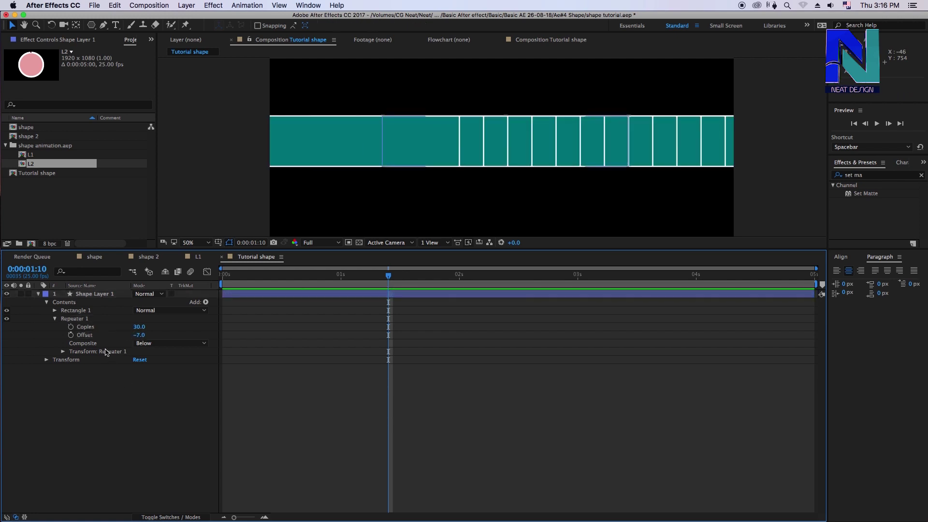
pyautogui.click(76, 354)
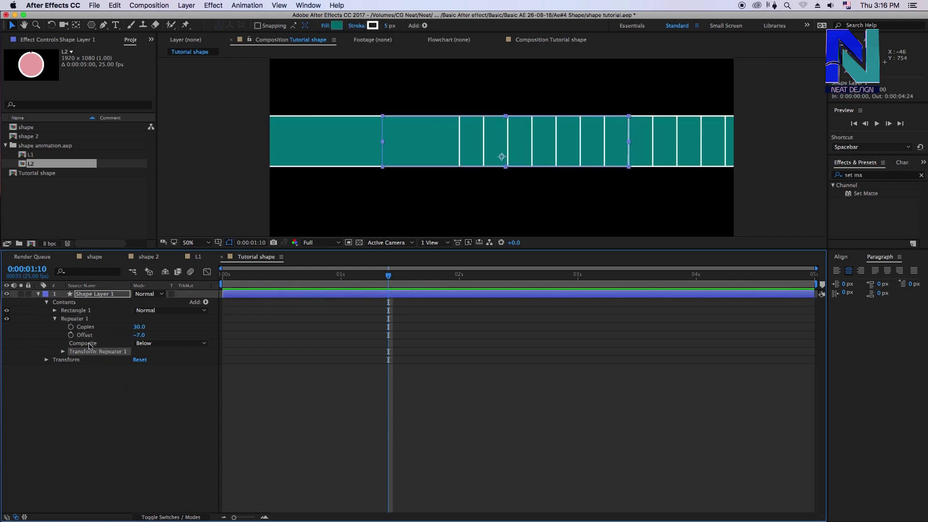
# Tune the Repeater transform: closer Position, 118% Scale, 11° Rotation, and a lower start Opacity
pyautogui.click(63, 352)
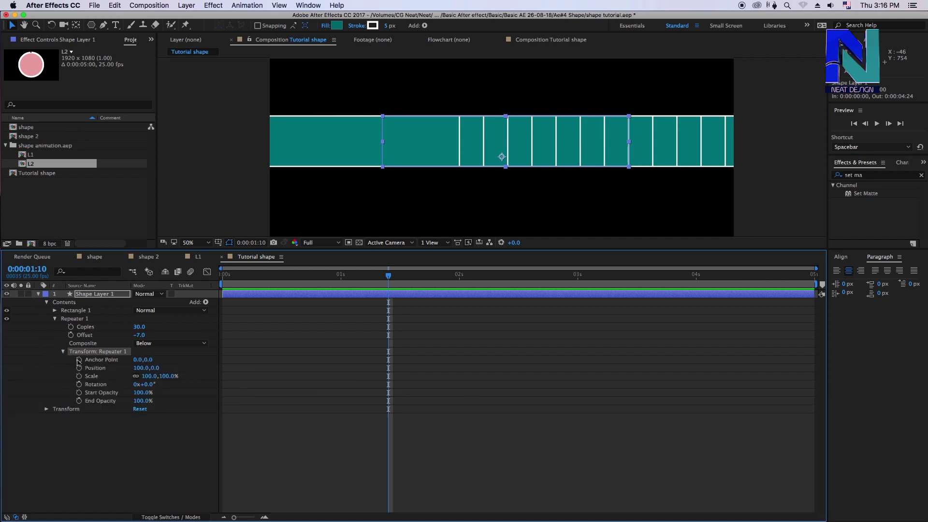
pyautogui.moveTo(138, 368)
pyautogui.mouseDown()
pyautogui.moveTo(112, 361)
pyautogui.moveTo(151, 379)
pyautogui.moveTo(175, 356)
pyautogui.mouseUp()
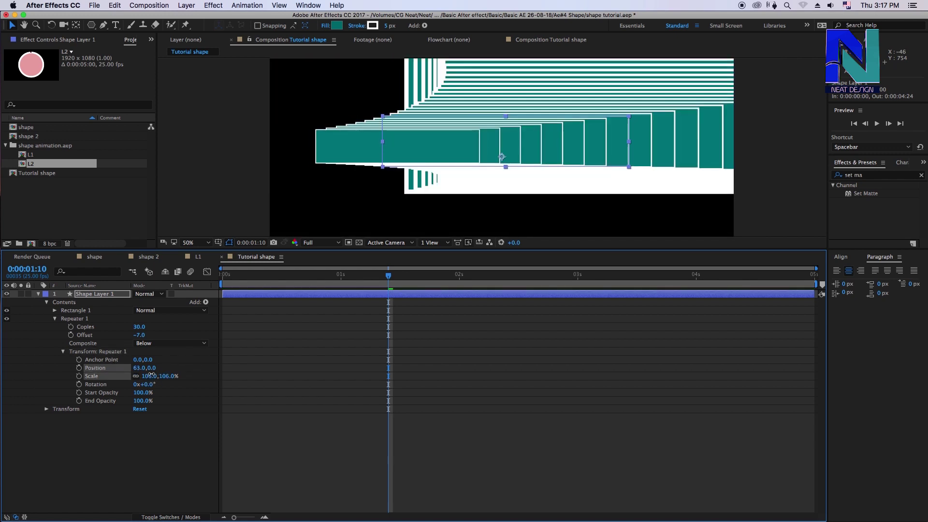
pyautogui.press(',')
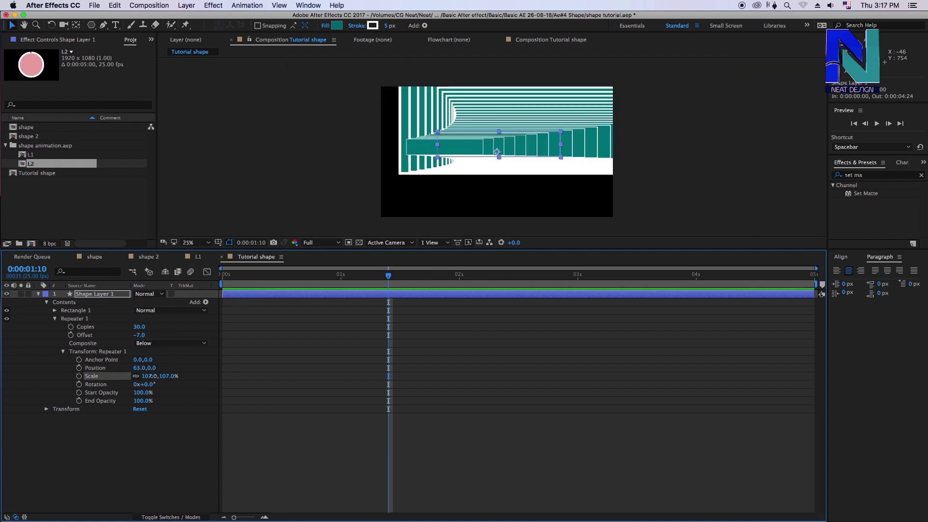
pyautogui.moveTo(153, 376); pyautogui.dragTo(155, 381)
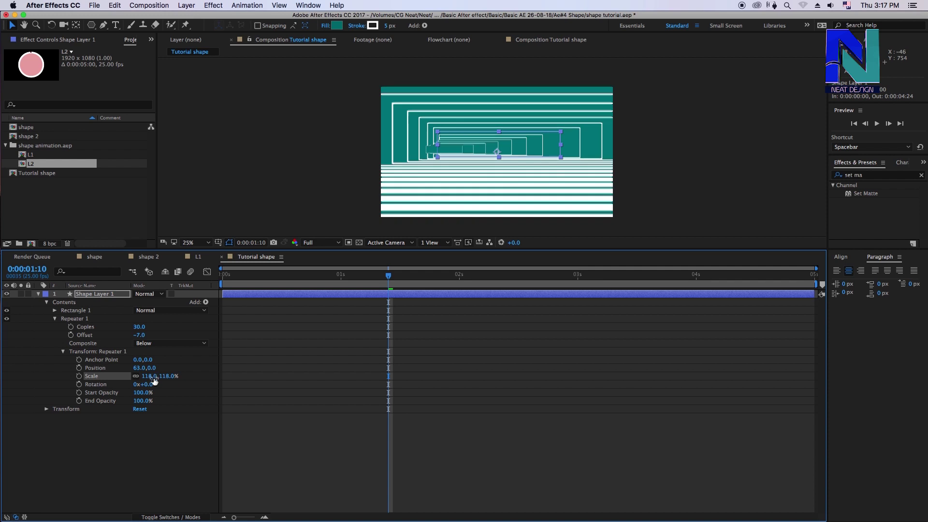
pyautogui.click(269, 440)
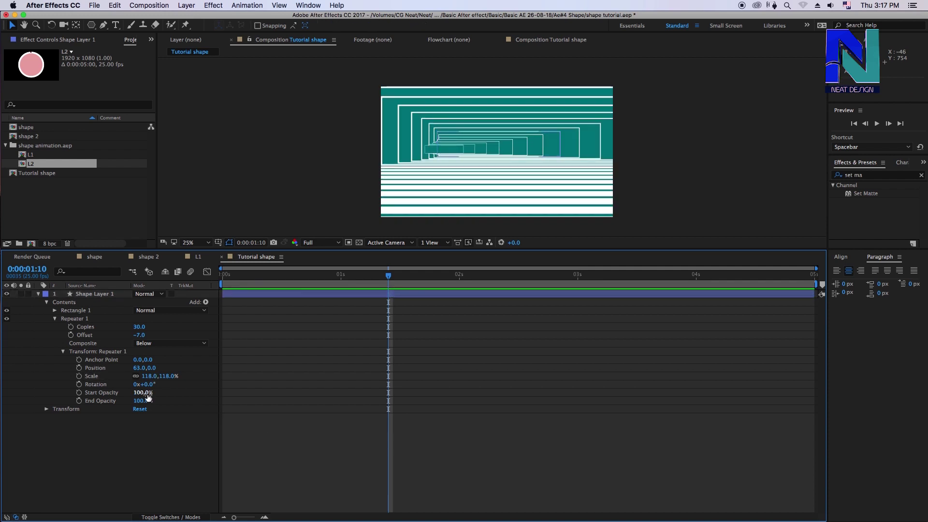
pyautogui.moveTo(151, 384); pyautogui.dragTo(152, 384)
pyautogui.click(272, 452)
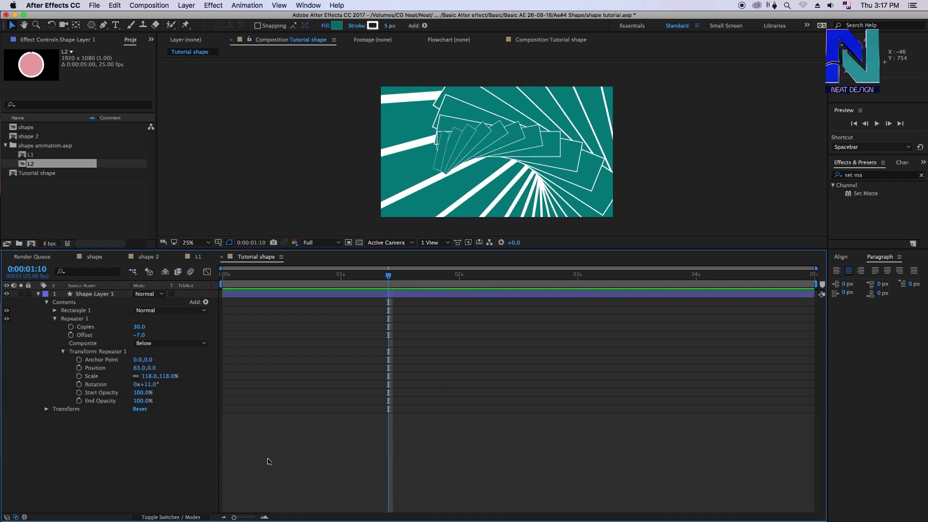
pyautogui.moveTo(142, 394)
pyautogui.mouseDown()
pyautogui.moveTo(114, 393)
pyautogui.moveTo(145, 402)
pyautogui.mouseUp()
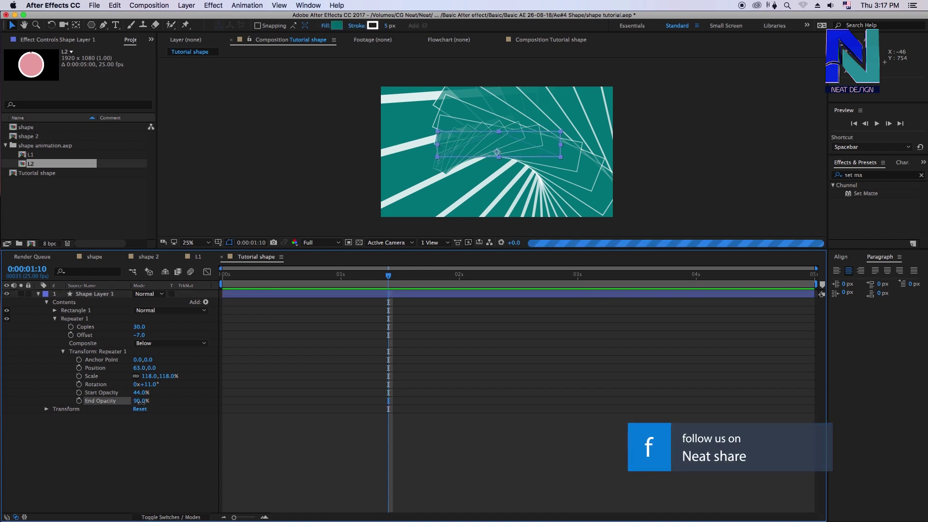
# Return to the start and set the Repeater transform Position to 56, 0
pyautogui.moveTo(276, 280); pyautogui.dragTo(222, 280)
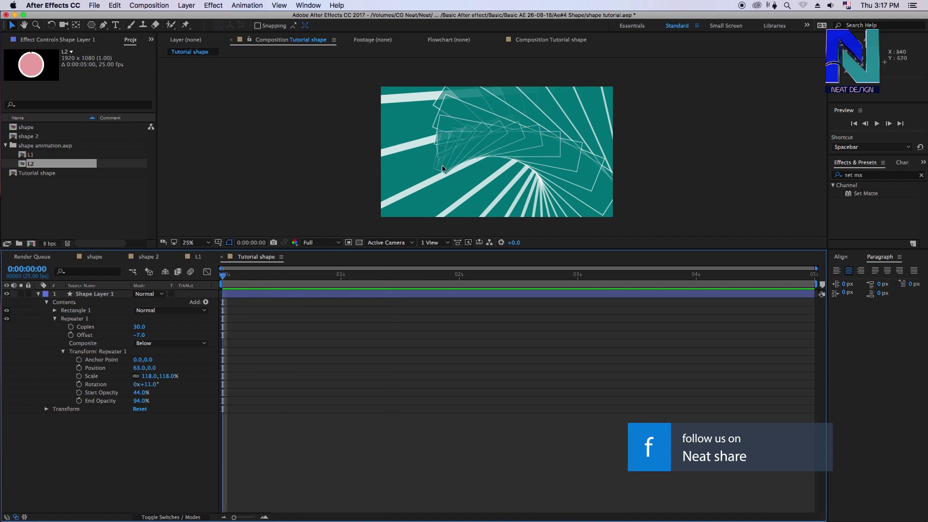
pyautogui.click(100, 352)
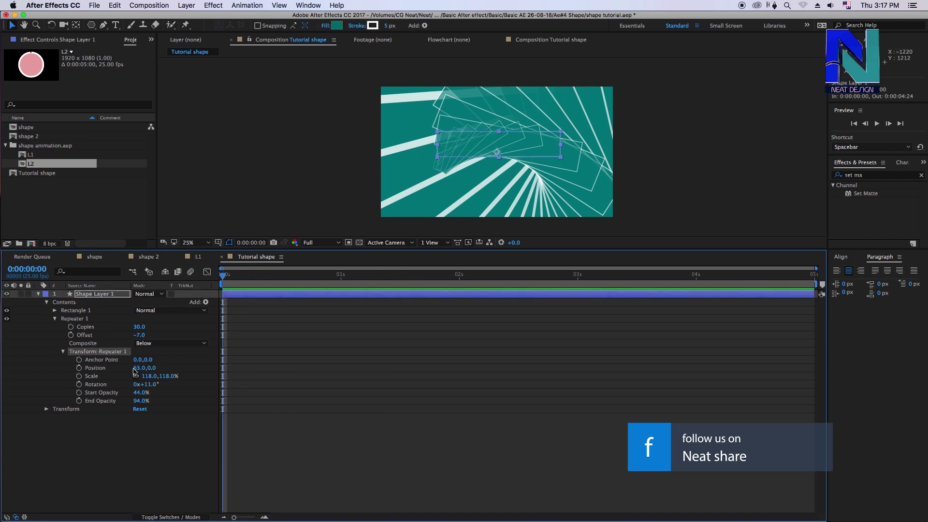
pyautogui.moveTo(136, 369); pyautogui.dragTo(142, 390)
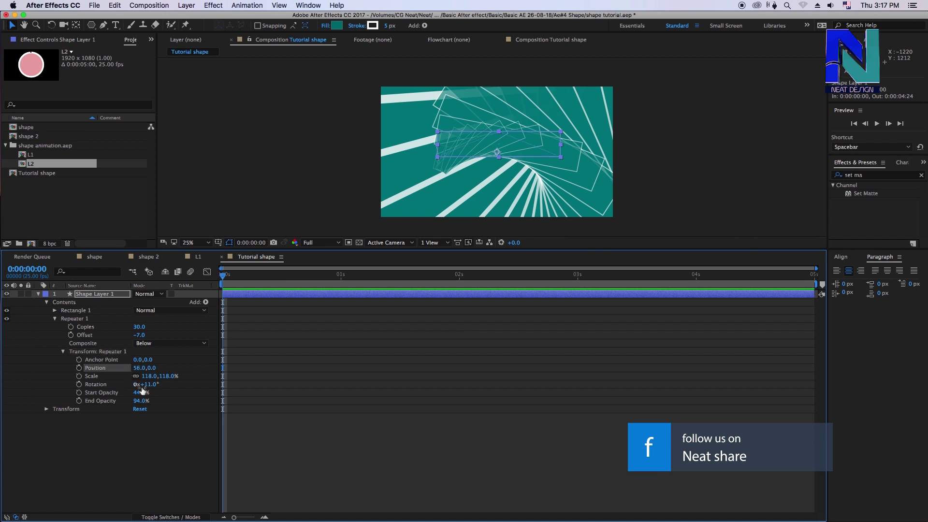
pyautogui.click(139, 368)
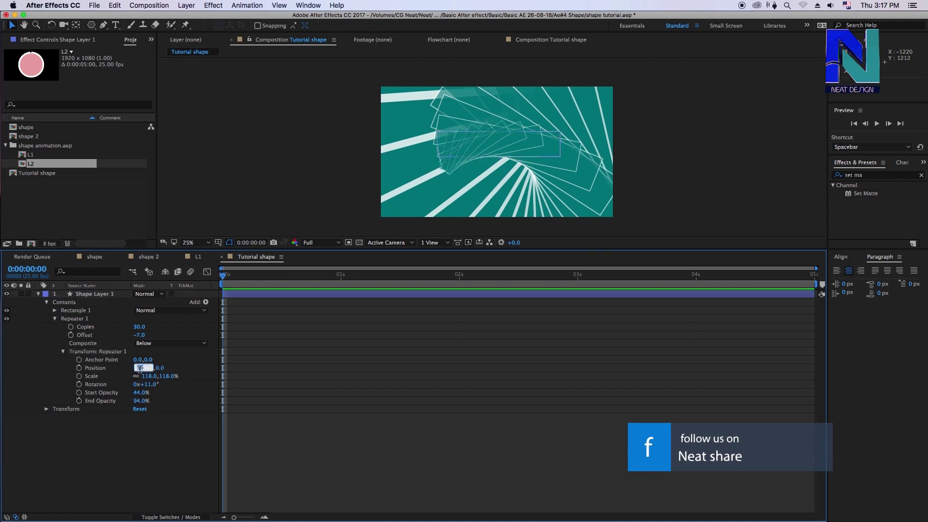
pyautogui.click(290, 468)
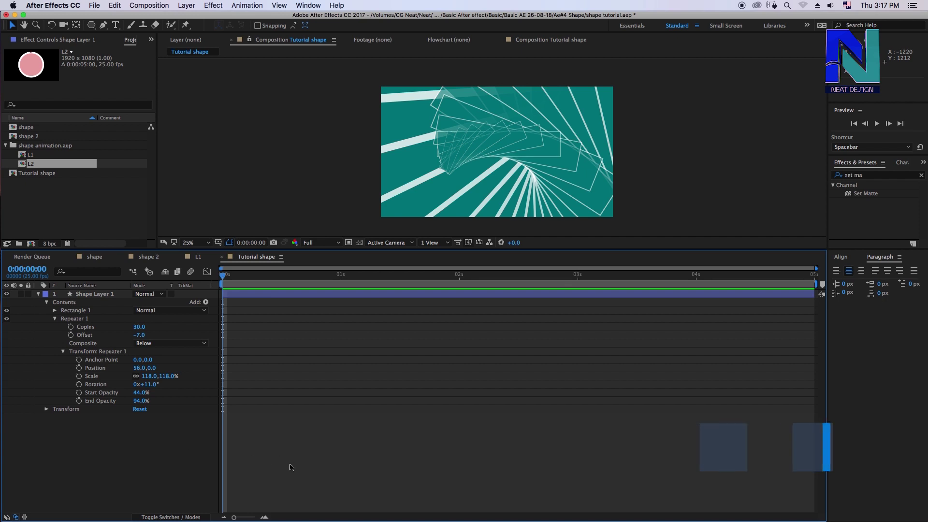
# Collapse Repeater 1 and delete it from the shape layer
pyautogui.click(62, 351)
pyautogui.click(55, 318)
pyautogui.click(73, 318)
pyautogui.press('Delete')
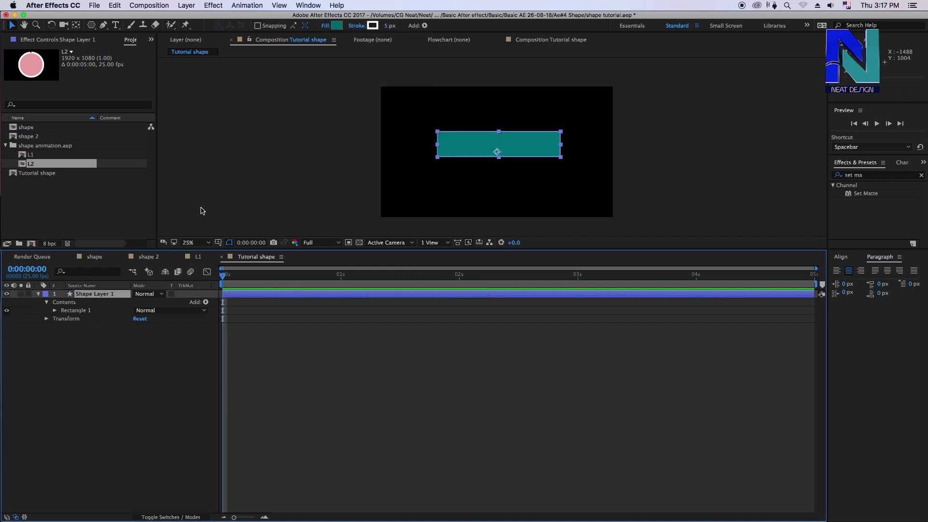
# Add Round Corners to the rectangle and set its Radius to 101, viewing at 50%
pyautogui.click(205, 303)
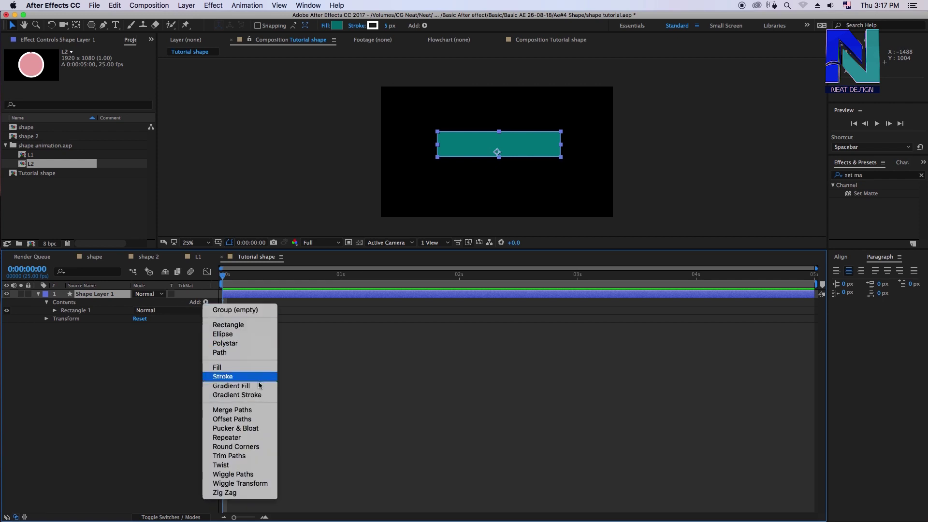
pyautogui.click(259, 447)
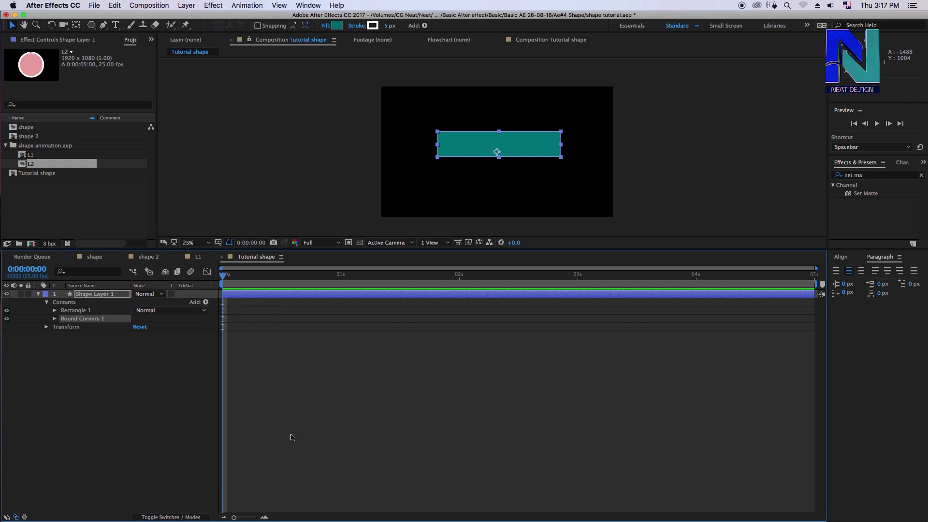
pyautogui.click(327, 425)
pyautogui.press('.')
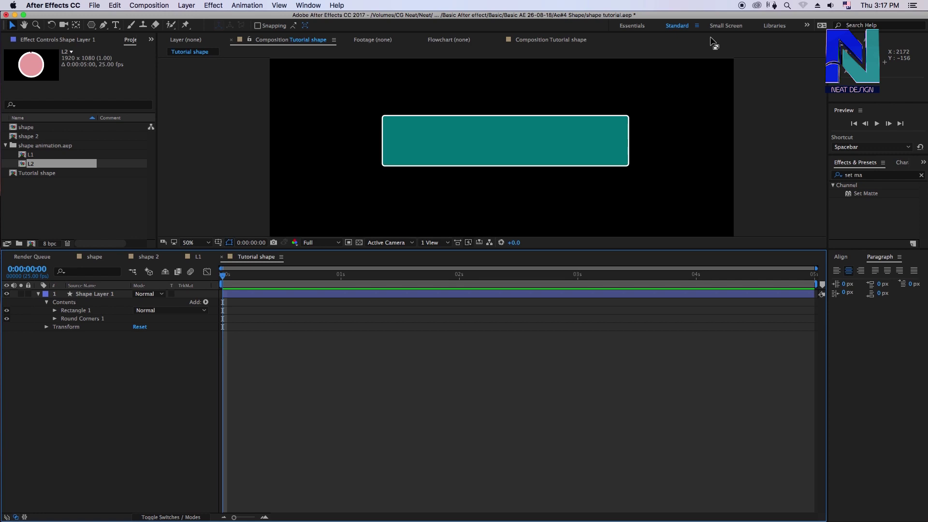
pyautogui.click(81, 319)
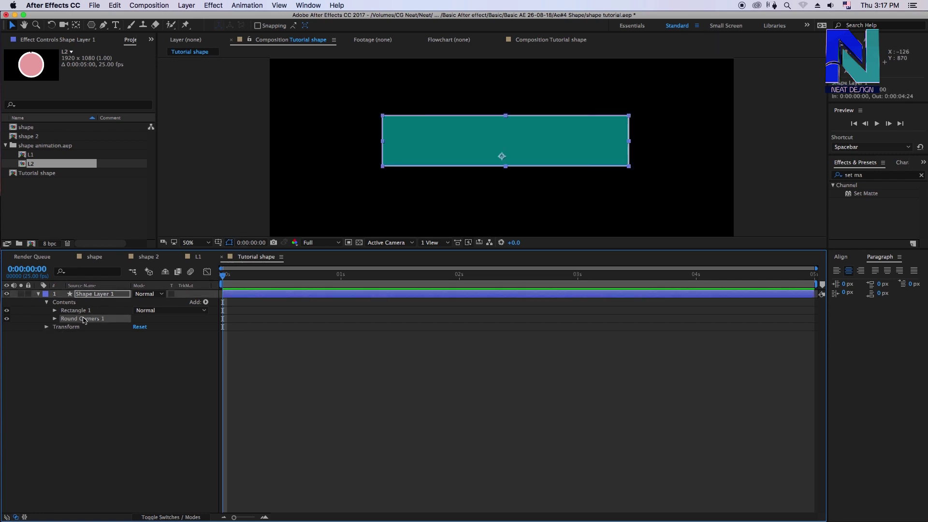
pyautogui.click(54, 318)
pyautogui.moveTo(136, 327)
pyautogui.mouseDown()
pyautogui.moveTo(151, 322)
pyautogui.moveTo(168, 378)
pyautogui.mouseUp()
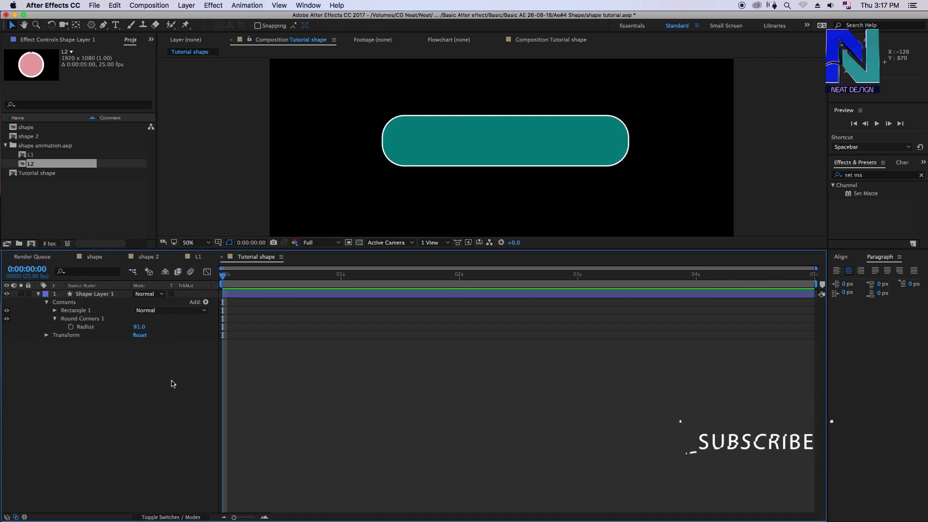
pyautogui.click(140, 326)
pyautogui.write('101')
pyautogui.press('Return')
# Delete Round Corners 1, returning the rectangle to sharp corners
pyautogui.click(167, 371)
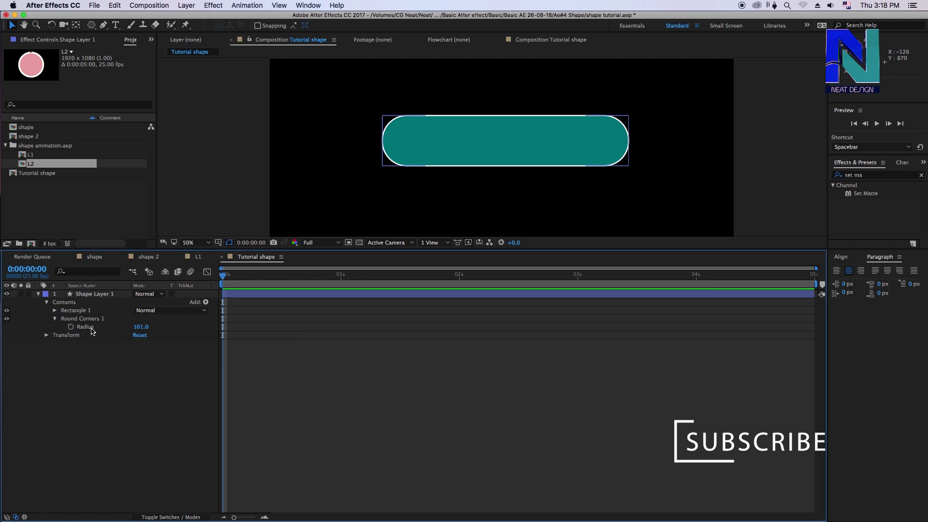
pyautogui.click(85, 327)
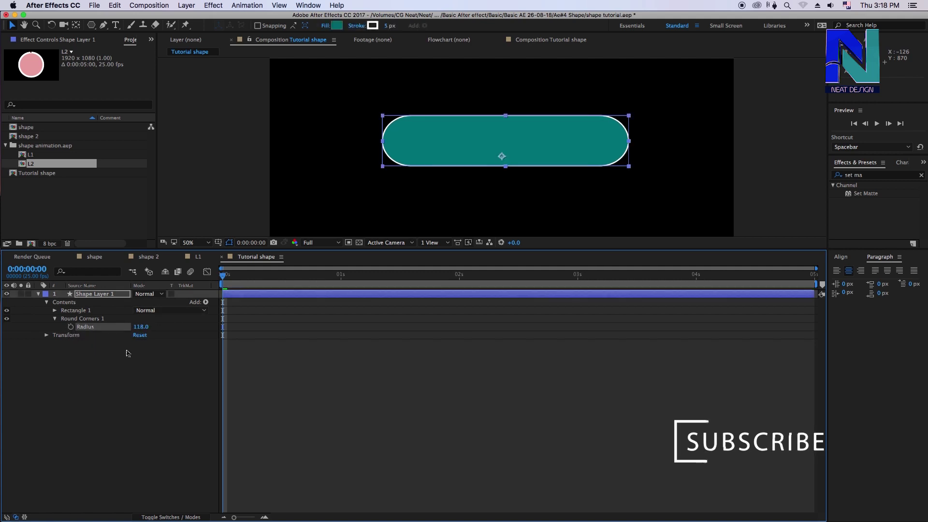
pyautogui.click(82, 318)
pyautogui.press('Delete')
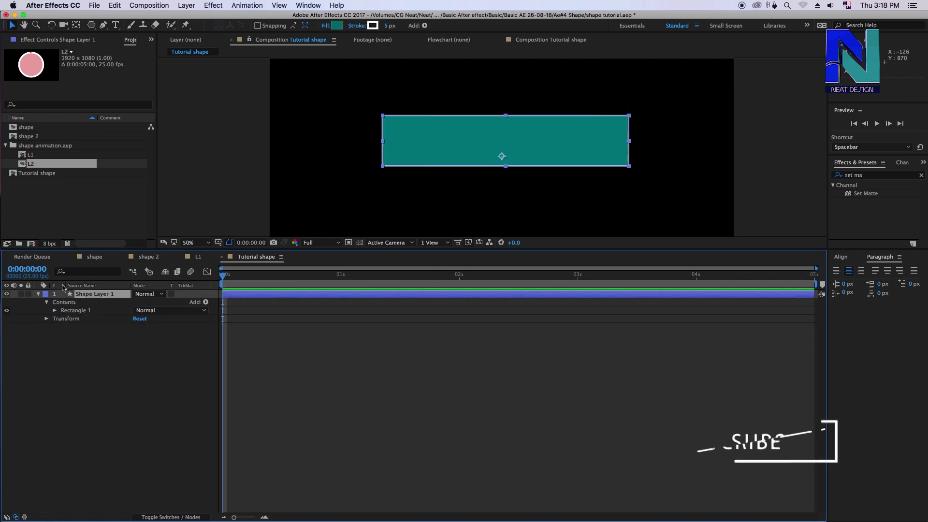
# Add Trim Paths to the rectangle and trial a trim Start of 80%
pyautogui.click(206, 302)
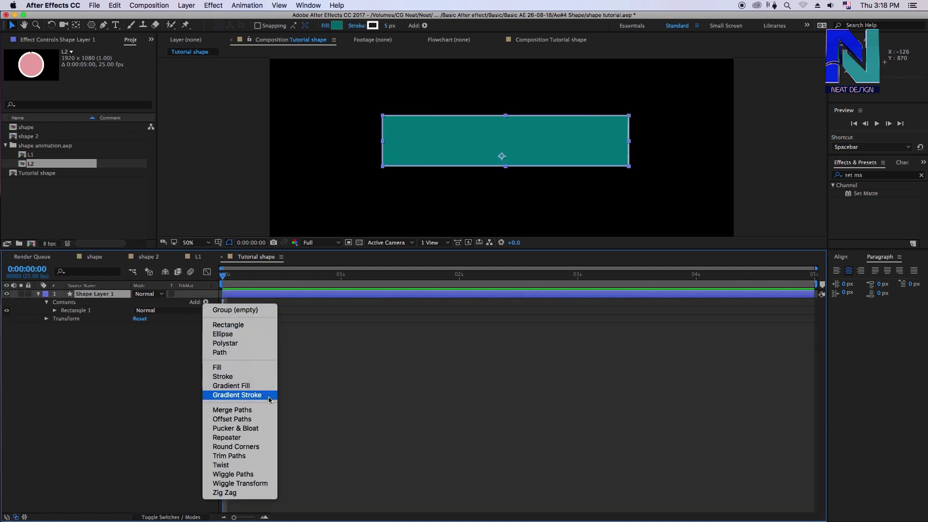
pyautogui.click(256, 460)
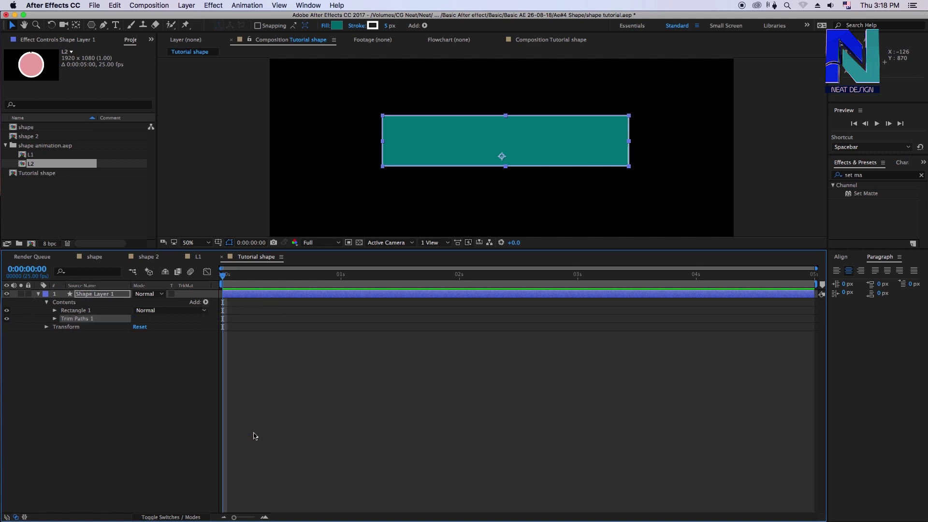
pyautogui.click(278, 399)
pyautogui.click(77, 319)
pyautogui.click(51, 322)
pyautogui.click(55, 319)
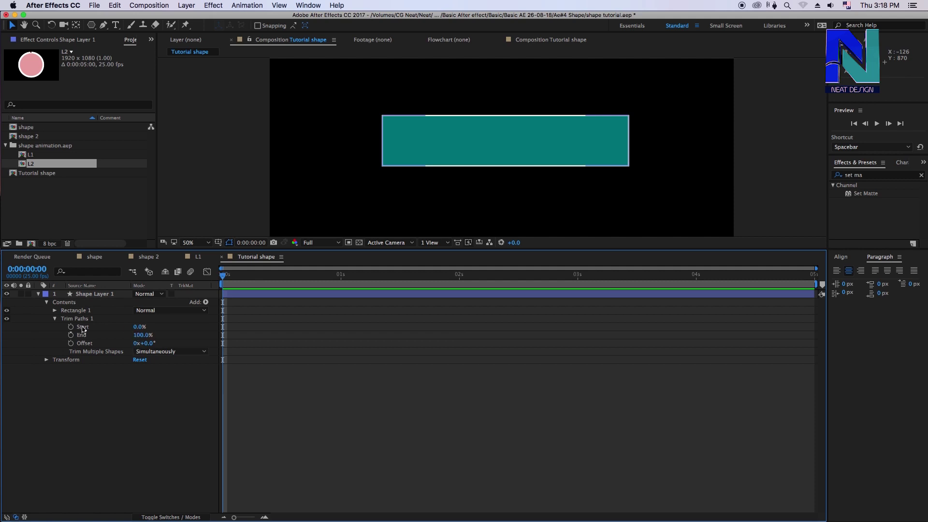
pyautogui.moveTo(138, 328)
pyautogui.mouseDown()
pyautogui.moveTo(132, 320)
pyautogui.moveTo(160, 319)
pyautogui.mouseUp()
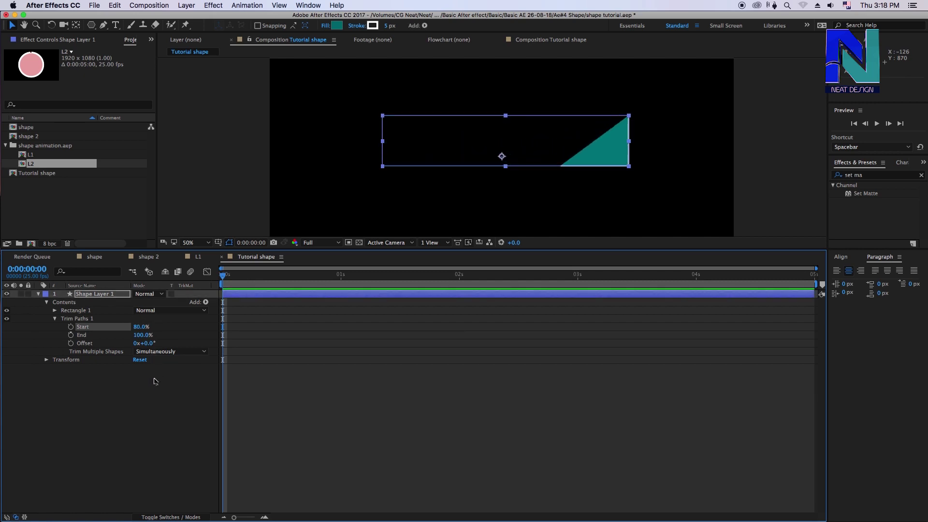
pyautogui.click(251, 310)
# Hide the rectangle's teal Fill 1, leaving only its stroke visible
pyautogui.click(83, 322)
pyautogui.click(63, 312)
pyautogui.click(55, 312)
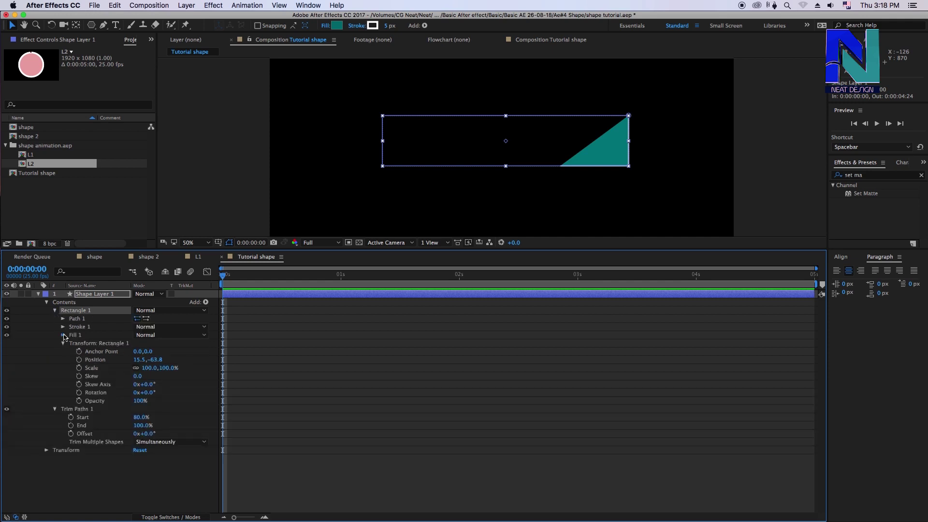
pyautogui.click(63, 335)
pyautogui.click(15, 337)
pyautogui.click(7, 334)
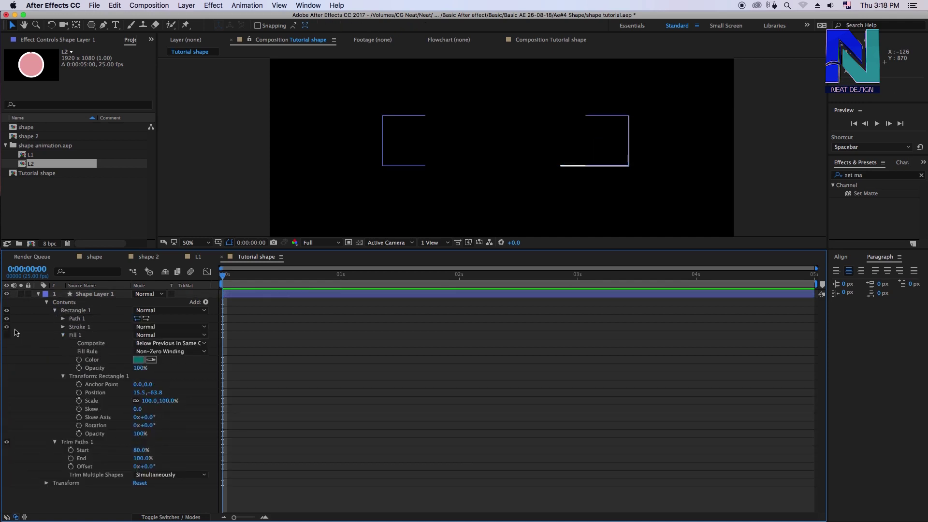
pyautogui.click(48, 304)
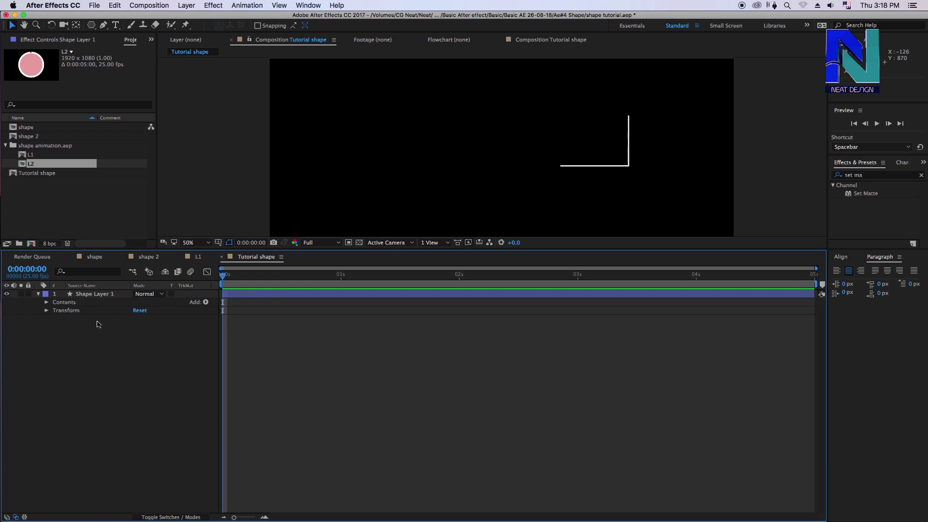
pyautogui.click(46, 303)
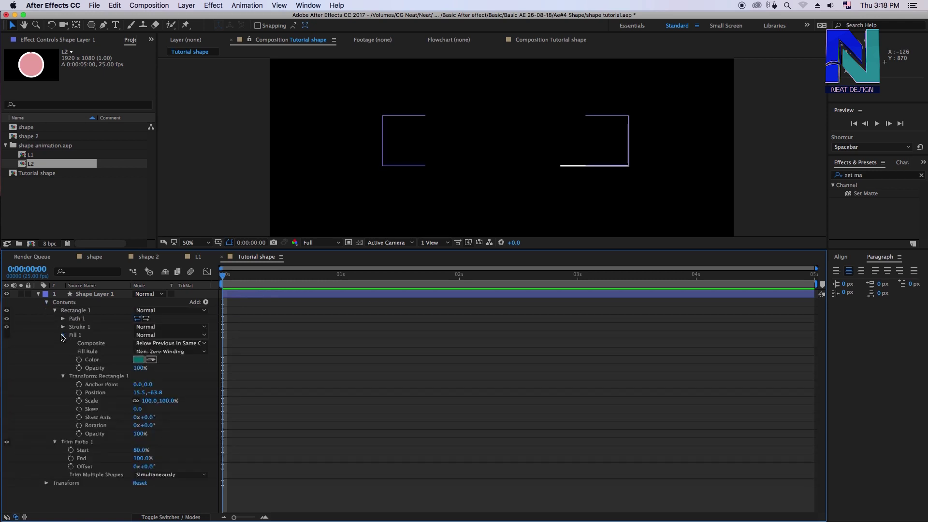
pyautogui.click(63, 344)
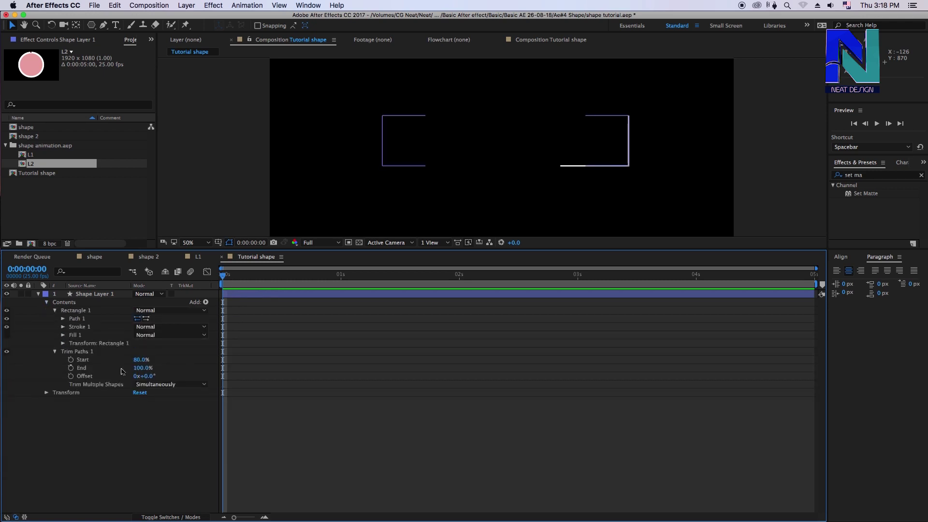
# Set trim Start to 0% and keyframe it on the first frame
pyautogui.moveTo(145, 369)
pyautogui.mouseDown()
pyautogui.moveTo(116, 365)
pyautogui.moveTo(143, 354)
pyautogui.mouseUp()
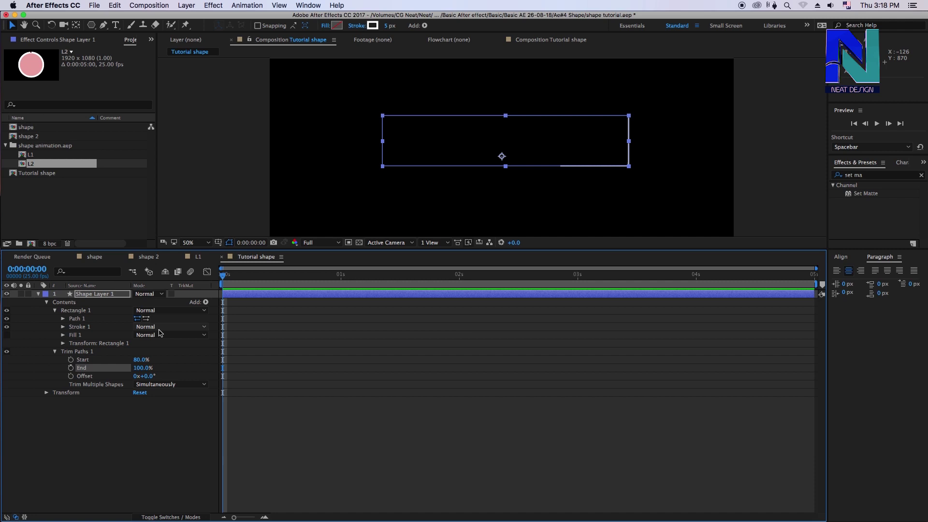
pyautogui.click(140, 361)
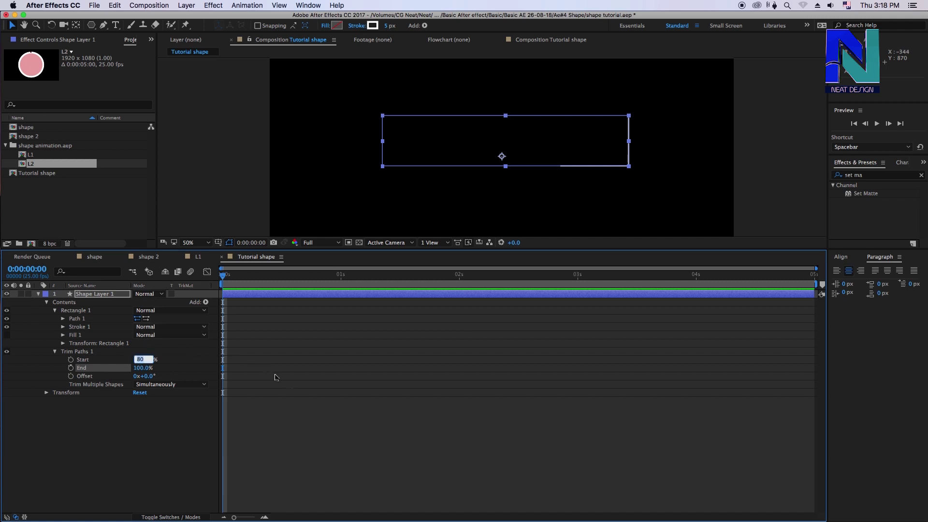
pyautogui.click(276, 378)
pyautogui.click(139, 360)
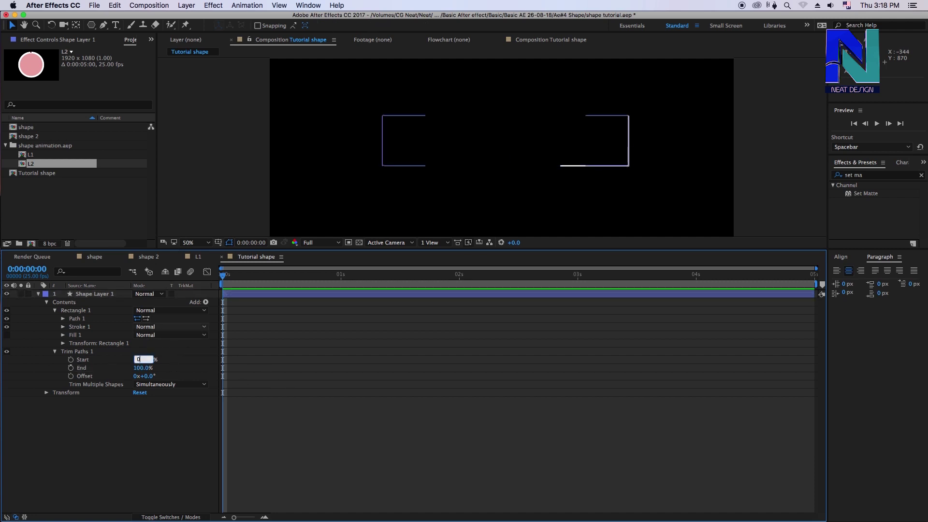
pyautogui.press('Return')
pyautogui.click(70, 360)
# Keyframe trim Start at 100% at 0:00:01:02 and preview the trim animation
pyautogui.moveTo(323, 280); pyautogui.dragTo(351, 277)
pyautogui.click(139, 360)
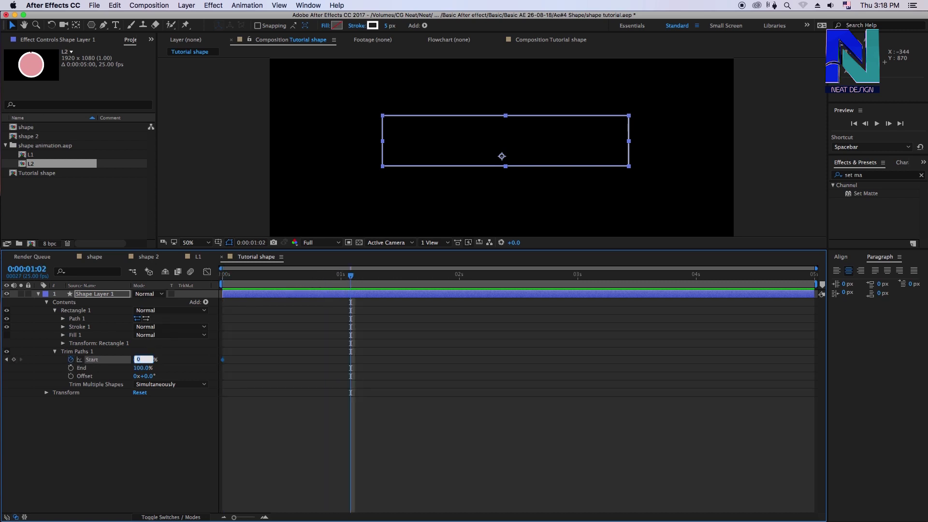
pyautogui.write('100')
pyautogui.press('Return')
pyautogui.press('space')
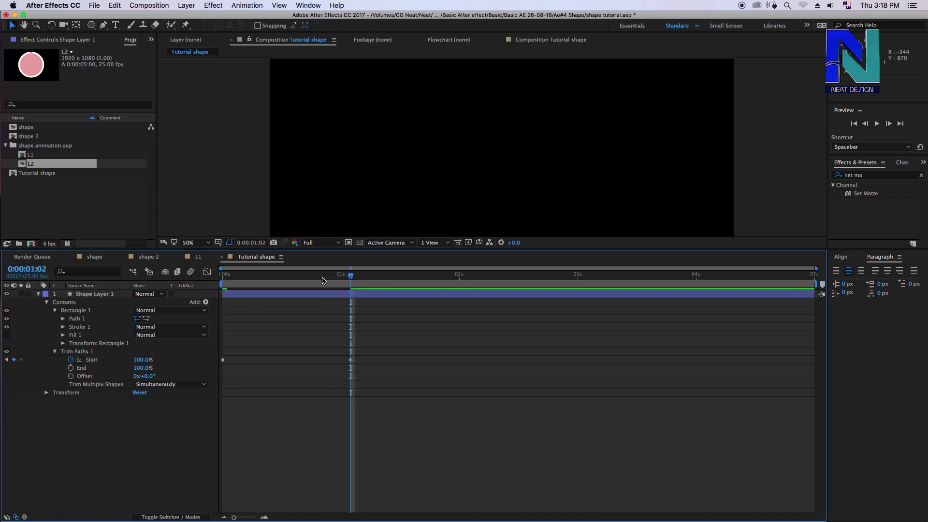
pyautogui.press('space')
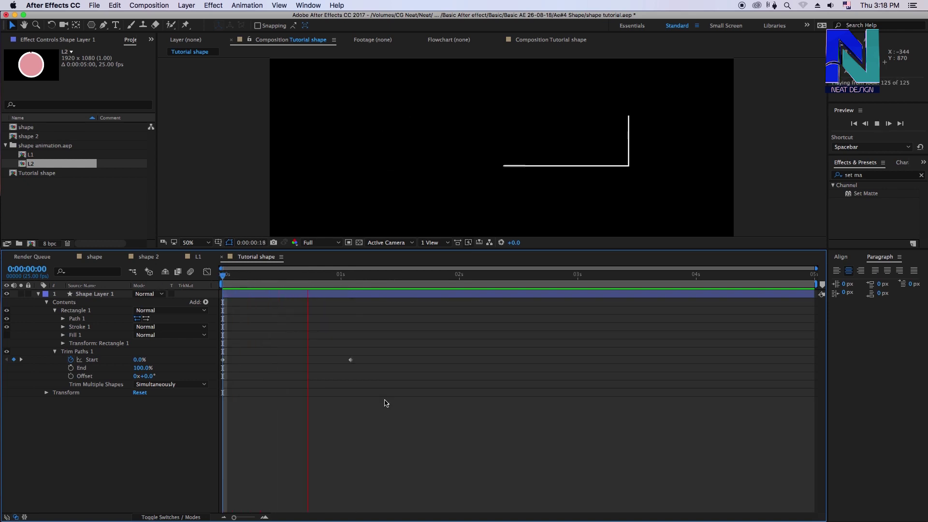
pyautogui.press('space')
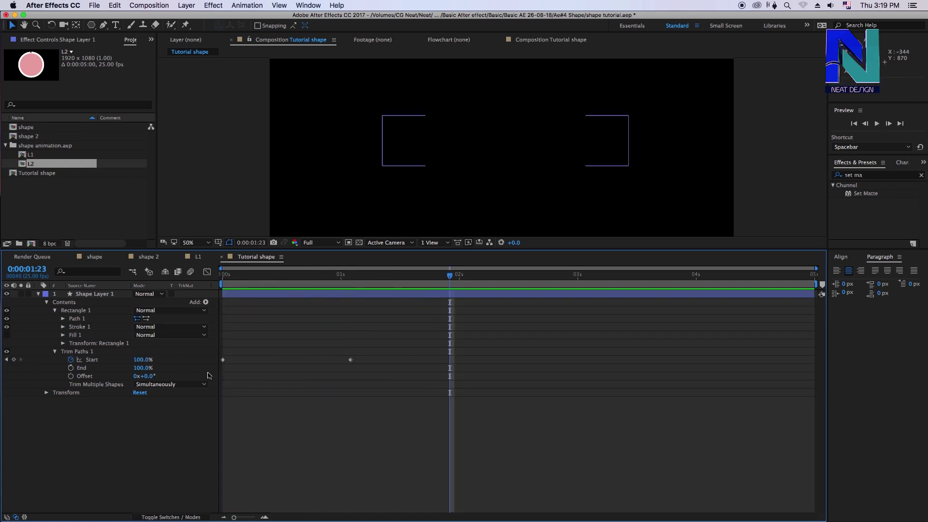
# Retime the Start keyframe to about frame 24, preview the draw-on, and keyframe Offset at 0s
pyautogui.moveTo(224, 362)
pyautogui.mouseDown()
pyautogui.moveTo(342, 362)
pyautogui.moveTo(223, 360)
pyautogui.mouseUp()
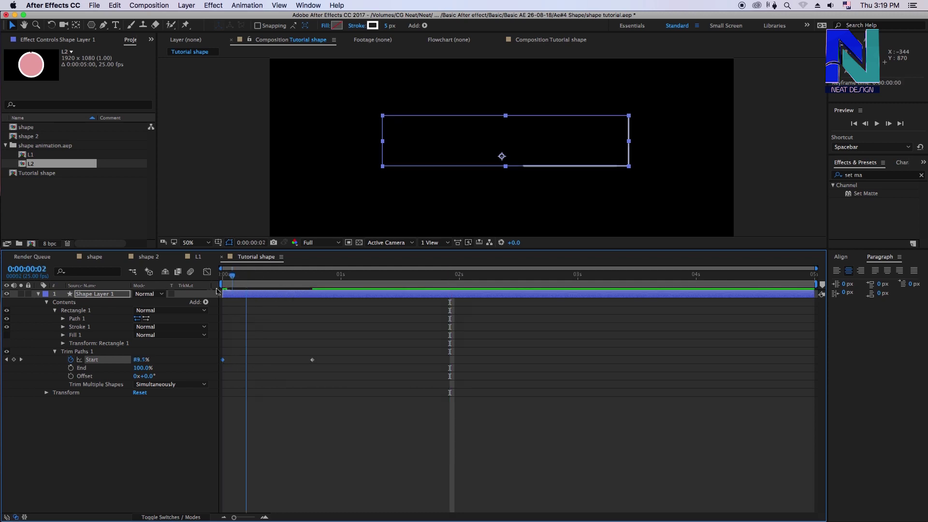
pyautogui.press('Home')
pyautogui.moveTo(314, 364); pyautogui.dragTo(338, 363)
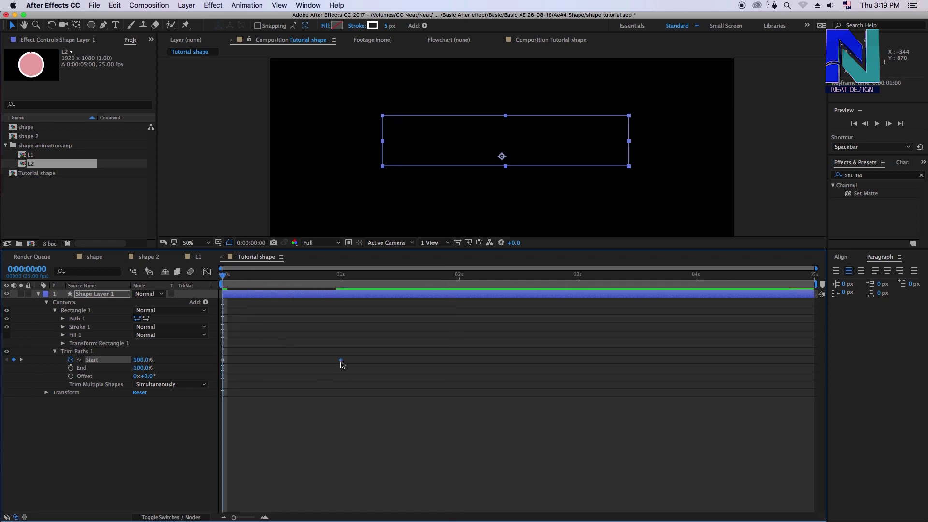
pyautogui.click(346, 435)
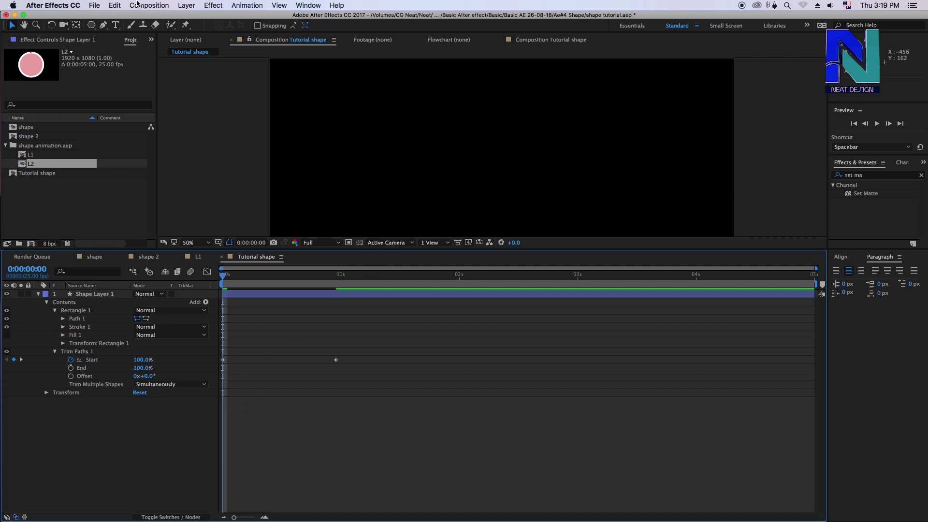
pyautogui.press('space')
pyautogui.press('space')
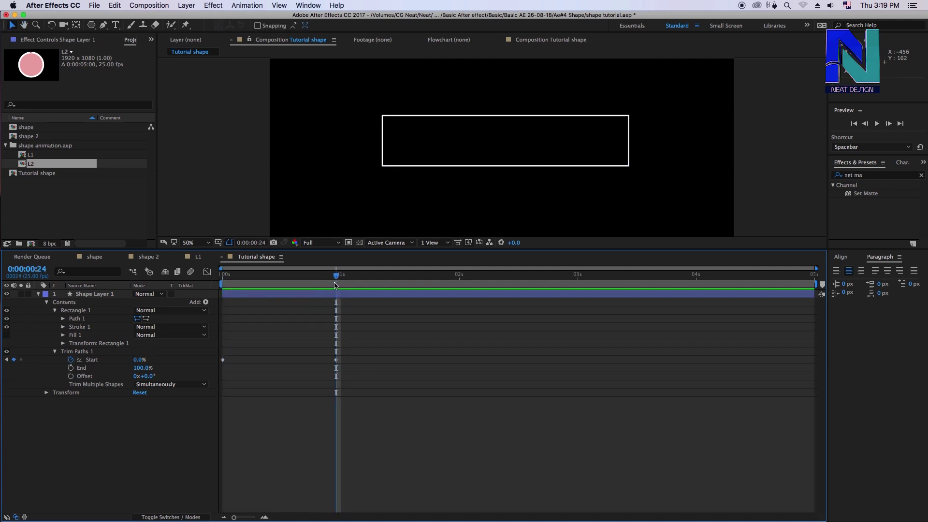
pyautogui.press('space')
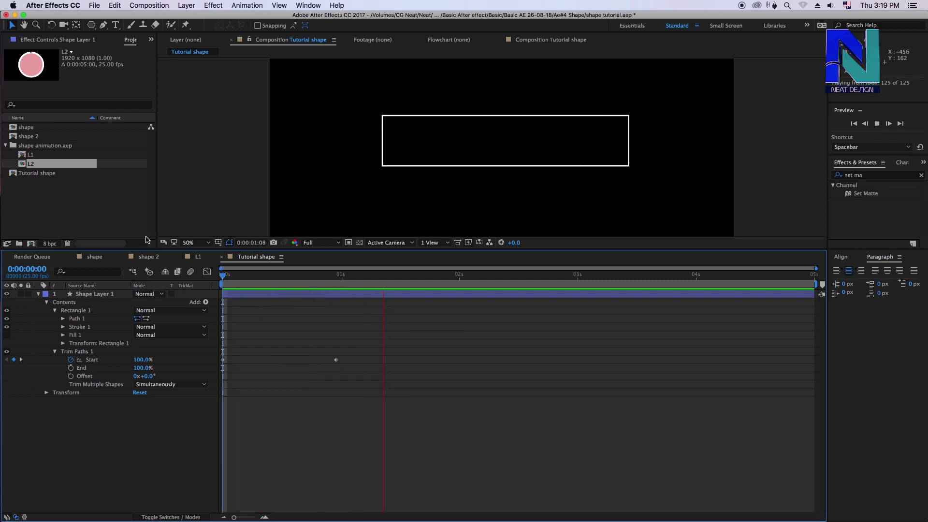
pyautogui.press('space')
pyautogui.click(251, 285)
pyautogui.moveTo(258, 287); pyautogui.dragTo(308, 284)
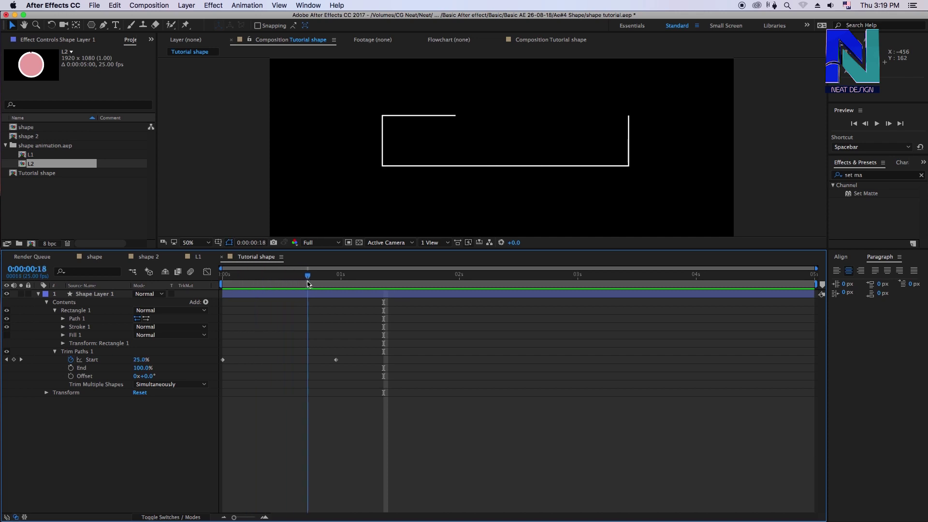
pyautogui.moveTo(308, 284); pyautogui.dragTo(222, 284)
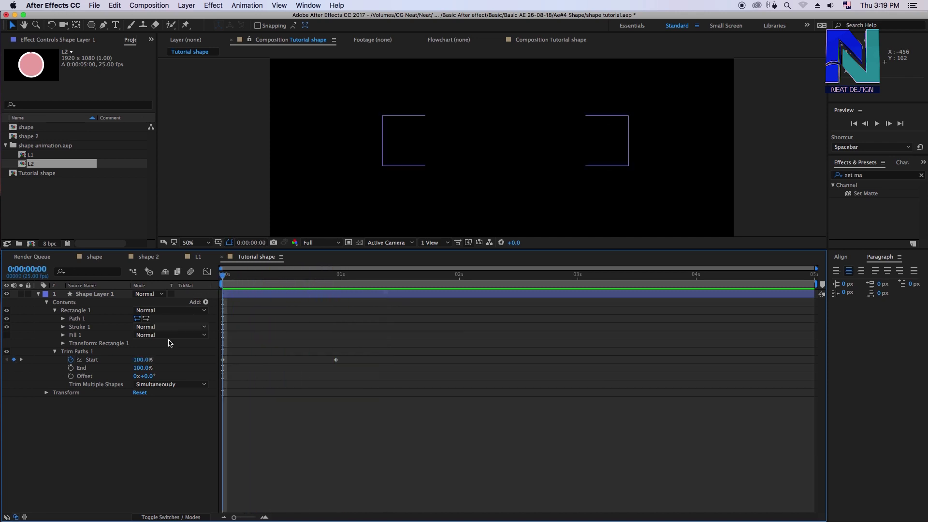
pyautogui.click(71, 377)
# Keyframe the trim Offset at 70° at one second and preview the animation
pyautogui.click(337, 277)
pyautogui.click(147, 376)
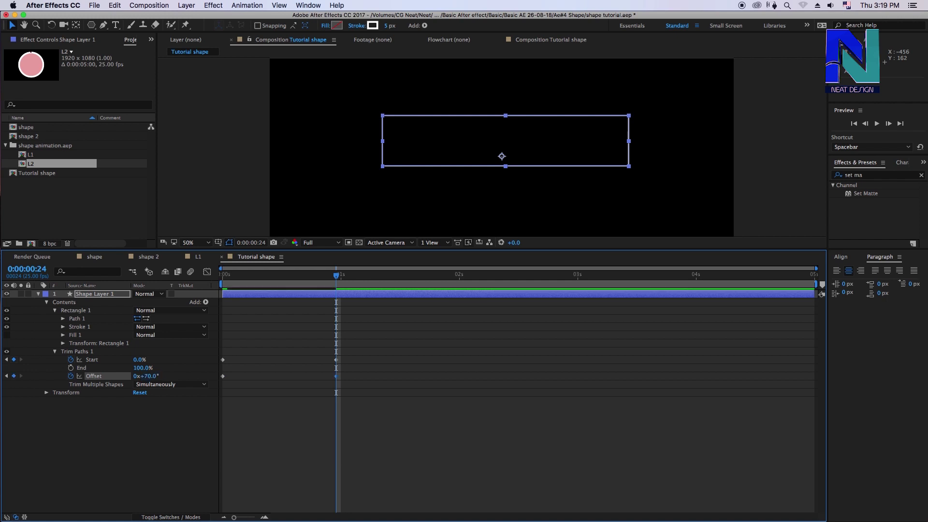
pyautogui.click(379, 413)
pyautogui.press('space')
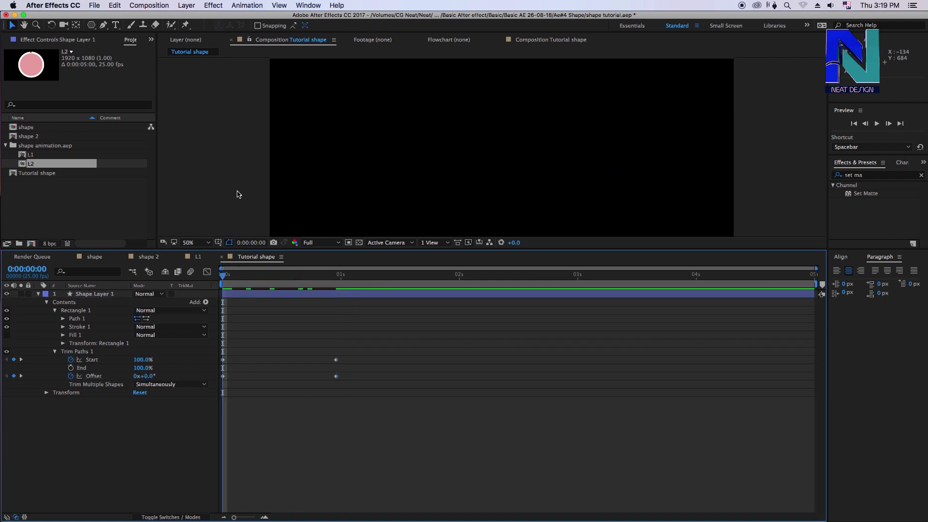
pyautogui.press('space')
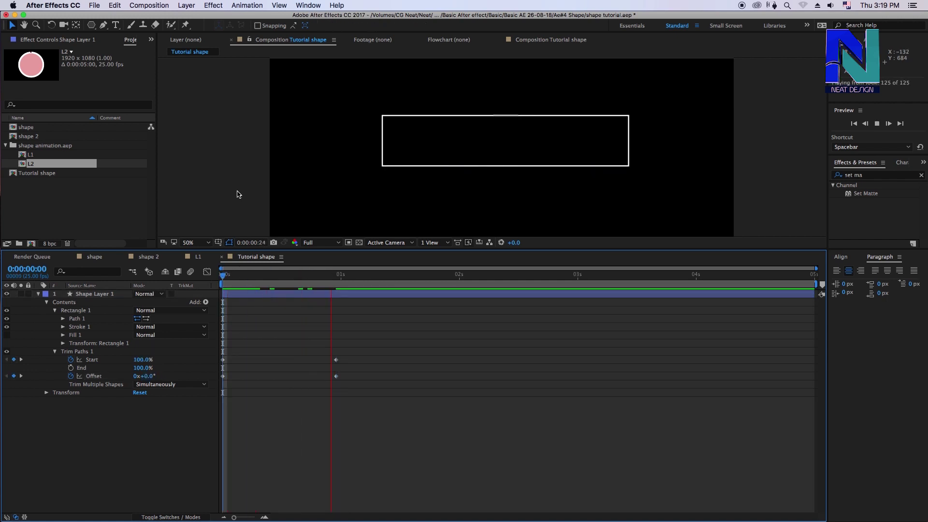
pyautogui.press('space')
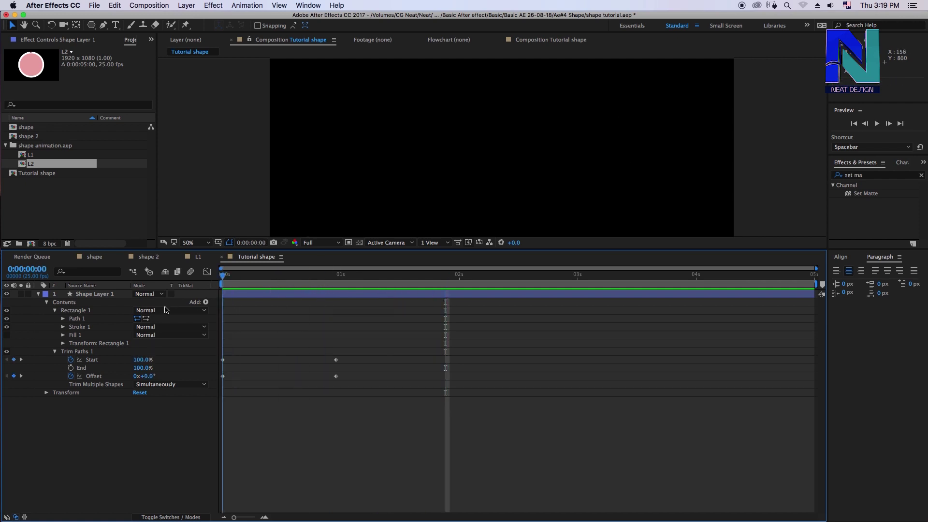
pyautogui.press('space')
pyautogui.press('space')
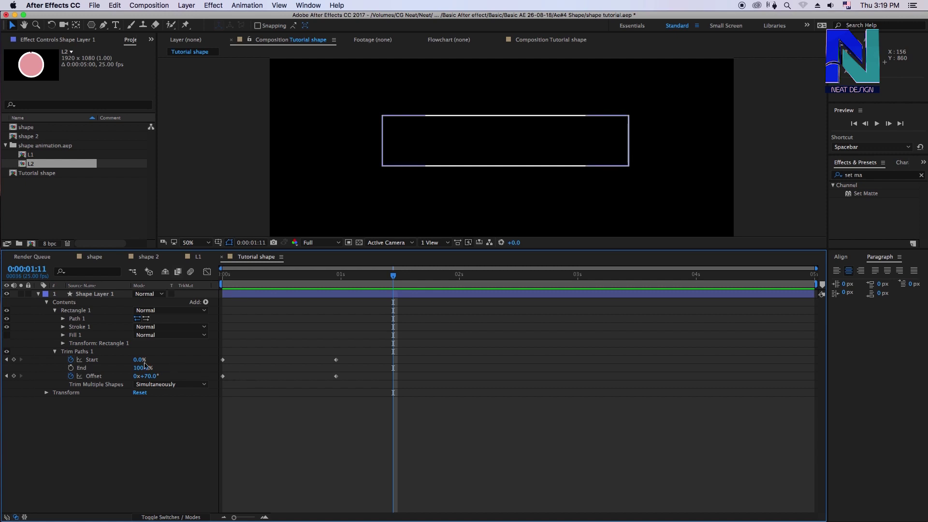
# Collapse Trim Paths 1 and delete it from the layer
pyautogui.click(53, 352)
pyautogui.click(75, 353)
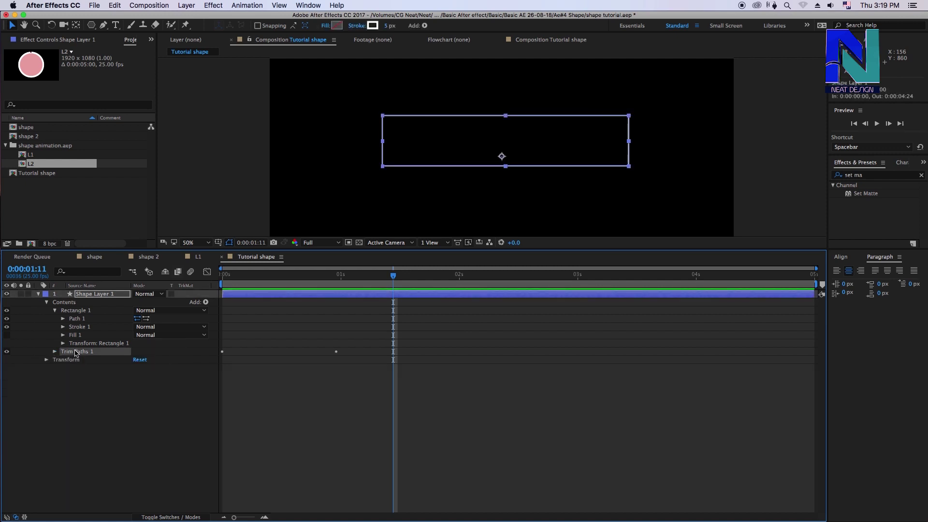
pyautogui.press('Delete')
# Collapse and select Rectangle 1, then add a Twist operation to it
pyautogui.click(67, 302)
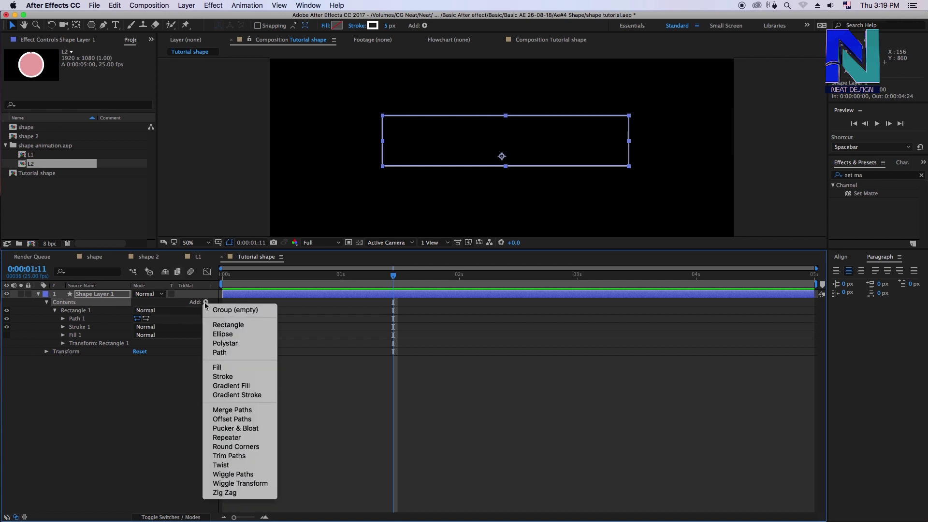
pyautogui.click(97, 377)
pyautogui.click(54, 311)
pyautogui.click(77, 326)
pyautogui.click(72, 310)
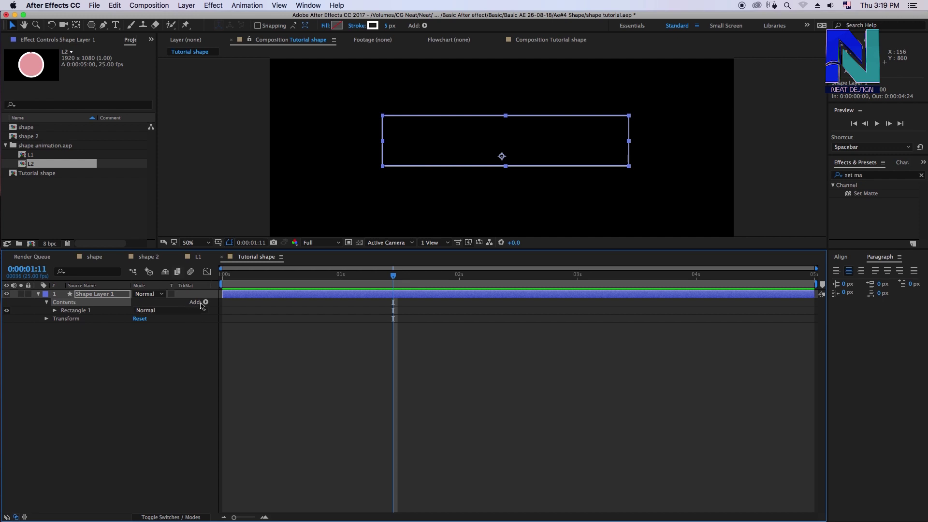
pyautogui.click(206, 303)
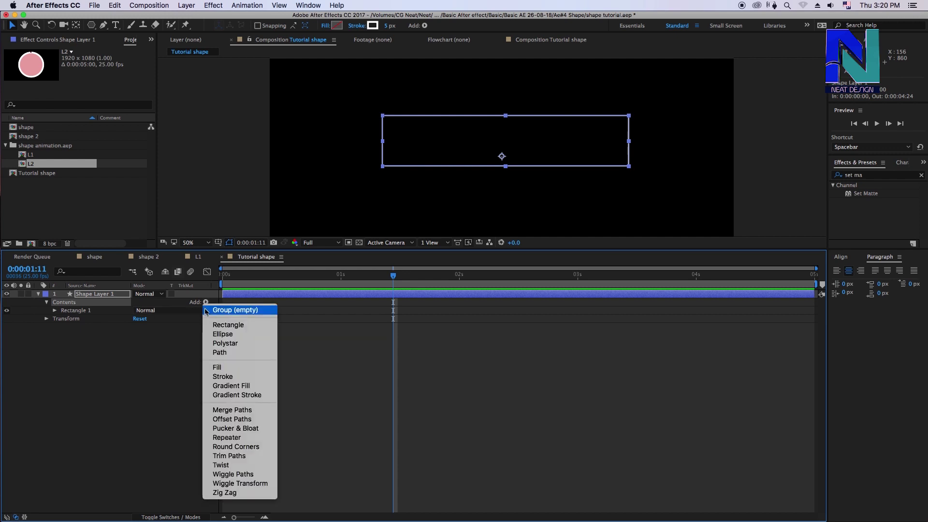
pyautogui.click(251, 465)
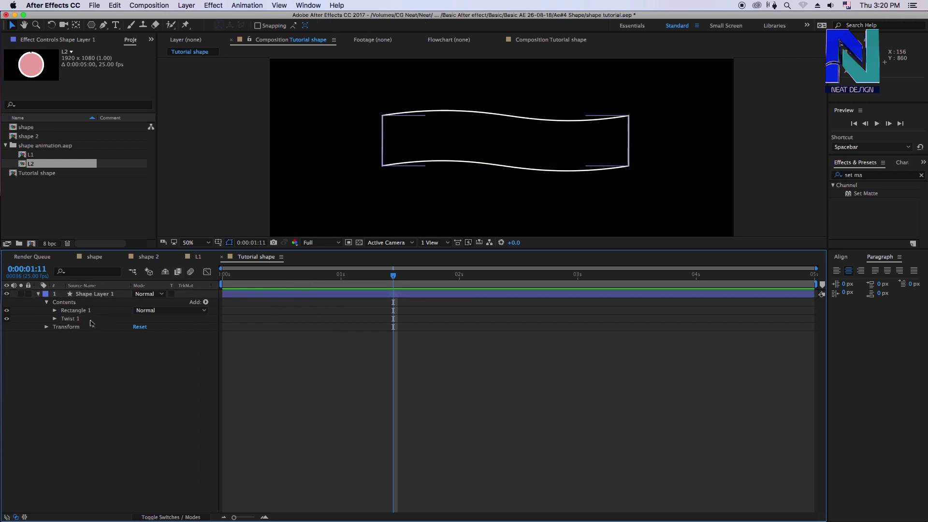
# Experiment with Twist Angle values ending at -43° and Center 0,0, then select Twist 1
pyautogui.click(59, 319)
pyautogui.click(54, 319)
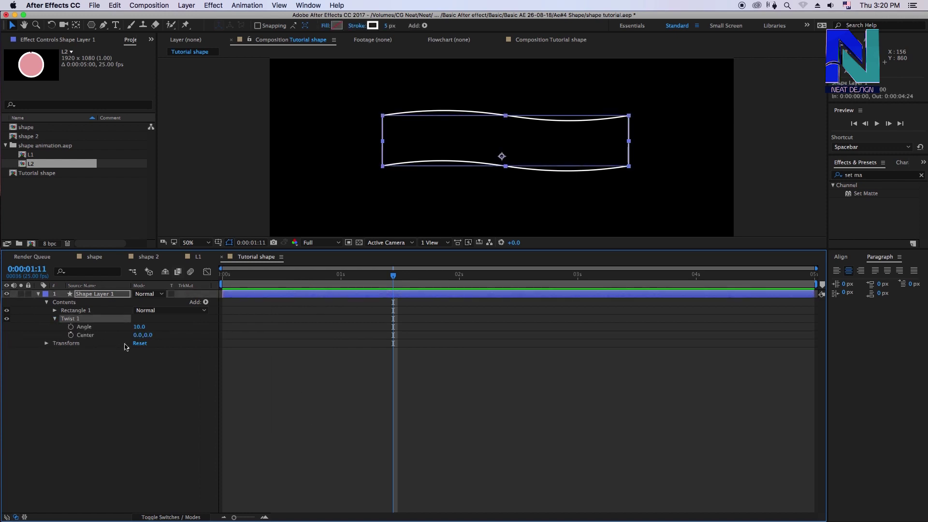
pyautogui.click(278, 385)
pyautogui.moveTo(139, 327)
pyautogui.mouseDown()
pyautogui.moveTo(110, 319)
pyautogui.moveTo(139, 327)
pyautogui.moveTo(143, 343)
pyautogui.moveTo(75, 324)
pyautogui.moveTo(150, 356)
pyautogui.mouseUp()
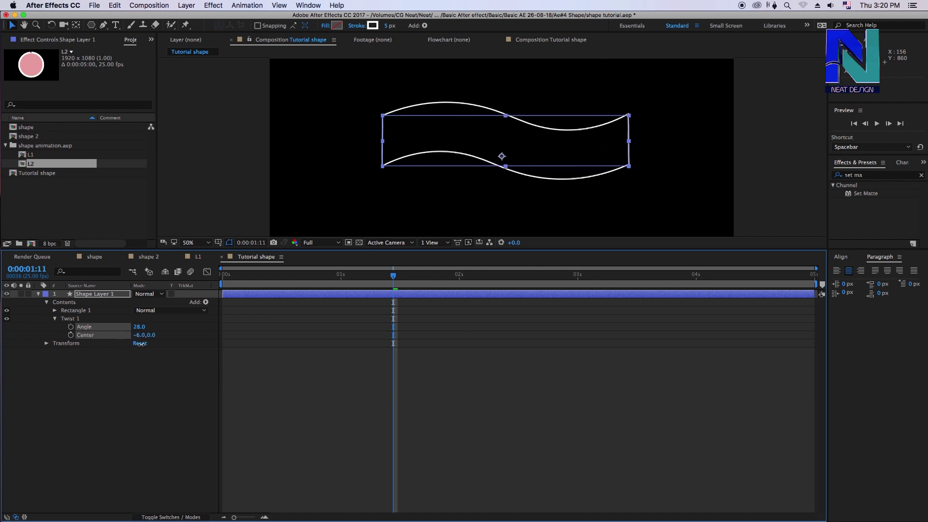
pyautogui.press('Return')
pyautogui.moveTo(141, 329); pyautogui.dragTo(72, 329)
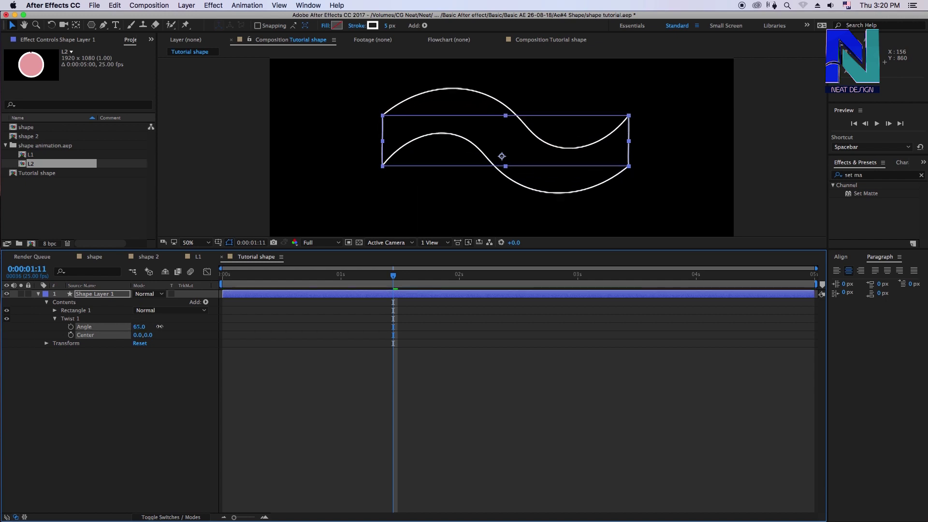
pyautogui.moveTo(142, 328); pyautogui.dragTo(173, 328)
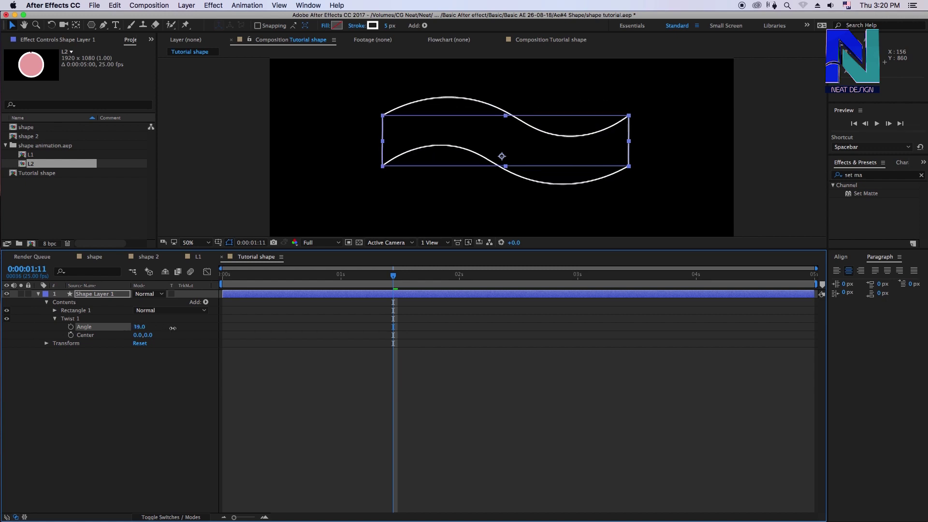
pyautogui.moveTo(173, 328); pyautogui.dragTo(217, 366)
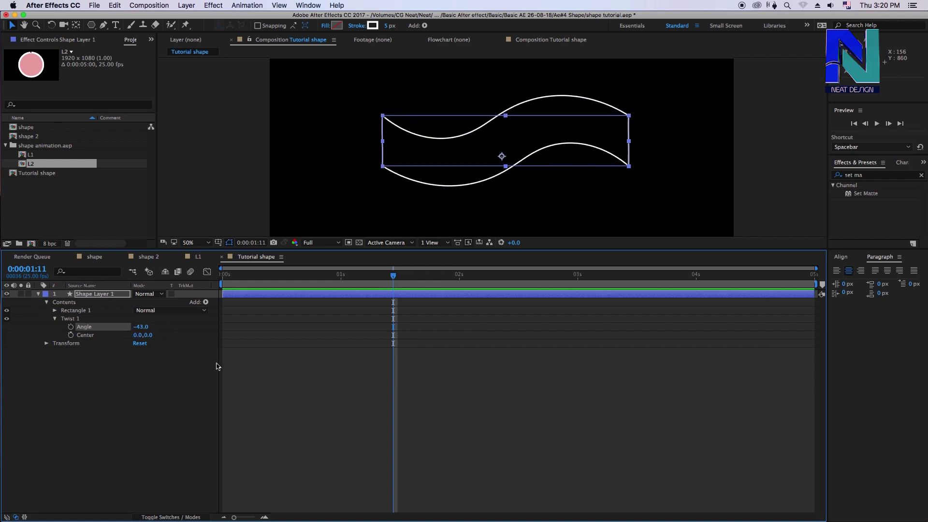
pyautogui.click(73, 319)
# Replace Twist 1 with Wiggle Paths on the rectangle and preview the wiggling outline
pyautogui.press('Delete')
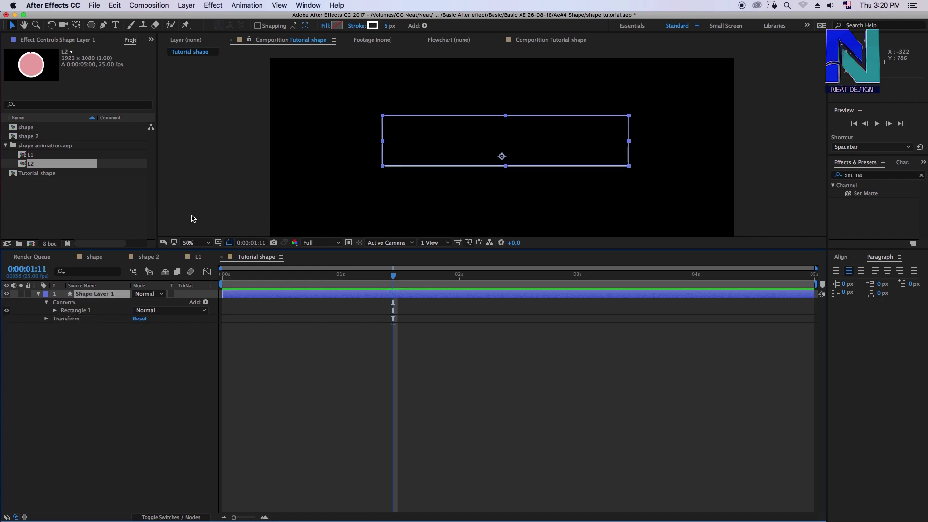
pyautogui.click(206, 302)
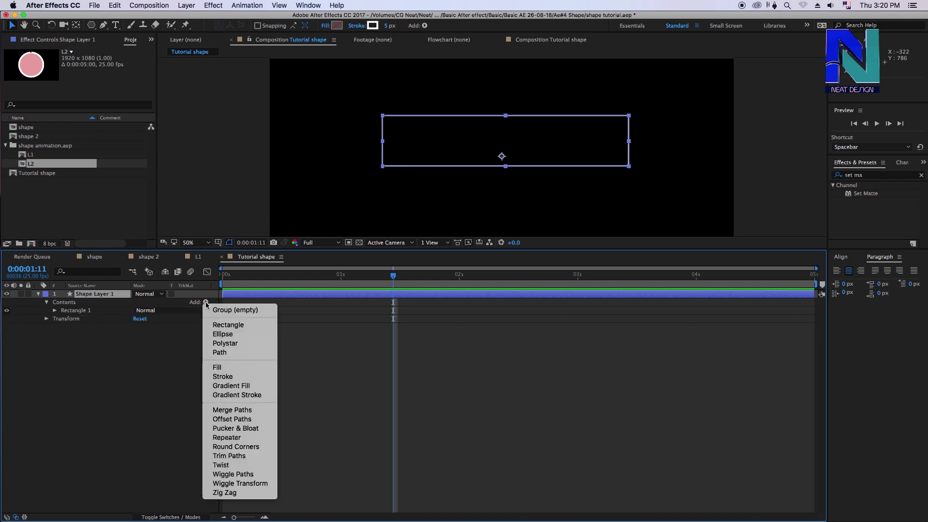
pyautogui.click(241, 474)
pyautogui.moveTo(261, 276); pyautogui.dragTo(222, 275)
pyautogui.click(357, 417)
pyautogui.press('space')
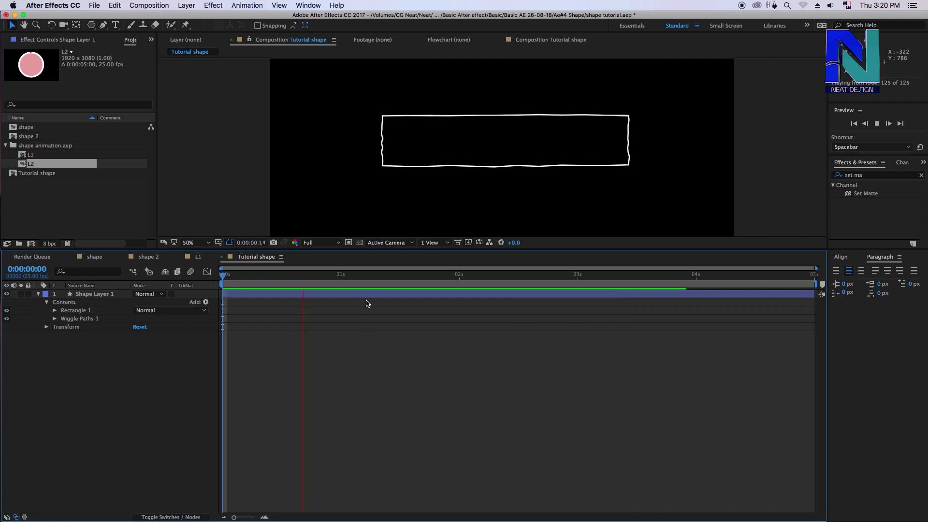
pyautogui.press('space')
# Set Wiggle Paths 1 to 10 wiggles per second and preview the faster wiggle
pyautogui.click(77, 319)
pyautogui.click(55, 319)
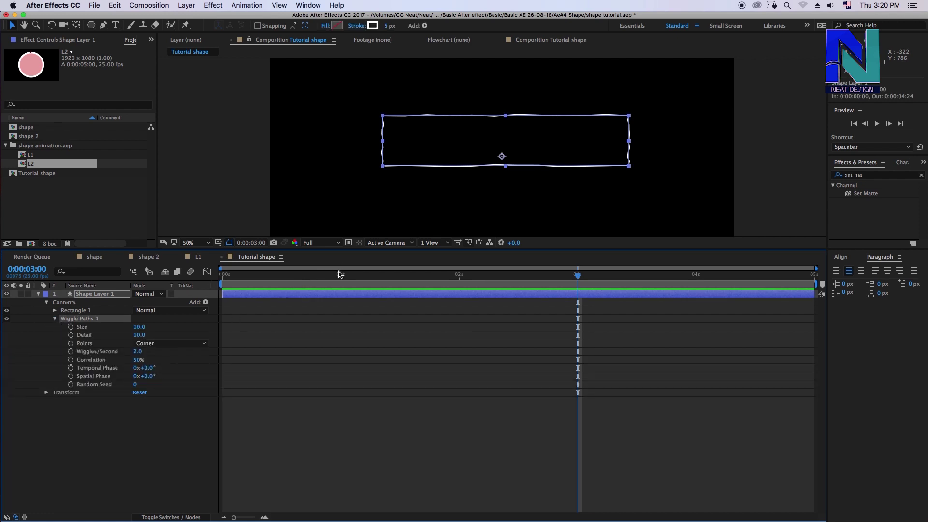
pyautogui.moveTo(340, 275); pyautogui.dragTo(324, 299)
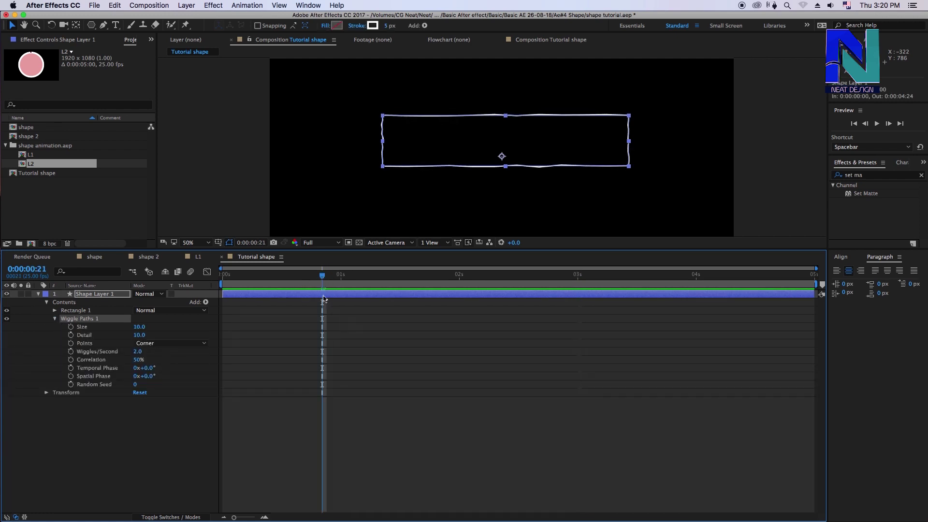
pyautogui.click(137, 352)
pyautogui.write('10')
pyautogui.press('Return')
pyautogui.click(310, 378)
pyautogui.press('space')
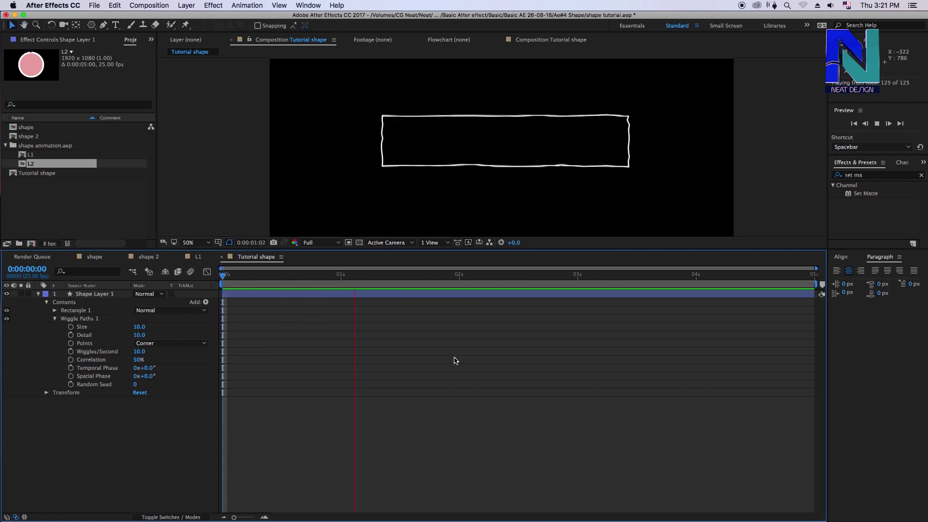
pyautogui.press('space')
pyautogui.click(139, 351)
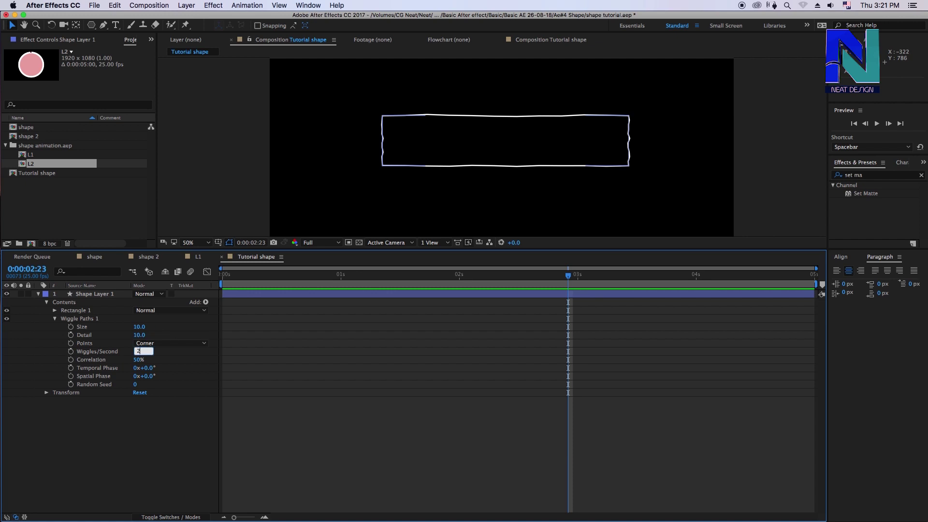
pyautogui.click(205, 302)
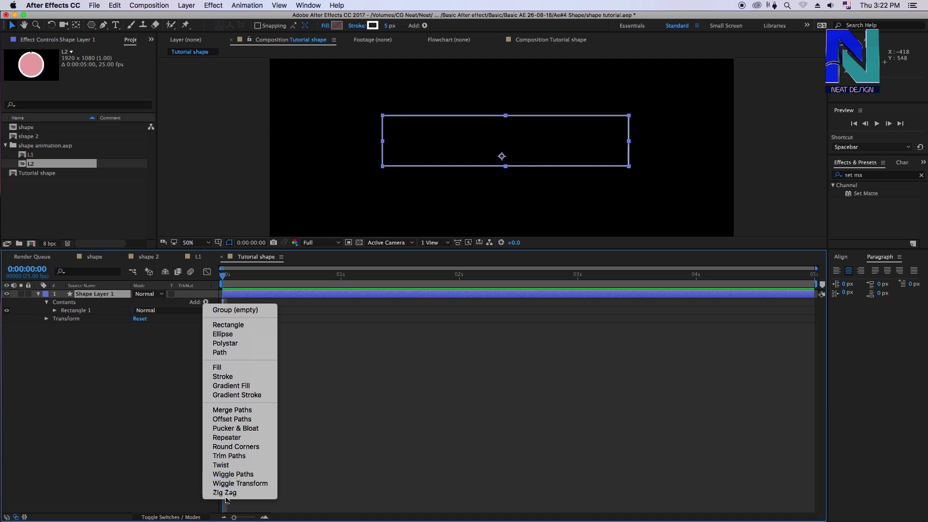
# Add a Zig Zag to the rectangle and expand its settings at frame 13
pyautogui.click(250, 494)
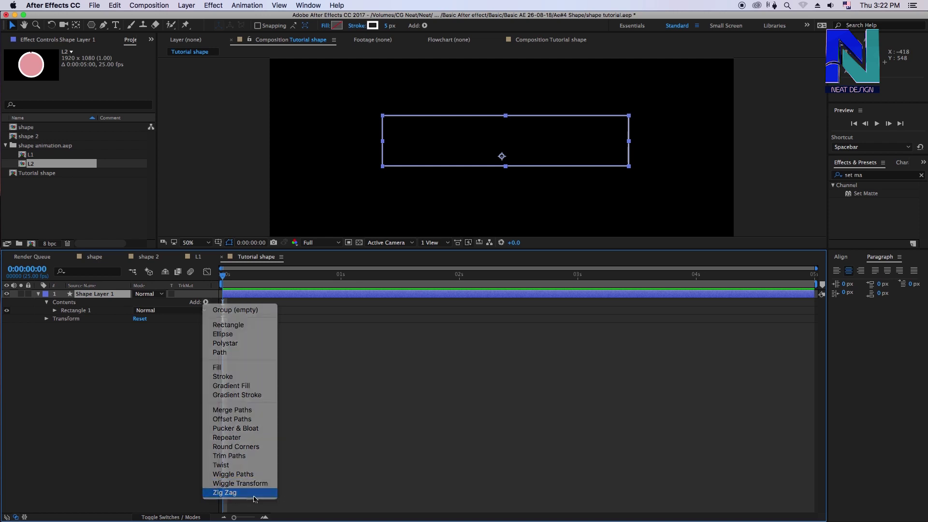
pyautogui.click(283, 275)
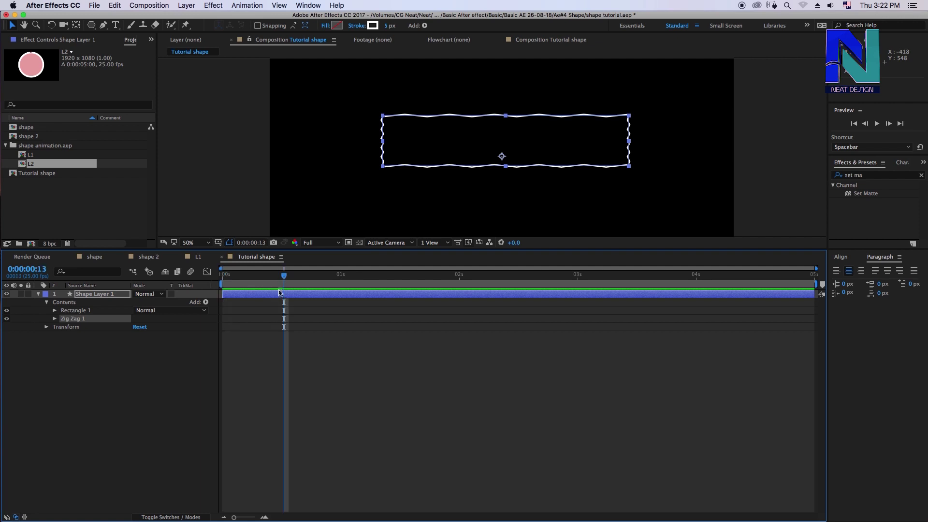
pyautogui.click(344, 372)
pyautogui.click(77, 320)
pyautogui.click(54, 318)
pyautogui.click(358, 197)
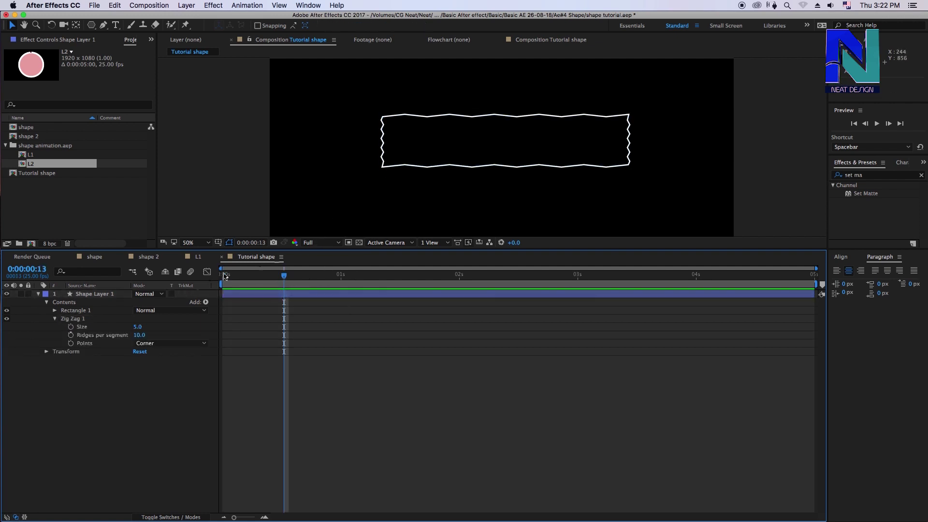
pyautogui.click(138, 327)
pyautogui.press('Return')
# Set zigzag Size to 84 and Ridges per segment to 6, keeping Corner points after trying Smooth
pyautogui.moveTo(138, 326)
pyautogui.mouseDown()
pyautogui.moveTo(162, 325)
pyautogui.moveTo(140, 326)
pyautogui.moveTo(156, 327)
pyautogui.moveTo(138, 336)
pyautogui.mouseUp()
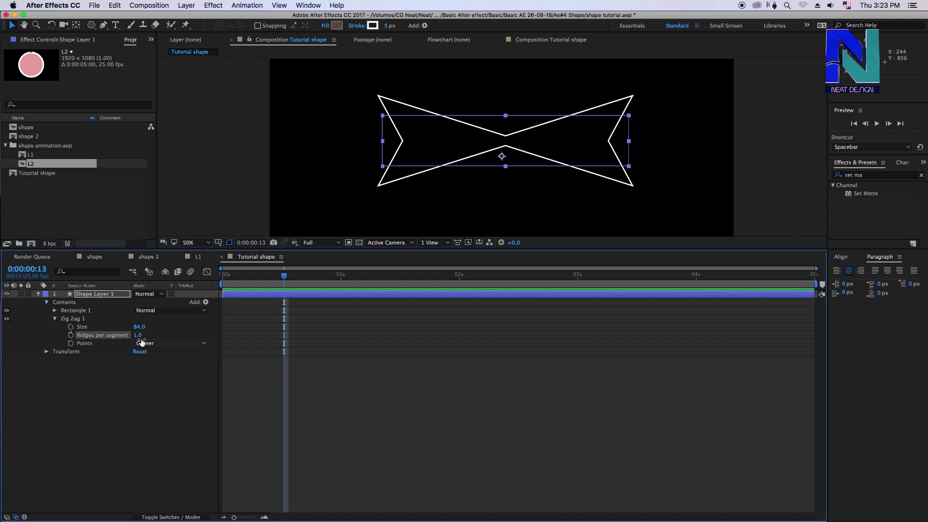
pyautogui.moveTo(139, 335); pyautogui.dragTo(150, 335)
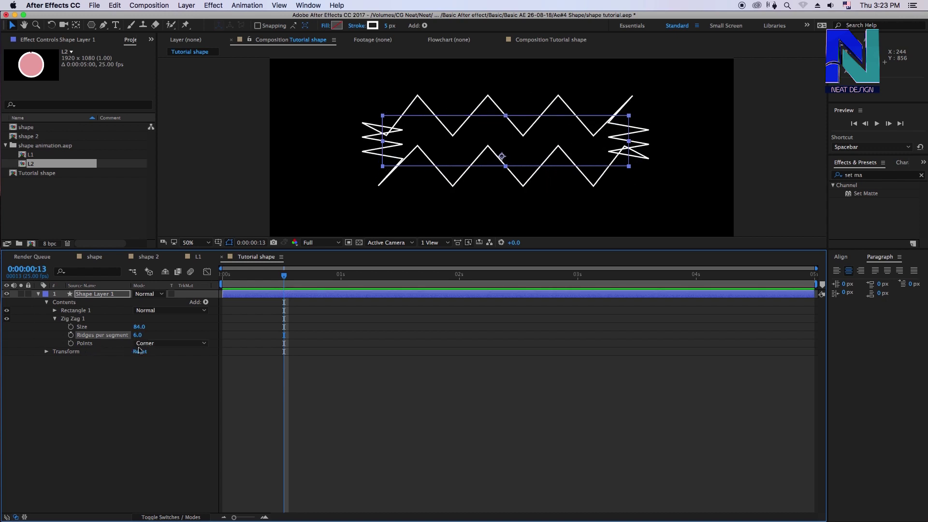
pyautogui.click(147, 343)
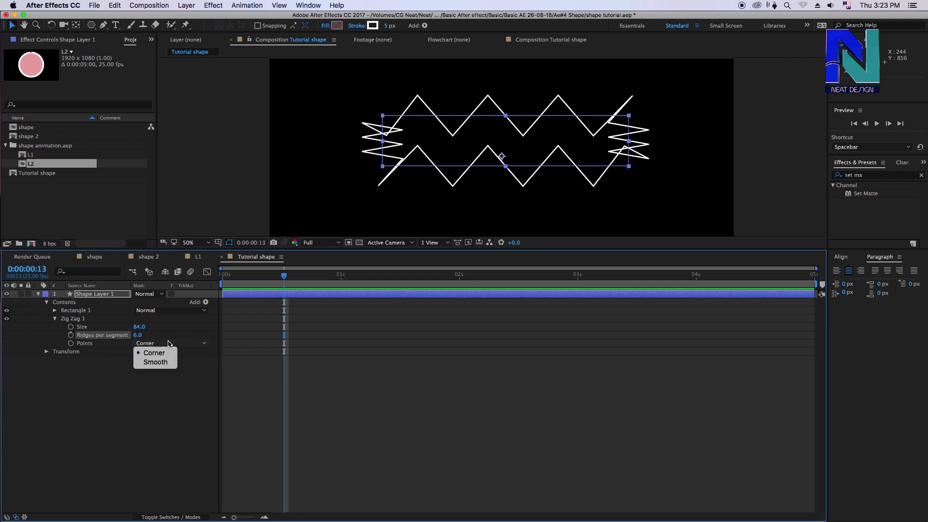
pyautogui.click(157, 365)
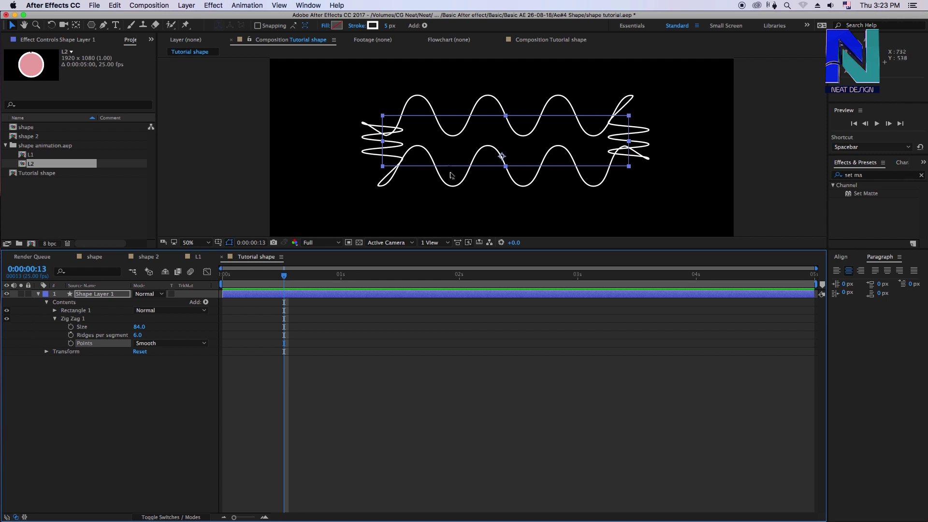
pyautogui.click(204, 343)
pyautogui.click(155, 354)
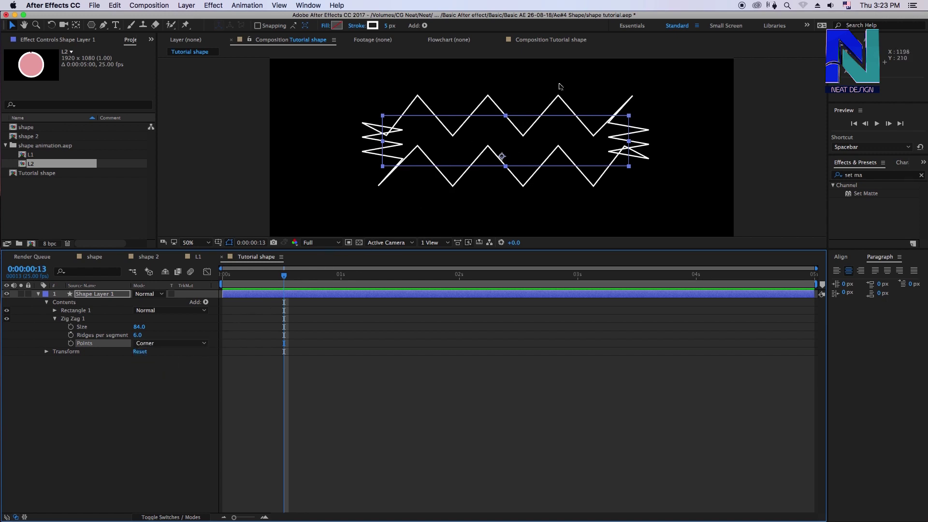
pyautogui.click(118, 412)
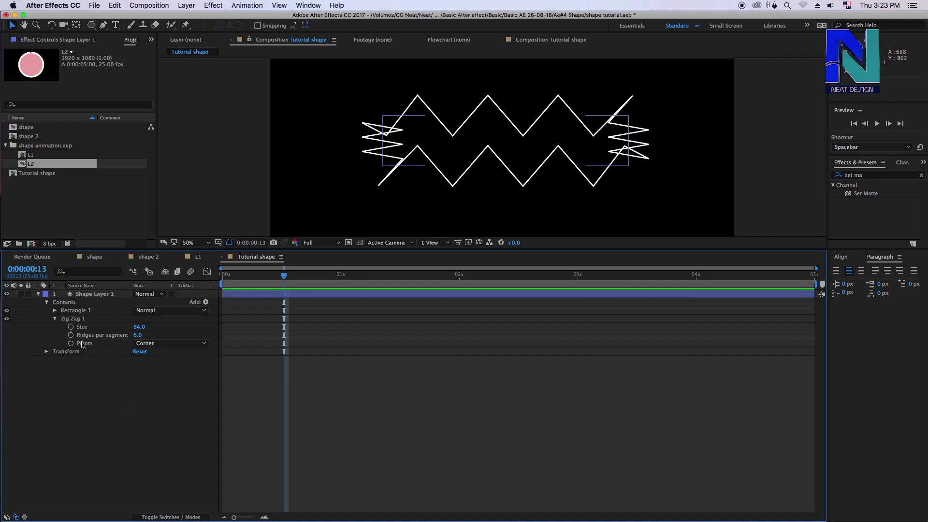
pyautogui.click(71, 321)
# Delete Zig Zag 1 from the rectangle and browse the Add list and shape tools
pyautogui.press('Delete')
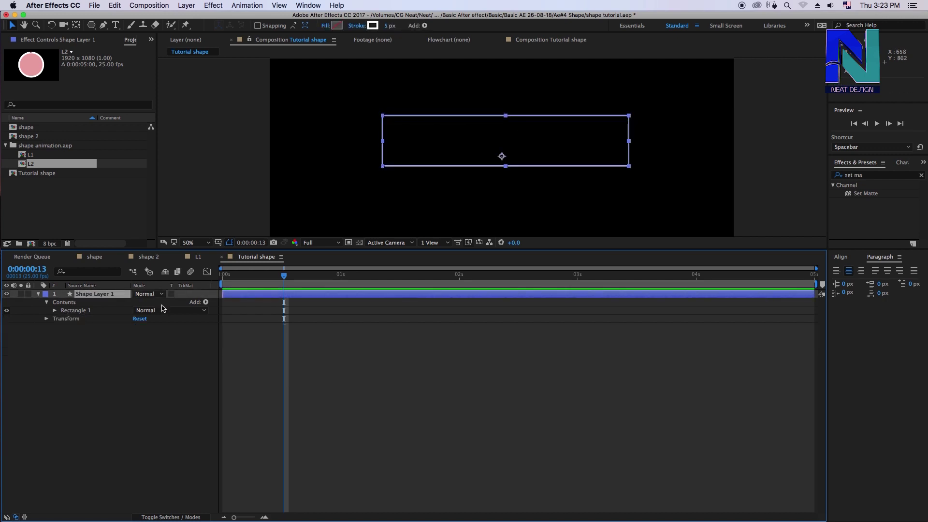
pyautogui.click(44, 300)
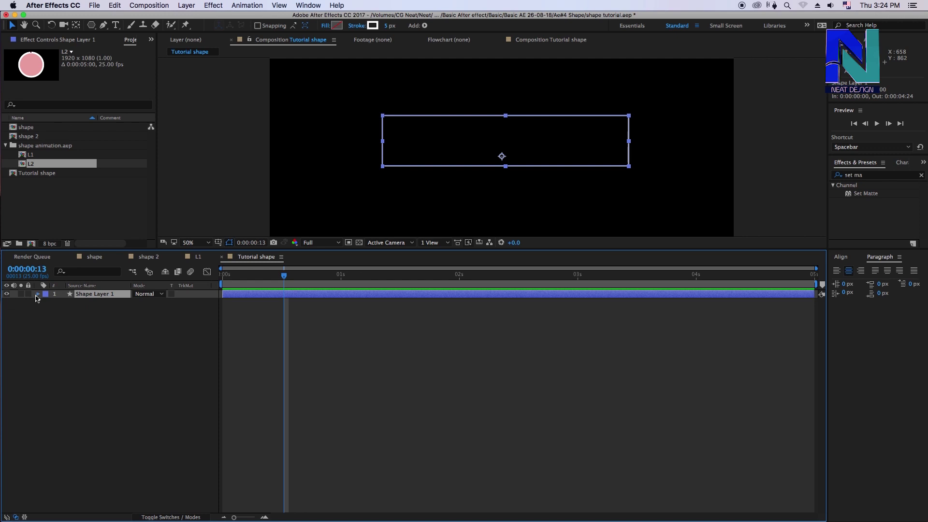
pyautogui.click(205, 302)
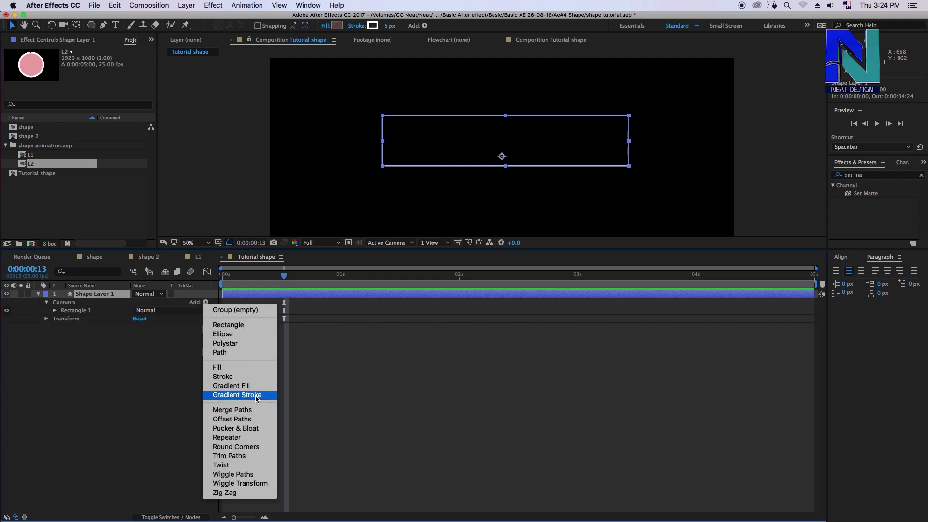
pyautogui.press('Escape')
pyautogui.press('q')
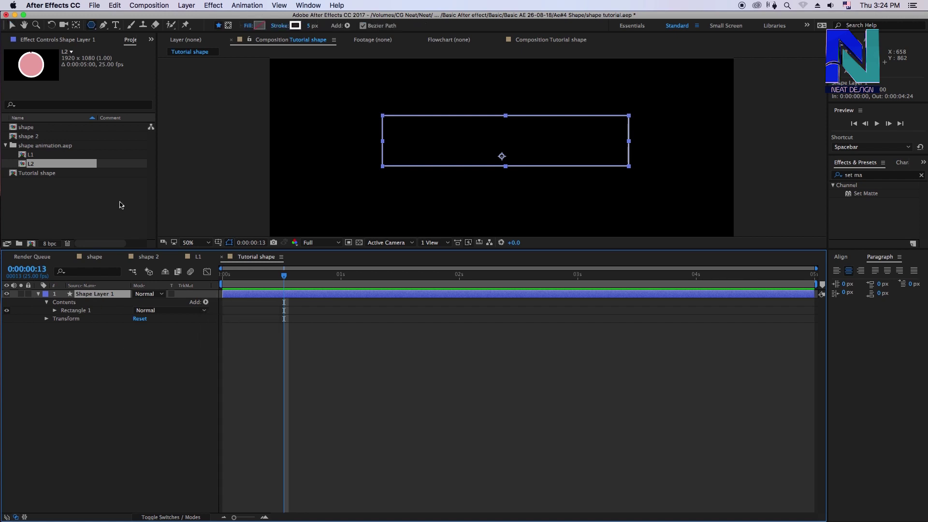
pyautogui.click(97, 31)
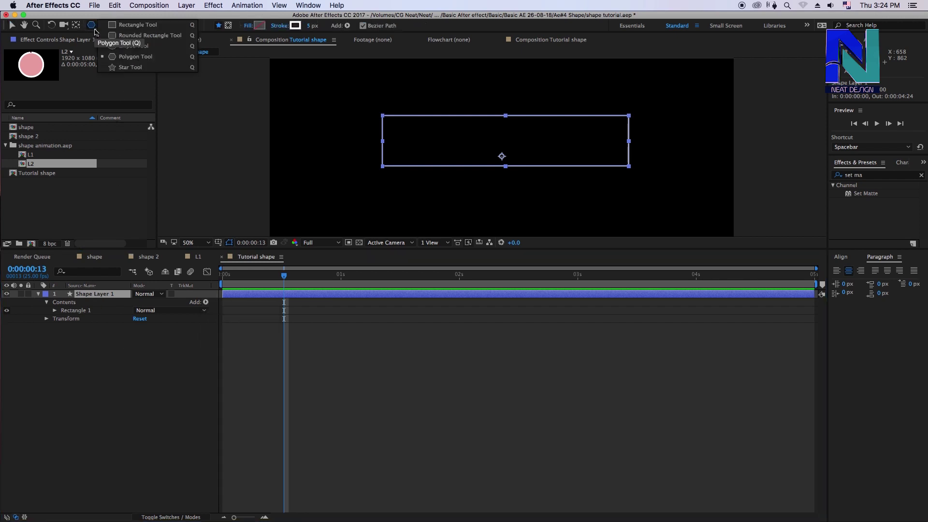
pyautogui.click(158, 355)
# Switch to the Pen tool, then delete Shape Layer 1 from the comp
pyautogui.click(109, 295)
pyautogui.moveTo(103, 24); pyautogui.dragTo(127, 31)
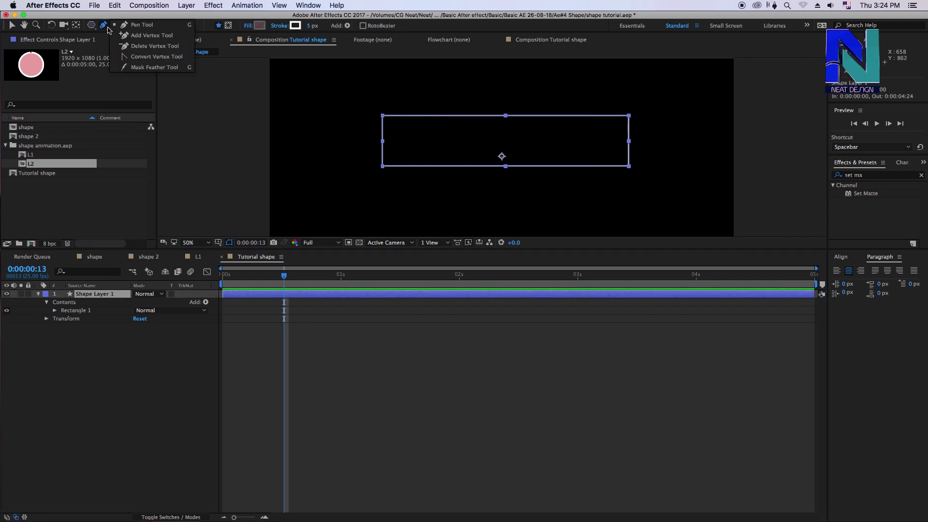
pyautogui.click(137, 350)
pyautogui.click(112, 312)
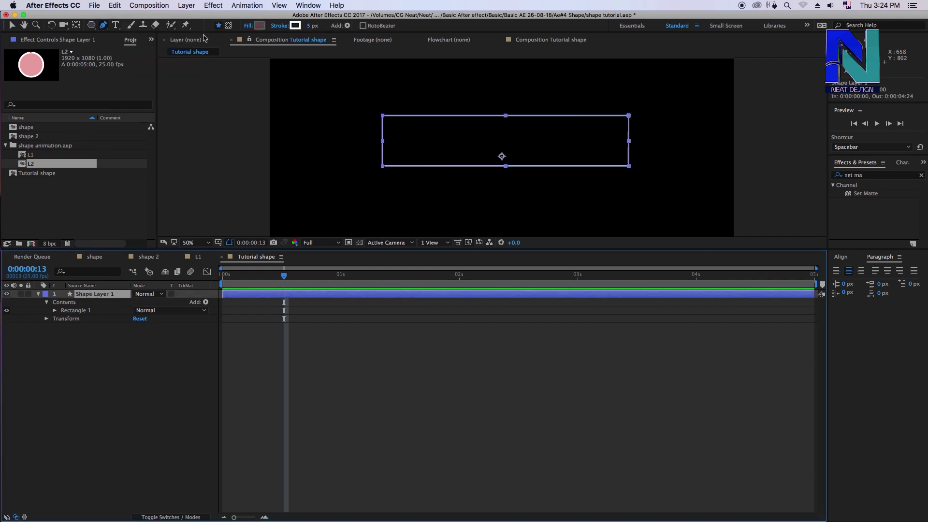
pyautogui.press('Delete')
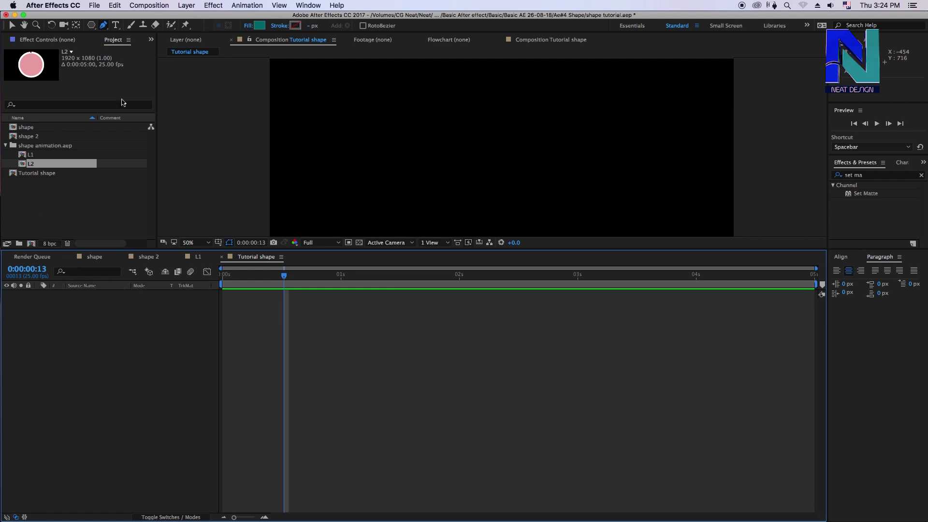
# Create a new shape layer via Layer > New and zoom the view out to 25%
pyautogui.click(186, 5)
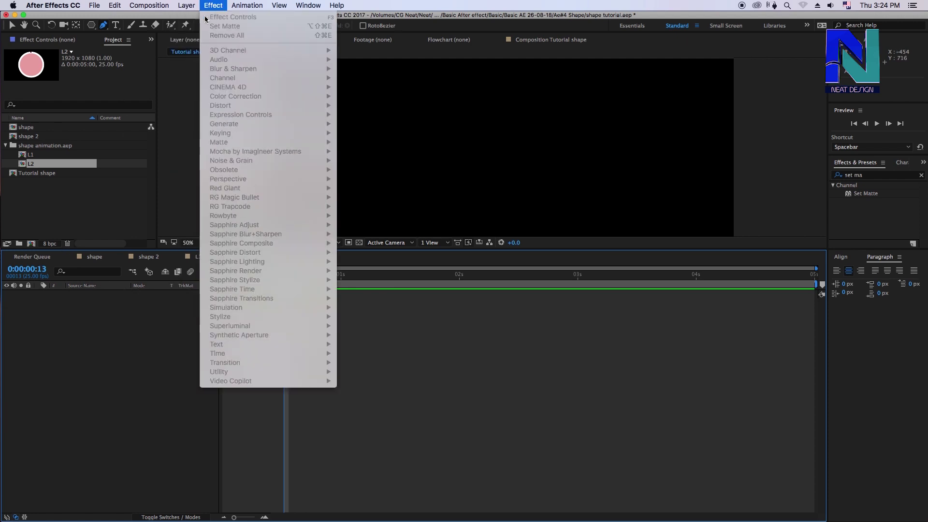
pyautogui.moveTo(200, 18)
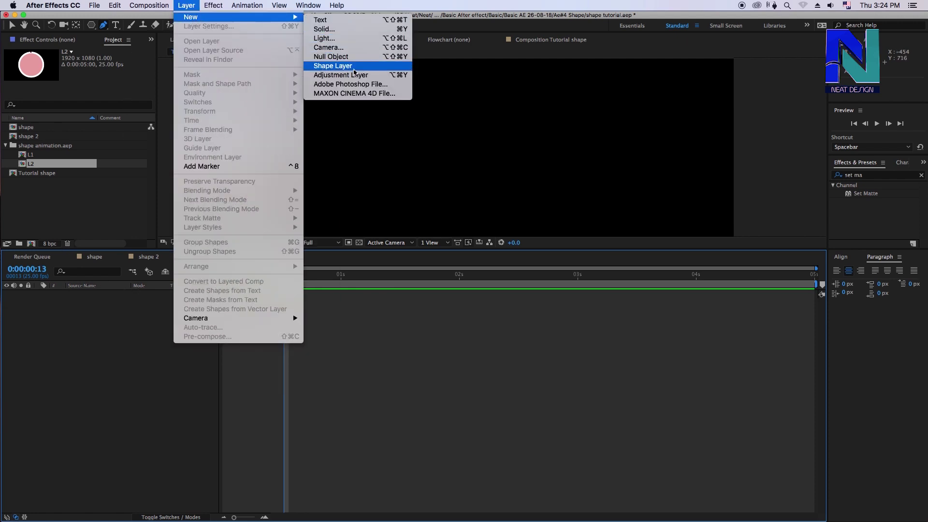
pyautogui.click(333, 66)
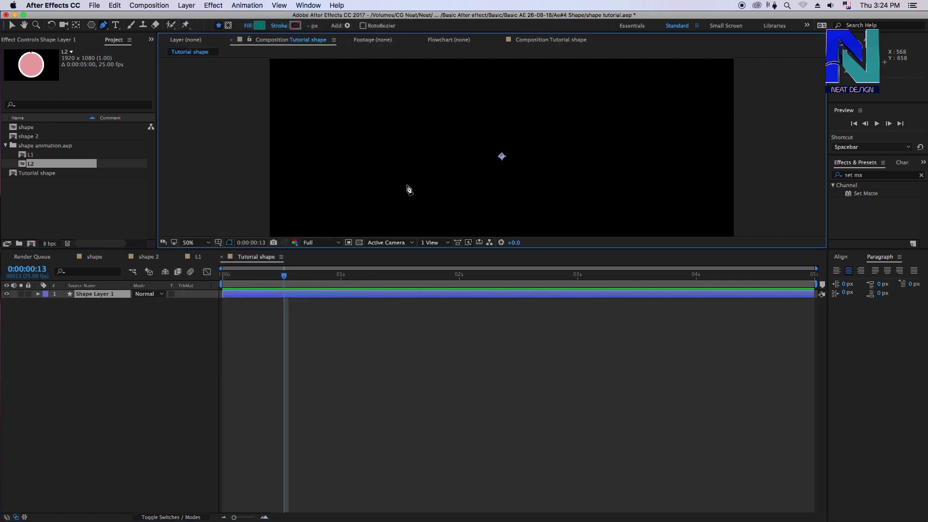
pyautogui.press(',')
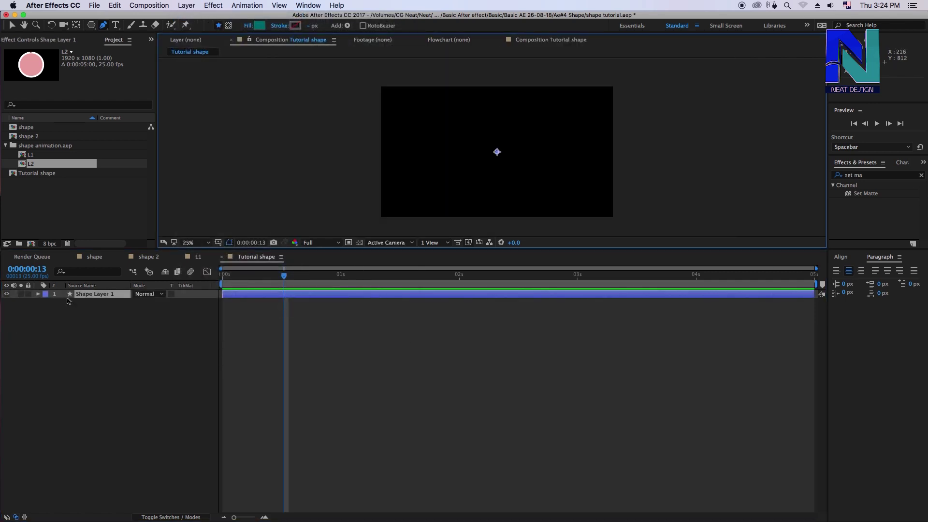
# Add an empty group, Group 1, to the new shape layer's Contents
pyautogui.click(39, 295)
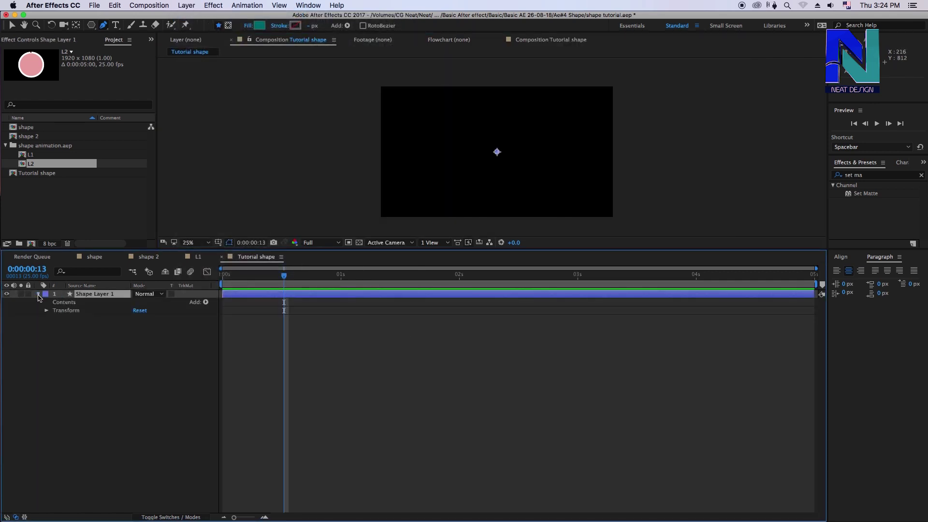
pyautogui.click(68, 312)
pyautogui.click(66, 305)
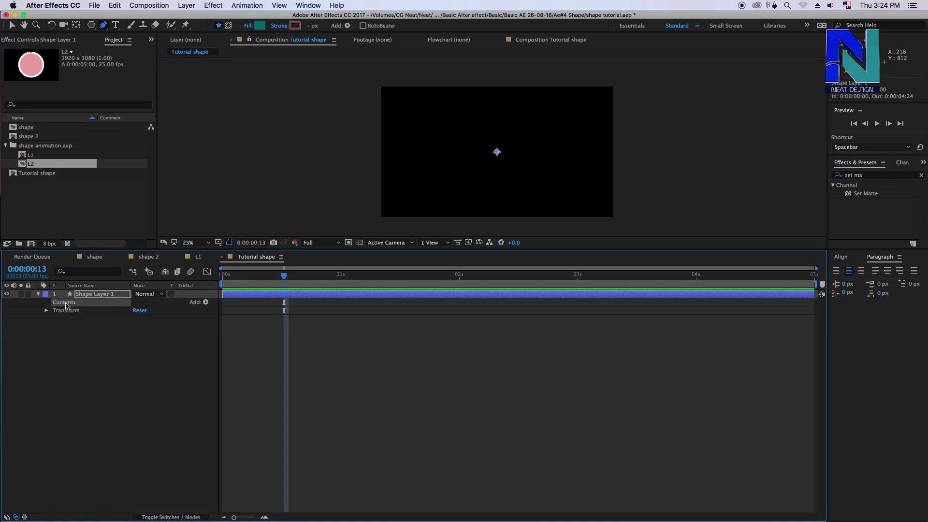
pyautogui.click(83, 295)
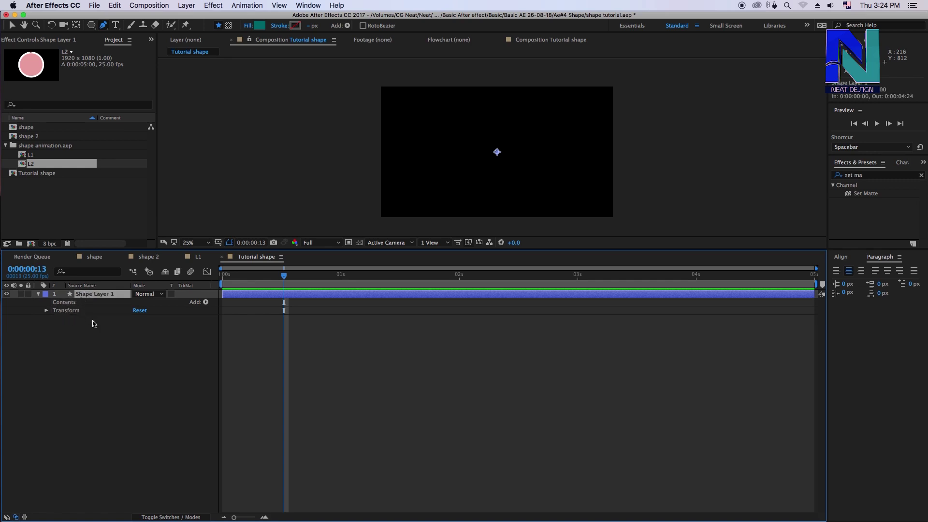
pyautogui.click(199, 305)
pyautogui.click(207, 310)
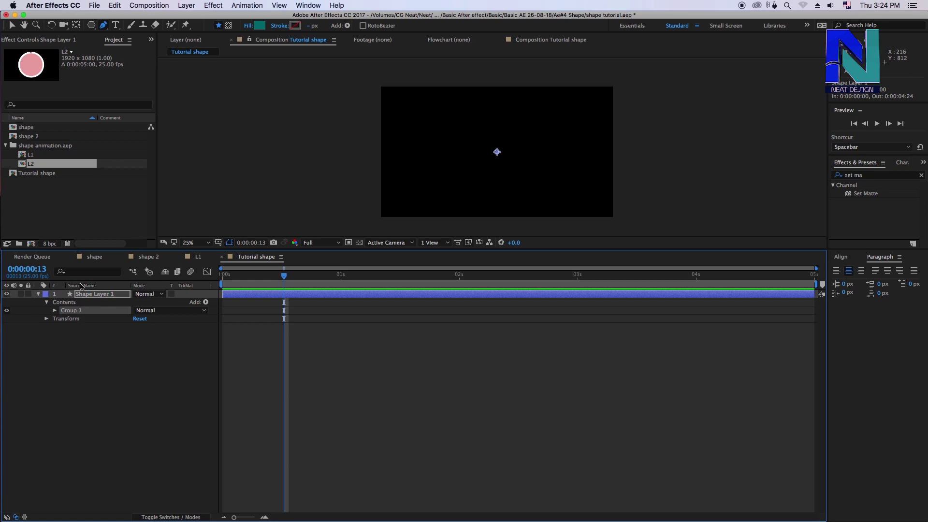
# Rename Group 1 to 'circle'
pyautogui.press('Return')
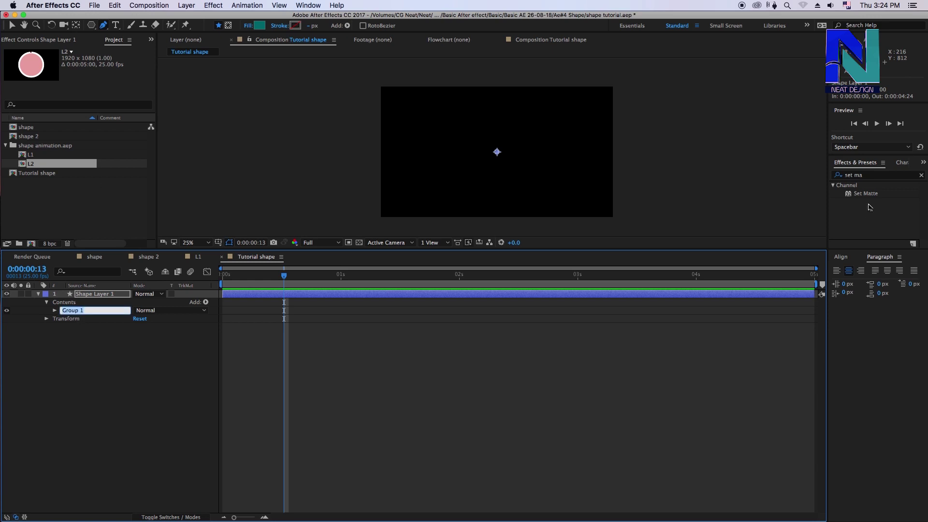
pyautogui.write('circle')
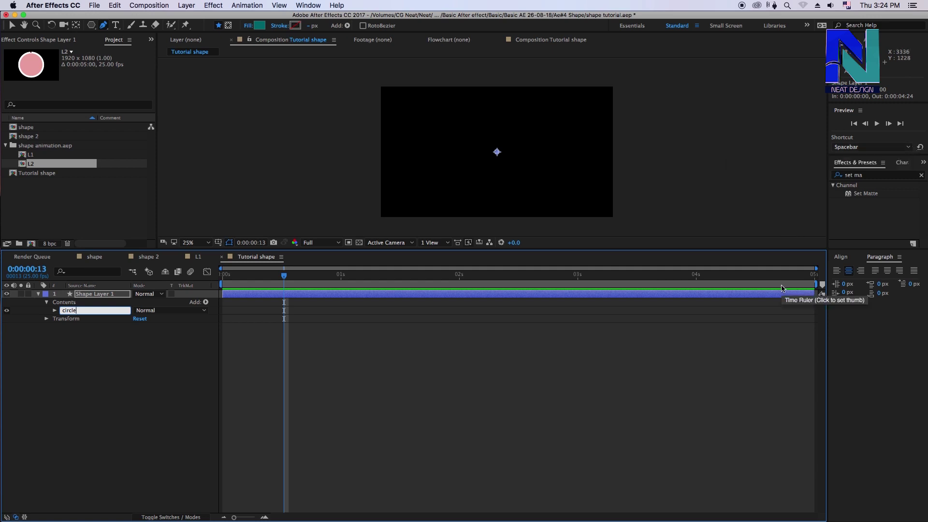
pyautogui.click(87, 331)
pyautogui.click(66, 311)
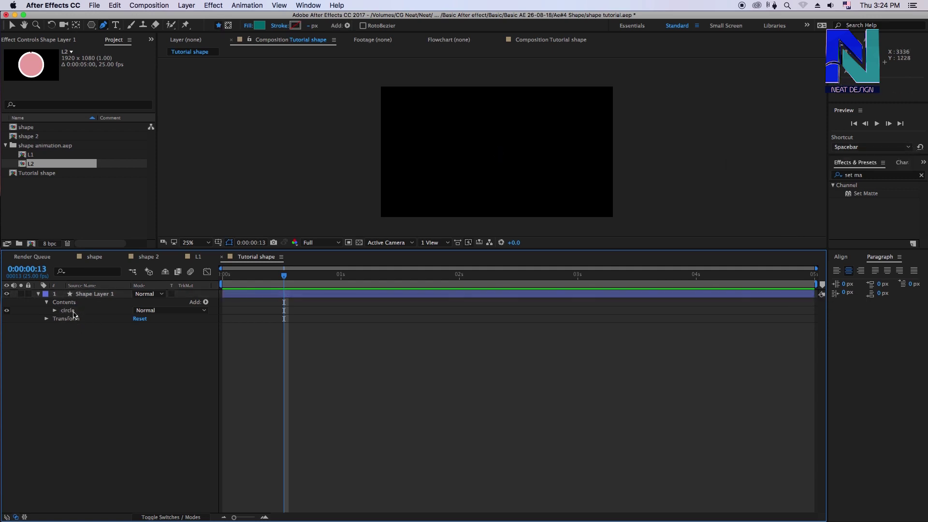
# Add an Ellipse Path to the circle group and zoom the view to 50%
pyautogui.click(206, 303)
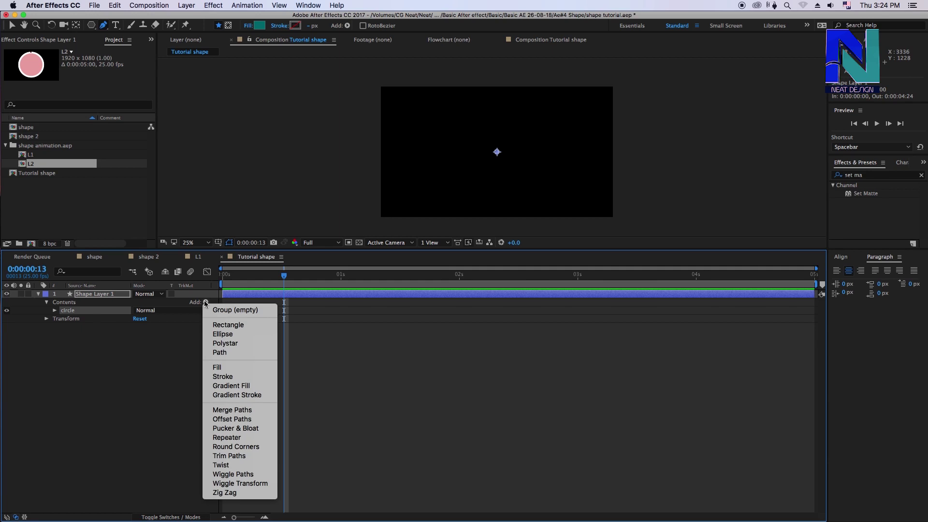
pyautogui.click(235, 335)
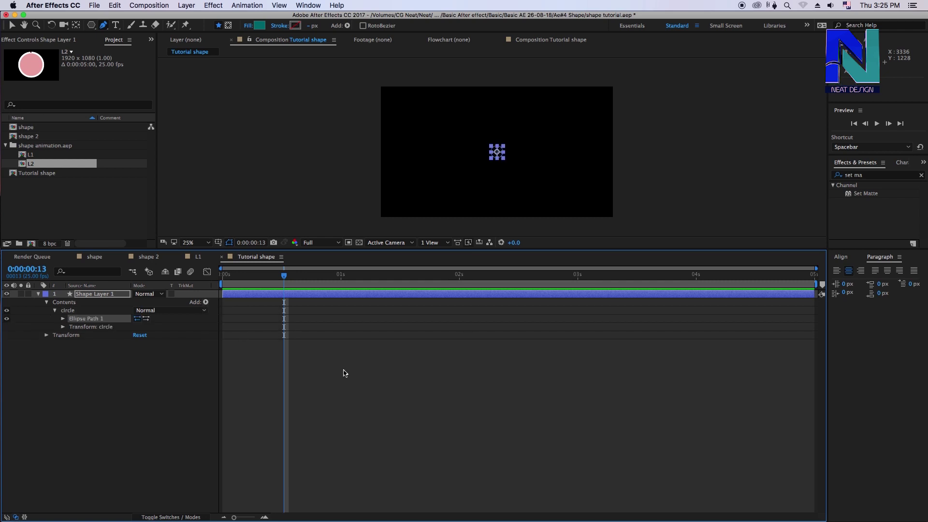
pyautogui.click(345, 373)
pyautogui.click(91, 320)
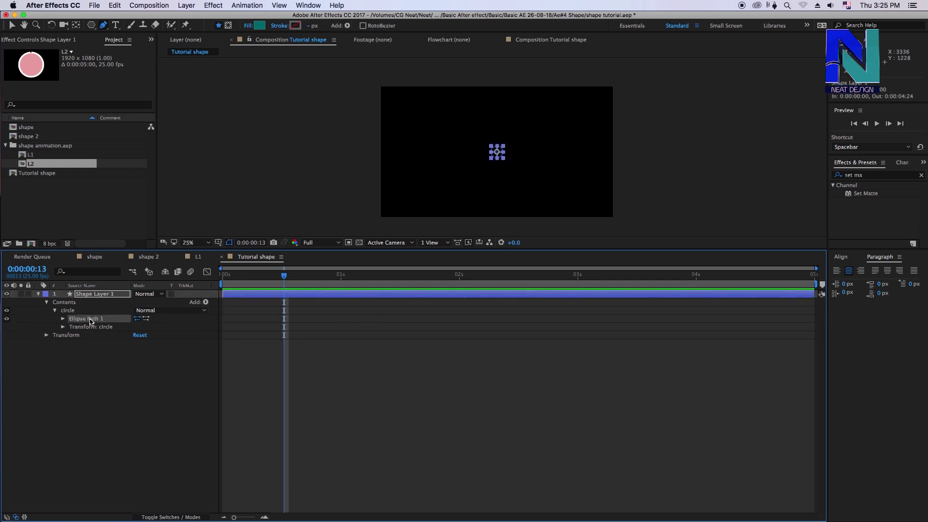
pyautogui.press('.')
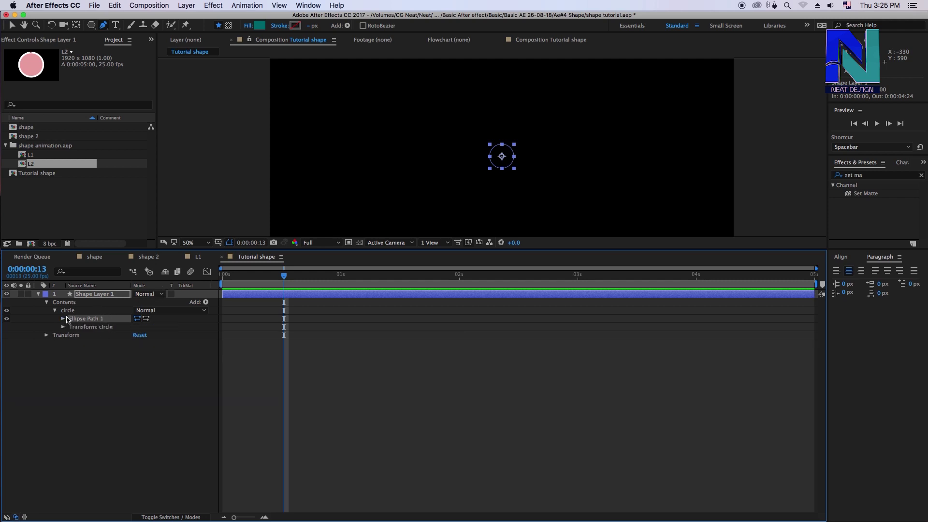
pyautogui.click(71, 311)
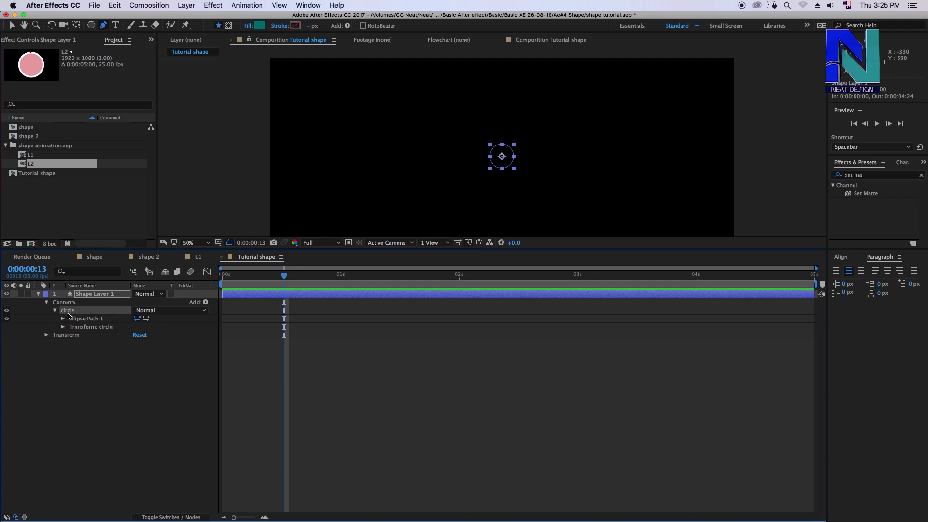
# Add Fill 1 and Stroke 1 to the circle group and check each in the timeline
pyautogui.click(206, 302)
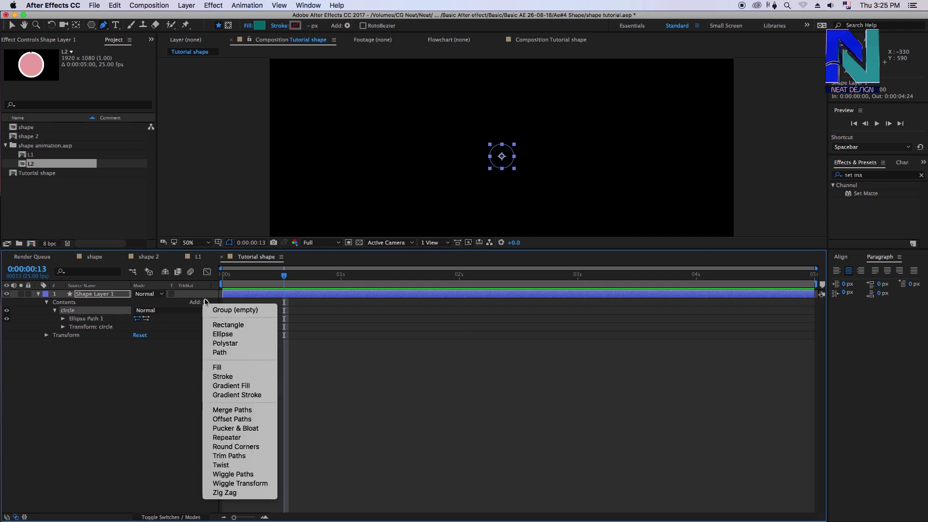
pyautogui.click(240, 368)
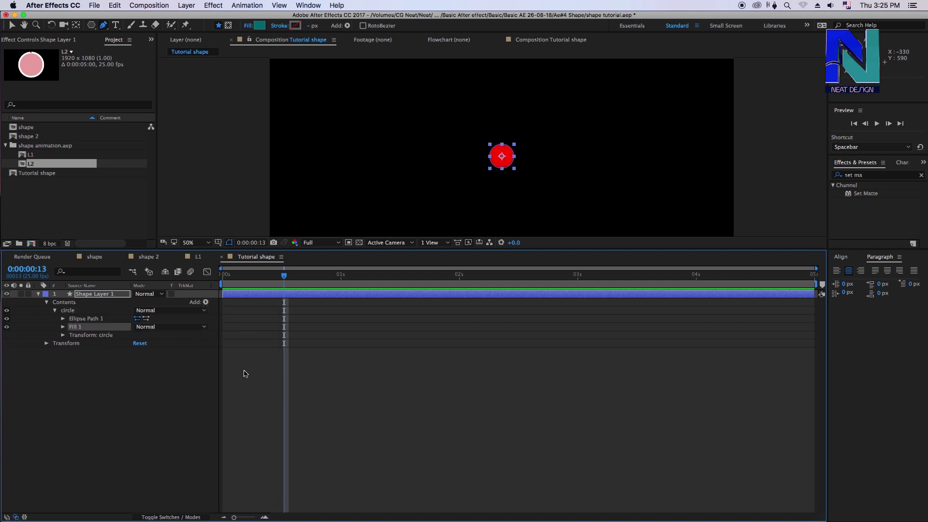
pyautogui.click(206, 303)
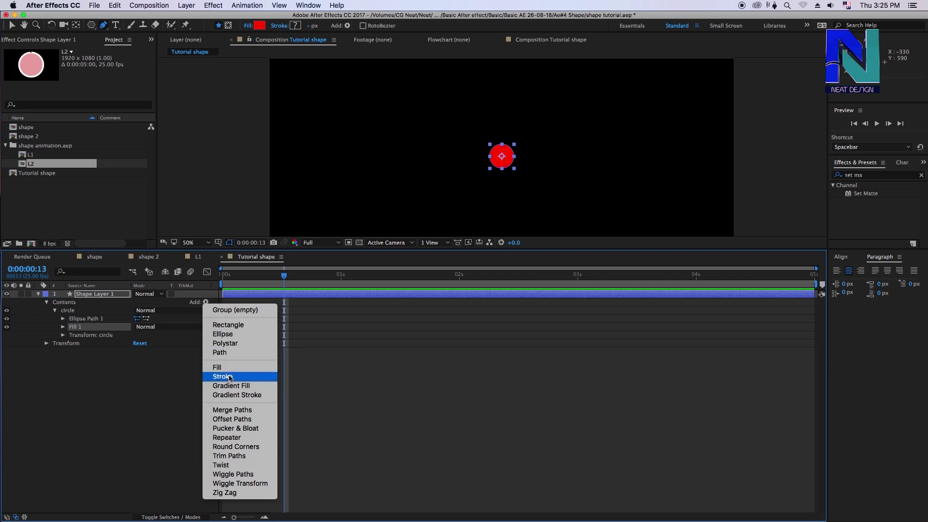
pyautogui.click(232, 377)
pyautogui.click(312, 402)
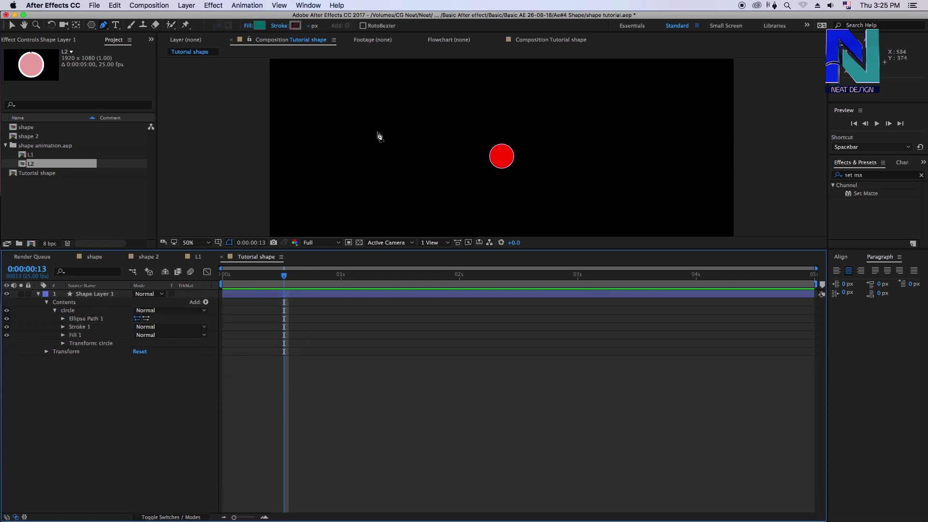
pyautogui.click(91, 334)
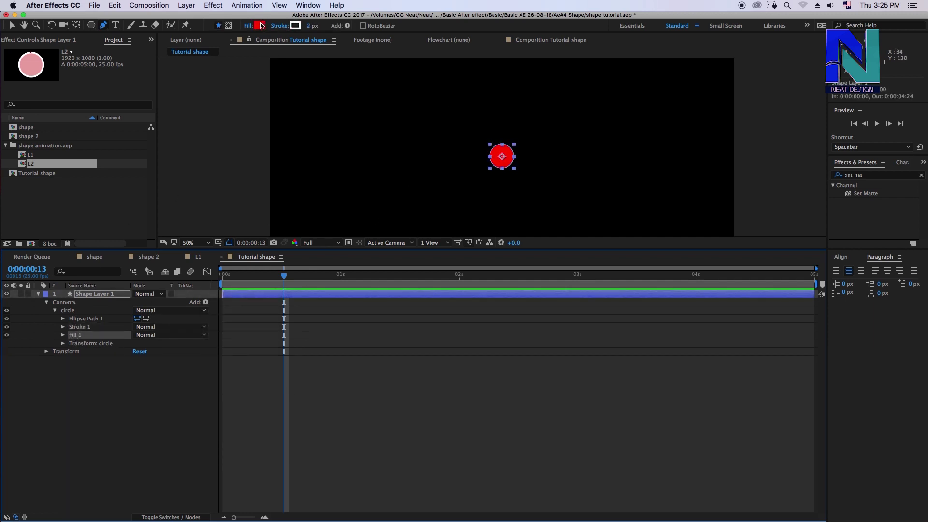
pyautogui.click(76, 327)
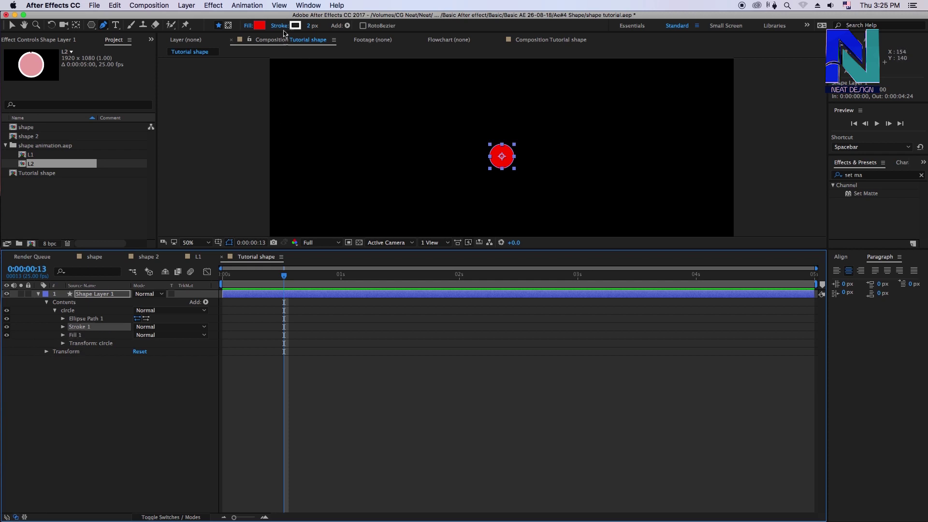
pyautogui.click(81, 319)
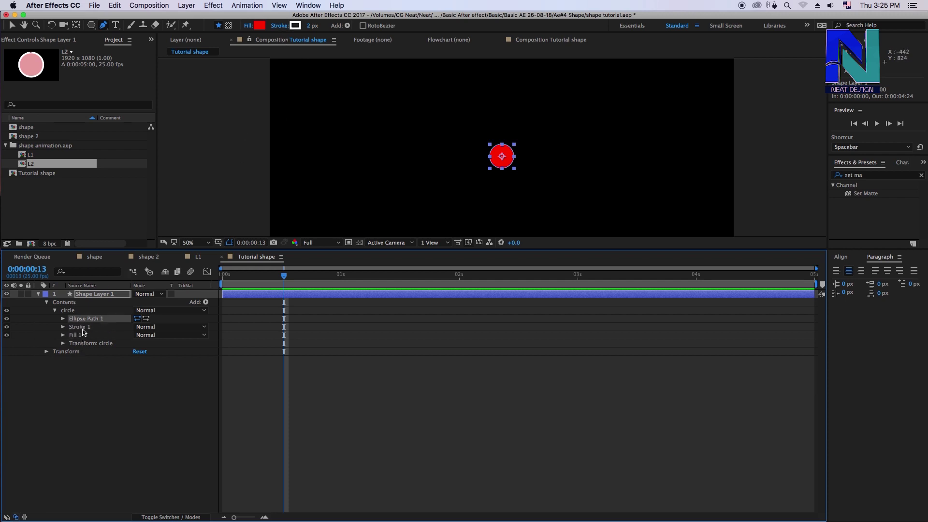
# Enlarge the circle's Ellipse Path size to 513 by 513
pyautogui.click(63, 319)
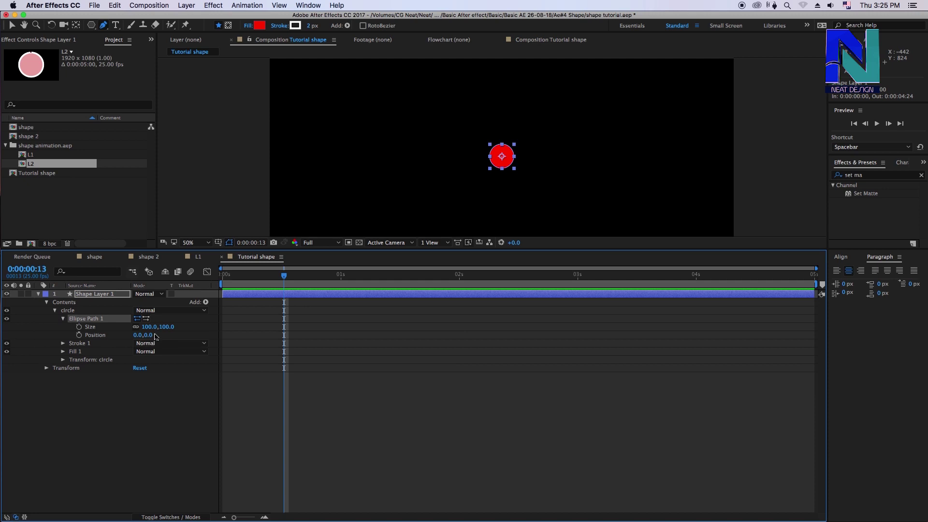
pyautogui.moveTo(149, 327); pyautogui.dragTo(382, 390)
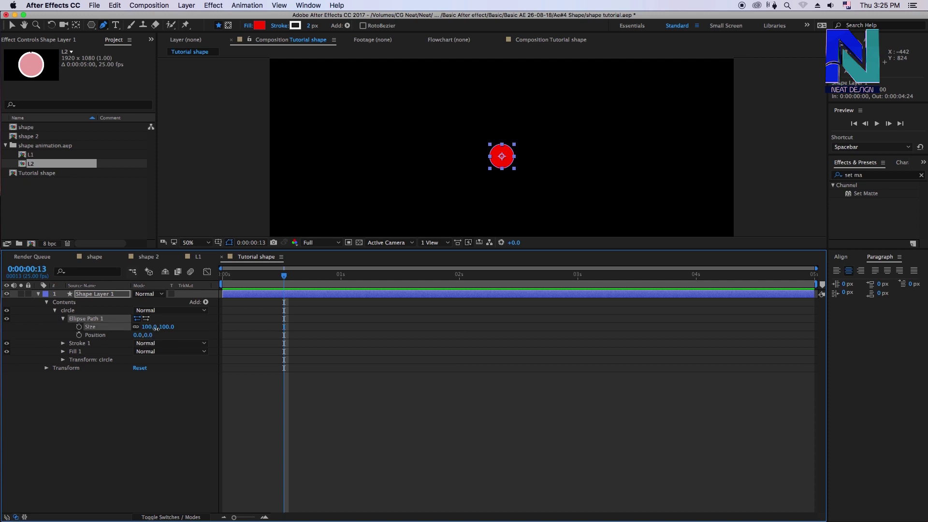
pyautogui.click(382, 389)
pyautogui.press(',')
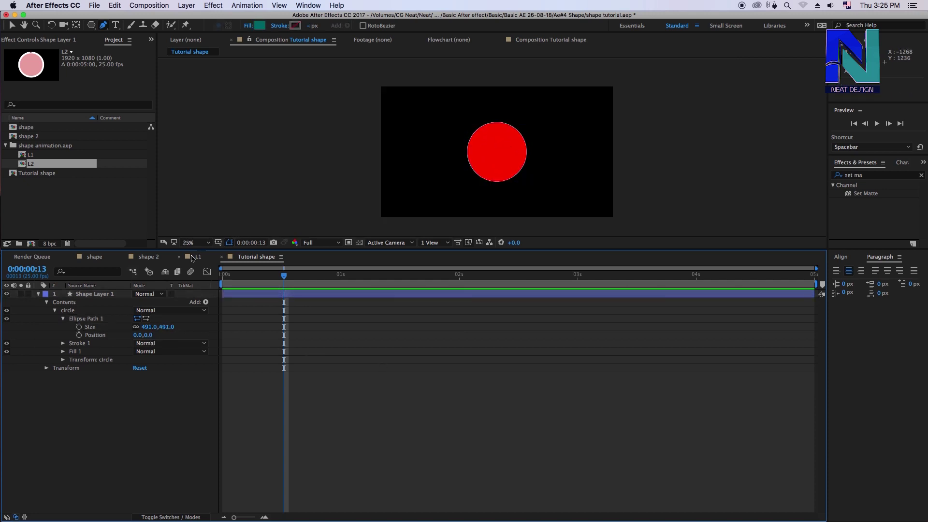
pyautogui.moveTo(152, 327); pyautogui.dragTo(164, 327)
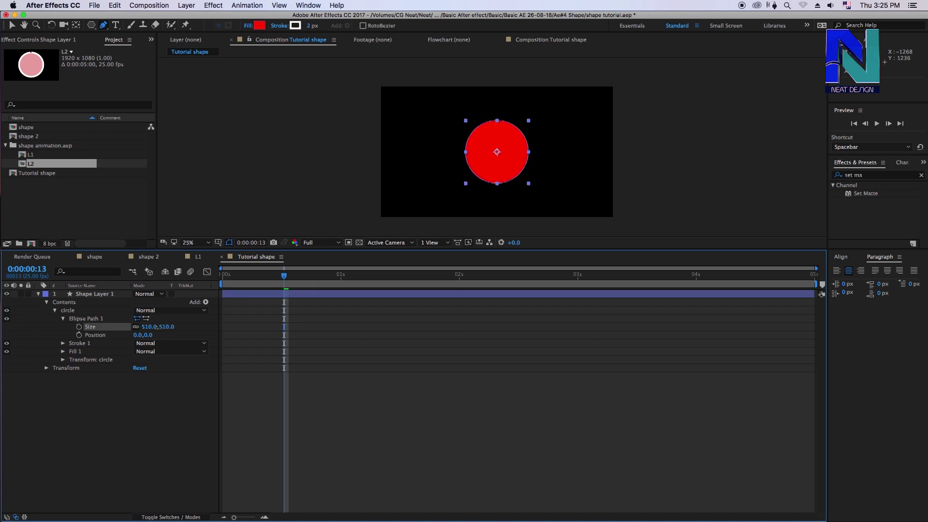
pyautogui.click(143, 377)
pyautogui.click(55, 310)
pyautogui.click(58, 312)
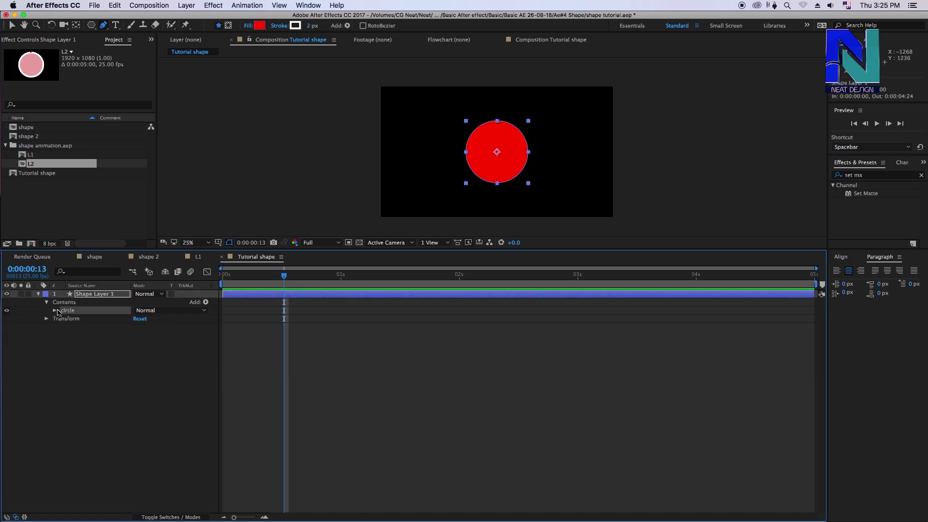
pyautogui.click(54, 310)
pyautogui.click(54, 310)
pyautogui.click(54, 311)
pyautogui.click(63, 319)
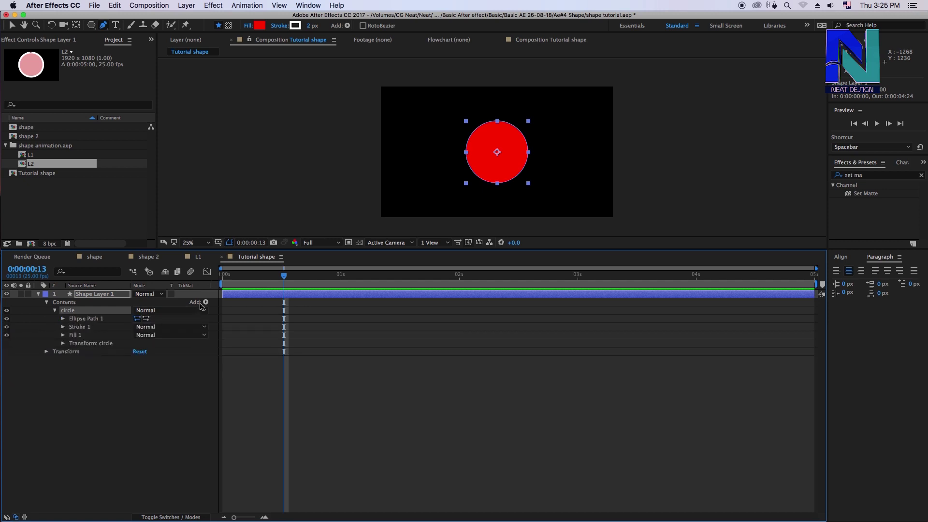
# Add a Gradient Fill to the circle group
pyautogui.click(202, 303)
pyautogui.click(205, 302)
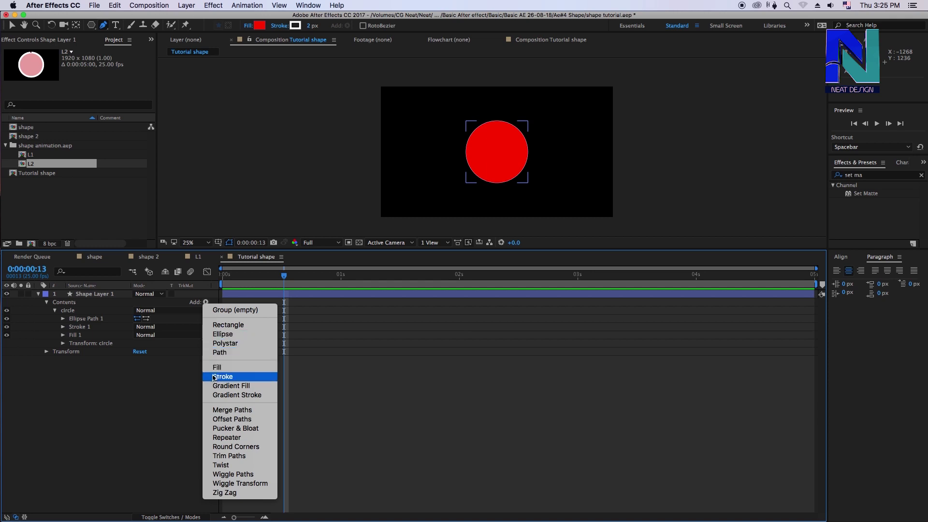
pyautogui.click(75, 326)
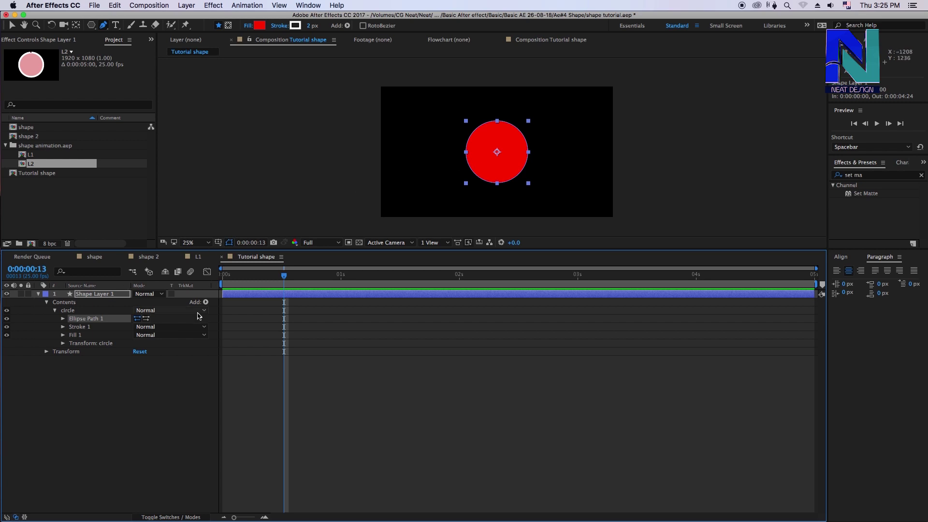
pyautogui.click(70, 311)
pyautogui.click(204, 302)
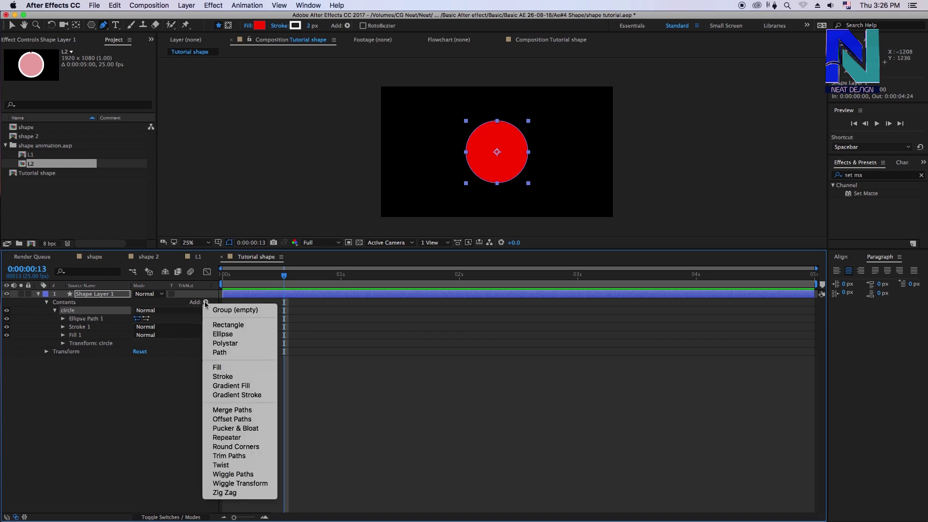
pyautogui.click(252, 387)
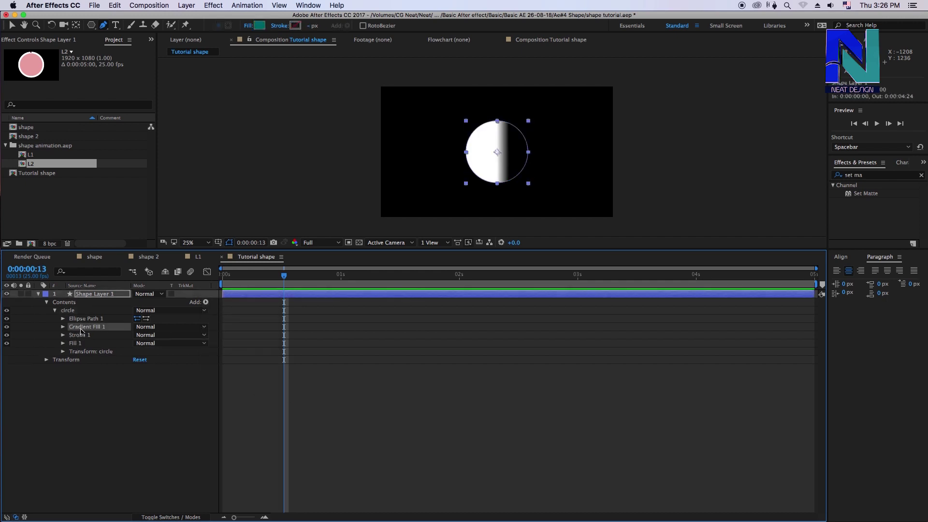
# Set Gradient Fill 1's type to Radial
pyautogui.click(64, 334)
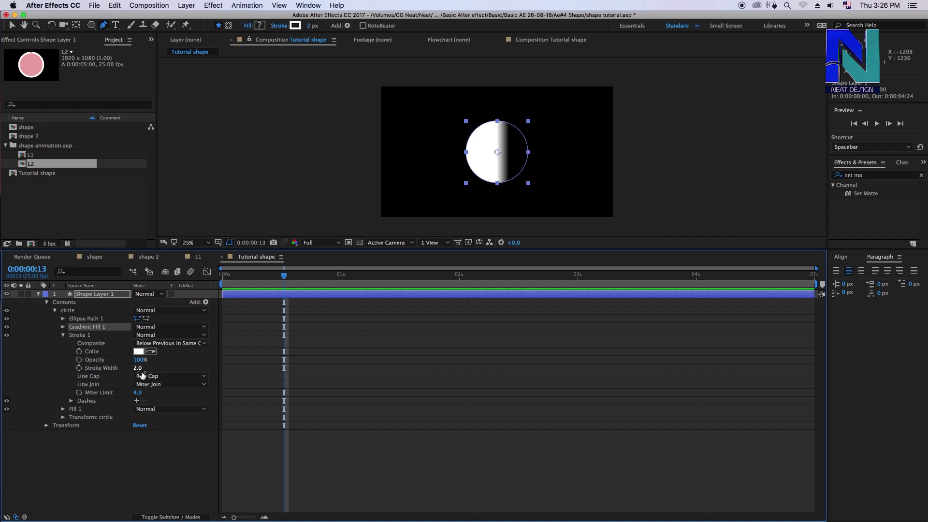
pyautogui.click(64, 335)
pyautogui.click(62, 326)
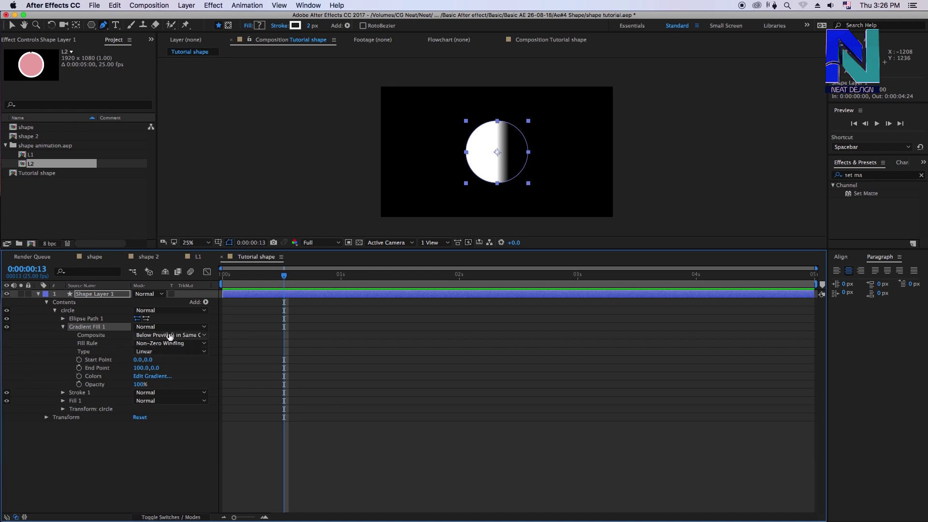
pyautogui.click(168, 352)
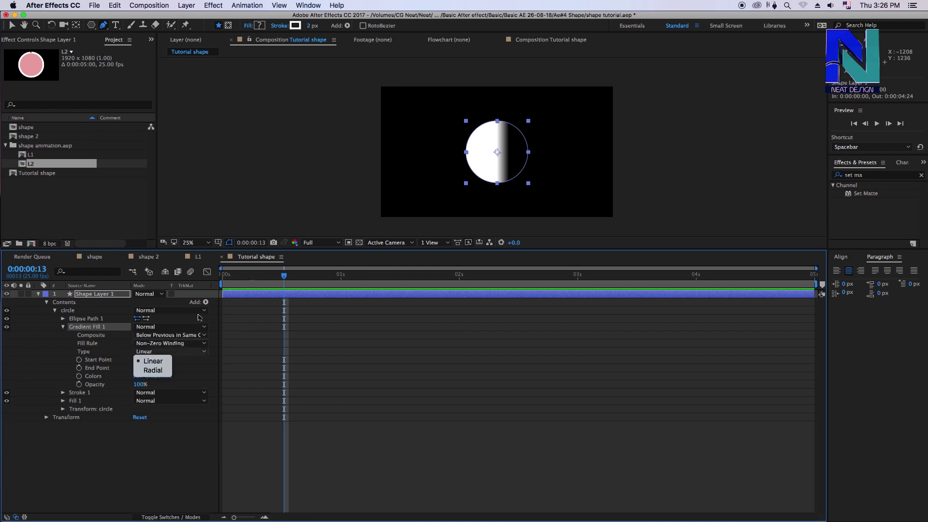
pyautogui.click(152, 370)
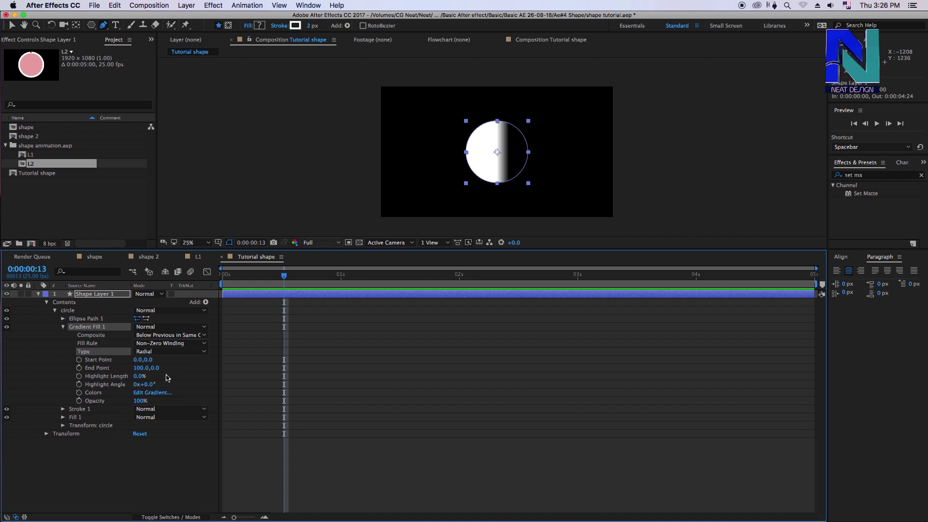
pyautogui.click(365, 441)
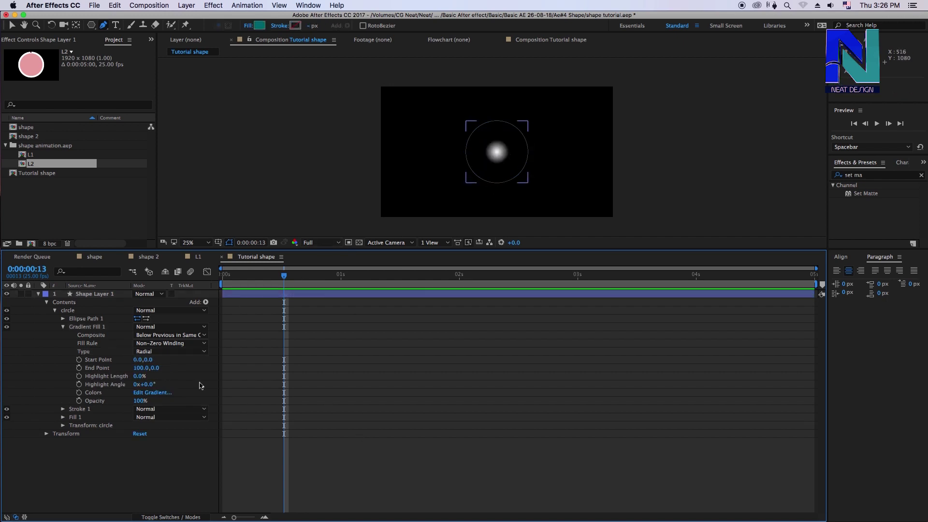
pyautogui.click(63, 327)
pyautogui.click(85, 327)
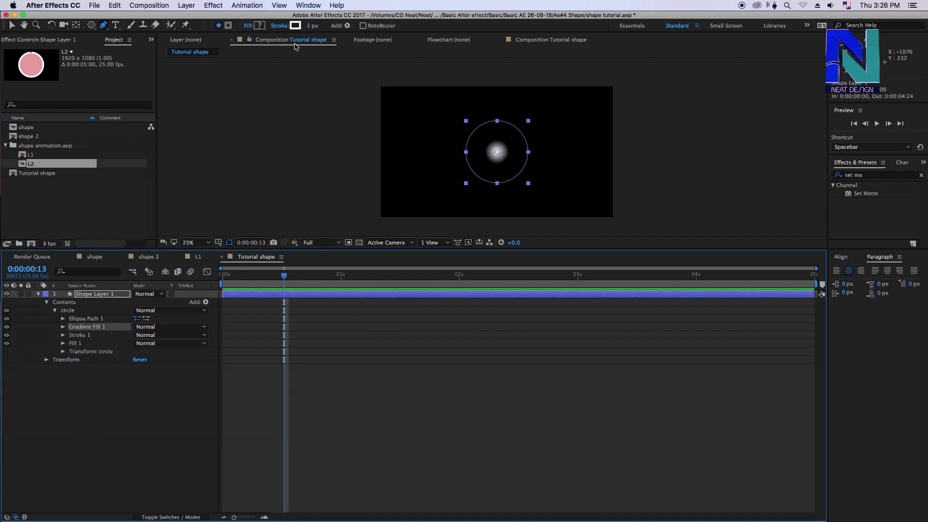
# Remove the gradient fill from the circle group
pyautogui.press('Delete')
pyautogui.click(134, 368)
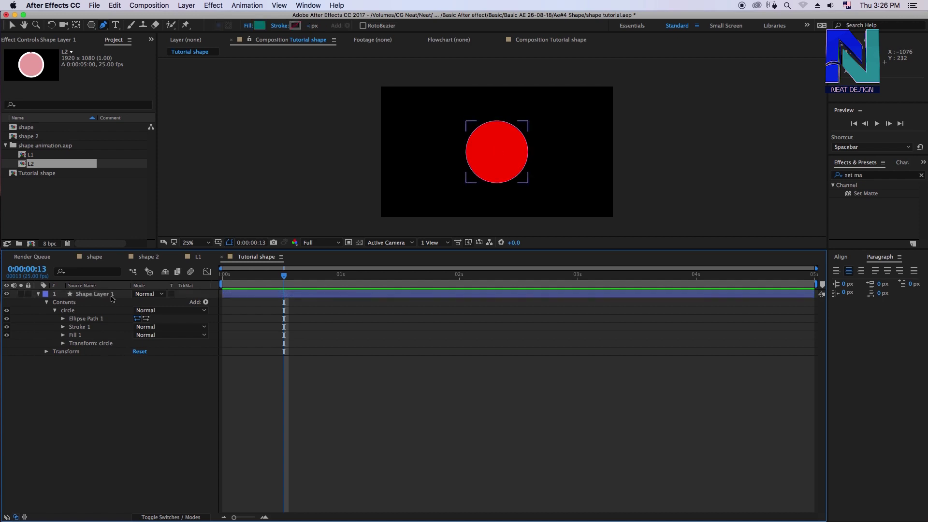
pyautogui.click(205, 302)
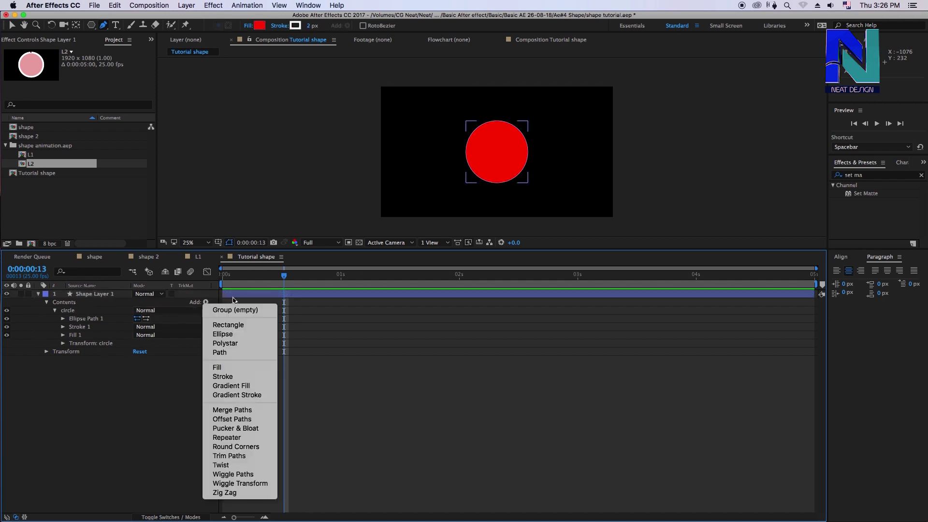
pyautogui.click(91, 293)
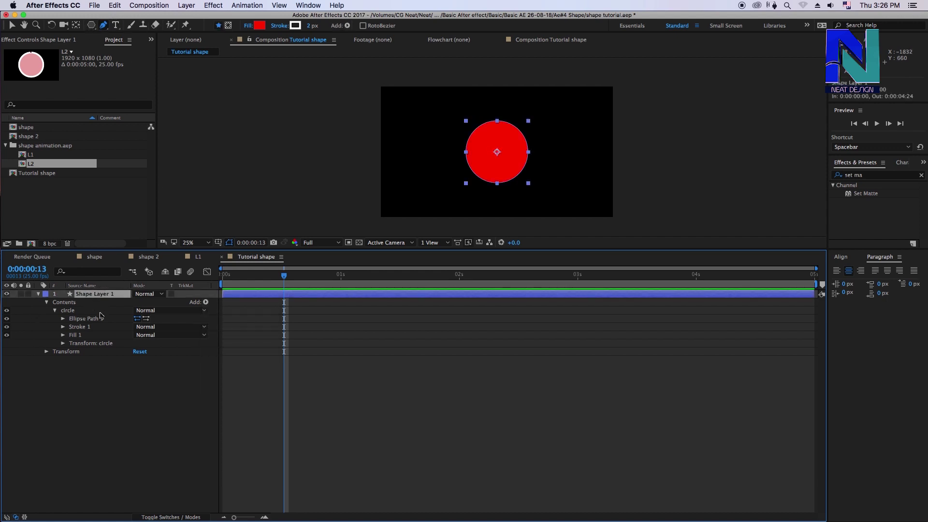
pyautogui.click(112, 375)
pyautogui.click(103, 295)
# Collapse the circle group and Shape Layer 1, then delete the layer
pyautogui.click(55, 312)
pyautogui.click(53, 313)
pyautogui.click(66, 312)
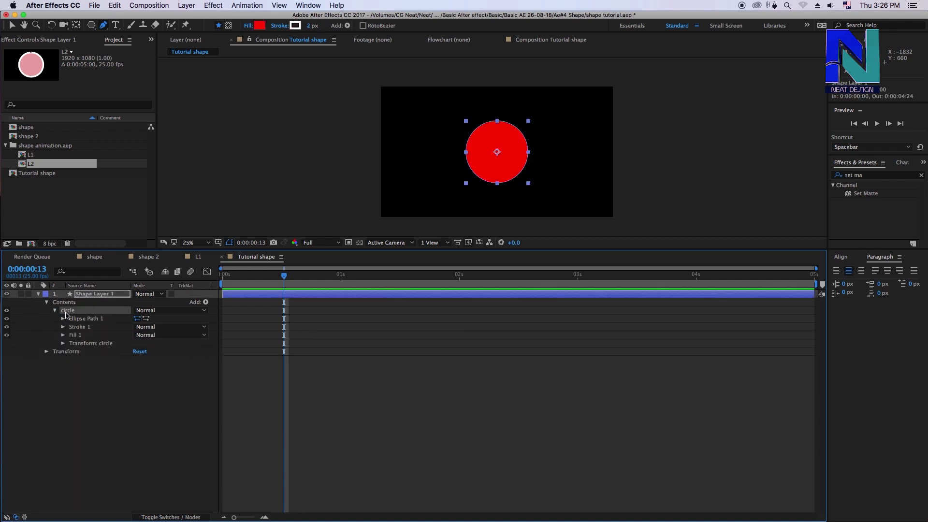
pyautogui.click(54, 313)
pyautogui.click(54, 312)
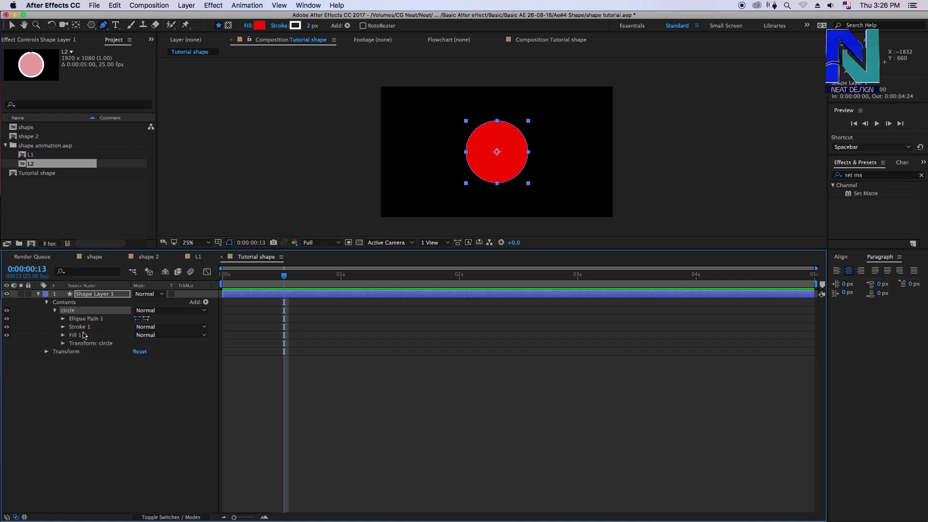
pyautogui.click(55, 311)
pyautogui.click(93, 296)
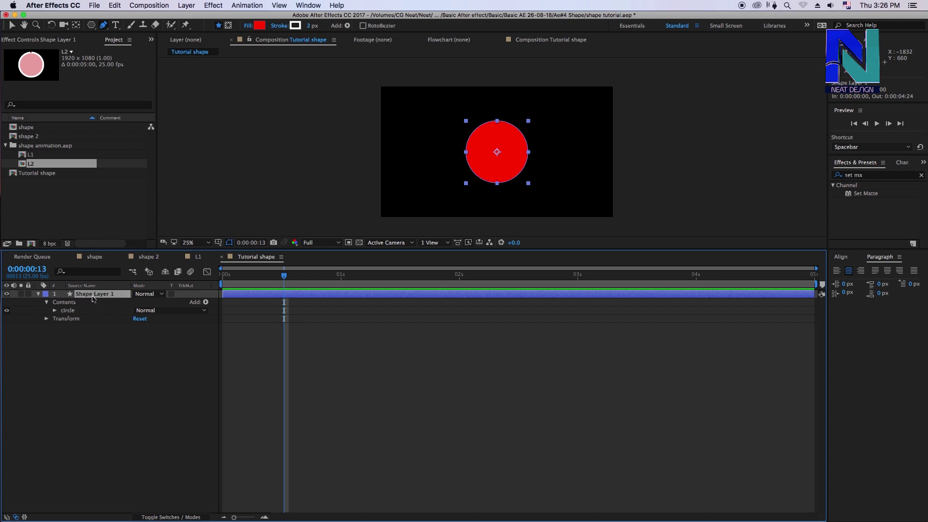
pyautogui.click(39, 294)
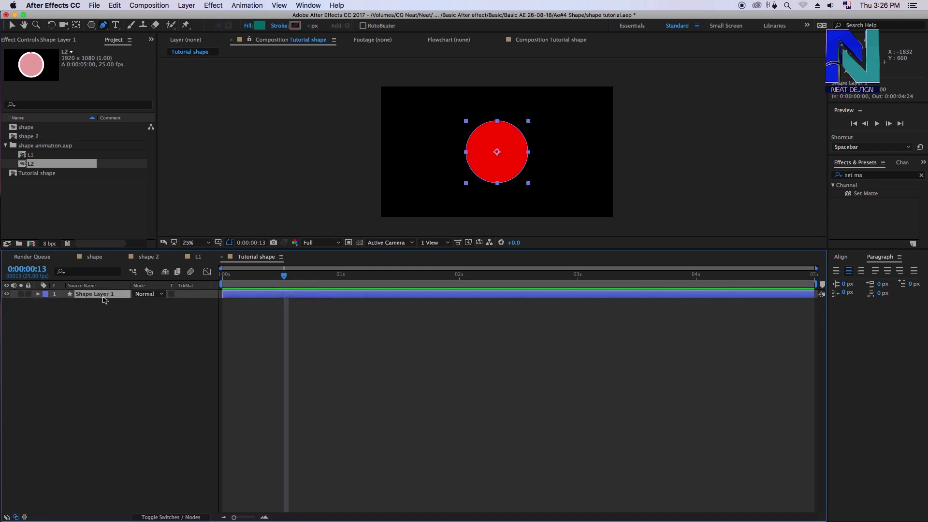
pyautogui.press('Delete')
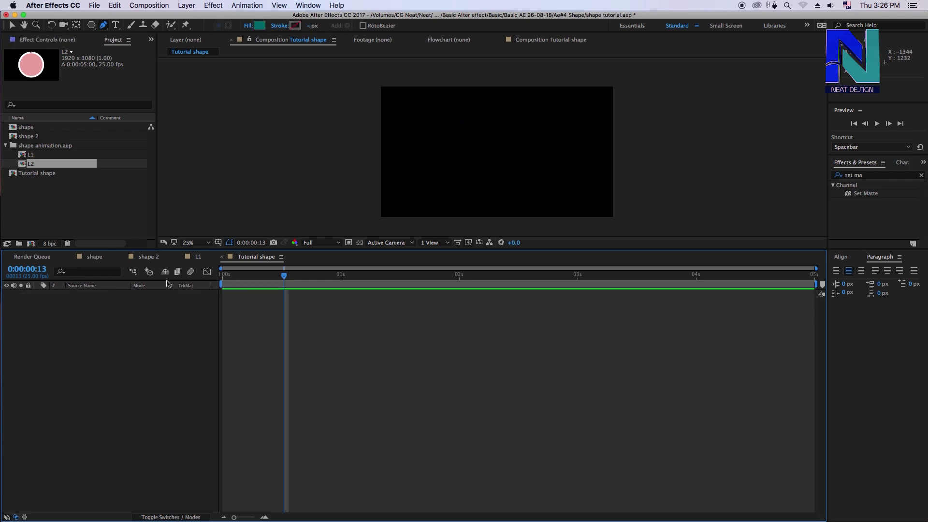
pyautogui.click(95, 257)
pyautogui.moveTo(249, 274); pyautogui.dragTo(222, 274)
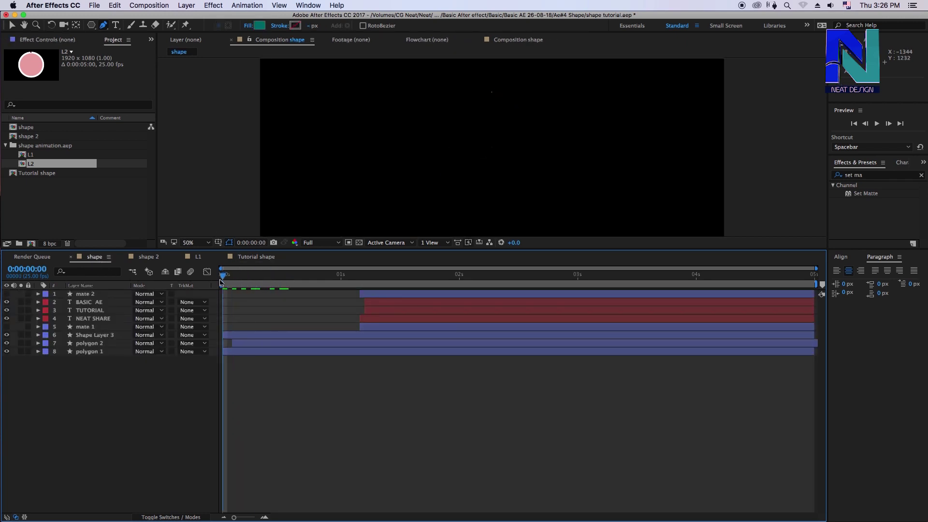
pyautogui.click(877, 124)
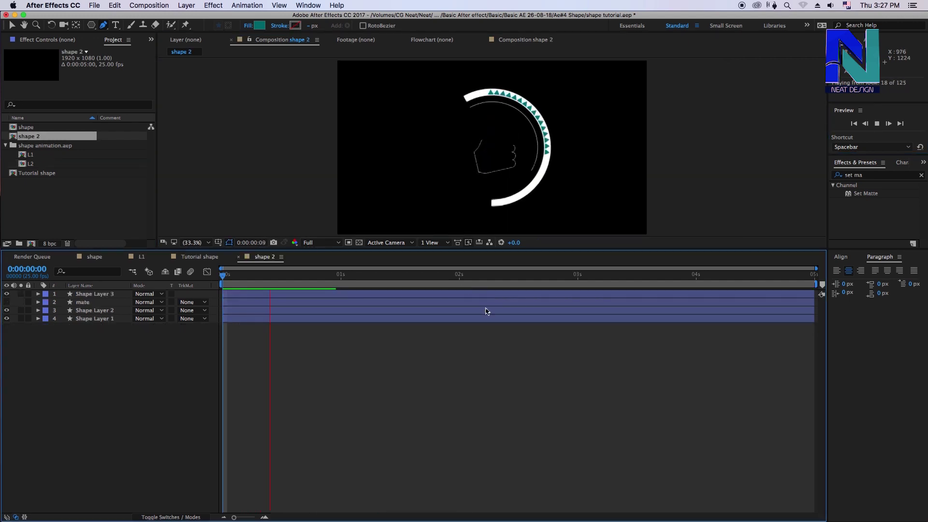
pyautogui.click(141, 257)
pyautogui.press('space')
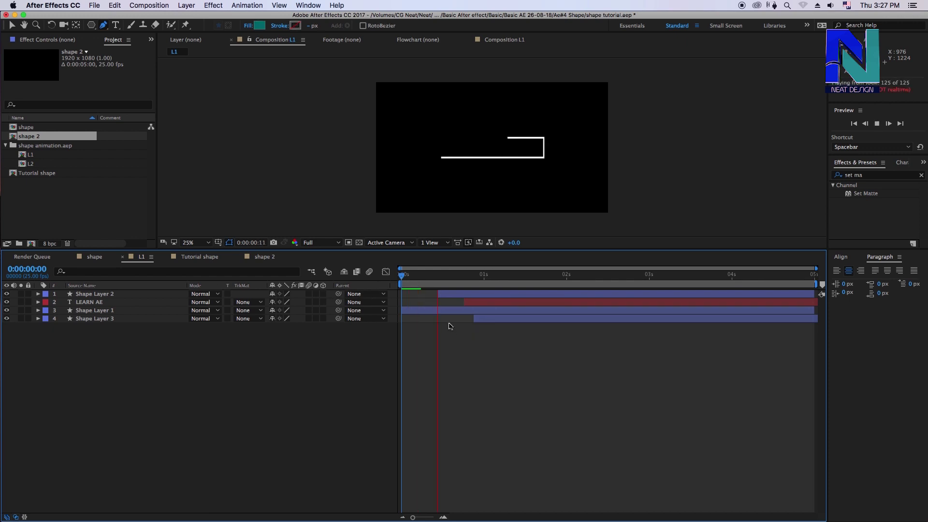
pyautogui.press('space')
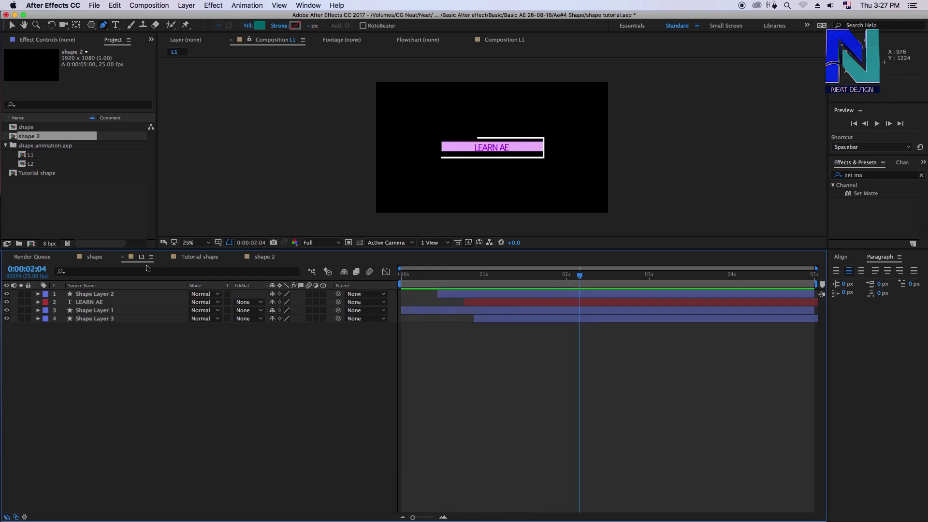
pyautogui.click(91, 258)
pyautogui.moveTo(309, 276); pyautogui.dragTo(223, 275)
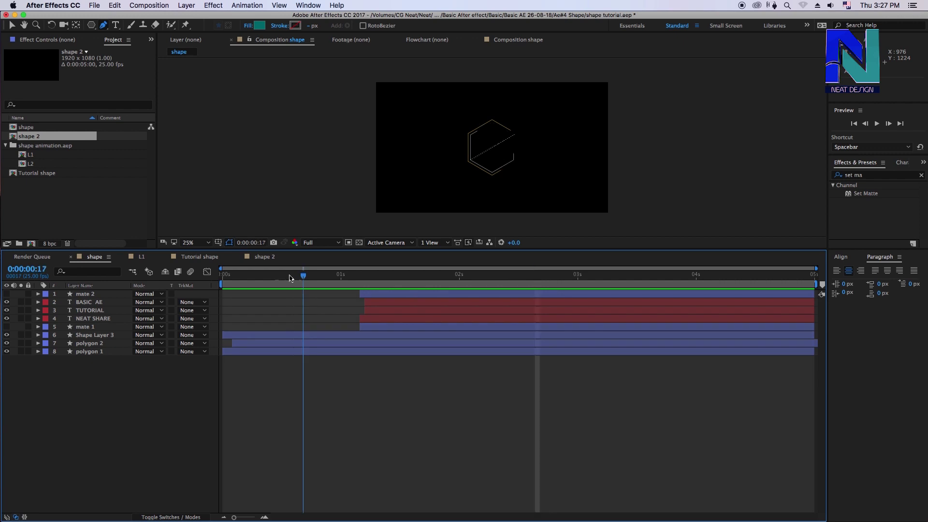
pyautogui.press('space')
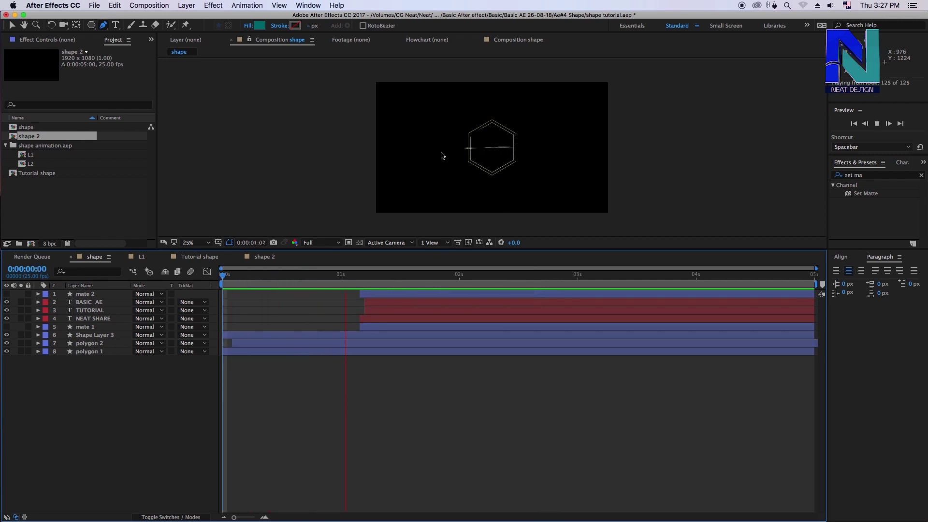
pyautogui.press('space')
pyautogui.click(265, 257)
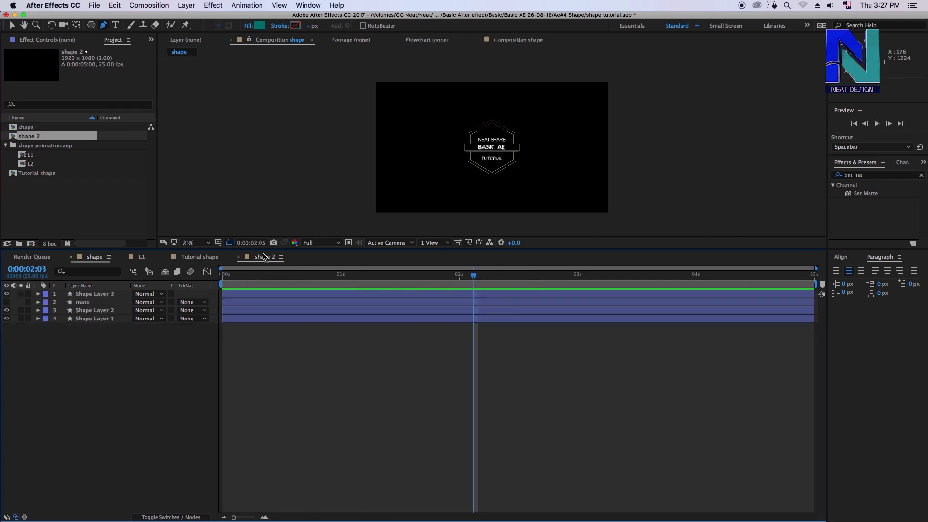
pyautogui.press('Home')
pyautogui.press('space')
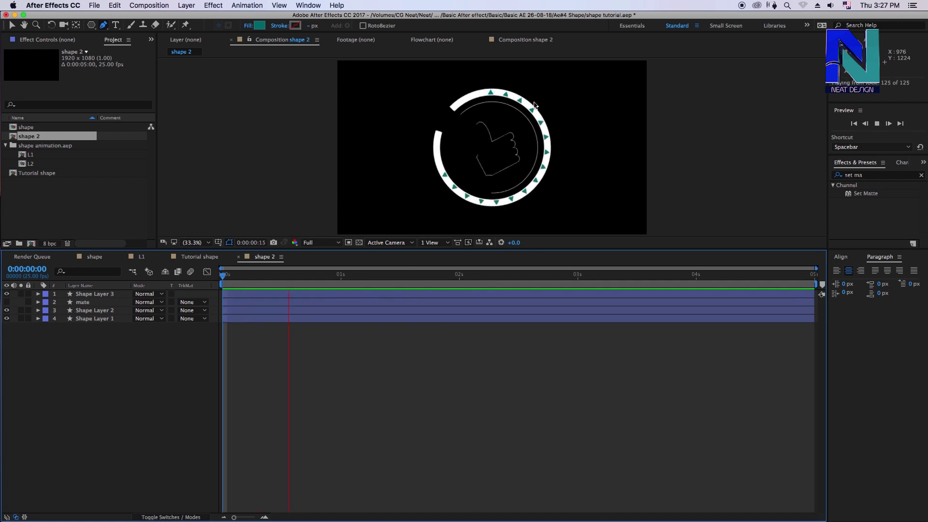
pyautogui.press('space')
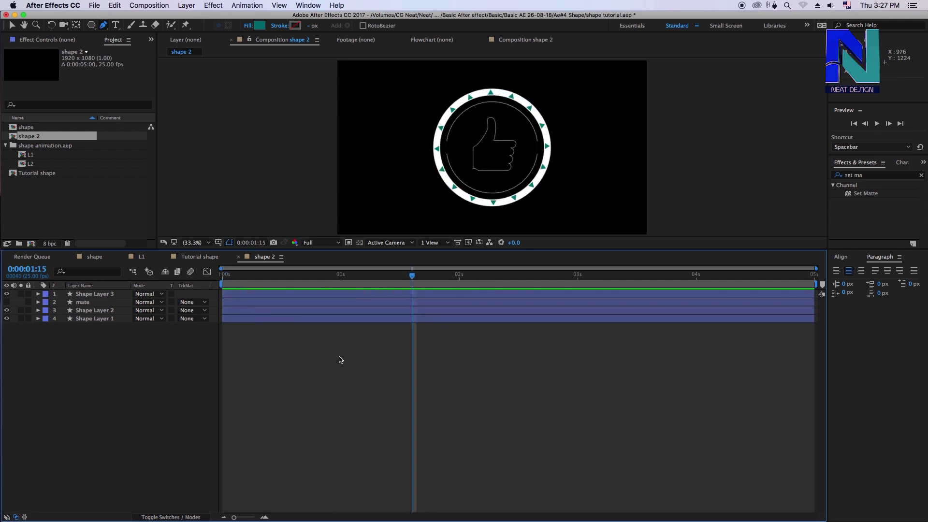
pyautogui.click(207, 272)
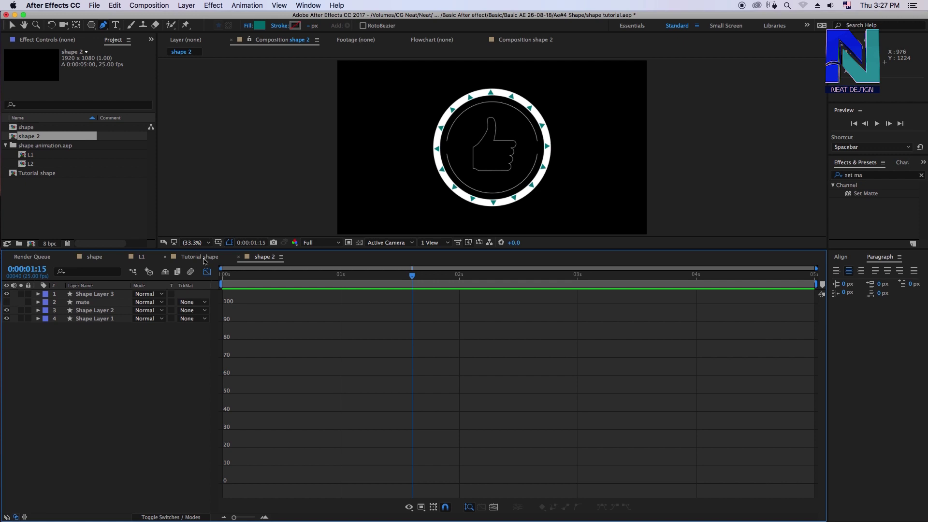
pyautogui.click(203, 258)
pyautogui.click(207, 272)
pyautogui.click(211, 272)
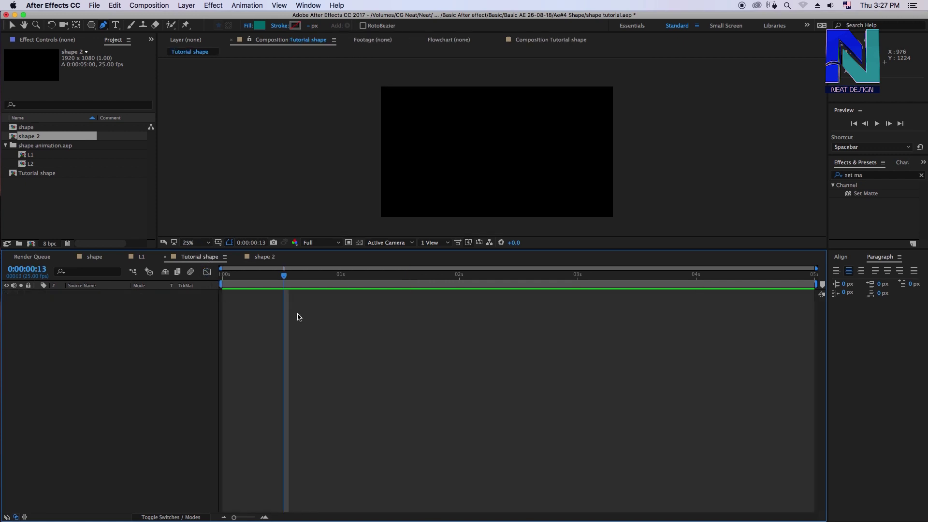
# Zoom the viewer to 12.5% and create a new shape layer via Layer > New
pyautogui.press(',')
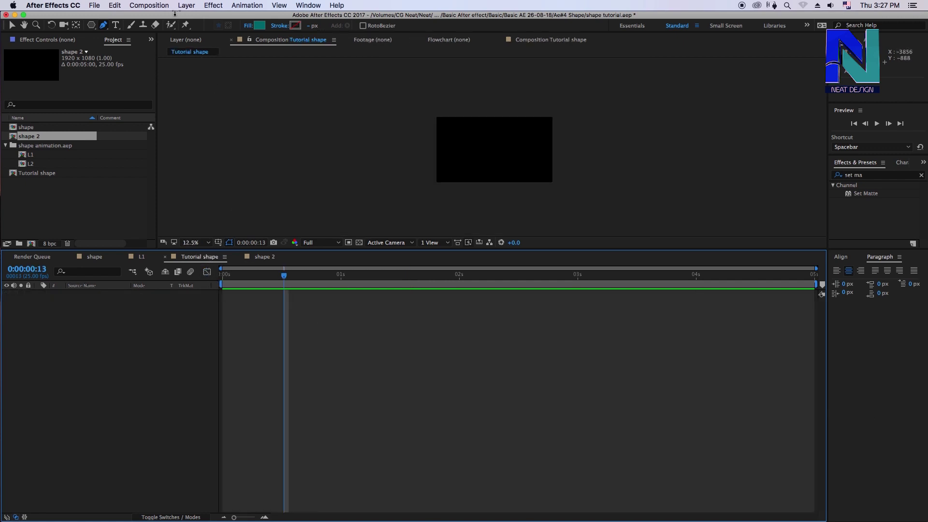
pyautogui.click(188, 6)
pyautogui.moveTo(194, 17)
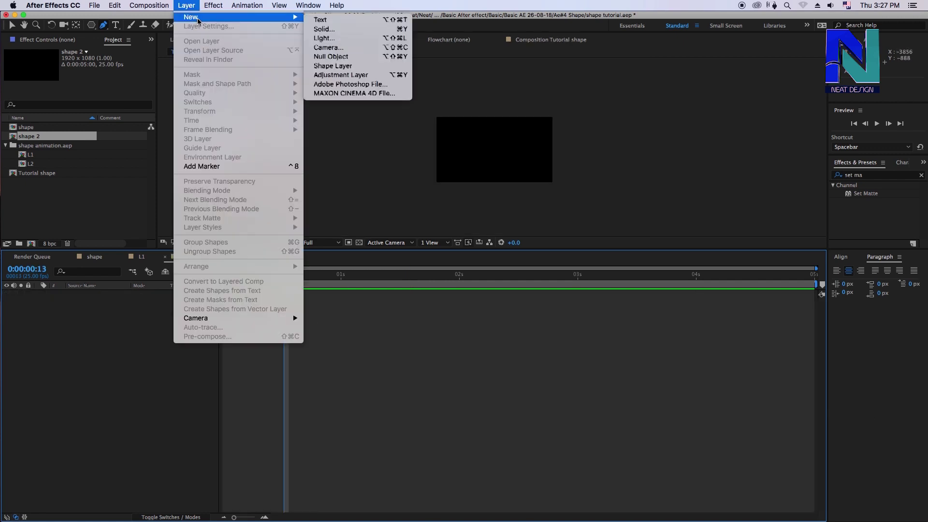
pyautogui.click(347, 66)
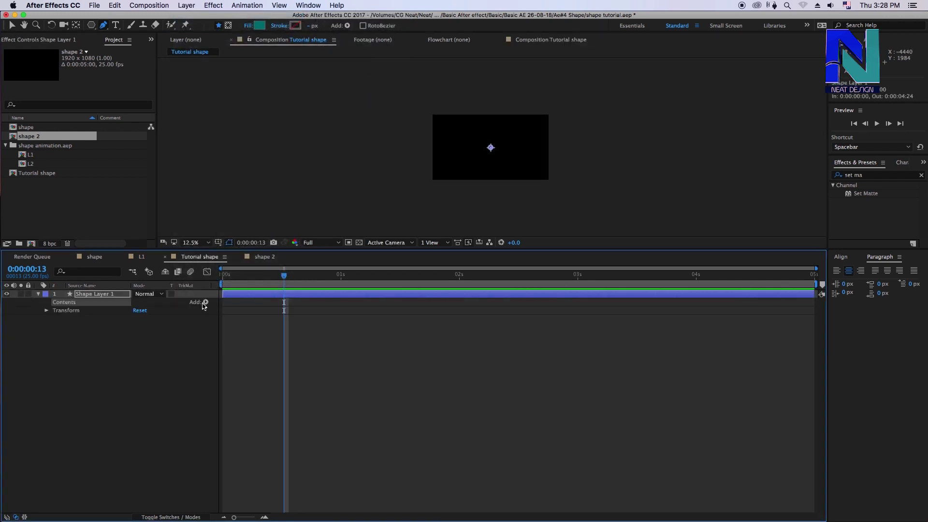
# Add an empty group to the shape layer and rename it 'polygon'
pyautogui.click(205, 303)
pyautogui.click(216, 314)
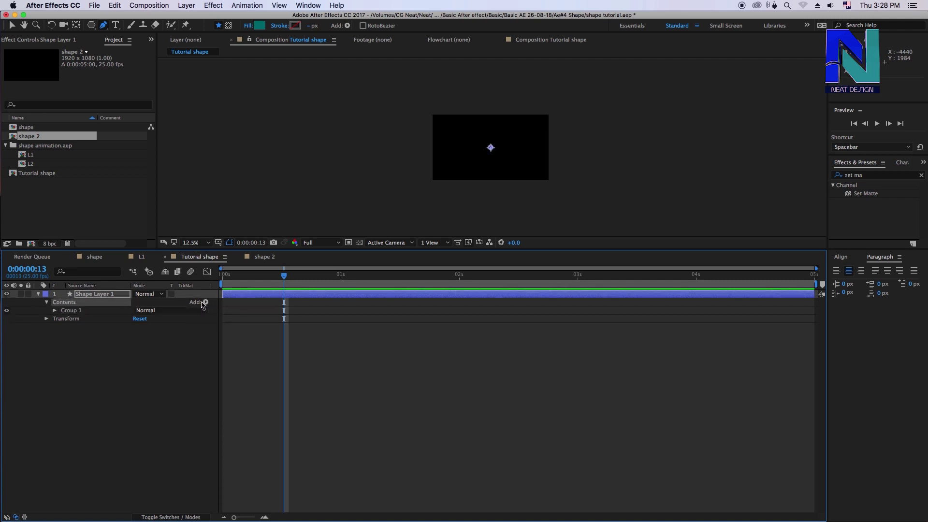
pyautogui.press('Return')
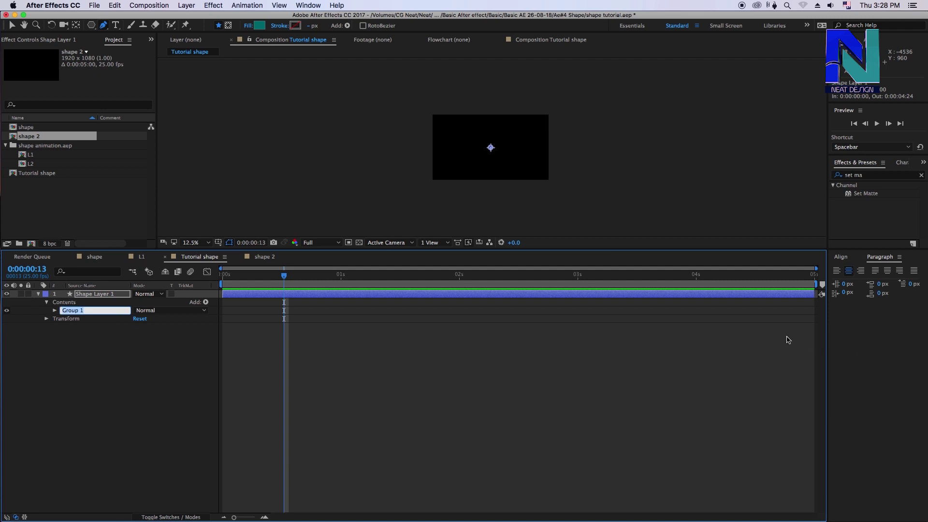
pyautogui.write('polygon')
pyautogui.press('Return')
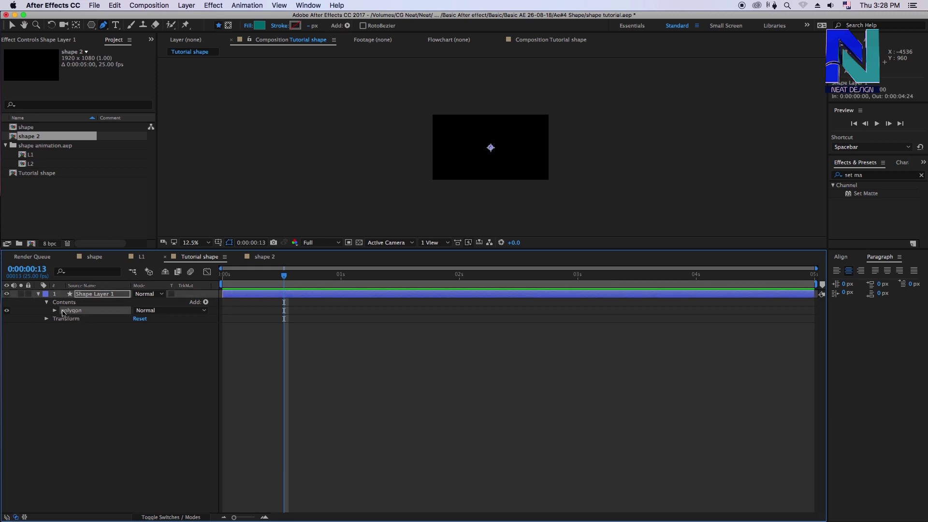
# Add a Polystar path and a stroke to the polygon group, zooming the viewer to 50%
pyautogui.click(206, 303)
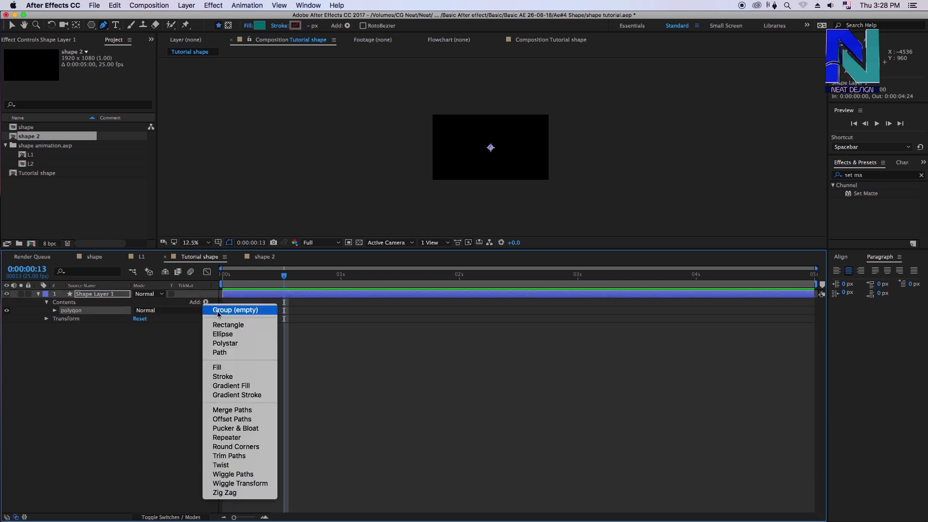
pyautogui.click(230, 345)
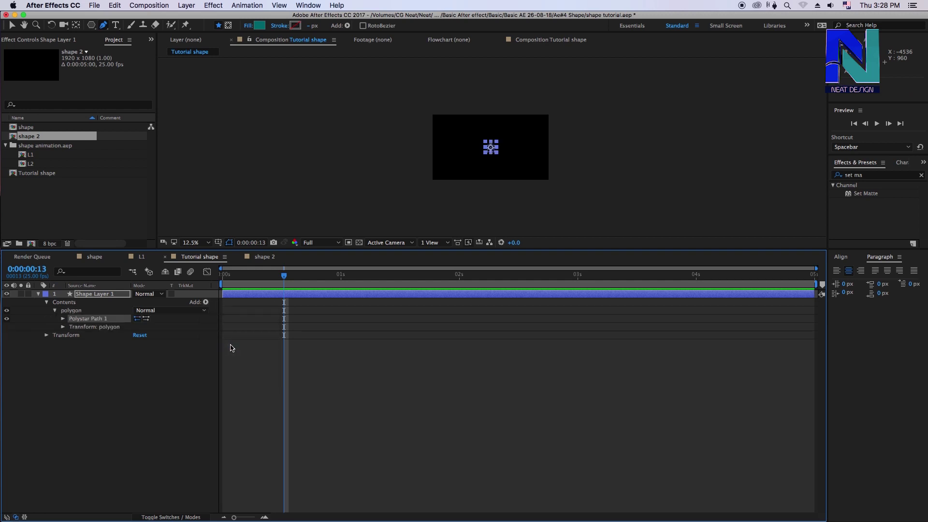
pyautogui.press('.')
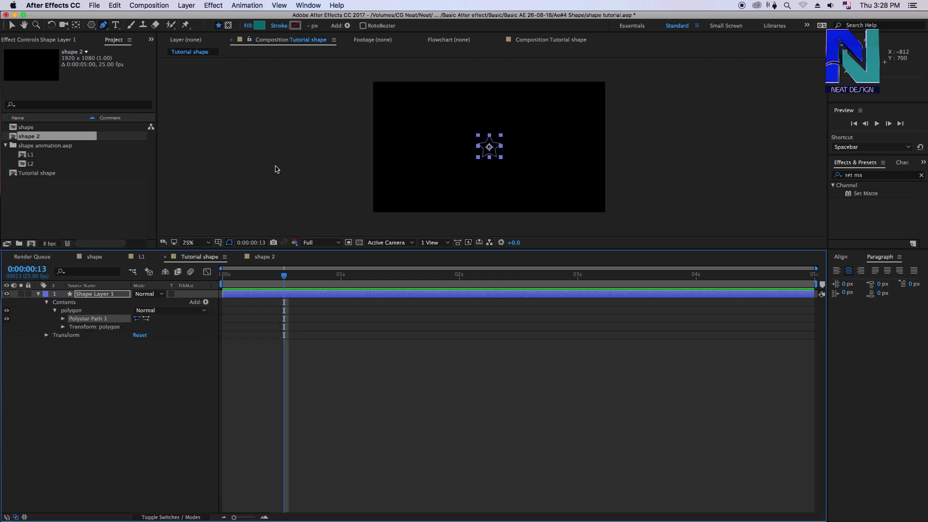
pyautogui.press('.')
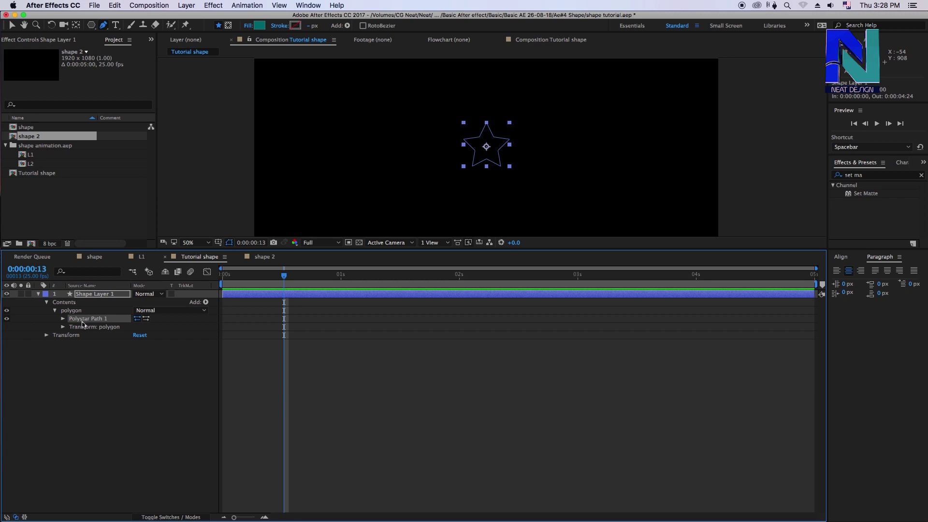
pyautogui.click(206, 303)
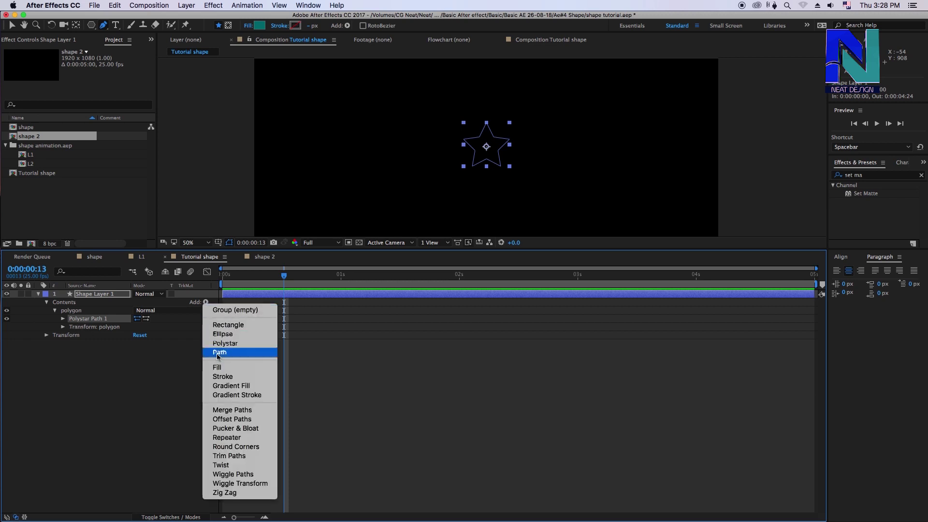
pyautogui.click(236, 378)
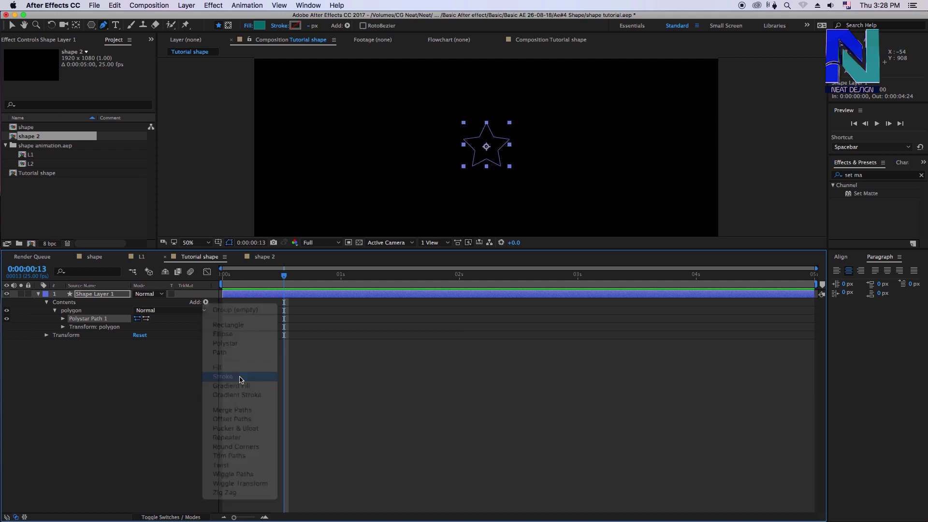
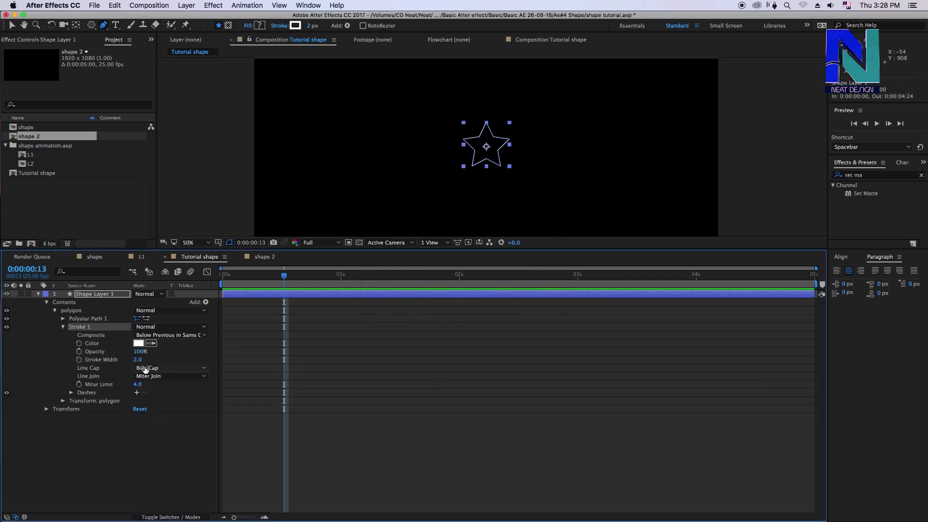
# Set the star's white outline stroke width to 6
pyautogui.moveTo(139, 361); pyautogui.dragTo(135, 360)
pyautogui.click(337, 418)
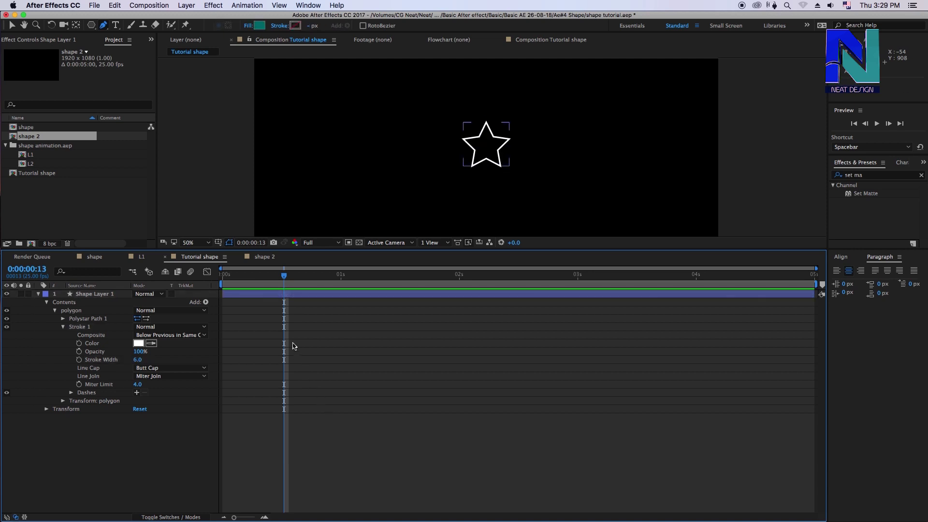
pyautogui.click(63, 326)
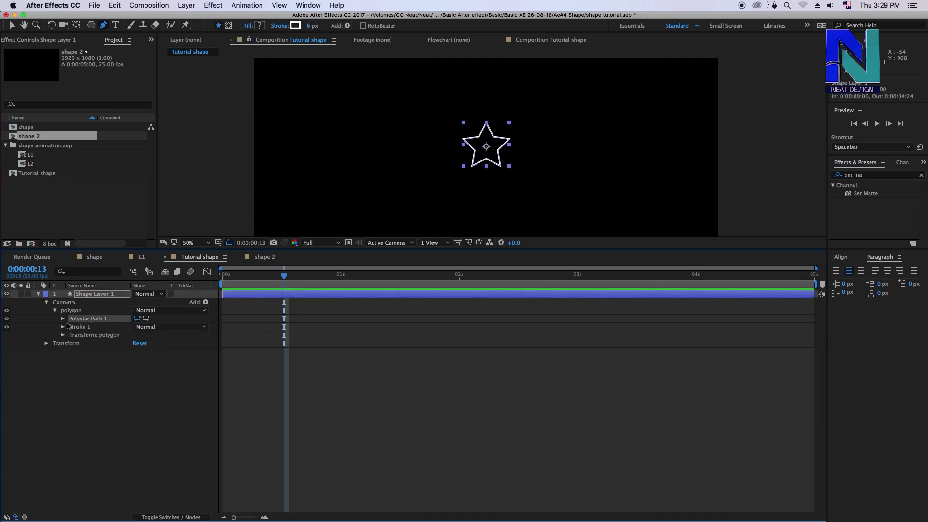
# Change the Polystar Path to 6 points with type Polygon, forming a hexagon
pyautogui.click(63, 319)
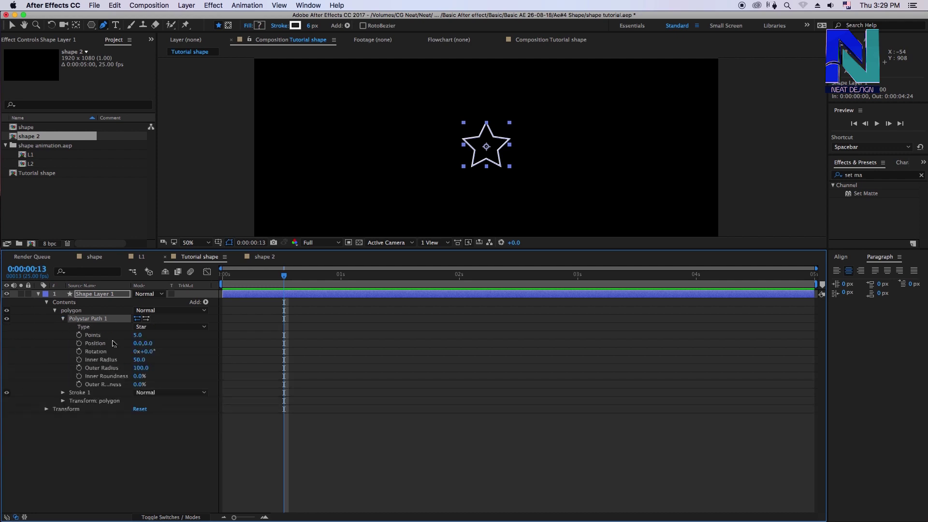
pyautogui.click(137, 336)
pyautogui.write('6')
pyautogui.click(145, 451)
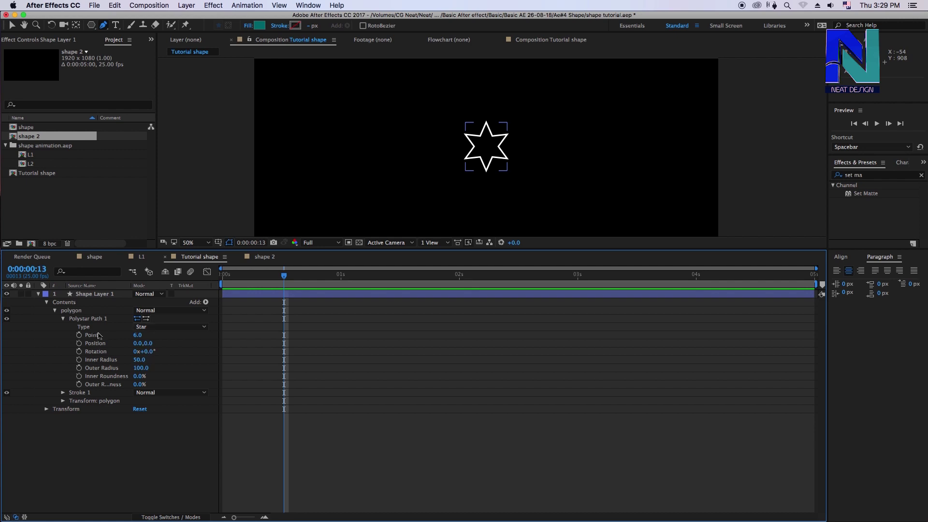
pyautogui.click(160, 327)
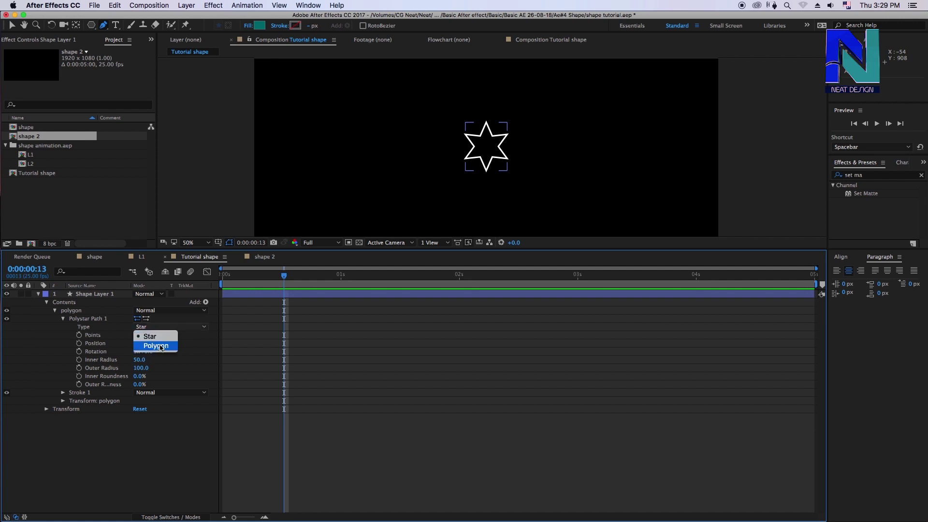
pyautogui.click(167, 353)
pyautogui.click(344, 425)
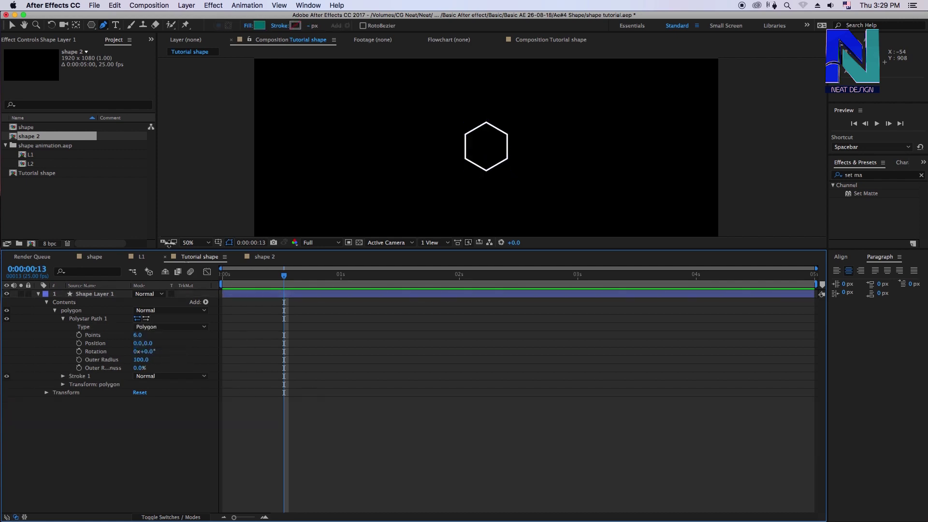
pyautogui.moveTo(221, 295); pyautogui.dragTo(272, 295)
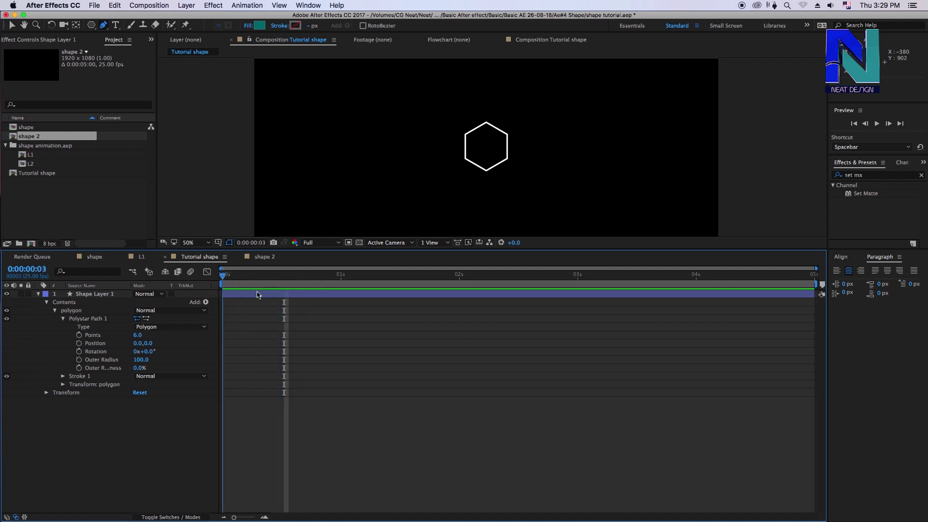
# Set the hexagon's polygon transform Scale to 300%
pyautogui.click(64, 320)
pyautogui.click(62, 319)
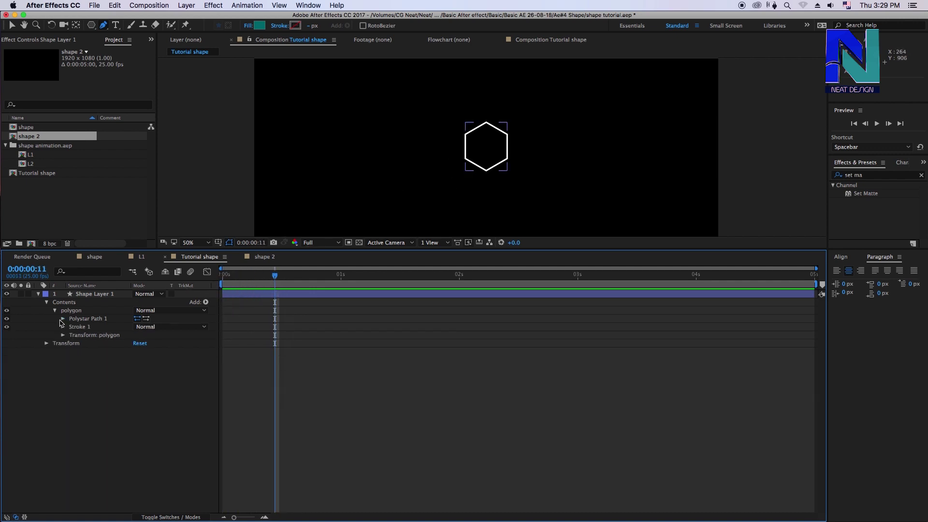
pyautogui.click(87, 336)
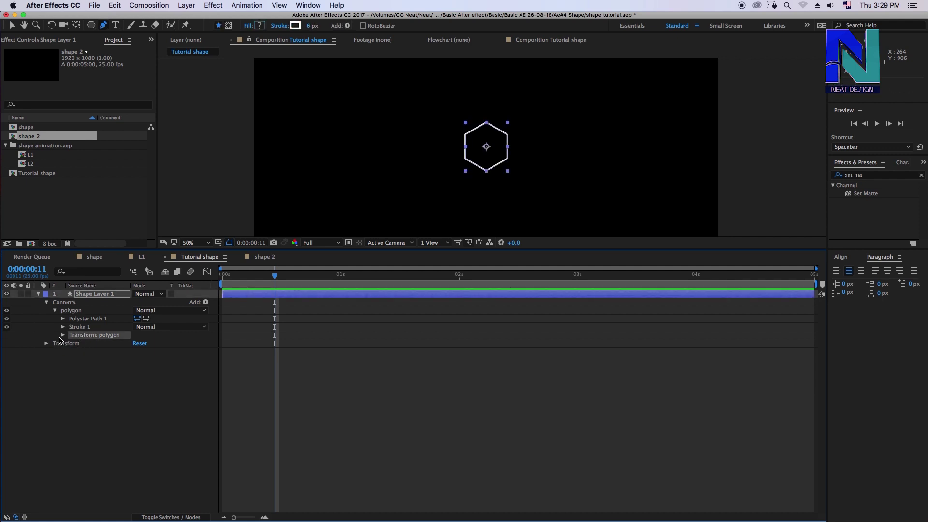
pyautogui.click(64, 336)
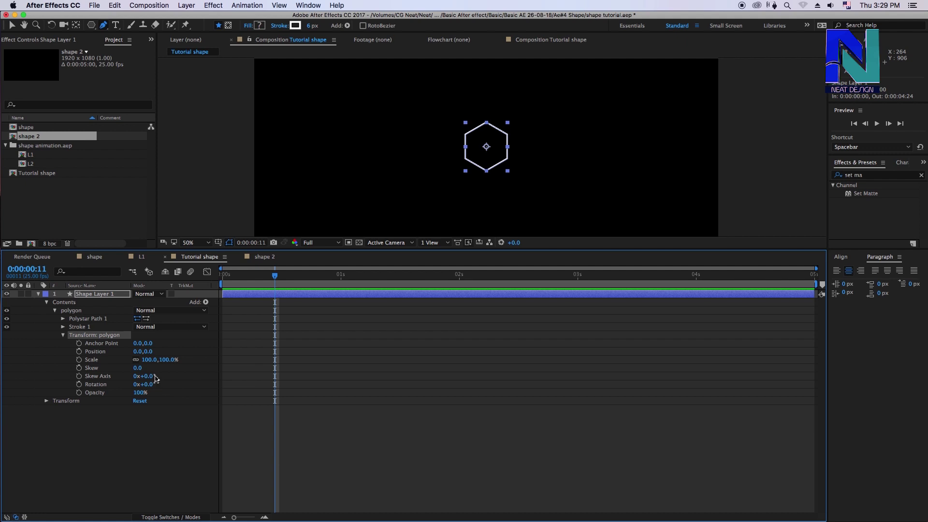
pyautogui.click(152, 362)
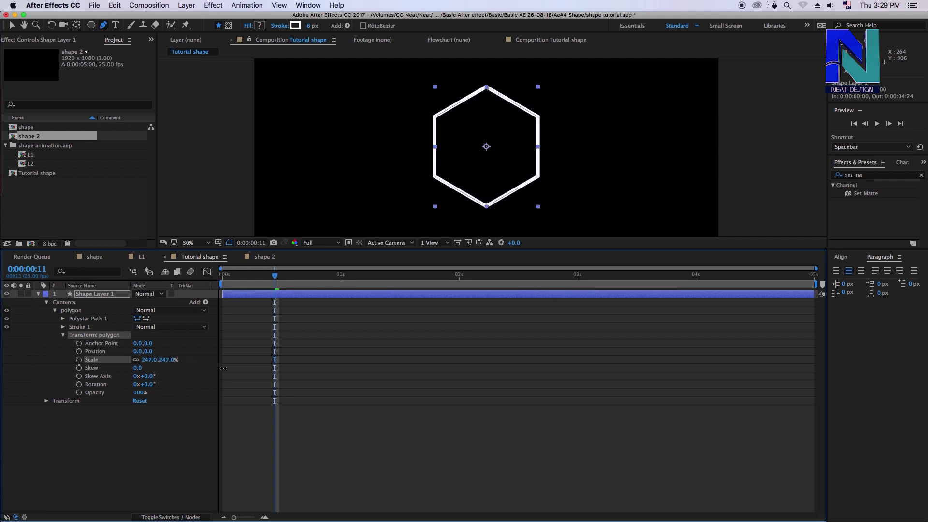
pyautogui.moveTo(187, 363); pyautogui.dragTo(253, 381)
pyautogui.press(',')
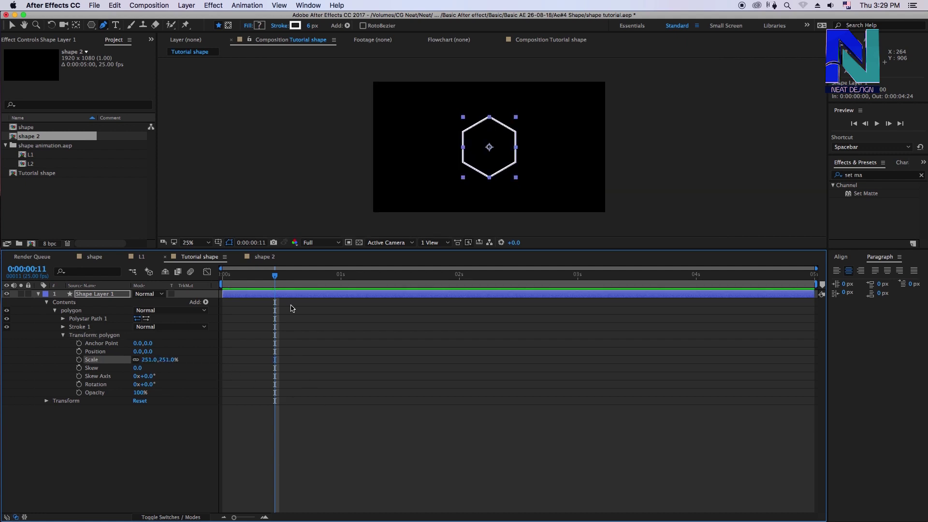
pyautogui.click(150, 360)
pyautogui.write('300')
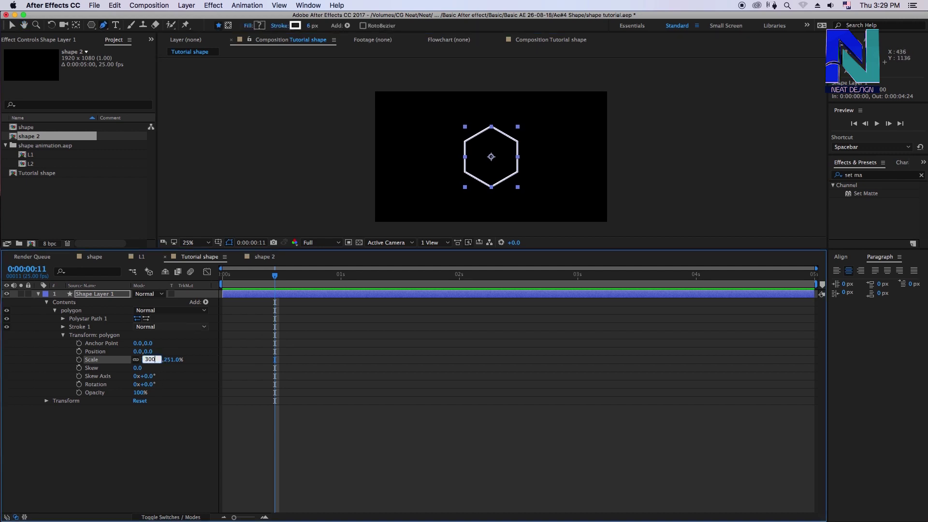
pyautogui.press('Return')
# Open the hexagon's stroke settings and begin entering a thinner stroke width
pyautogui.click(431, 429)
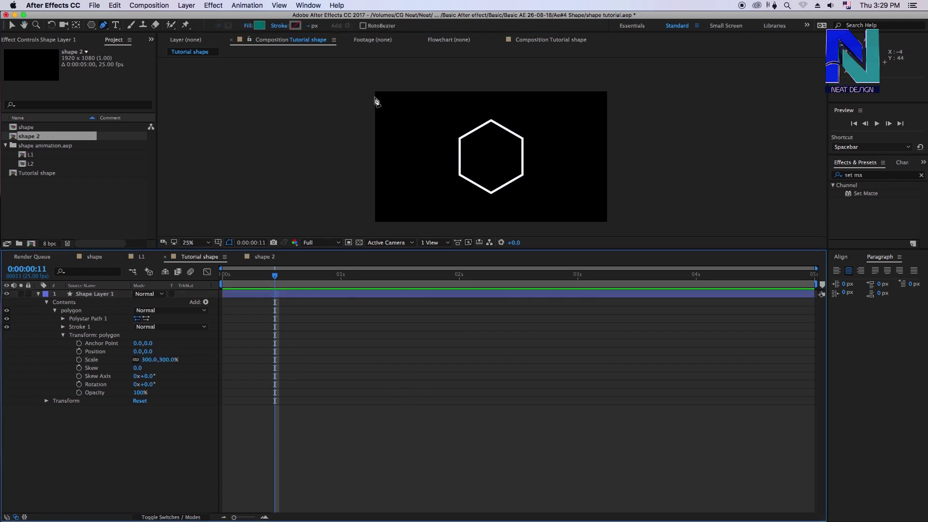
pyautogui.press('.')
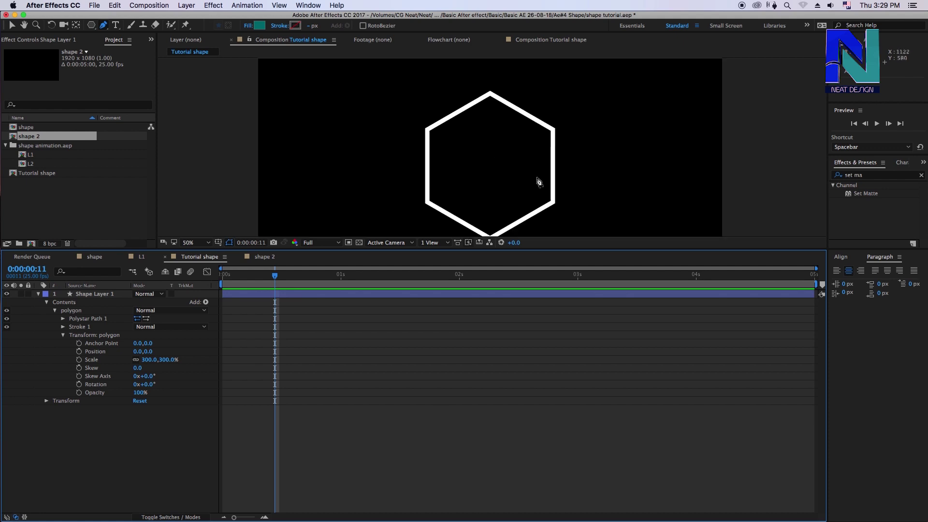
pyautogui.click(541, 181)
pyautogui.scroll(-2, 543, 178)
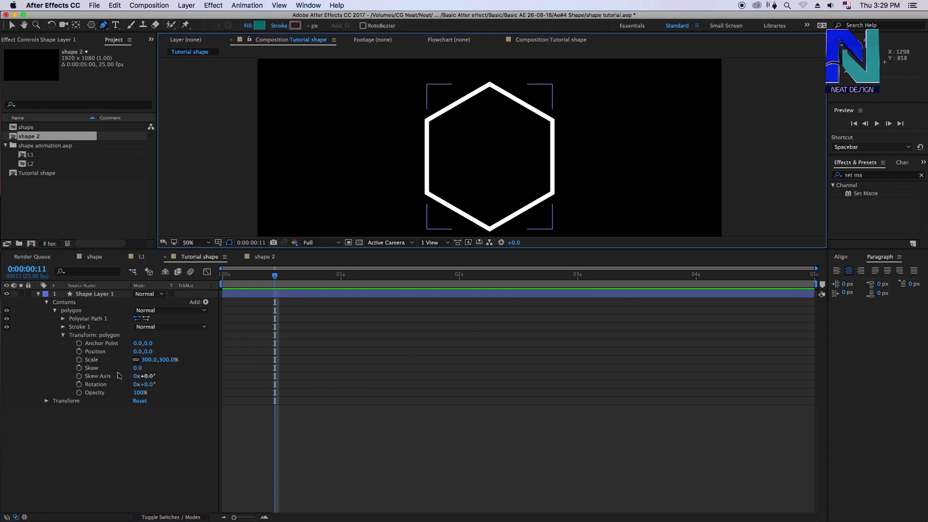
pyautogui.click(94, 335)
pyautogui.click(63, 335)
pyautogui.click(80, 327)
pyautogui.click(63, 327)
pyautogui.click(138, 360)
pyautogui.write('5')
pyautogui.write('4')
# Confirm a 4 px stroke width and set the Polystar Outer Radius to 300
pyautogui.click(433, 440)
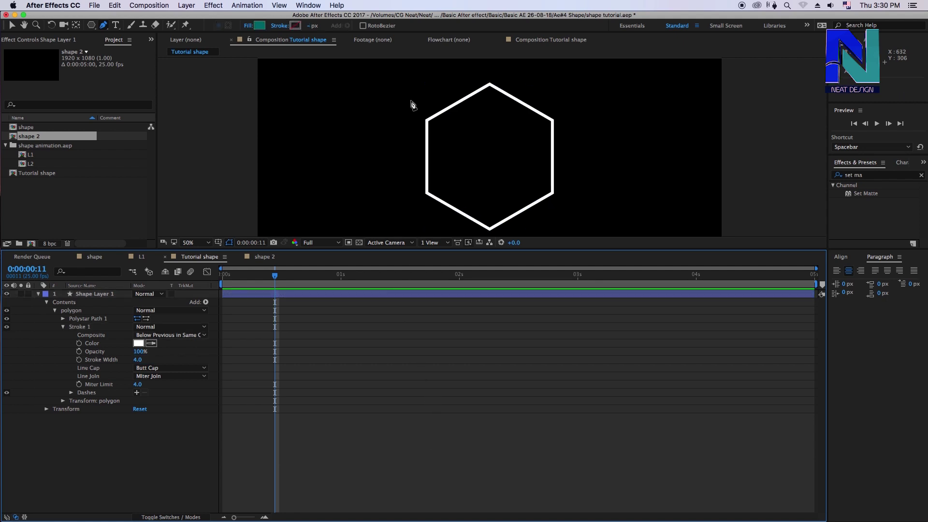
pyautogui.scroll(-1, 411, 103)
pyautogui.click(63, 323)
pyautogui.click(63, 319)
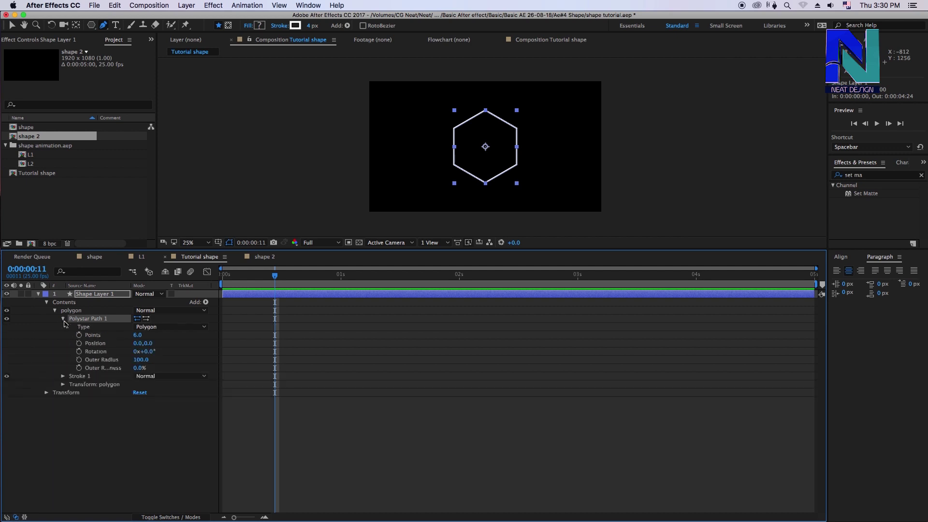
pyautogui.click(141, 360)
pyautogui.moveTo(141, 363); pyautogui.dragTo(152, 367)
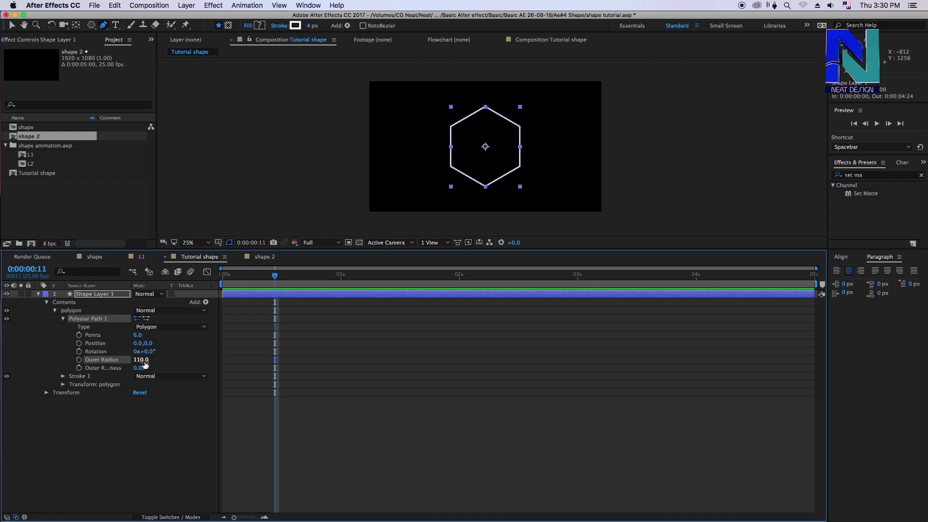
pyautogui.press('super+z')
pyautogui.click(166, 407)
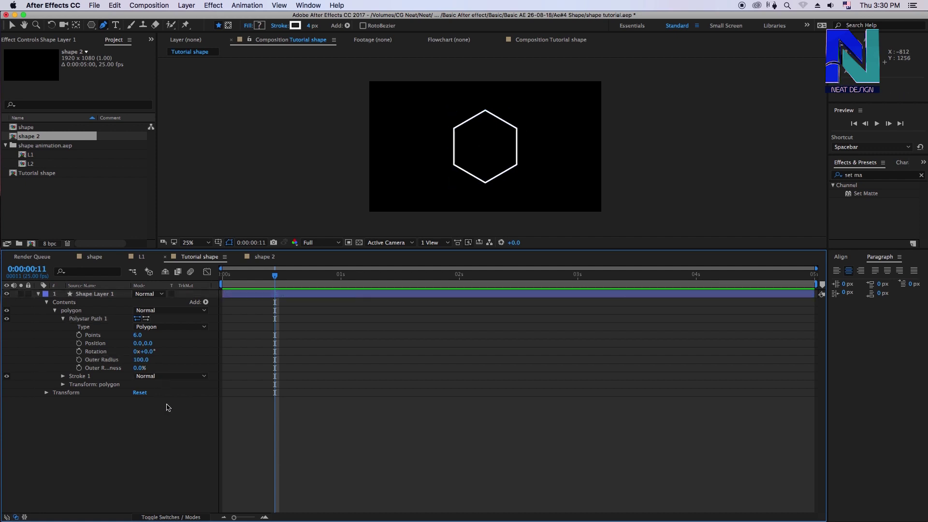
pyautogui.click(140, 362)
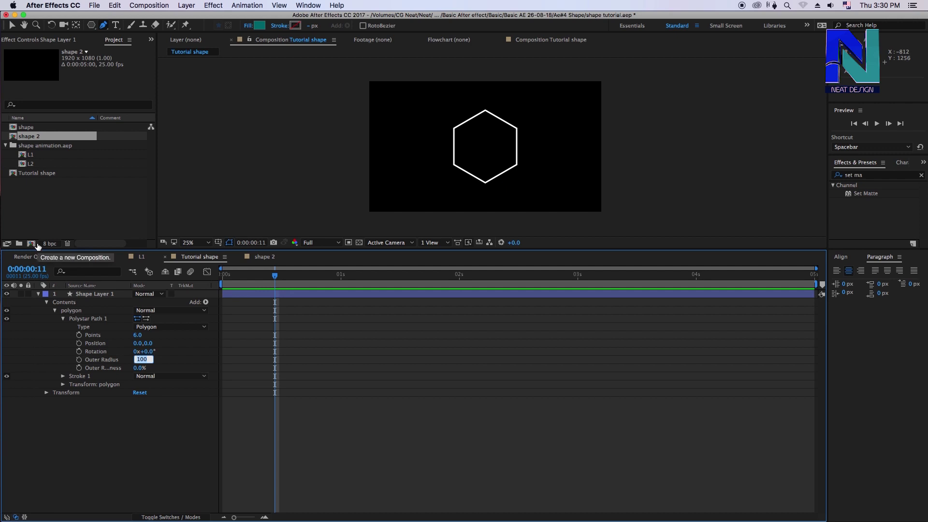
pyautogui.write('3')
pyautogui.press('Return')
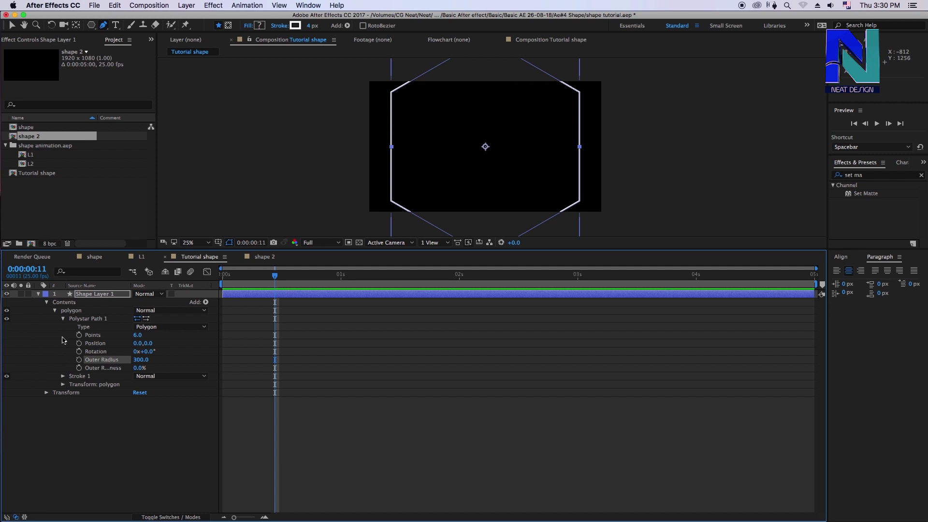
# Reset the polygon group's transform Scale to 100%
pyautogui.click(54, 311)
pyautogui.click(48, 320)
pyautogui.click(54, 311)
pyautogui.click(86, 384)
pyautogui.click(63, 384)
pyautogui.click(150, 409)
pyautogui.write('100')
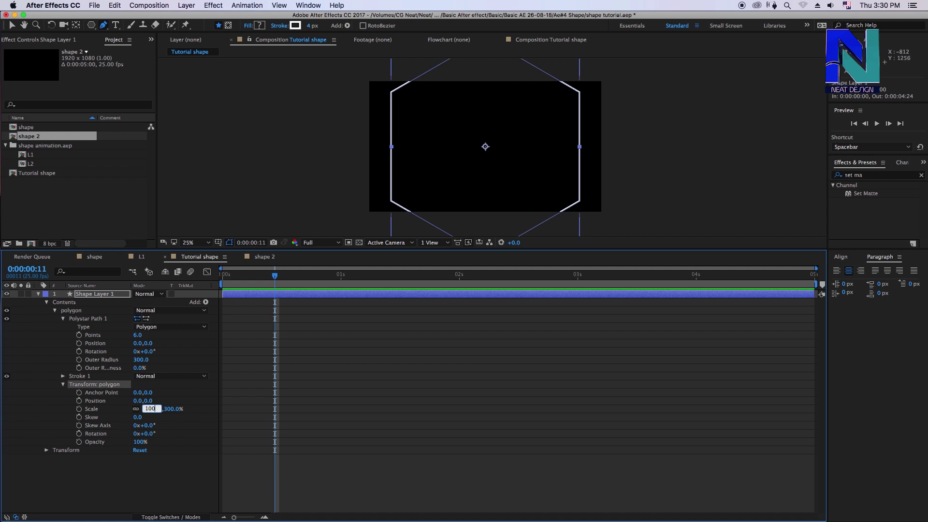
pyautogui.press('Return')
pyautogui.click(368, 461)
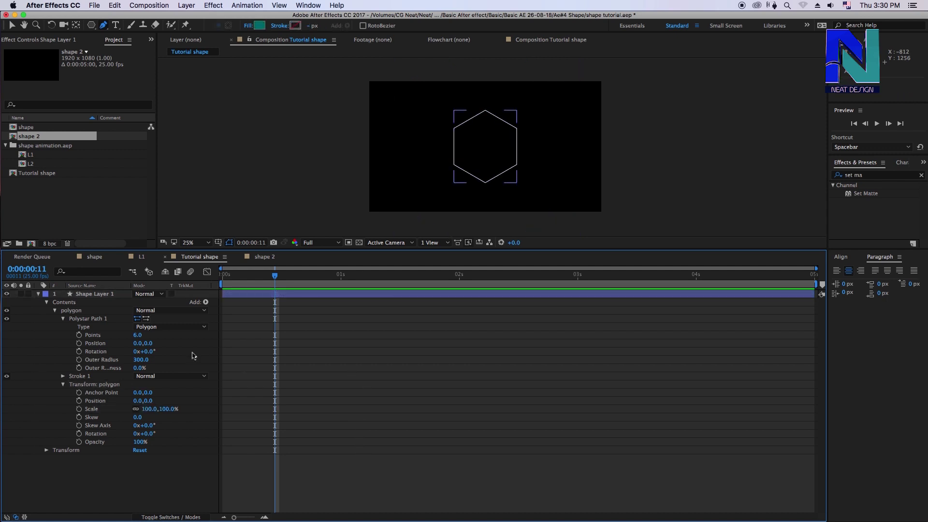
pyautogui.click(54, 310)
pyautogui.click(54, 311)
pyautogui.click(88, 321)
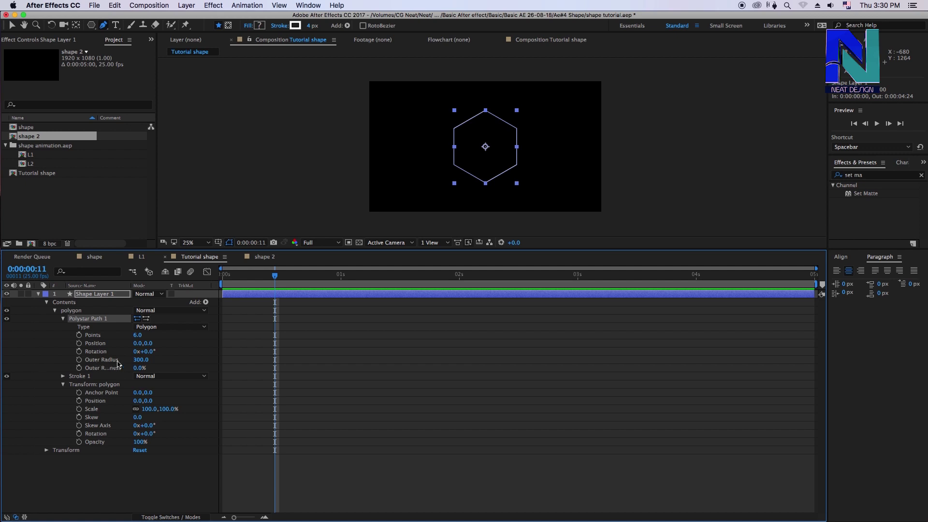
pyautogui.click(63, 319)
# Add Trim Paths to the hexagon layer's contents
pyautogui.click(62, 335)
pyautogui.moveTo(275, 275); pyautogui.dragTo(223, 275)
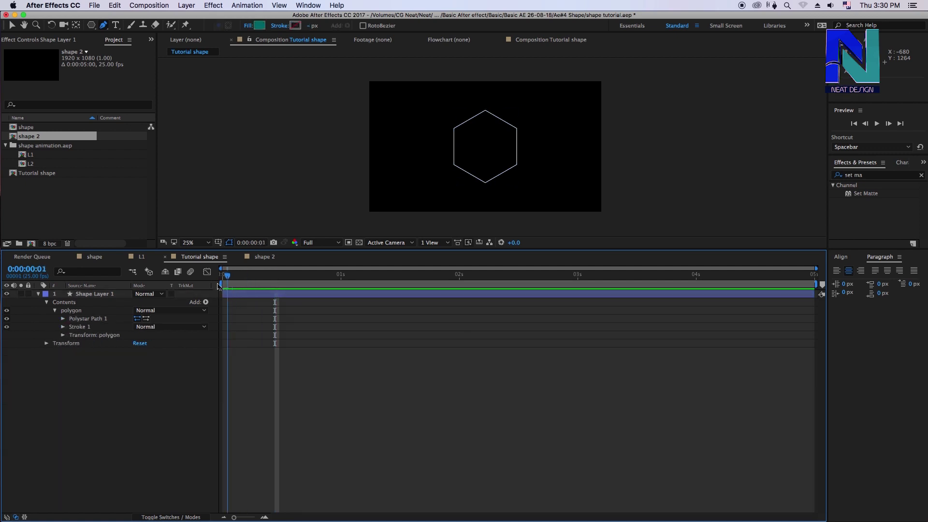
pyautogui.press('.')
pyautogui.press('.')
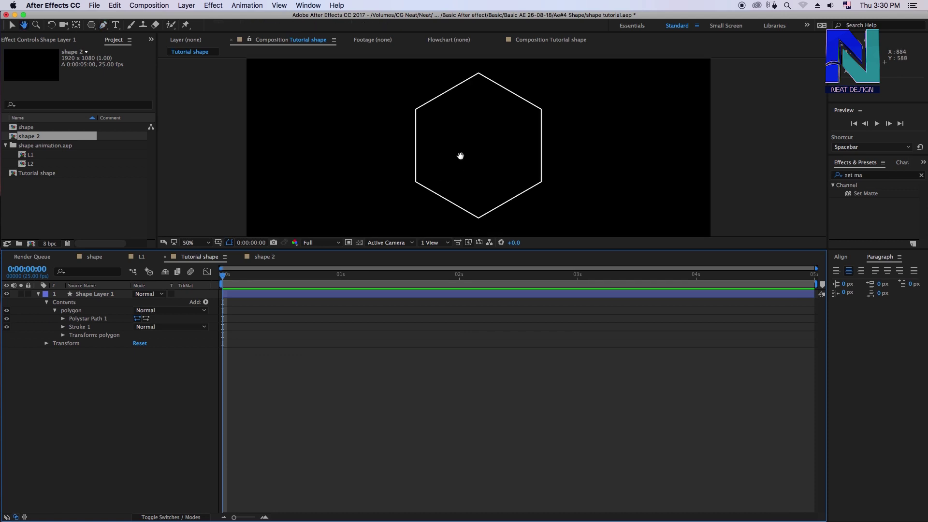
pyautogui.click(462, 155)
pyautogui.click(79, 327)
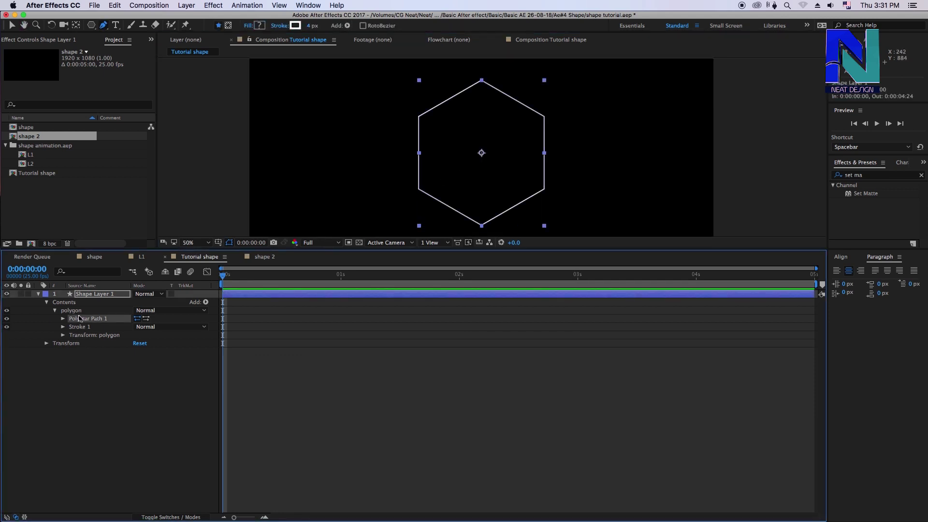
pyautogui.click(75, 311)
pyautogui.click(68, 303)
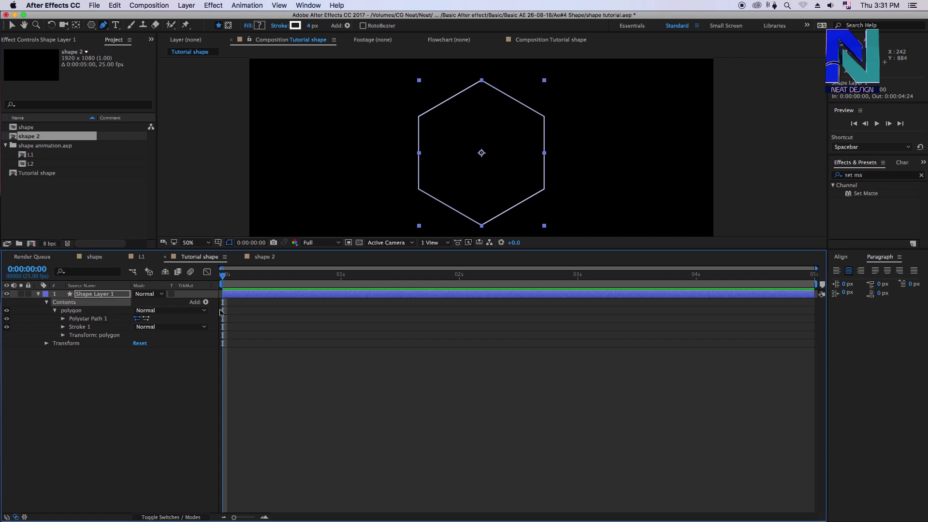
pyautogui.click(205, 302)
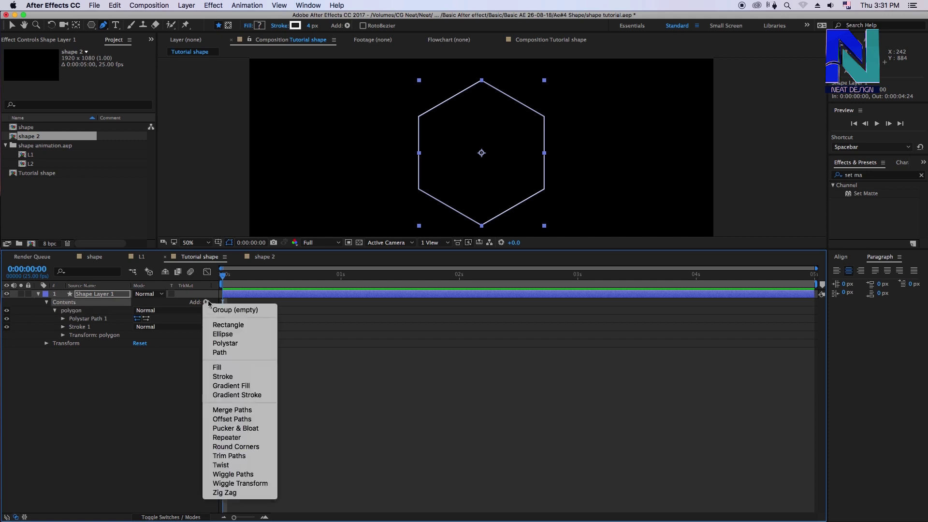
pyautogui.click(241, 460)
# Scrub the Trim Paths Start value up so the hexagon stroke is trimmed away
pyautogui.click(345, 409)
pyautogui.click(77, 343)
pyautogui.click(54, 343)
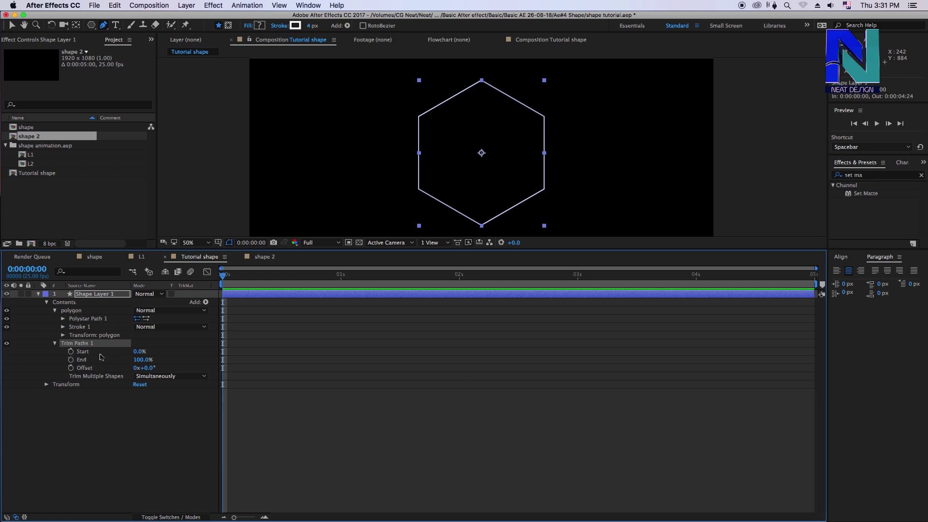
pyautogui.click(139, 351)
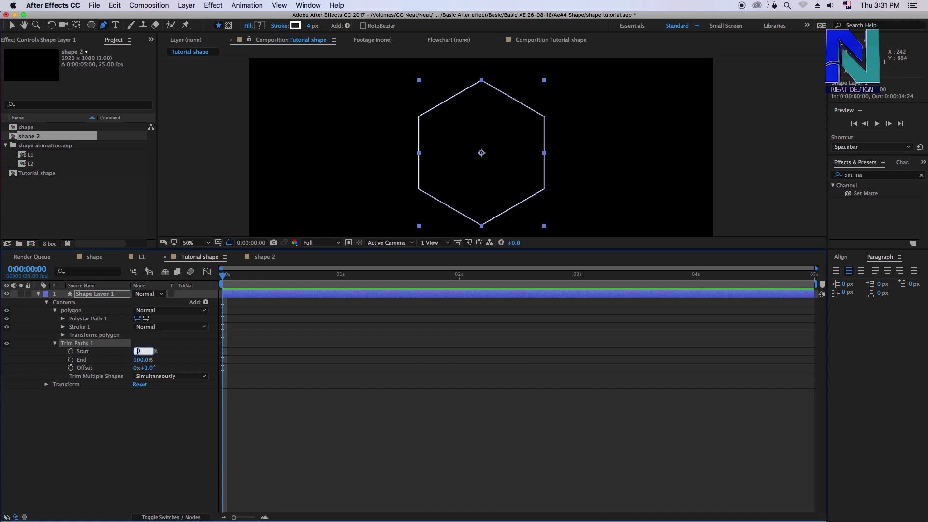
pyautogui.click(148, 406)
pyautogui.moveTo(139, 351); pyautogui.dragTo(184, 351)
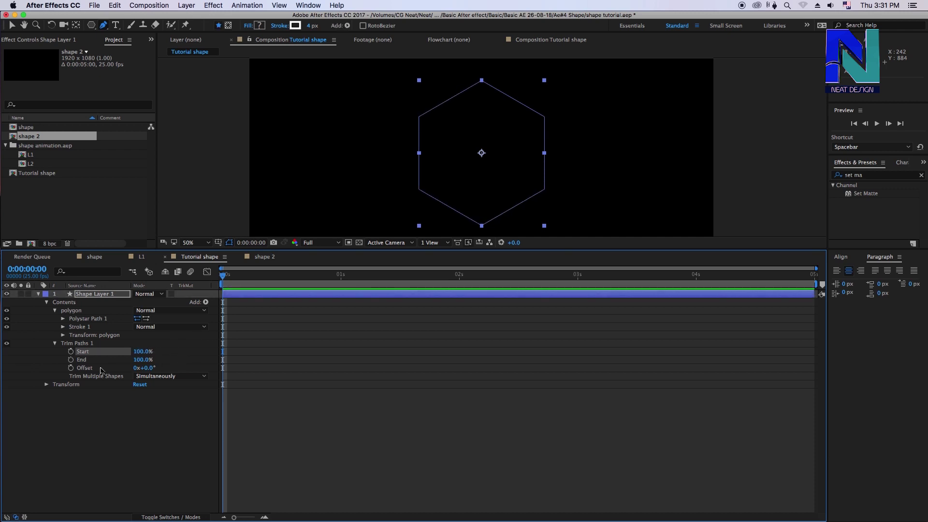
# Keyframe Start at 100% at 0 s and 0% at 1 s, then select both keyframes
pyautogui.click(71, 352)
pyautogui.click(341, 276)
pyautogui.click(142, 351)
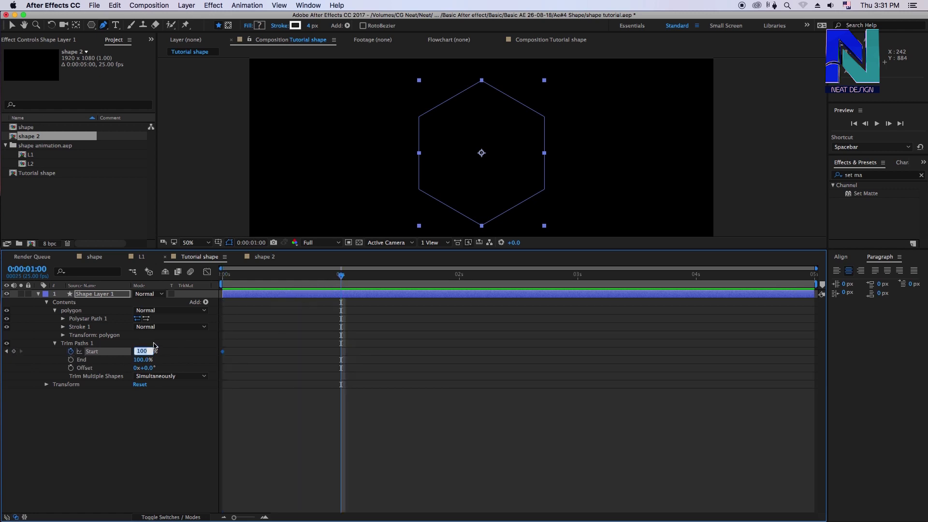
pyautogui.write('0')
pyautogui.press('Return')
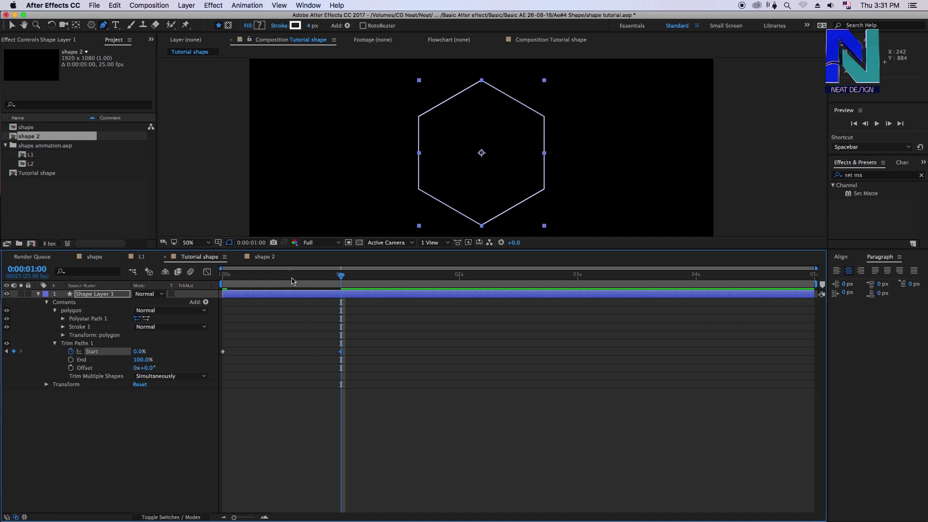
pyautogui.press('Home')
pyautogui.moveTo(384, 341); pyautogui.dragTo(212, 375)
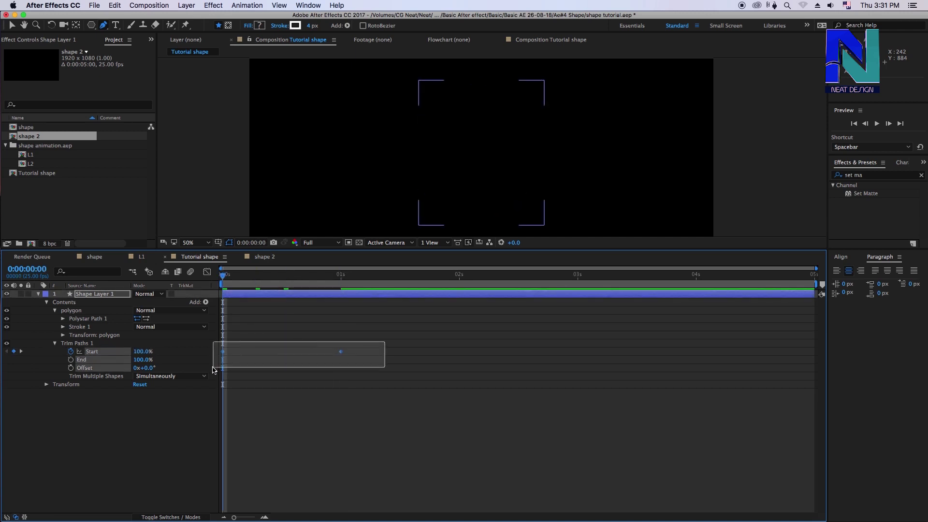
# Preview the hexagon drawing on and check the partial stroke at frame 6
pyautogui.click(483, 430)
pyautogui.press('space')
pyautogui.moveTo(289, 289); pyautogui.dragTo(217, 298)
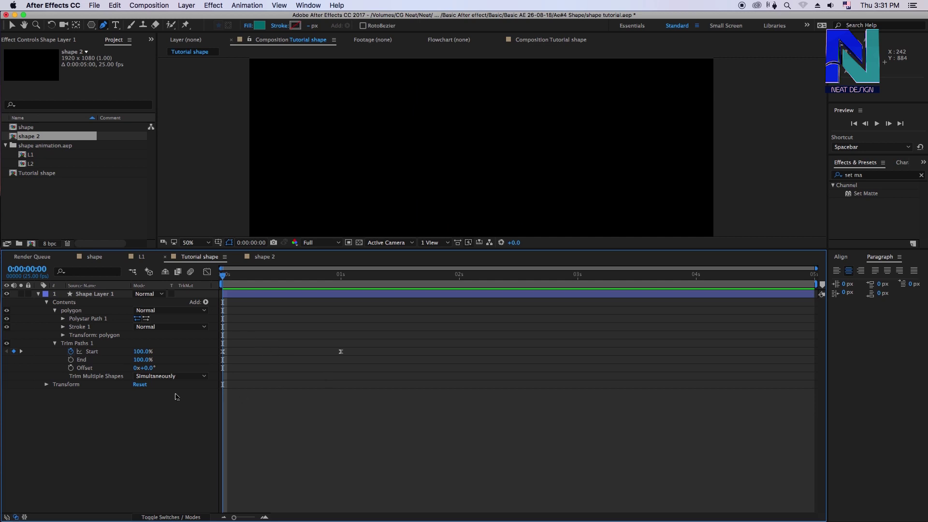
# Keyframe Trim Paths Offset from 0° at 0 s to 70° at 1 s
pyautogui.click(71, 368)
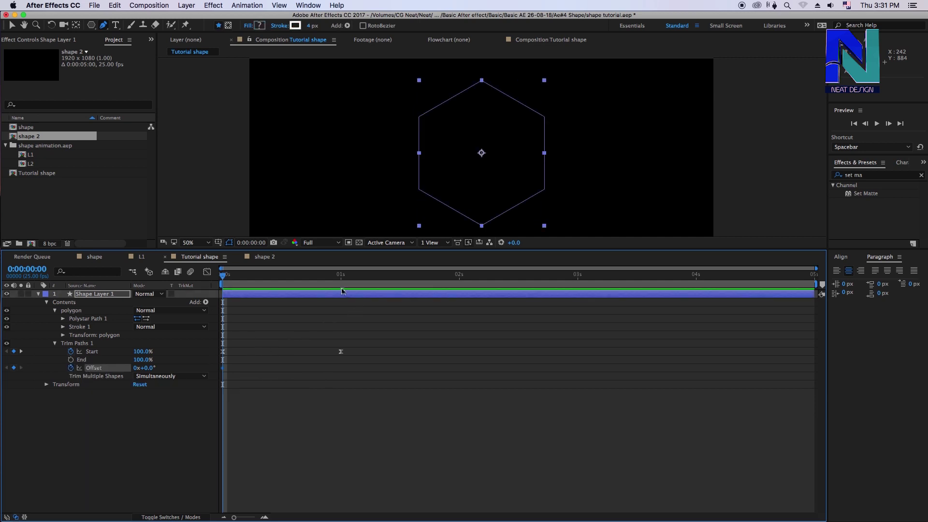
pyautogui.moveTo(334, 279); pyautogui.dragTo(341, 275)
pyautogui.click(158, 369)
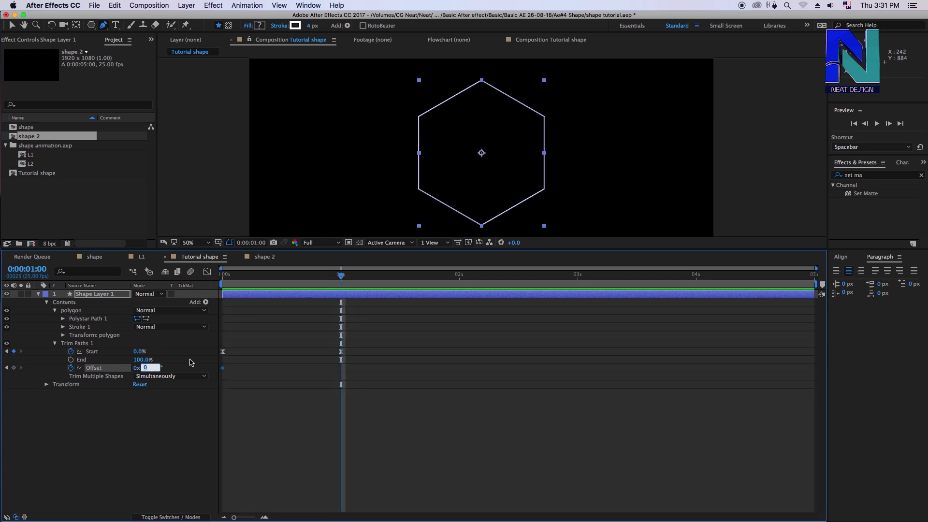
pyautogui.write('0')
pyautogui.press('Return')
pyautogui.moveTo(375, 363); pyautogui.dragTo(211, 380)
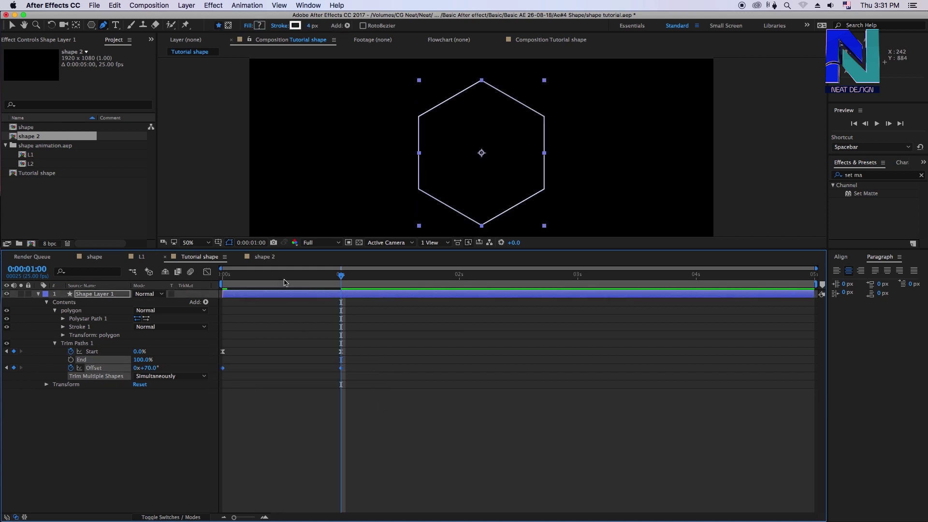
# Preview the draw-on from 0 s with the offset twist
pyautogui.moveTo(259, 283); pyautogui.dragTo(222, 283)
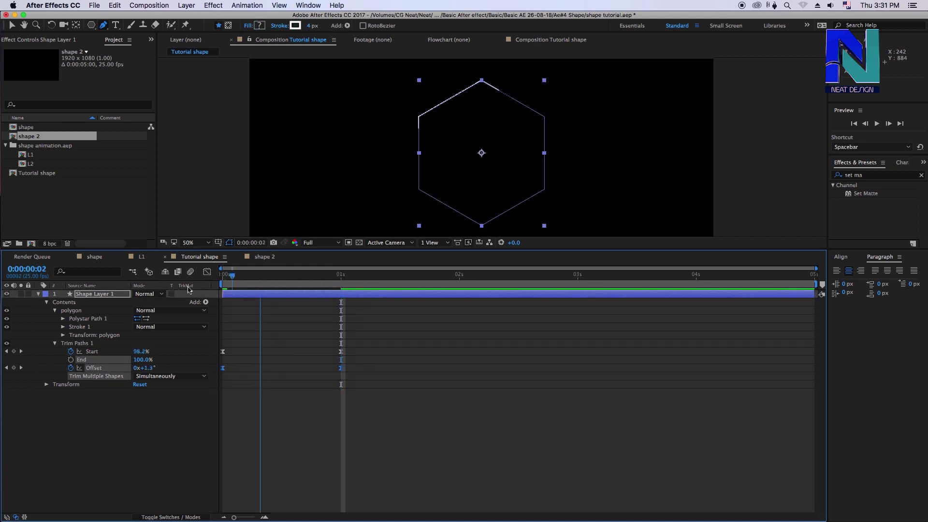
pyautogui.press('space')
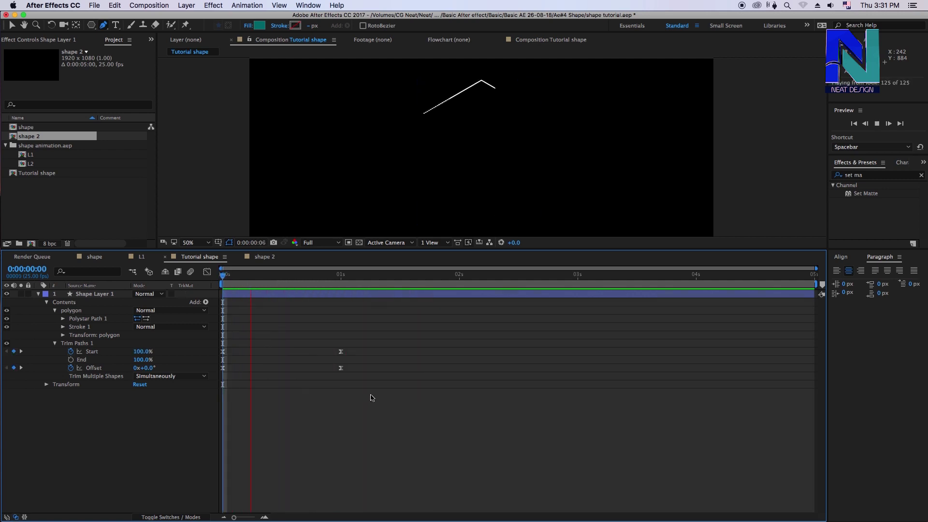
pyautogui.press('space')
# Rename the hexagon shape layer to 'polygon 1'
pyautogui.click(38, 297)
pyautogui.click(96, 294)
pyautogui.click(145, 339)
pyautogui.click(97, 294)
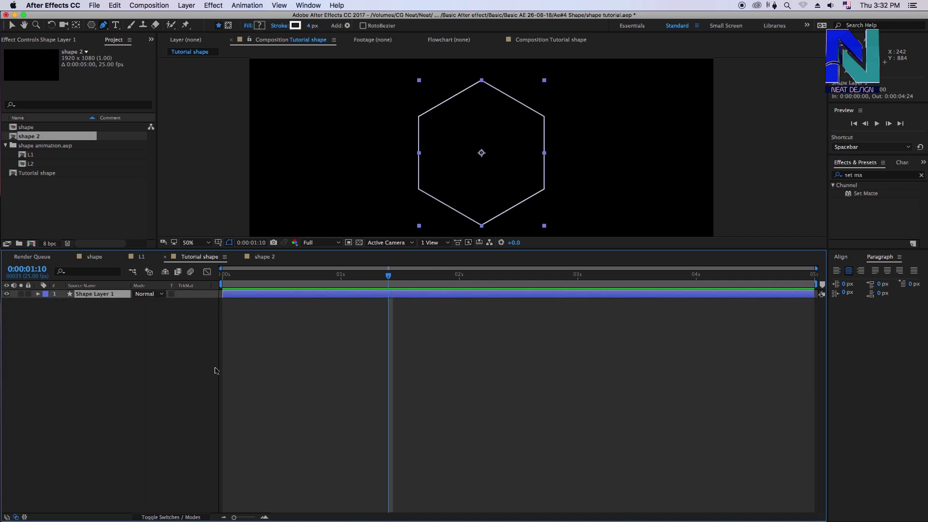
pyautogui.press('Return')
pyautogui.write('polygon')
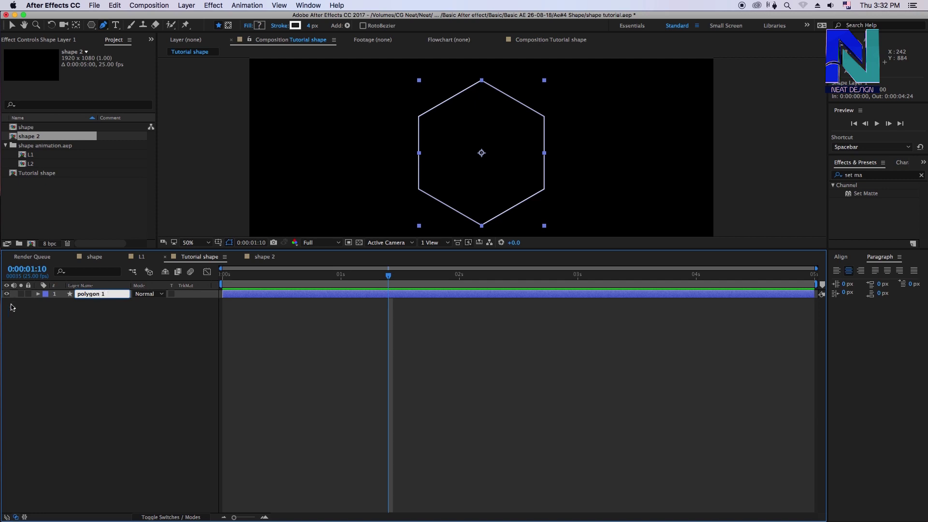
pyautogui.click(109, 320)
# Duplicate polygon 1 with Ctrl+D, creating the 'polygon 2' layer
pyautogui.click(114, 295)
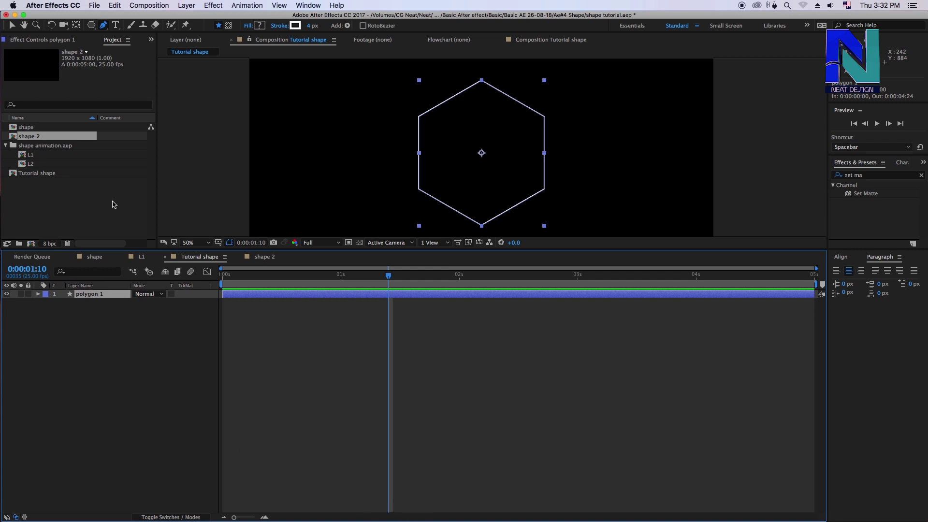
pyautogui.press(',')
pyautogui.click(92, 325)
pyautogui.click(103, 296)
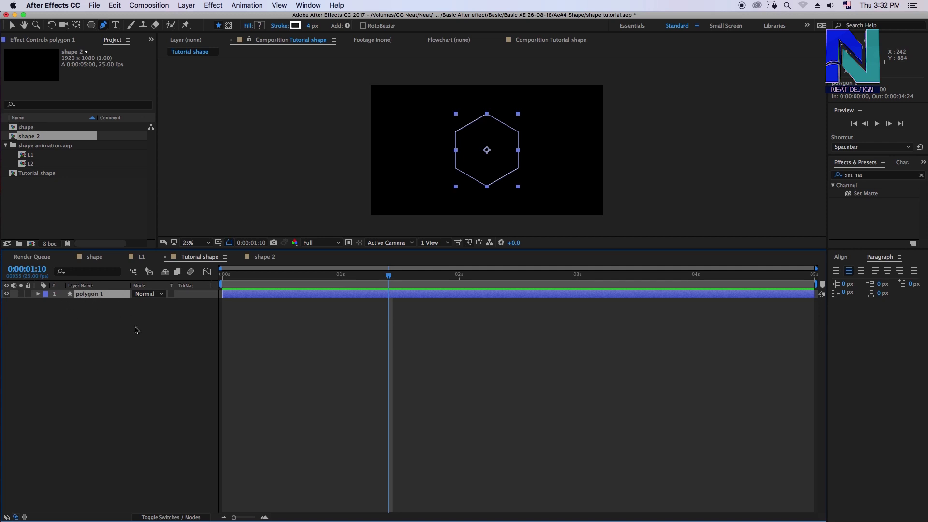
pyautogui.hotkey('ctrl', 'd')
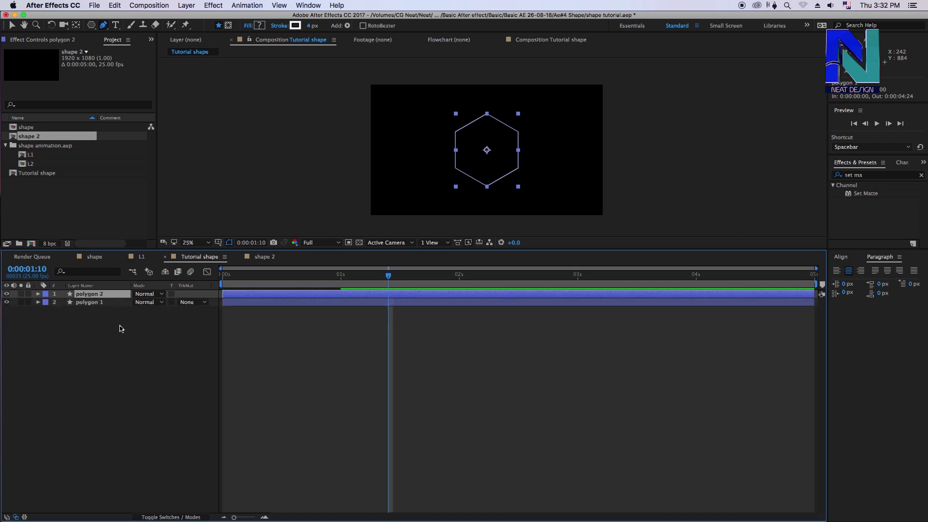
pyautogui.press('.')
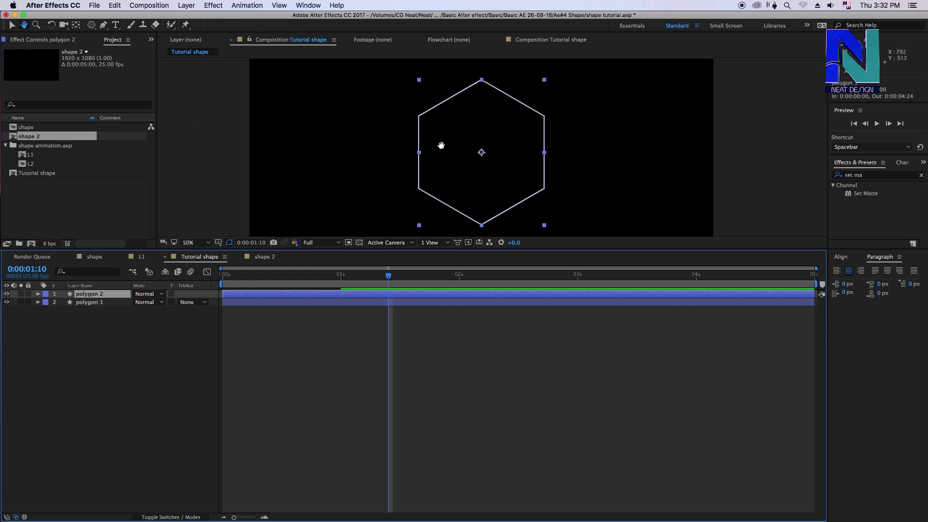
# Preview the animation, then reveal polygon 2's Polystar Path 1 settings
pyautogui.click(280, 292)
pyautogui.press('space')
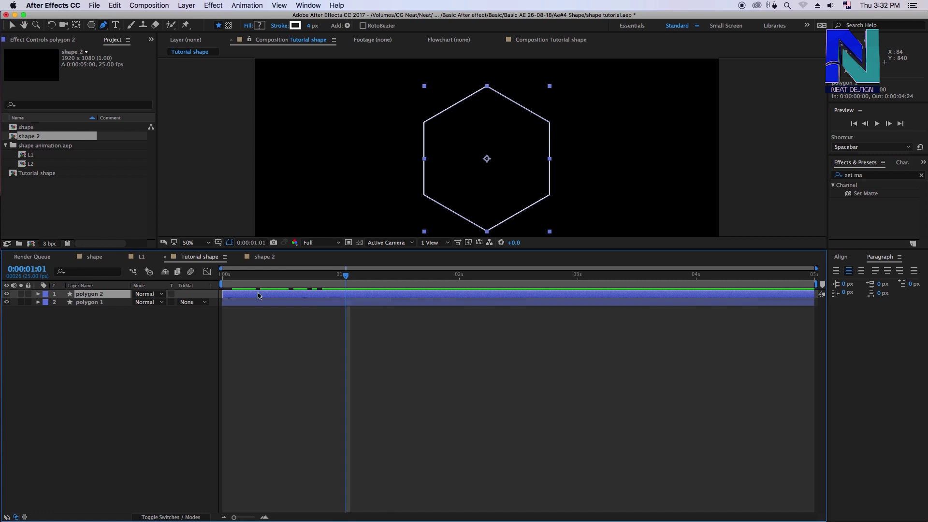
pyautogui.click(39, 294)
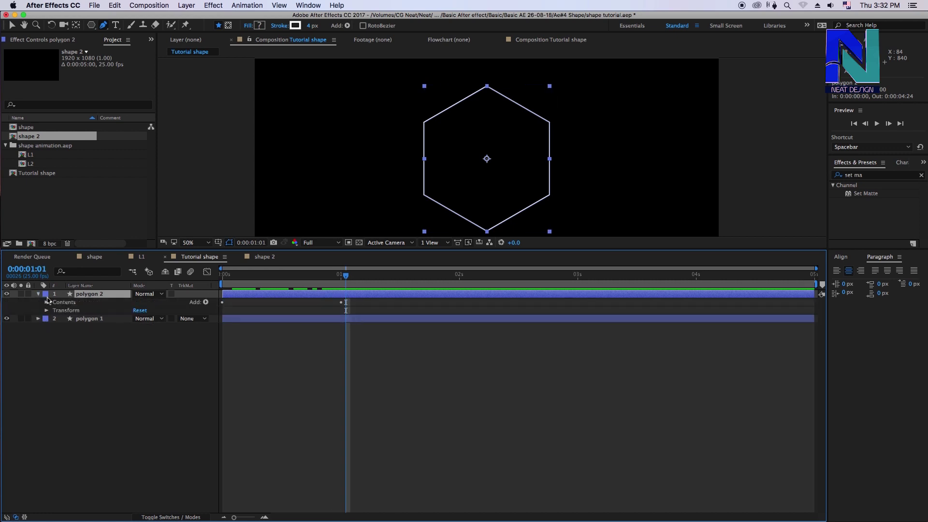
pyautogui.click(68, 314)
pyautogui.click(65, 303)
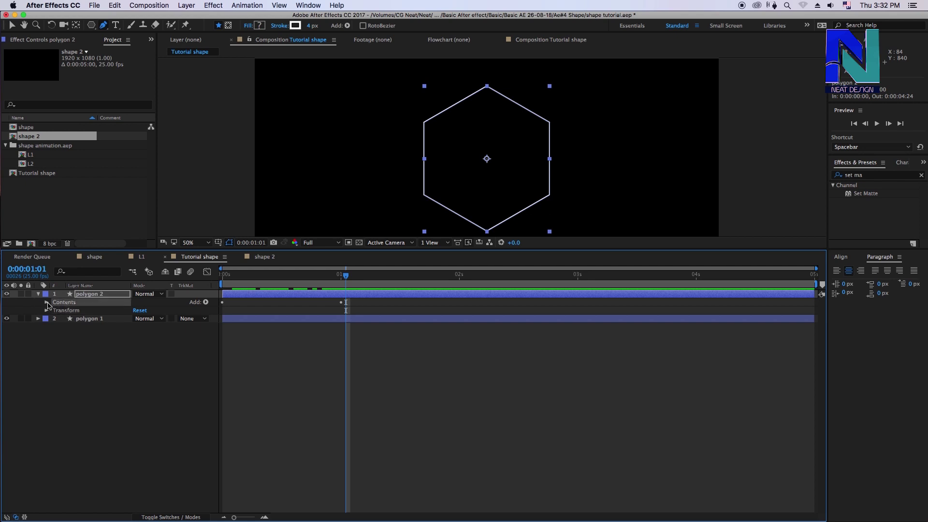
pyautogui.click(47, 302)
pyautogui.click(67, 318)
pyautogui.click(66, 312)
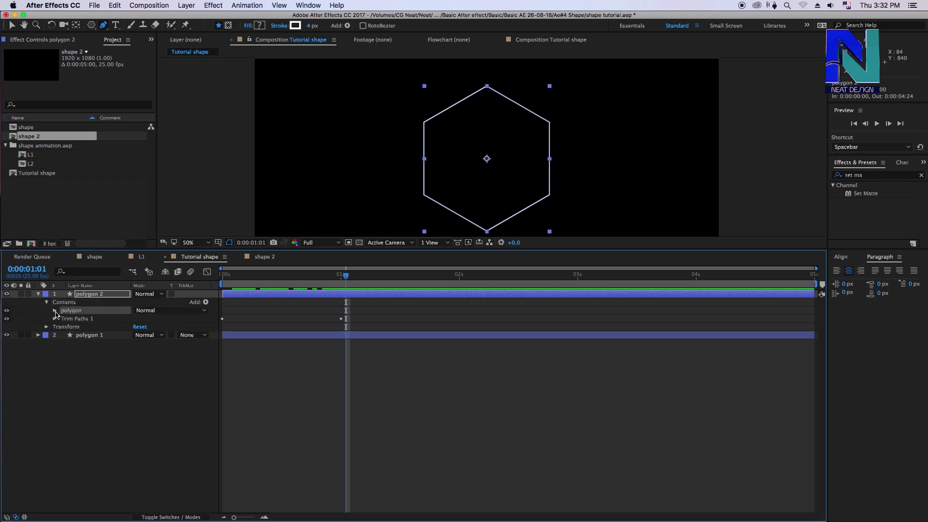
pyautogui.click(55, 311)
pyautogui.click(64, 320)
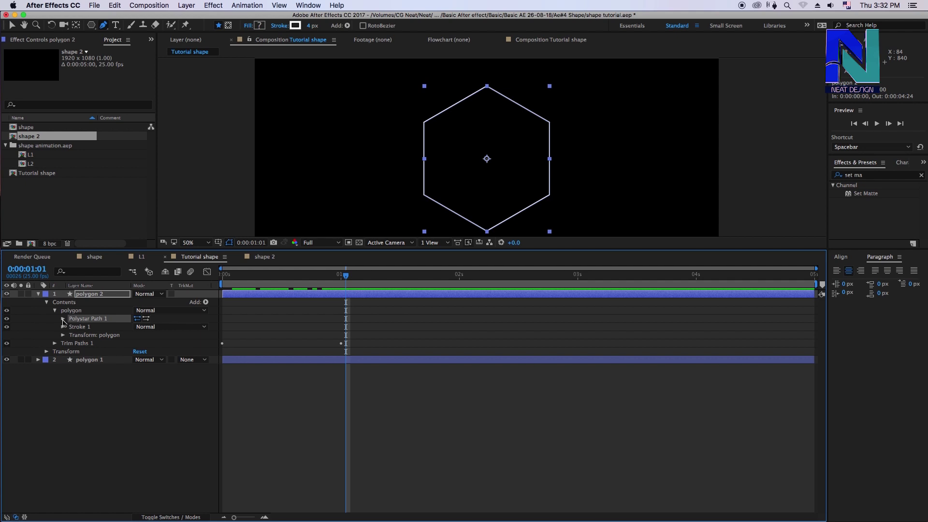
pyautogui.click(62, 320)
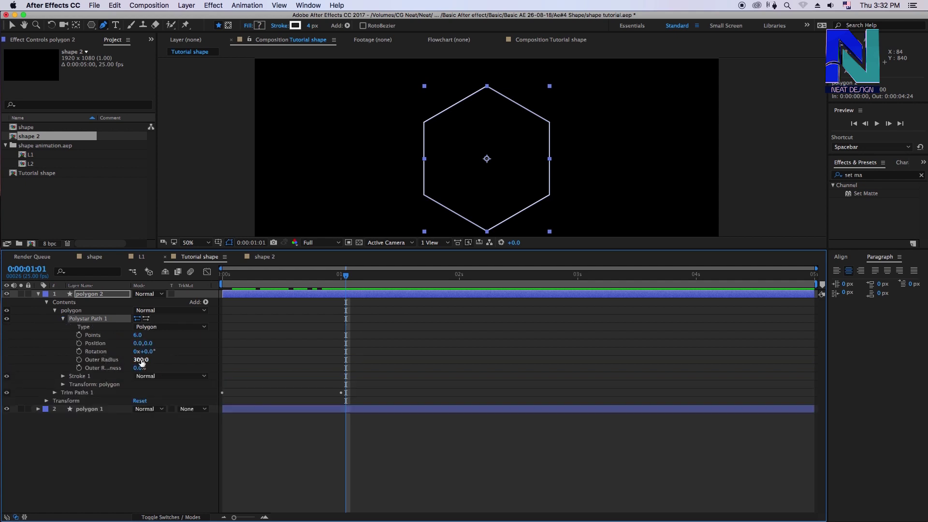
# Set polygon 2's Outer Radius to 280
pyautogui.moveTo(141, 361); pyautogui.dragTo(135, 359)
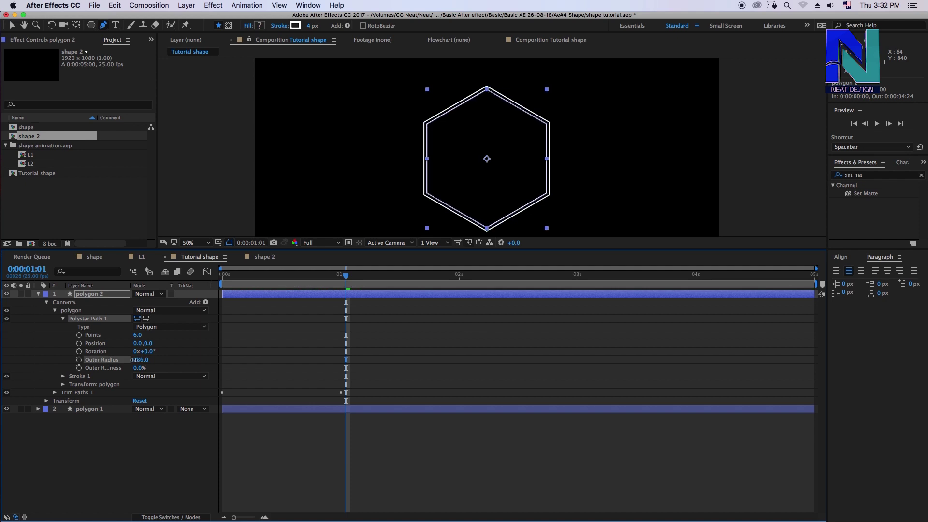
pyautogui.click(137, 359)
pyautogui.write('2')
pyautogui.press('Return')
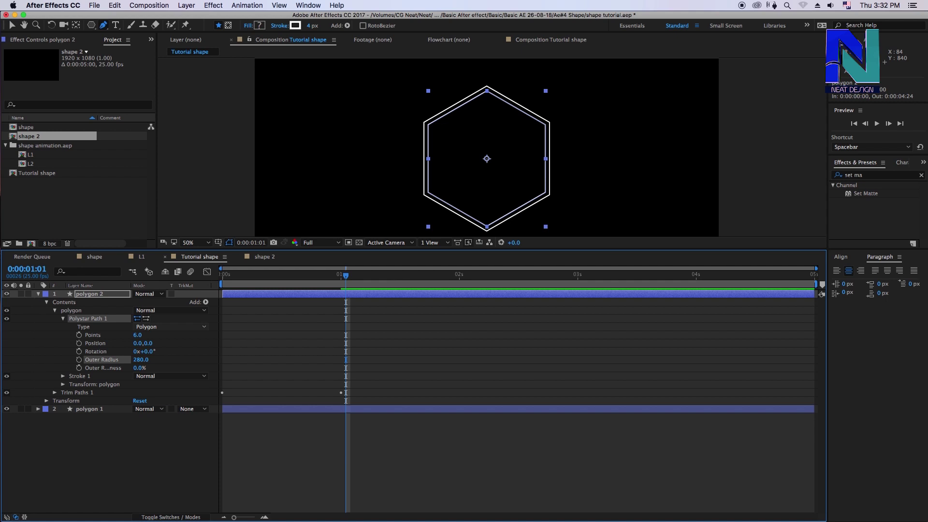
pyautogui.click(395, 374)
# Preview the nested hexagons and show only polygon 2's keyframed properties
pyautogui.press('space')
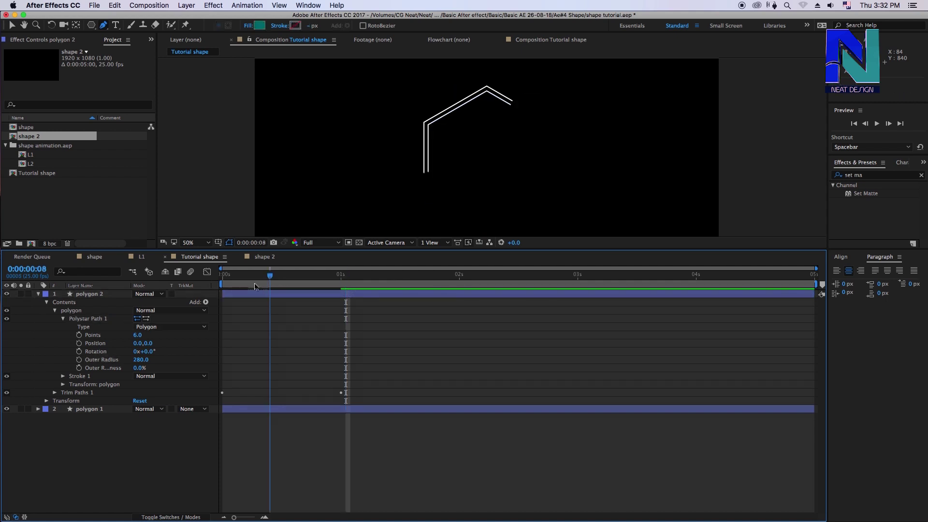
pyautogui.press('space')
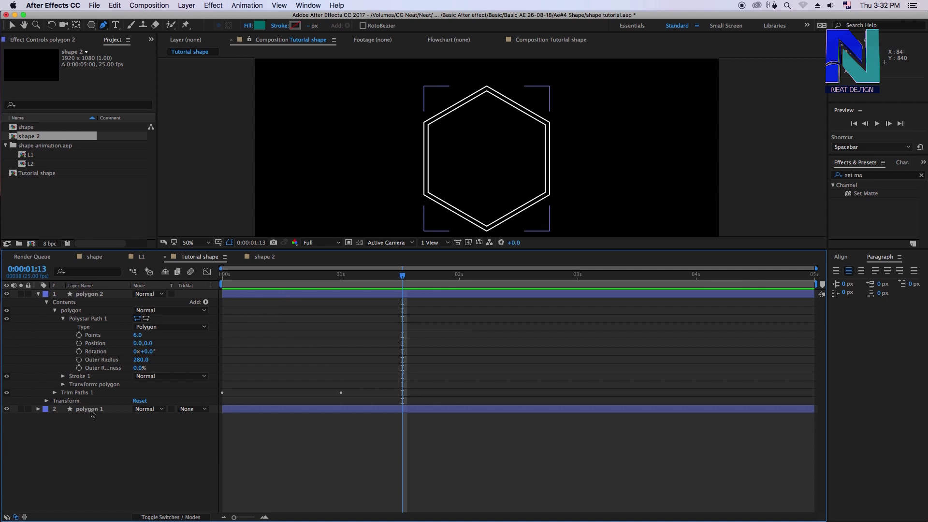
pyautogui.click(89, 319)
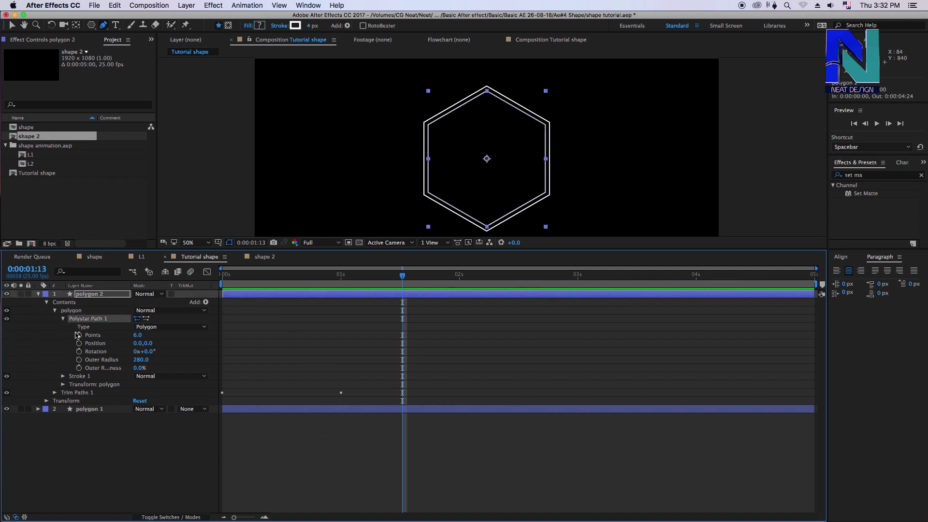
pyautogui.click(62, 319)
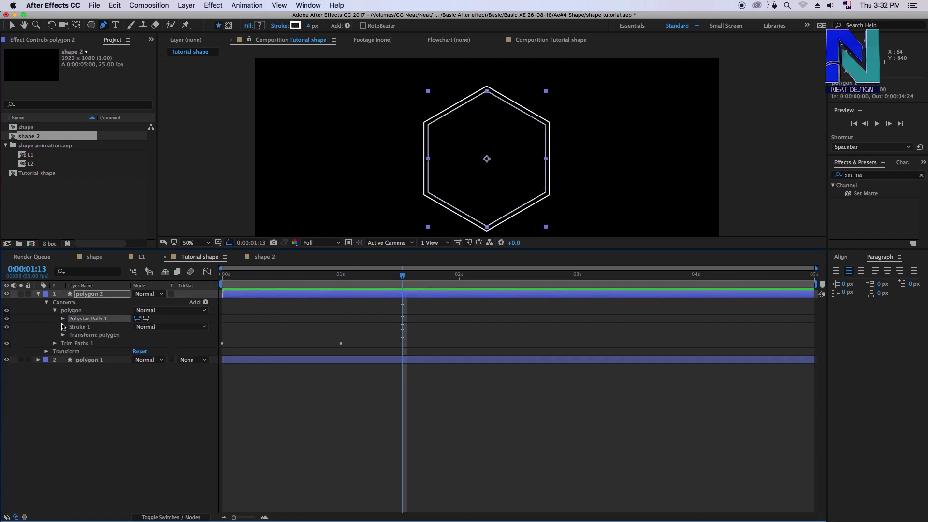
pyautogui.click(83, 329)
pyautogui.click(94, 294)
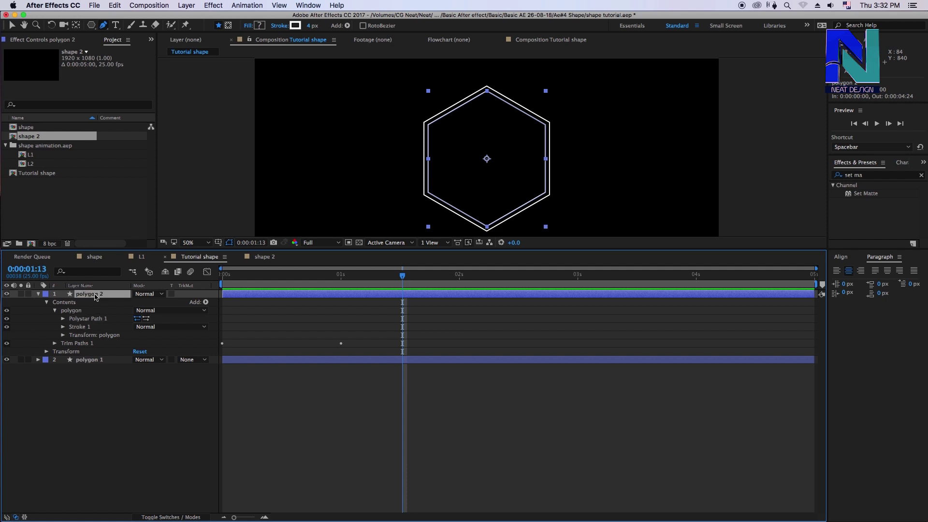
pyautogui.press('u')
# Change polygon 2's Offset keyframe at 1 s to −70°
pyautogui.moveTo(273, 285)
pyautogui.mouseDown()
pyautogui.moveTo(211, 289)
pyautogui.moveTo(341, 287)
pyautogui.mouseUp()
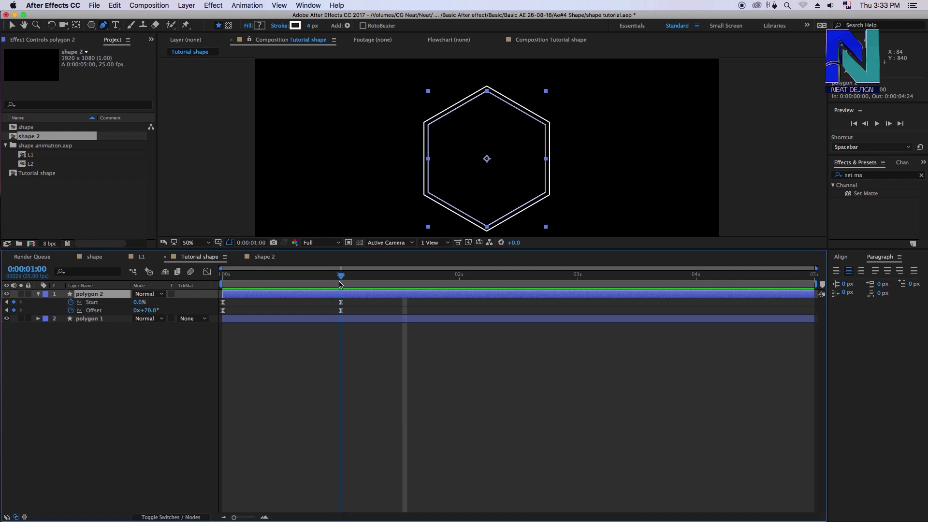
pyautogui.click(341, 311)
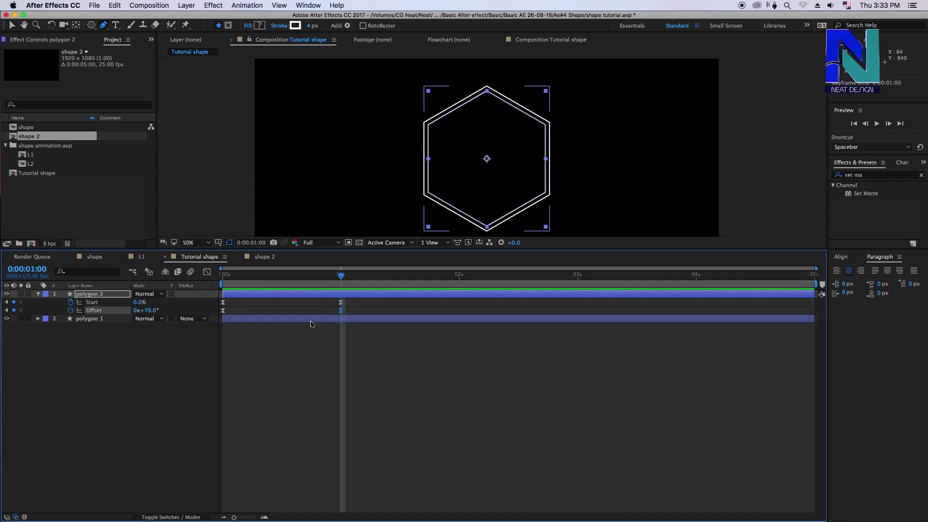
pyautogui.click(149, 310)
pyautogui.write('-70')
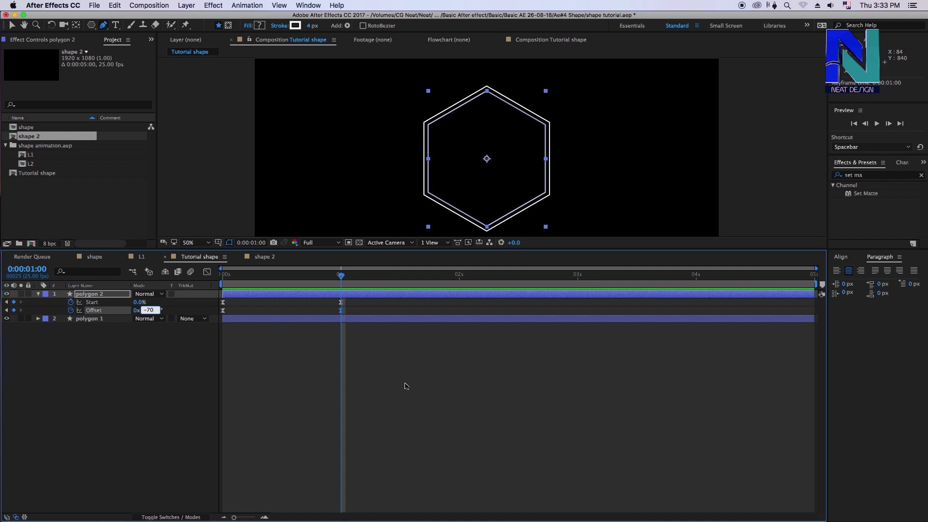
pyautogui.press('Return')
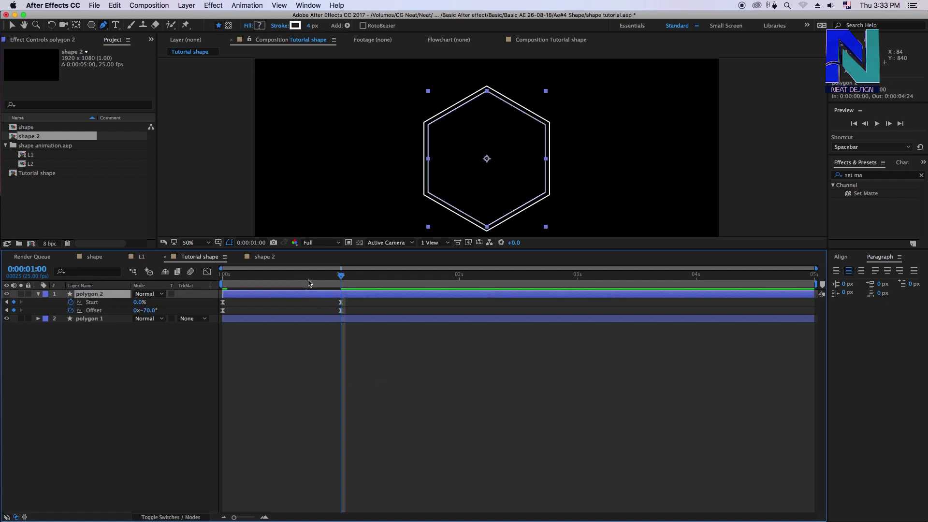
# Shift polygon 2's layer one frame later and preview the hexagons drawing on
pyautogui.press('space')
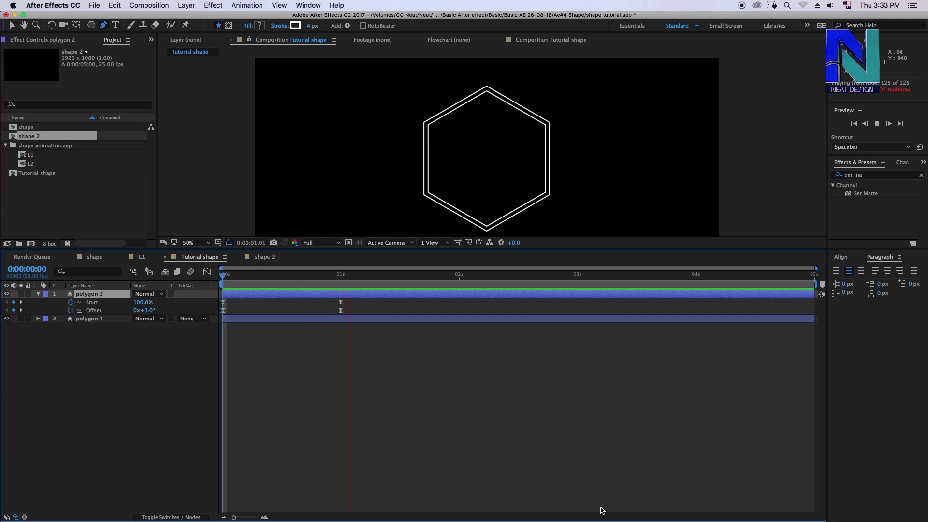
pyautogui.press('space')
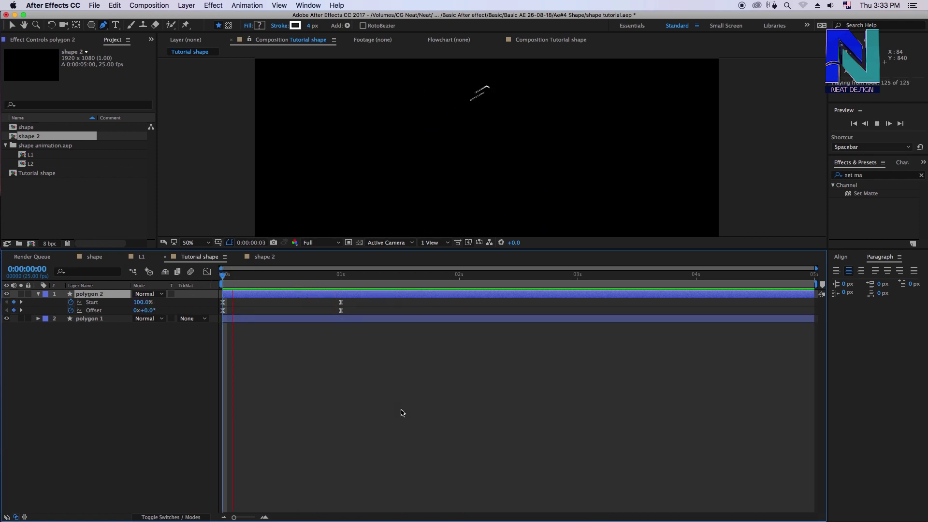
pyautogui.moveTo(241, 275); pyautogui.dragTo(222, 275)
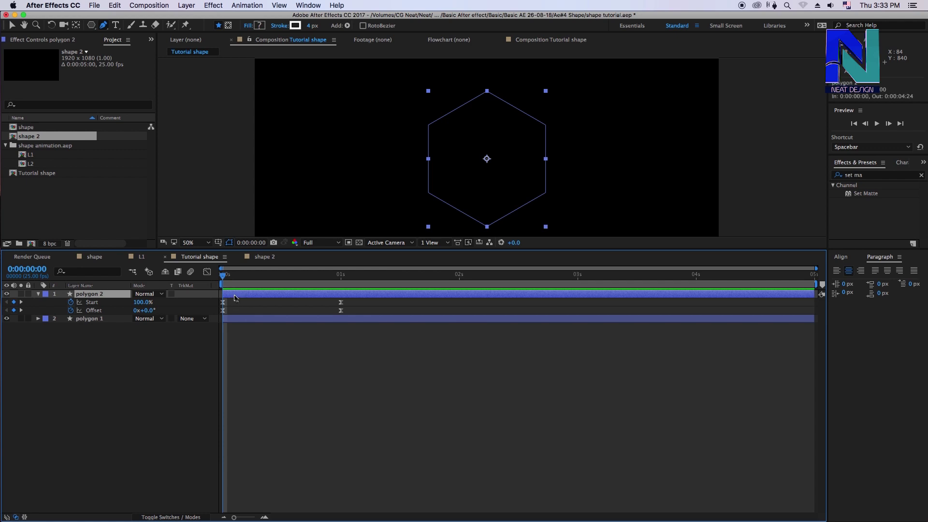
pyautogui.moveTo(234, 296); pyautogui.dragTo(243, 297)
pyautogui.click(311, 382)
pyautogui.press('space')
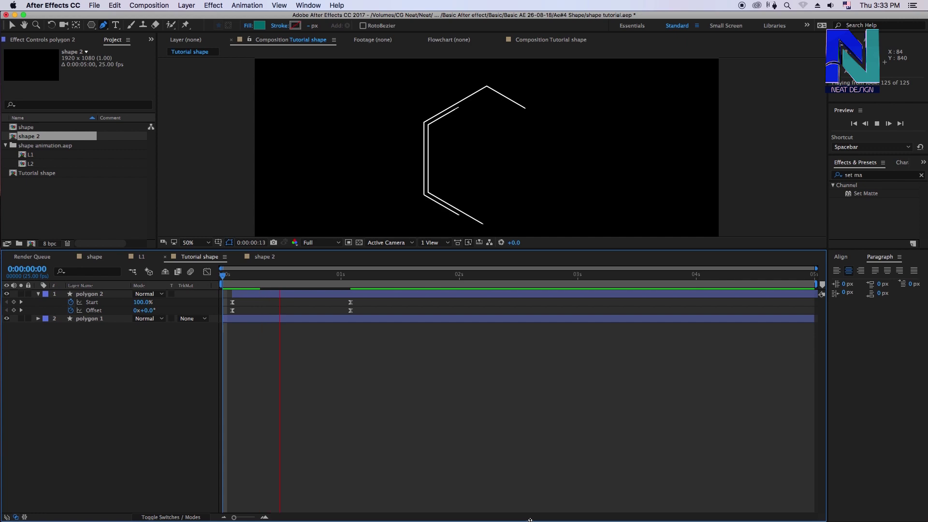
pyautogui.press('space')
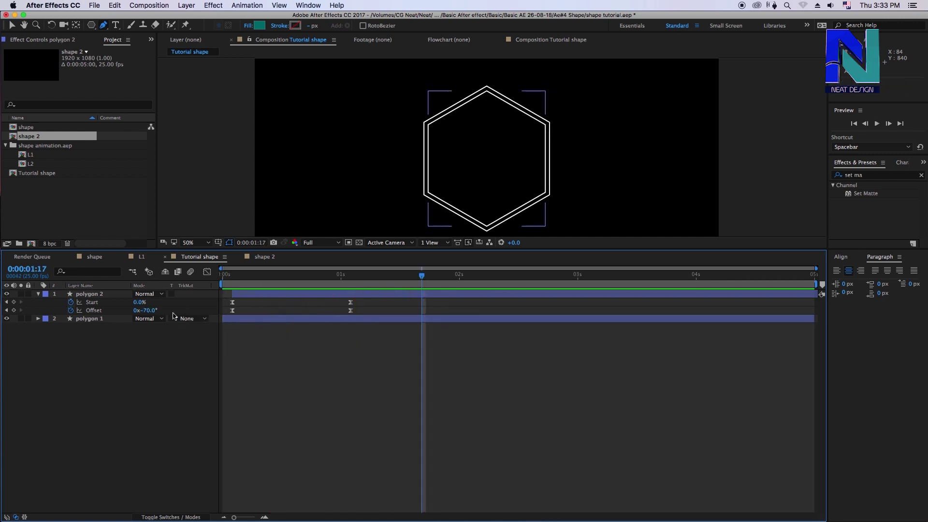
pyautogui.click(94, 321)
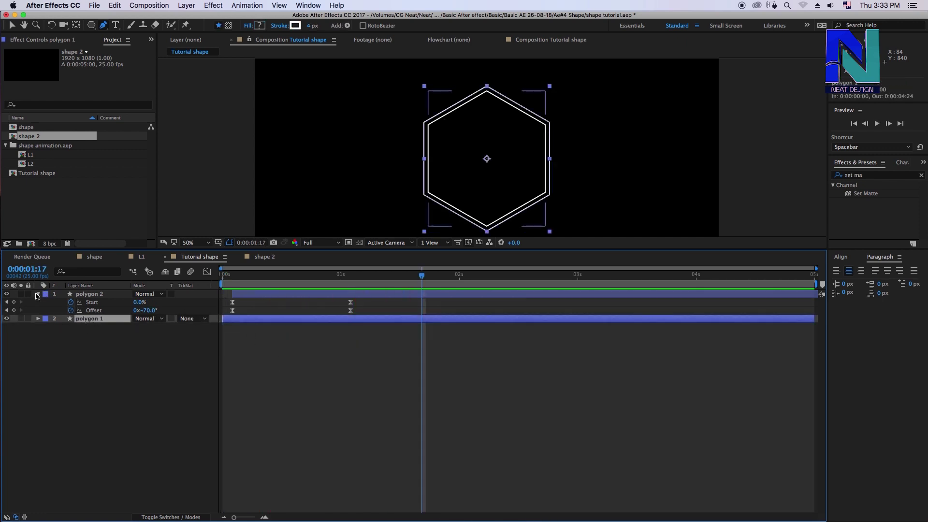
# Make polygon 1's outer hexagon stroke orange (DF7000)
pyautogui.press('u')
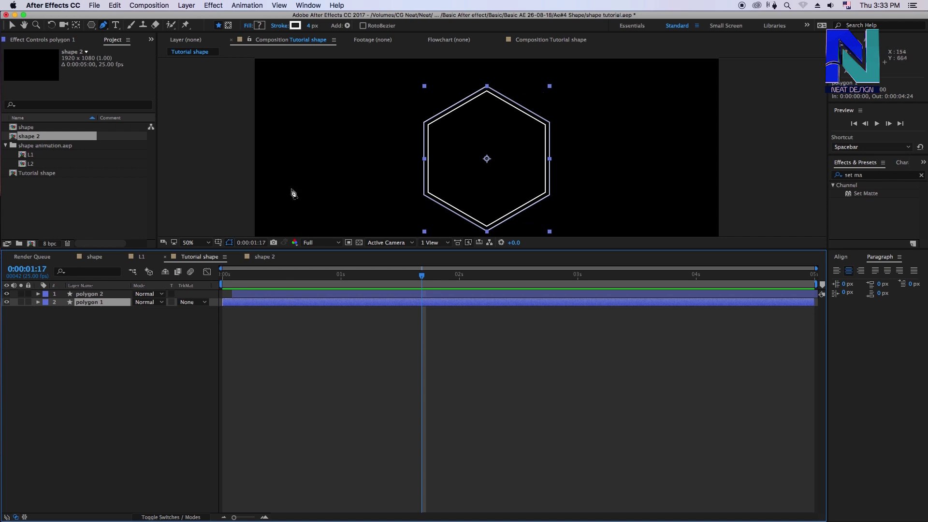
pyautogui.click(295, 26)
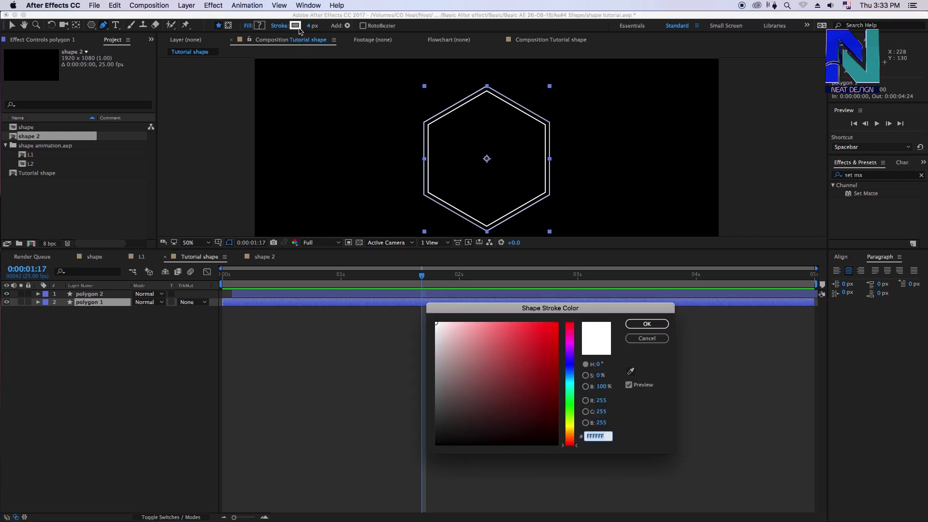
pyautogui.click(570, 428)
pyautogui.click(566, 439)
pyautogui.click(543, 378)
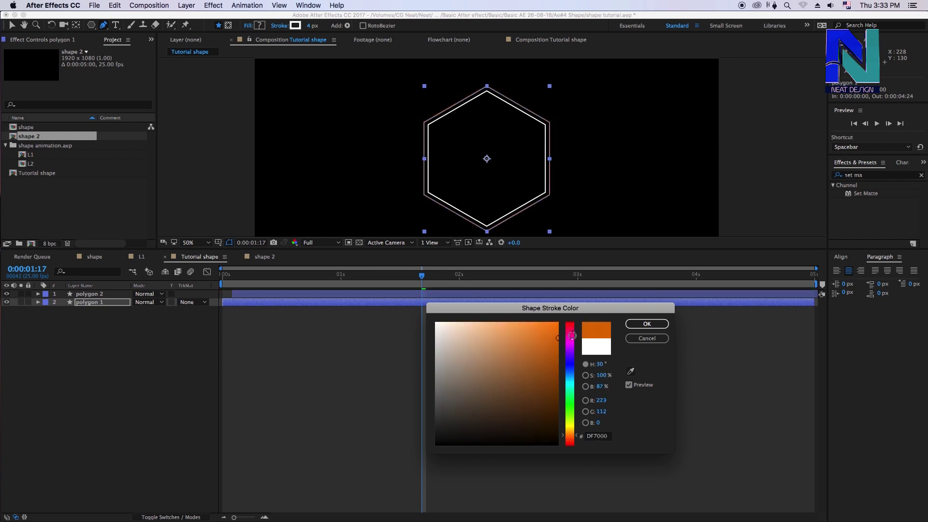
pyautogui.click(646, 324)
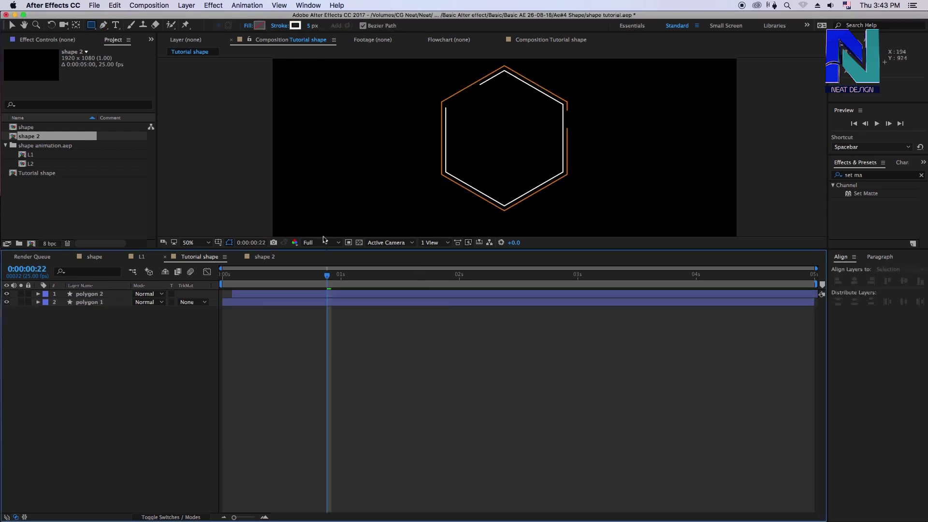
# Preview the white and orange hexagons drawing on from the start
pyautogui.press('Home')
pyautogui.press('space')
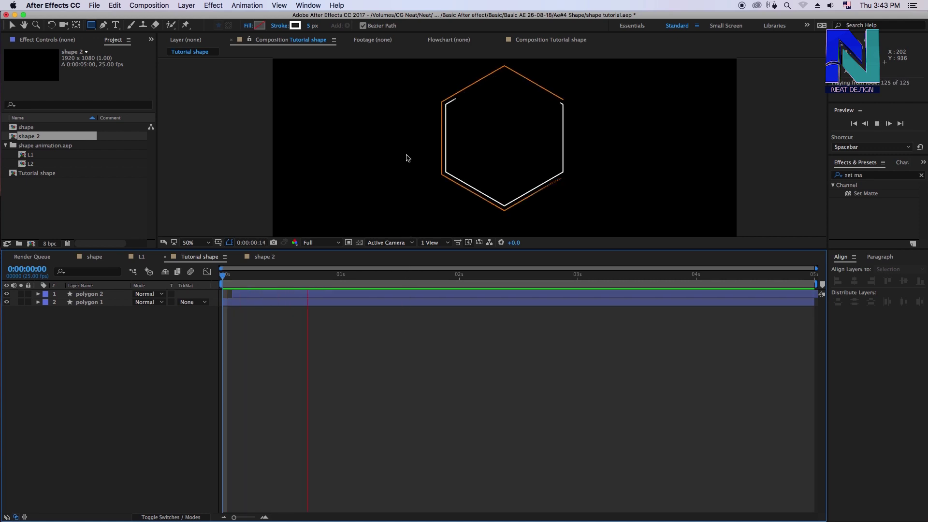
pyautogui.press('space')
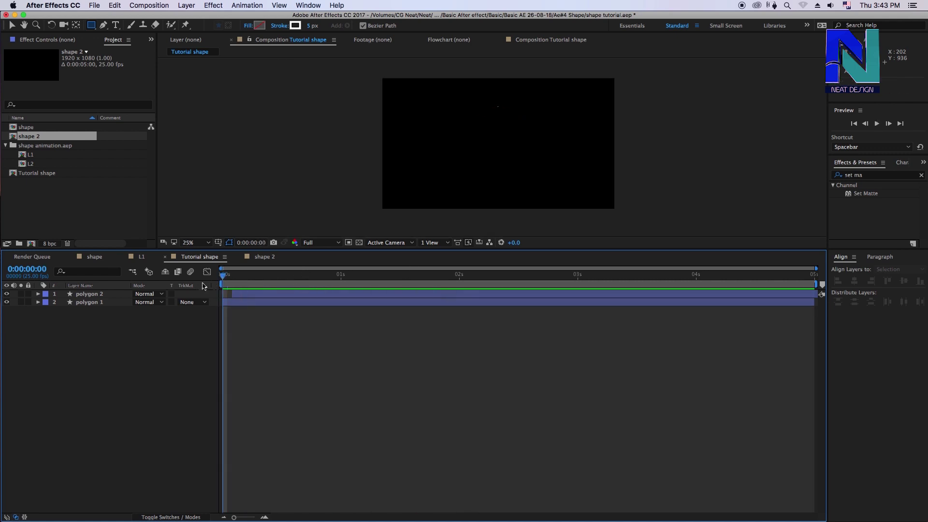
pyautogui.press('space')
pyautogui.press(',')
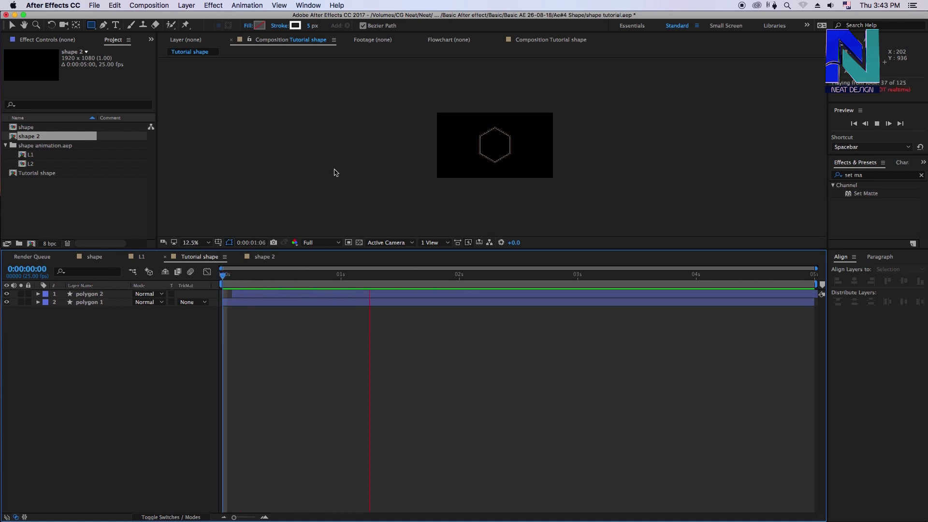
pyautogui.press('.')
pyautogui.press('.')
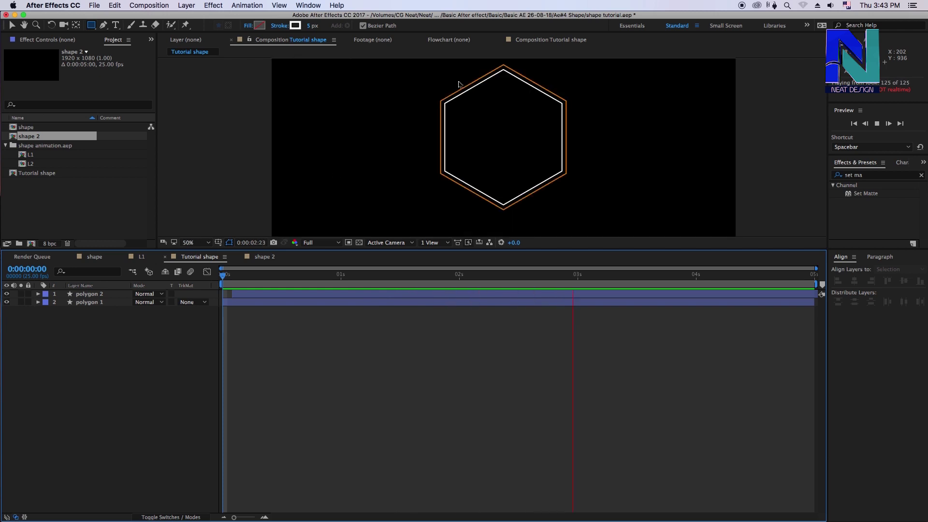
pyautogui.click(398, 277)
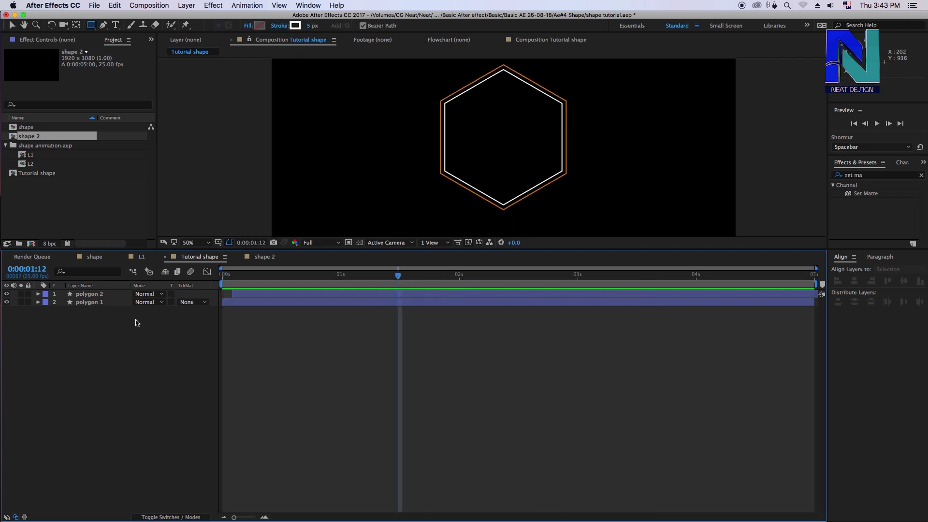
# Create a new empty shape layer, Shape Layer 1, and expand its properties
pyautogui.click(186, 5)
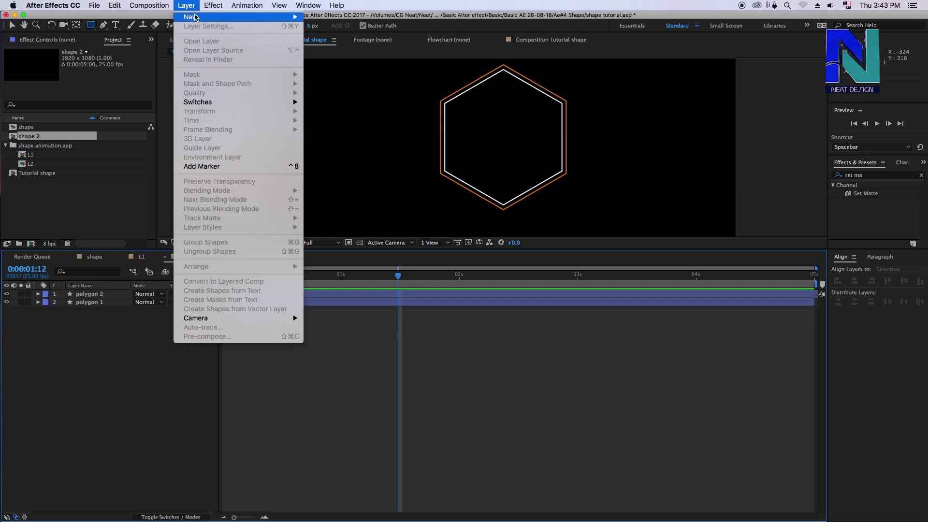
pyautogui.moveTo(270, 17)
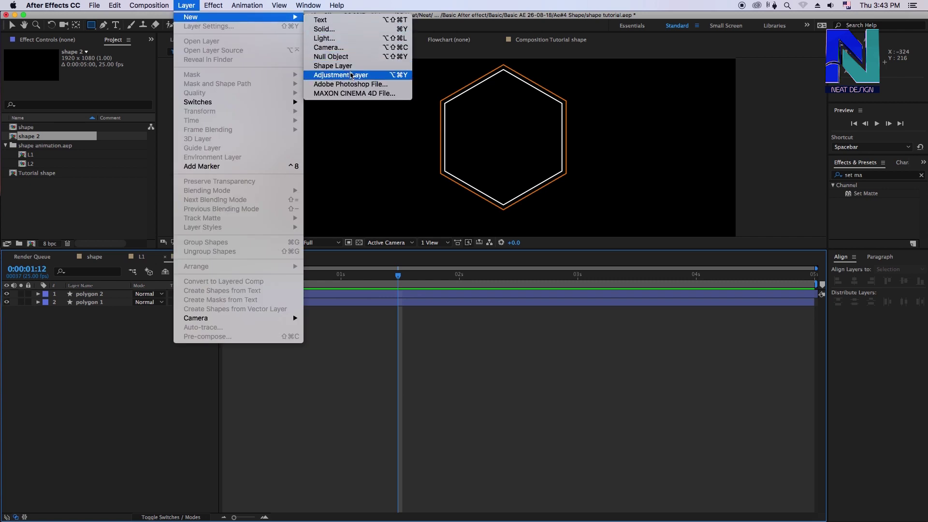
pyautogui.click(333, 66)
pyautogui.click(72, 366)
pyautogui.click(59, 295)
pyautogui.click(38, 294)
# Add Group 1 holding a 100×100 Rectangle Path to Shape Layer 1
pyautogui.click(206, 302)
pyautogui.click(228, 311)
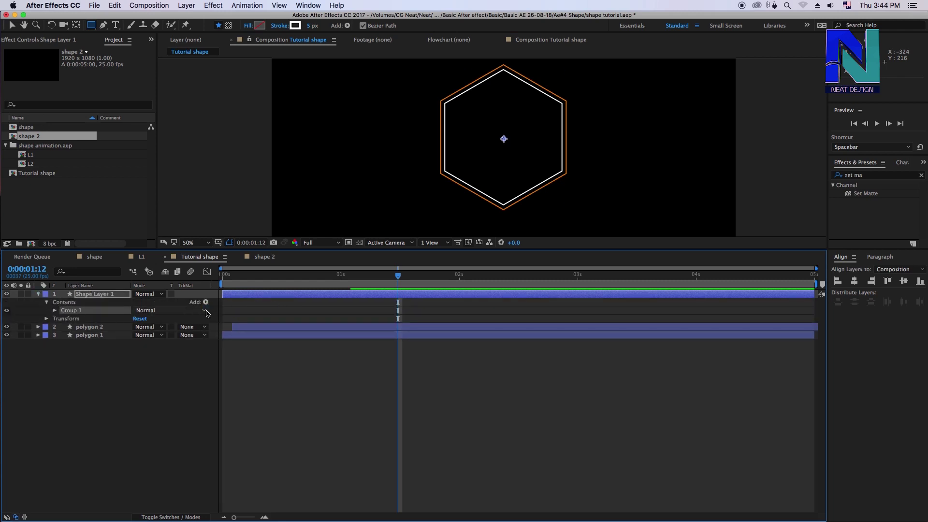
pyautogui.click(206, 302)
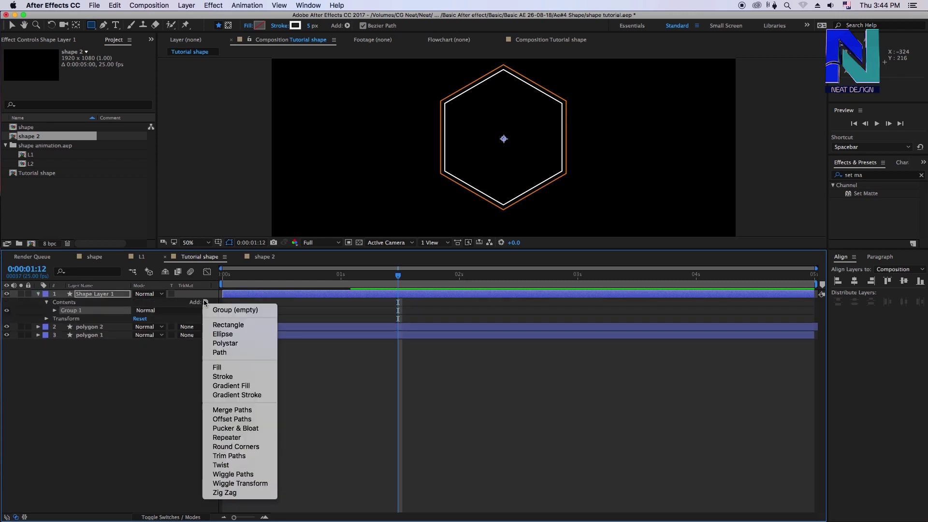
pyautogui.click(231, 324)
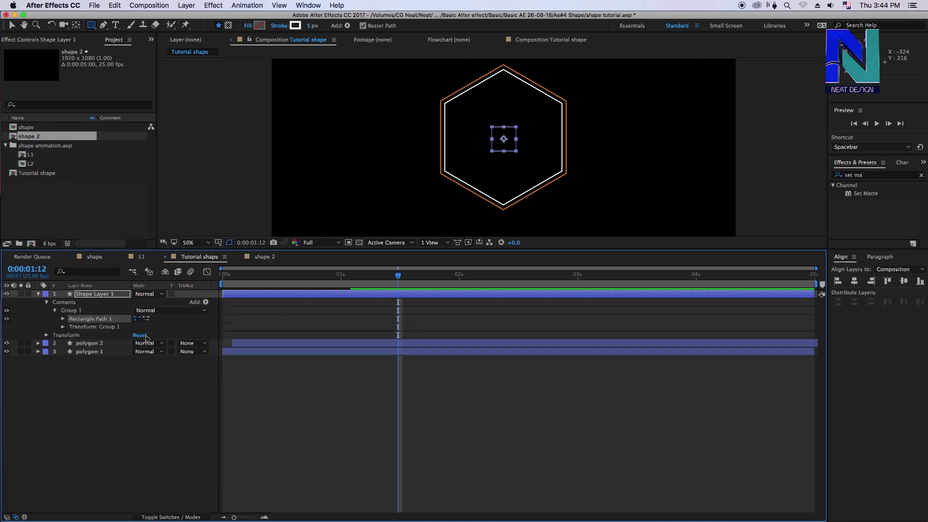
pyautogui.click(62, 319)
pyautogui.click(62, 319)
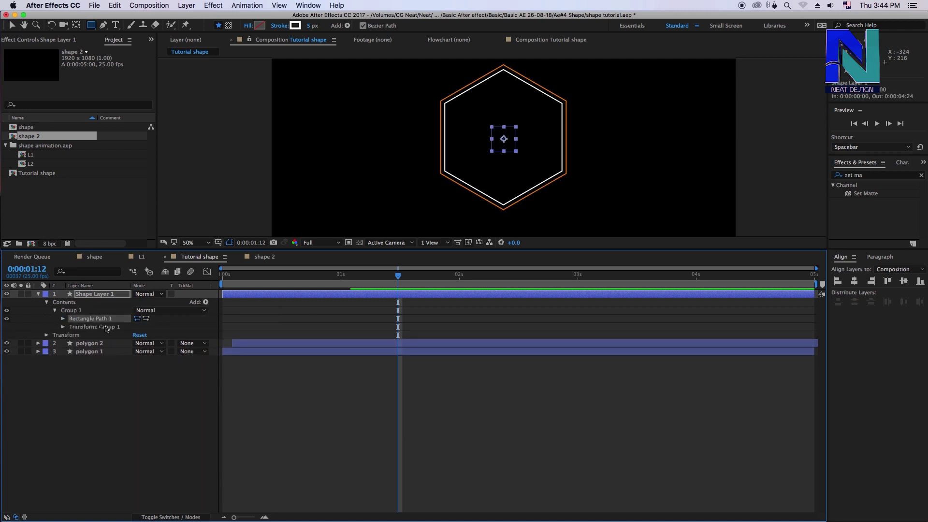
pyautogui.click(62, 319)
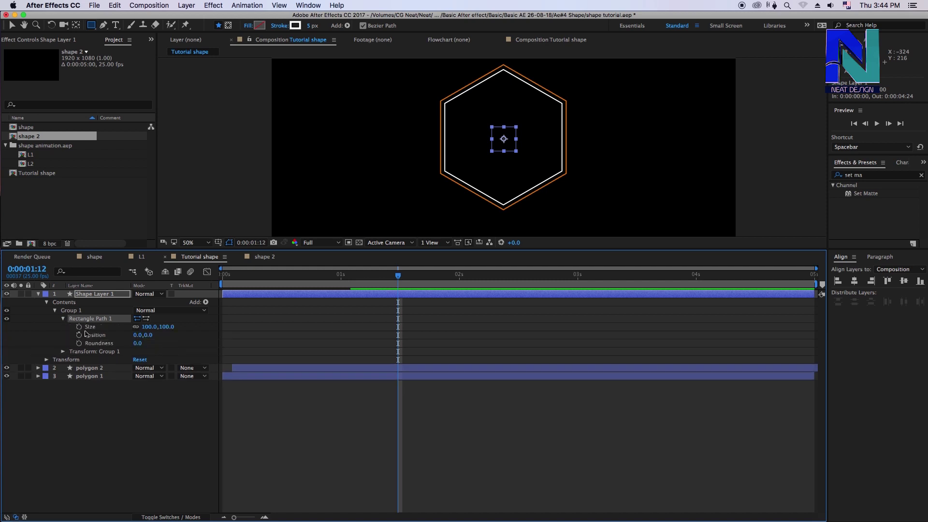
pyautogui.moveTo(144, 328); pyautogui.dragTo(199, 327)
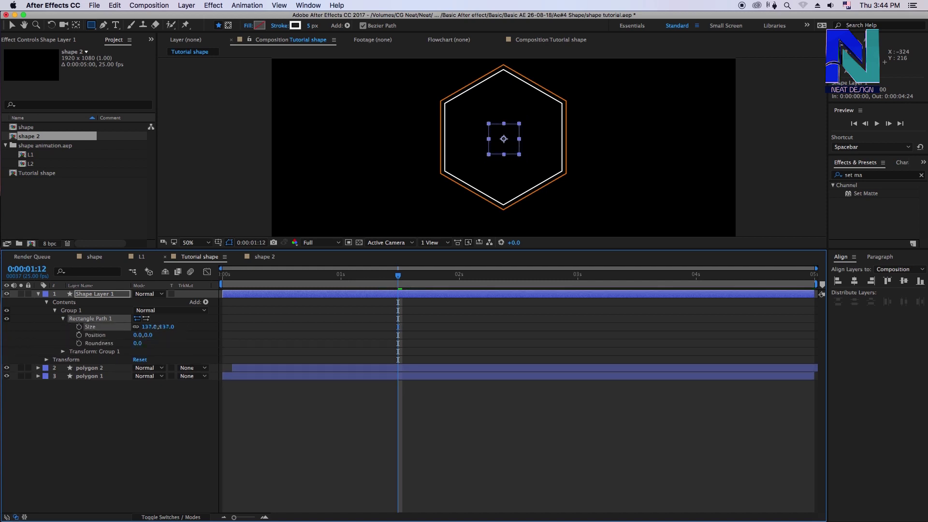
pyautogui.press('super+z')
pyautogui.press('/')
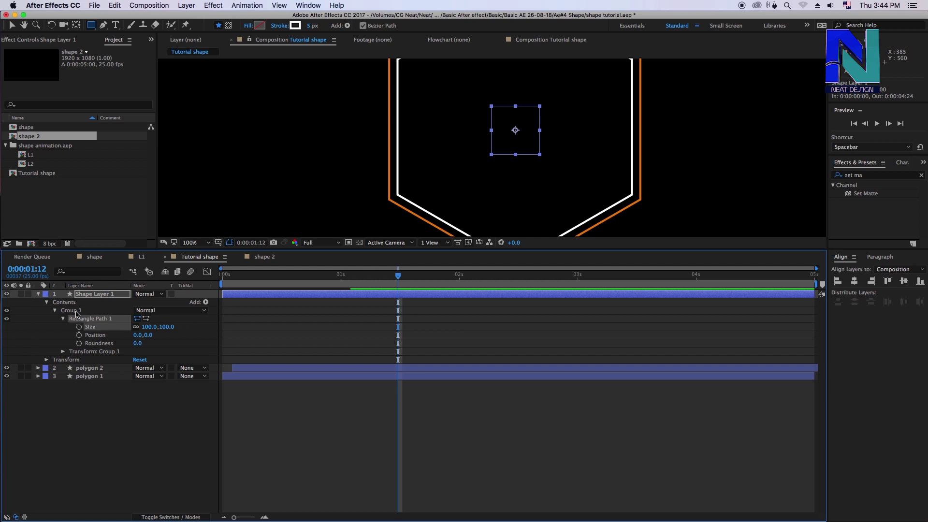
# Add a white fill to Group 1's rectangle, then delete that fill
pyautogui.click(73, 311)
pyautogui.click(205, 302)
pyautogui.click(233, 369)
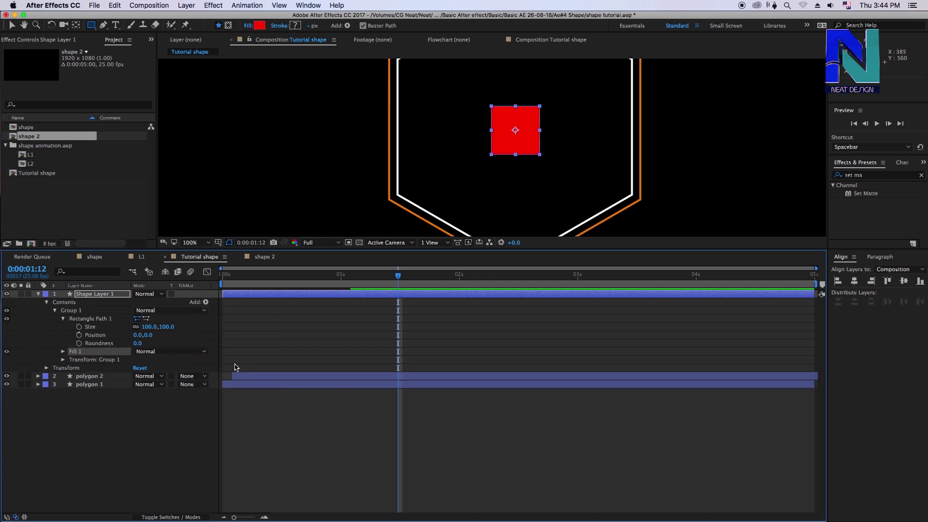
pyautogui.click(257, 27)
pyautogui.moveTo(437, 341); pyautogui.dragTo(436, 323)
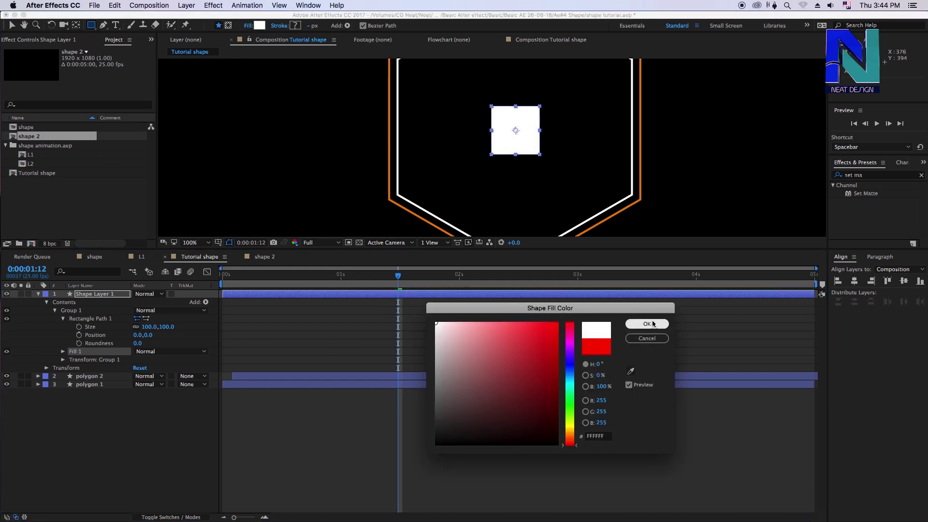
pyautogui.click(647, 324)
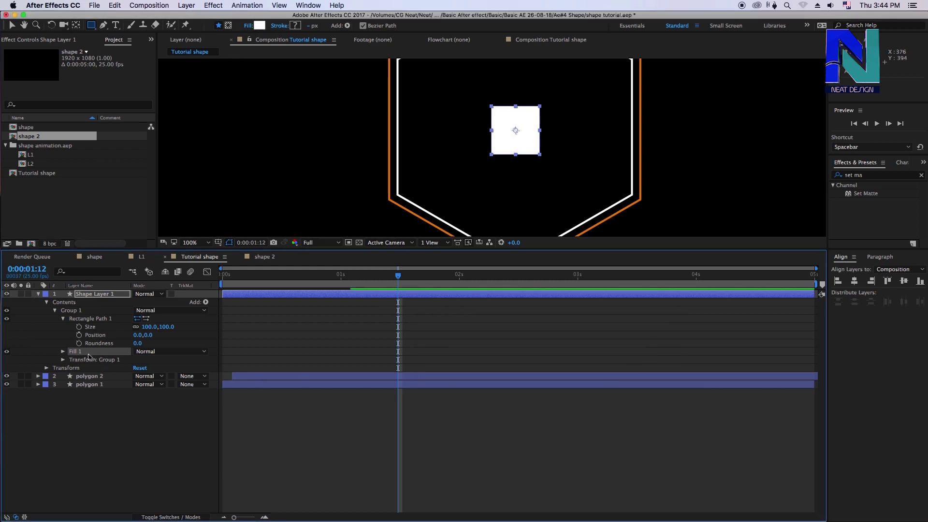
pyautogui.press('Delete')
# Add a white stroke to the rectangle group
pyautogui.click(206, 303)
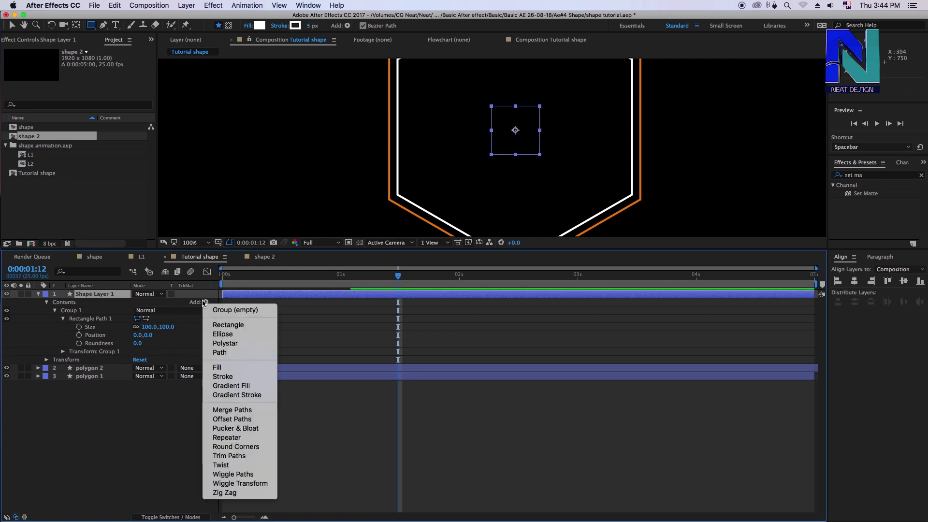
pyautogui.click(238, 378)
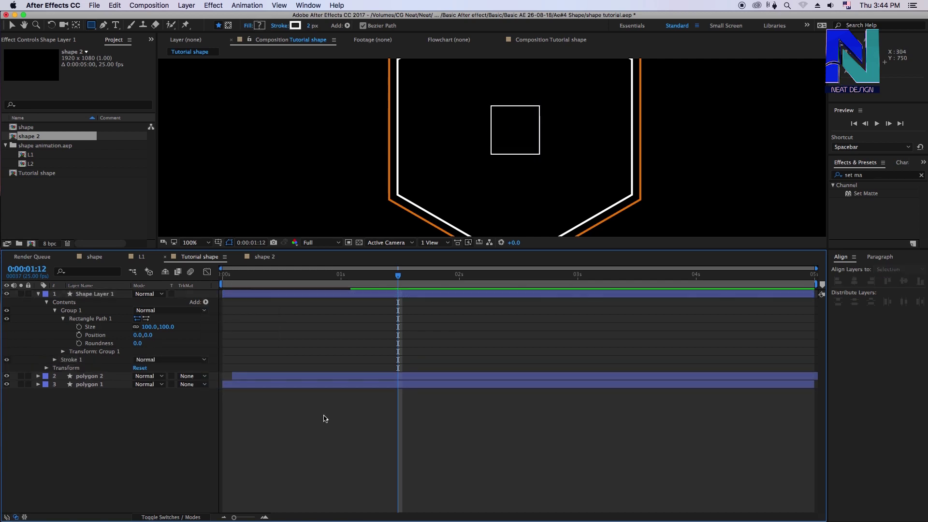
pyautogui.click(324, 419)
pyautogui.moveTo(265, 276)
pyautogui.mouseDown()
pyautogui.moveTo(199, 285)
pyautogui.moveTo(347, 290)
pyautogui.mouseUp()
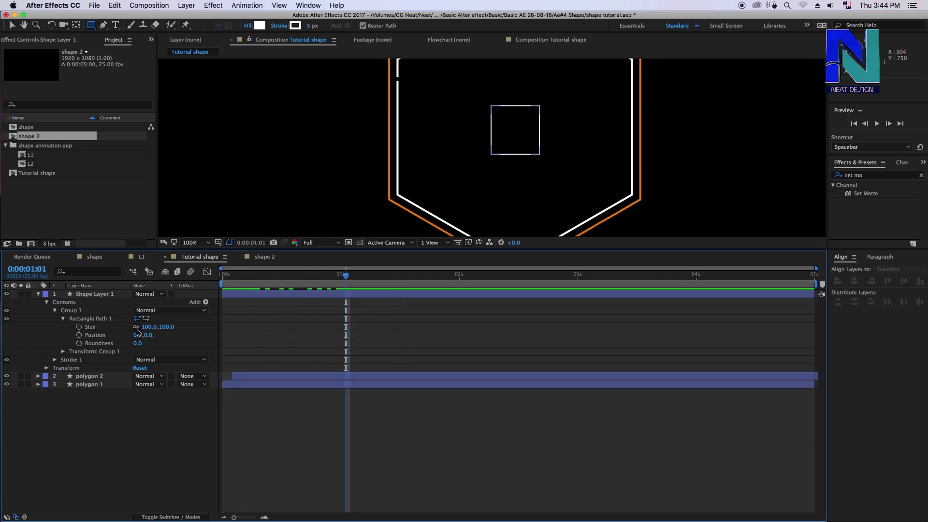
# Widen the rectangle to roughly 555 pixels and recentre the view on the hexagon
pyautogui.moveTo(146, 327); pyautogui.dragTo(416, 325)
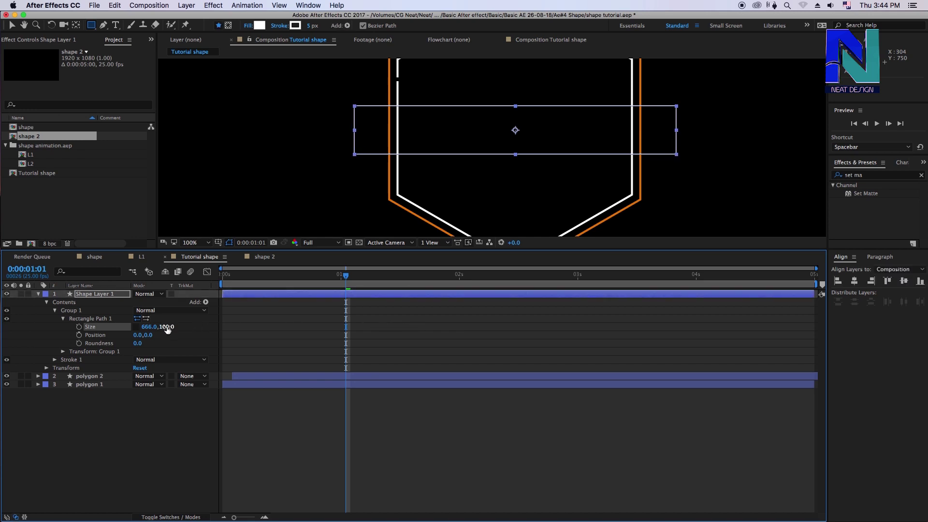
pyautogui.click(300, 399)
pyautogui.moveTo(223, 275); pyautogui.dragTo(346, 276)
pyautogui.click(100, 295)
pyautogui.click(101, 295)
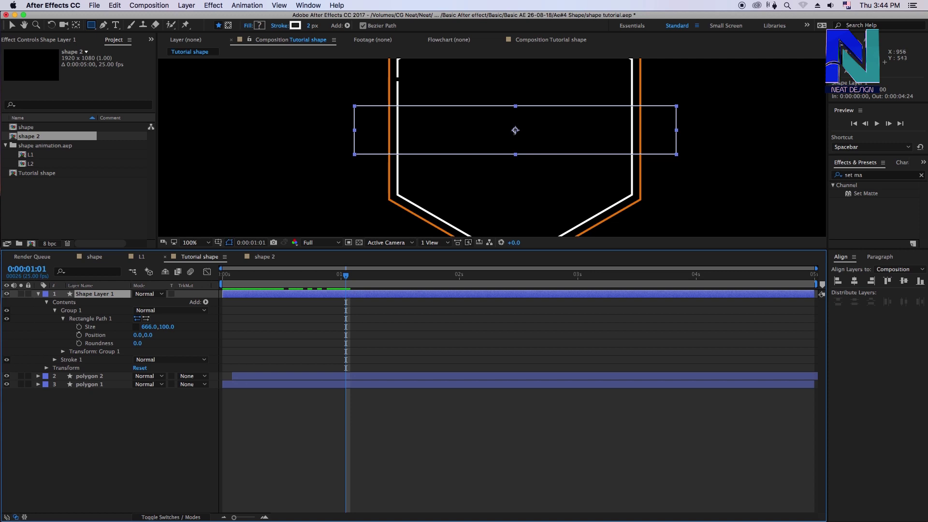
pyautogui.press(',')
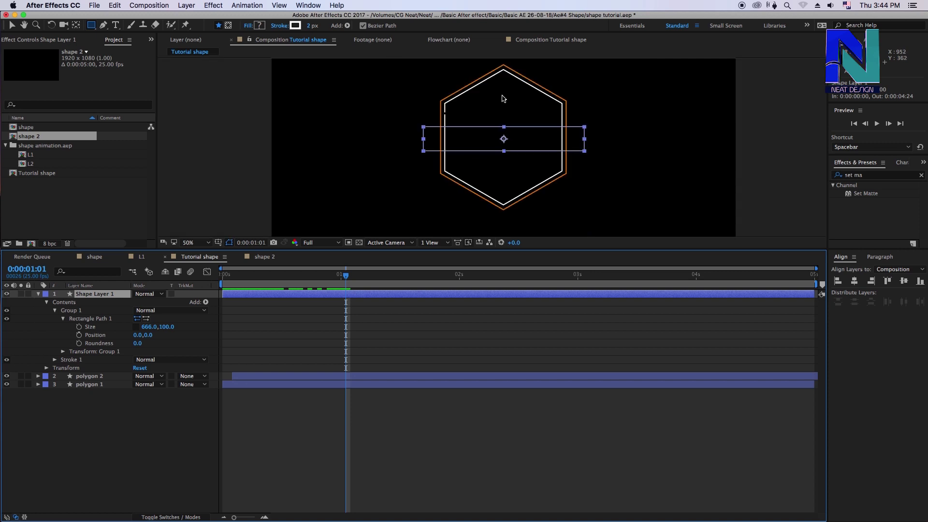
pyautogui.press('.')
pyautogui.moveTo(442, 189); pyautogui.dragTo(437, 209)
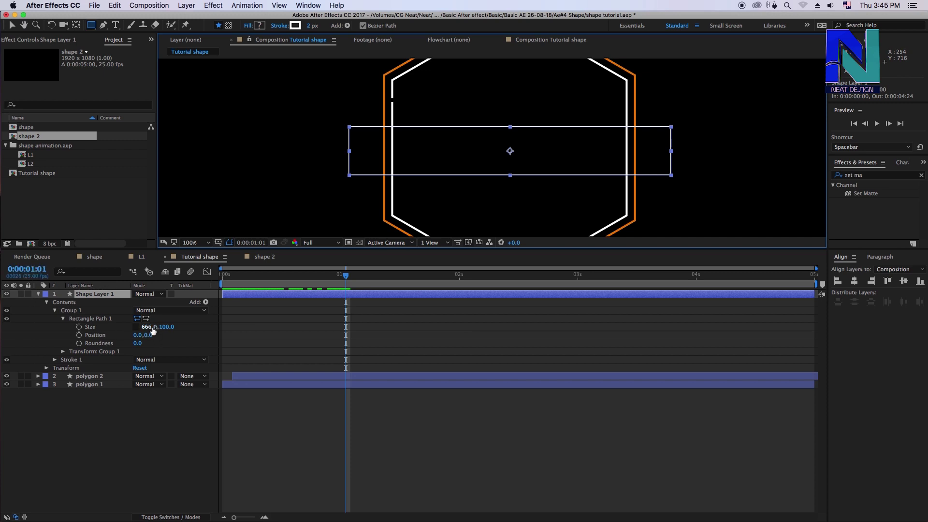
# Resize the bar to 615 by 83 and preview from the start
pyautogui.moveTo(153, 330); pyautogui.dragTo(183, 326)
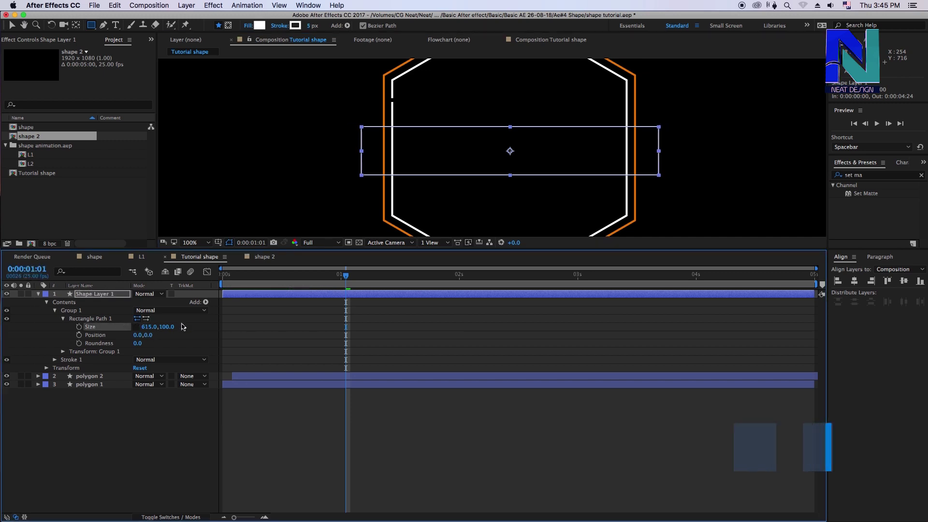
pyautogui.moveTo(165, 326); pyautogui.dragTo(152, 321)
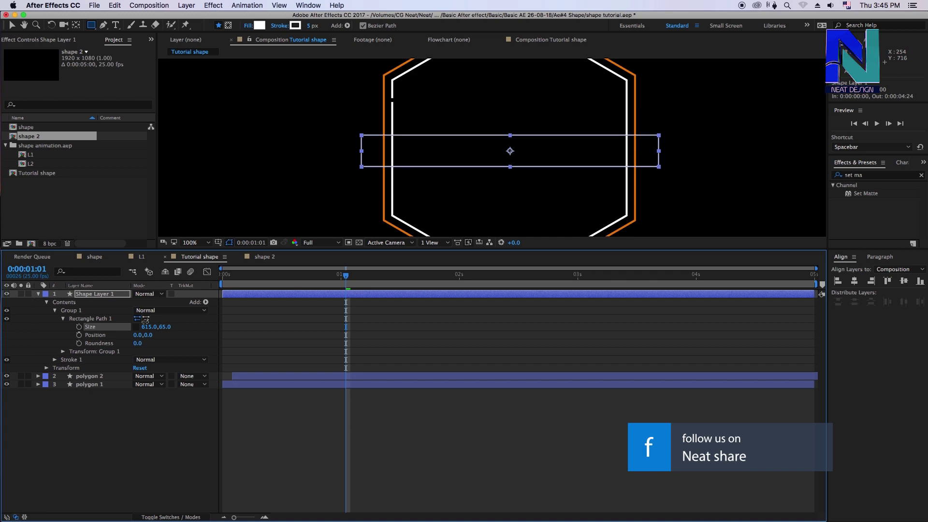
pyautogui.click(334, 407)
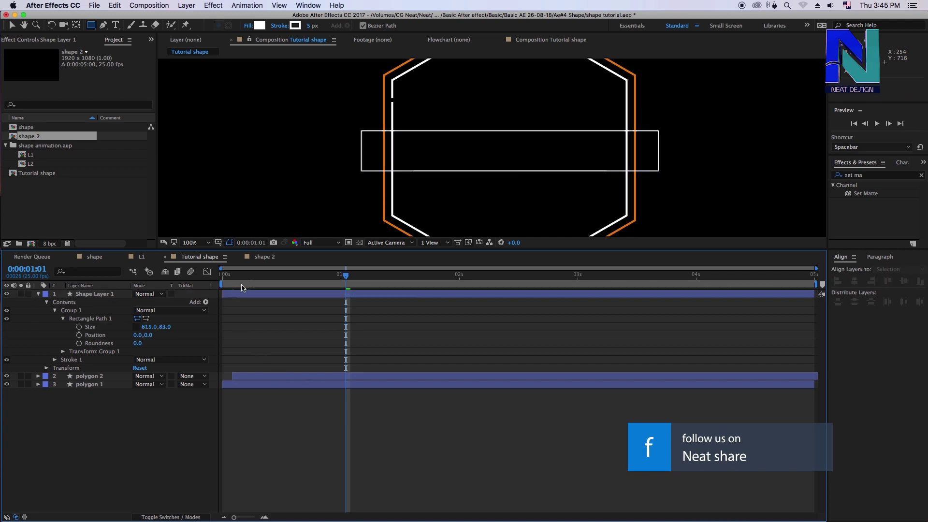
pyautogui.moveTo(346, 274); pyautogui.dragTo(207, 284)
pyautogui.press('space')
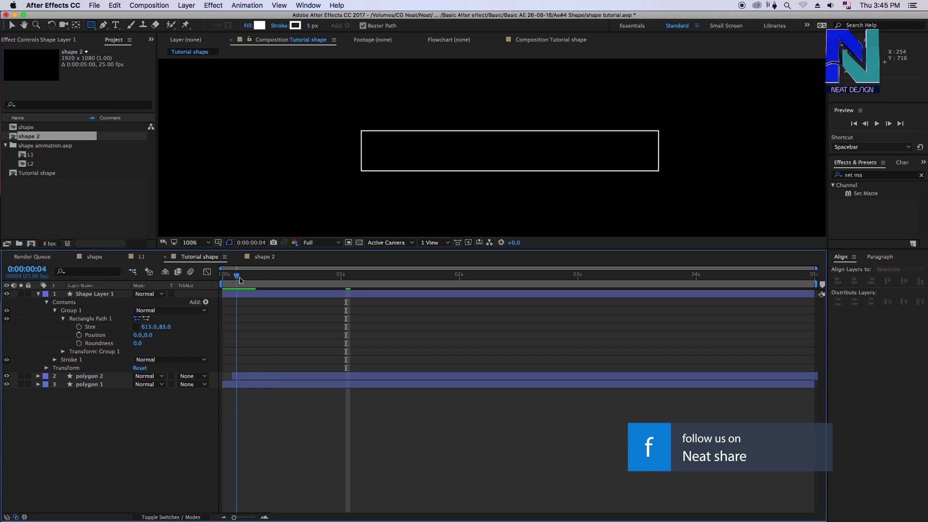
pyautogui.press('space')
# Set a 615×83 Size keyframe on the rectangle path at one second
pyautogui.click(104, 321)
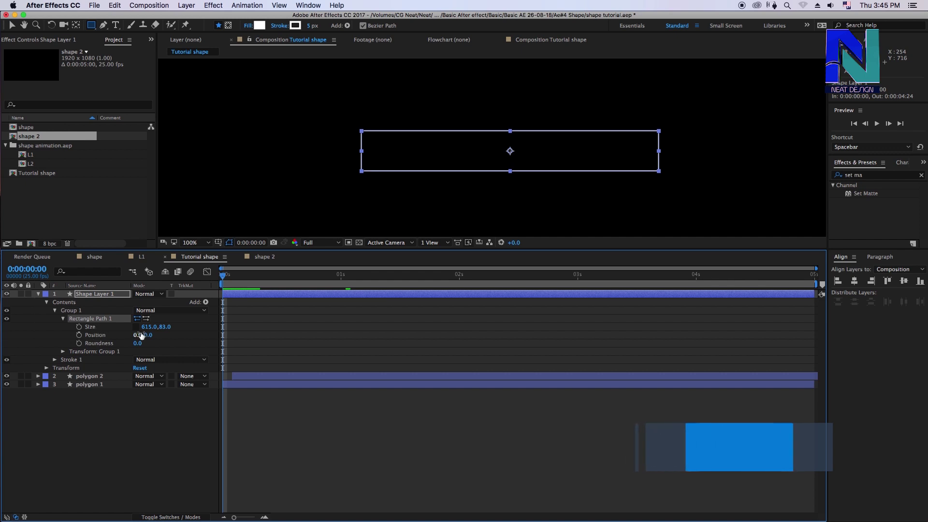
pyautogui.moveTo(234, 276); pyautogui.dragTo(313, 293)
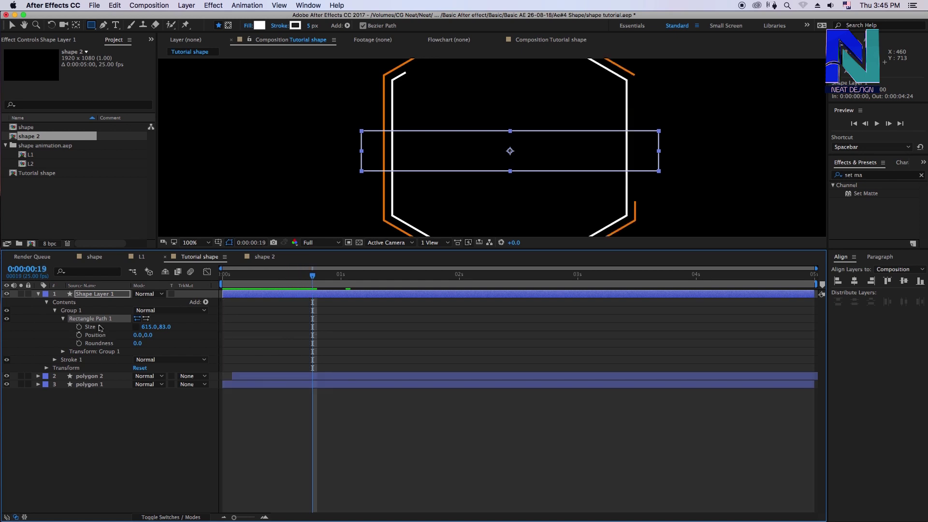
pyautogui.moveTo(234, 283); pyautogui.dragTo(196, 281)
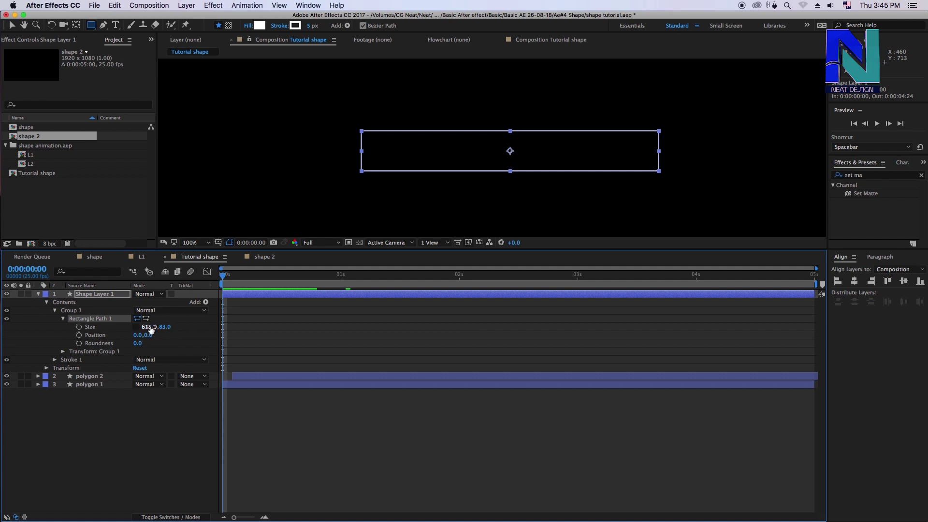
pyautogui.moveTo(277, 284); pyautogui.dragTo(344, 280)
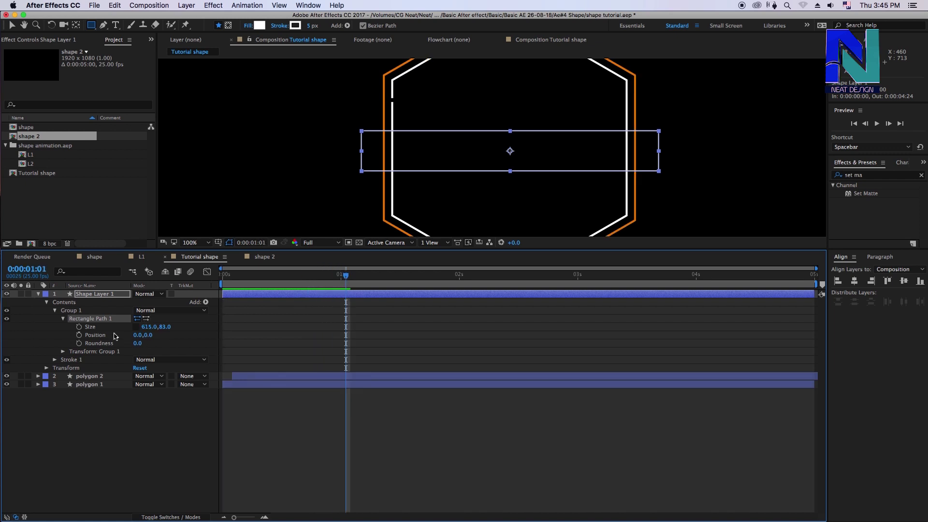
pyautogui.click(78, 327)
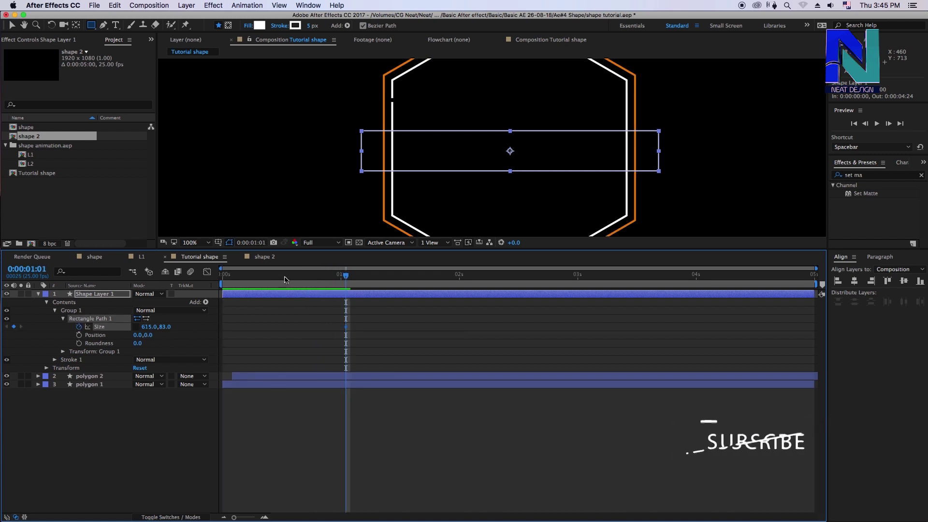
# Set the Size to 0×0 on the first frame and preview the growing bar
pyautogui.moveTo(326, 278); pyautogui.dragTo(223, 275)
pyautogui.click(150, 327)
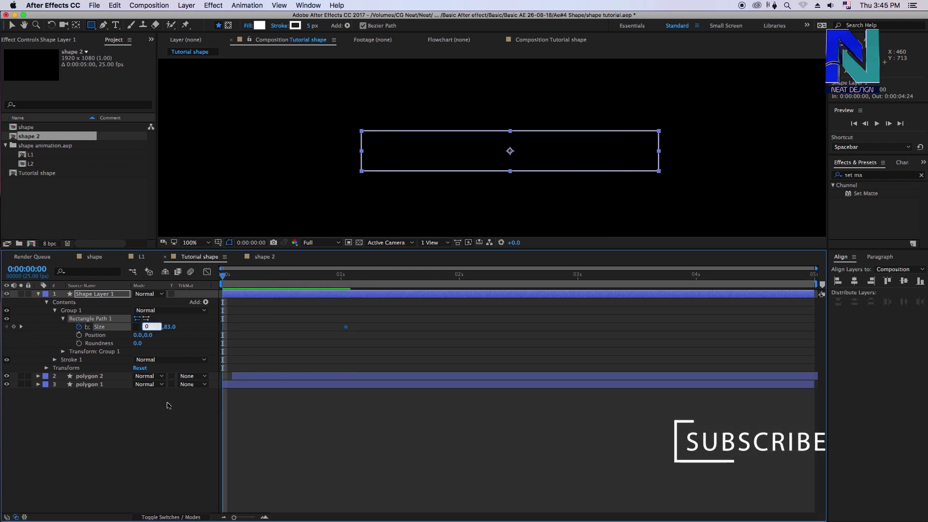
pyautogui.click(164, 335)
pyautogui.write('0')
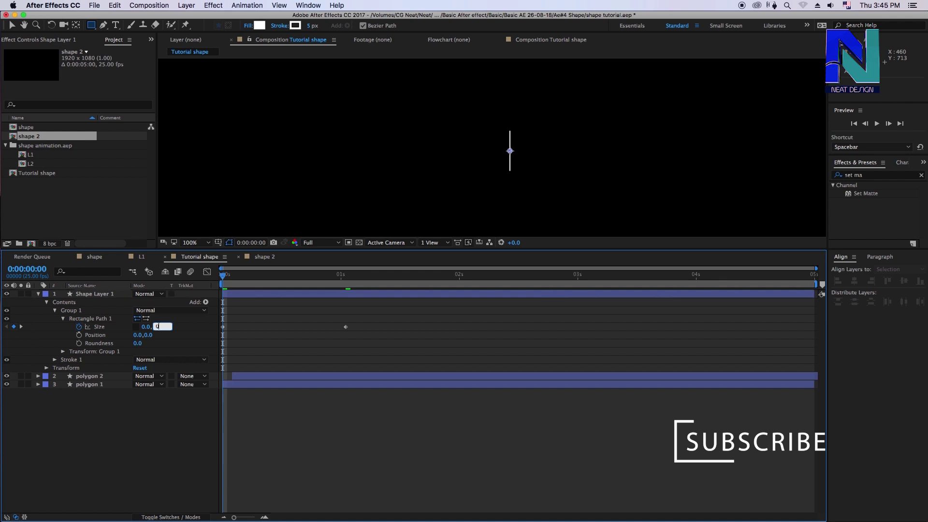
pyautogui.press('Return')
pyautogui.click(356, 425)
pyautogui.press('space')
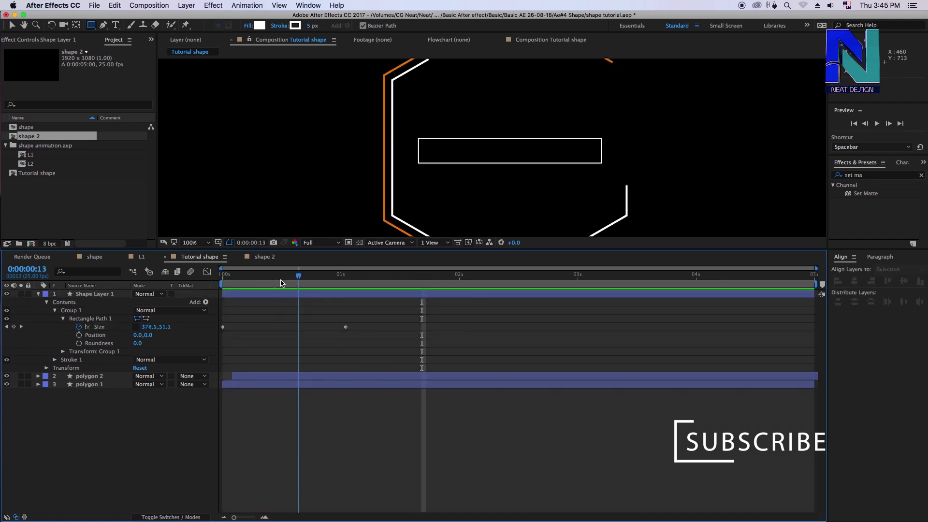
pyautogui.press('space')
pyautogui.press('Home')
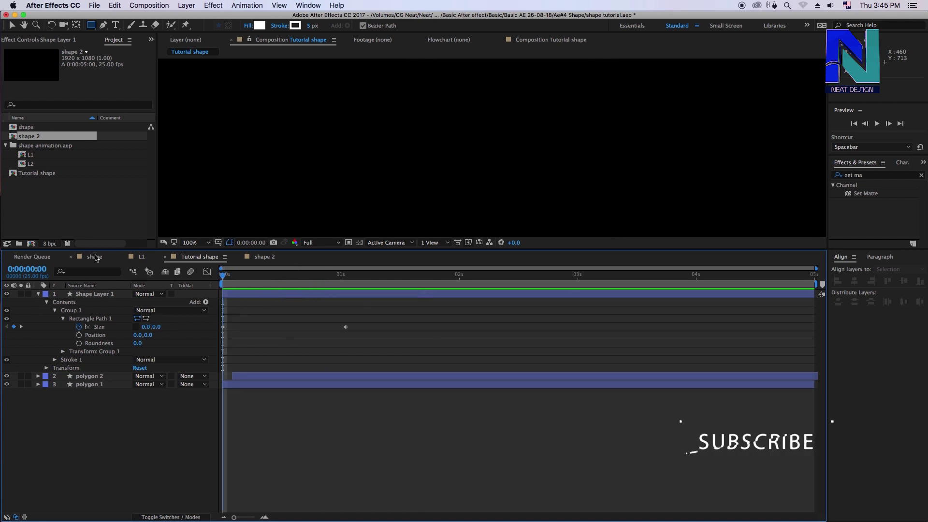
# Review the bar growth in the finished shape comp with Shape Layer 3 soloed, then return to Tutorial shape
pyautogui.click(95, 257)
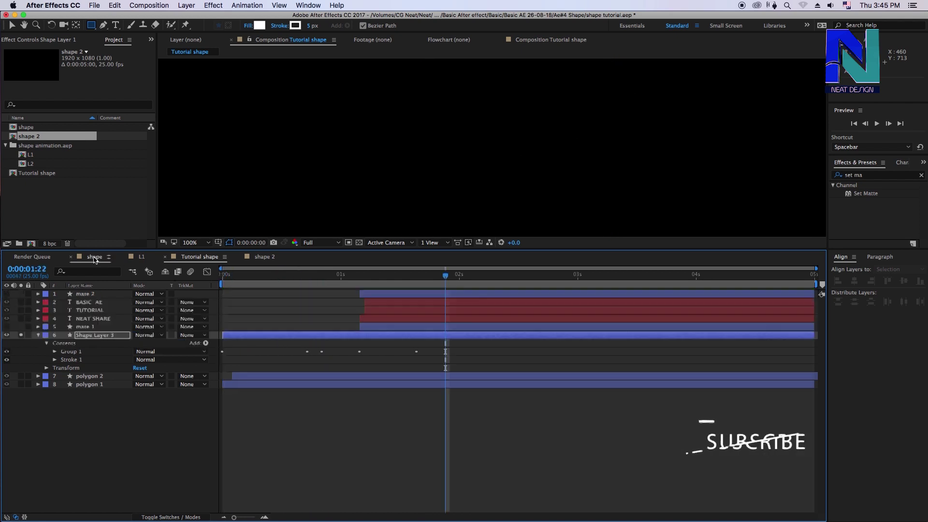
pyautogui.click(21, 335)
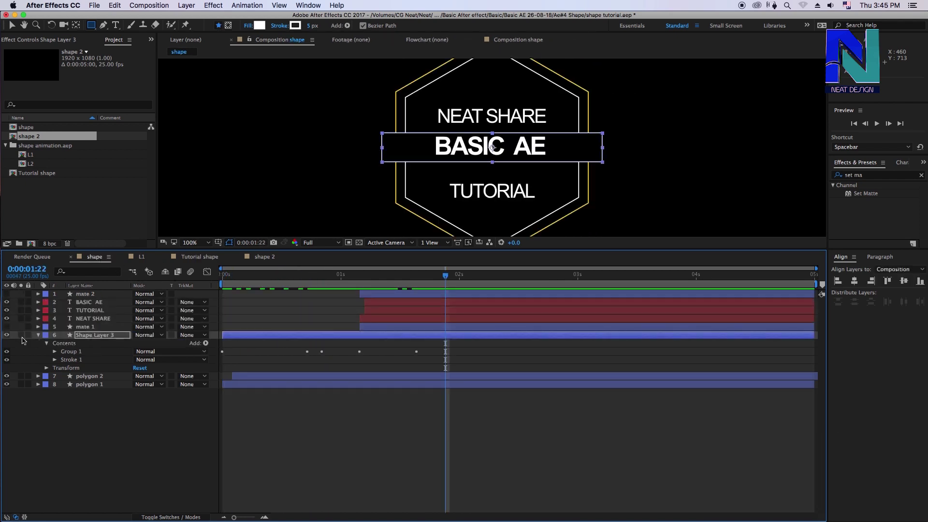
pyautogui.moveTo(223, 282); pyautogui.dragTo(280, 281)
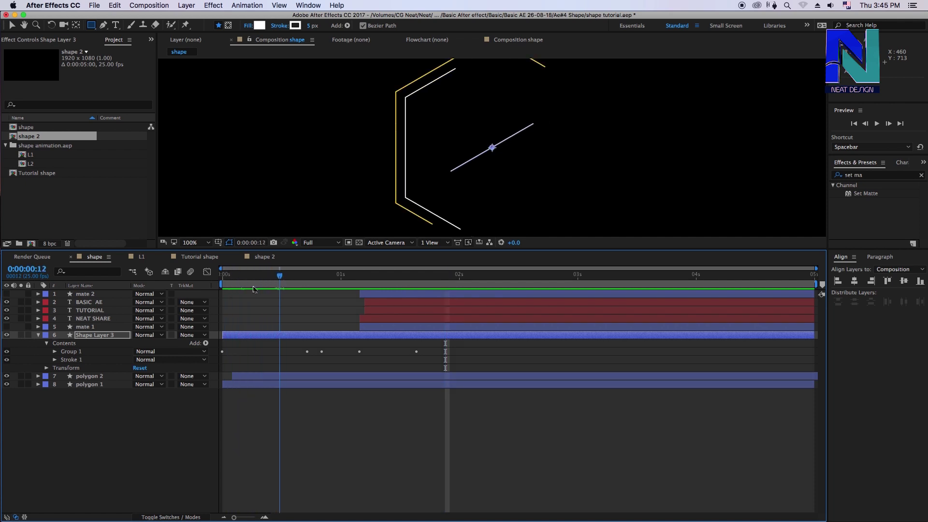
pyautogui.click(21, 335)
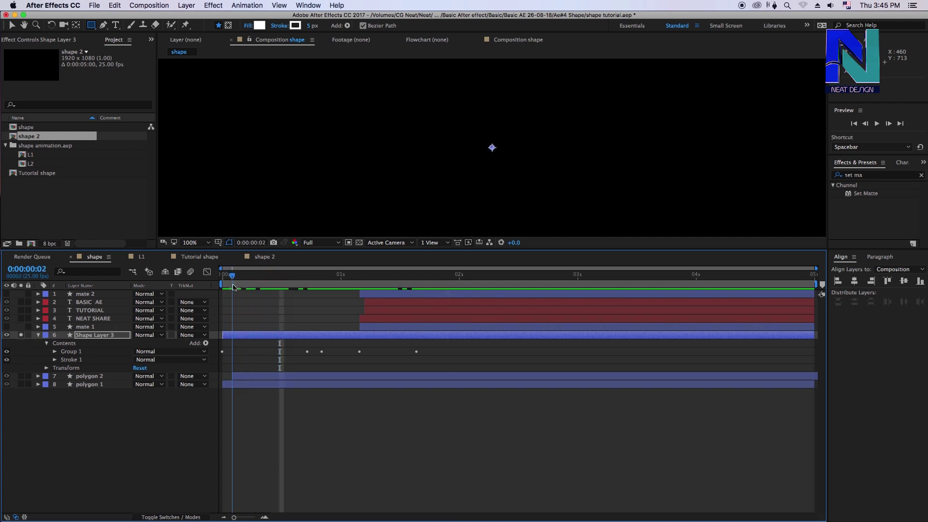
pyautogui.moveTo(276, 279); pyautogui.dragTo(434, 303)
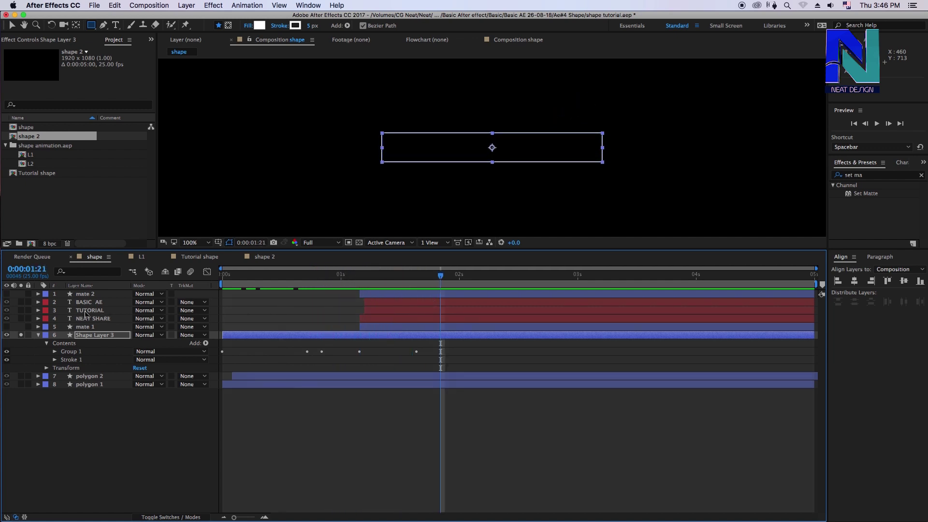
pyautogui.click(200, 257)
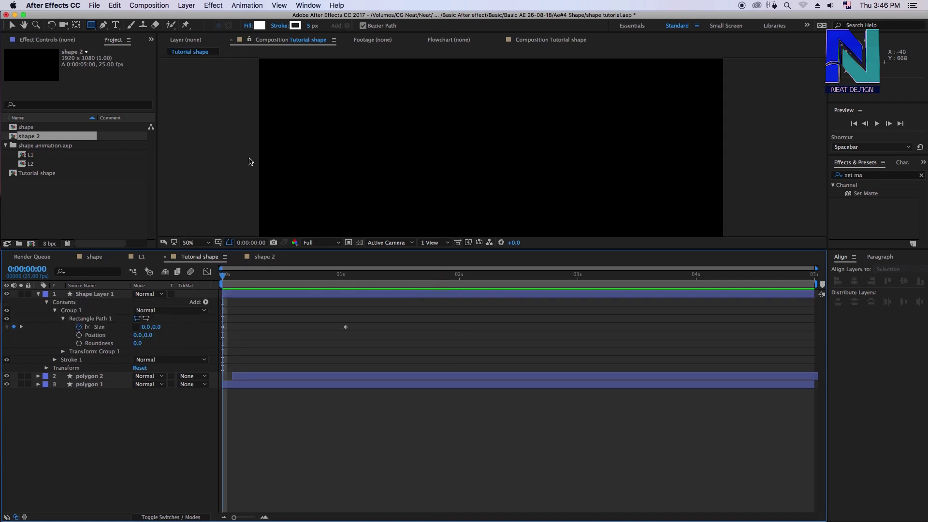
# Flatten the bar to zero height at 0:00:00:19 and preview
pyautogui.scroll(2, 250, 161)
pyautogui.moveTo(248, 275); pyautogui.dragTo(293, 258)
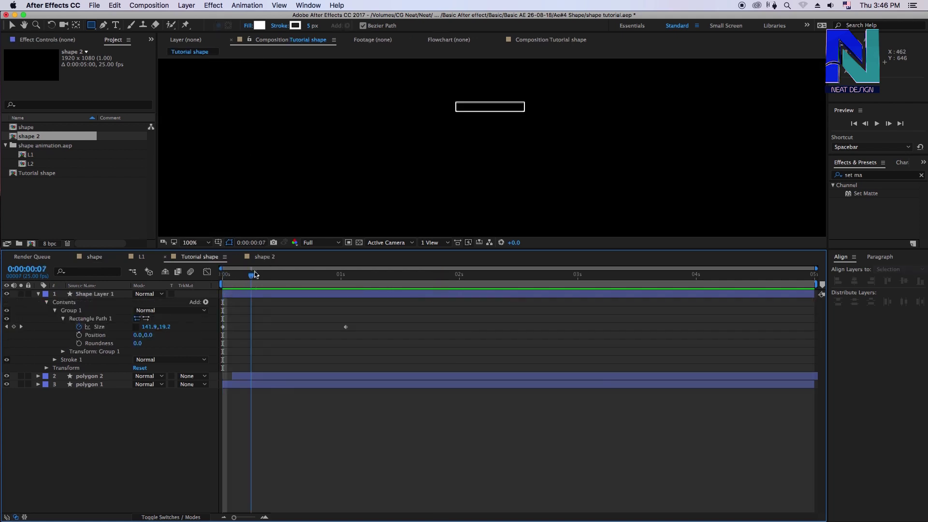
pyautogui.scroll(-2, 196, 181)
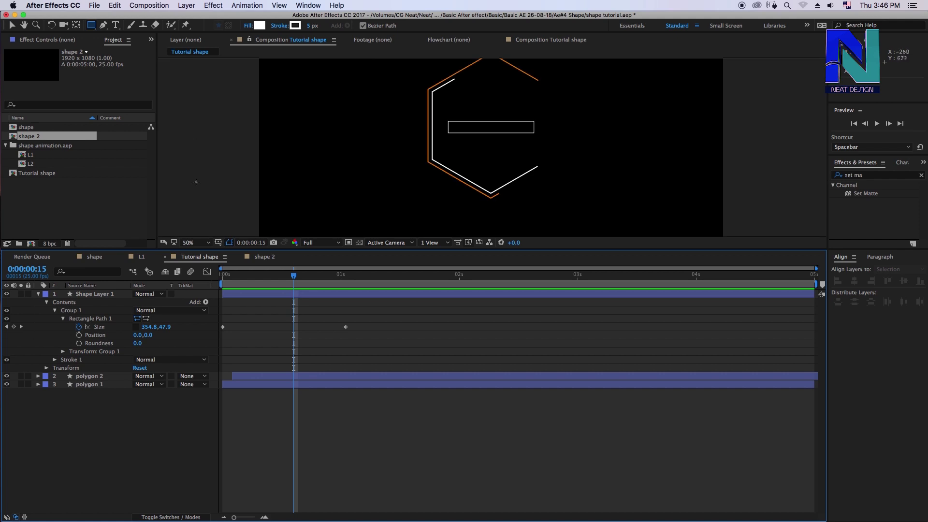
pyautogui.moveTo(294, 276); pyautogui.dragTo(313, 275)
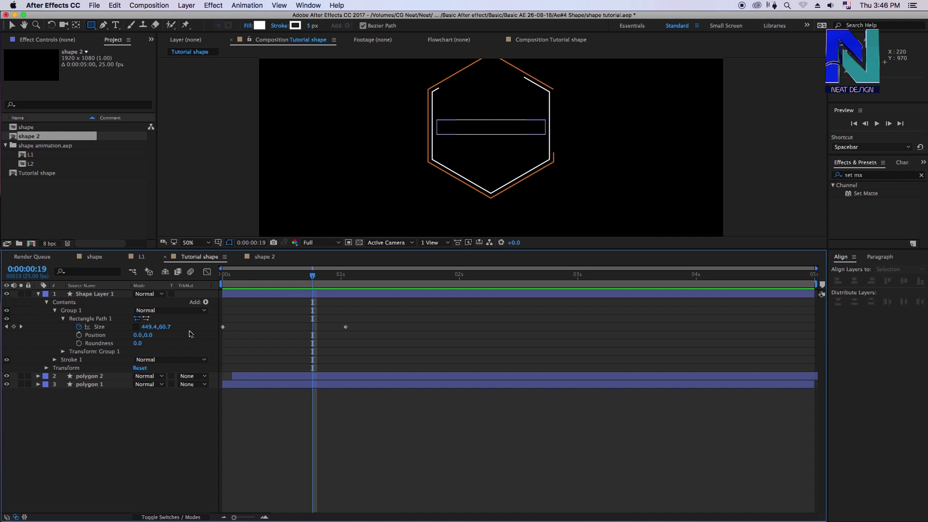
pyautogui.click(165, 327)
pyautogui.write('0')
pyautogui.press('Return')
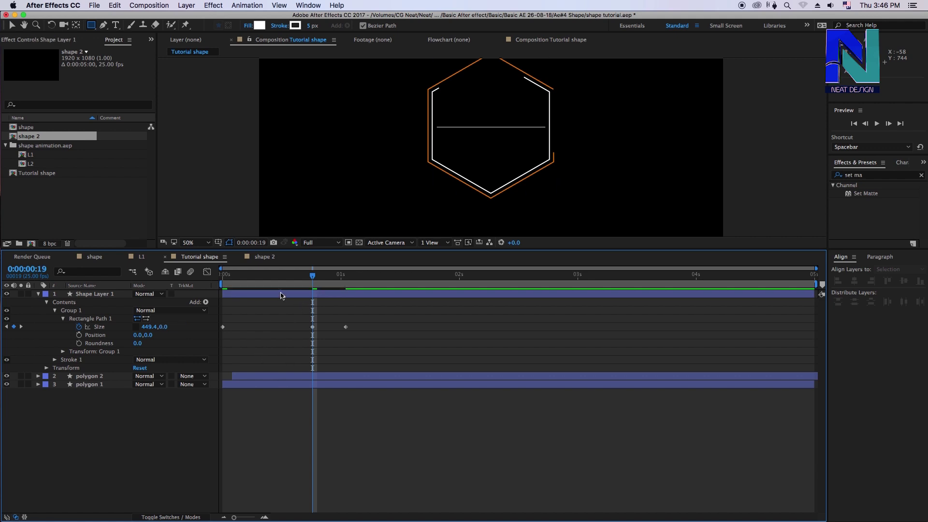
pyautogui.press('Home')
pyautogui.press('space')
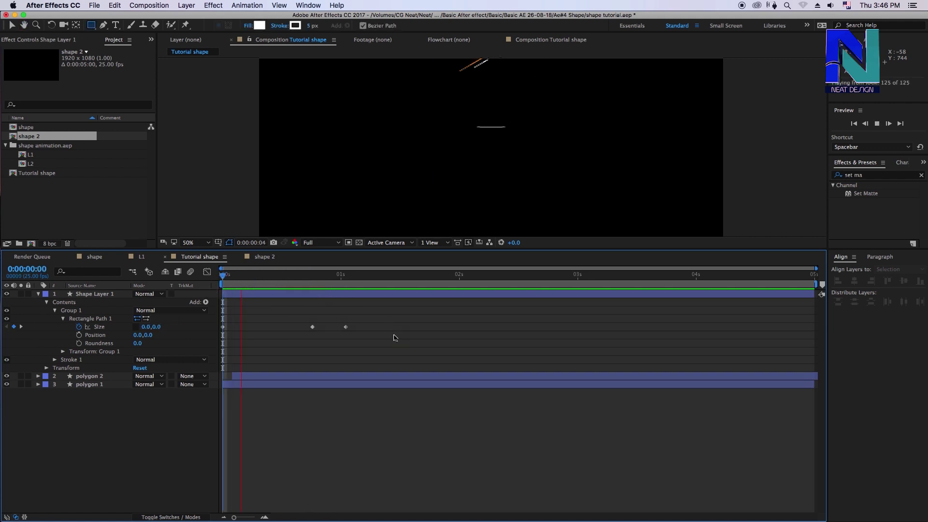
pyautogui.moveTo(255, 274); pyautogui.dragTo(314, 293)
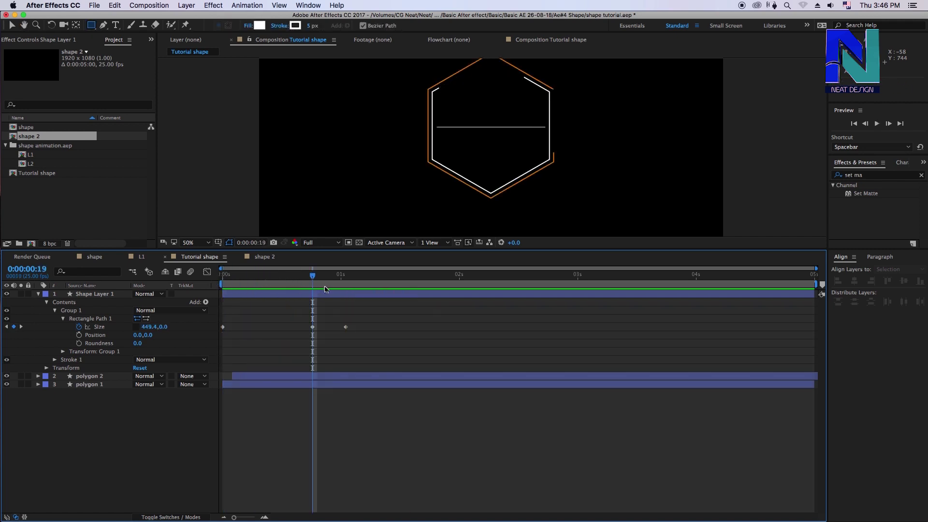
# Copy the full-width Size keyframe and paste it at 0:00:00:20
pyautogui.click(313, 327)
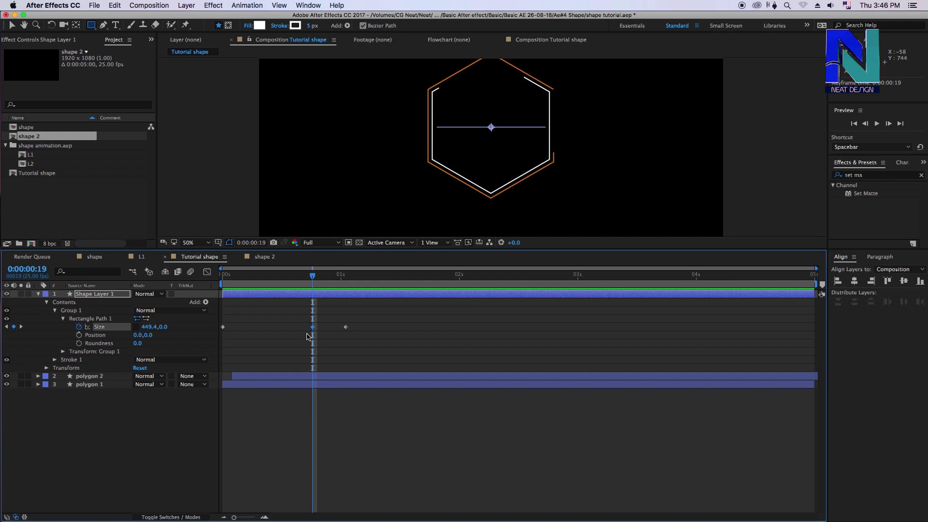
pyautogui.press('super+c')
pyautogui.moveTo(315, 279); pyautogui.dragTo(318, 279)
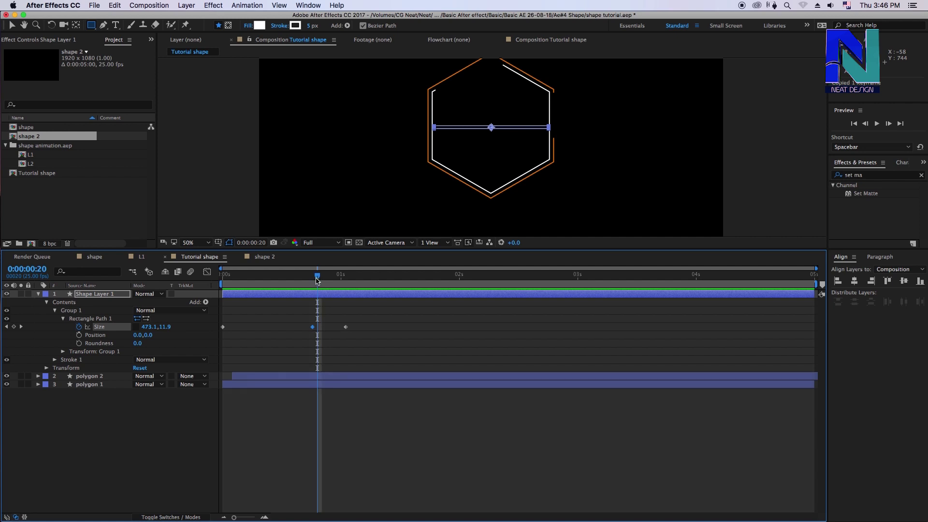
pyautogui.press('super+v')
pyautogui.moveTo(317, 279); pyautogui.dragTo(317, 280)
pyautogui.click(395, 413)
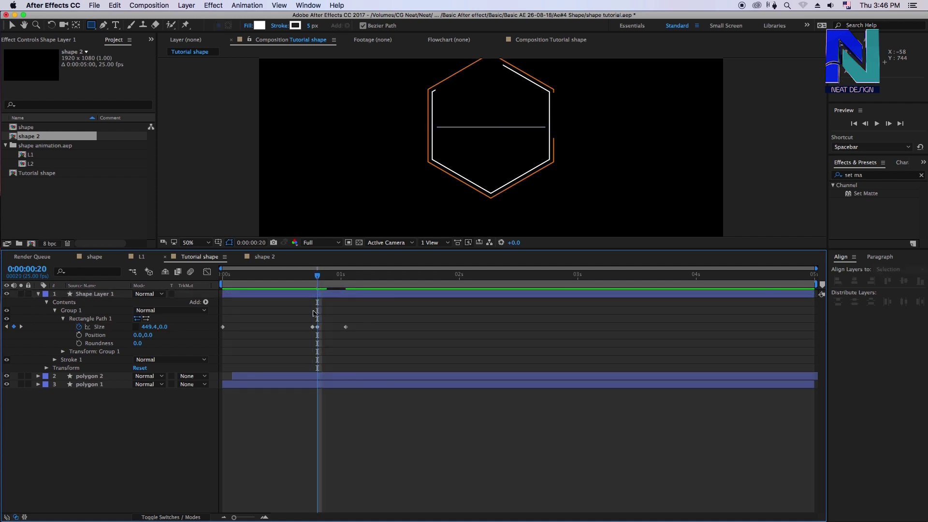
pyautogui.press('space')
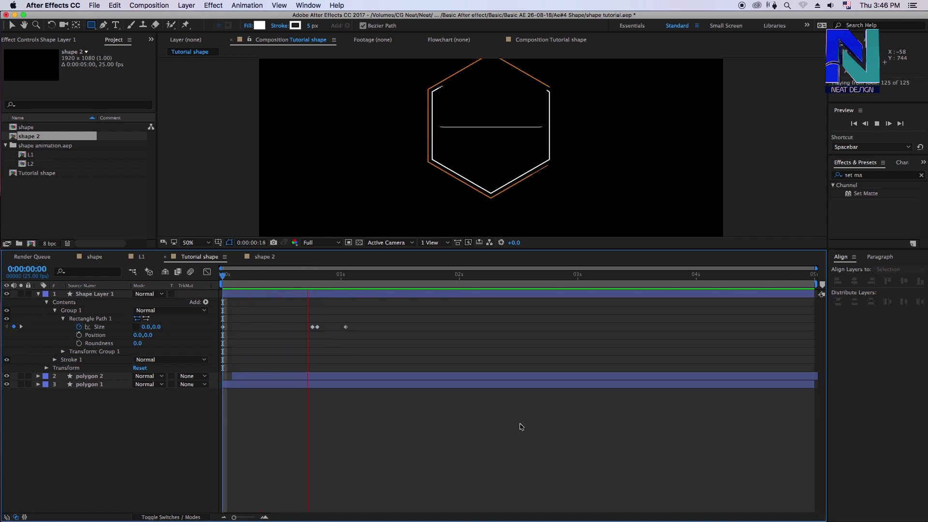
# Move the pasted Size keyframe to about 0:00:00:22 and preview
pyautogui.moveTo(308, 275); pyautogui.dragTo(317, 276)
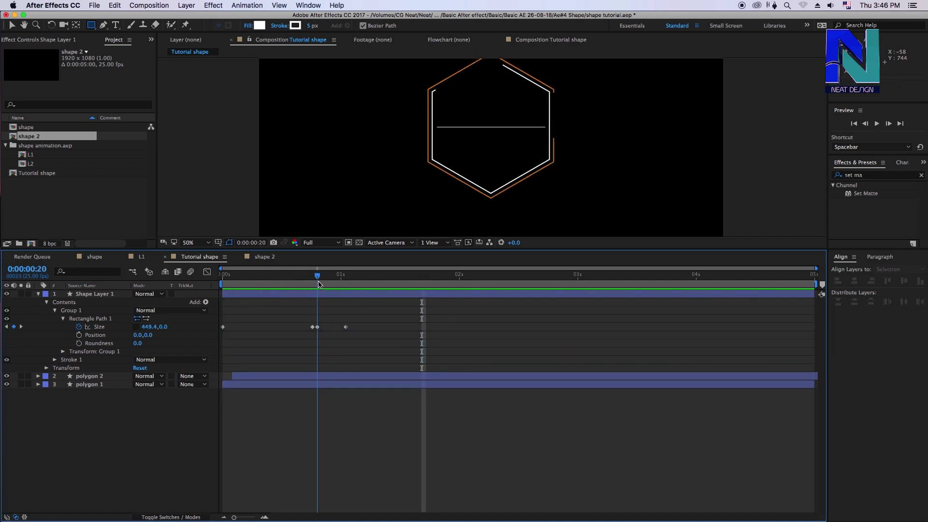
pyautogui.moveTo(318, 328); pyautogui.dragTo(323, 326)
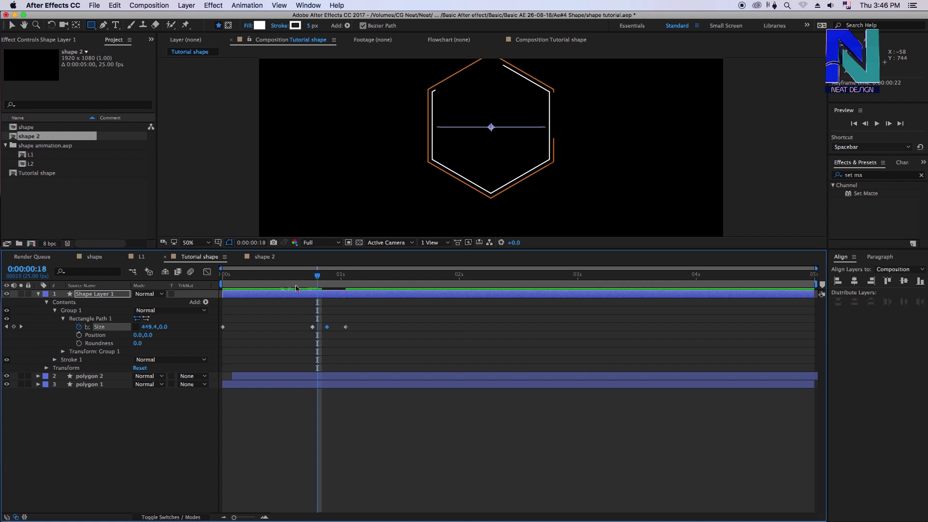
pyautogui.press('space')
pyautogui.press('space')
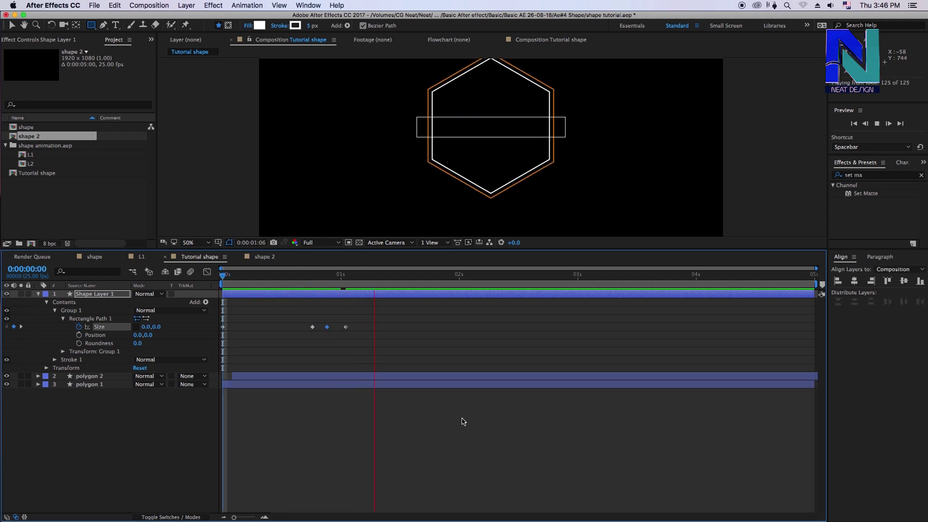
pyautogui.click(345, 327)
pyautogui.press('.')
pyautogui.moveTo(342, 283); pyautogui.dragTo(350, 305)
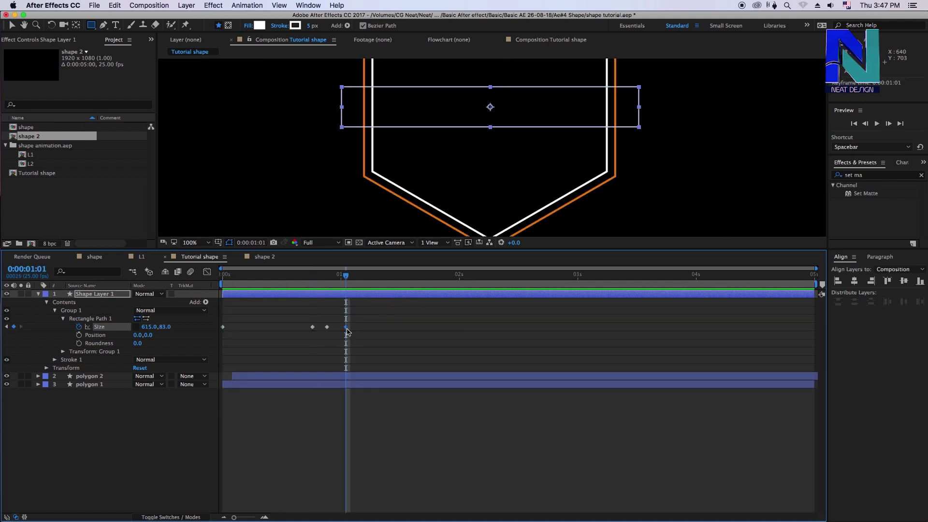
# Delete the 0:00:01:01 Size keyframe and set the width to 620 at 0:00:00:19
pyautogui.press('Delete')
pyautogui.click(311, 280)
pyautogui.click(312, 327)
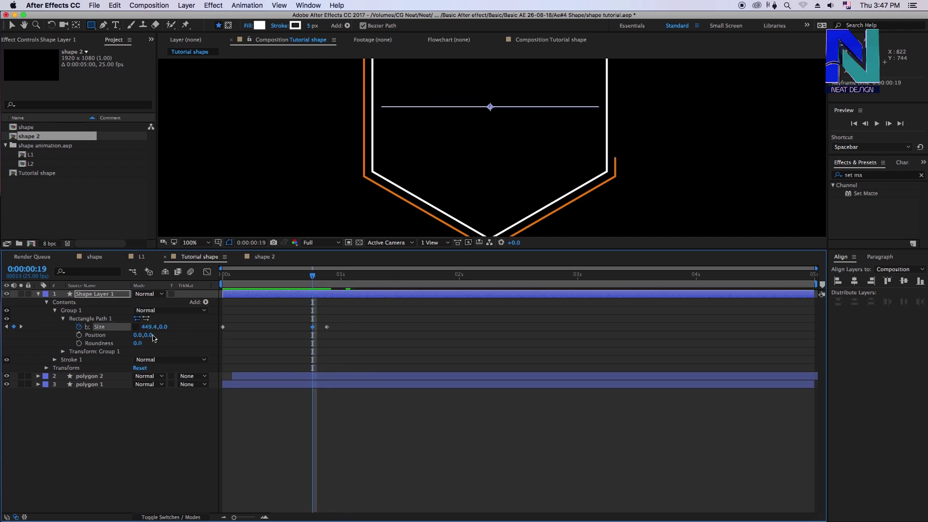
pyautogui.moveTo(148, 327); pyautogui.dragTo(153, 326)
pyautogui.click(149, 328)
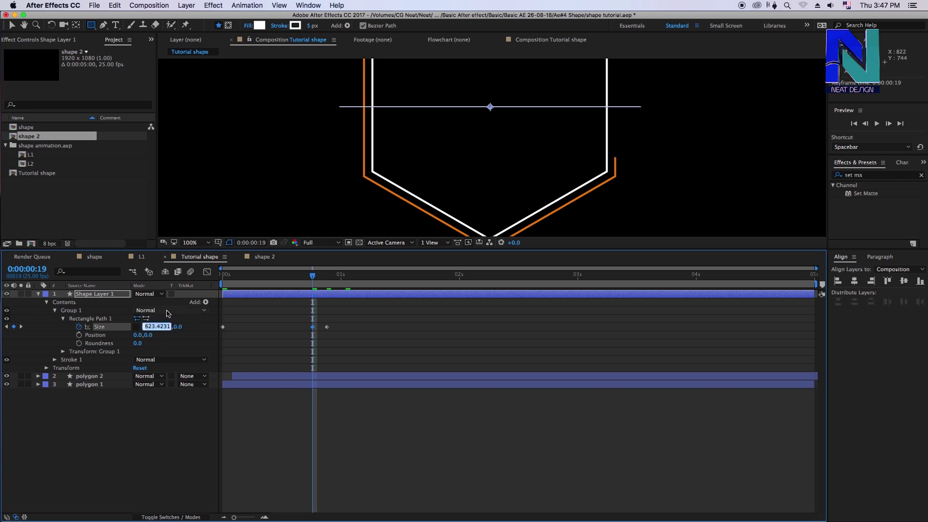
pyautogui.write('620')
pyautogui.click(293, 364)
# Preview the flat 620-wide line opening out and inspect it at 0:00:00:21
pyautogui.press('Home')
pyautogui.press('space')
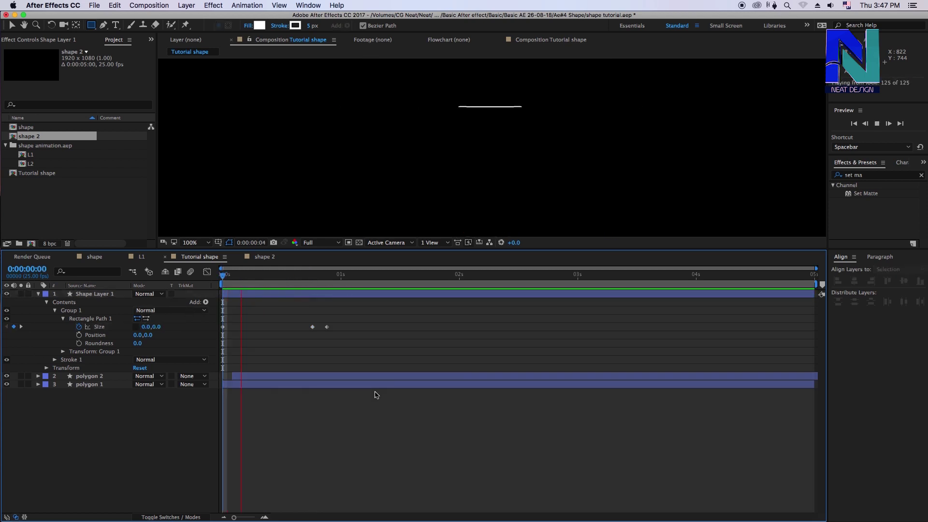
pyautogui.click(322, 274)
pyautogui.moveTo(326, 327); pyautogui.dragTo(322, 326)
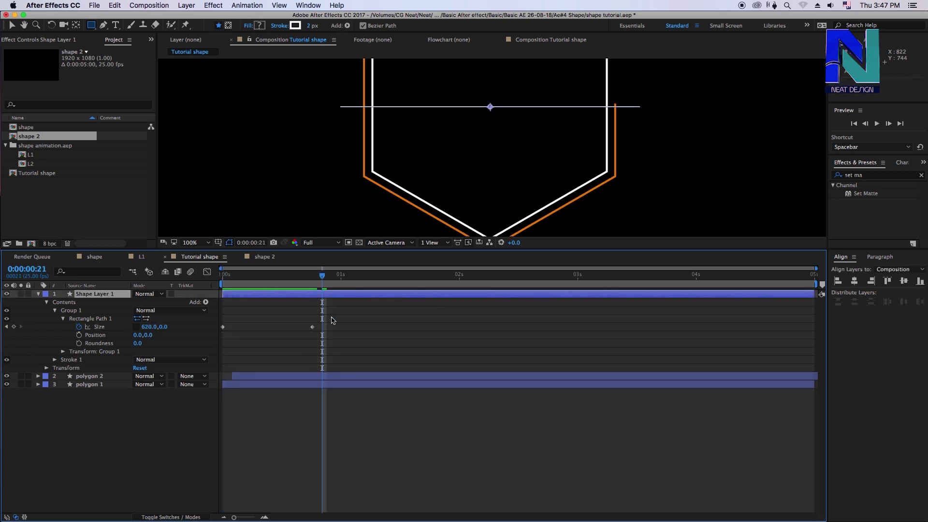
pyautogui.press('Home')
pyautogui.press('space')
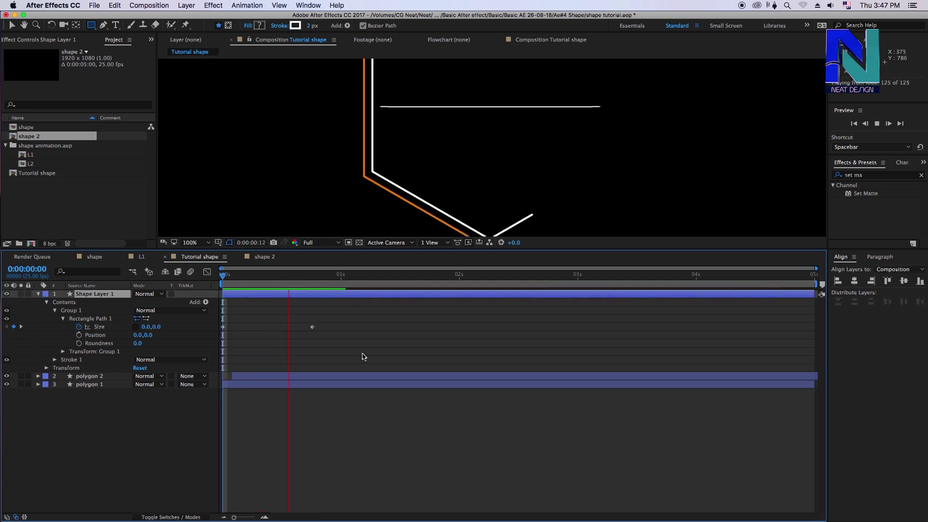
pyautogui.moveTo(271, 289)
pyautogui.mouseDown()
pyautogui.moveTo(313, 292)
pyautogui.moveTo(186, 296)
pyautogui.mouseUp()
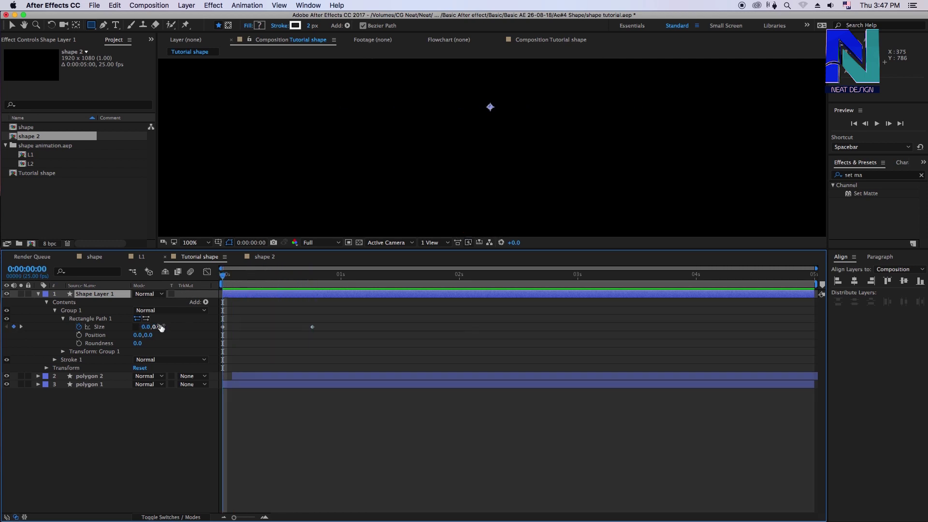
# Add a Size keyframe at 0:00:00:22 to hold the flat 620-wide line
pyautogui.moveTo(232, 278)
pyautogui.mouseDown()
pyautogui.moveTo(307, 275)
pyautogui.moveTo(192, 291)
pyautogui.mouseUp()
pyautogui.press('k')
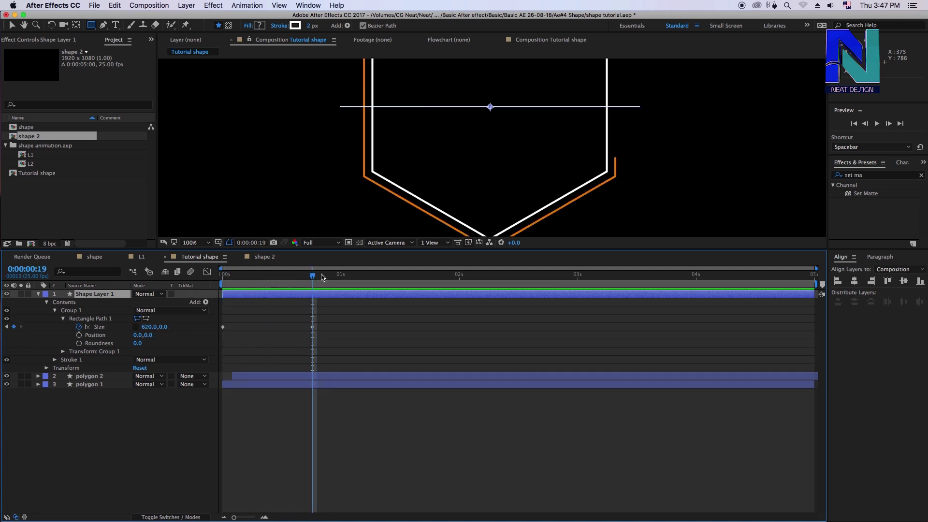
pyautogui.moveTo(314, 276); pyautogui.dragTo(316, 289)
pyautogui.moveTo(315, 279); pyautogui.dragTo(328, 278)
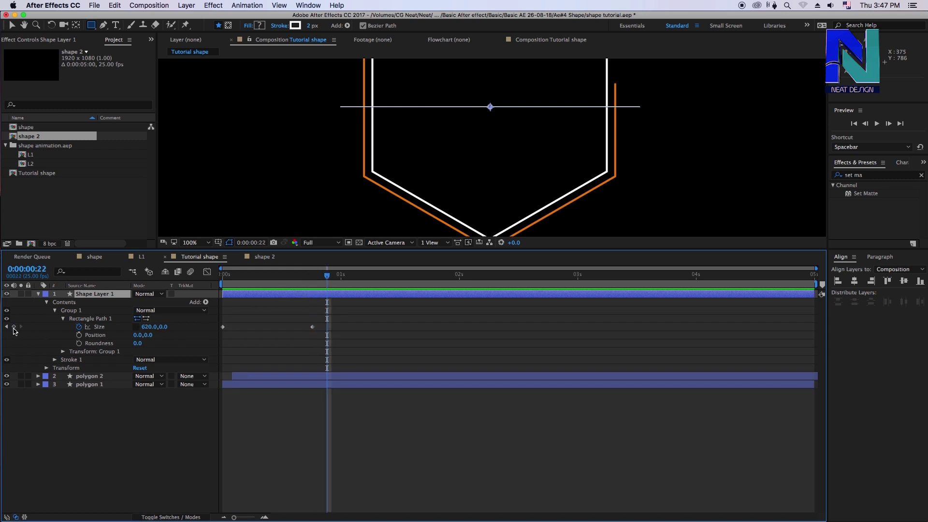
pyautogui.click(13, 328)
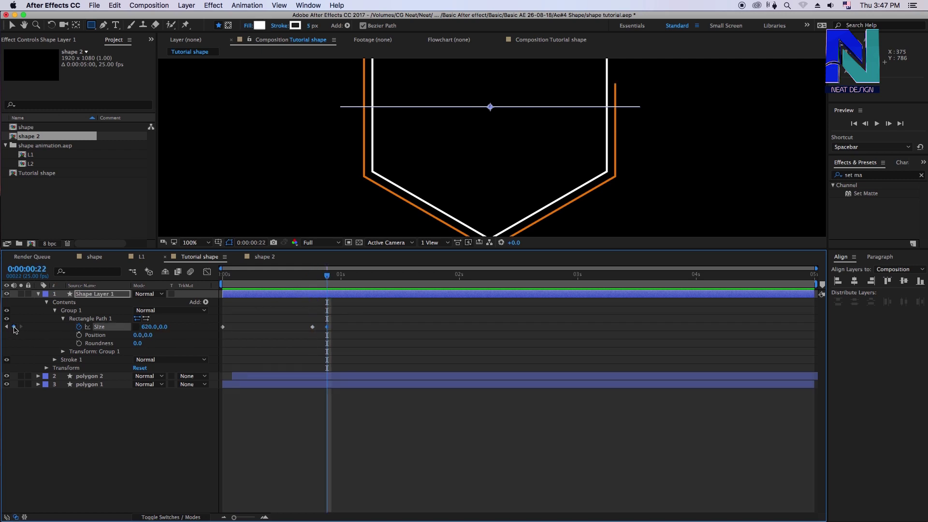
# Open the bar to 620 by 96 at 0:00:01:02 and preview
pyautogui.click(336, 277)
pyautogui.moveTo(338, 277); pyautogui.dragTo(351, 277)
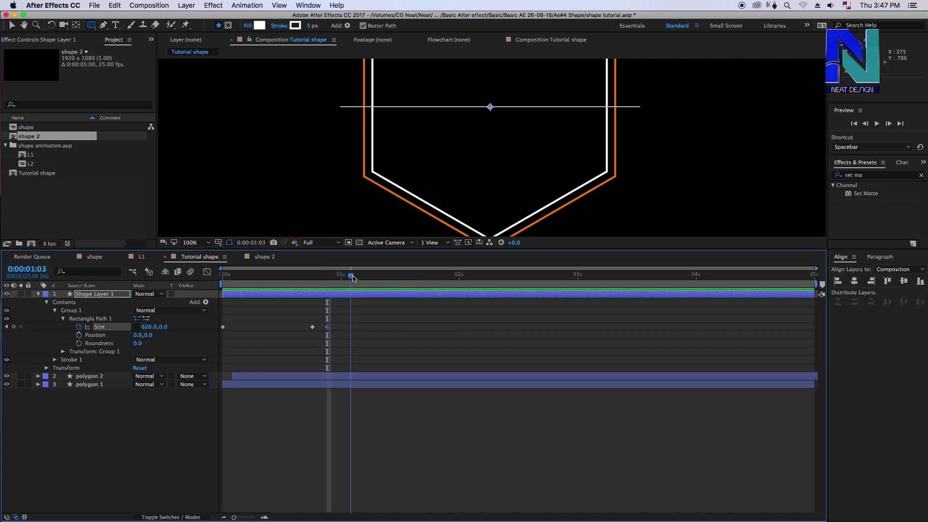
pyautogui.press(',')
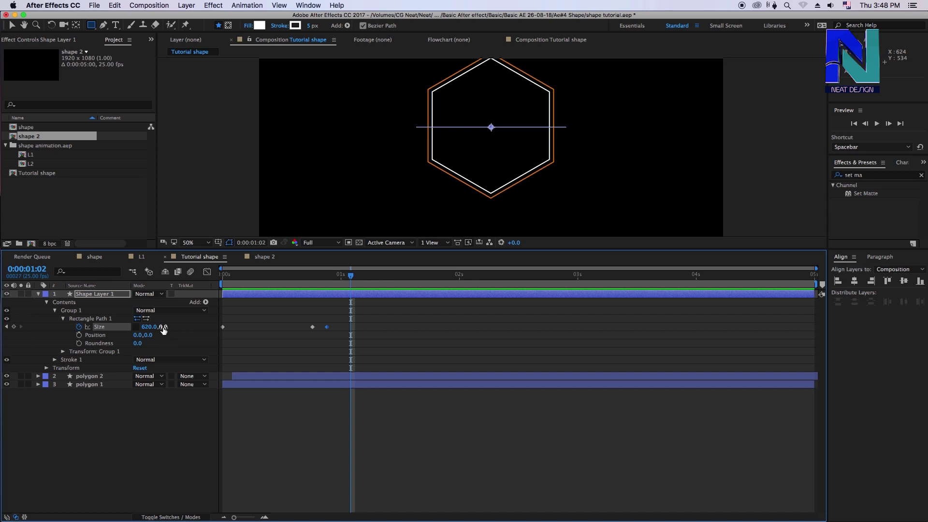
pyautogui.moveTo(162, 327); pyautogui.dragTo(208, 327)
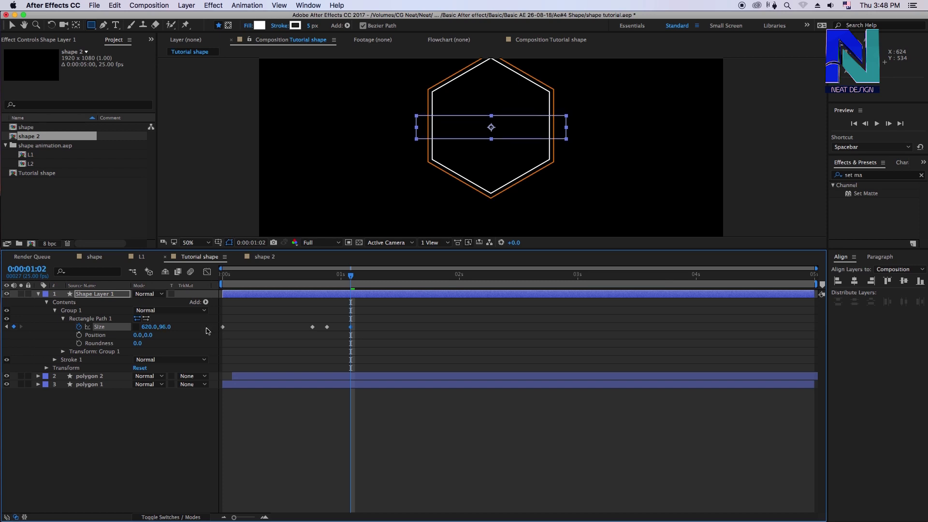
pyautogui.click(300, 408)
pyautogui.press('space')
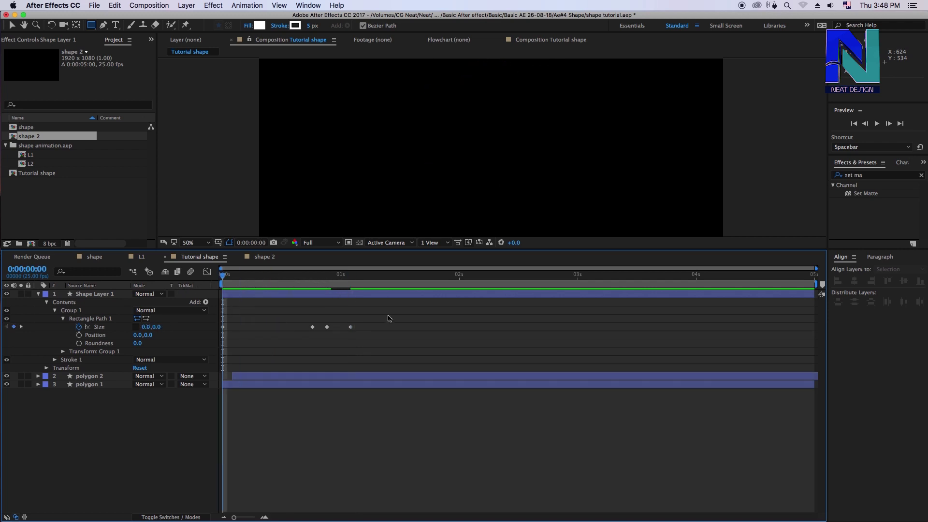
# Easy Ease all Size keyframes, move the last one to 0:00:01:18, and preview
pyautogui.moveTo(382, 315); pyautogui.dragTo(214, 349)
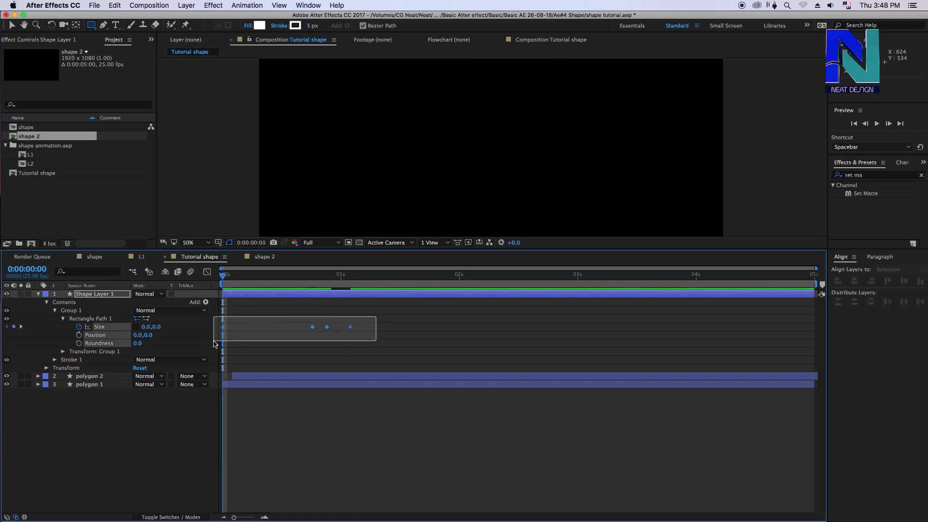
pyautogui.click(389, 412)
pyautogui.press('space')
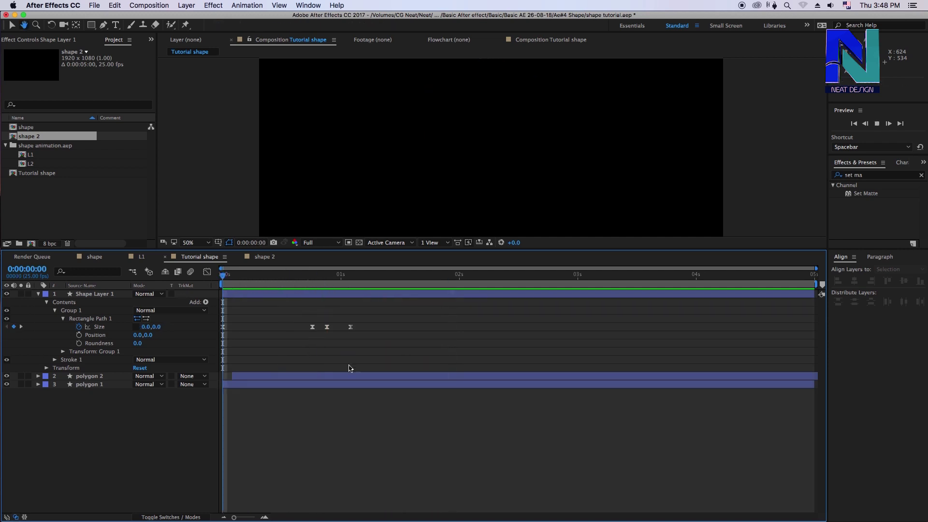
pyautogui.press('space')
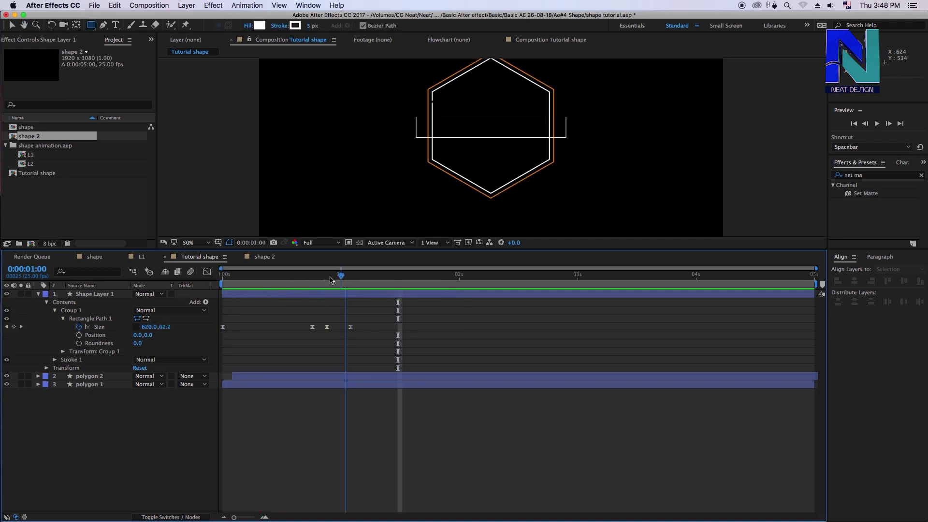
pyautogui.moveTo(350, 327); pyautogui.dragTo(425, 327)
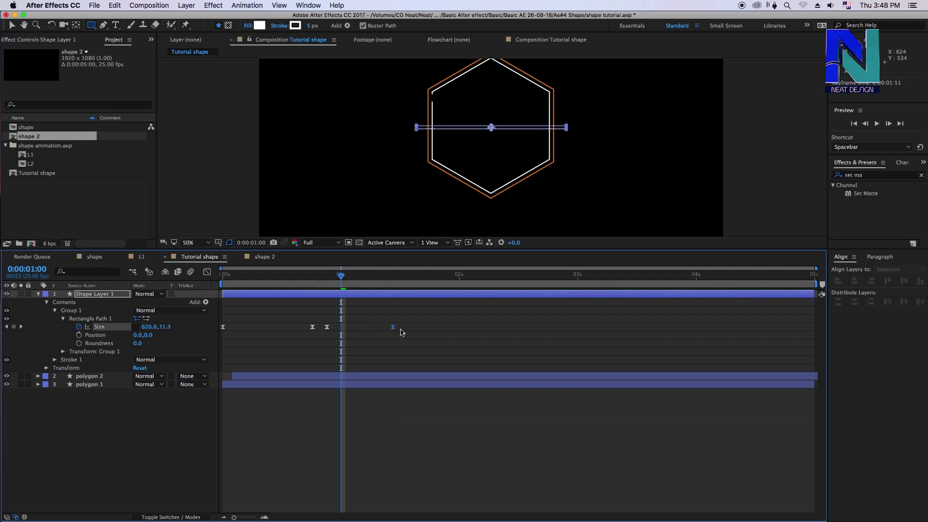
pyautogui.press('Home')
pyautogui.press('space')
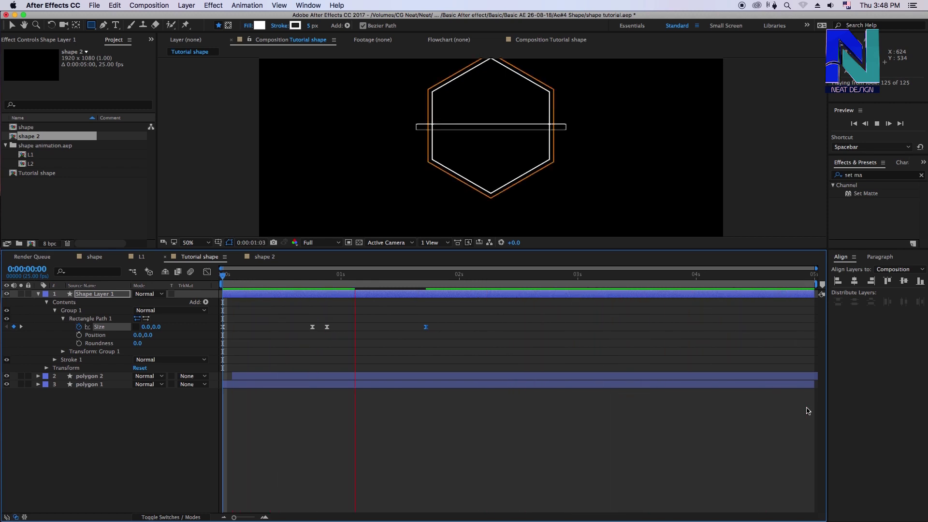
pyautogui.click(398, 397)
pyautogui.press('.')
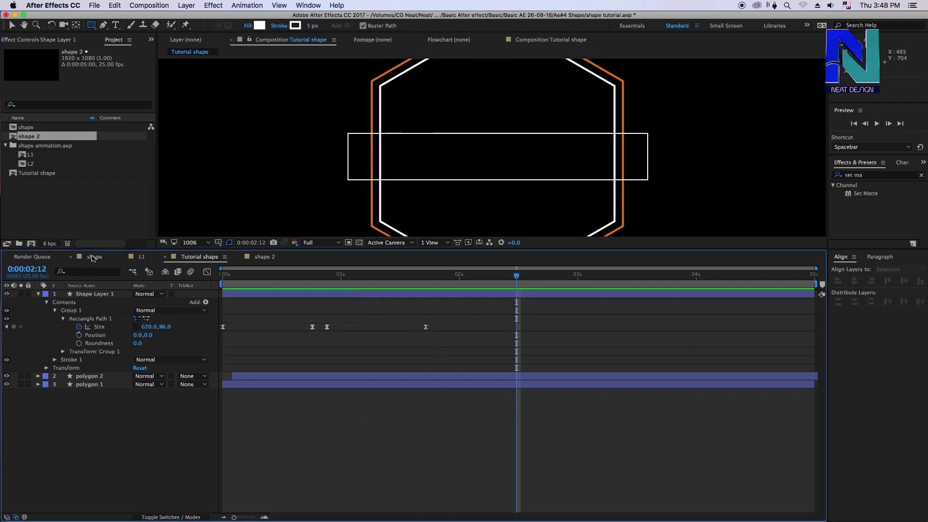
# In the finished shape comp, unsolo the layer and scrub the BASIC AE title reveal at 200%
pyautogui.click(95, 258)
pyautogui.click(21, 335)
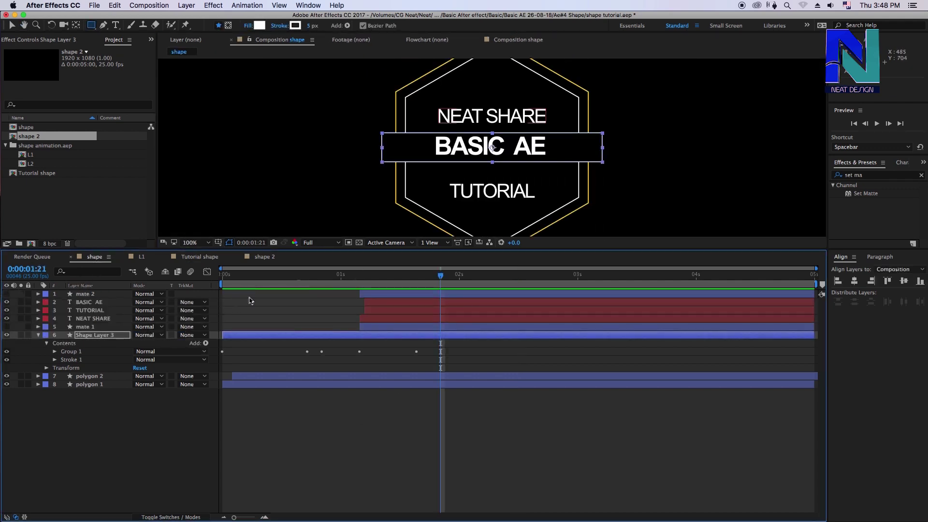
pyautogui.moveTo(361, 276)
pyautogui.mouseDown()
pyautogui.moveTo(383, 275)
pyautogui.moveTo(393, 286)
pyautogui.mouseUp()
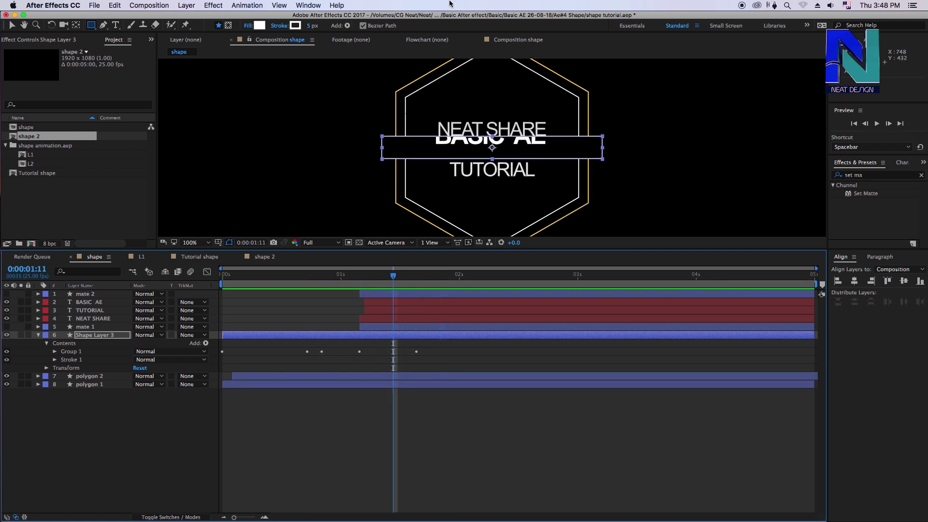
pyautogui.press('.')
pyautogui.moveTo(398, 280); pyautogui.dragTo(402, 278)
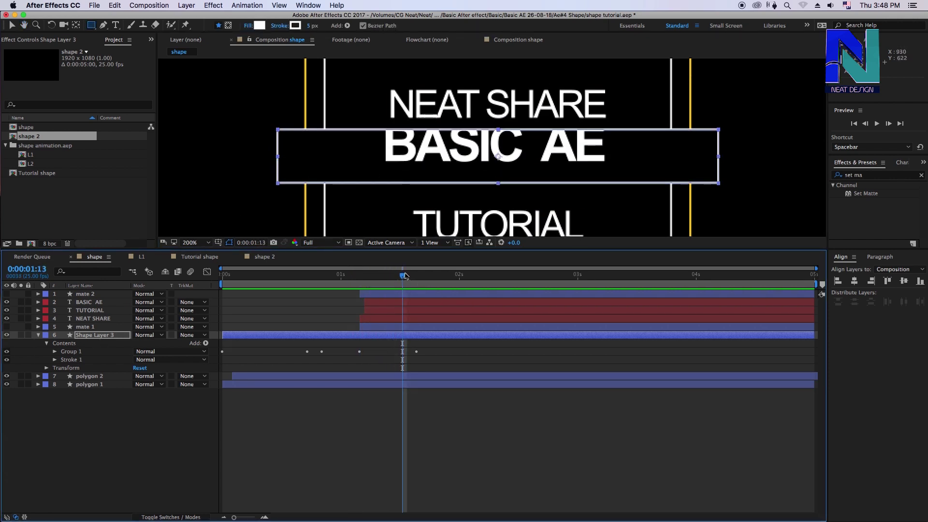
pyautogui.moveTo(404, 276); pyautogui.dragTo(417, 276)
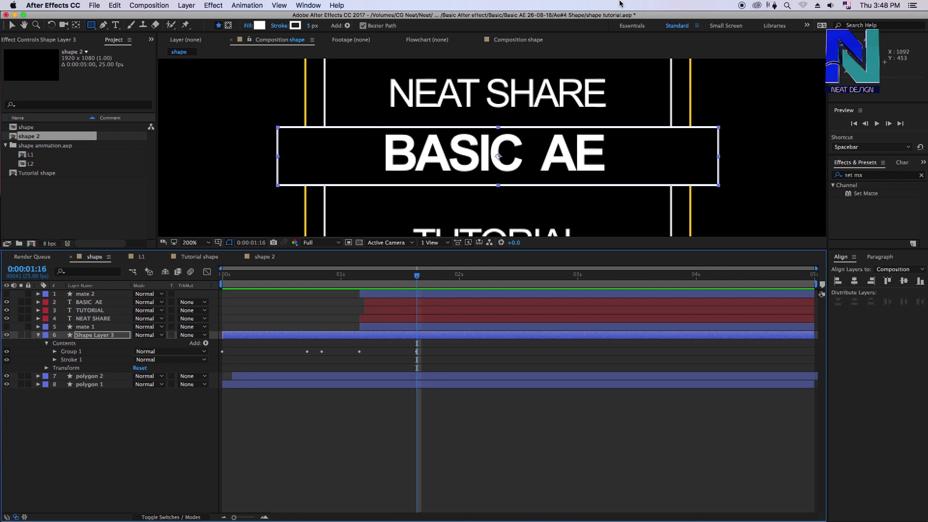
# Return to 100%, play the title animation from 0:00:01:08, then go to Tutorial shape
pyautogui.press('/')
pyautogui.click(379, 282)
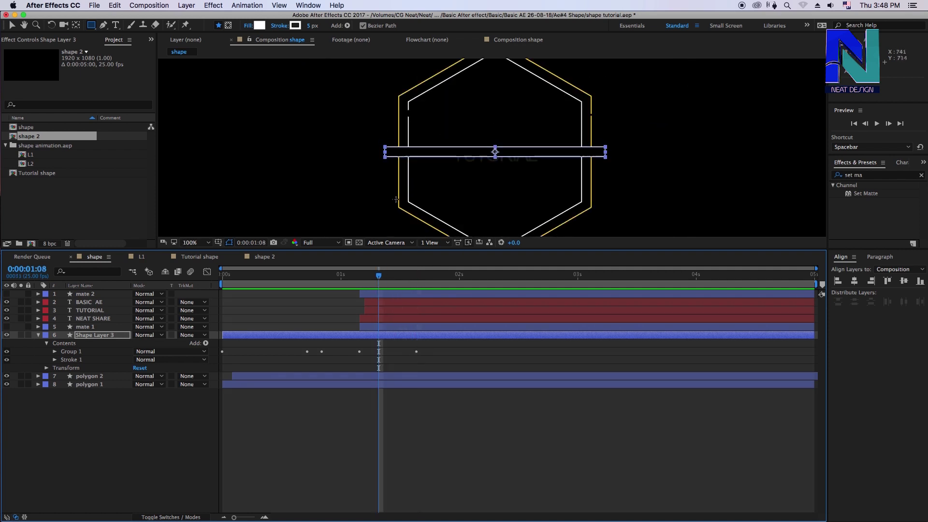
pyautogui.press('space')
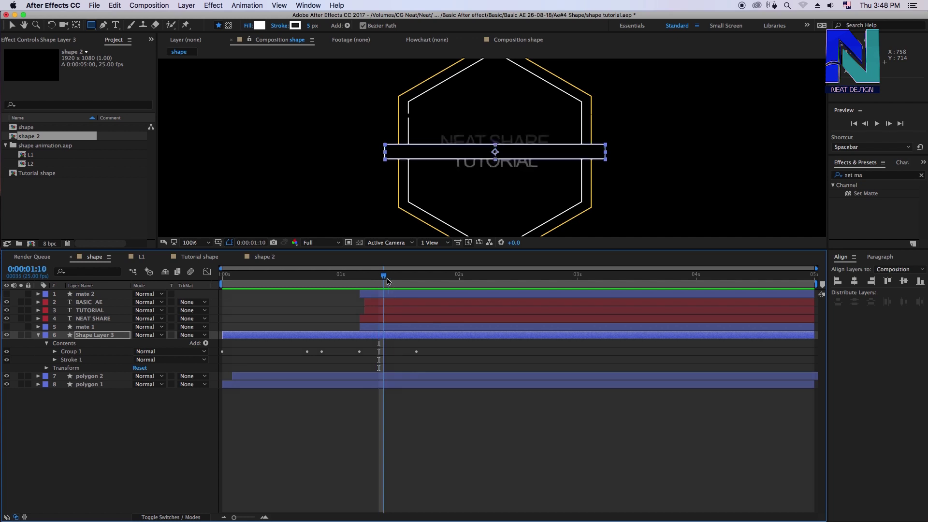
pyautogui.click(262, 258)
pyautogui.click(200, 256)
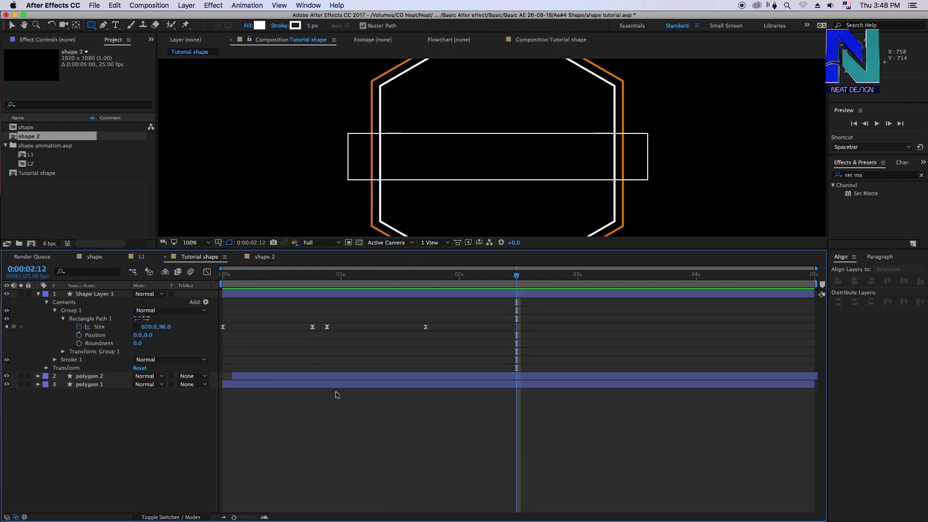
# Rename Shape Layer 1 to 'ractangle'
pyautogui.moveTo(518, 274); pyautogui.dragTo(218, 280)
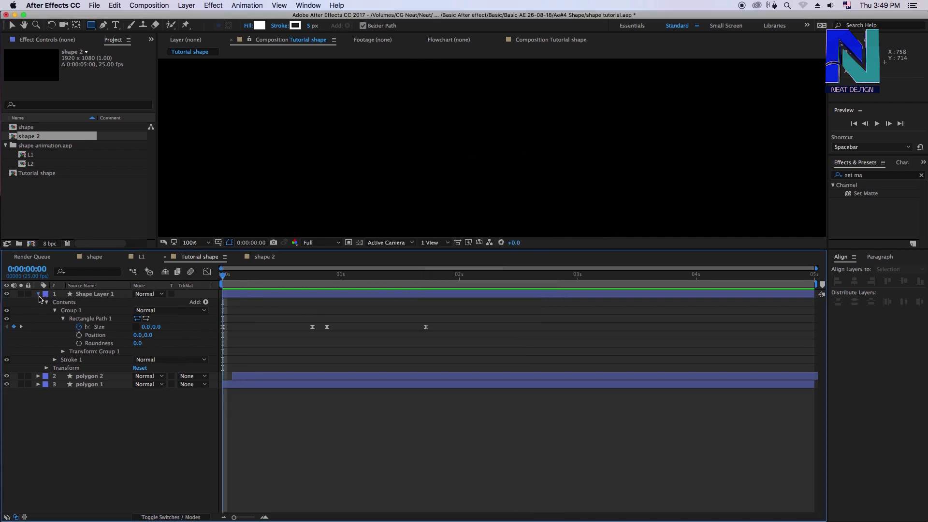
pyautogui.click(38, 294)
pyautogui.click(105, 295)
pyautogui.moveTo(236, 285); pyautogui.dragTo(256, 285)
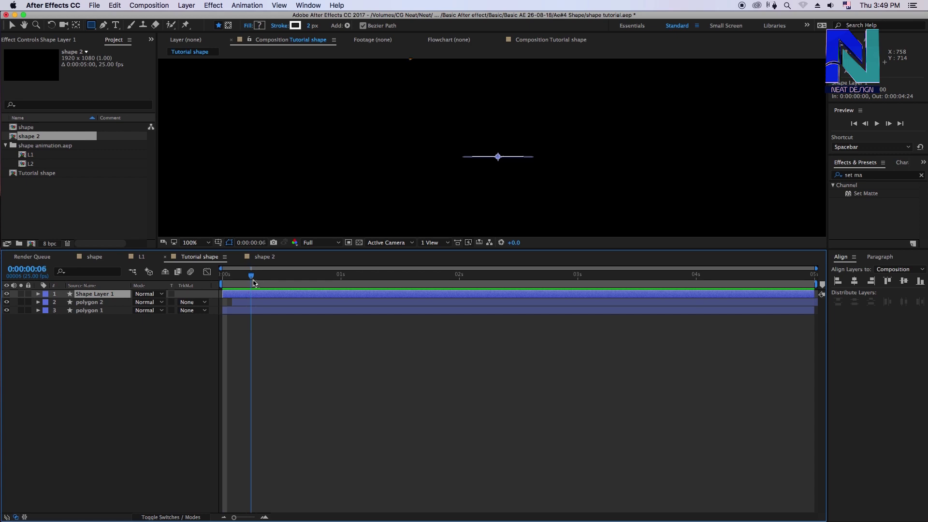
pyautogui.press('Return')
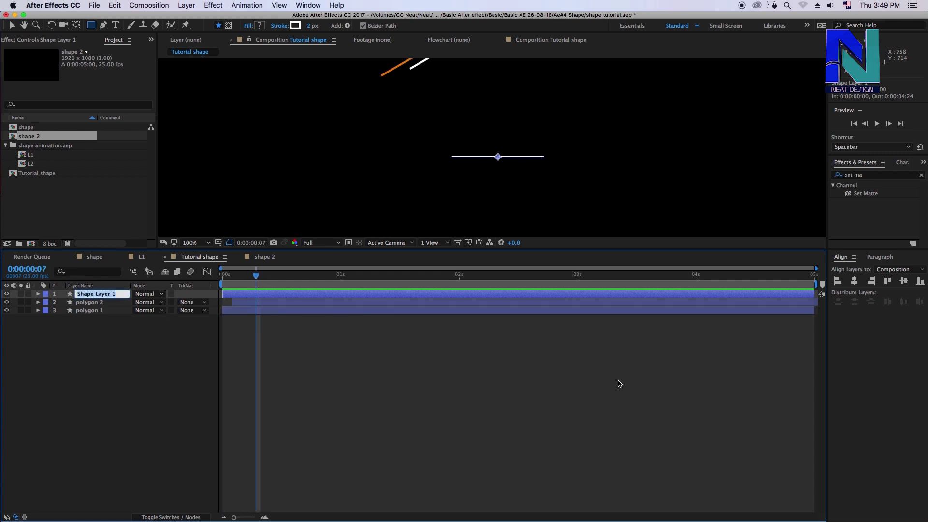
pyautogui.write('ra')
pyautogui.press('Return')
# Duplicate the ractangle layer and name the copy 'mate'
pyautogui.press('pageup')
pyautogui.press('pageup')
pyautogui.press('pageup')
pyautogui.click(89, 294)
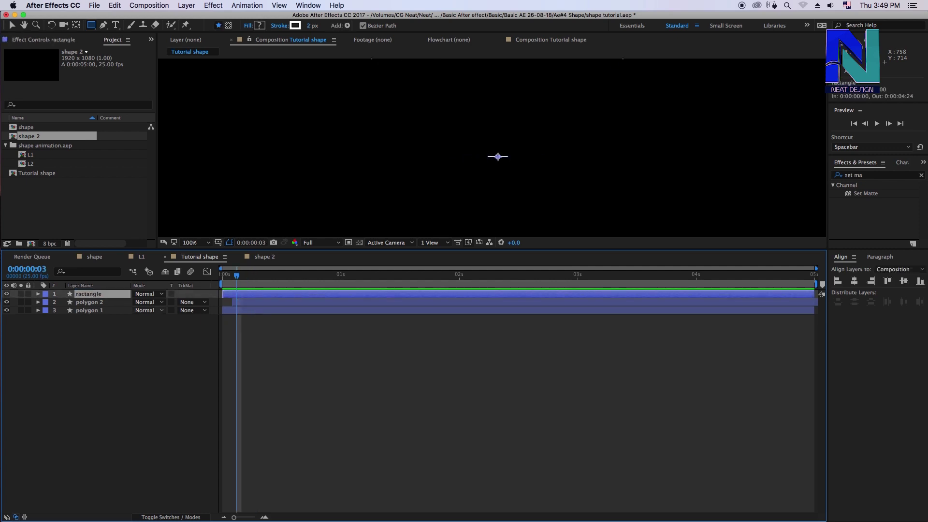
pyautogui.hotkey('ctrl', 'd')
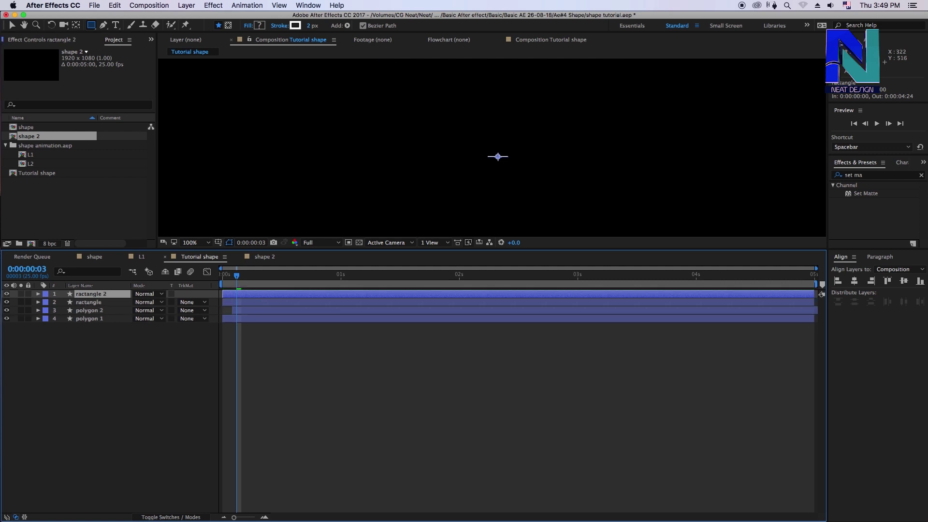
pyautogui.press('Return')
pyautogui.write('mat')
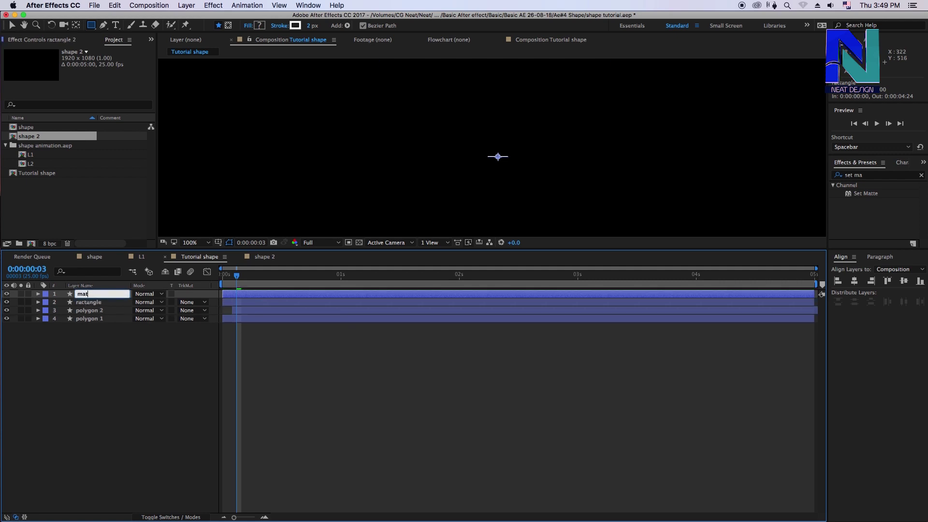
pyautogui.press('Return')
# Preview, check mate's Size keyframes, and turn off the mate layer's visibility
pyautogui.press('space')
pyautogui.press('space')
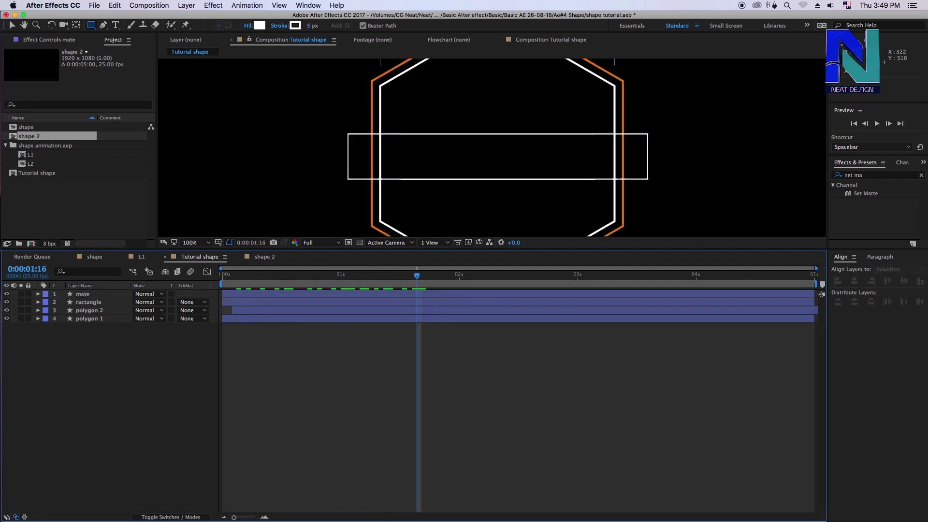
pyautogui.click(82, 294)
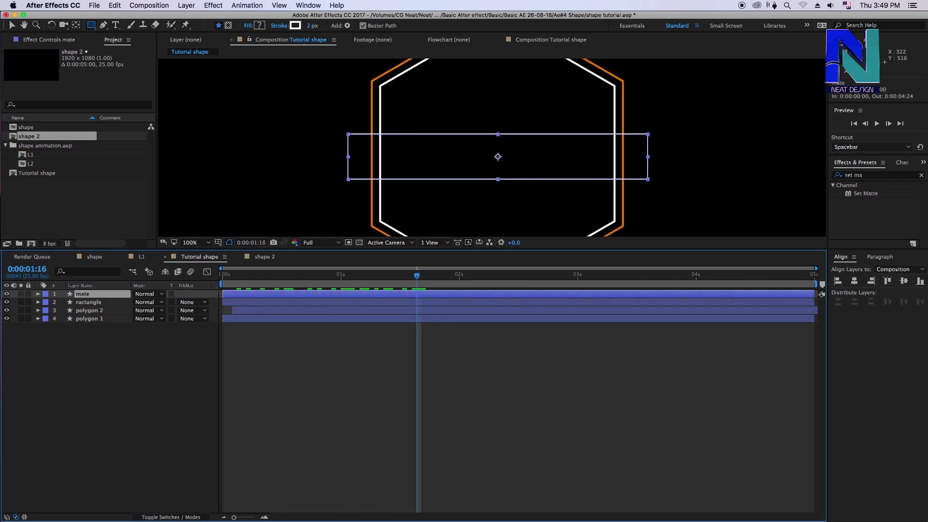
pyautogui.press('u')
pyautogui.moveTo(417, 274); pyautogui.dragTo(222, 274)
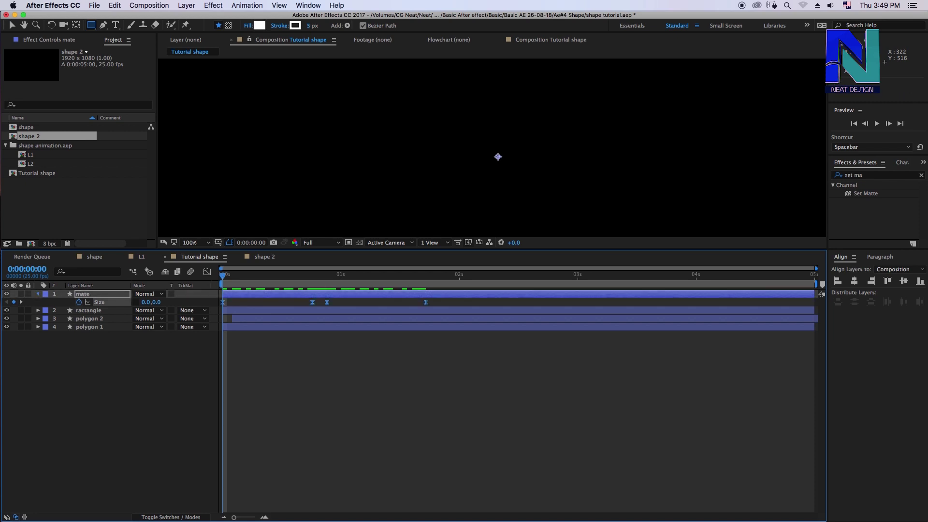
pyautogui.press('u')
pyautogui.click(6, 294)
pyautogui.click(517, 302)
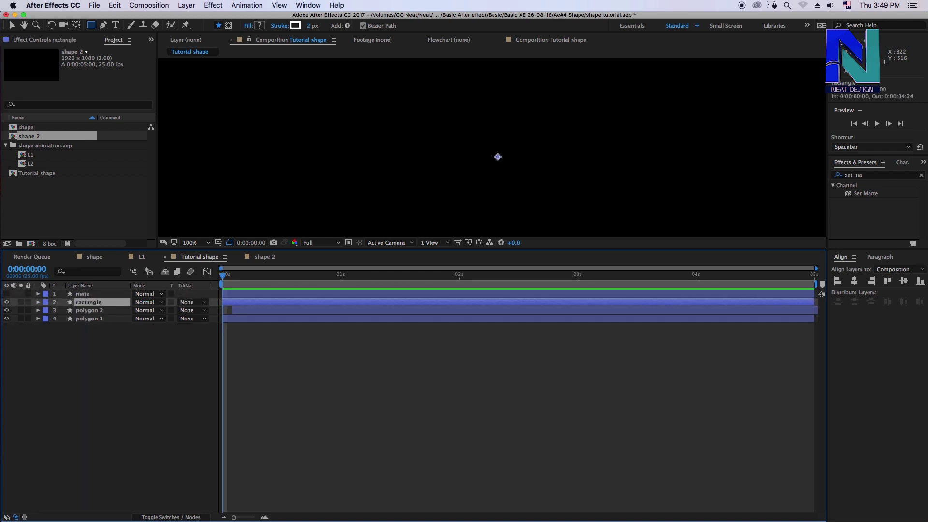
# Shift the mate layer three frames later and expand ractangle's Group 1 transform properties
pyautogui.press('u')
pyautogui.moveTo(281, 294); pyautogui.dragTo(295, 294)
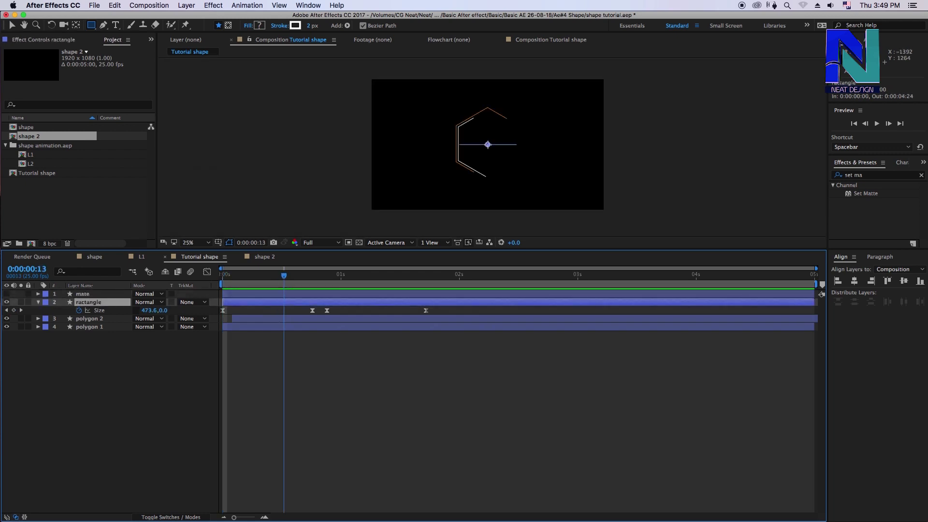
pyautogui.press('u')
pyautogui.click(38, 302)
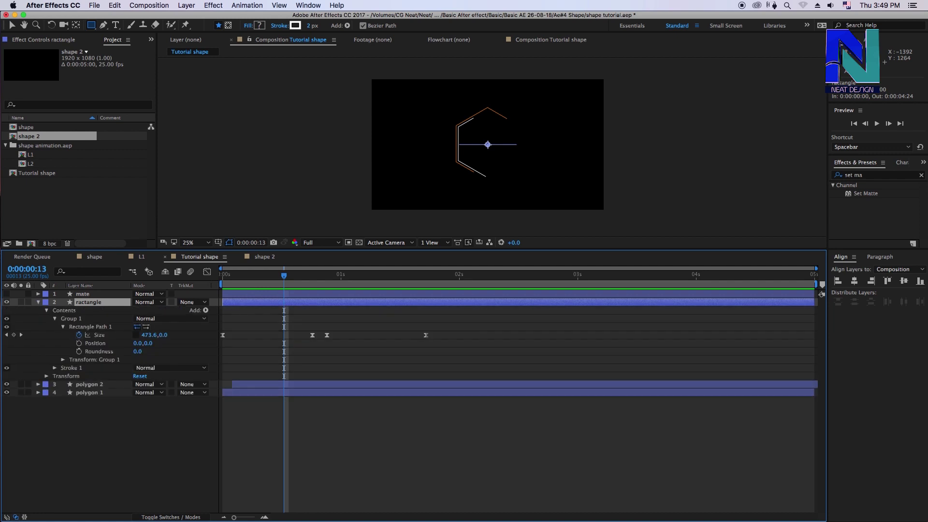
pyautogui.click(63, 327)
pyautogui.click(94, 335)
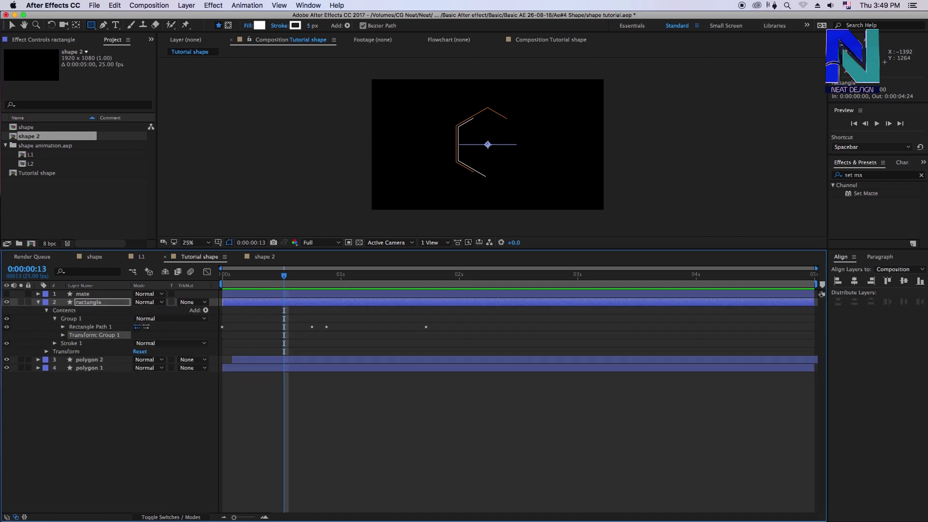
pyautogui.click(63, 335)
pyautogui.moveTo(284, 276); pyautogui.dragTo(222, 275)
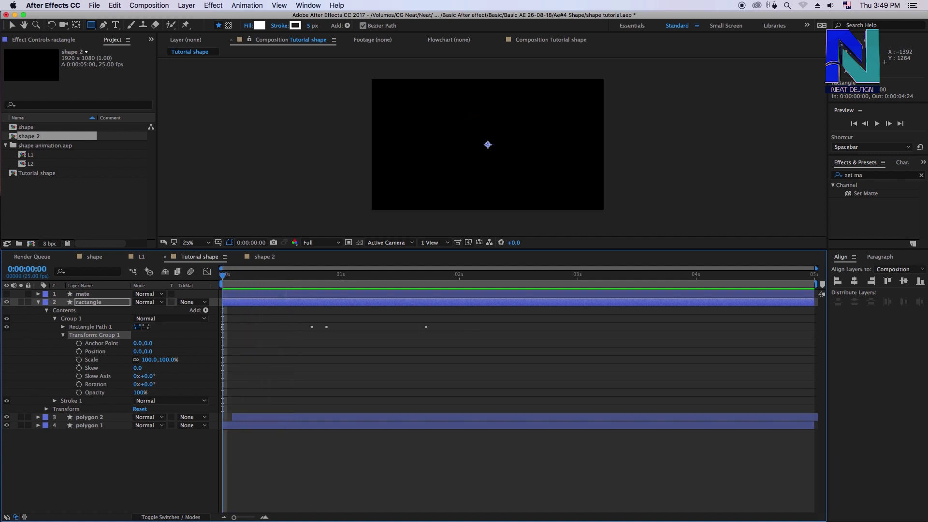
# Keyframe the group's Rotation at 30° on the first frame
pyautogui.click(148, 384)
pyautogui.press('Return')
pyautogui.click(78, 384)
pyautogui.moveTo(273, 283); pyautogui.dragTo(309, 280)
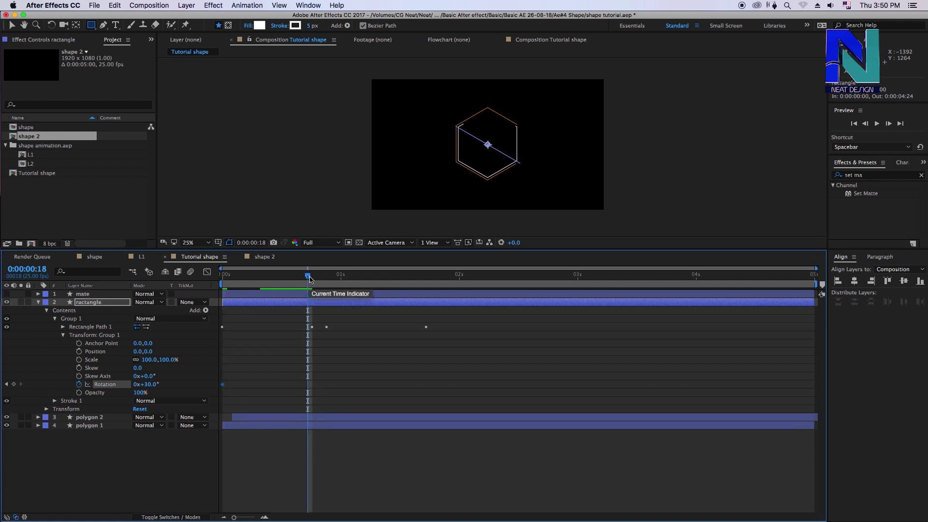
pyautogui.moveTo(310, 279)
pyautogui.mouseDown()
pyautogui.moveTo(427, 285)
pyautogui.moveTo(327, 289)
pyautogui.mouseUp()
# Add a 0° Rotation keyframe around 0:00:00:18 and preview the rotating bar
pyautogui.click(333, 309)
pyautogui.press('u')
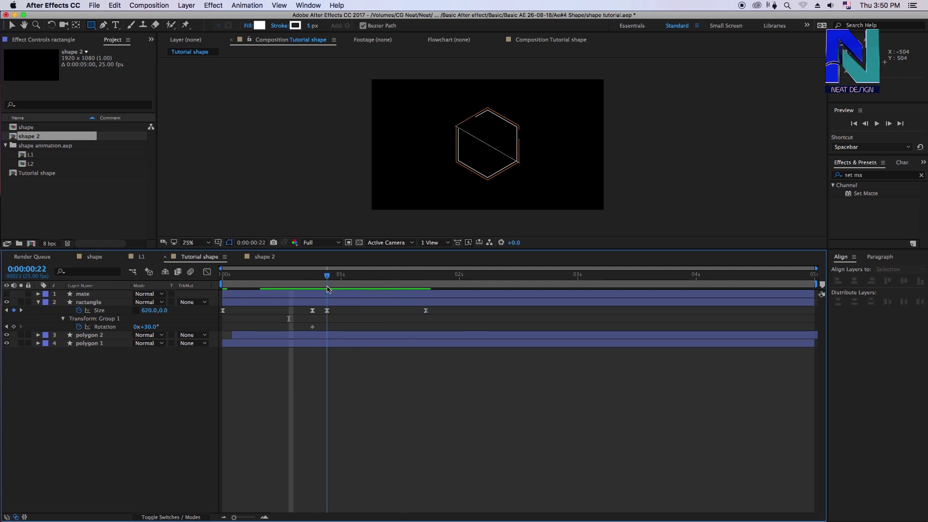
pyautogui.click(155, 328)
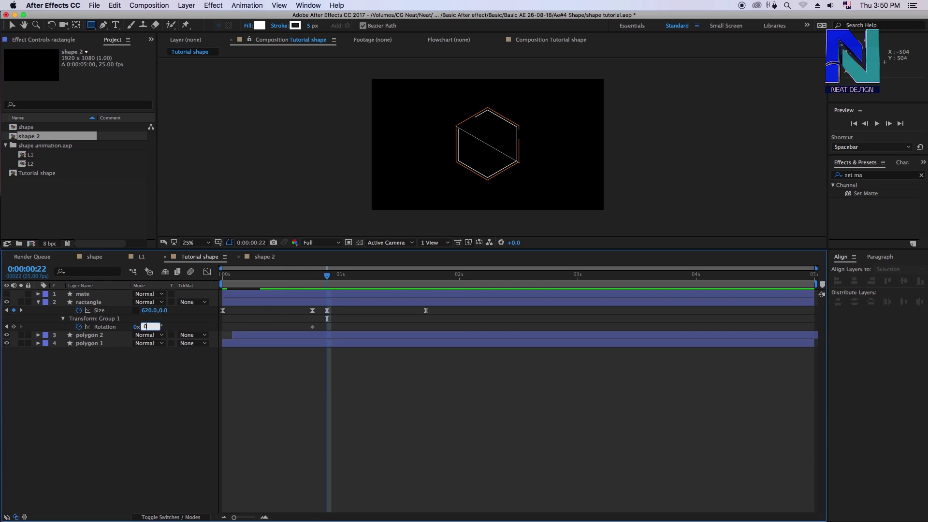
pyautogui.press('Return')
pyautogui.press('space')
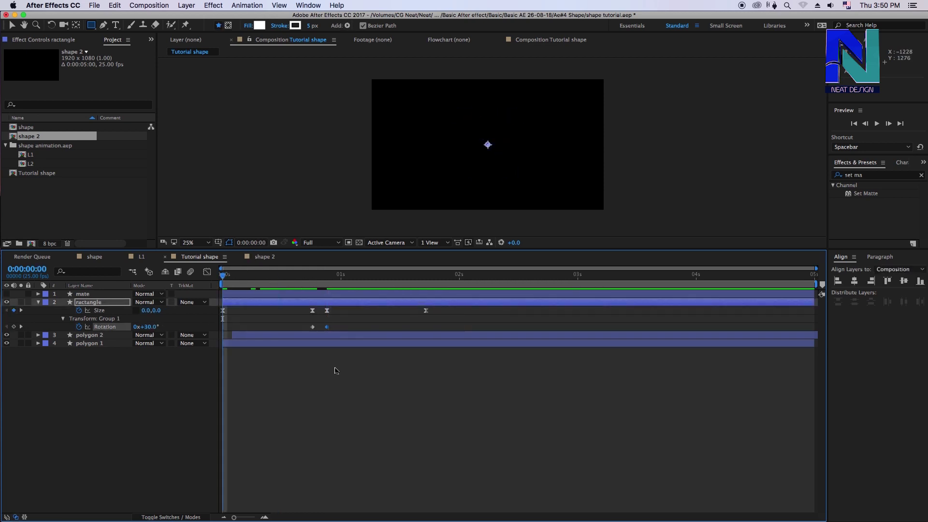
pyautogui.moveTo(398, 276); pyautogui.dragTo(318, 286)
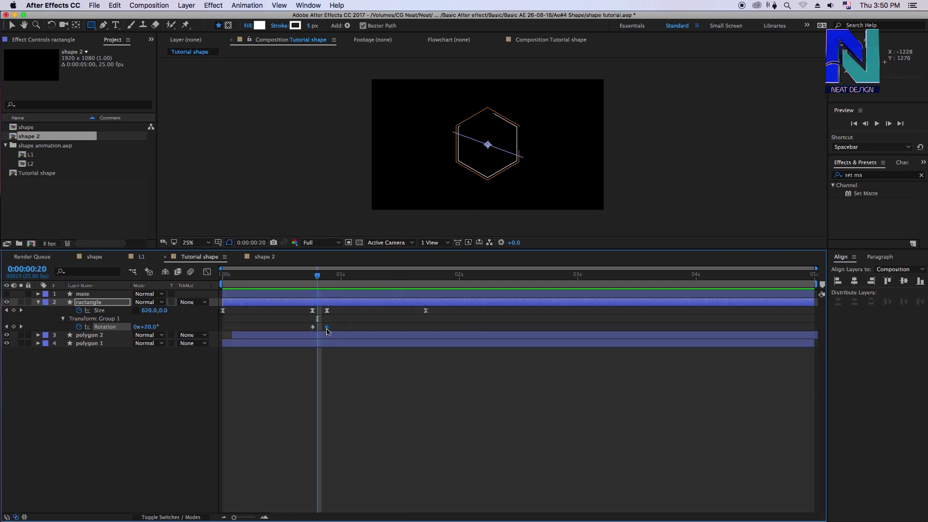
# Apply Easy Ease to both Rotation keyframes and move the first one earlier
pyautogui.moveTo(327, 327); pyautogui.dragTo(299, 327)
pyautogui.press('F9')
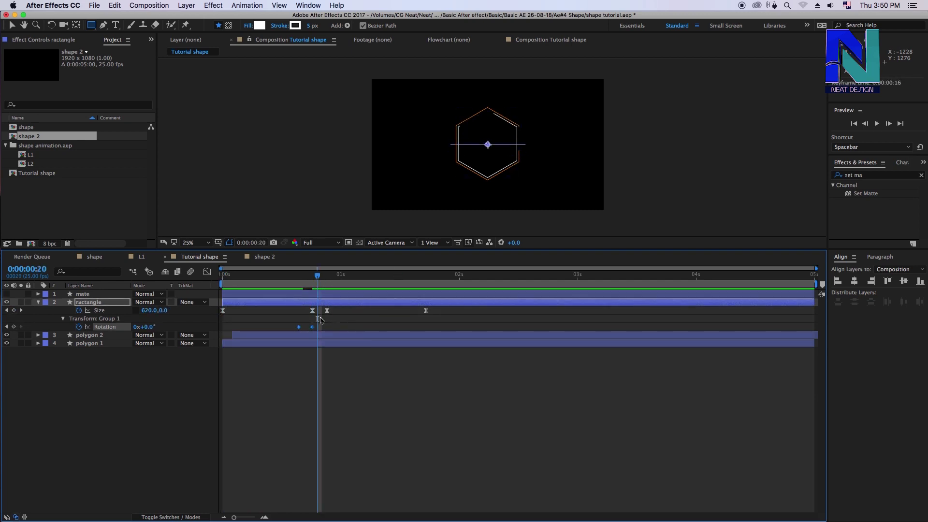
pyautogui.press('Home')
pyautogui.press('space')
pyautogui.scroll(-2, 348, 126)
pyautogui.scroll(4, 348, 126)
pyautogui.moveTo(299, 326); pyautogui.dragTo(241, 327)
pyautogui.press('Home')
pyautogui.press('space')
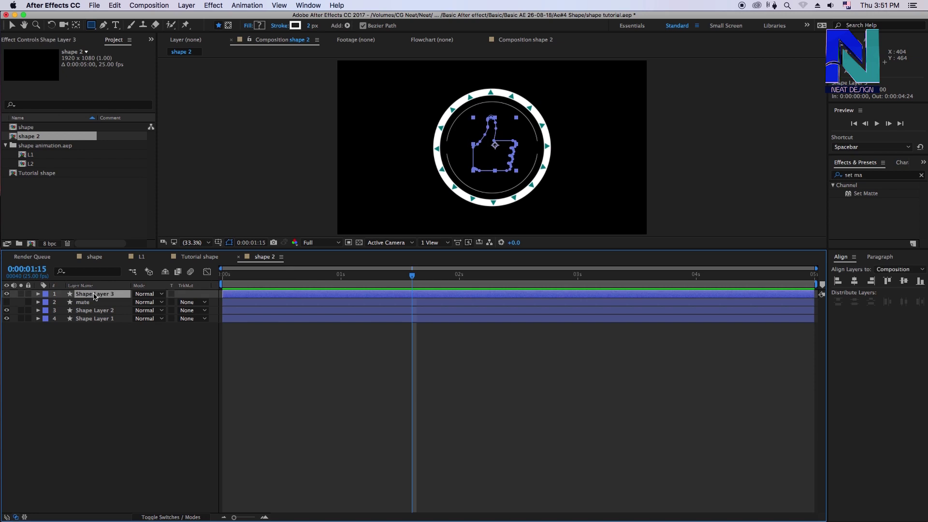
# Collapse all layers and reveal only ractangle's animated Size and Rotation keyframes
pyautogui.press('F2')
pyautogui.hotkey('ctrl', 'a')
pyautogui.press('u')
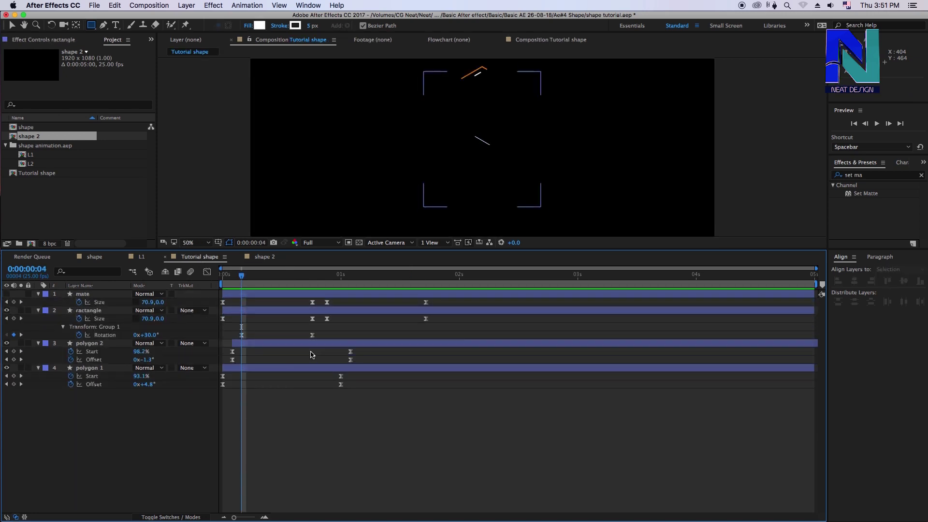
pyautogui.press('u')
pyautogui.click(305, 349)
pyautogui.click(309, 302)
pyautogui.press('u')
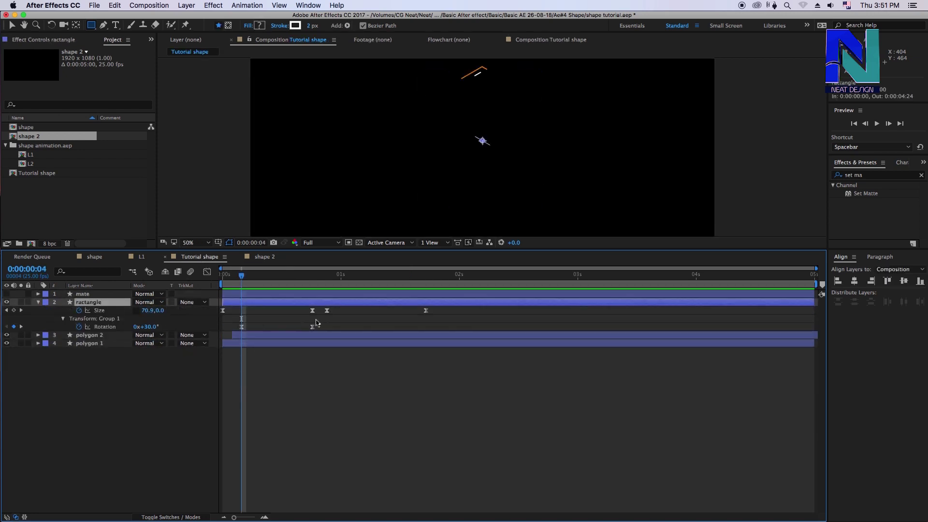
pyautogui.press('pageup')
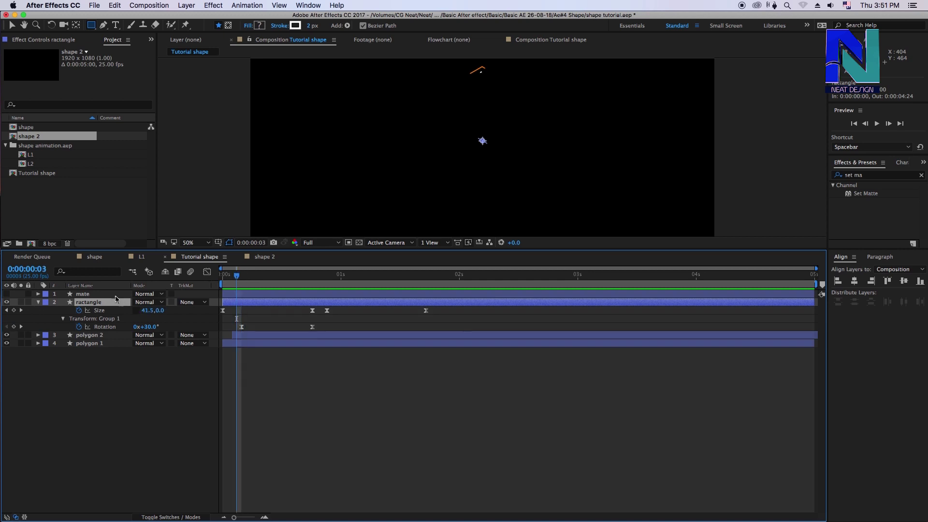
pyautogui.hotkey('ctrl', 'Up')
pyautogui.moveTo(245, 274); pyautogui.dragTo(310, 275)
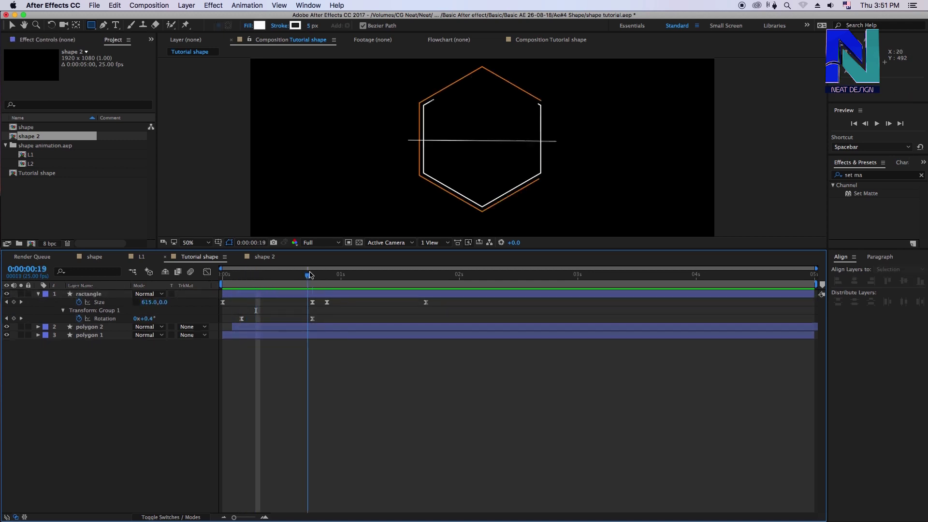
# Push the bar's later Size keyframes later, move Rotation keyframes to about 1:03, and preview
pyautogui.click(327, 302)
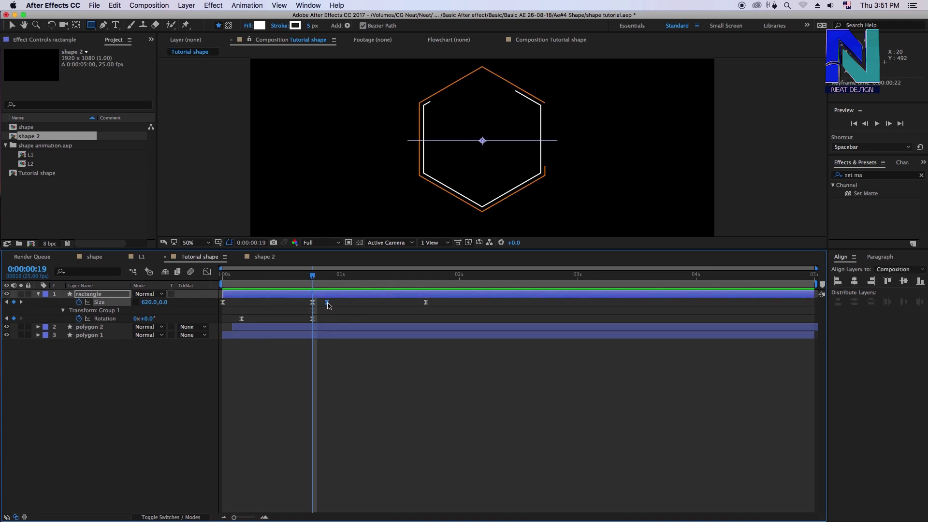
pyautogui.keyDown('shift'); pyautogui.click(425, 303); pyautogui.keyUp('shift')
pyautogui.moveTo(327, 303)
pyautogui.mouseDown()
pyautogui.moveTo(370, 304)
pyautogui.moveTo(358, 306)
pyautogui.mouseUp()
pyautogui.click(313, 320)
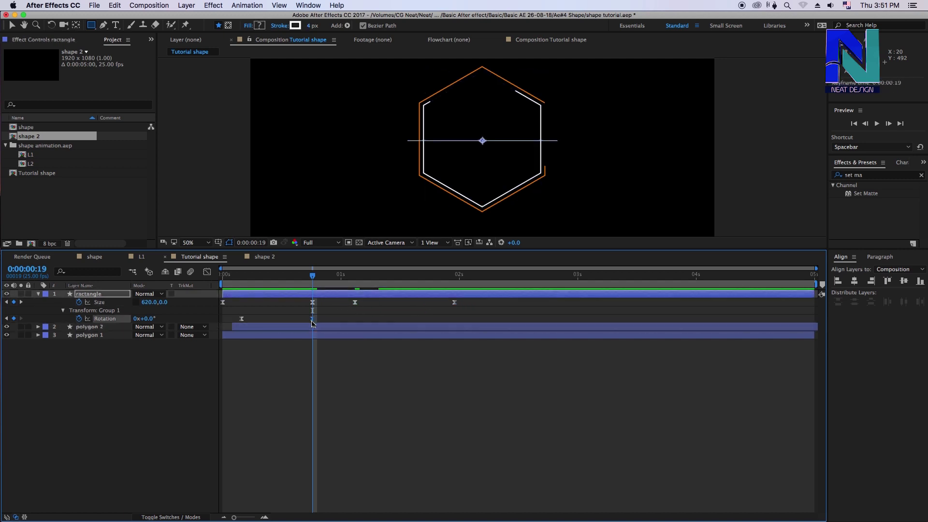
pyautogui.keyDown('shift'); pyautogui.click(241, 318); pyautogui.keyUp('shift')
pyautogui.moveTo(241, 318); pyautogui.dragTo(232, 319)
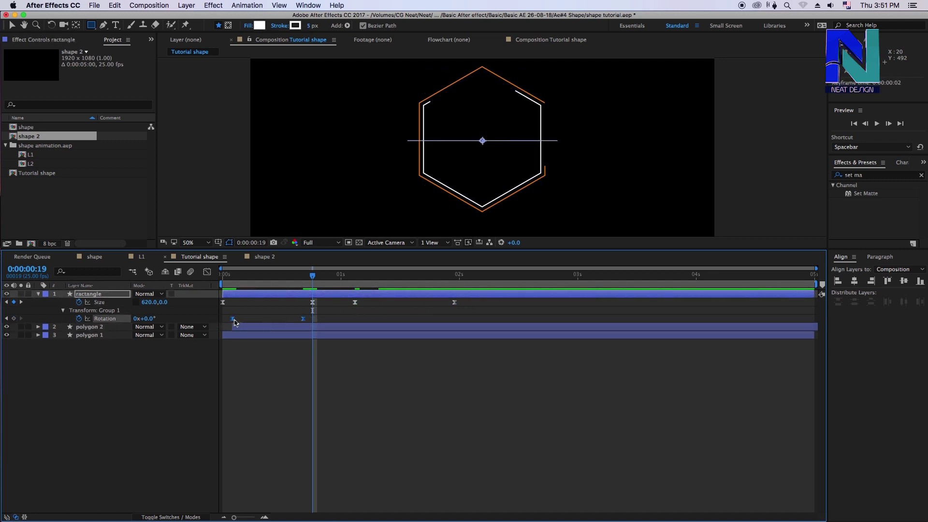
pyautogui.moveTo(303, 319)
pyautogui.mouseDown()
pyautogui.moveTo(369, 319)
pyautogui.moveTo(355, 318)
pyautogui.mouseUp()
pyautogui.moveTo(317, 282)
pyautogui.mouseDown()
pyautogui.moveTo(352, 284)
pyautogui.moveTo(302, 289)
pyautogui.mouseUp()
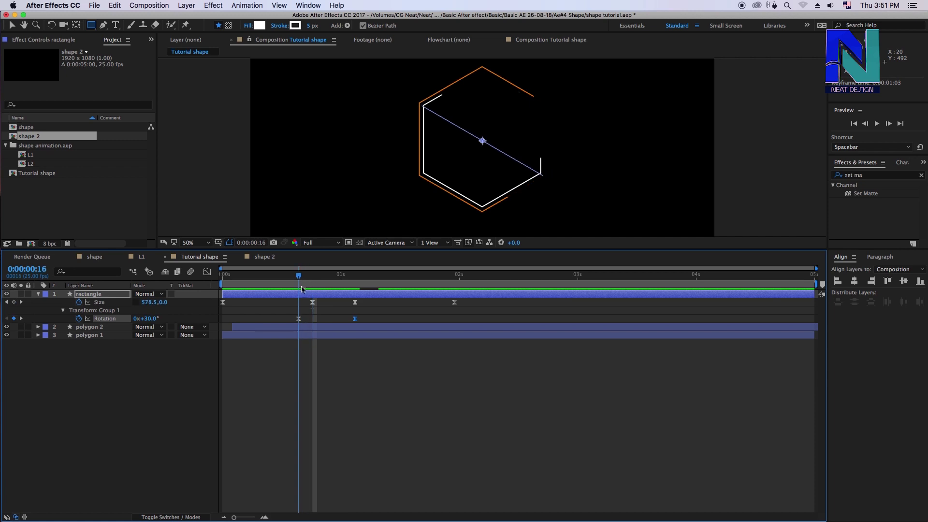
pyautogui.click(299, 318)
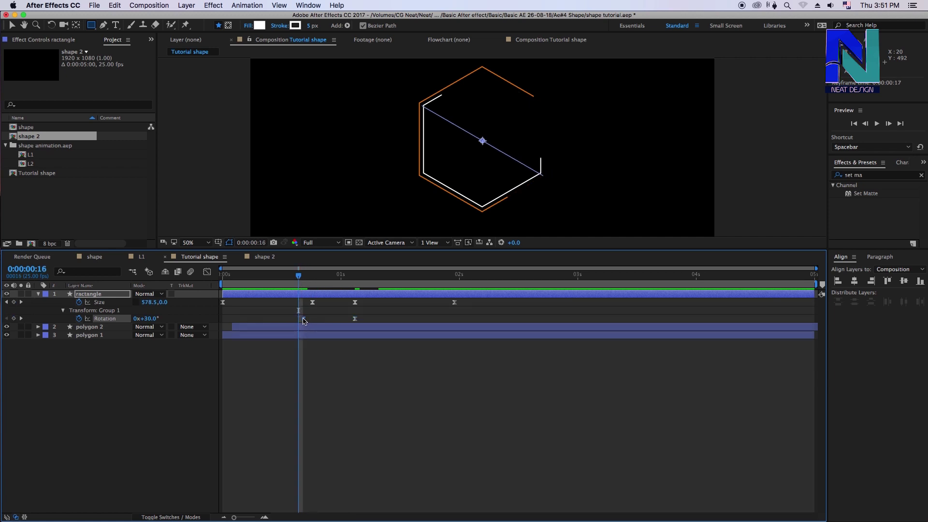
pyautogui.click(336, 357)
pyautogui.press('space')
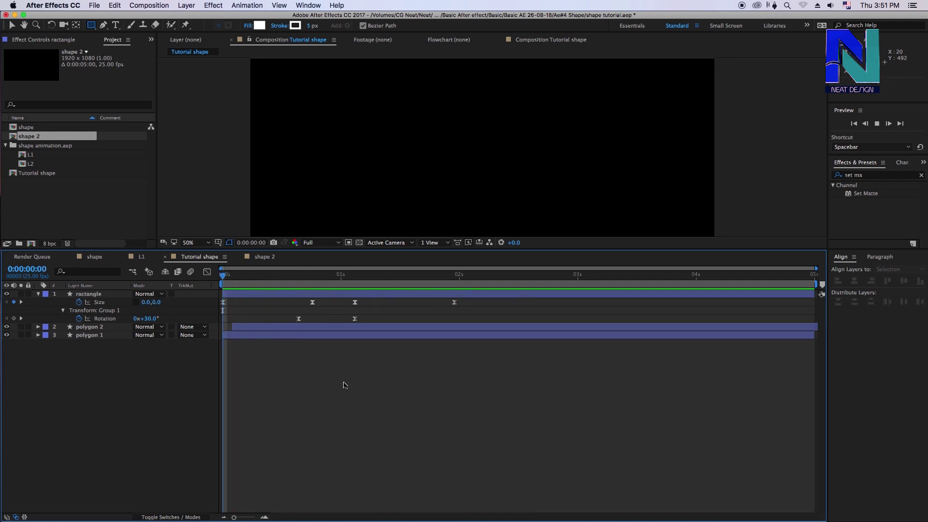
pyautogui.press('space')
# Inspect the bar layer's Group 1, Rectangle Path and Transform properties, then collapse them
pyautogui.click(105, 317)
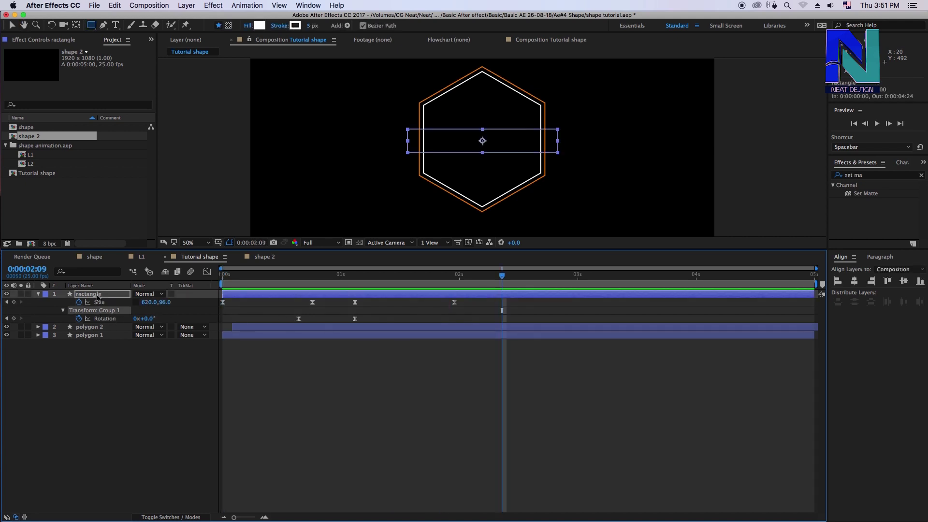
pyautogui.click(97, 295)
pyautogui.click(38, 294)
pyautogui.click(37, 295)
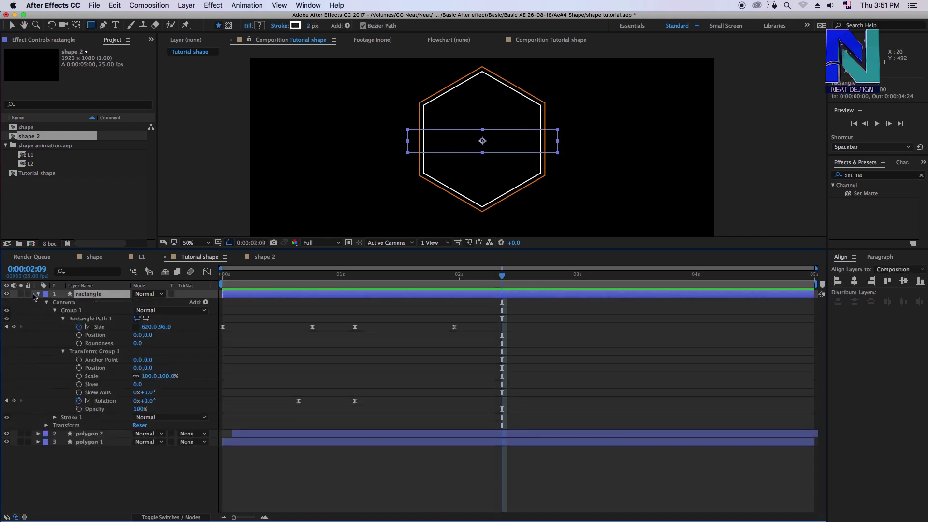
pyautogui.click(55, 310)
pyautogui.click(55, 310)
pyautogui.click(94, 318)
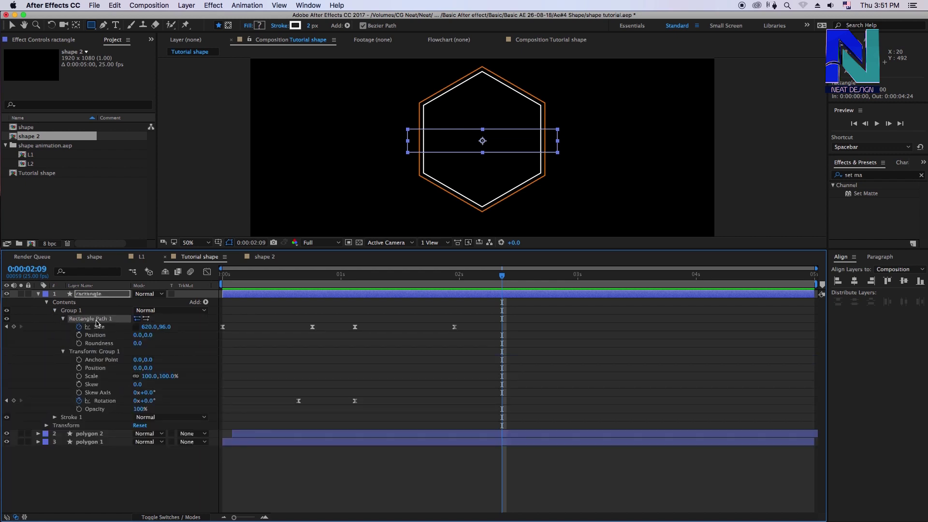
pyautogui.click(63, 319)
pyautogui.click(93, 327)
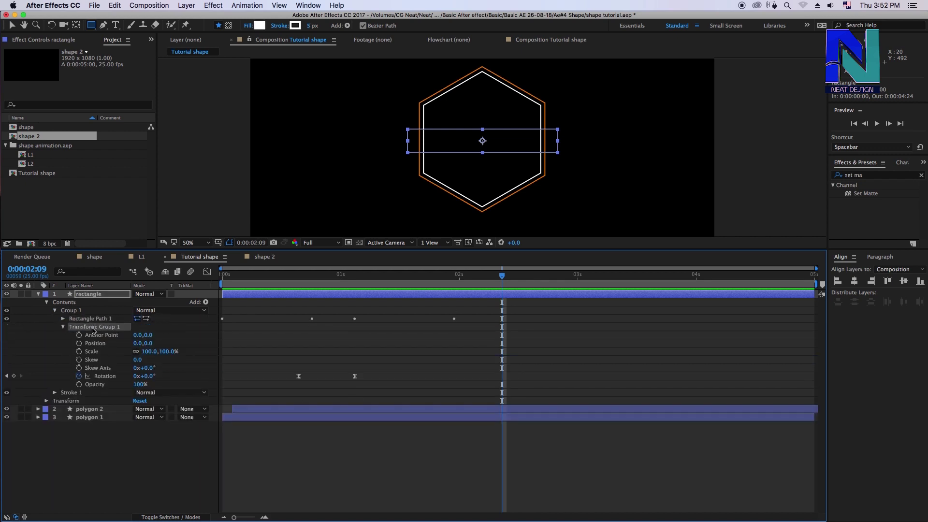
pyautogui.click(63, 328)
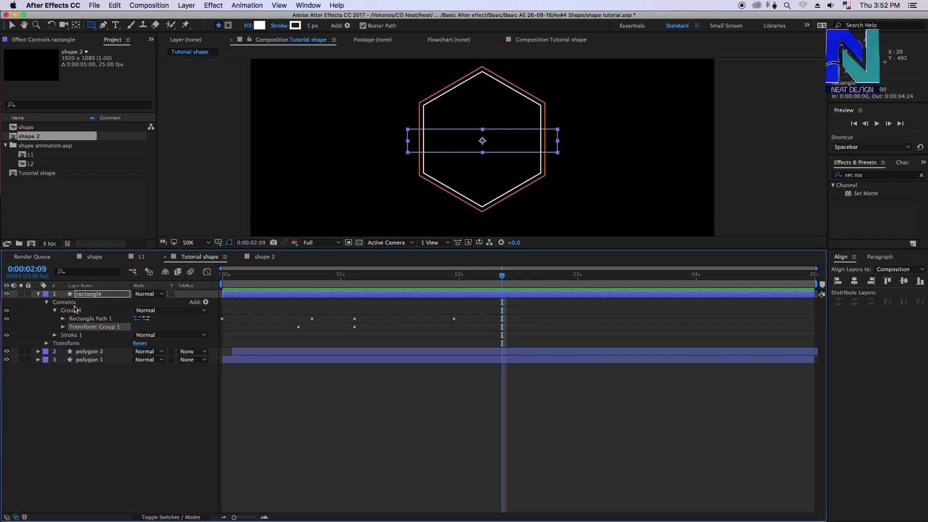
pyautogui.click(73, 310)
pyautogui.click(55, 311)
pyautogui.click(127, 378)
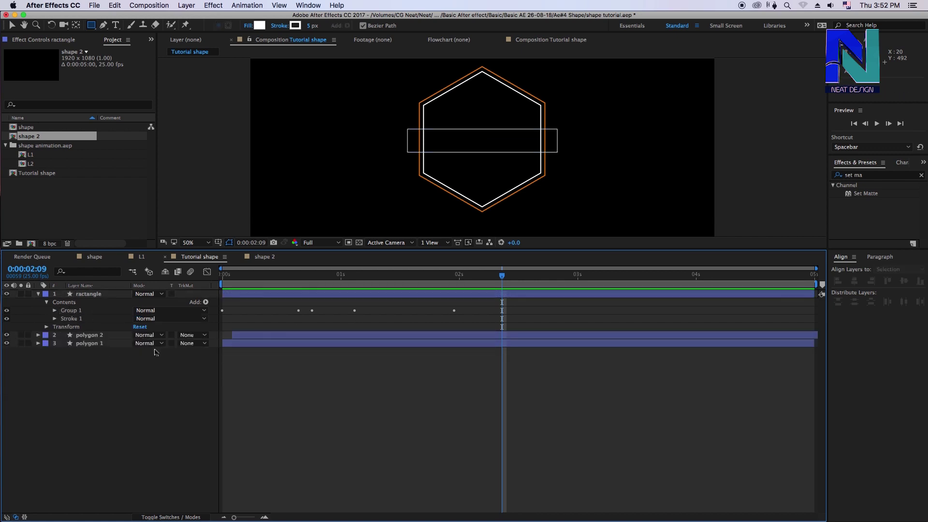
# Preview the whole animation from the first frame, then collapse the bar and polygon 2 layers
pyautogui.moveTo(286, 282); pyautogui.dragTo(222, 280)
pyautogui.press('u')
pyautogui.press('space')
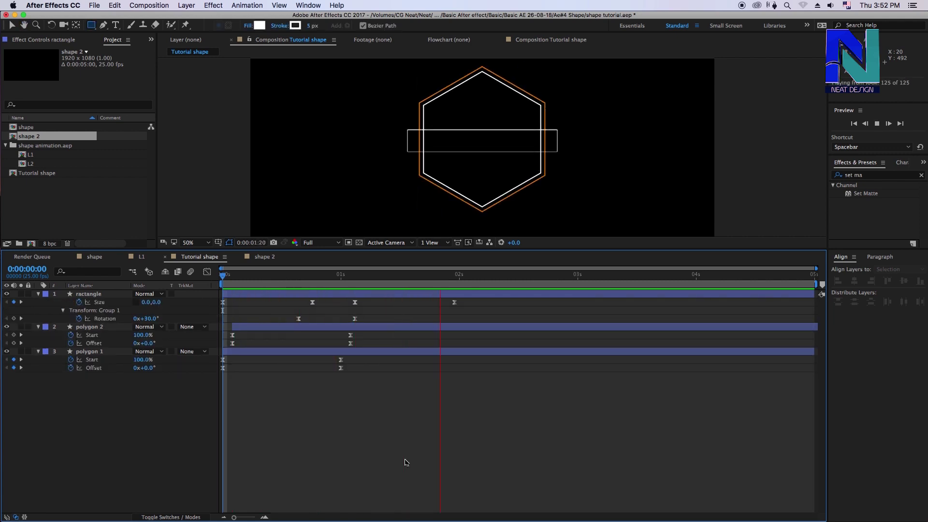
pyautogui.press('space')
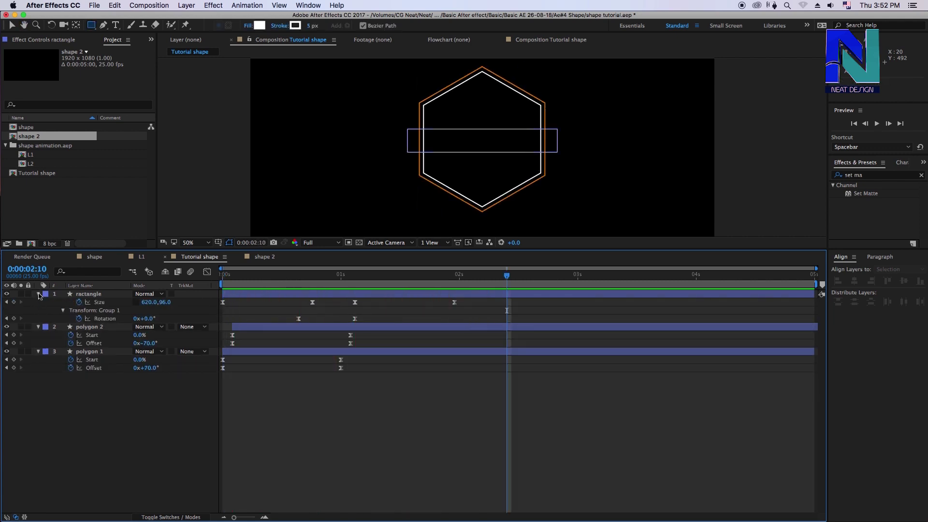
pyautogui.click(39, 294)
pyautogui.click(39, 302)
pyautogui.click(98, 301)
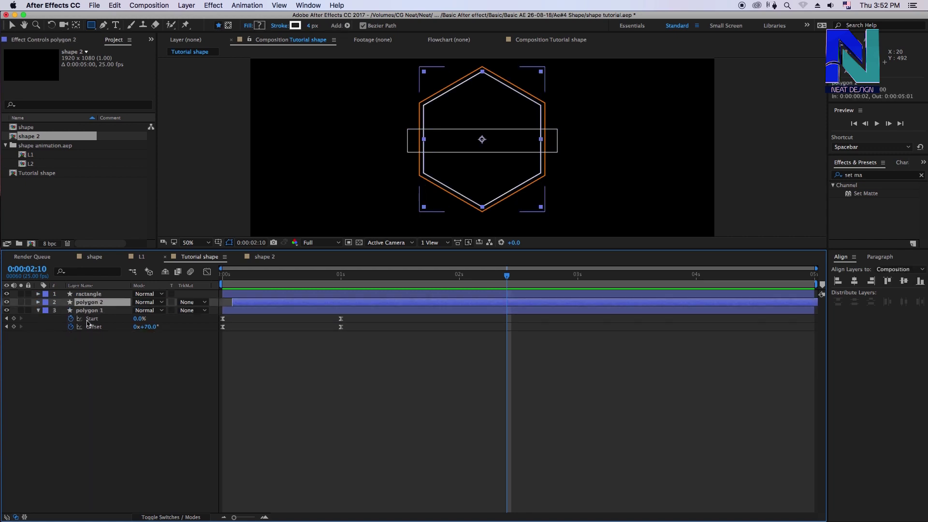
pyautogui.click(92, 294)
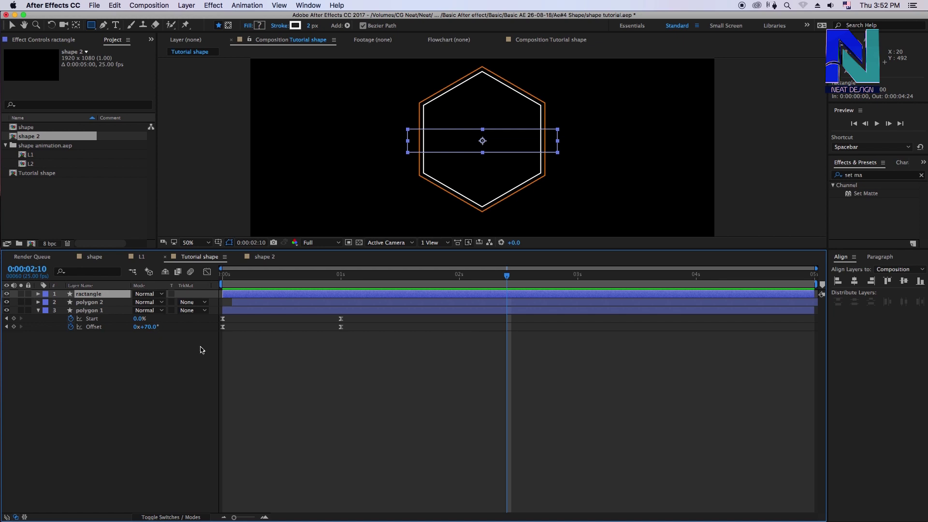
# Duplicate the bar layer, name the copy 'mate', and hide it
pyautogui.hotkey('ctrl', 'd')
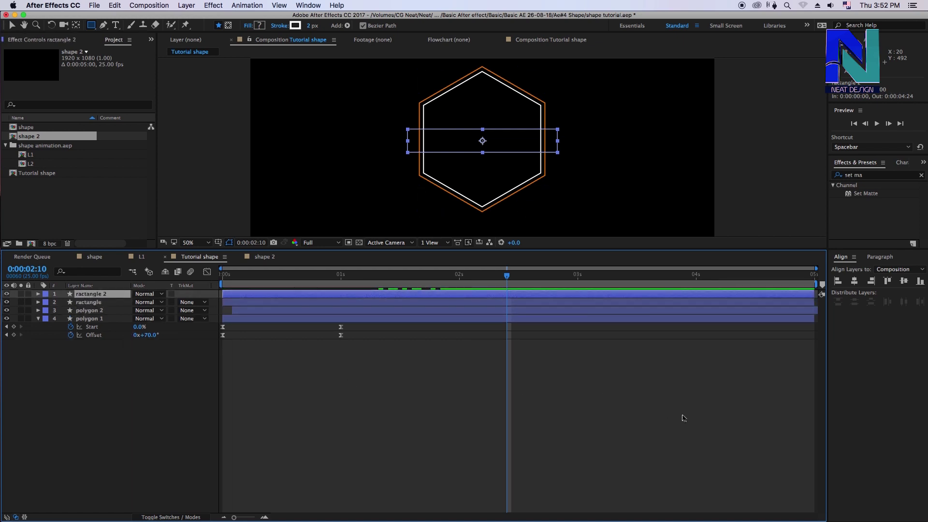
pyautogui.press('Return')
pyautogui.write('ma')
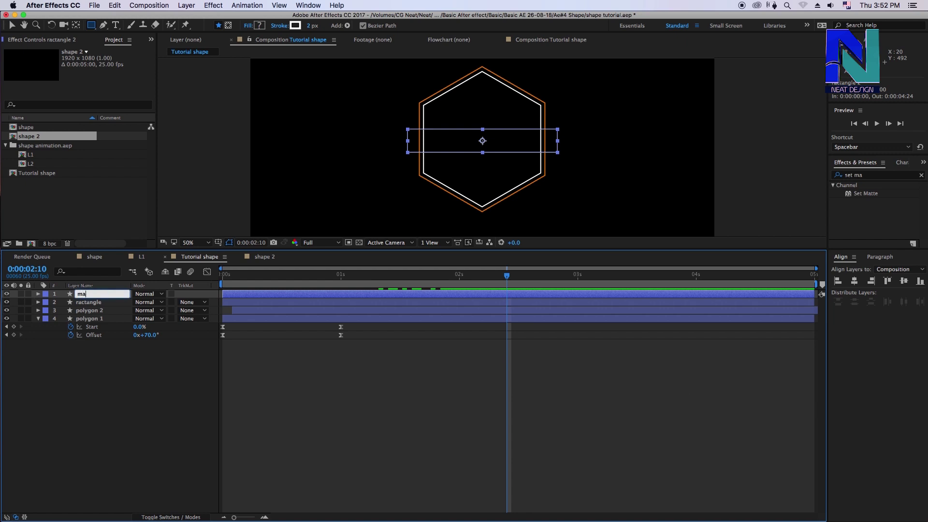
pyautogui.click(103, 389)
pyautogui.click(68, 296)
pyautogui.click(7, 294)
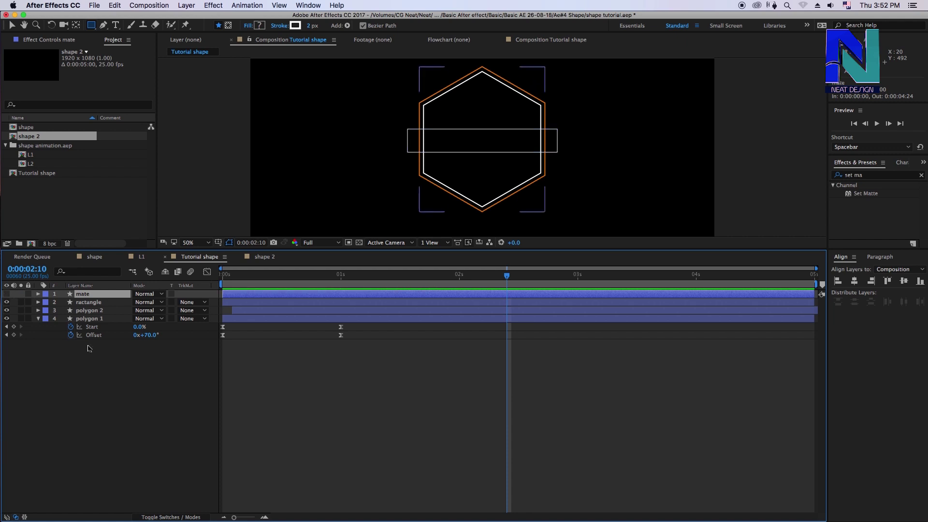
# Collapse polygon 1's properties and select the polygon 2 layer
pyautogui.click(133, 362)
pyautogui.click(91, 327)
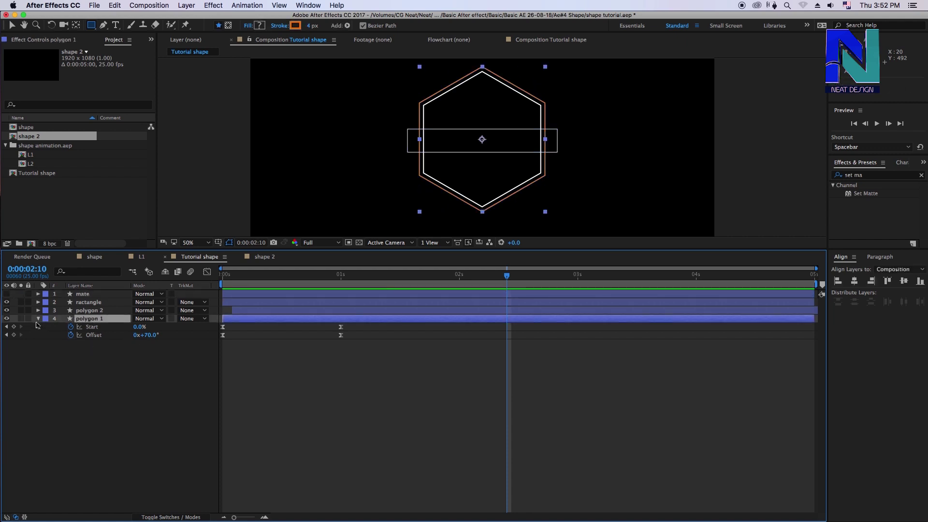
pyautogui.click(38, 318)
pyautogui.click(90, 310)
# Apply Set Matte to polygon 1, taking the matte from the mate layer
pyautogui.click(865, 178)
pyautogui.click(874, 195)
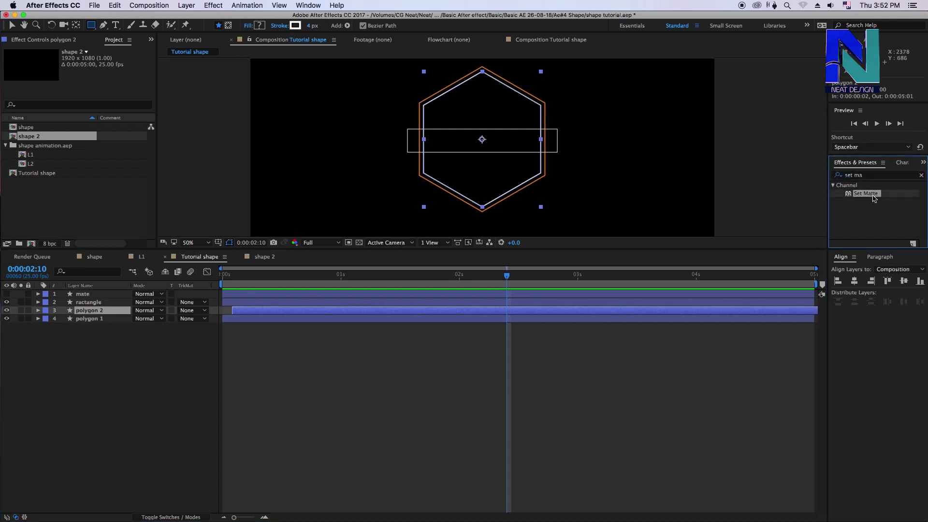
pyautogui.moveTo(875, 195); pyautogui.dragTo(92, 320)
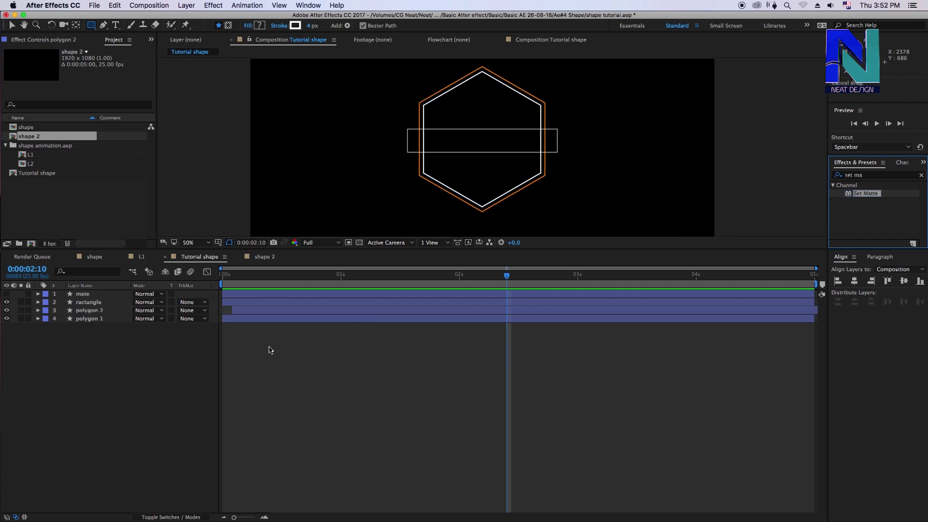
pyautogui.click(280, 356)
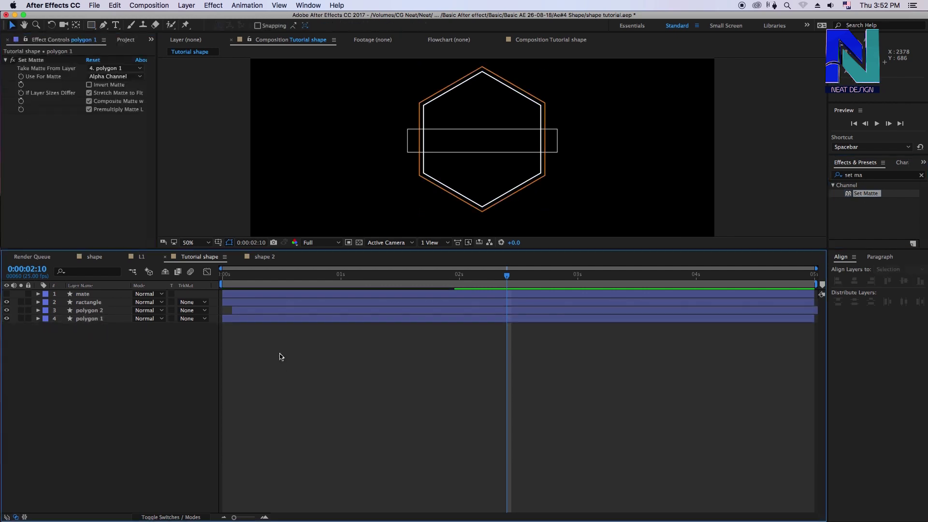
pyautogui.click(89, 319)
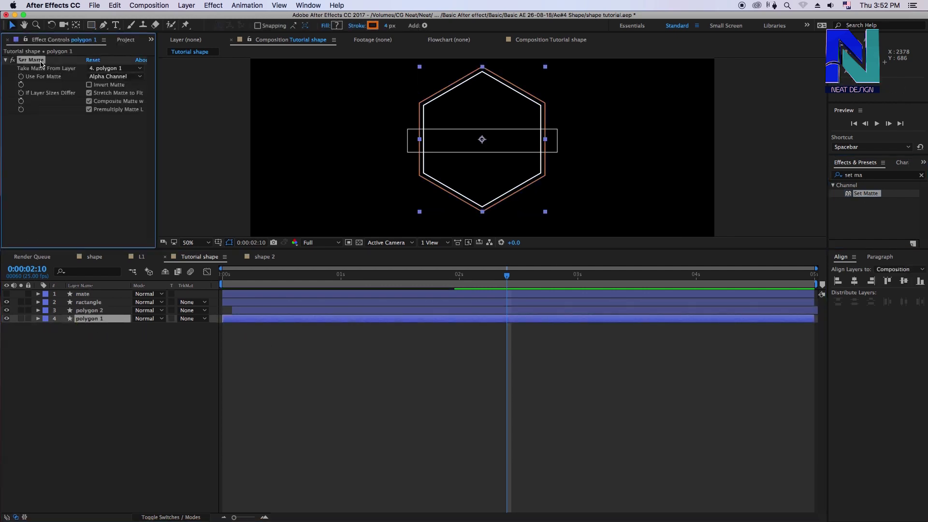
pyautogui.click(56, 61)
pyautogui.click(115, 70)
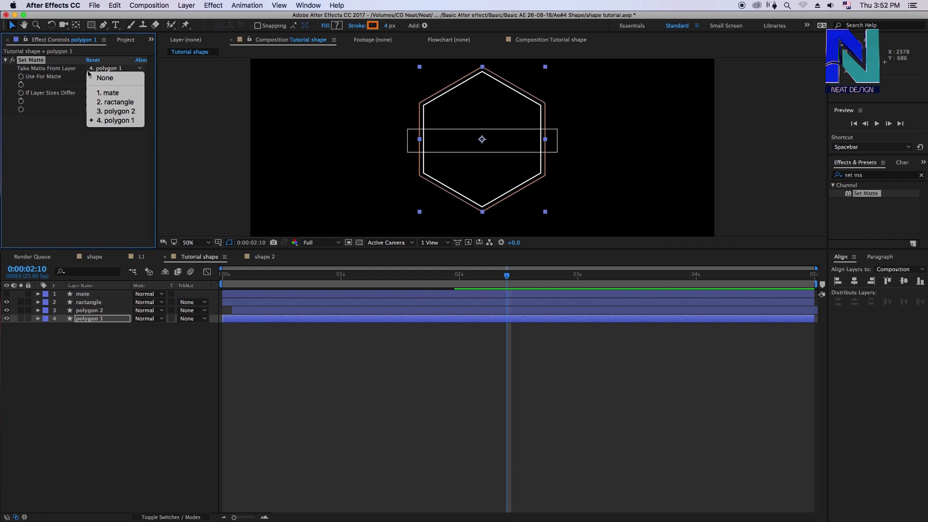
pyautogui.click(115, 93)
# Turn on Invert Matte so the bar cuts the hexagon, and preview from the start
pyautogui.click(276, 352)
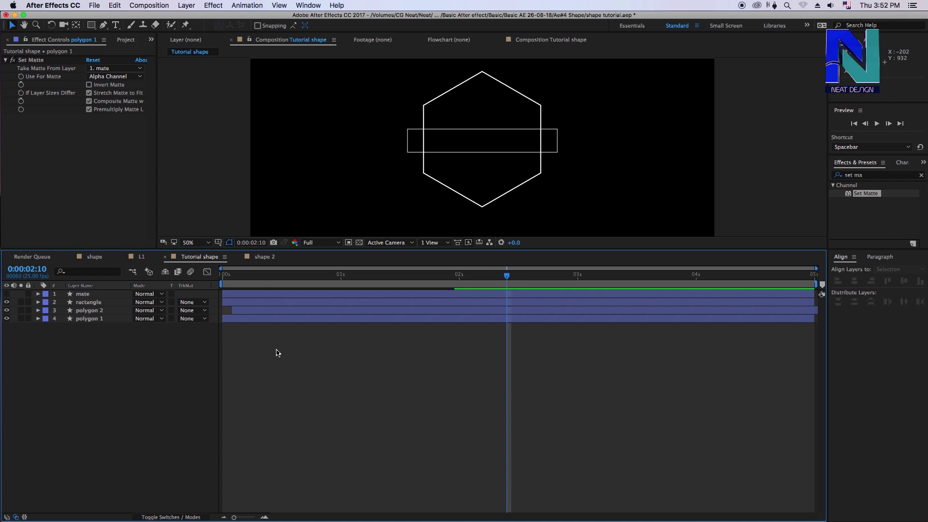
pyautogui.click(89, 86)
pyautogui.click(257, 350)
pyautogui.moveTo(247, 277); pyautogui.dragTo(222, 277)
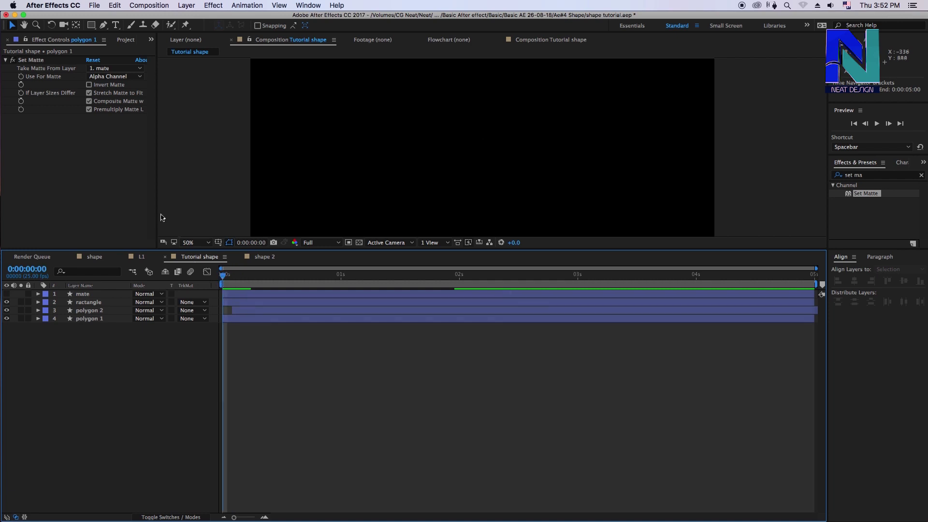
pyautogui.click(92, 319)
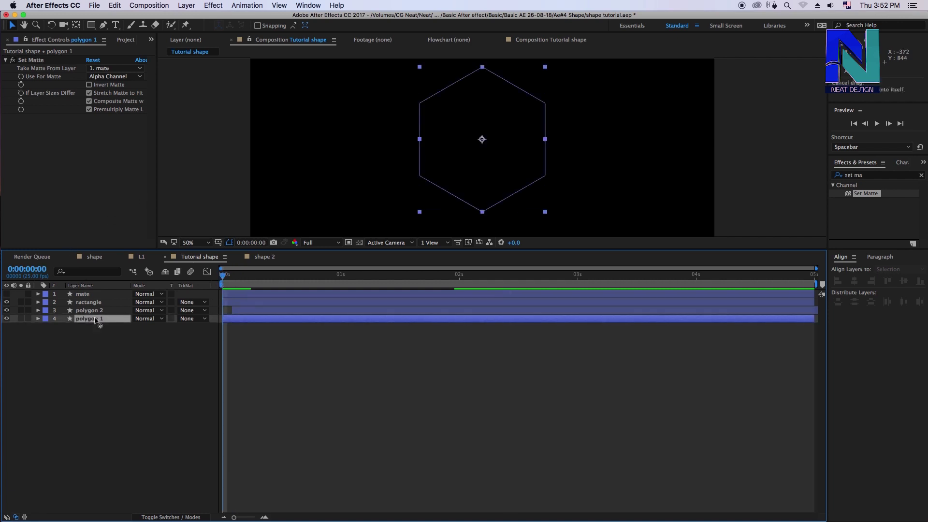
pyautogui.click(89, 85)
pyautogui.click(302, 371)
pyautogui.press('space')
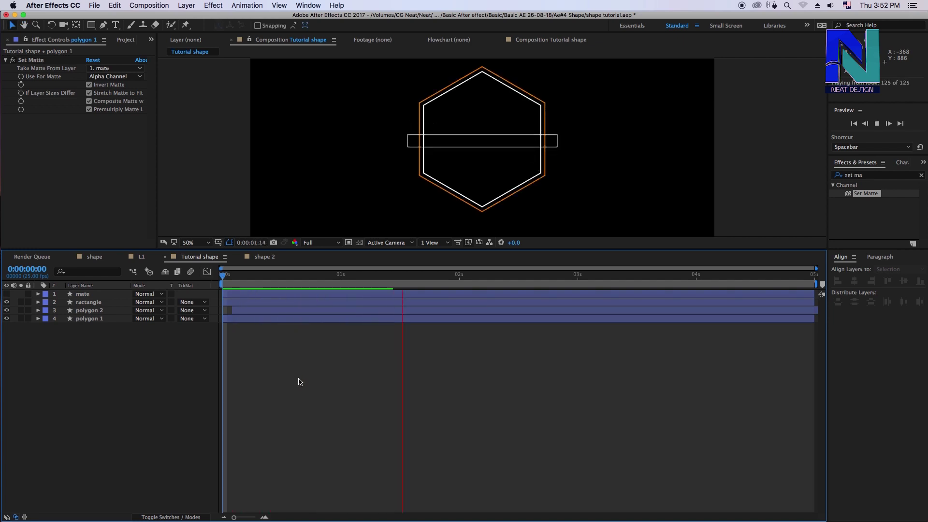
pyautogui.press('space')
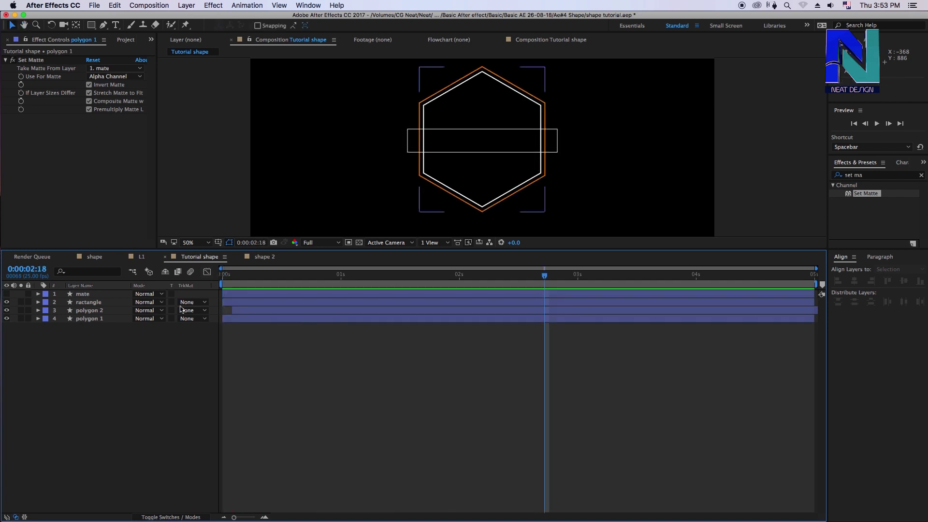
pyautogui.click(92, 296)
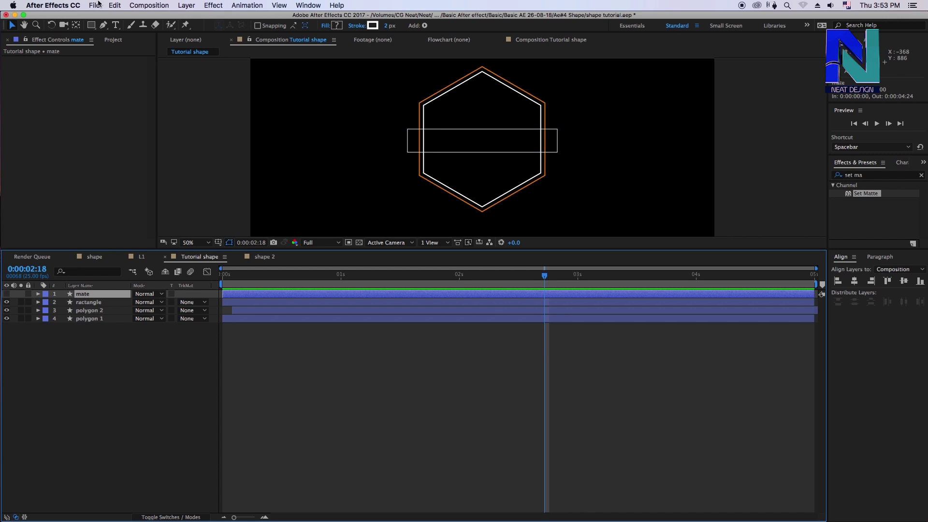
# Delete both Rotation keyframes from the mate layer
pyautogui.press('u')
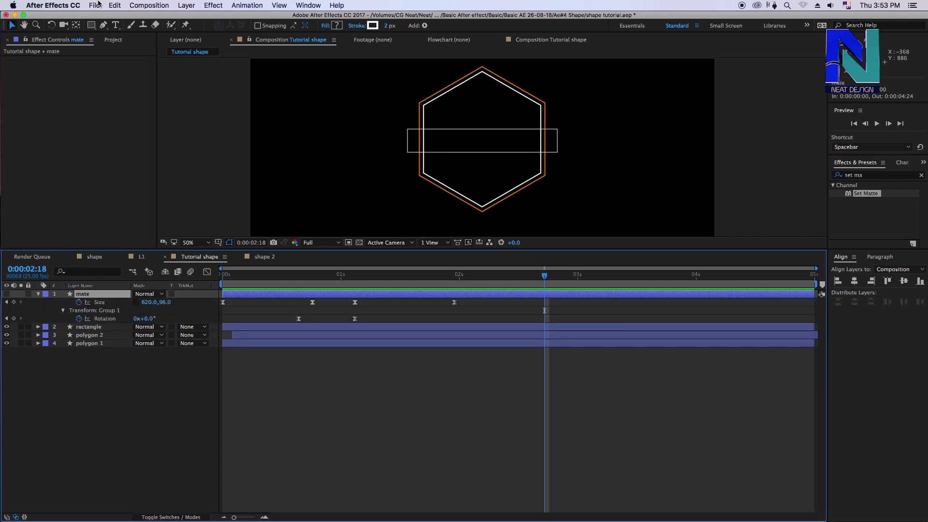
pyautogui.moveTo(439, 276)
pyautogui.mouseDown()
pyautogui.moveTo(330, 304)
pyautogui.moveTo(362, 315)
pyautogui.mouseUp()
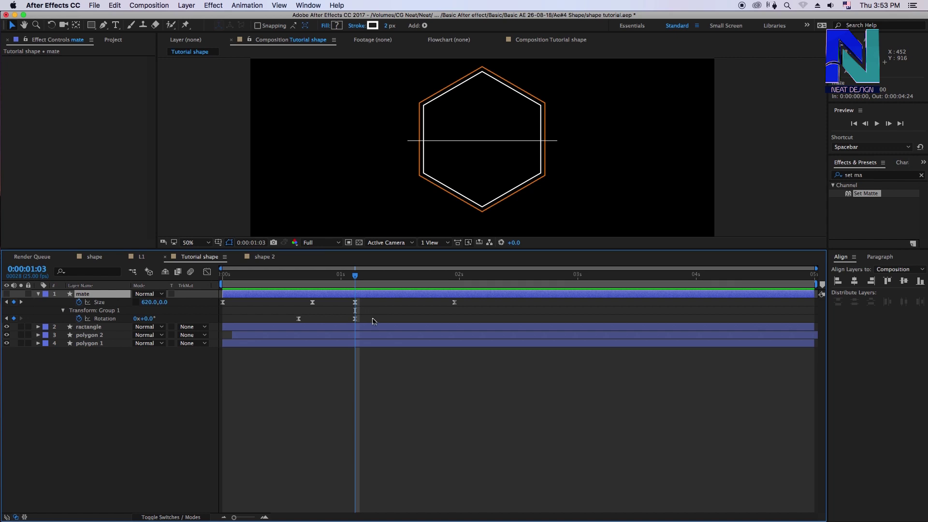
pyautogui.moveTo(355, 280); pyautogui.dragTo(365, 279)
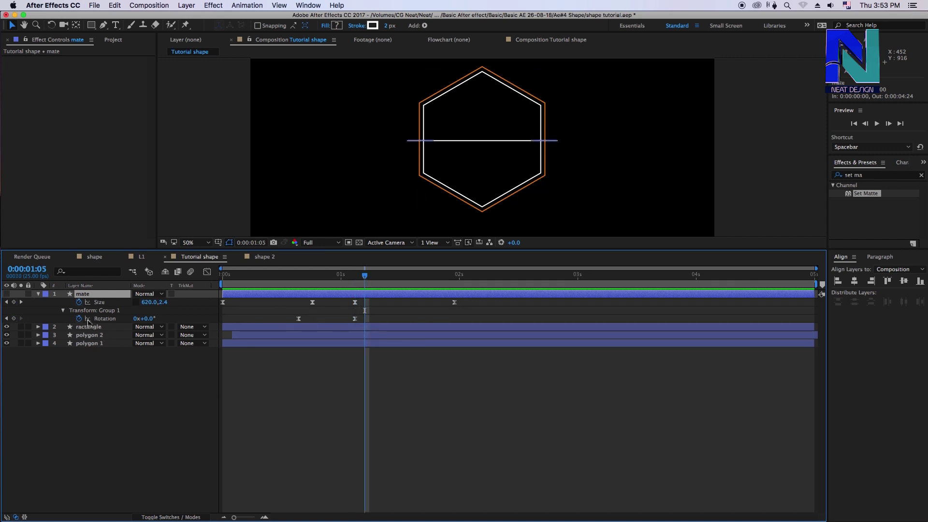
pyautogui.moveTo(392, 312); pyautogui.dragTo(296, 325)
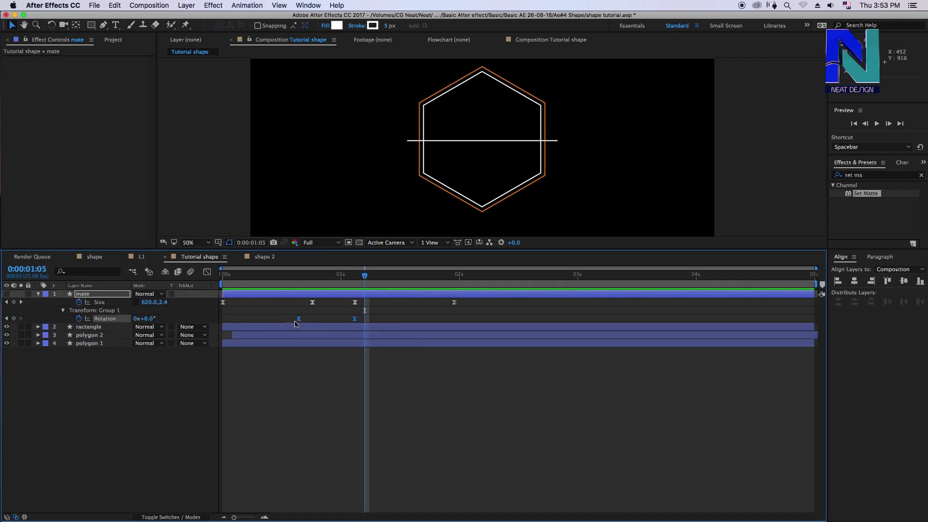
pyautogui.press('Delete')
# Delete mate's early Size keyframes and trim the layer to start around 0:00:01:02
pyautogui.moveTo(328, 288)
pyautogui.mouseDown()
pyautogui.moveTo(290, 285)
pyautogui.moveTo(351, 291)
pyautogui.mouseUp()
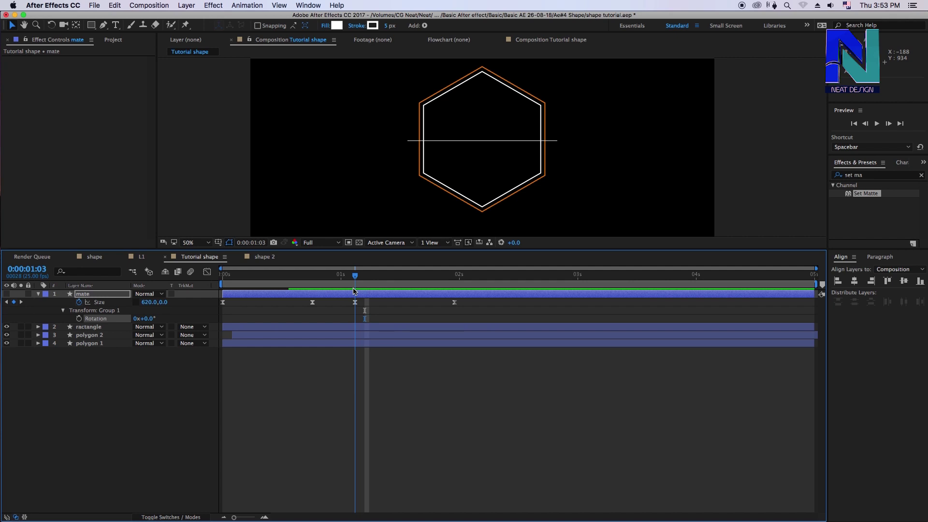
pyautogui.moveTo(335, 312); pyautogui.dragTo(222, 300)
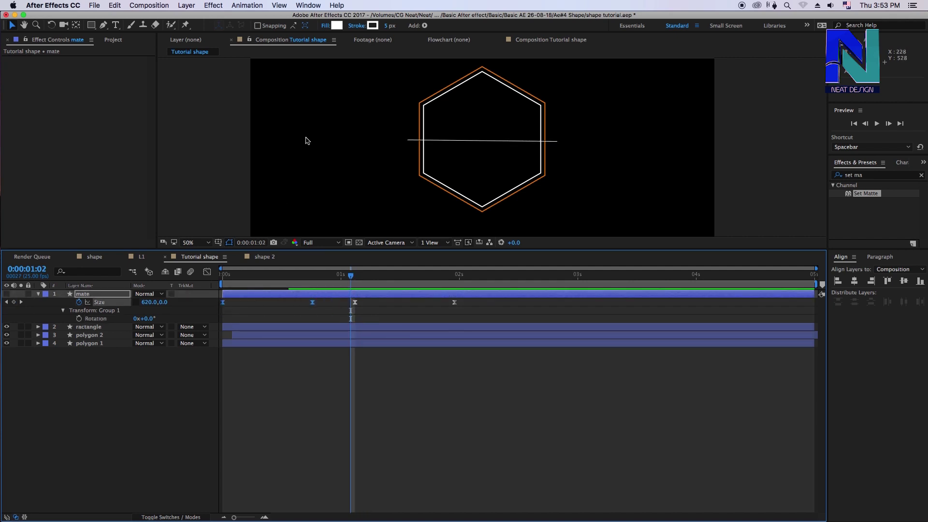
pyautogui.press('Delete')
pyautogui.moveTo(352, 277); pyautogui.dragTo(440, 290)
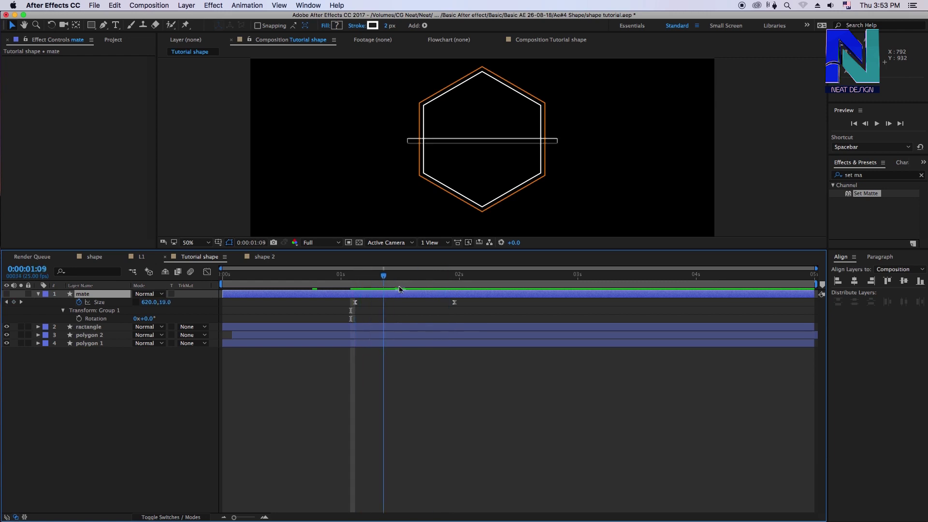
pyautogui.moveTo(223, 294); pyautogui.dragTo(356, 294)
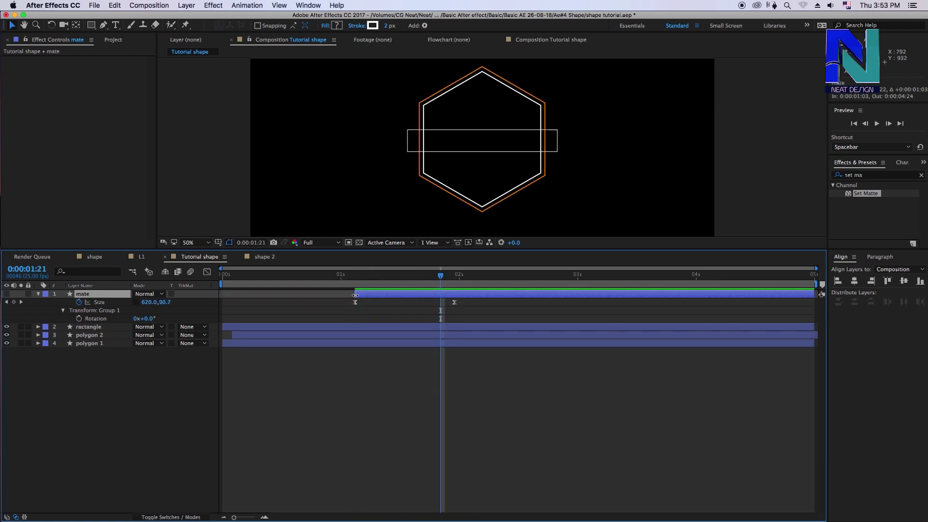
pyautogui.click(332, 328)
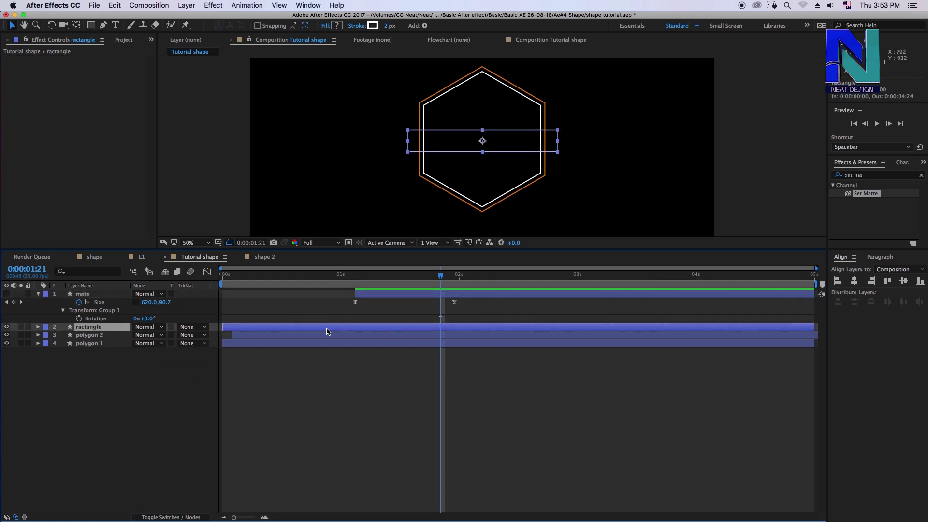
pyautogui.press('u')
pyautogui.moveTo(350, 279)
pyautogui.mouseDown()
pyautogui.moveTo(415, 284)
pyautogui.moveTo(355, 285)
pyautogui.mouseUp()
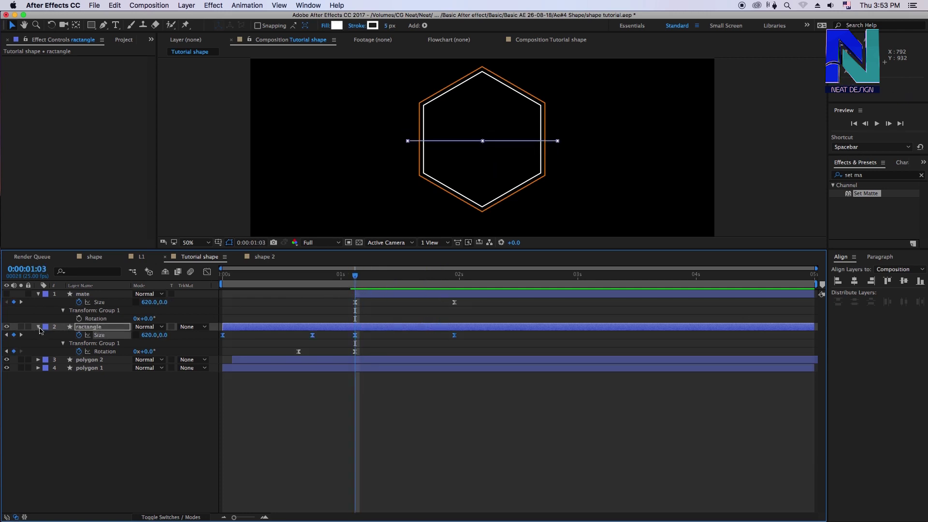
pyautogui.click(38, 327)
pyautogui.click(88, 344)
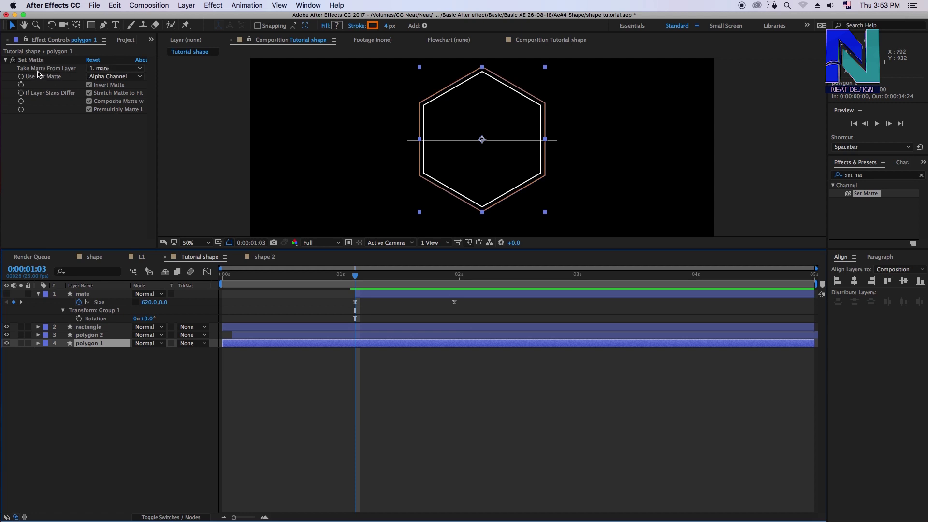
pyautogui.click(114, 68)
pyautogui.click(105, 89)
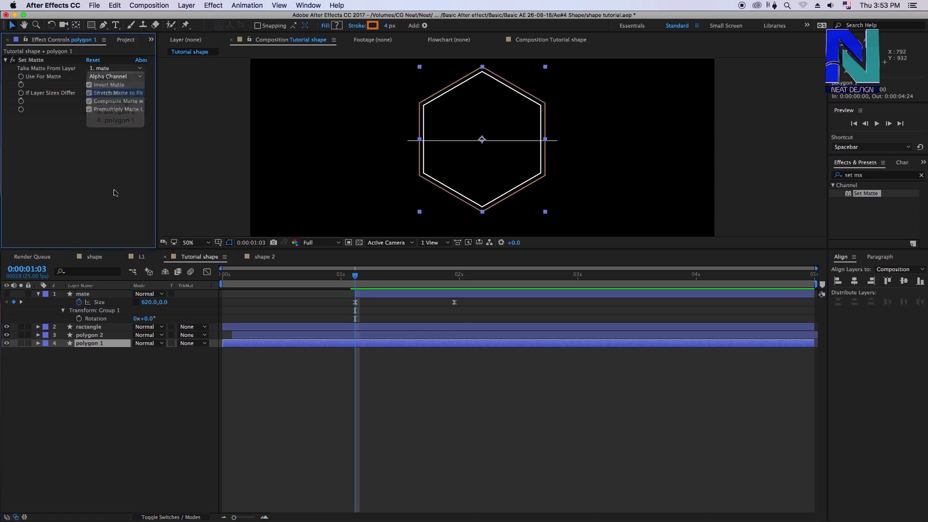
pyautogui.click(82, 294)
pyautogui.click(38, 294)
pyautogui.click(241, 342)
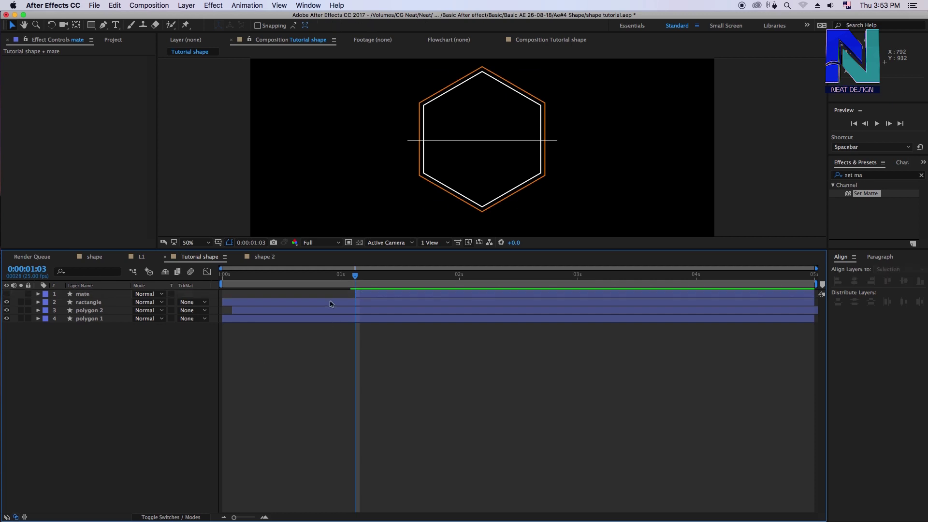
pyautogui.moveTo(319, 279); pyautogui.dragTo(455, 276)
# Hide the mate rectangle's Stroke 1 and add a Fill to its shape contents
pyautogui.press('/')
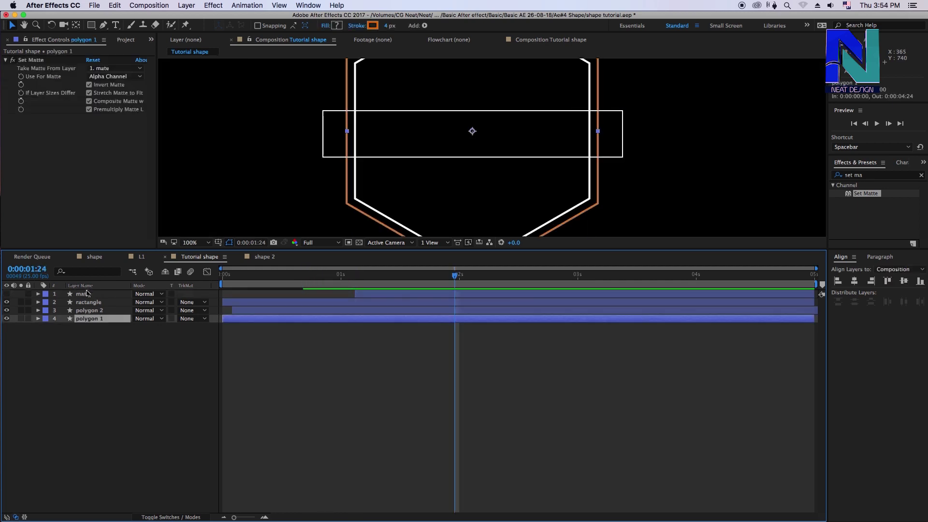
pyautogui.click(87, 294)
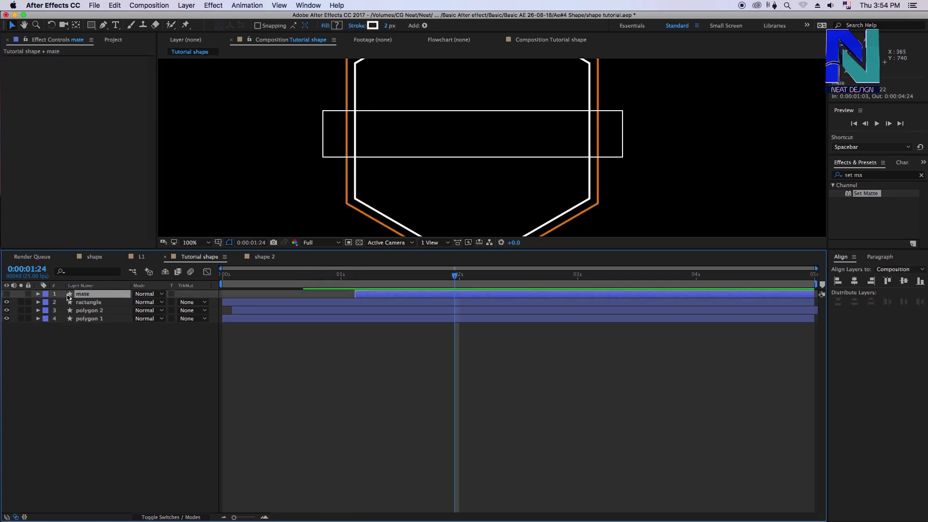
pyautogui.click(38, 293)
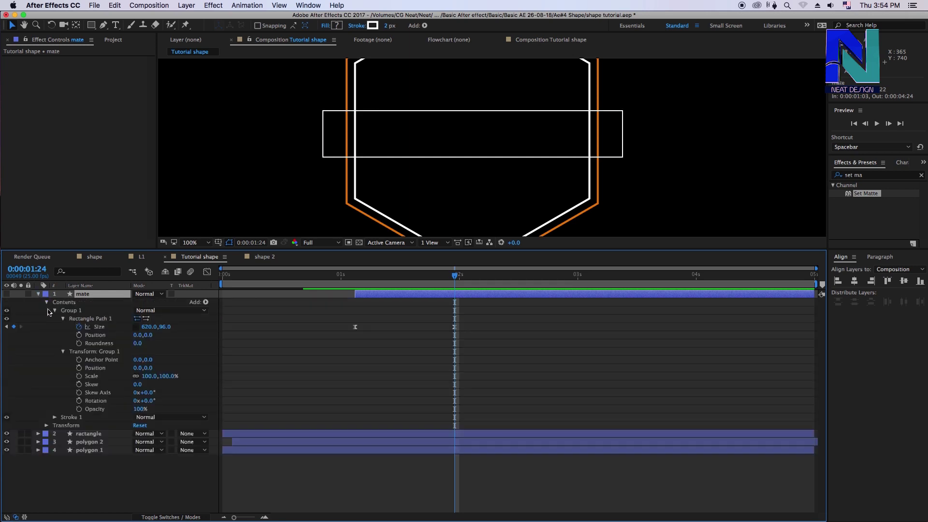
pyautogui.click(56, 311)
pyautogui.click(70, 319)
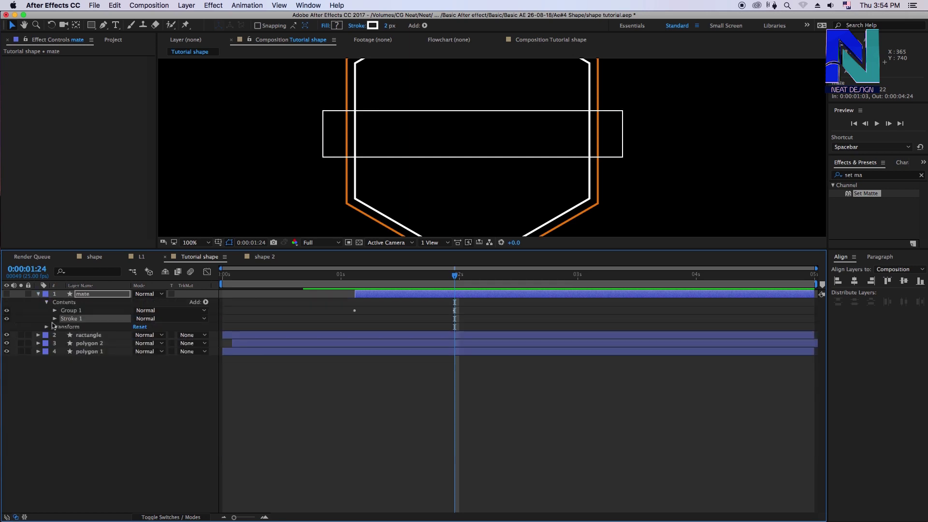
pyautogui.click(7, 319)
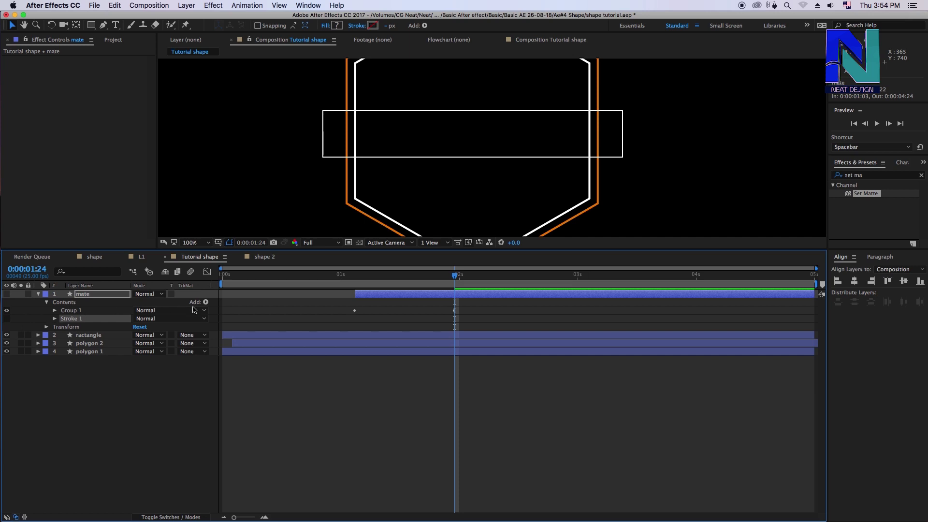
pyautogui.click(206, 302)
pyautogui.click(231, 368)
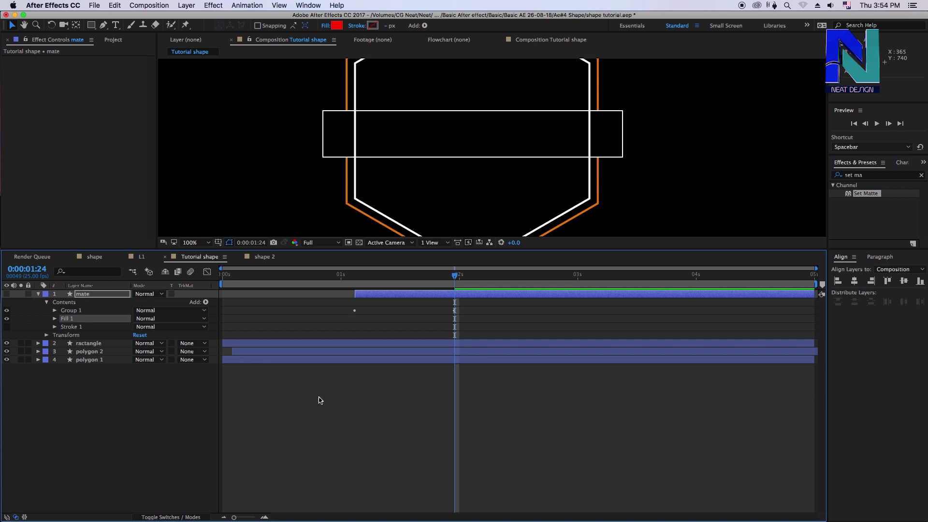
# Delete Stroke 1 from the mate shape, leaving only Fill 1
pyautogui.click(81, 296)
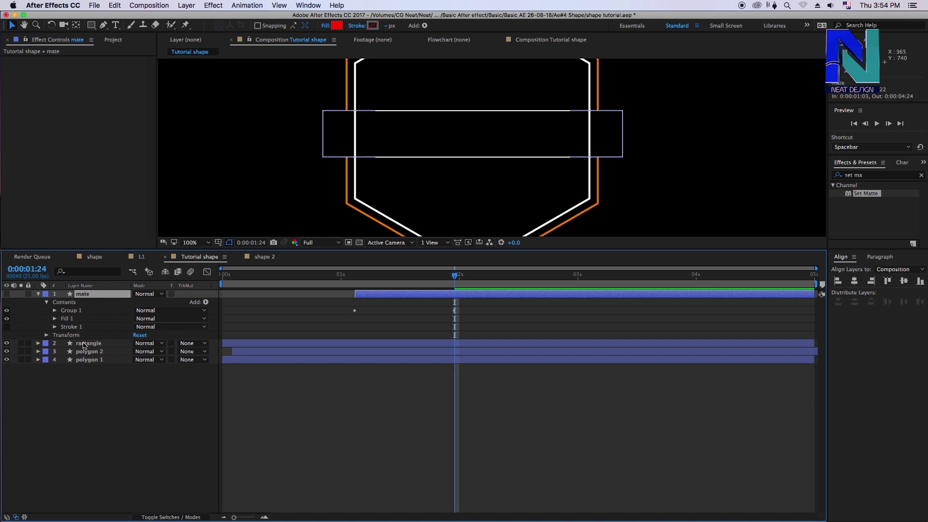
pyautogui.click(67, 330)
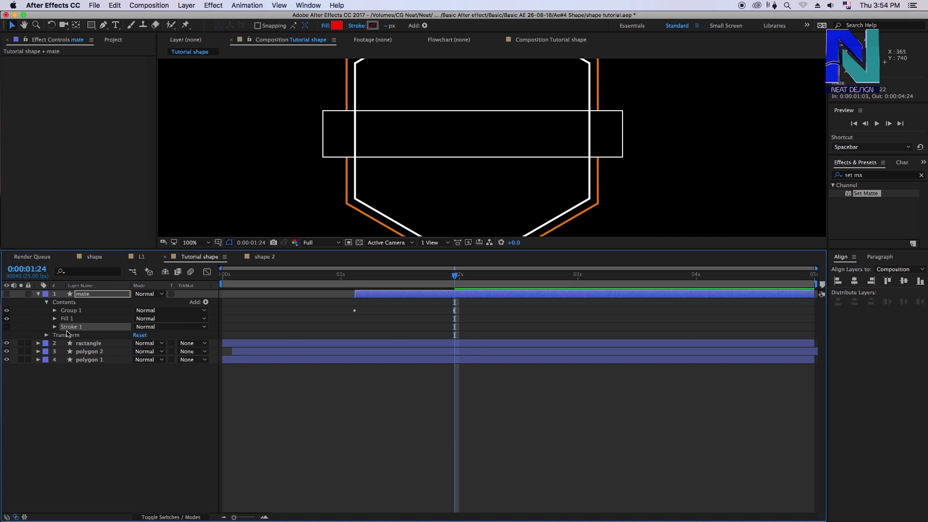
pyautogui.press('Delete')
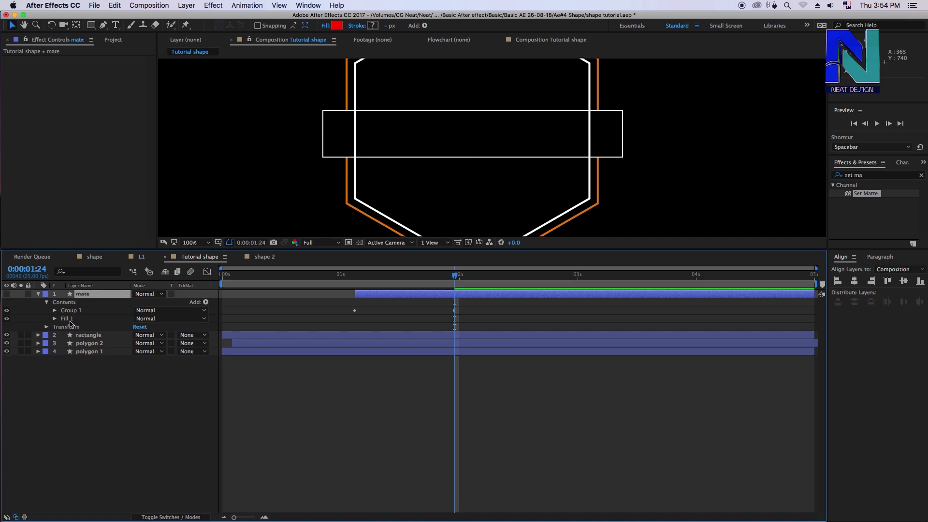
pyautogui.click(69, 320)
pyautogui.click(356, 286)
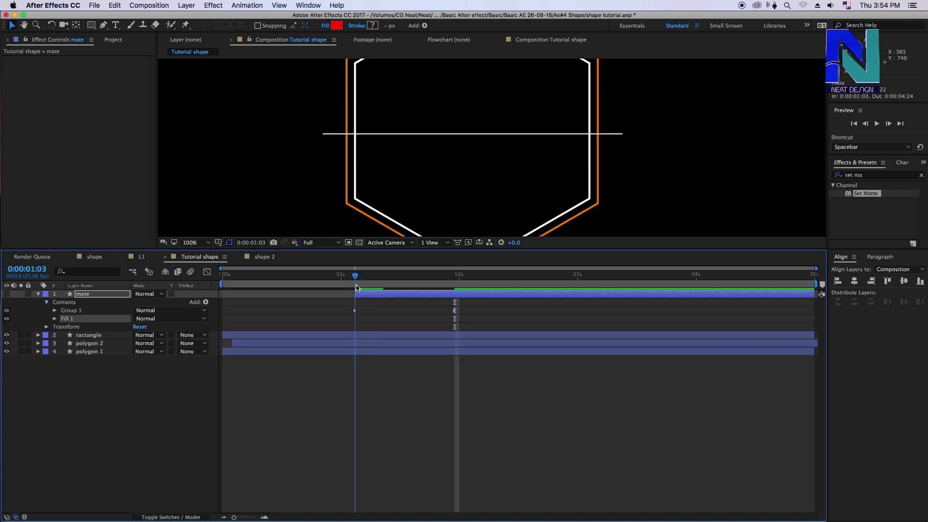
pyautogui.press('u')
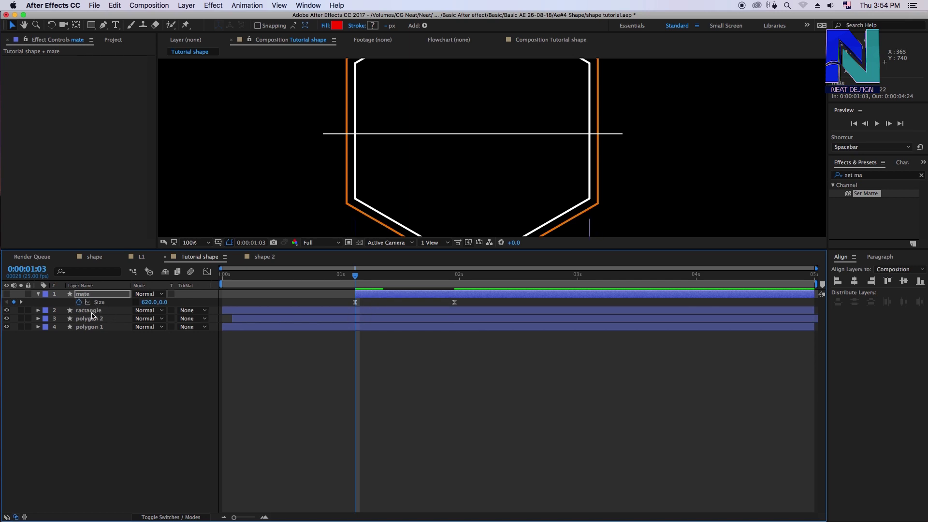
pyautogui.click(91, 313)
pyautogui.press('u')
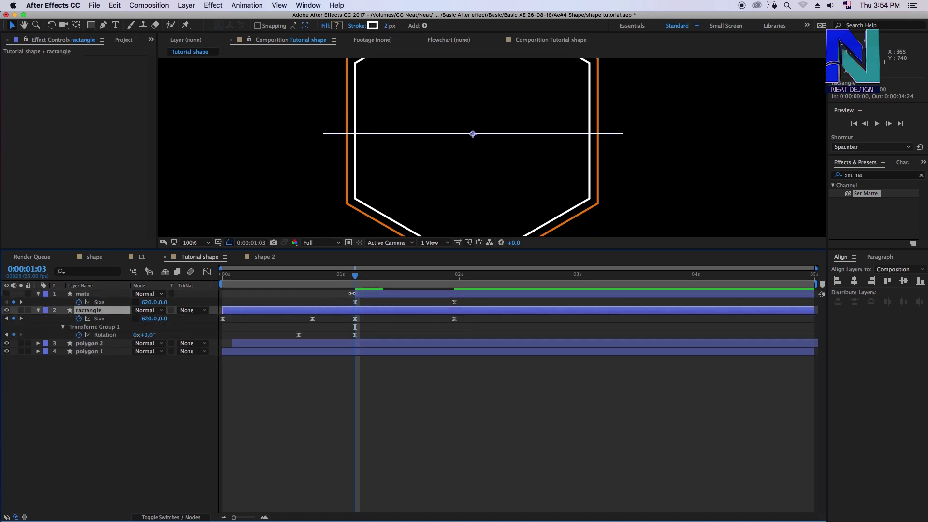
pyautogui.press('space')
pyautogui.press('space')
pyautogui.press('pageup')
pyautogui.click(38, 311)
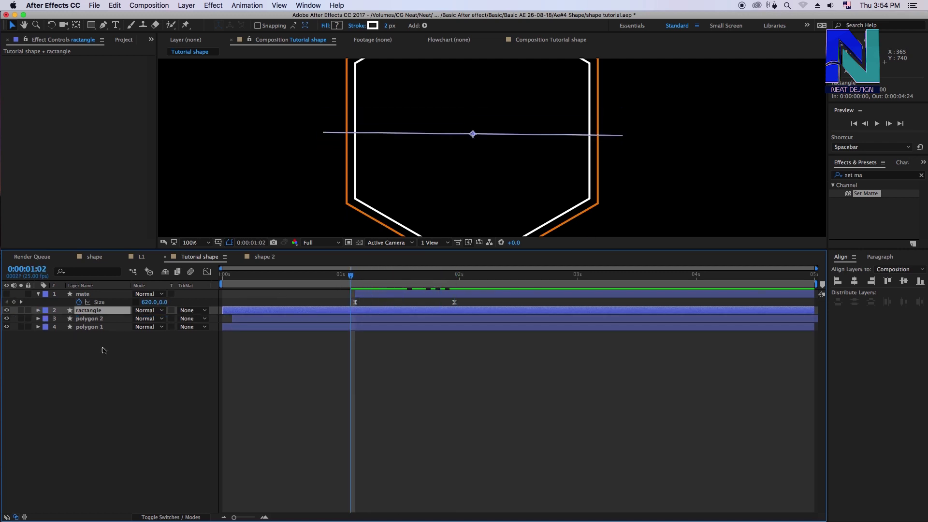
pyautogui.moveTo(351, 276); pyautogui.dragTo(468, 276)
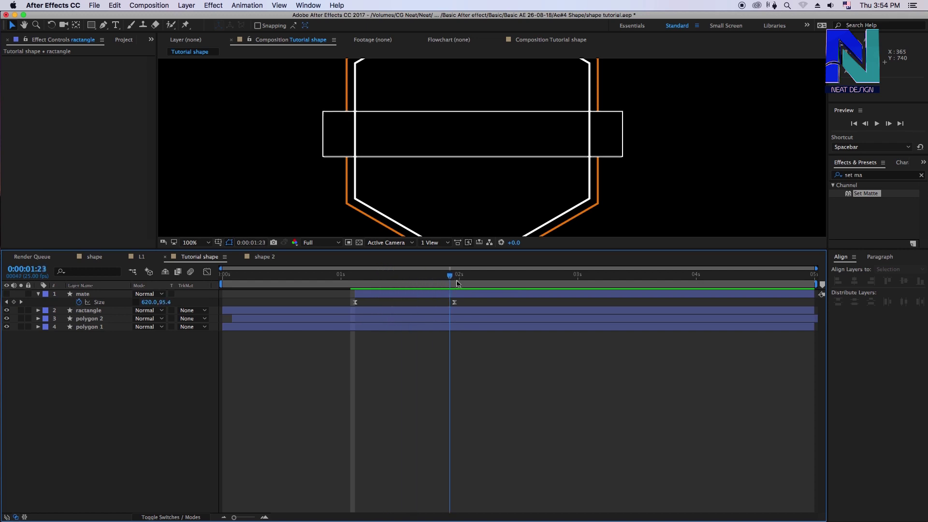
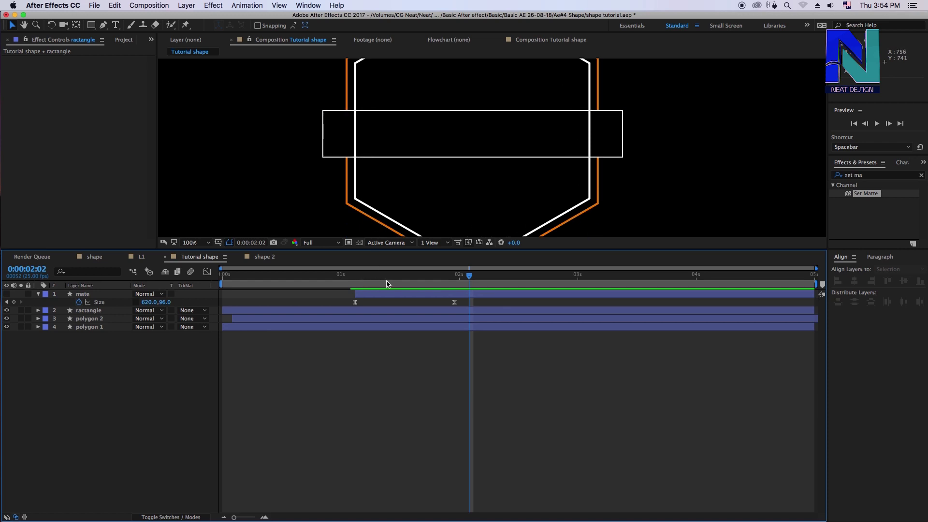
# Copy polygon 1's Set Matte effect and paste it onto polygon 2
pyautogui.click(360, 275)
pyautogui.click(89, 327)
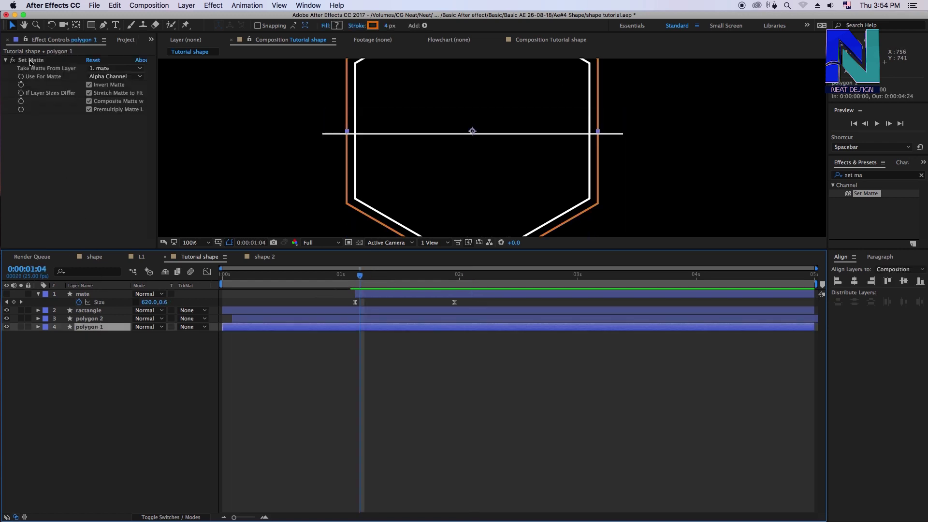
pyautogui.click(27, 77)
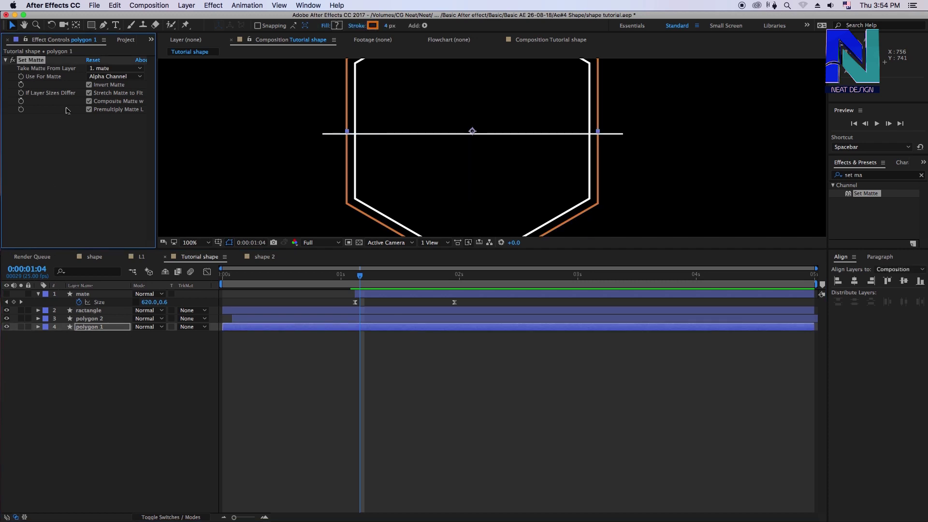
pyautogui.click(117, 319)
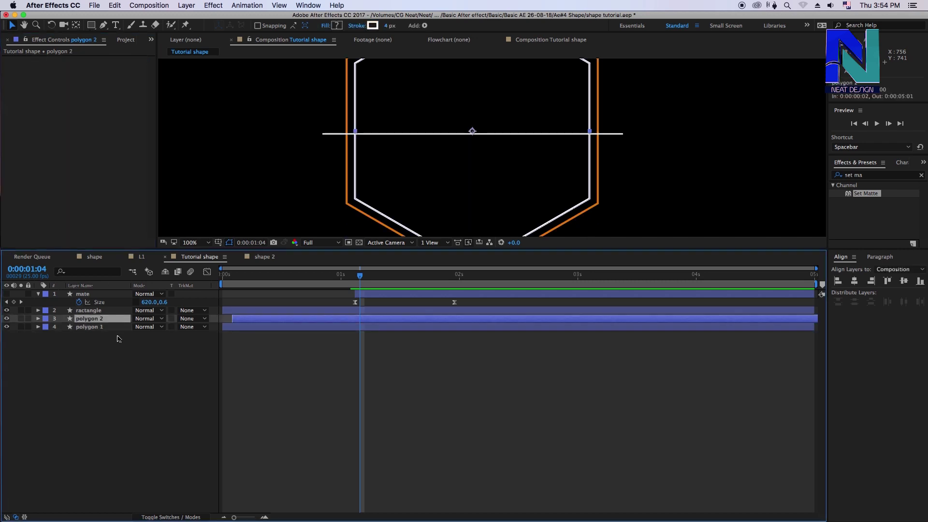
pyautogui.press('super+v')
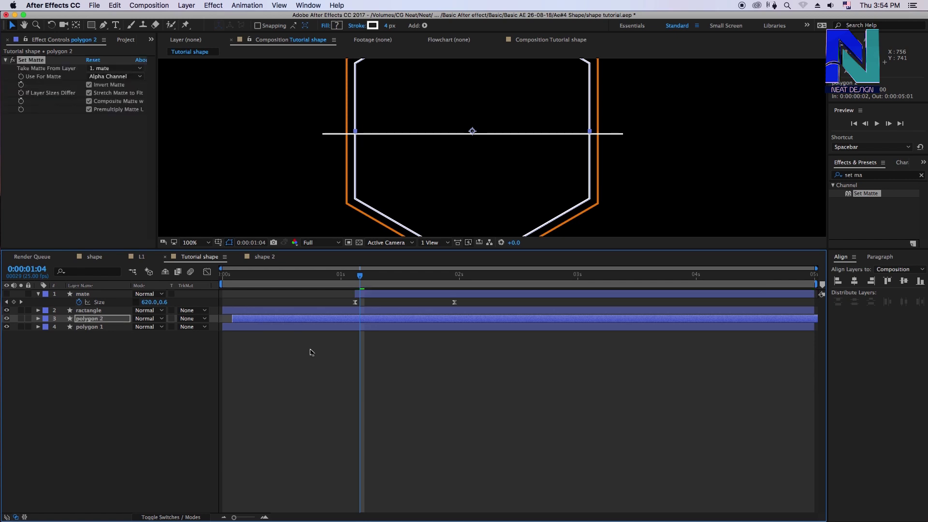
# Preview the animation and toggle the matte effect off and on to compare
pyautogui.click(311, 352)
pyautogui.click(299, 279)
pyautogui.press('space')
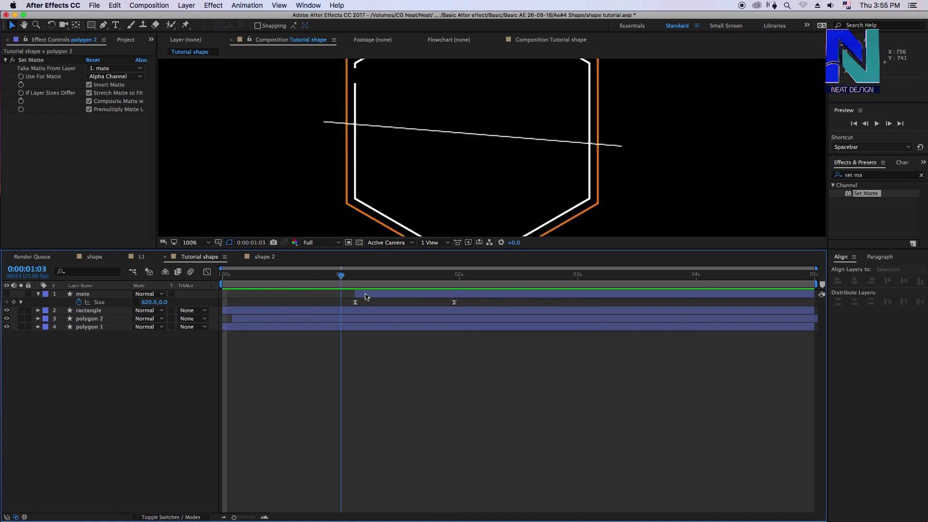
pyautogui.press('space')
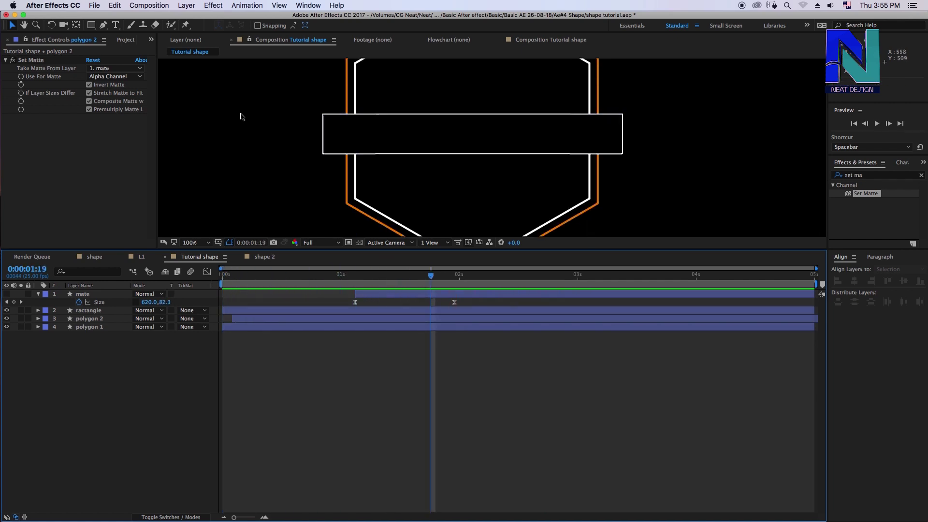
pyautogui.click(13, 60)
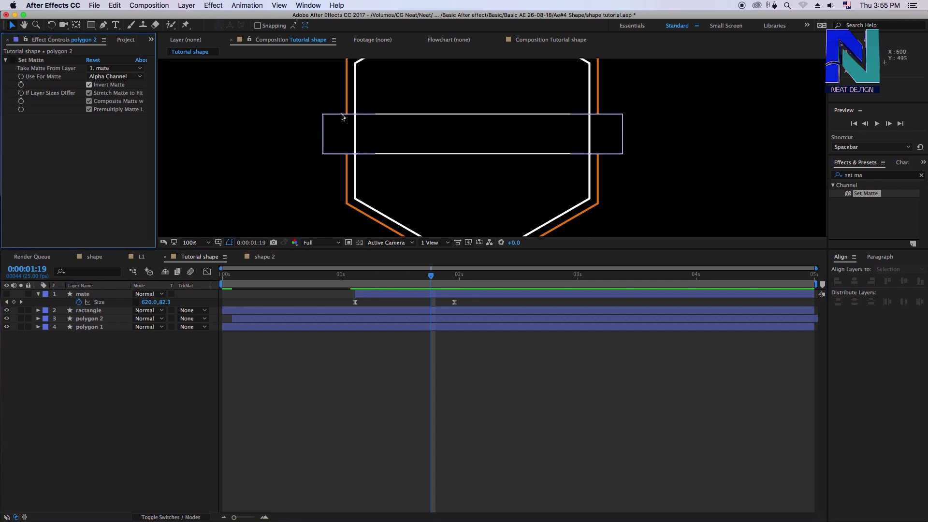
pyautogui.click(12, 60)
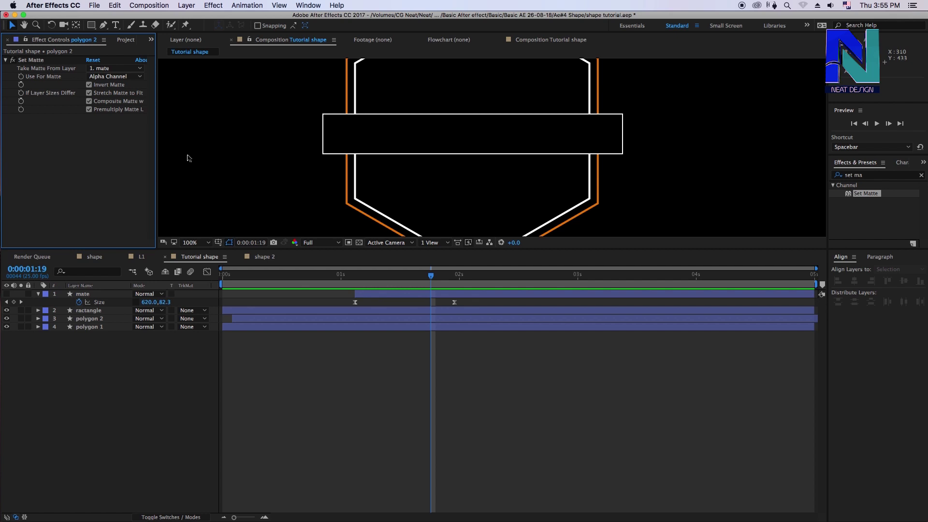
# Replay the animation zoomed out to the full frame, then return the viewer to half size
pyautogui.moveTo(412, 283); pyautogui.dragTo(224, 285)
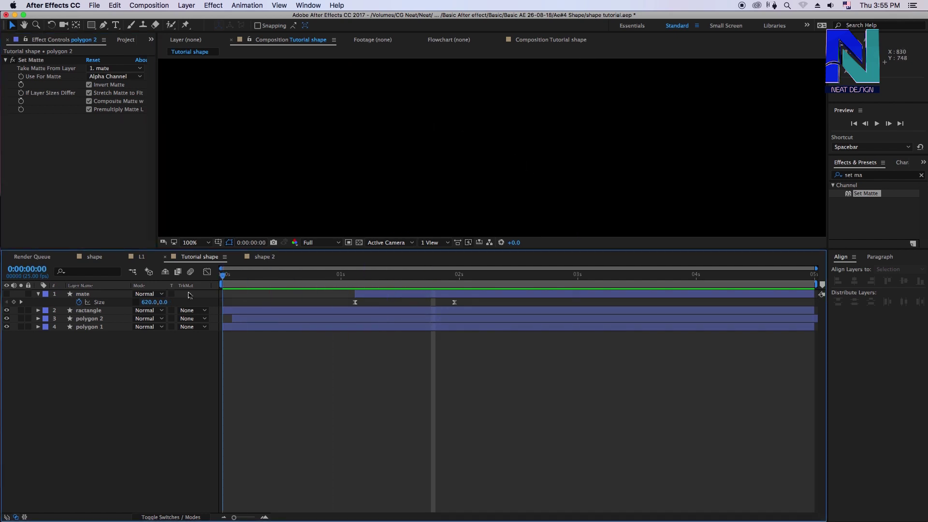
pyautogui.press(',')
pyautogui.press(',')
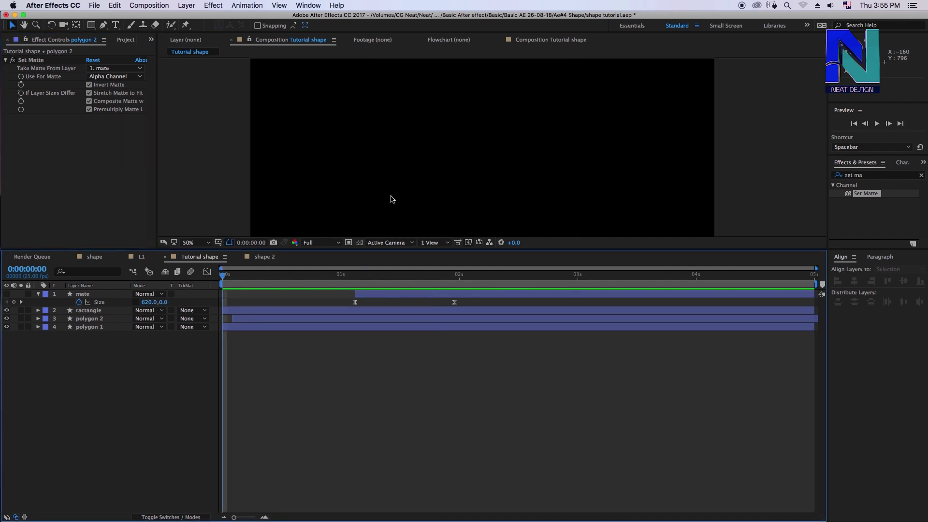
pyautogui.press('space')
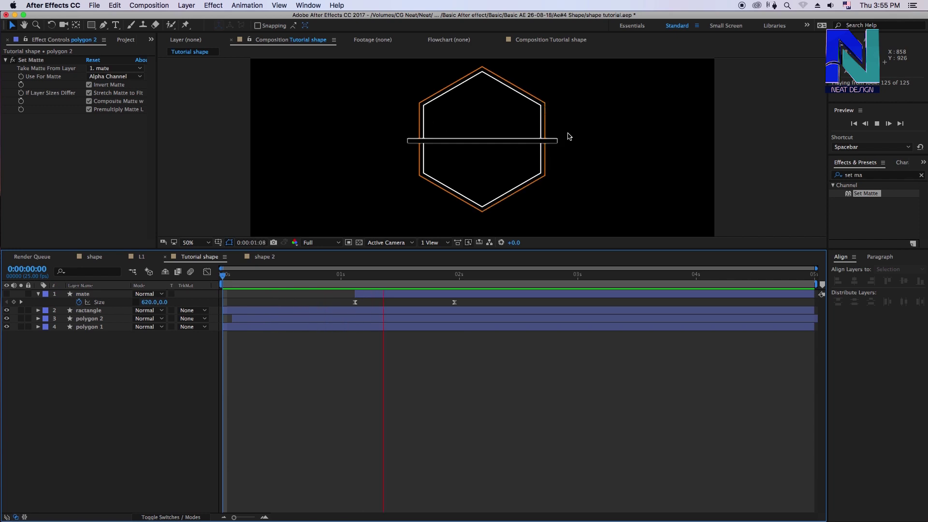
pyautogui.press(',')
pyautogui.press('space')
pyautogui.press('.')
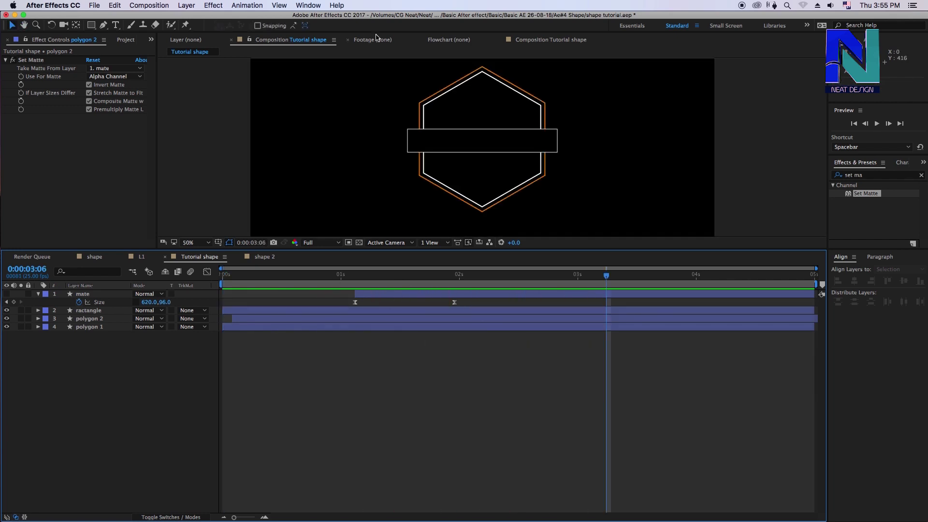
# Create a 'LEARN AE' text layer inside the hexagon
pyautogui.click(38, 293)
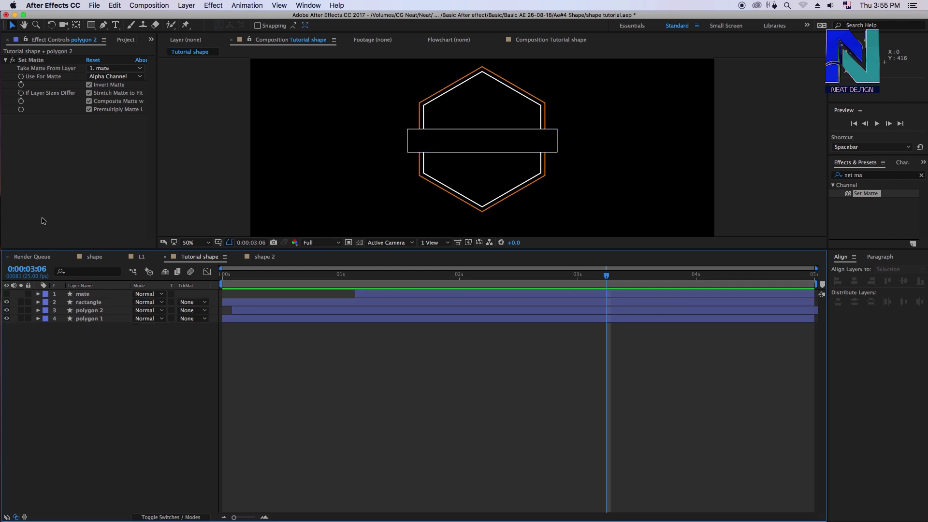
pyautogui.click(116, 24)
pyautogui.click(456, 134)
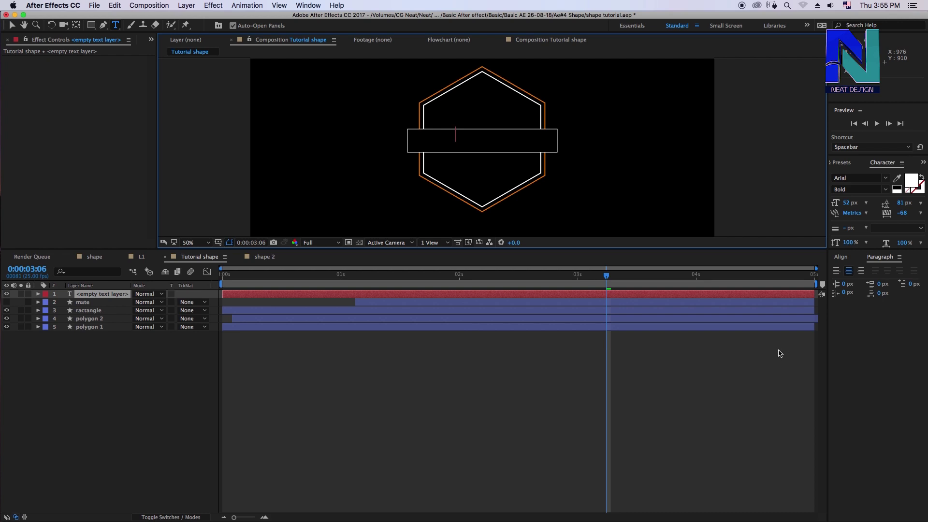
pyautogui.write('LEARN AE')
pyautogui.click(704, 387)
# Move LEARN AE above the rectangle and reorder its layer below mate
pyautogui.click(86, 294)
pyautogui.press('v')
pyautogui.moveTo(454, 135); pyautogui.dragTo(484, 122)
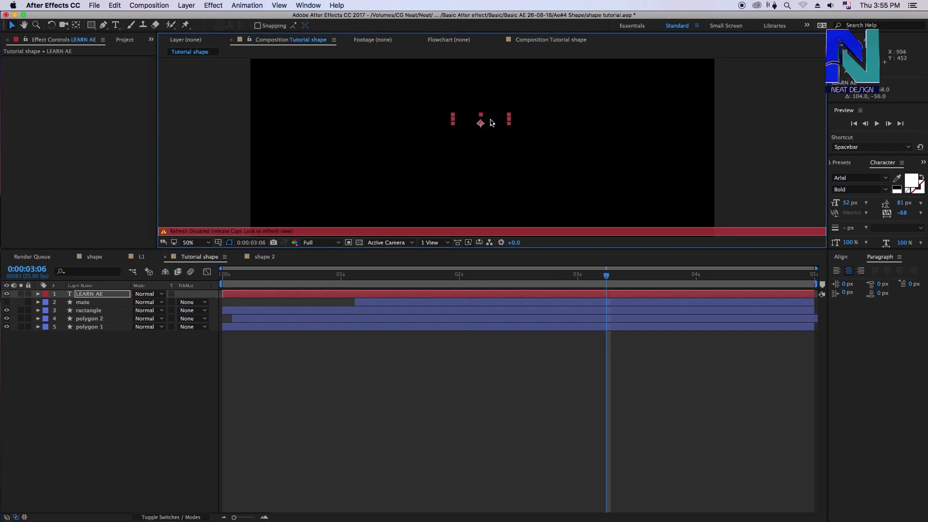
pyautogui.moveTo(87, 294); pyautogui.dragTo(86, 305)
# Paste the inverted Set Matte effect onto the LEARN AE layer
pyautogui.click(87, 327)
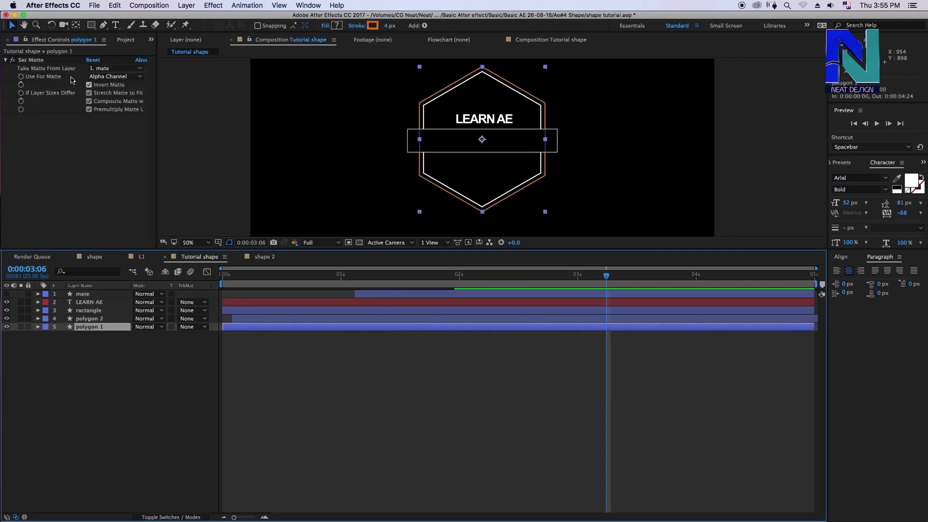
pyautogui.click(92, 295)
pyautogui.hotkey('ctrl', 'v')
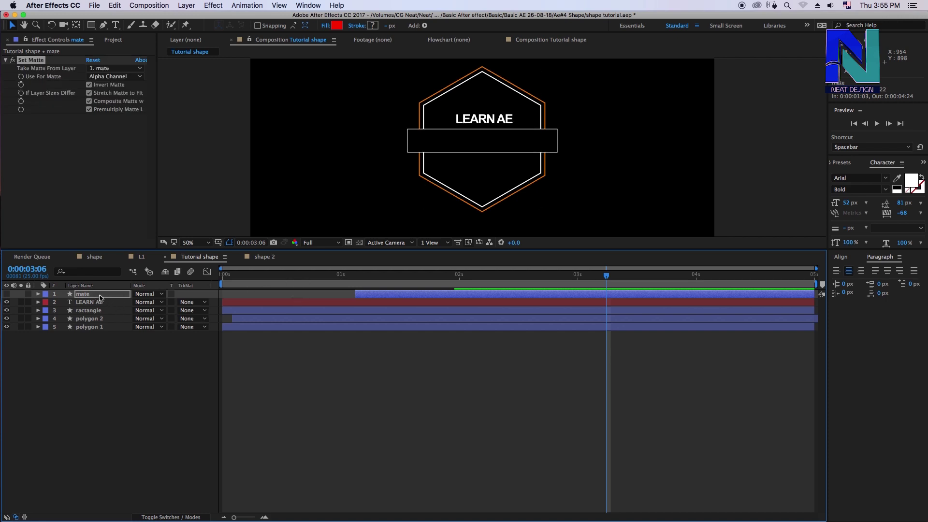
pyautogui.click(103, 302)
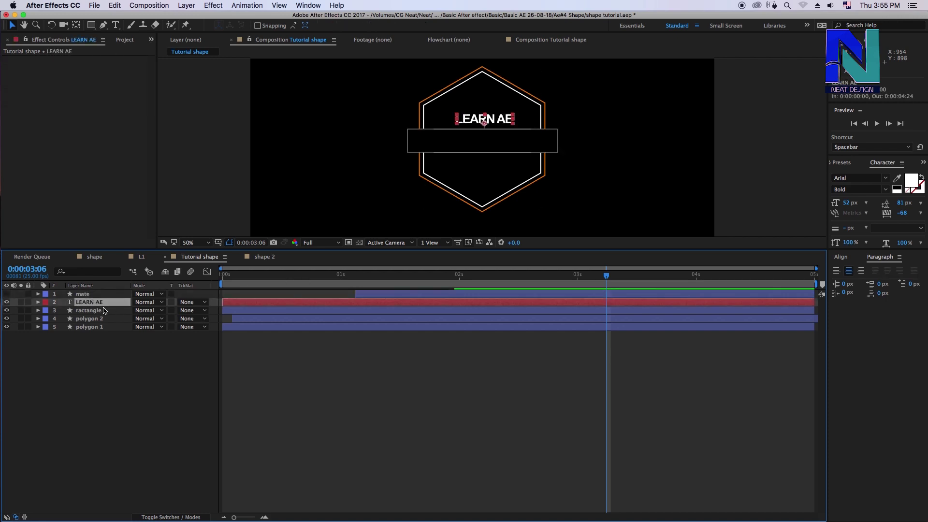
pyautogui.hotkey('ctrl', 'v')
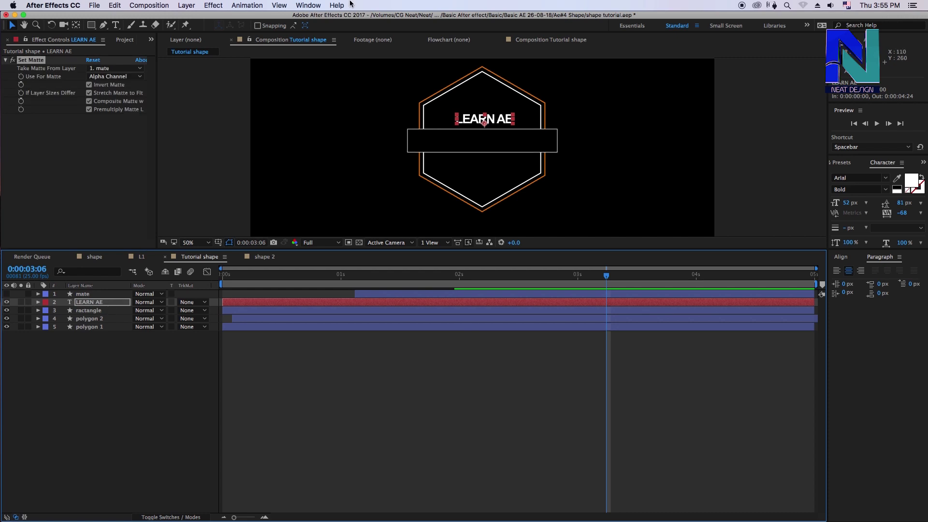
pyautogui.scroll(2, 498, 145)
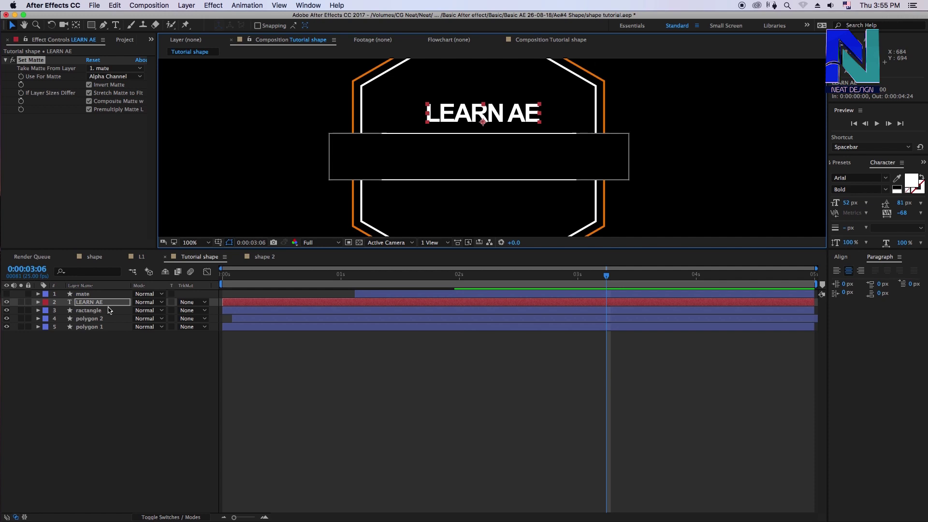
# Lower the LEARN AE title and make its layer start at 1:03
pyautogui.press('p')
pyautogui.moveTo(160, 311)
pyautogui.mouseDown()
pyautogui.moveTo(248, 328)
pyautogui.moveTo(198, 312)
pyautogui.mouseUp()
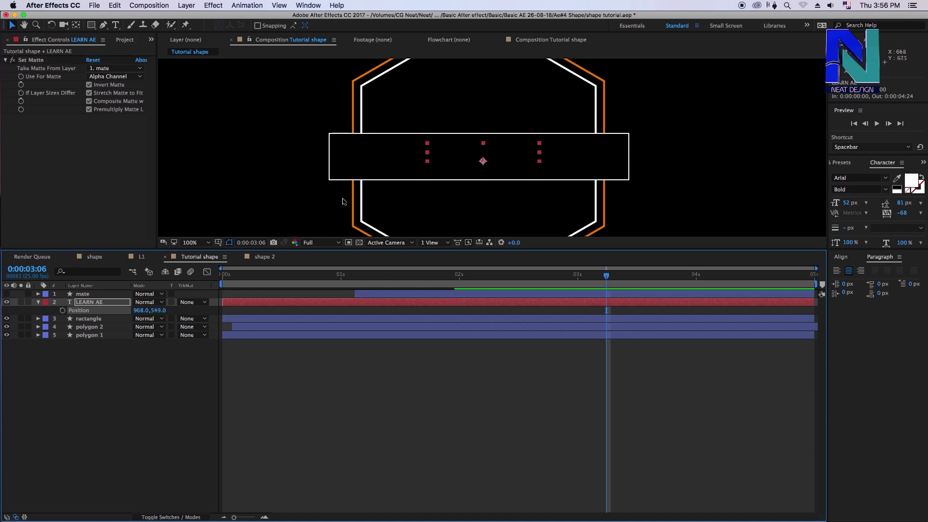
pyautogui.moveTo(166, 311); pyautogui.dragTo(162, 310)
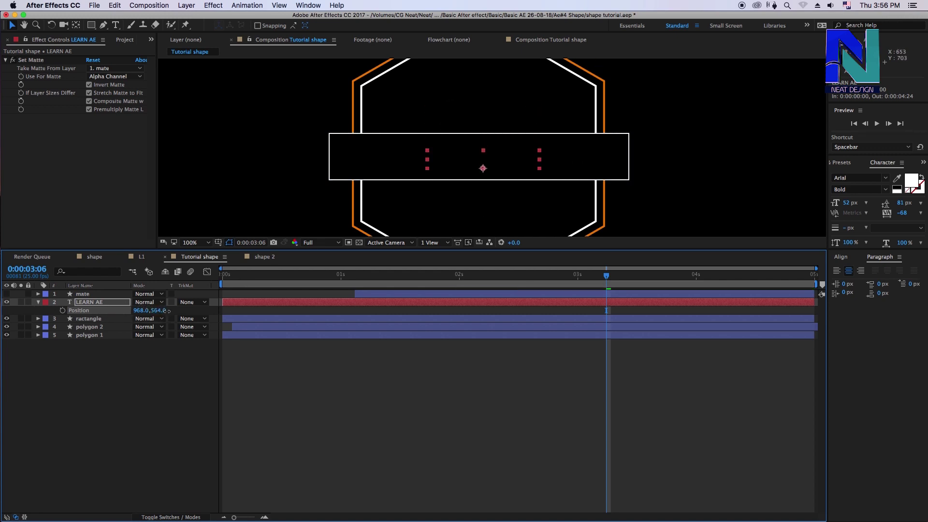
pyautogui.moveTo(345, 277)
pyautogui.mouseDown()
pyautogui.moveTo(355, 276)
pyautogui.moveTo(234, 297)
pyautogui.moveTo(308, 280)
pyautogui.mouseUp()
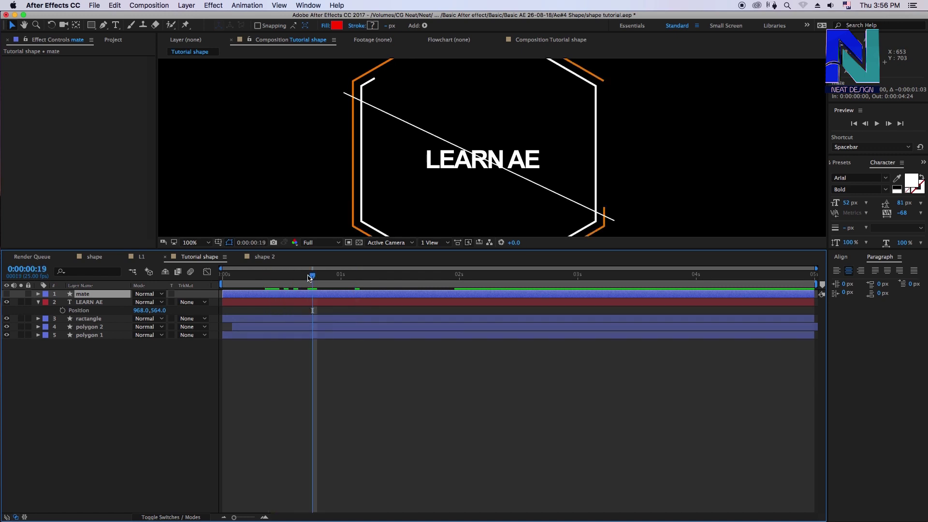
pyautogui.press('super+z')
pyautogui.click(309, 304)
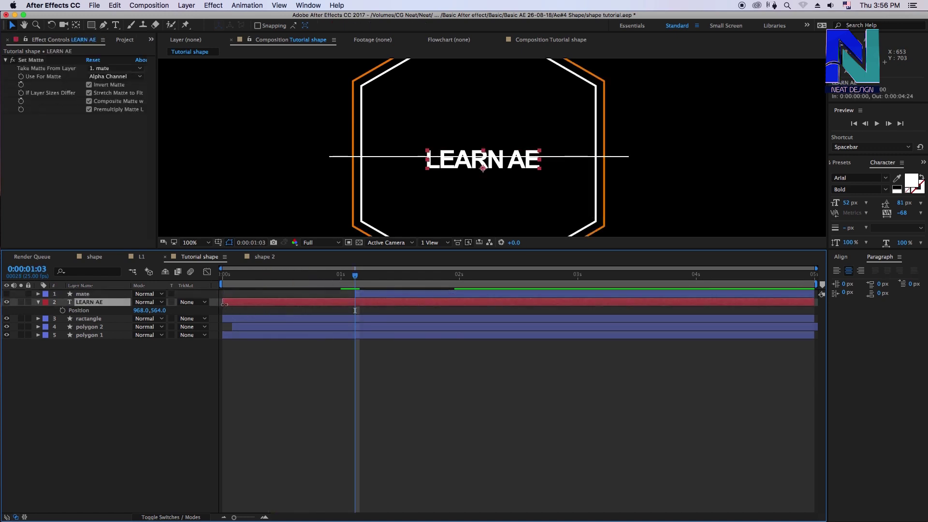
pyautogui.moveTo(223, 304)
pyautogui.mouseDown()
pyautogui.moveTo(356, 305)
pyautogui.moveTo(395, 283)
pyautogui.moveTo(431, 281)
pyautogui.mouseUp()
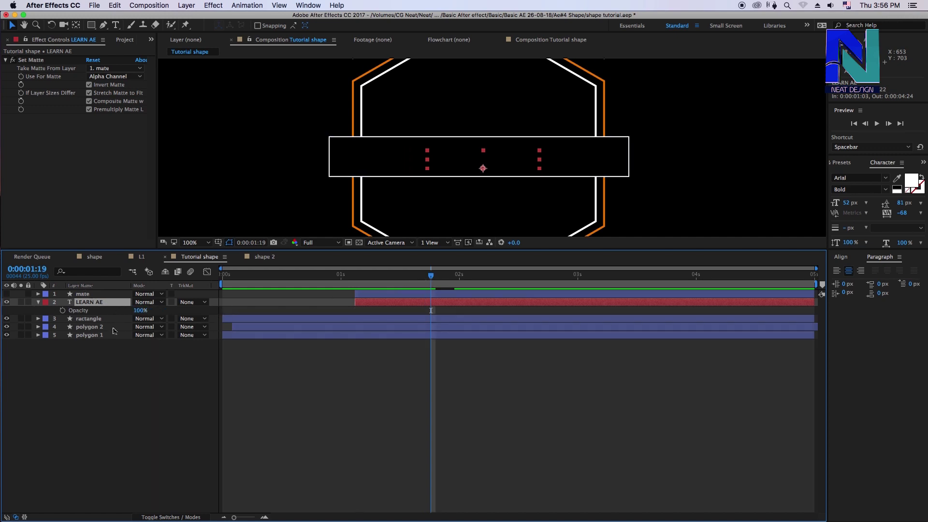
# Keyframe LEARN AE's opacity to fade in from 0%
pyautogui.click(63, 310)
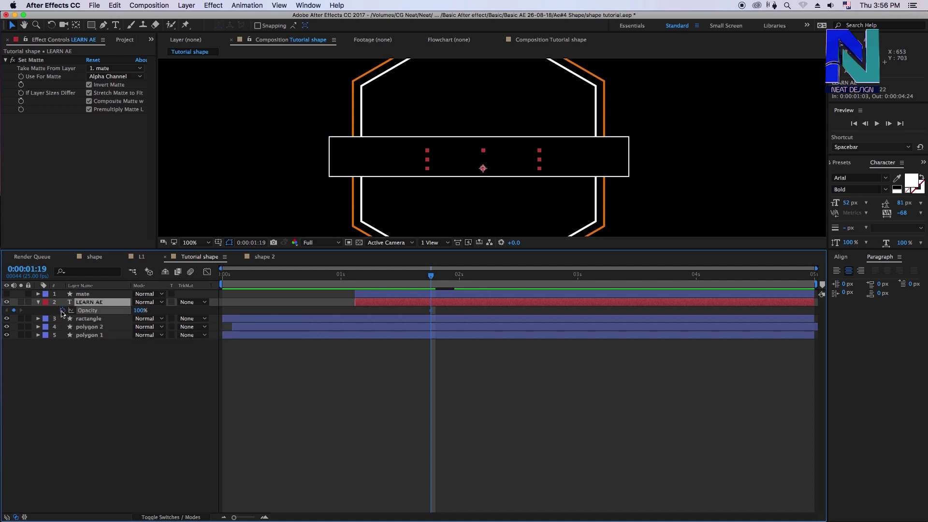
pyautogui.click(422, 281)
pyautogui.click(140, 310)
pyautogui.write('0')
pyautogui.press('Return')
# Keyframe LEARN AE's position rising from Y 564 to 451 by 2:00
pyautogui.press('p')
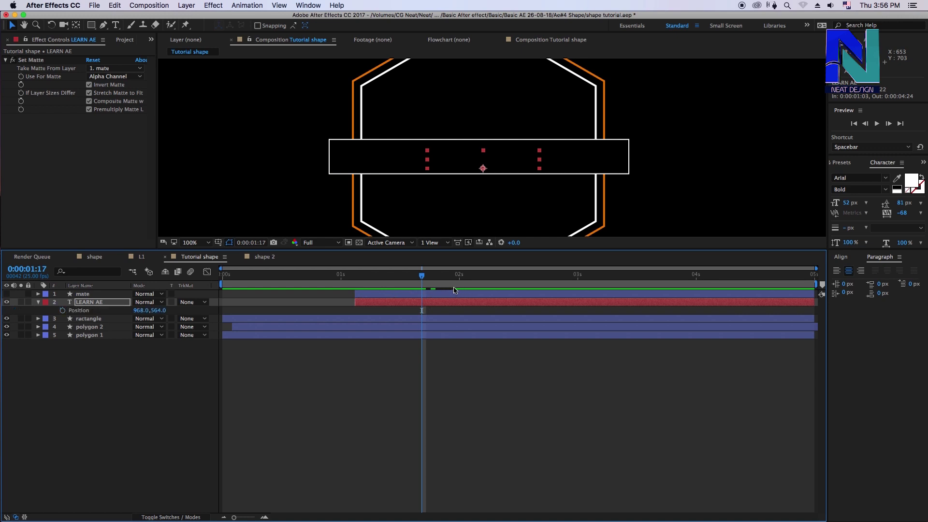
pyautogui.click(62, 310)
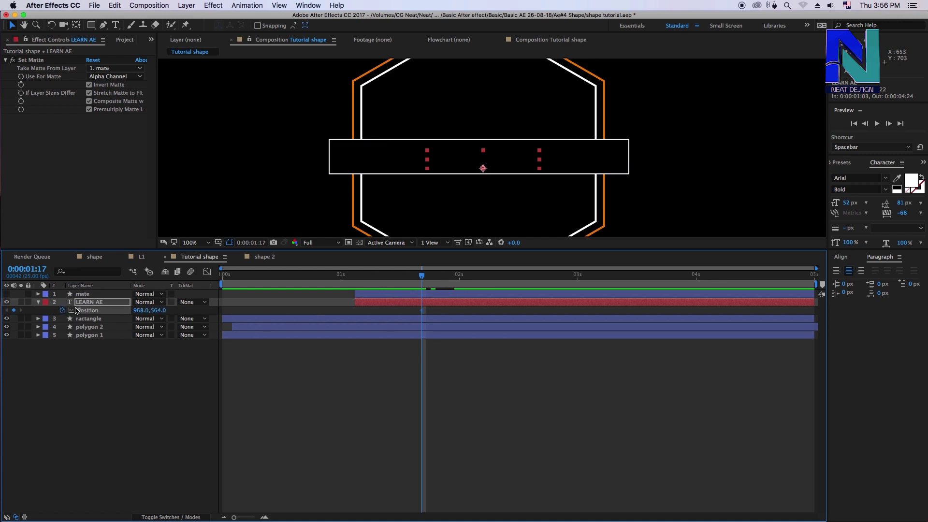
pyautogui.press('p')
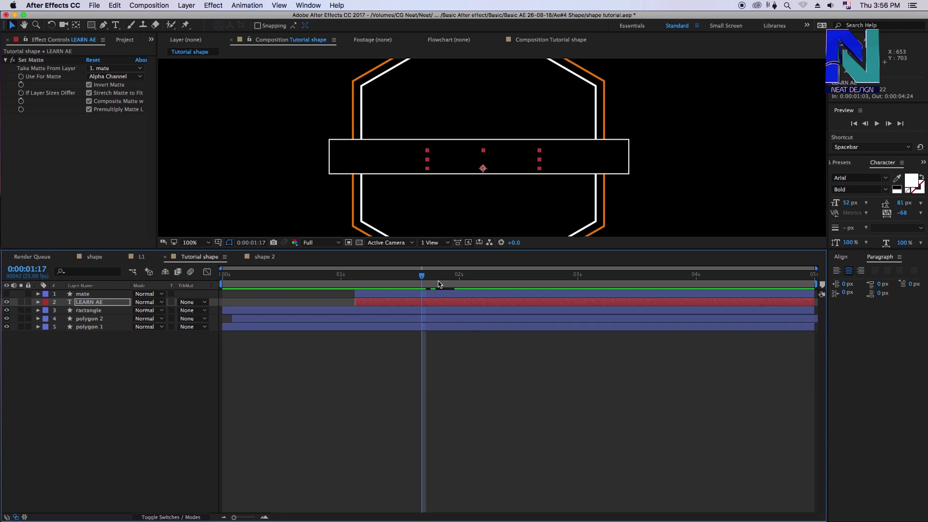
pyautogui.press('u')
pyautogui.press('pagedown')
pyautogui.press('pagedown')
pyautogui.press('pagedown')
pyautogui.press('pagedown')
pyautogui.press('pagedown')
pyautogui.press('pagedown')
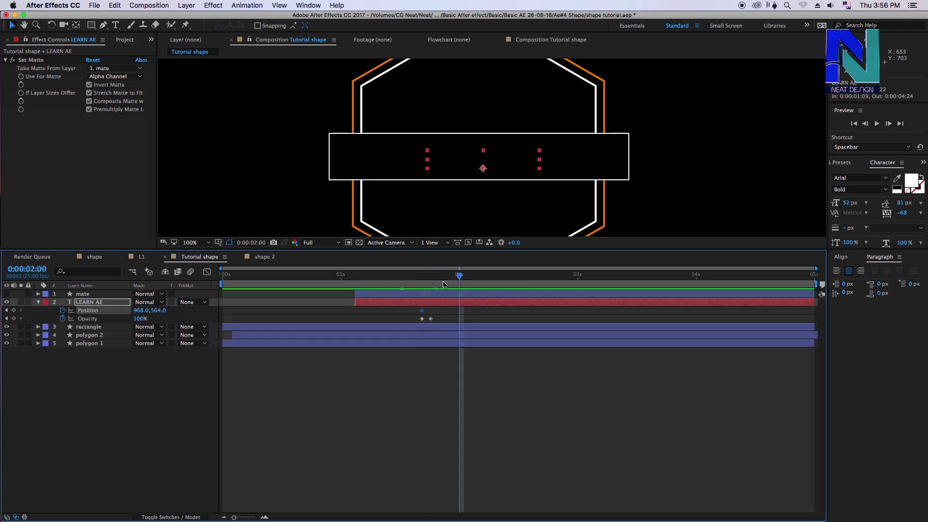
pyautogui.moveTo(164, 313); pyautogui.dragTo(352, 384)
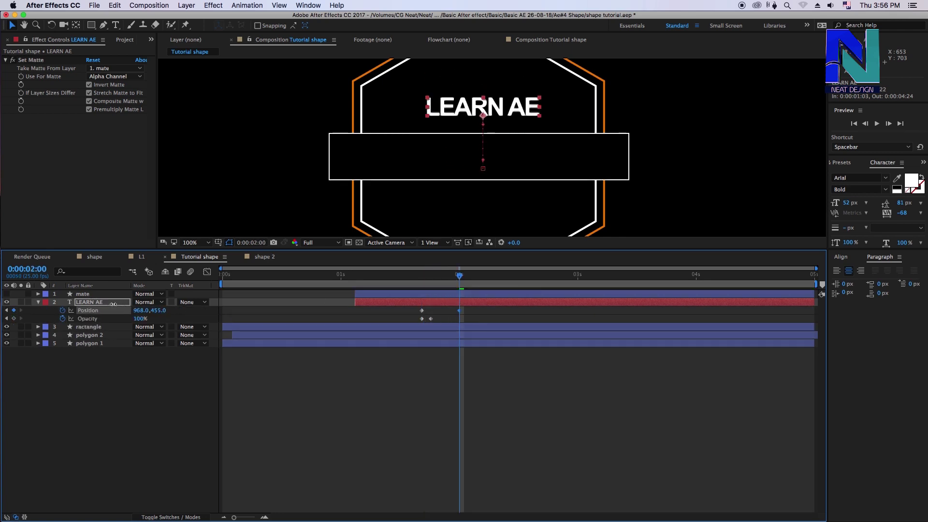
# Preview the title's fade-and-rise animation
pyautogui.click(352, 384)
pyautogui.press('space')
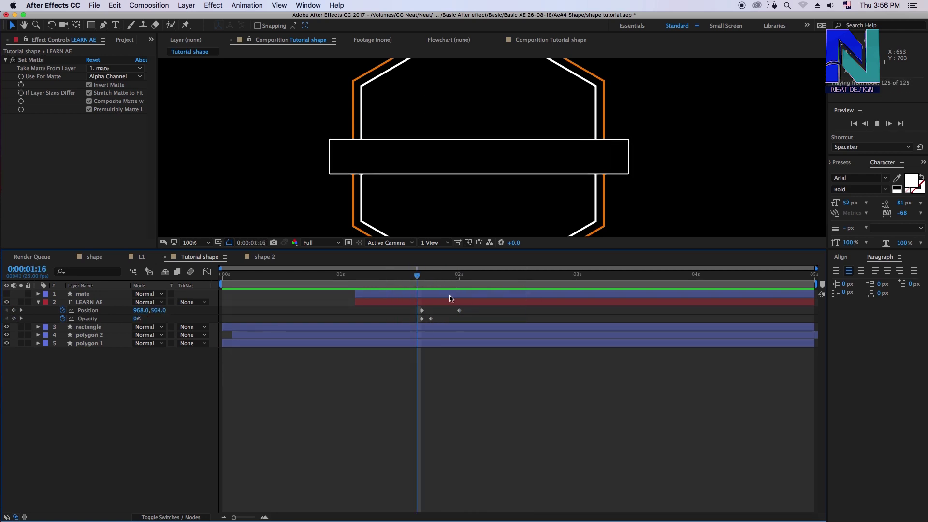
pyautogui.press('space')
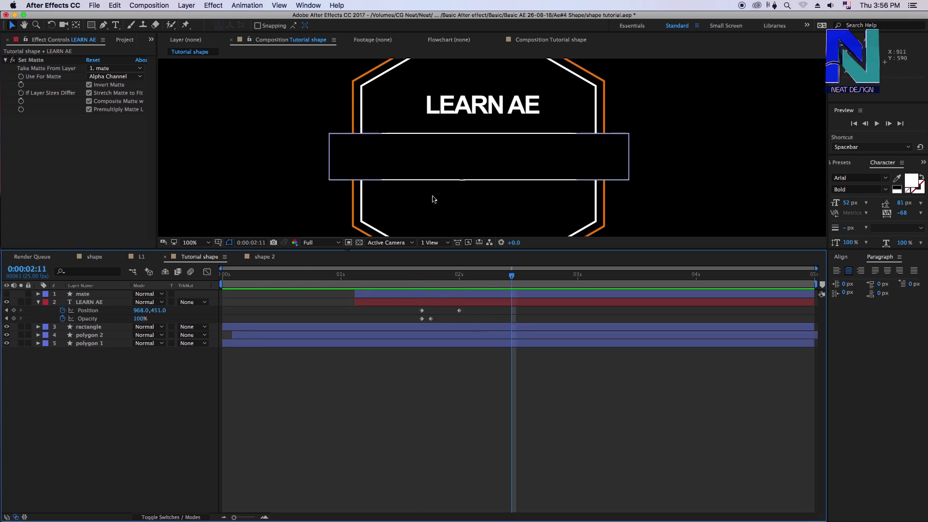
pyautogui.click(90, 303)
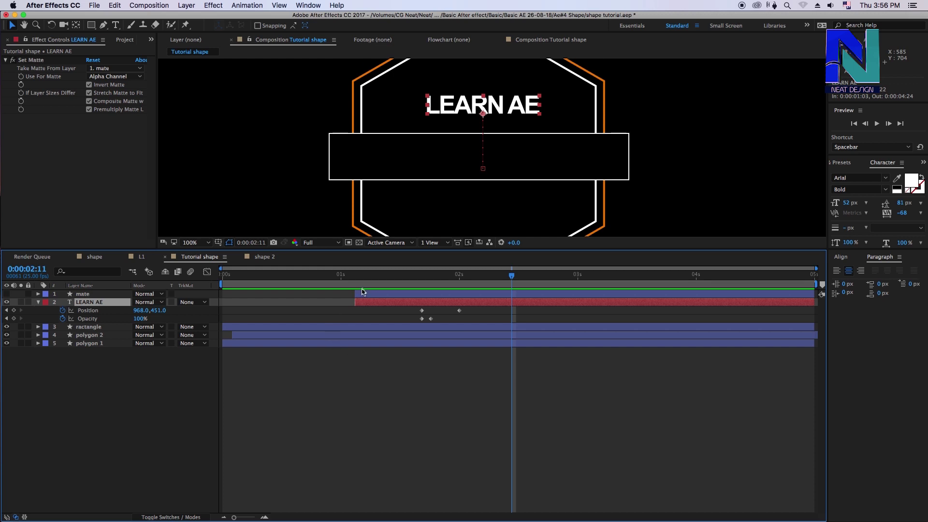
# Type a 'NEAT SHARE' text layer inside the black bar
pyautogui.click(116, 25)
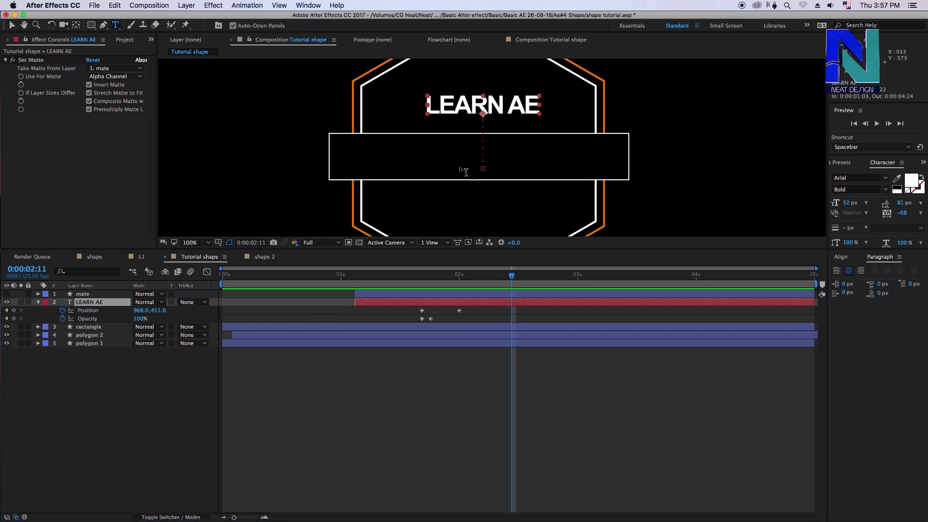
pyautogui.click(448, 162)
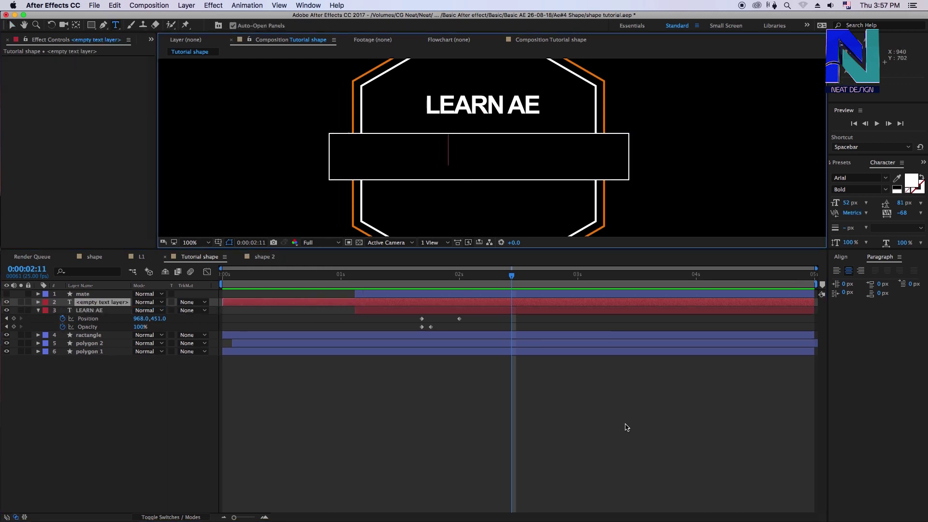
pyautogui.write('NEAT SHARE')
pyautogui.press('KP_Enter')
# Position NEAT SHARE centred within the bar beneath LEARN AE
pyautogui.click(13, 25)
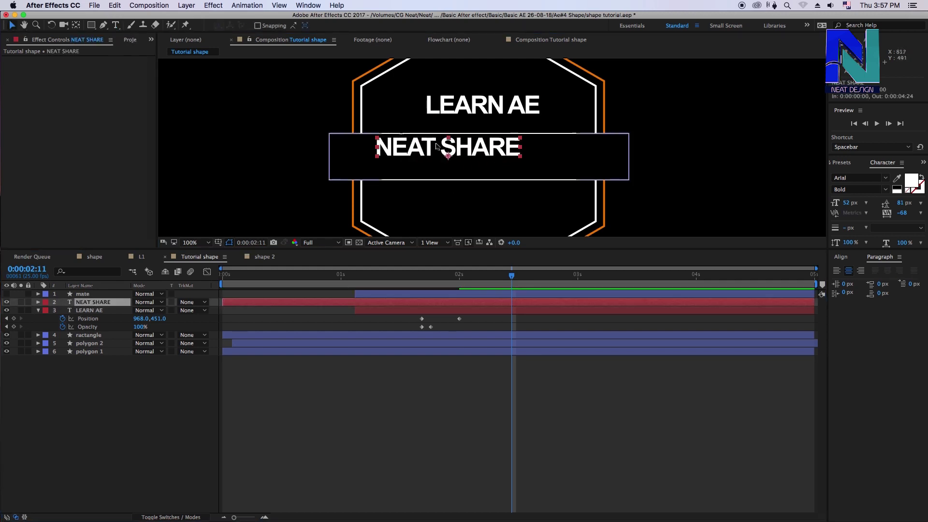
pyautogui.moveTo(480, 152); pyautogui.dragTo(522, 161)
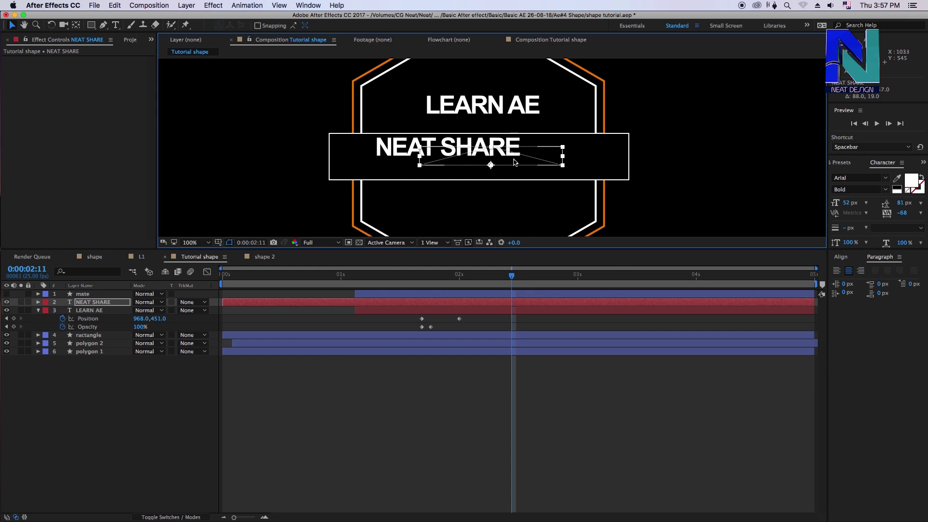
pyautogui.press('capslock')
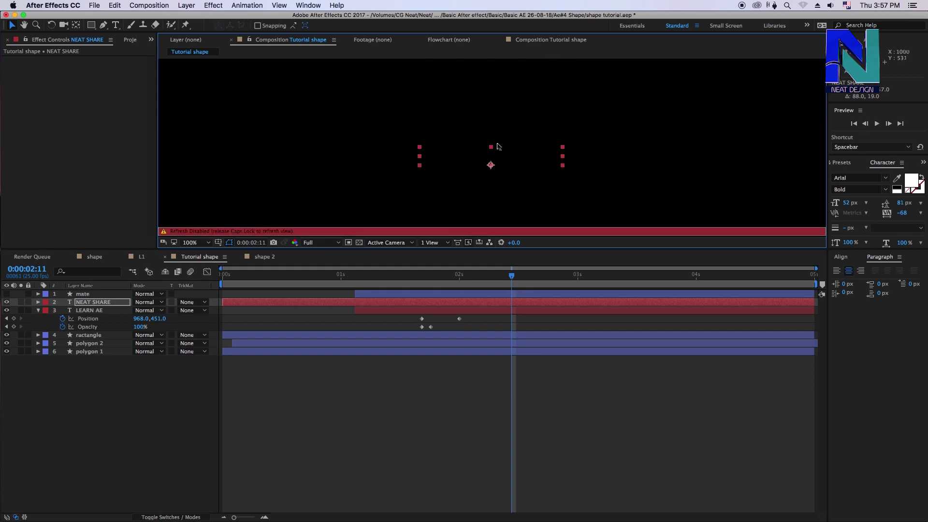
pyautogui.press('capslock')
pyautogui.moveTo(515, 161); pyautogui.dragTo(510, 160)
pyautogui.click(390, 384)
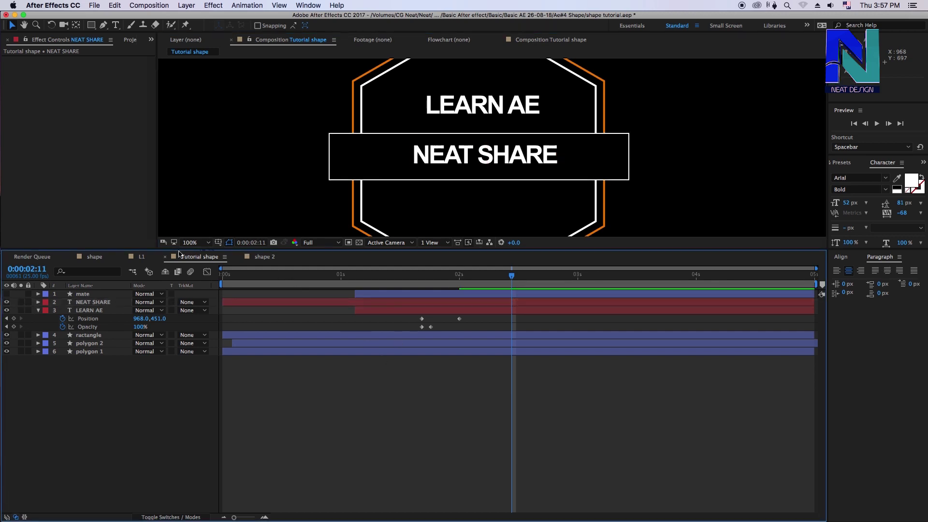
# Copy polygon 2's Set Matte onto NEAT SHARE and turn off Invert Matte
pyautogui.click(92, 335)
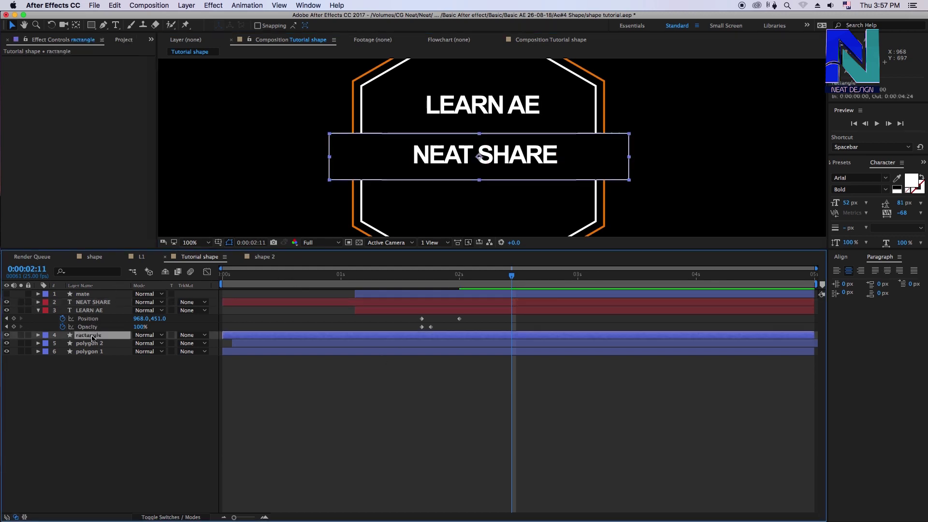
pyautogui.click(98, 343)
pyautogui.click(43, 61)
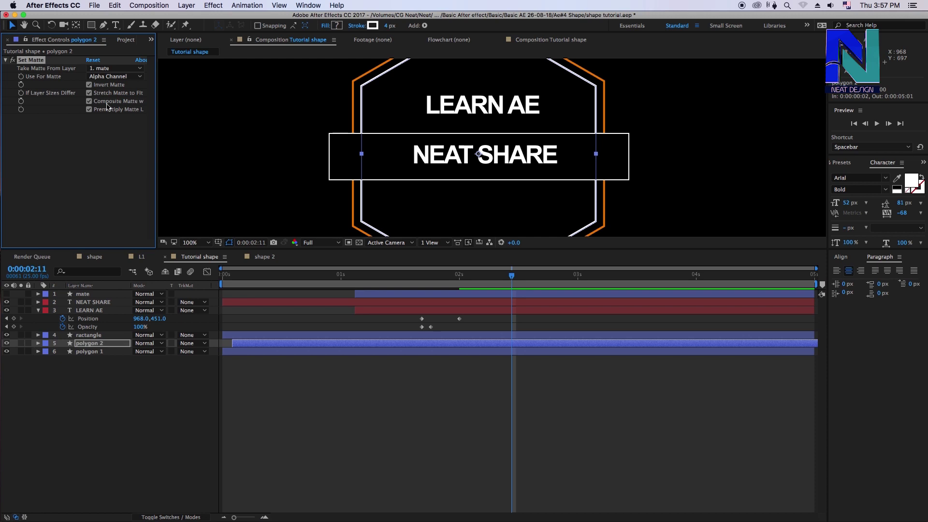
pyautogui.click(96, 303)
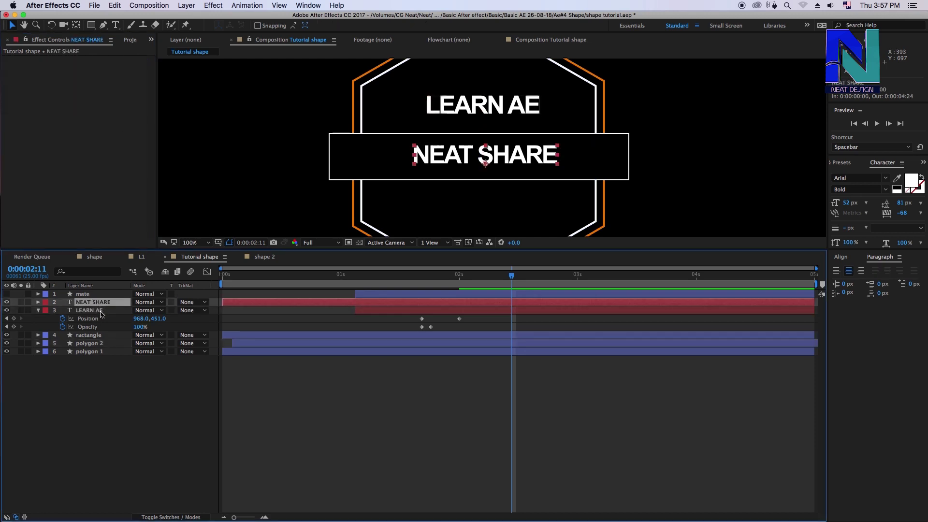
pyautogui.hotkey('ctrl', 'v')
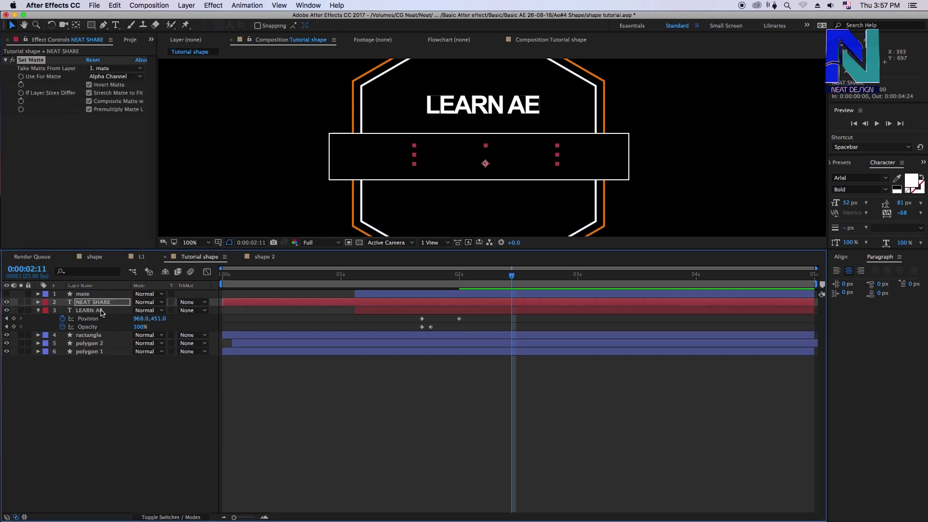
pyautogui.click(97, 127)
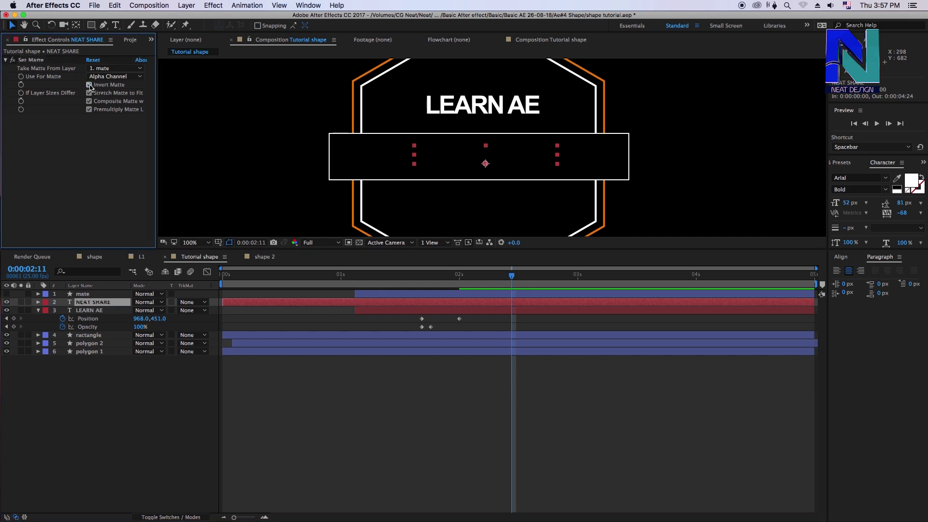
pyautogui.click(89, 85)
pyautogui.click(94, 302)
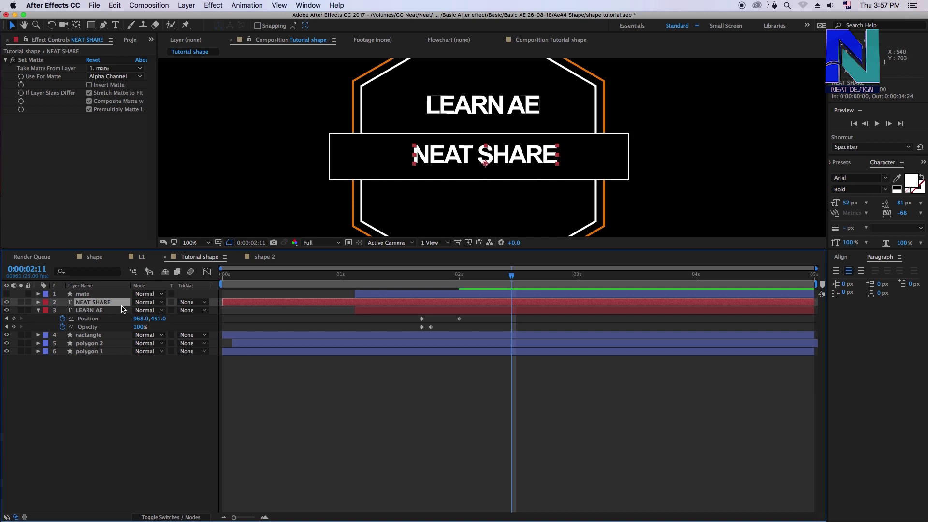
# Keyframe NEAT SHARE's position dropping from Y 472 to 562 around 1:17–2:00
pyautogui.press('p')
pyautogui.moveTo(158, 311)
pyautogui.mouseDown()
pyautogui.moveTo(187, 319)
pyautogui.moveTo(134, 296)
pyautogui.mouseUp()
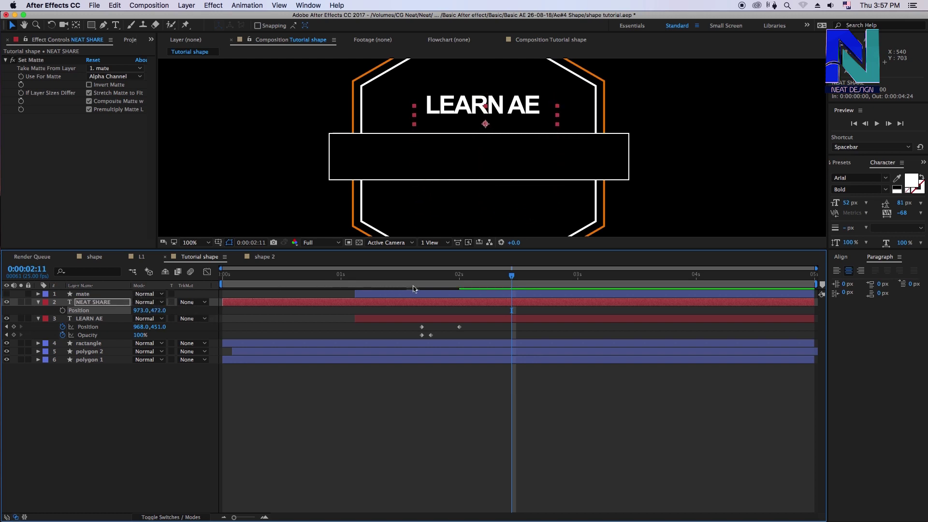
pyautogui.moveTo(420, 290)
pyautogui.mouseDown()
pyautogui.moveTo(461, 289)
pyautogui.moveTo(435, 286)
pyautogui.moveTo(445, 287)
pyautogui.mouseUp()
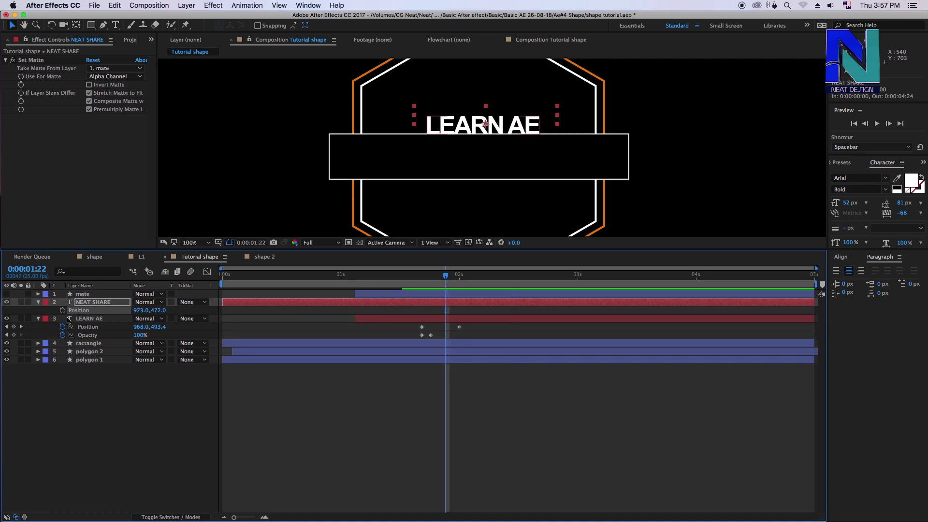
pyautogui.moveTo(445, 310); pyautogui.dragTo(422, 310)
pyautogui.click(455, 285)
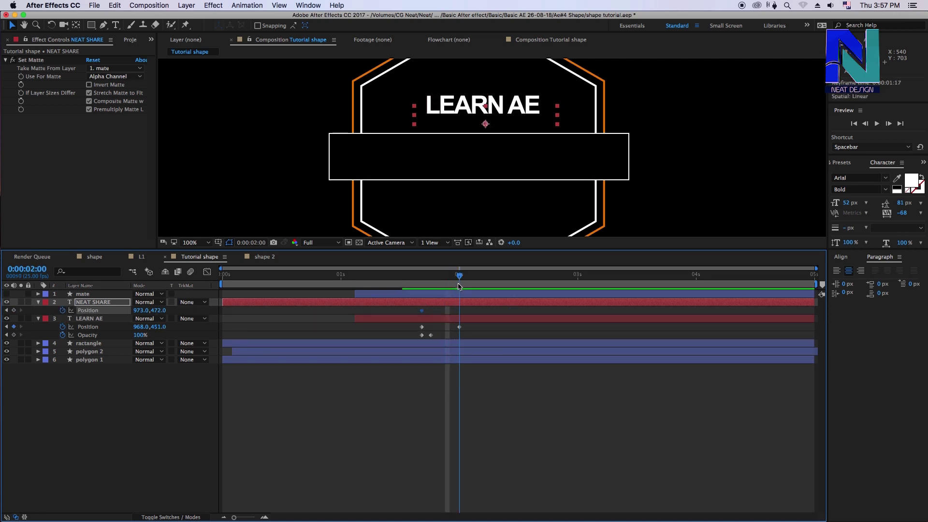
pyautogui.moveTo(161, 313); pyautogui.dragTo(209, 315)
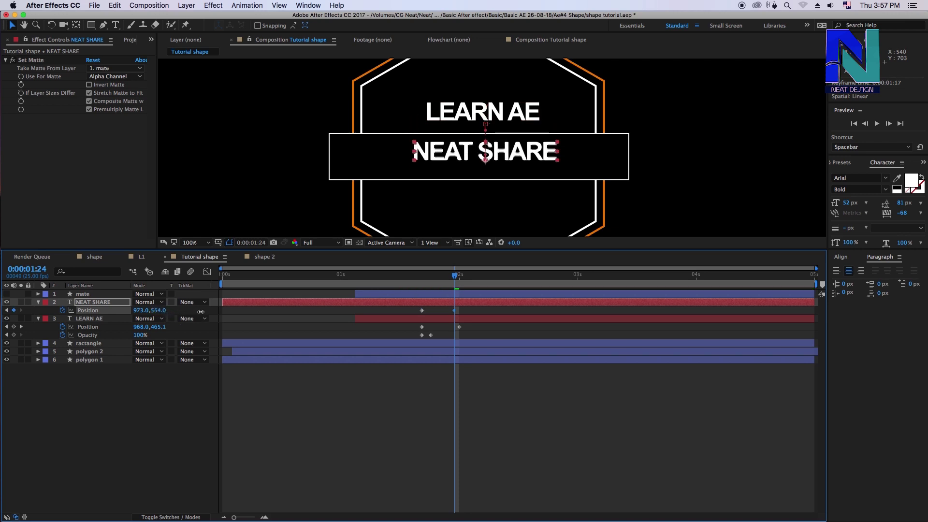
# Preview the NEAT SHARE drop and step back through its motion
pyautogui.press('space')
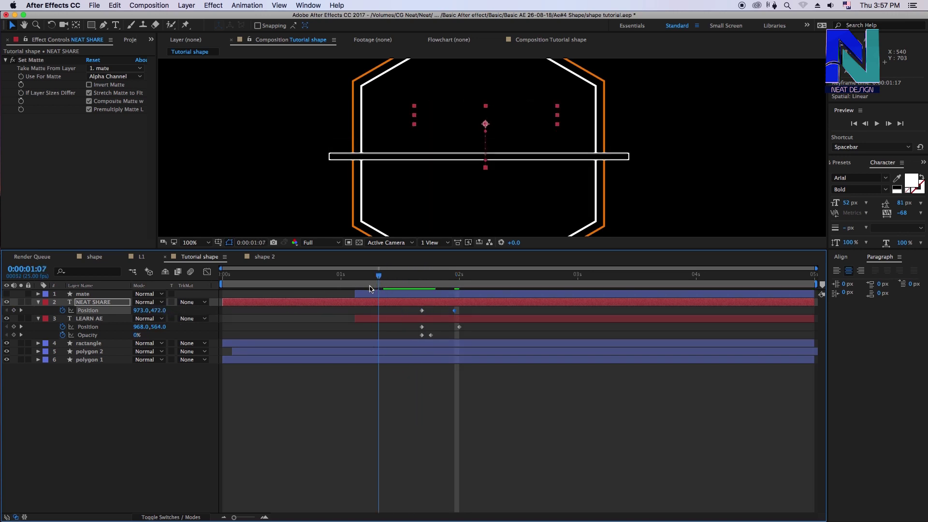
pyautogui.press('space')
pyautogui.click(422, 310)
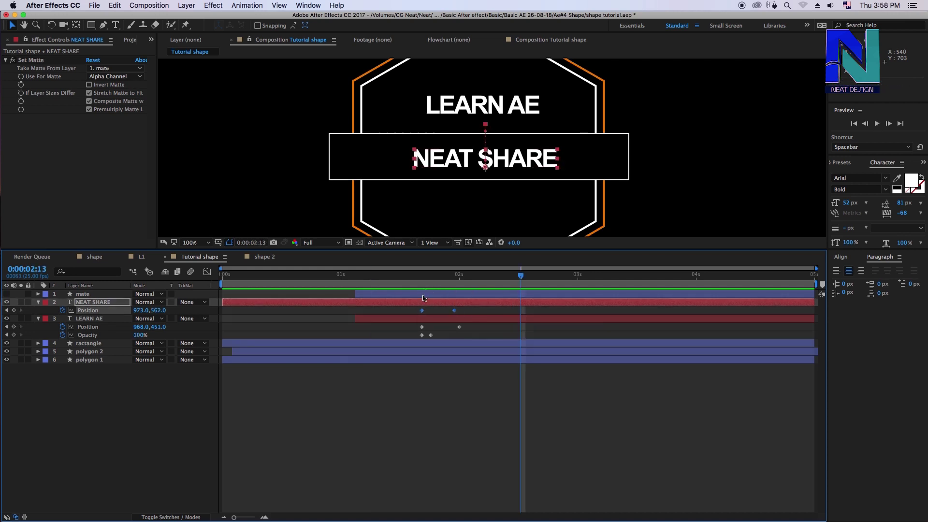
pyautogui.moveTo(421, 274)
pyautogui.mouseDown()
pyautogui.moveTo(452, 285)
pyautogui.moveTo(420, 286)
pyautogui.mouseUp()
# Preview the titles animation zoomed out and save the project
pyautogui.press('space')
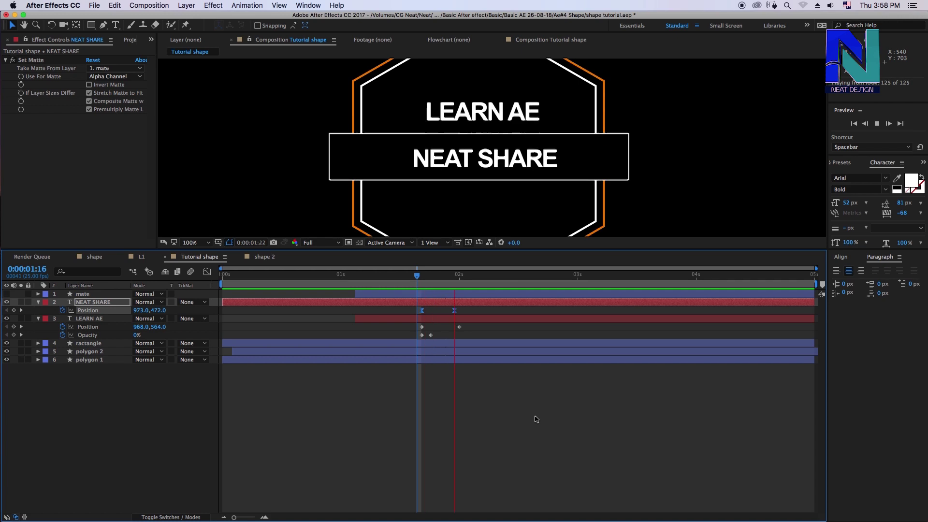
pyautogui.press('space')
pyautogui.press(',')
pyautogui.press(',')
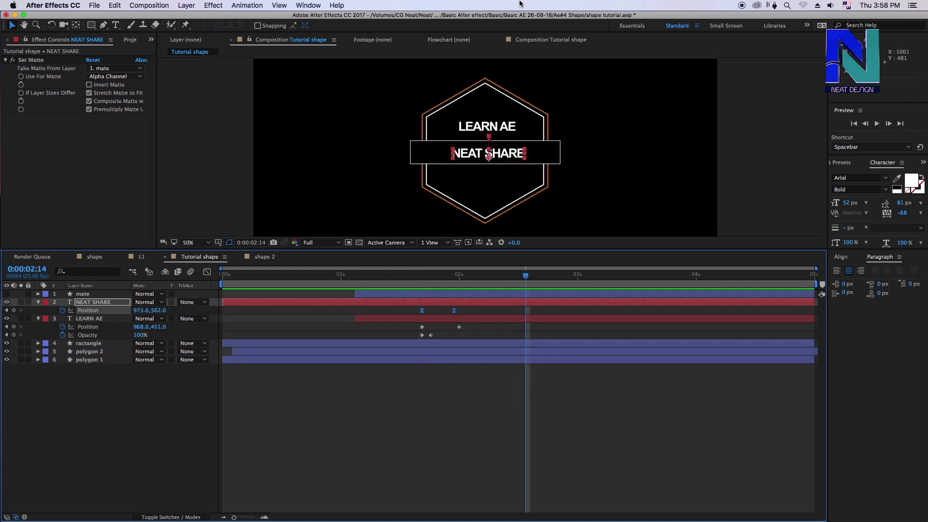
pyautogui.press('space')
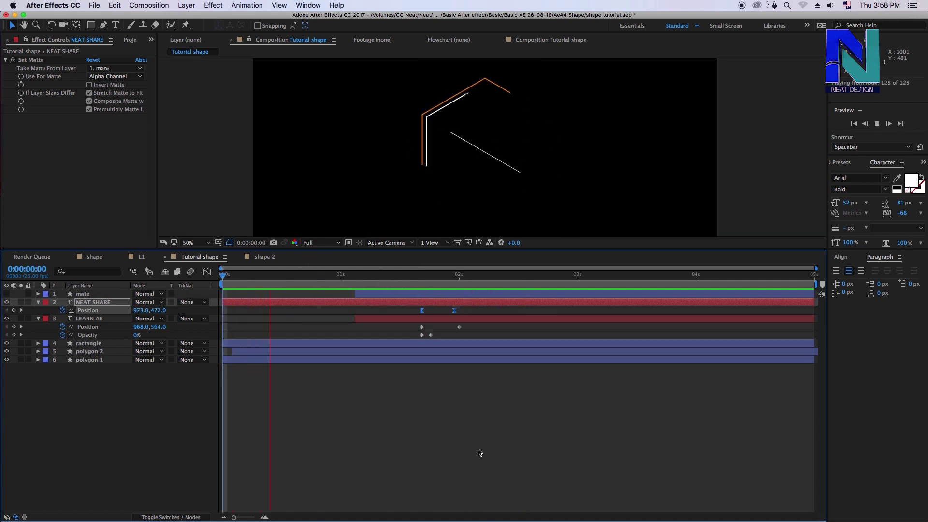
pyautogui.press('space')
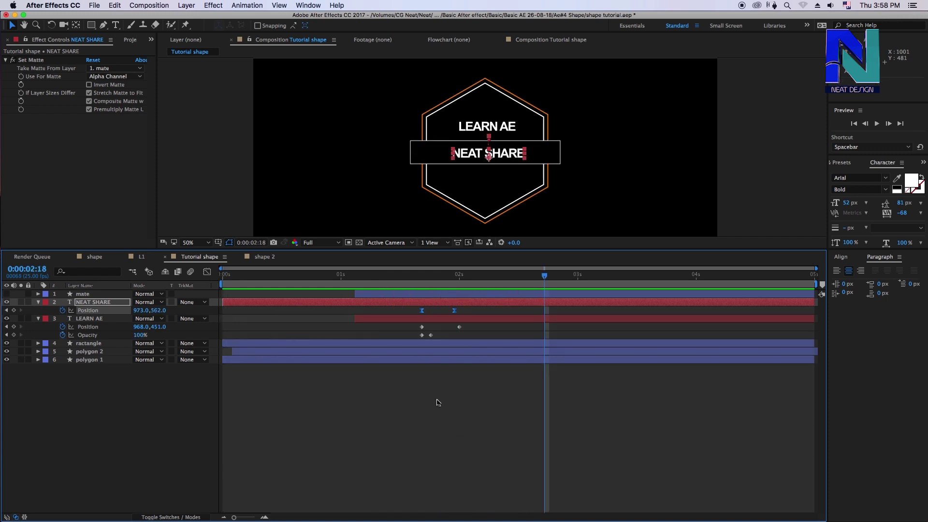
pyautogui.press('super+s')
# Check the shape 2 composition, then create a new composition
pyautogui.click(426, 390)
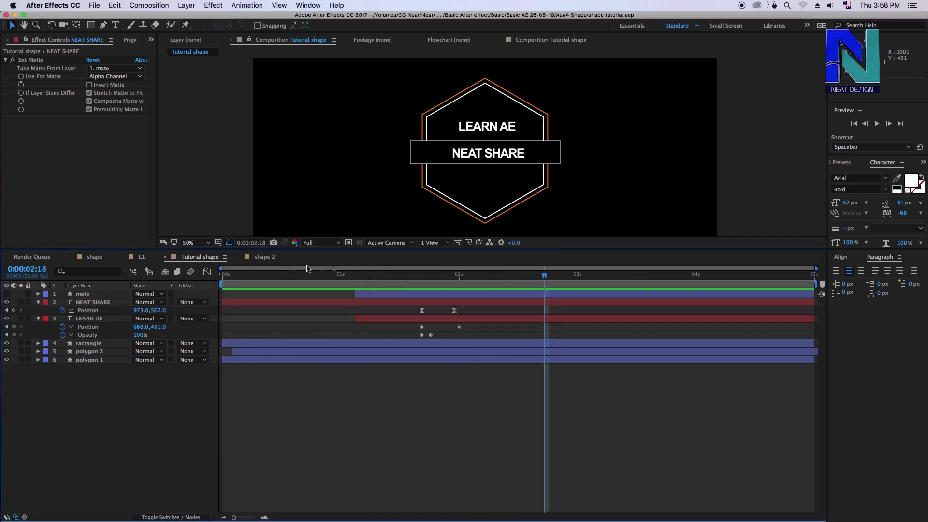
pyautogui.moveTo(307, 268); pyautogui.dragTo(516, 274)
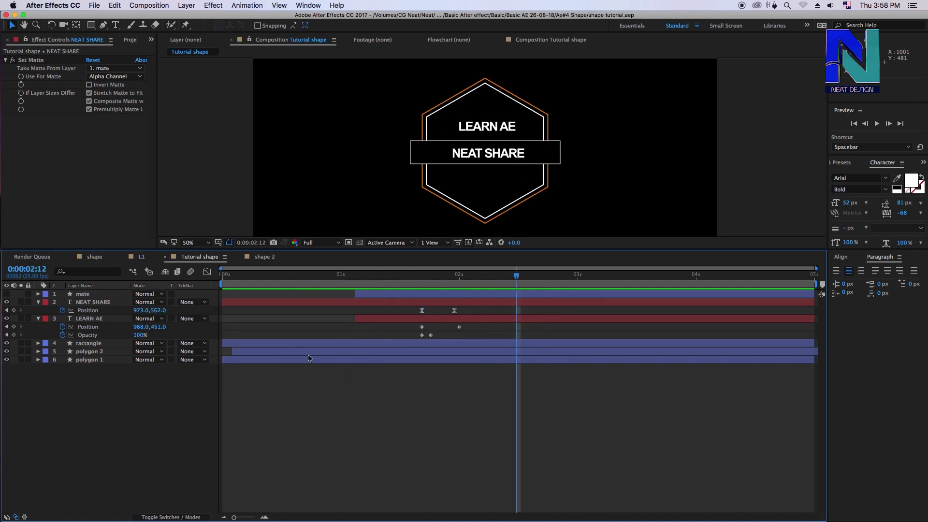
pyautogui.click(268, 257)
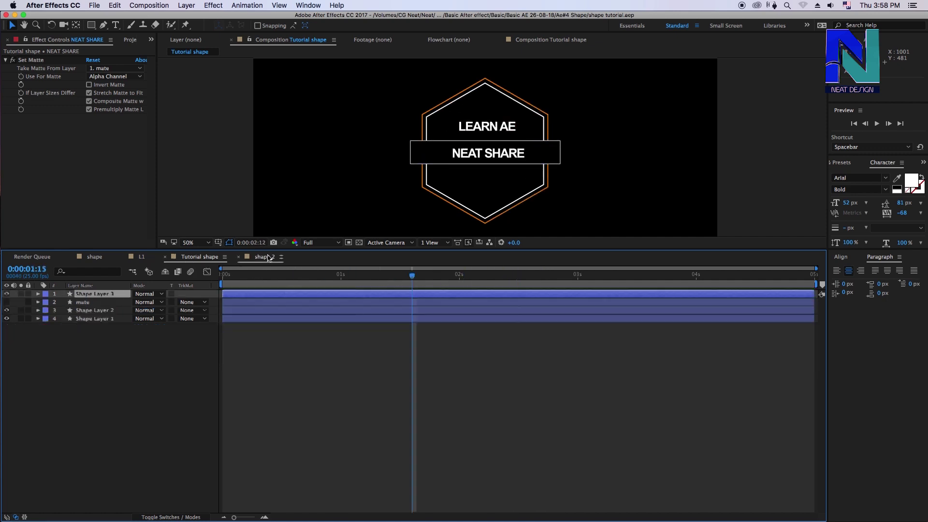
pyautogui.moveTo(351, 275)
pyautogui.mouseDown()
pyautogui.moveTo(230, 290)
pyautogui.moveTo(412, 306)
pyautogui.mouseUp()
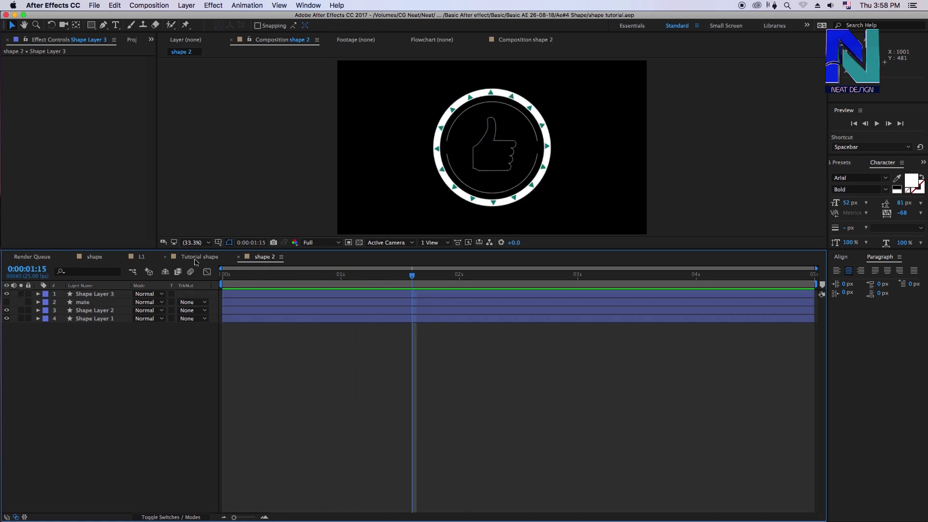
pyautogui.click(198, 257)
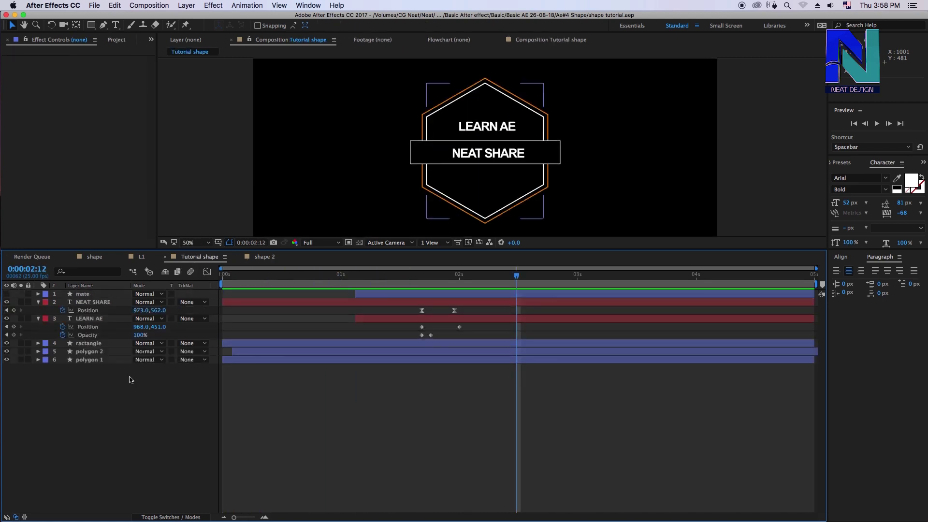
pyautogui.click(145, 5)
pyautogui.click(150, 16)
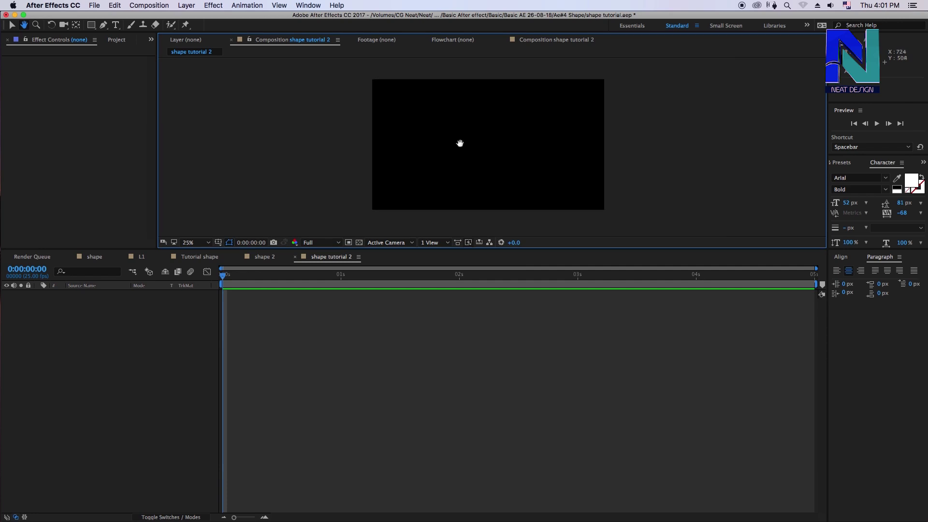
# Confirm the new shape tutorial 2 composition and add an empty shape layer
pyautogui.press('q')
pyautogui.click(186, 6)
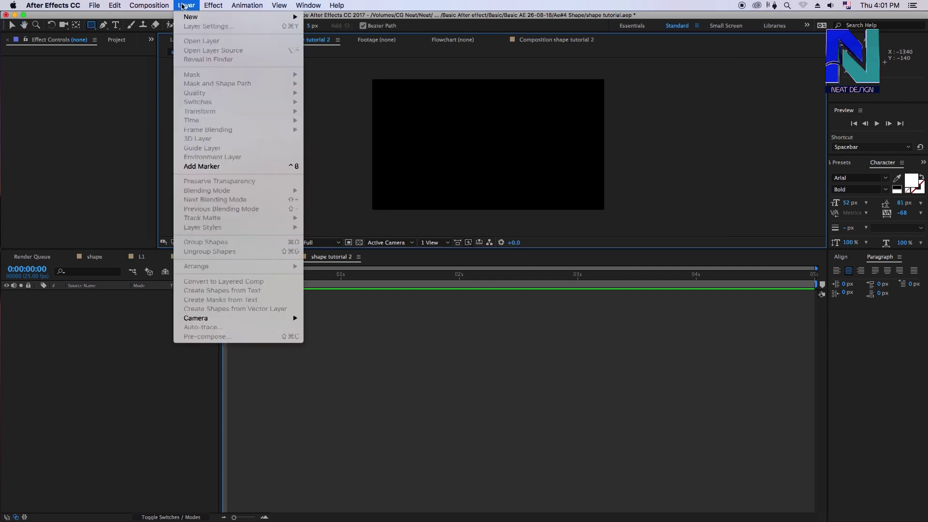
pyautogui.moveTo(194, 17)
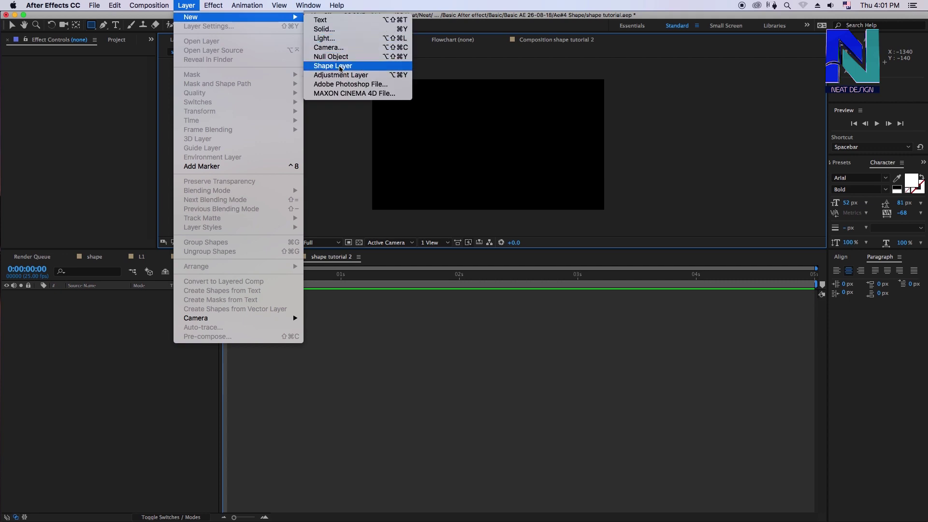
pyautogui.click(341, 69)
# Add Group 1 with an Ellipse Path 1 to Shape Layer 1's contents
pyautogui.click(76, 322)
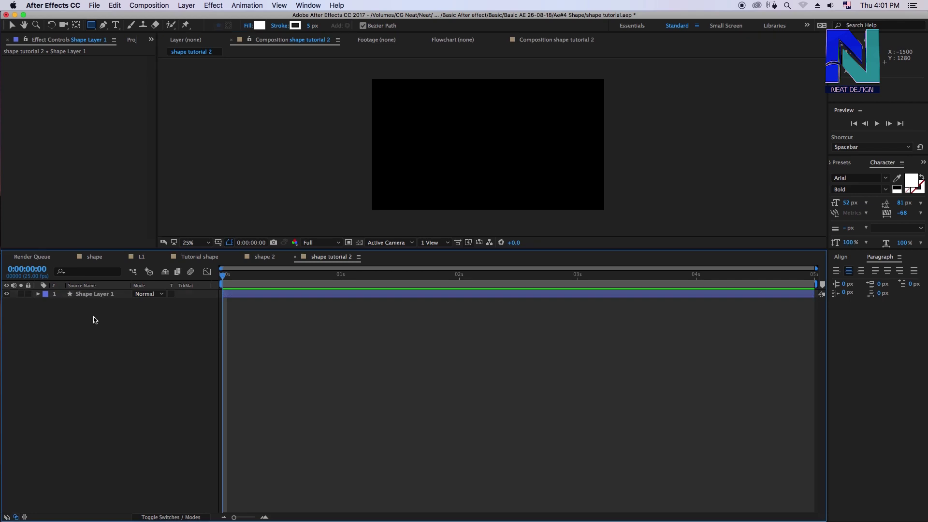
pyautogui.click(94, 296)
pyautogui.click(38, 295)
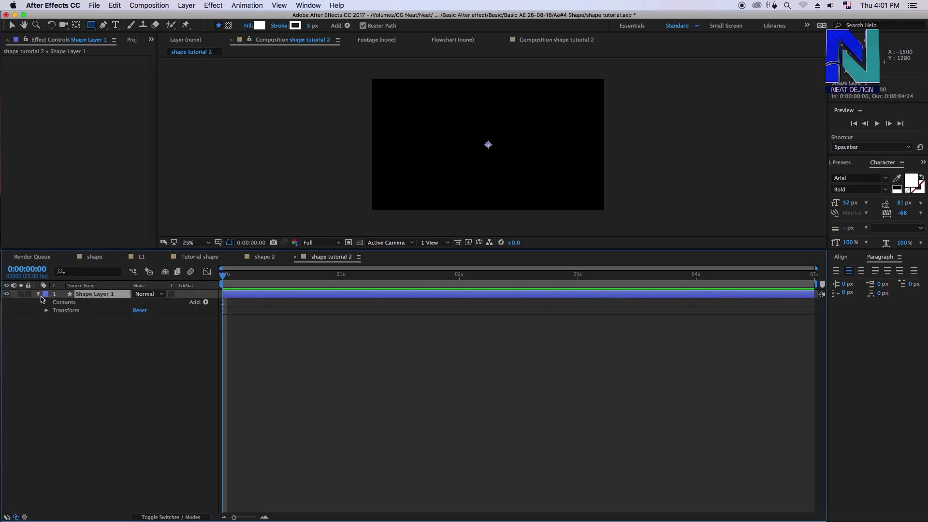
pyautogui.click(198, 306)
pyautogui.click(217, 308)
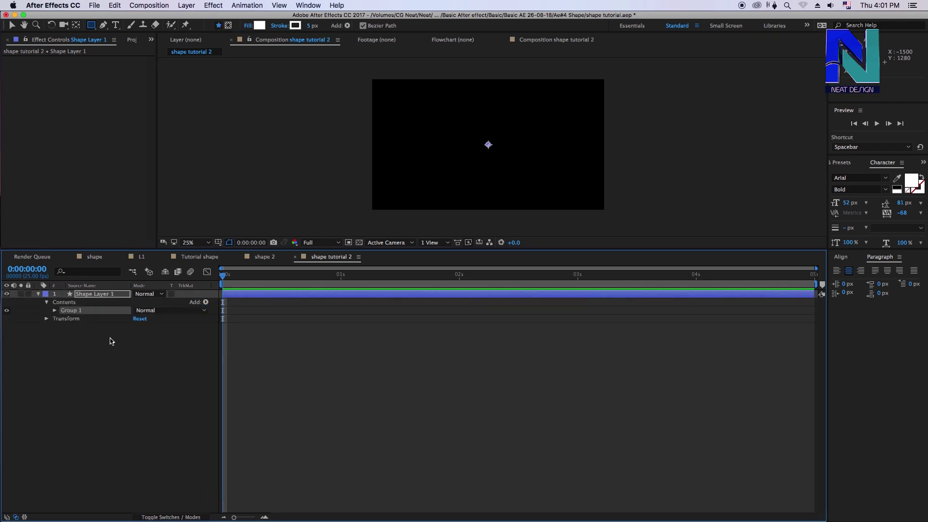
pyautogui.click(205, 302)
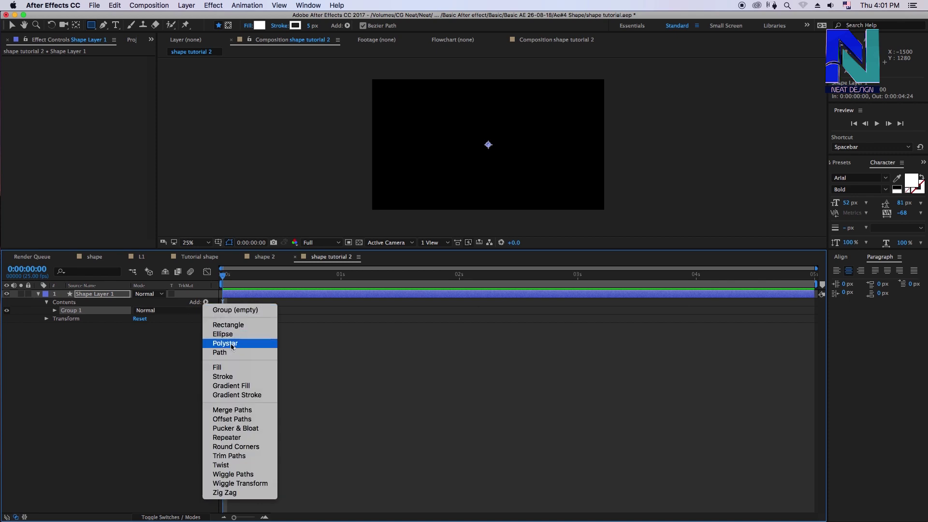
pyautogui.click(235, 336)
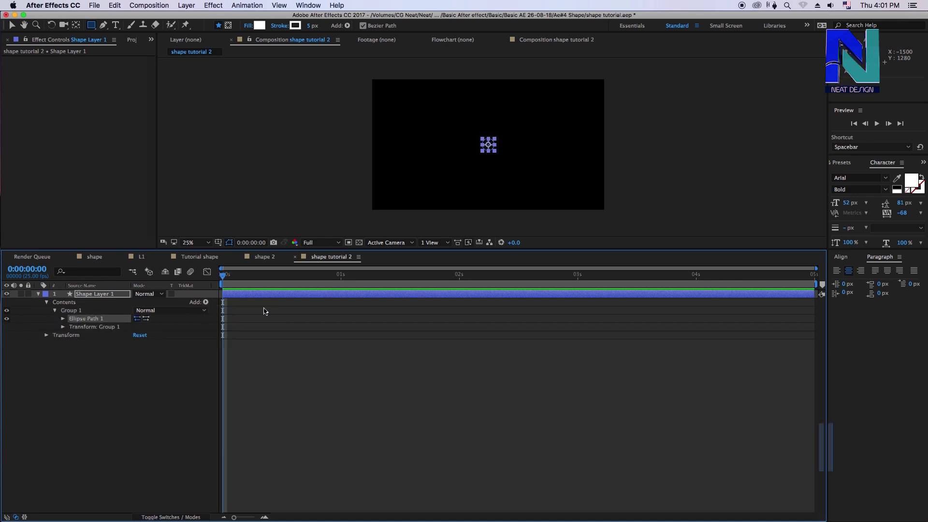
# Add a red fill and a white stroke to the ellipse group
pyautogui.press('.')
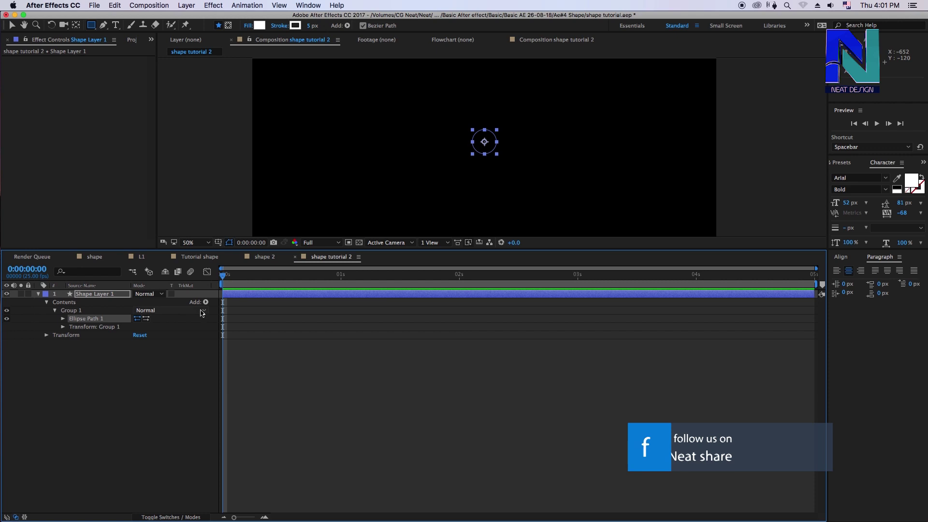
pyautogui.click(205, 302)
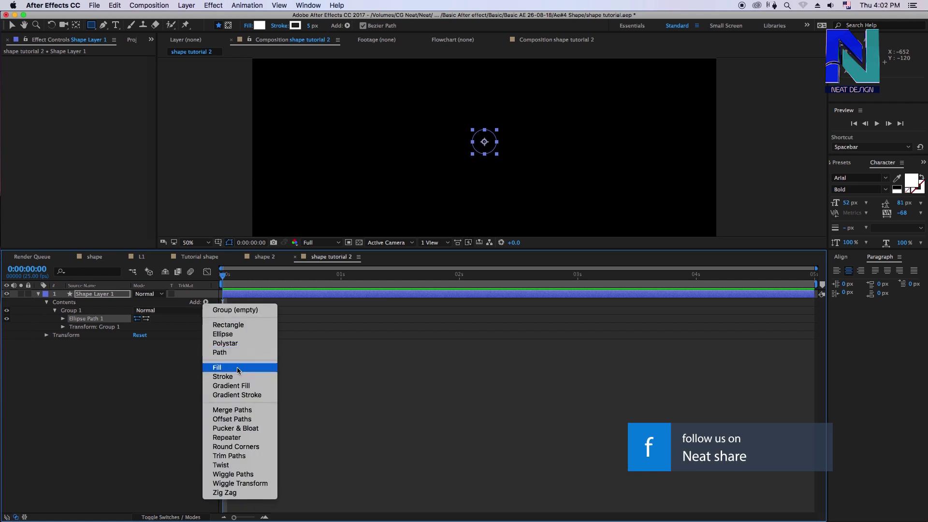
pyautogui.click(237, 368)
pyautogui.click(206, 302)
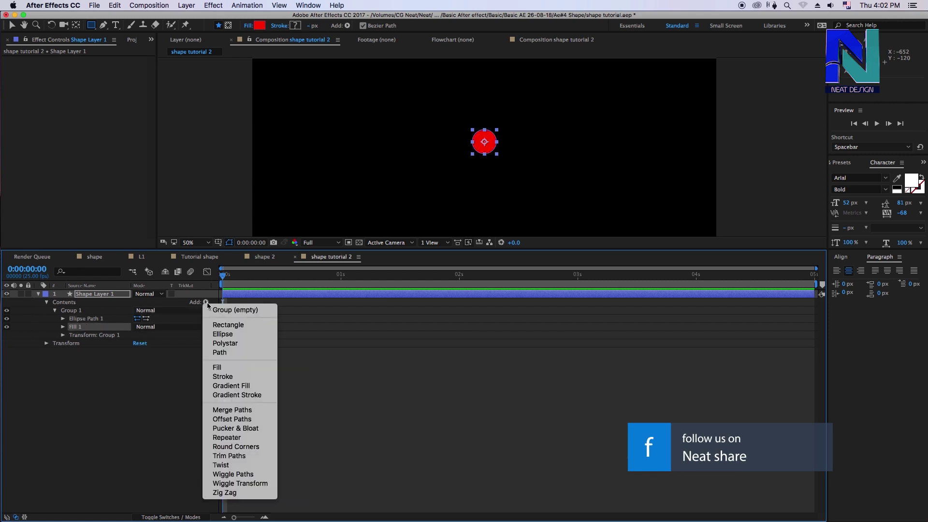
pyautogui.click(271, 377)
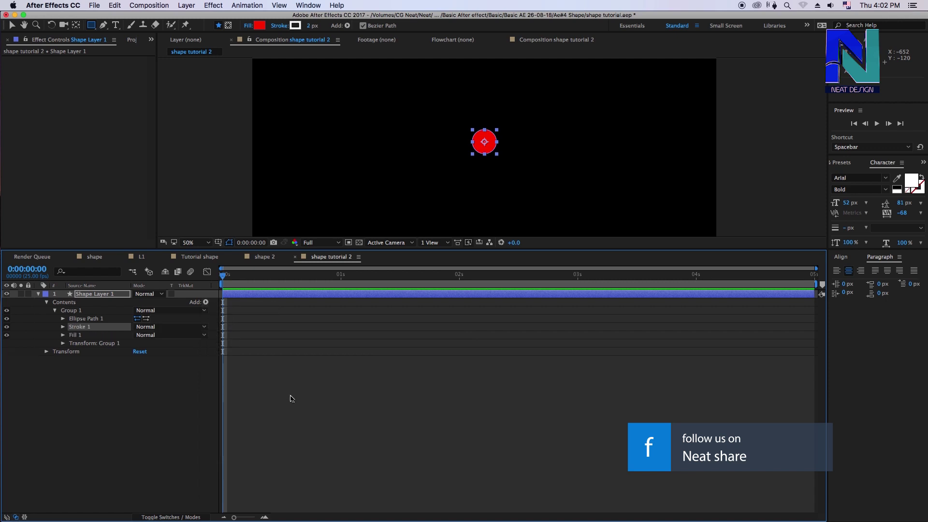
pyautogui.click(114, 362)
# Set the ellipse size to 500×500
pyautogui.click(83, 319)
pyautogui.click(63, 319)
pyautogui.click(149, 326)
pyautogui.press('Return')
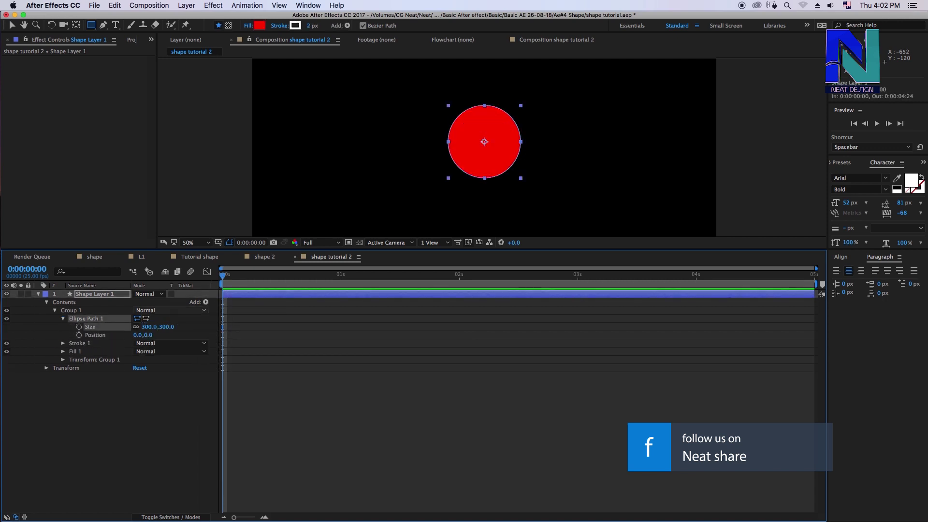
pyautogui.click(363, 411)
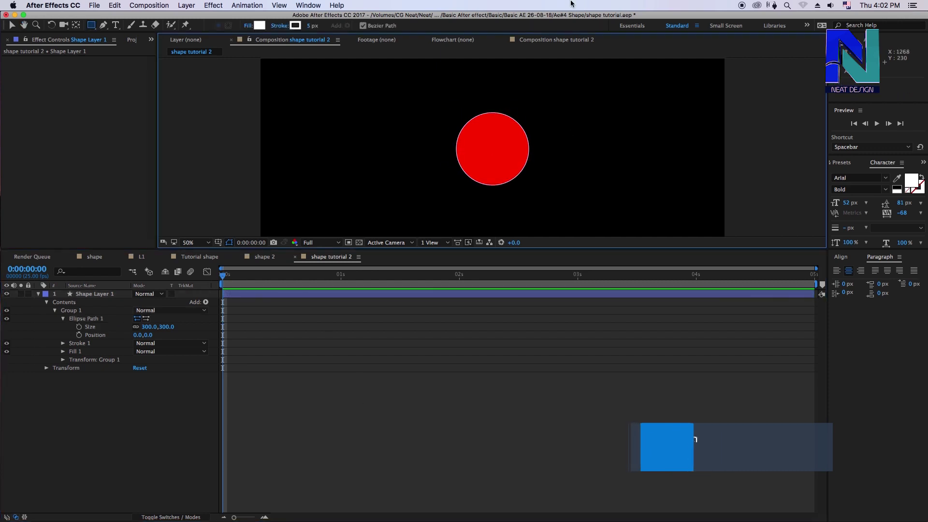
pyautogui.click(149, 327)
pyautogui.write('500')
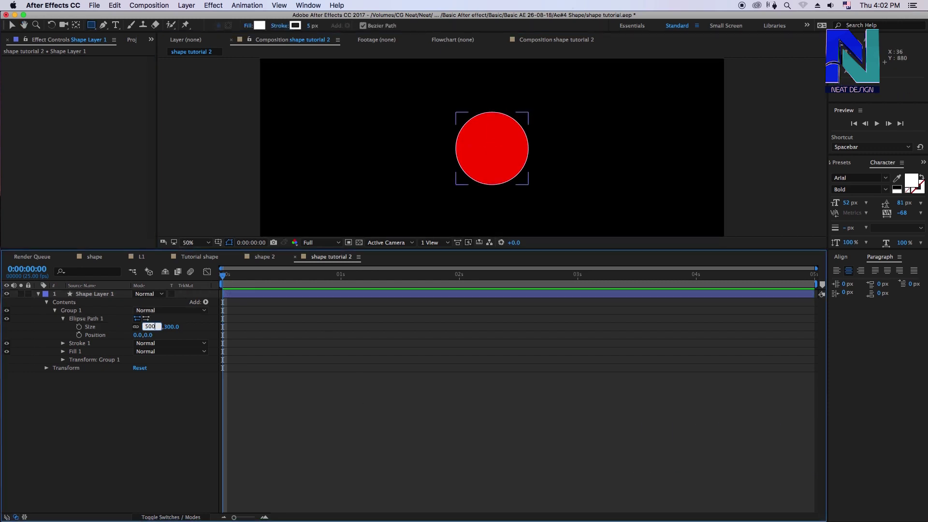
pyautogui.press('Return')
pyautogui.click(490, 401)
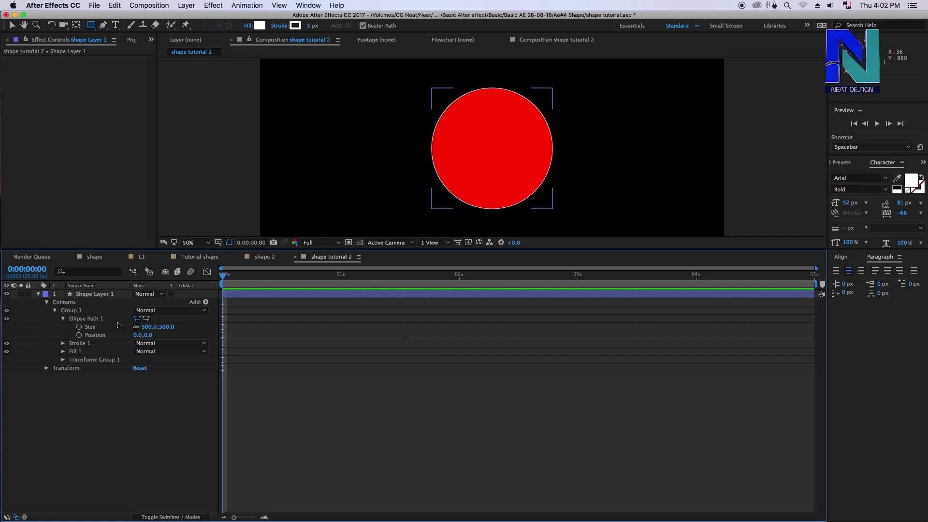
# Set the stroke width to 30 pixels
pyautogui.click(79, 343)
pyautogui.click(63, 343)
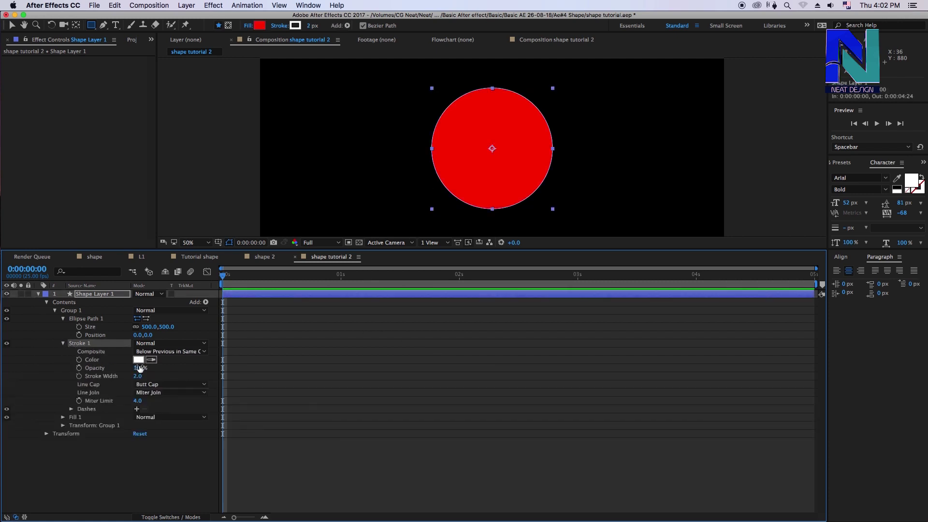
pyautogui.click(138, 376)
pyautogui.write('28')
pyautogui.click(284, 371)
pyautogui.click(104, 376)
pyautogui.moveTo(149, 378); pyautogui.dragTo(151, 377)
pyautogui.click(140, 376)
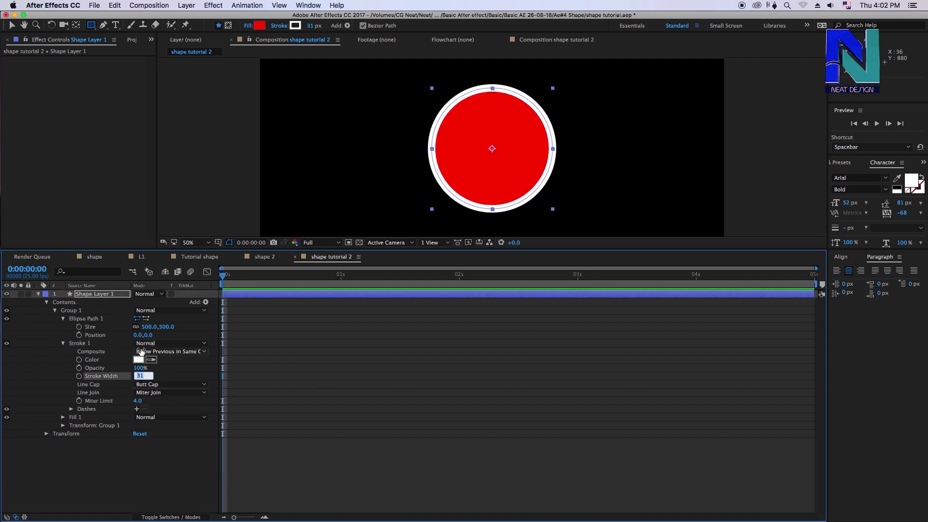
pyautogui.write('30')
pyautogui.click(389, 364)
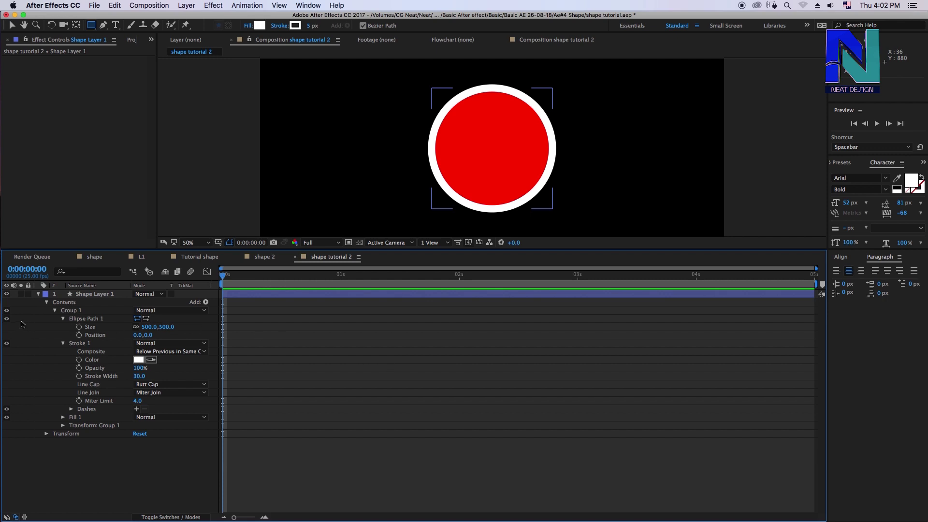
pyautogui.click(47, 303)
# Pan the composition view and select the circle's shape layer
pyautogui.press('h')
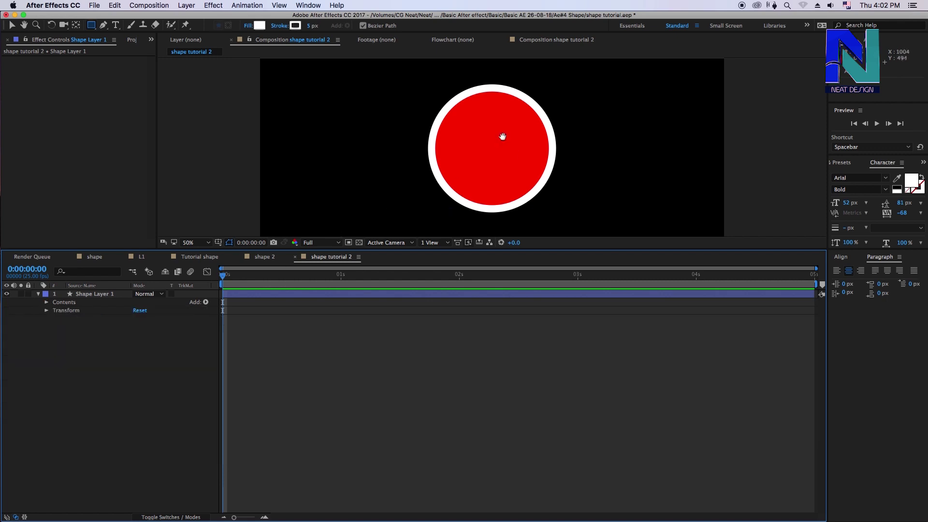
pyautogui.moveTo(500, 135); pyautogui.dragTo(512, 142)
pyautogui.press('q')
pyautogui.click(94, 296)
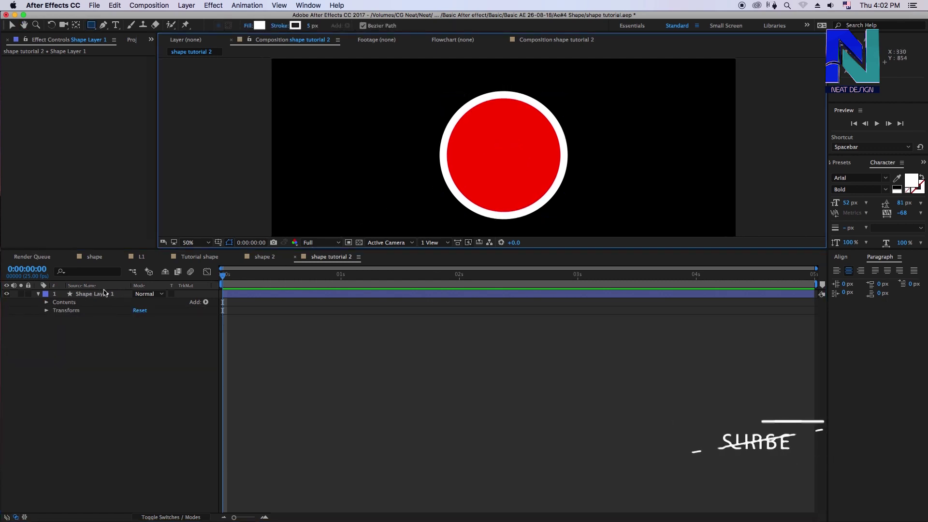
# Add an empty second group, Group 2, to Shape Layer 1's contents
pyautogui.click(94, 295)
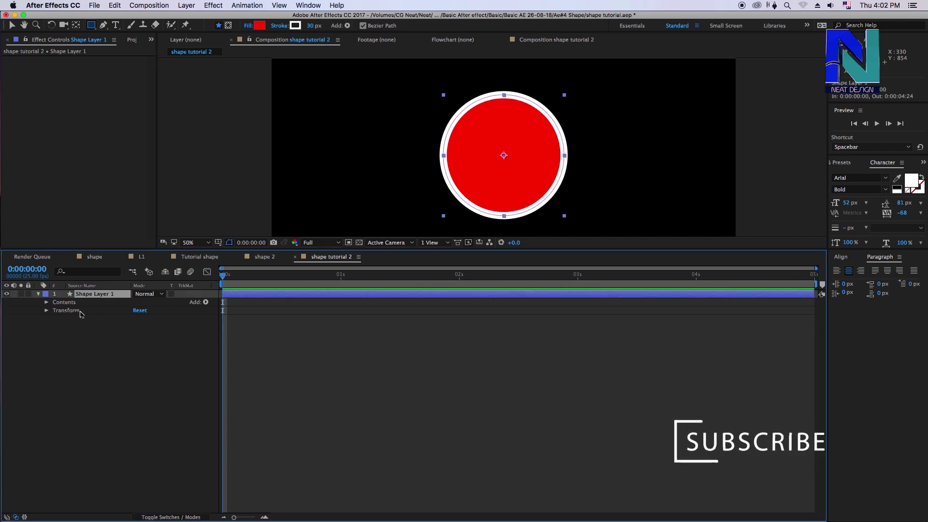
pyautogui.click(46, 302)
pyautogui.click(54, 310)
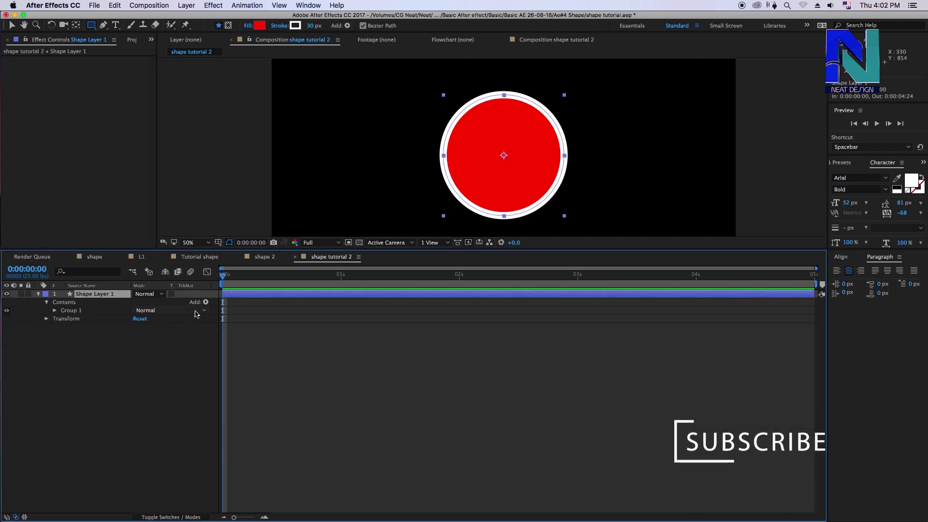
pyautogui.click(206, 302)
pyautogui.click(236, 310)
# Insert a star Polystar Path into Group 2
pyautogui.click(72, 319)
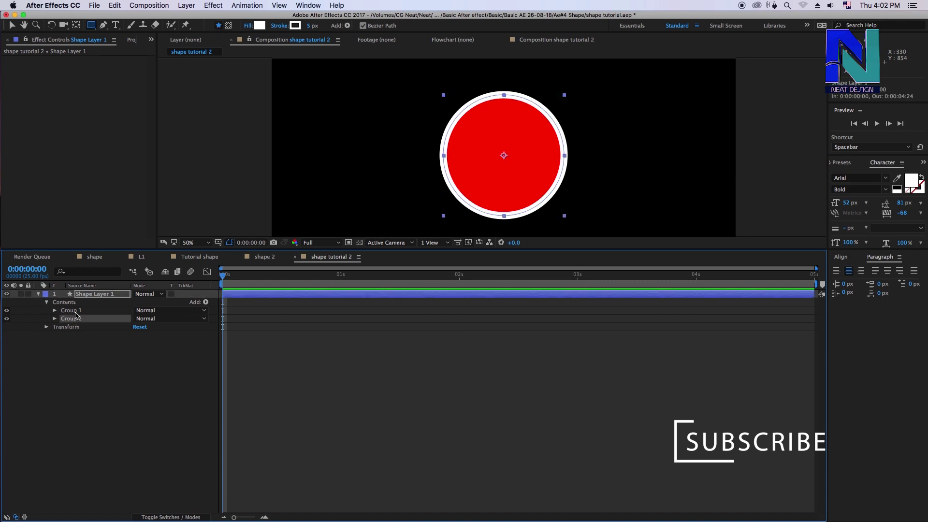
pyautogui.click(206, 303)
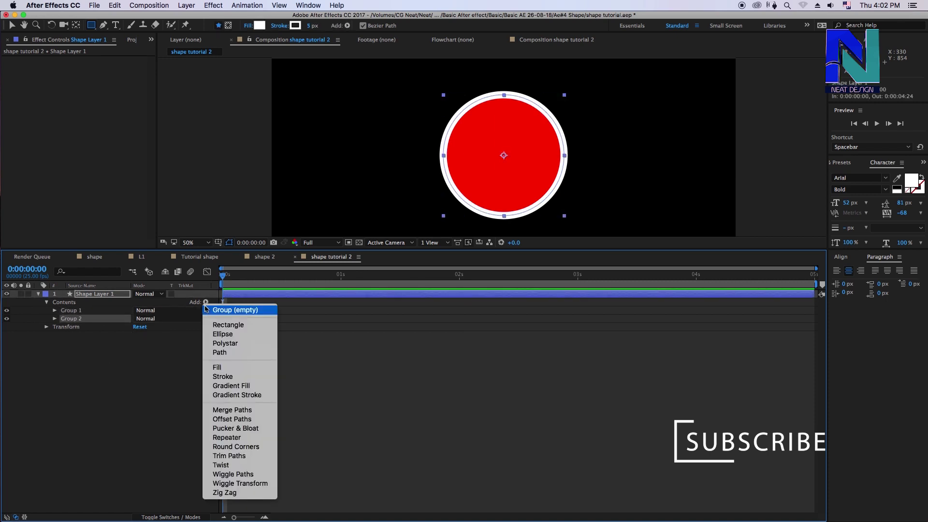
pyautogui.click(239, 344)
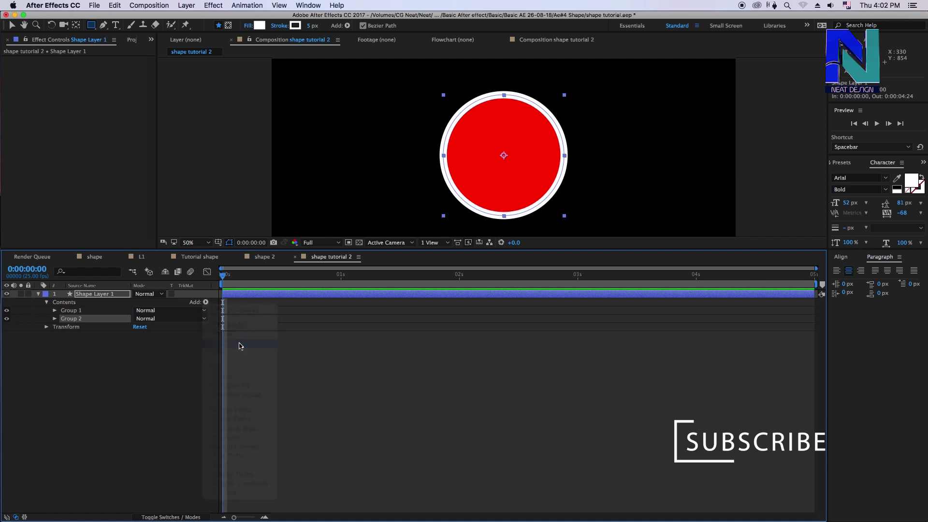
pyautogui.click(205, 302)
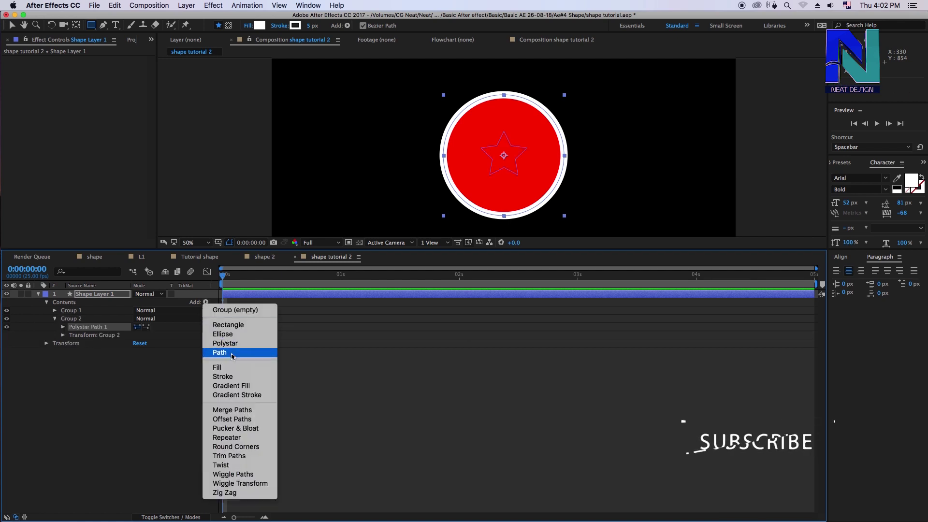
# Add a fill to the star and set its colour to white
pyautogui.click(222, 369)
pyautogui.click(259, 379)
pyautogui.click(73, 335)
pyautogui.click(63, 334)
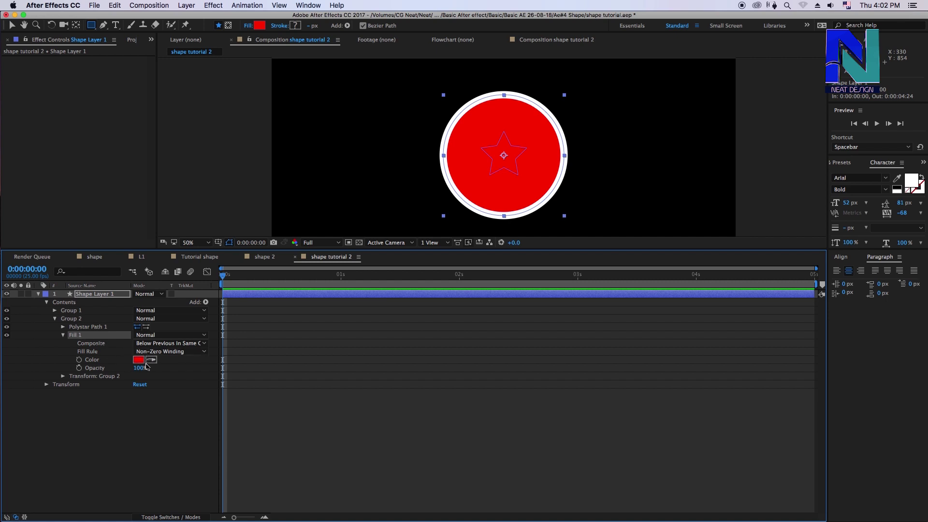
pyautogui.click(139, 360)
pyautogui.click(437, 323)
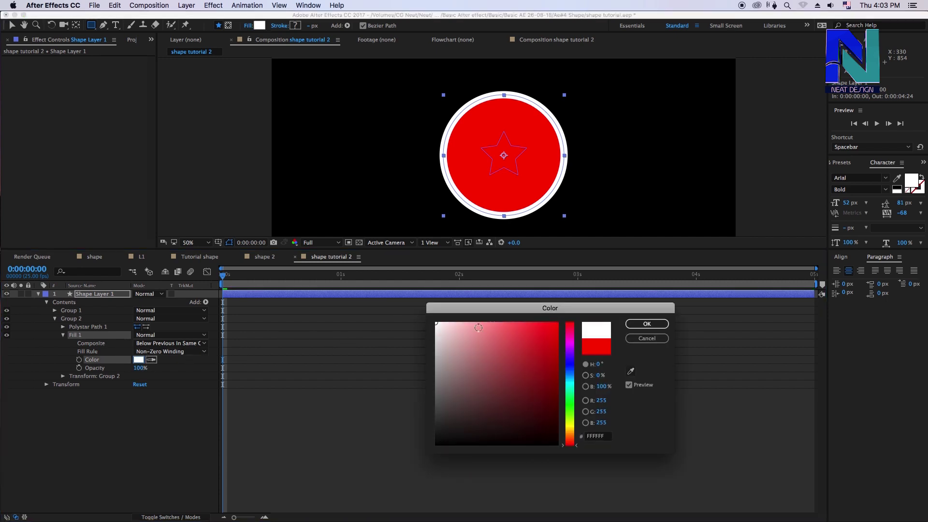
pyautogui.click(647, 323)
# Move Group 2 above Group 1 so the white star shows over the red circle
pyautogui.click(491, 429)
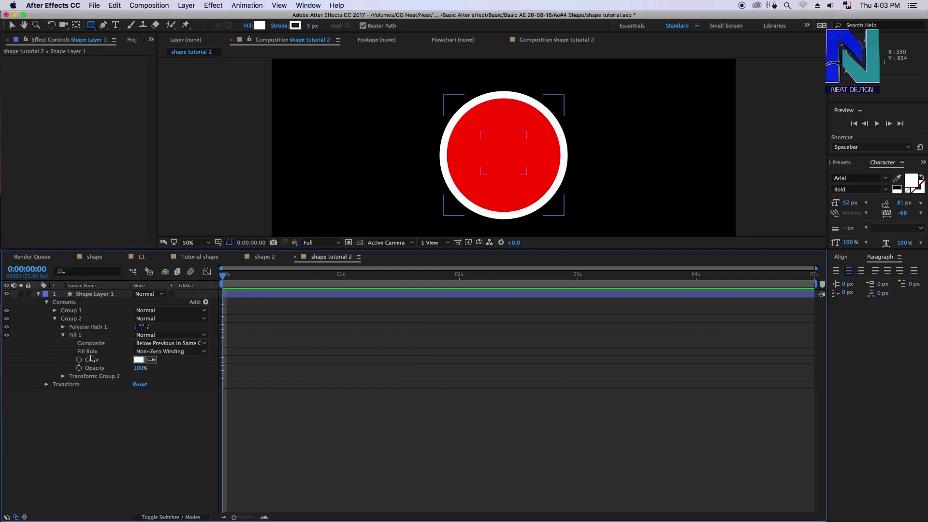
pyautogui.click(65, 337)
pyautogui.click(63, 336)
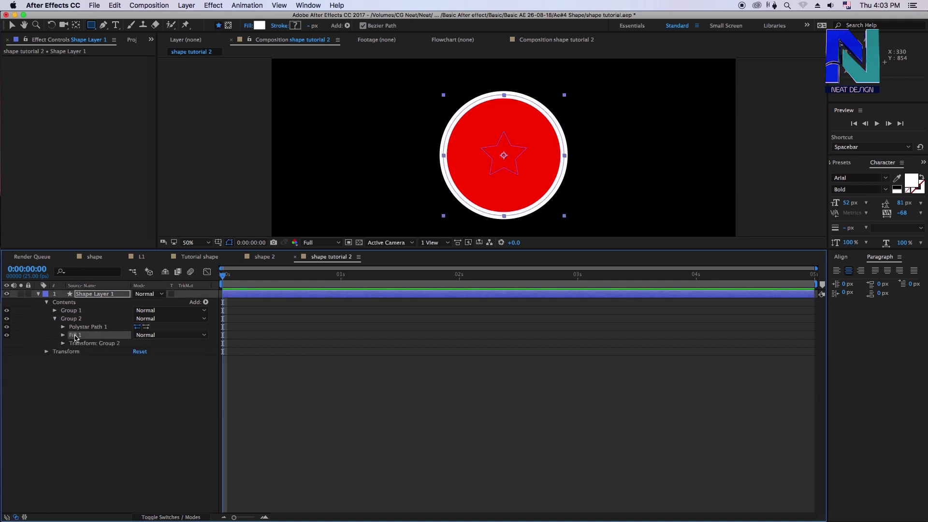
pyautogui.click(55, 319)
pyautogui.click(71, 319)
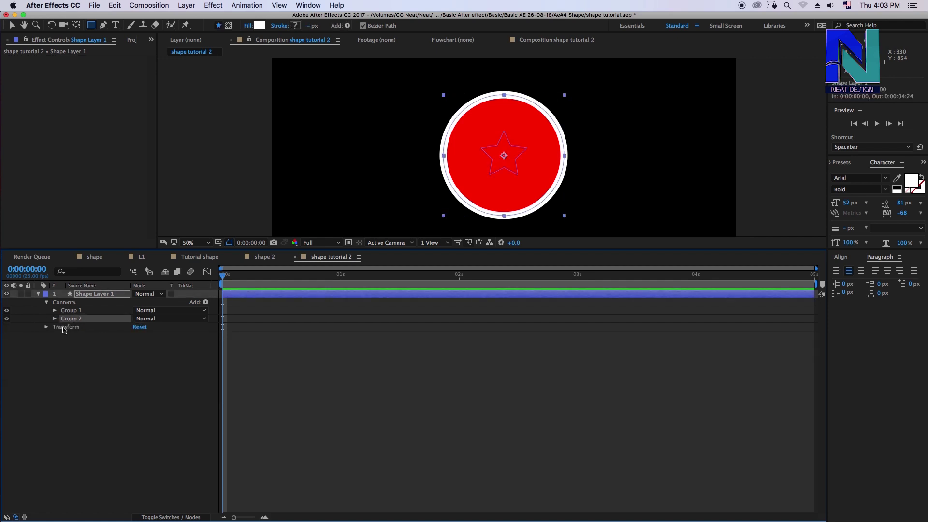
pyautogui.moveTo(70, 319); pyautogui.dragTo(75, 309)
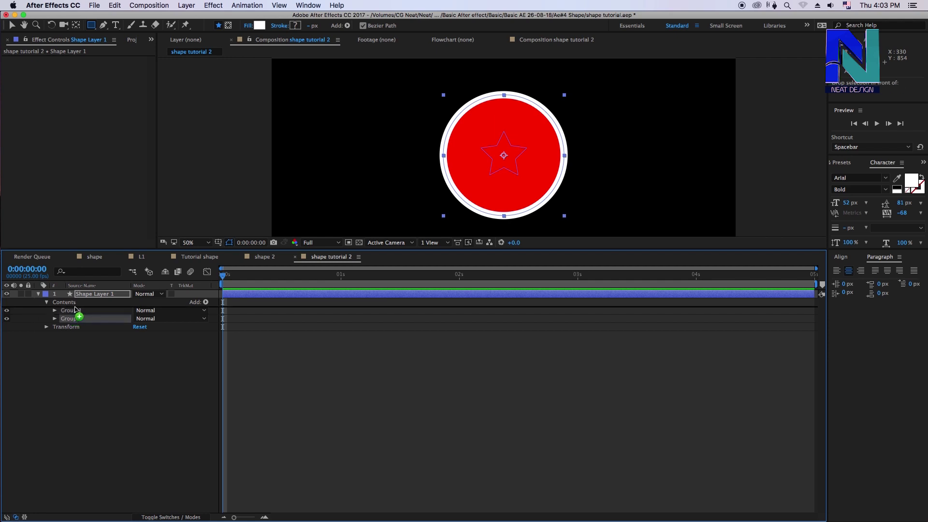
pyautogui.click(110, 368)
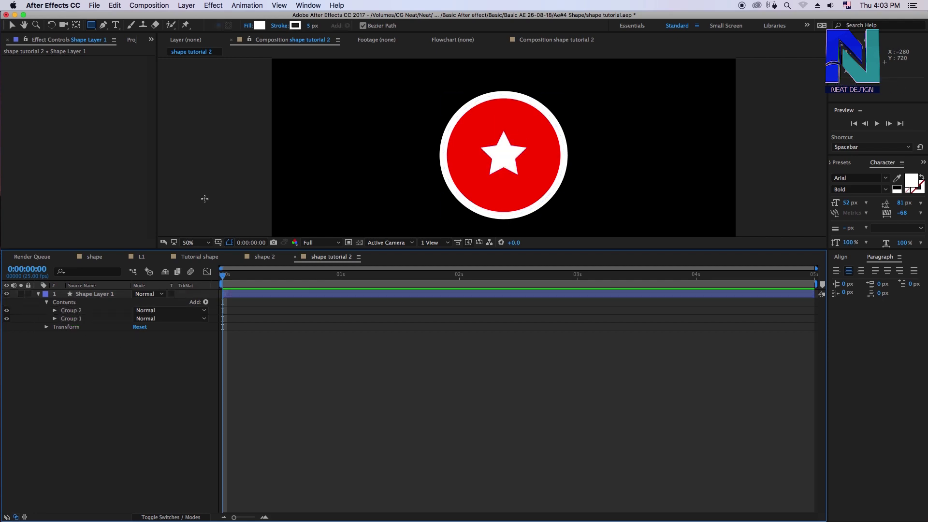
pyautogui.press('.')
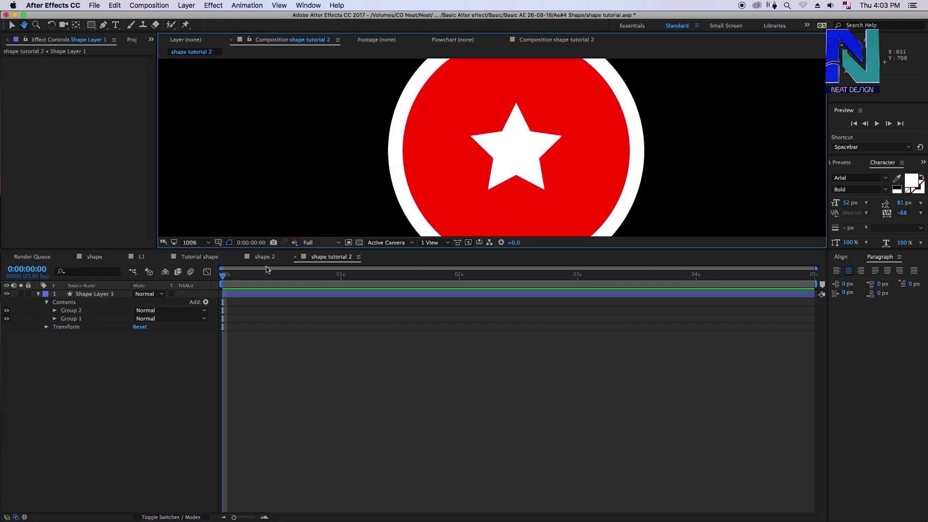
# Set Polystar Path 1's Points to 3, turning the white star into a triangle
pyautogui.click(72, 311)
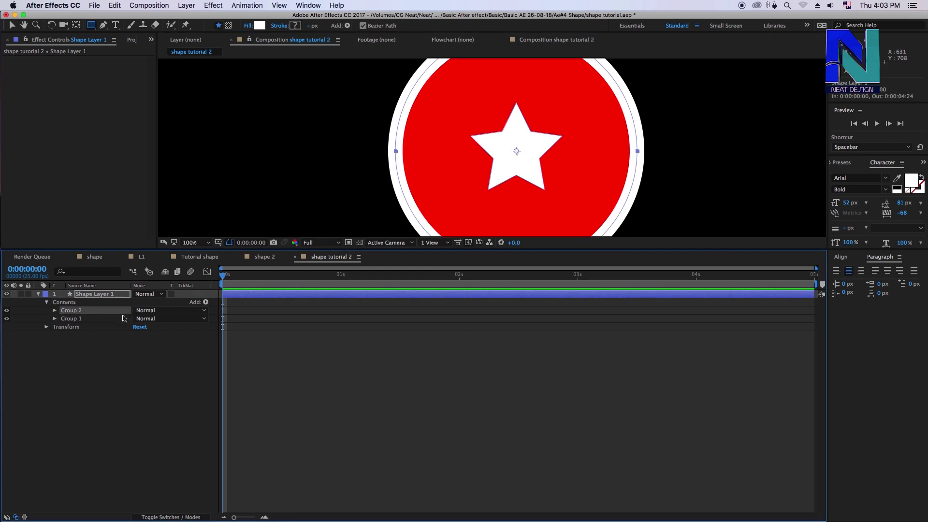
pyautogui.click(55, 311)
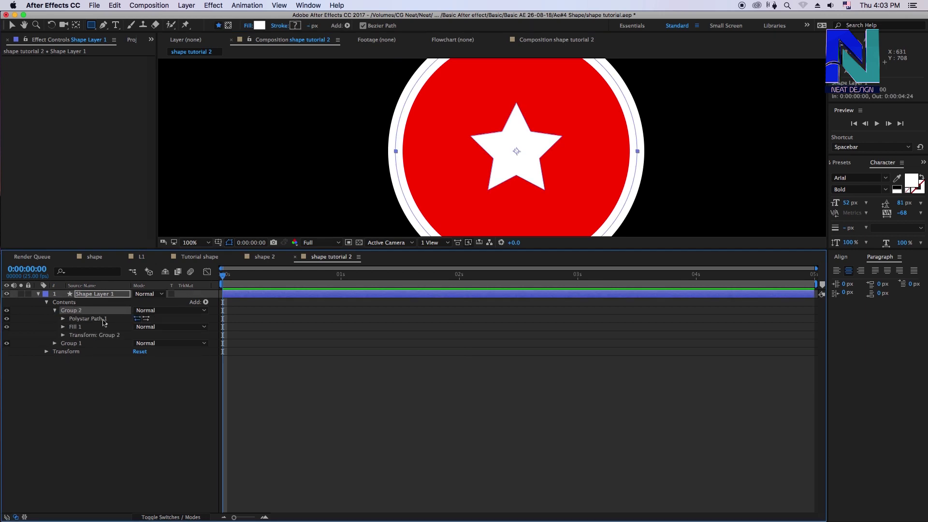
pyautogui.click(75, 328)
pyautogui.click(83, 319)
pyautogui.click(63, 318)
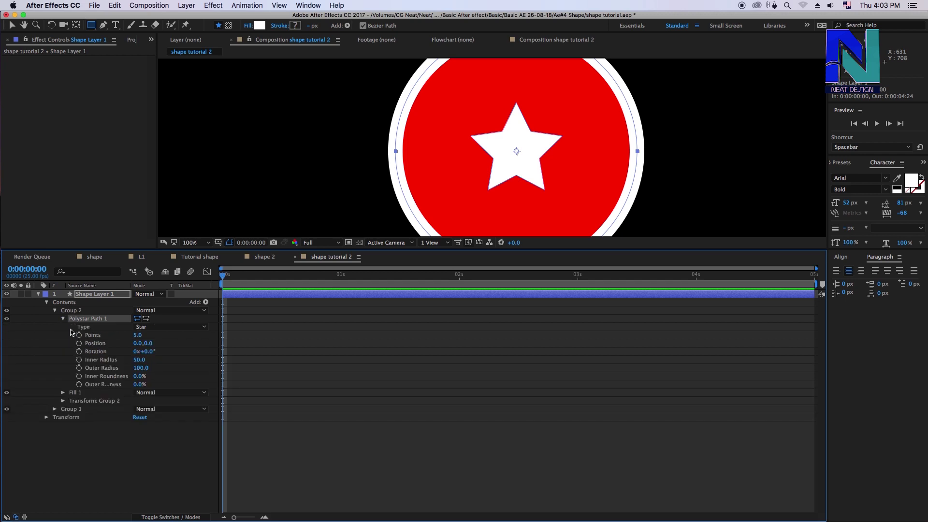
pyautogui.click(138, 335)
pyautogui.write('3')
pyautogui.click(306, 435)
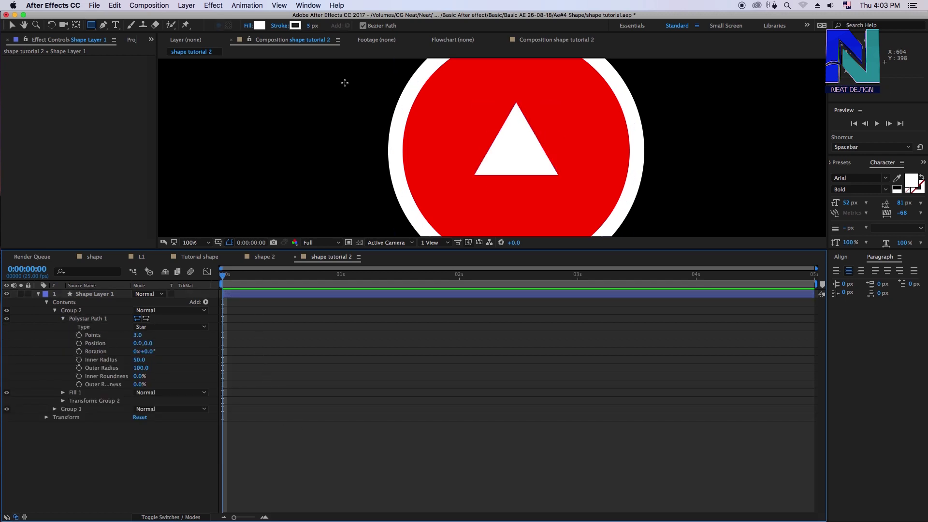
pyautogui.press(',')
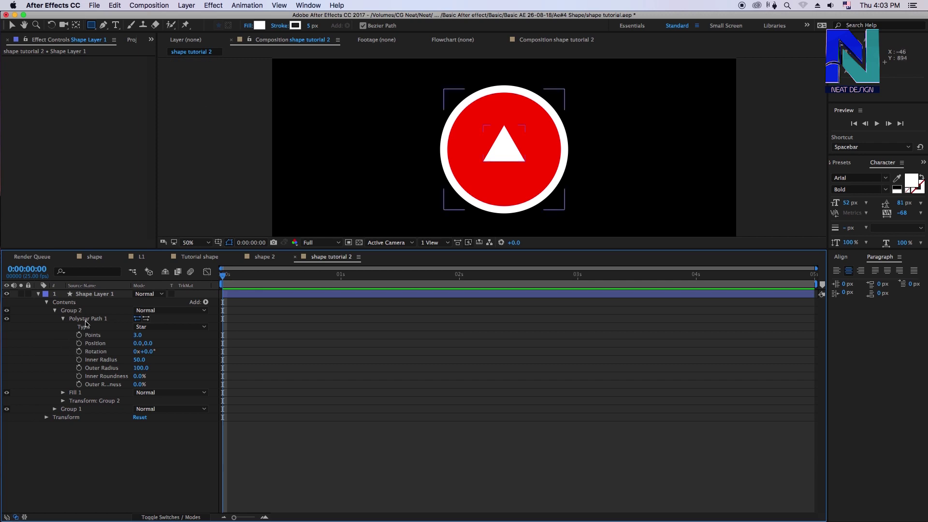
pyautogui.click(86, 320)
pyautogui.click(63, 319)
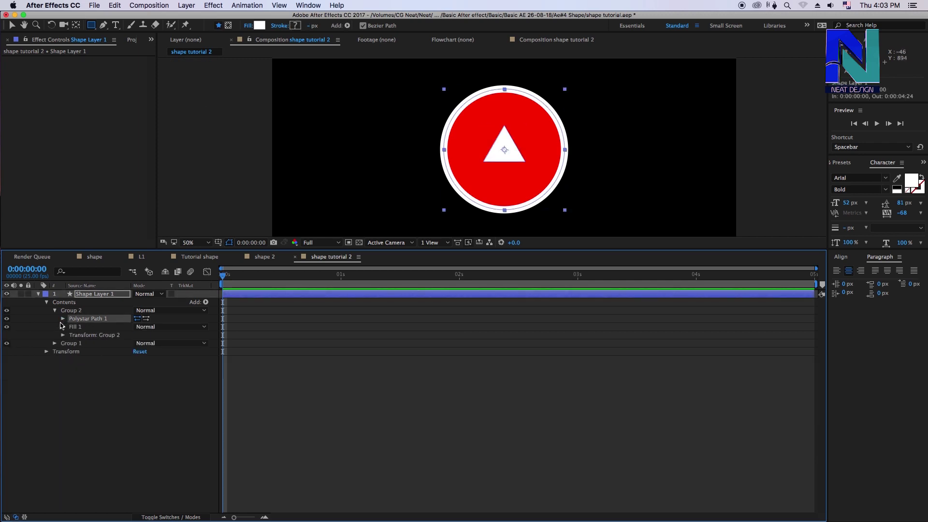
# Scale the triangle group to 29% and move it to the circle's top edge
pyautogui.click(68, 335)
pyautogui.click(62, 335)
pyautogui.moveTo(150, 360); pyautogui.dragTo(118, 336)
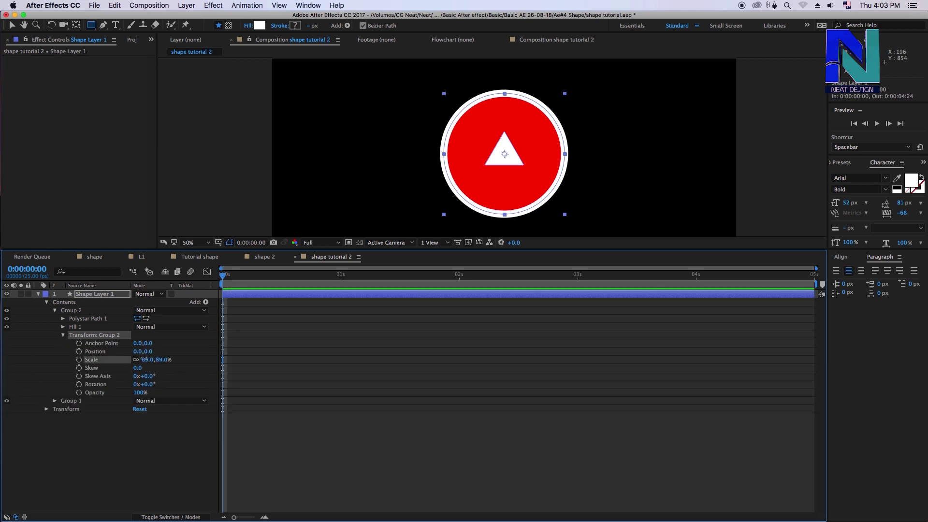
pyautogui.press('.')
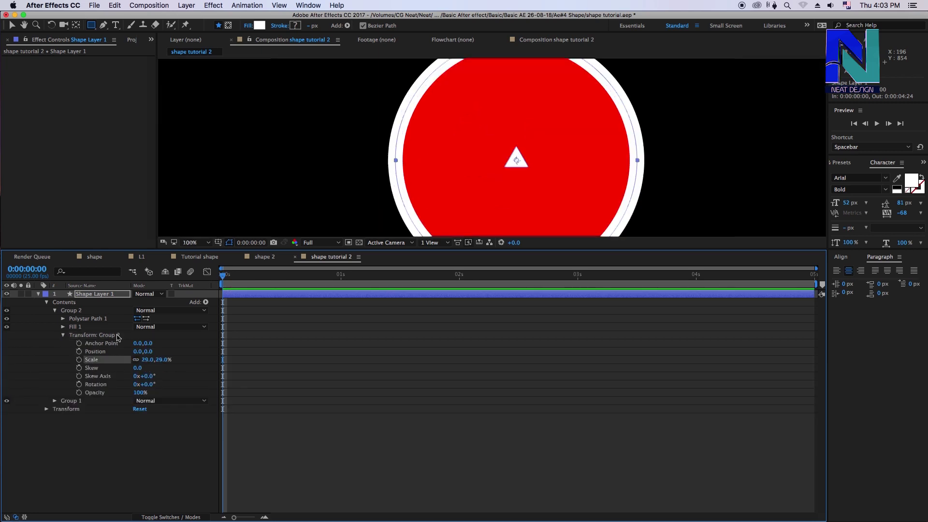
pyautogui.press('.')
pyautogui.press(',')
pyautogui.moveTo(576, 87); pyautogui.dragTo(562, 142)
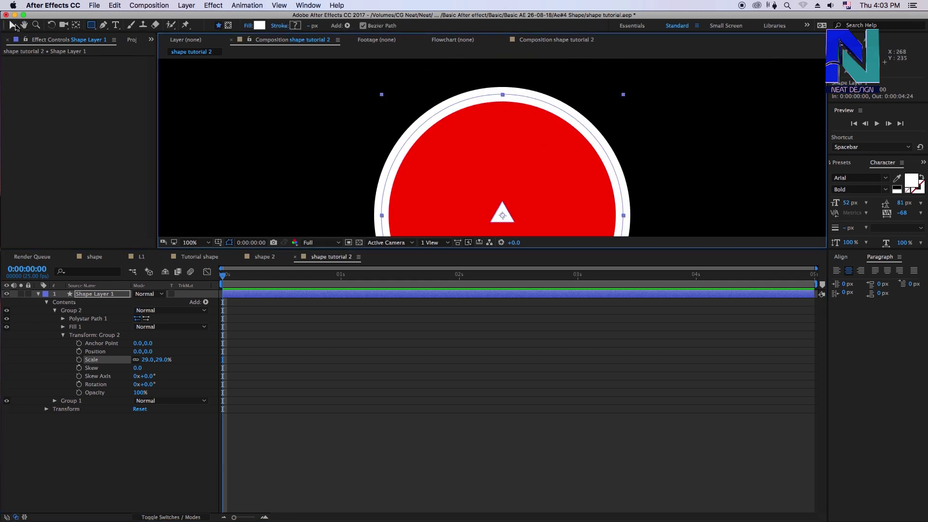
pyautogui.click(13, 26)
pyautogui.click(491, 207)
pyautogui.moveTo(503, 210); pyautogui.dragTo(504, 94)
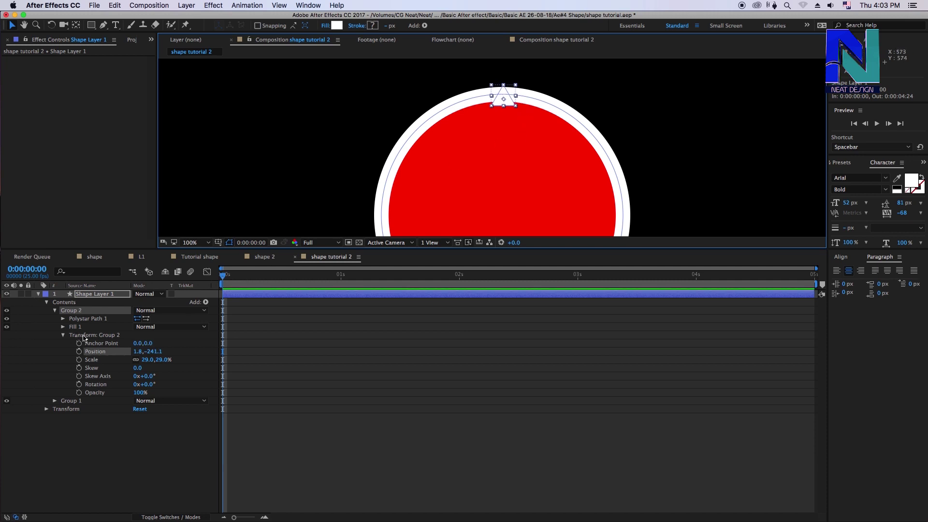
# Change the triangle's Fill 1 colour to cyan
pyautogui.click(62, 335)
pyautogui.click(63, 327)
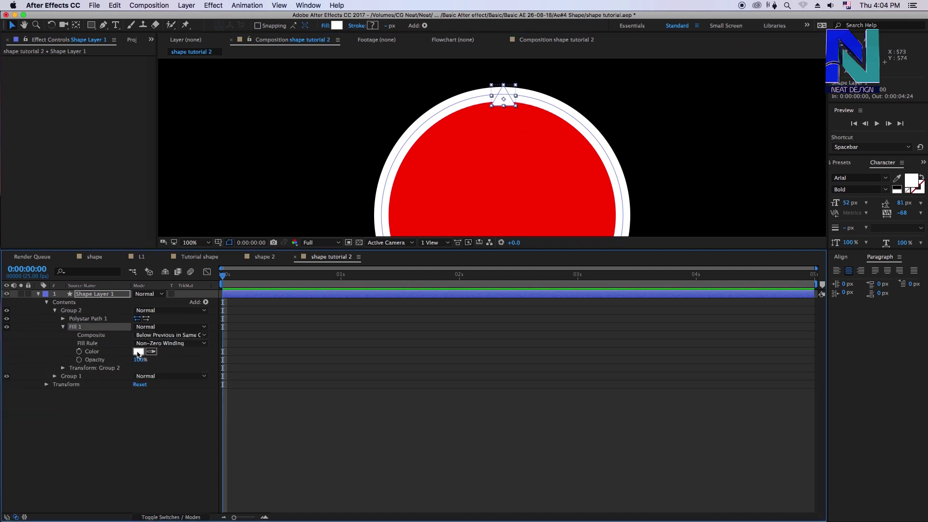
pyautogui.click(138, 352)
pyautogui.click(570, 377)
pyautogui.click(546, 334)
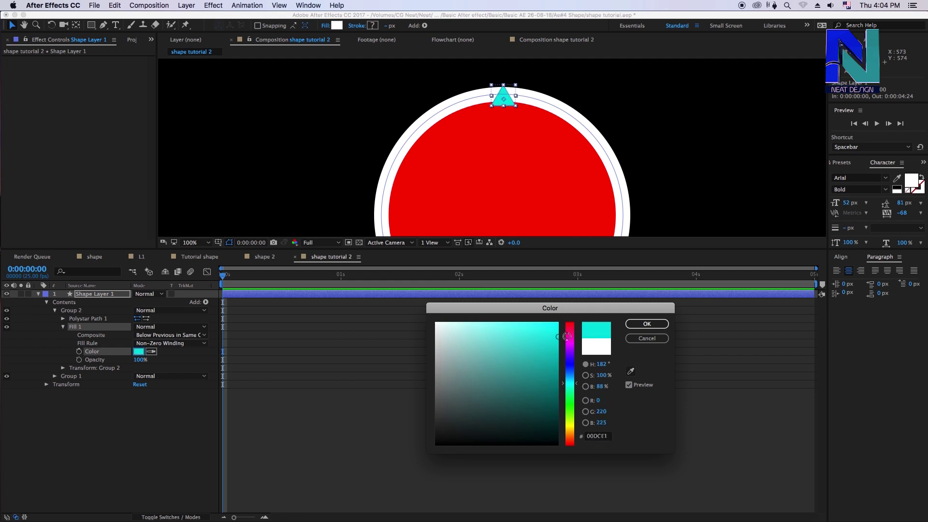
pyautogui.click(647, 323)
pyautogui.click(531, 425)
pyautogui.moveTo(468, 118); pyautogui.dragTo(452, 152)
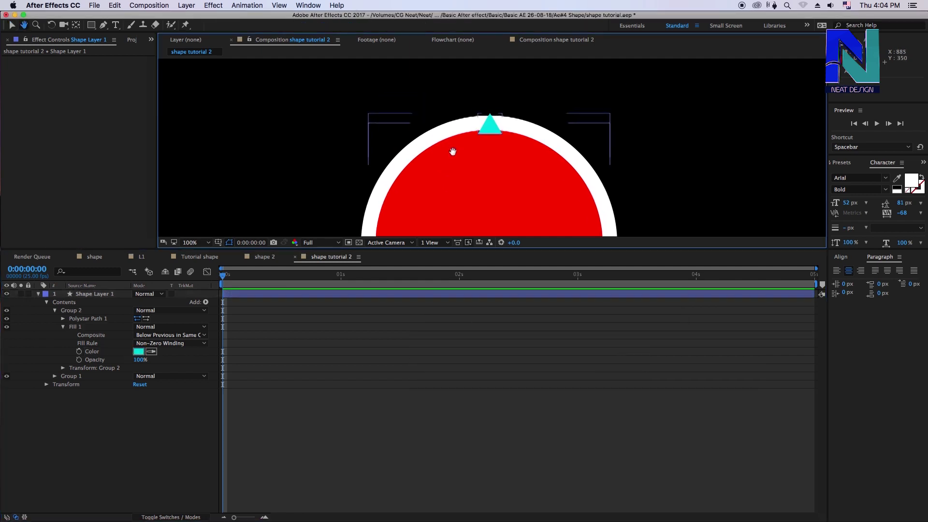
pyautogui.click(73, 327)
pyautogui.click(62, 327)
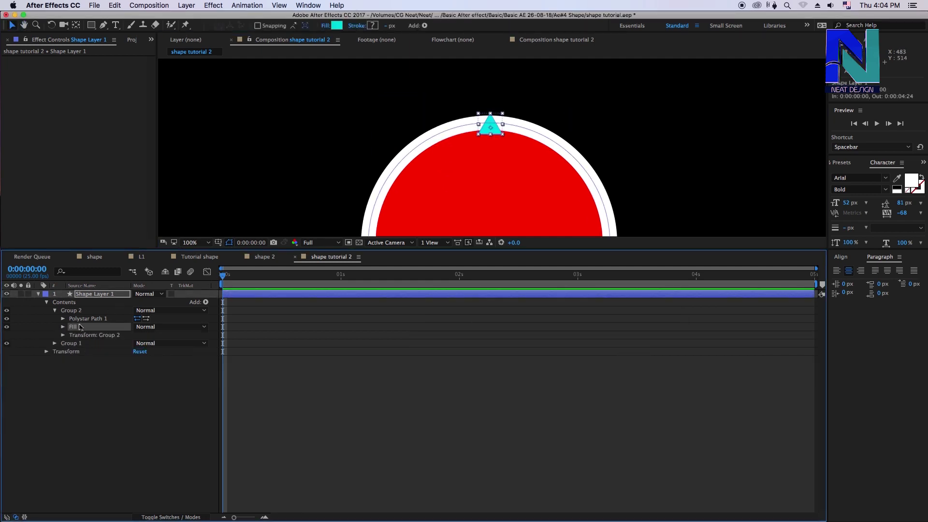
pyautogui.click(71, 335)
# Turn off Group 1's red fill, leaving only the white ring
pyautogui.click(69, 343)
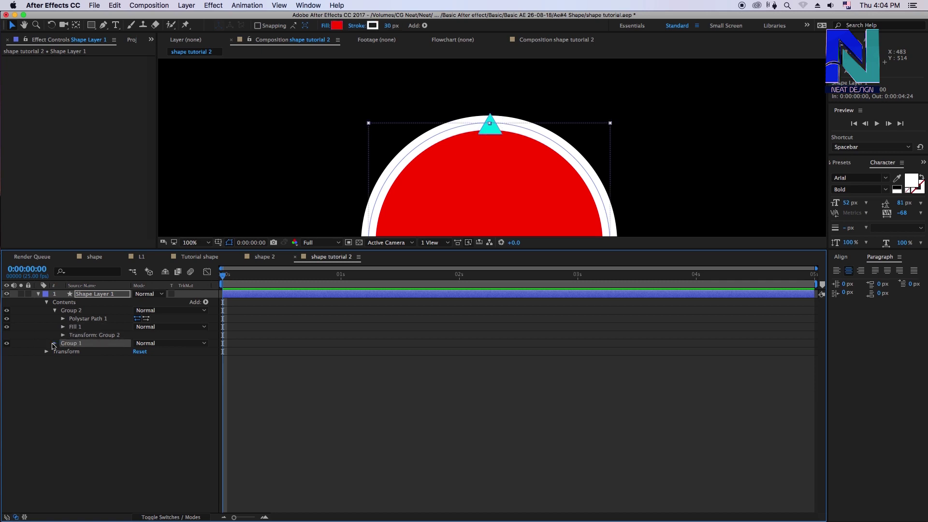
pyautogui.click(54, 343)
pyautogui.click(63, 376)
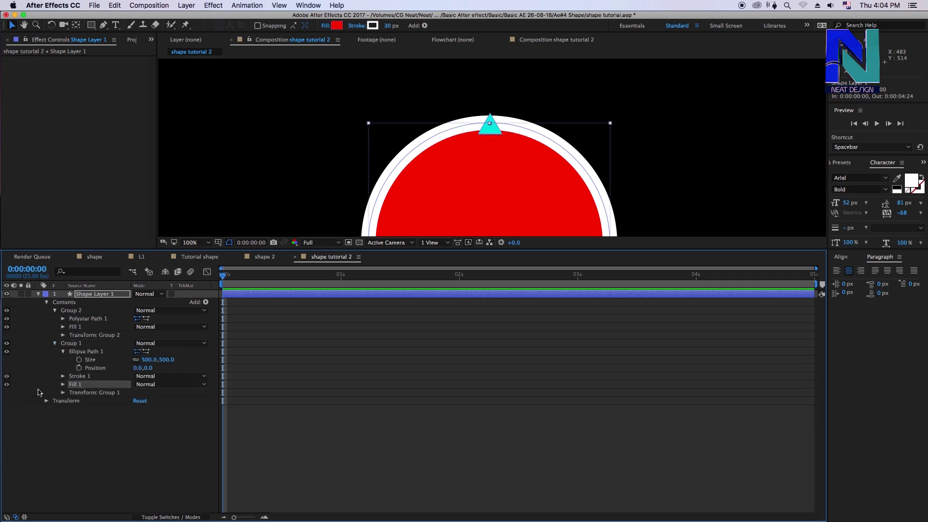
pyautogui.click(4, 387)
pyautogui.click(6, 384)
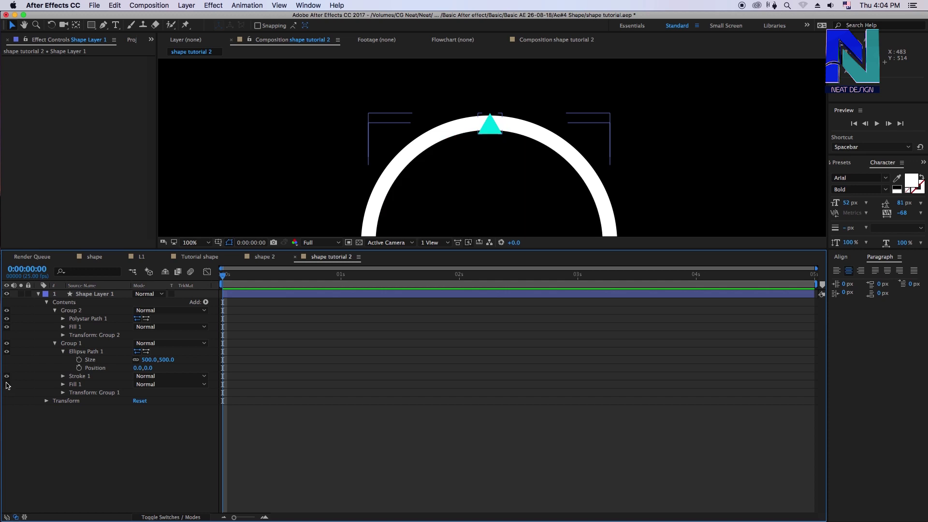
pyautogui.press('.')
pyautogui.press("'")
pyautogui.click(55, 344)
# Reduce the triangle group's Scale to 16%
pyautogui.click(89, 319)
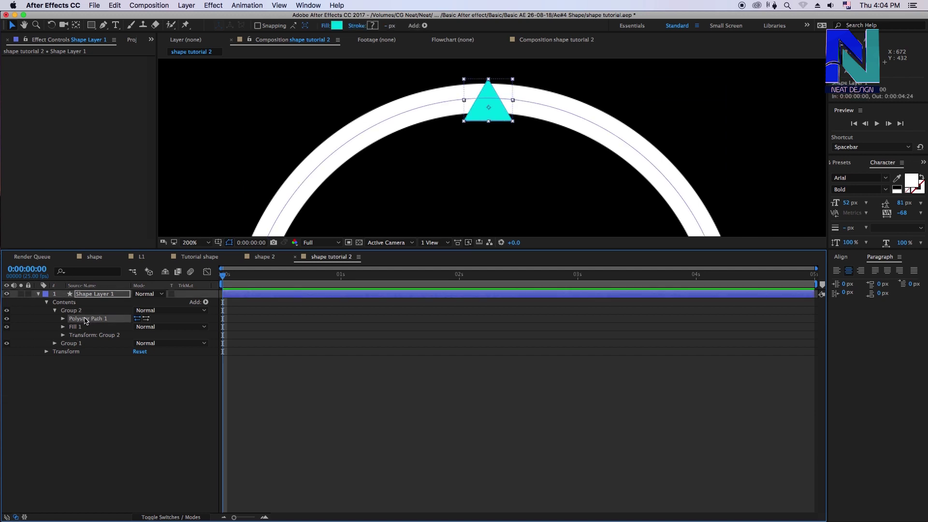
pyautogui.click(63, 320)
pyautogui.click(62, 319)
pyautogui.click(63, 319)
pyautogui.click(63, 318)
pyautogui.click(95, 335)
pyautogui.click(63, 334)
pyautogui.moveTo(148, 360); pyautogui.dragTo(134, 360)
pyautogui.scroll(2, 483, 131)
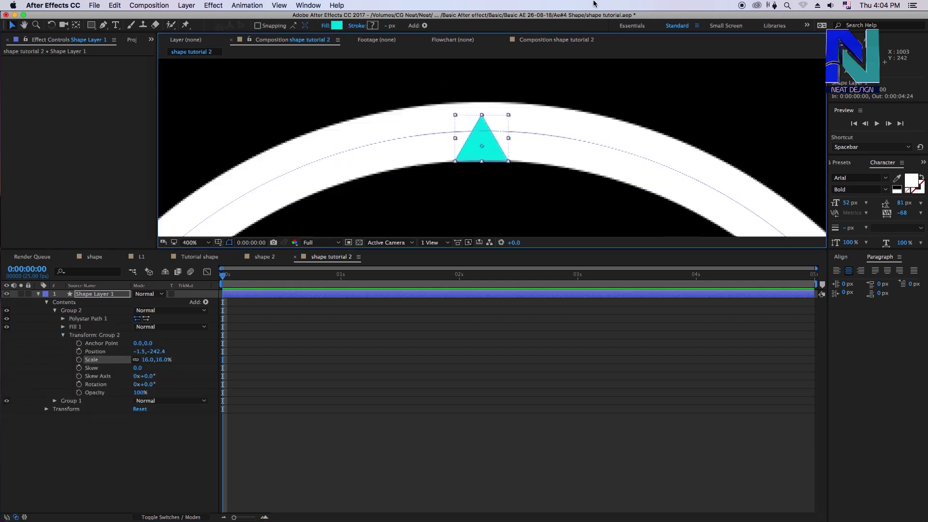
# Nudge the triangle up onto the ring, at position -1.0,-246.6
pyautogui.moveTo(482, 149); pyautogui.dragTo(488, 134)
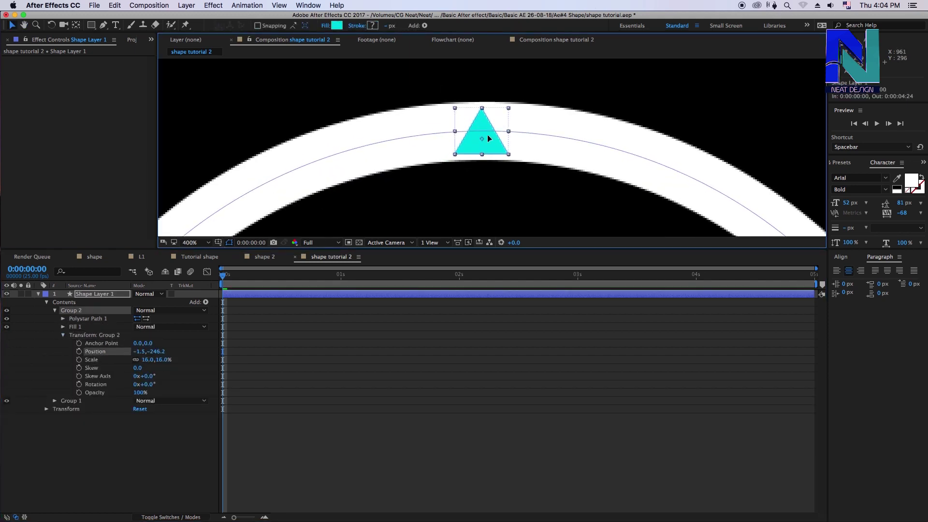
pyautogui.scroll(-2, 483, 140)
pyautogui.scroll(2, 368, 138)
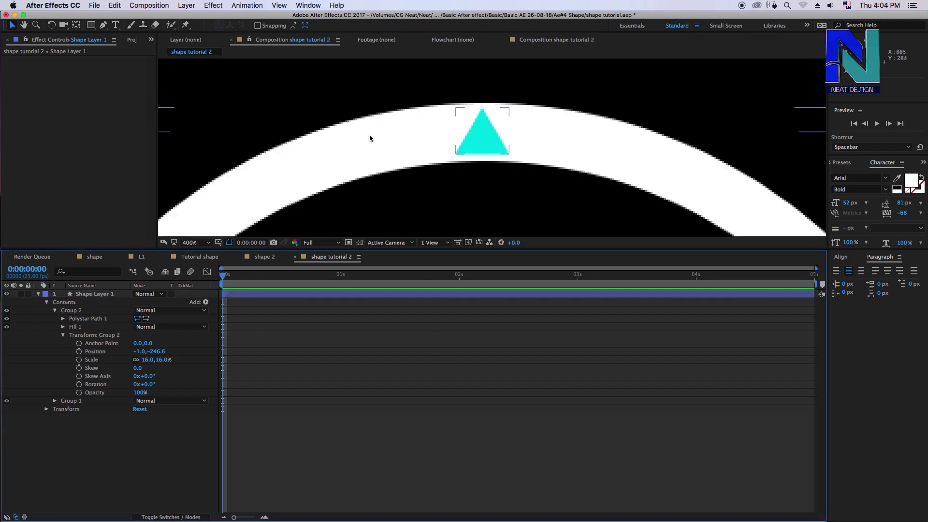
pyautogui.click(491, 139)
pyautogui.click(54, 310)
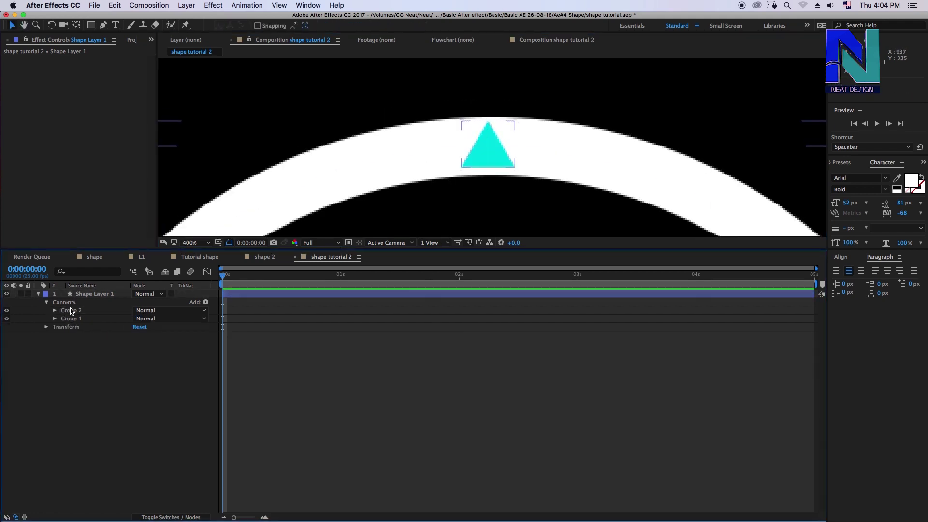
pyautogui.scroll(-2, 491, 140)
pyautogui.moveTo(507, 205); pyautogui.dragTo(469, 133)
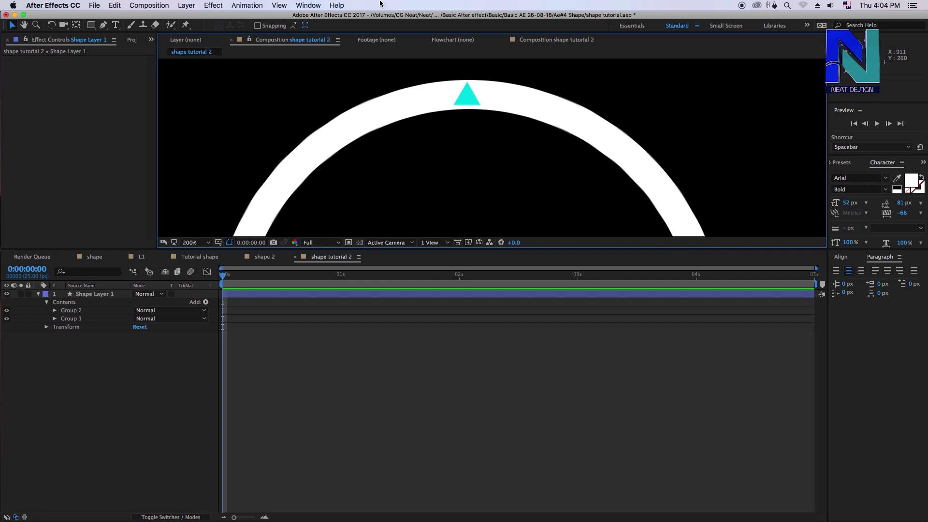
pyautogui.scroll(-1, 490, 149)
pyautogui.click(76, 312)
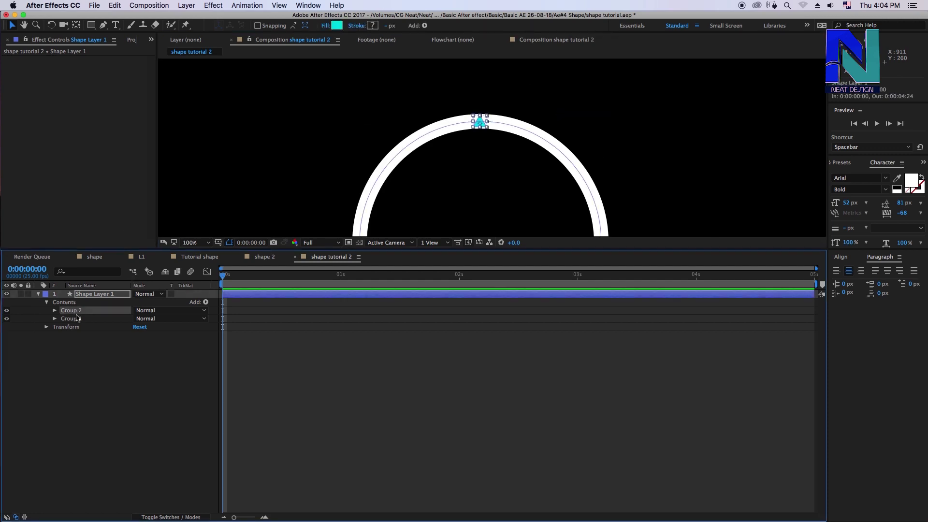
# Add Repeater 1 to Shape Layer 1, giving three overlapping ring-and-triangle copies
pyautogui.click(205, 302)
pyautogui.click(99, 307)
pyautogui.click(104, 294)
pyautogui.click(205, 302)
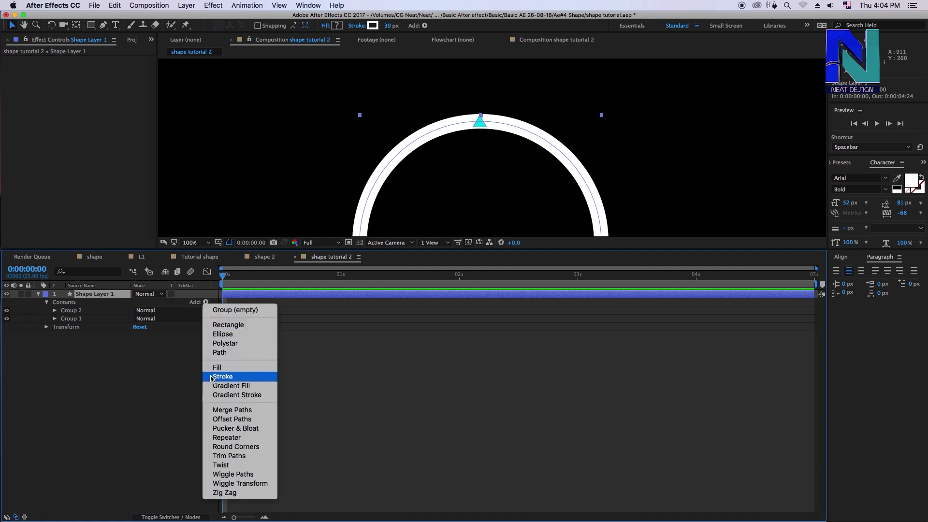
pyautogui.click(243, 438)
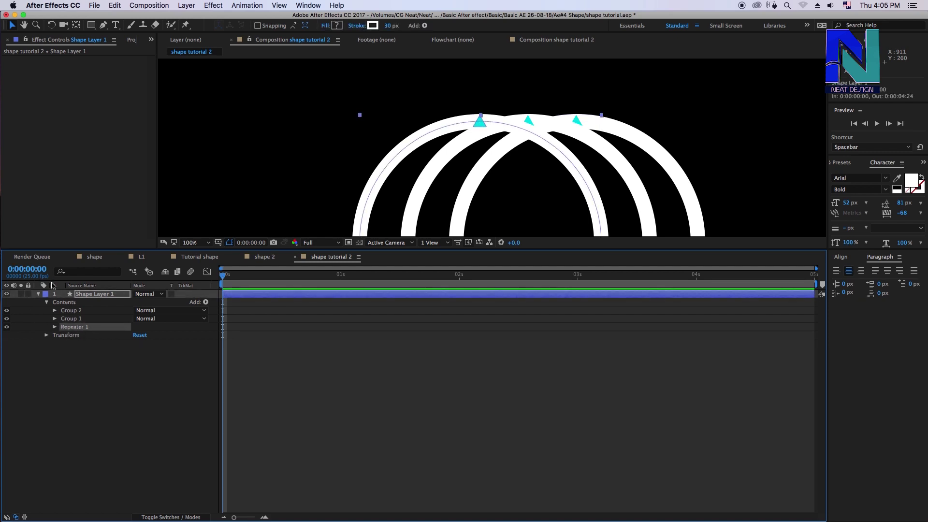
pyautogui.click(75, 320)
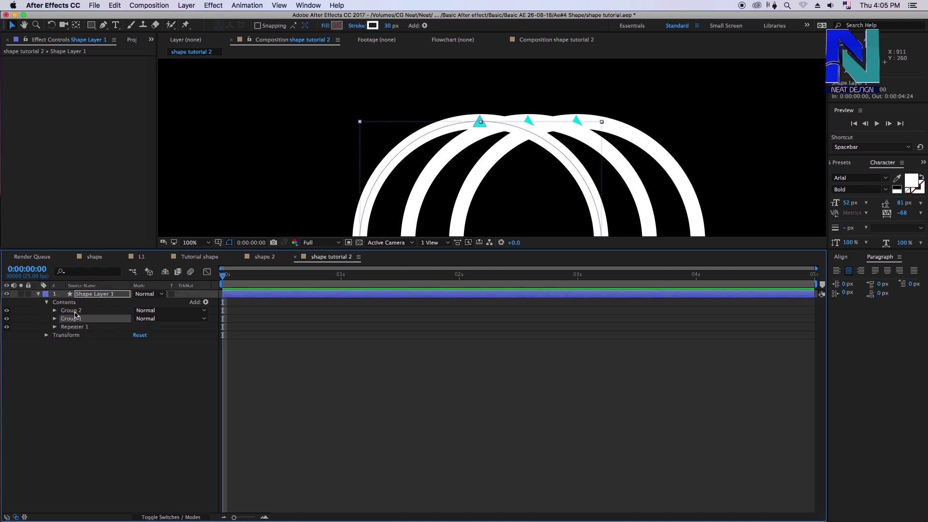
# Drag Repeater 1 above Group 1 so it repeats only the triangle
pyautogui.click(75, 312)
pyautogui.click(83, 327)
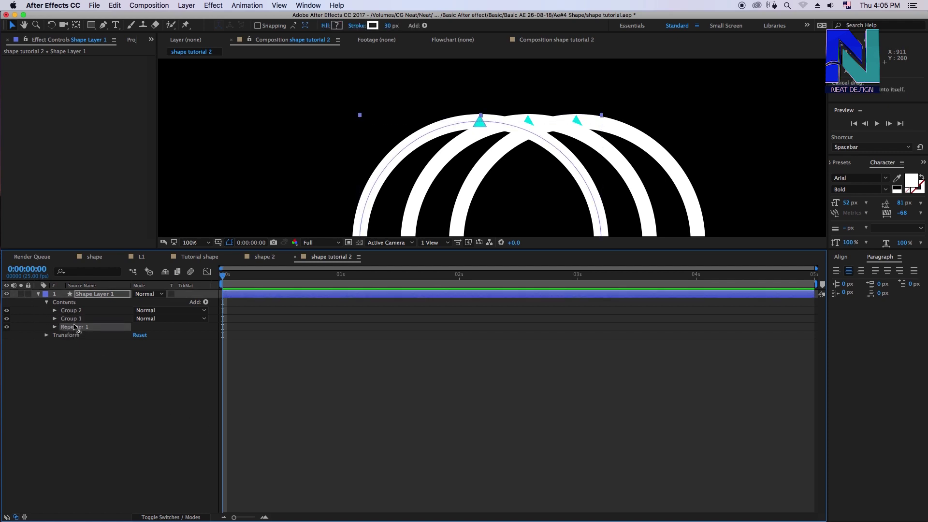
pyautogui.moveTo(75, 327); pyautogui.dragTo(74, 320)
pyautogui.click(105, 356)
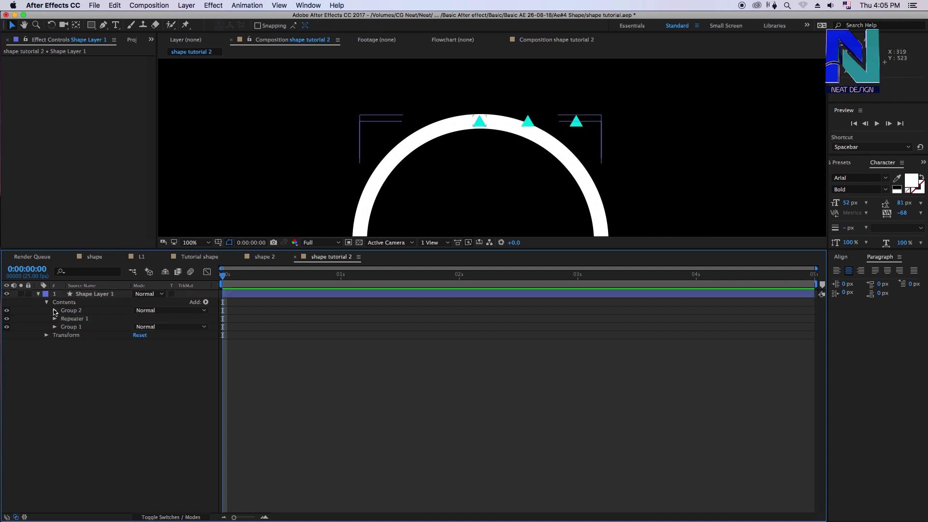
pyautogui.click(74, 319)
pyautogui.click(96, 357)
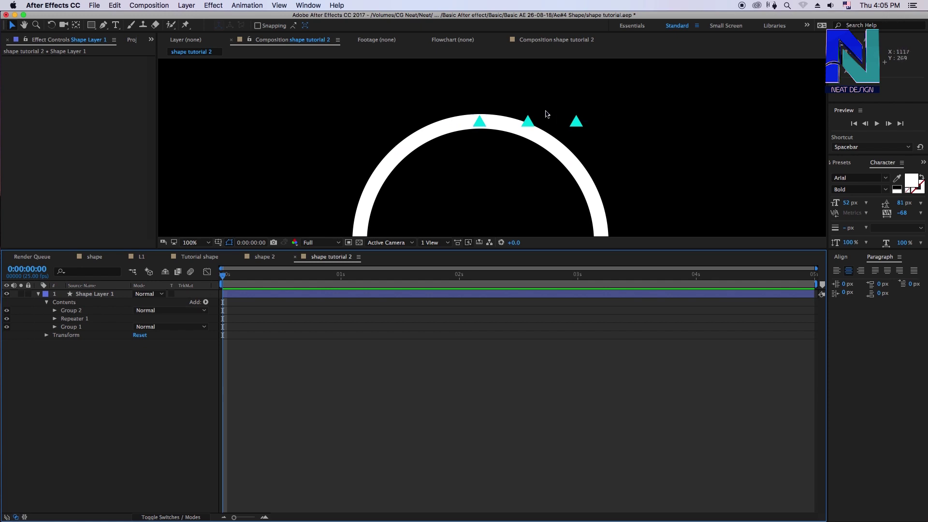
# Set Repeater 1's Copies to 16
pyautogui.click(74, 319)
pyautogui.click(55, 318)
pyautogui.click(139, 327)
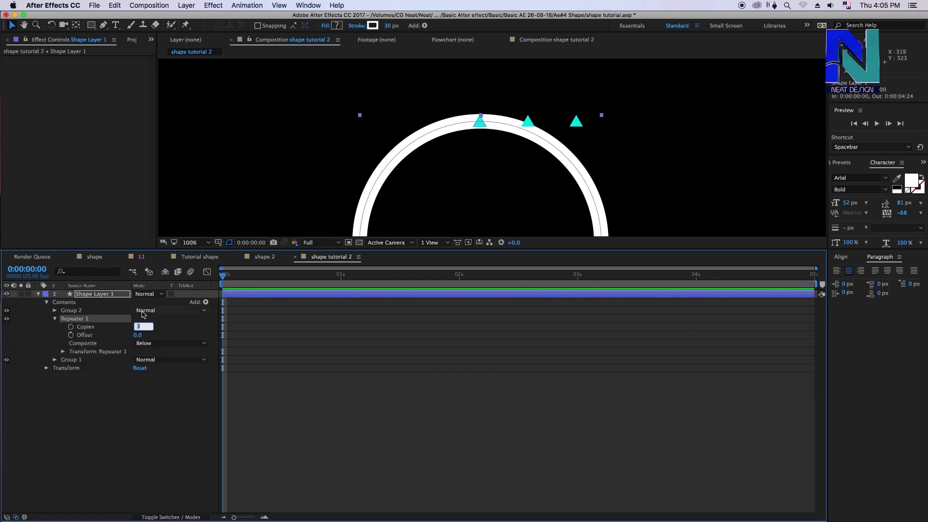
pyautogui.write('16')
pyautogui.press('Return')
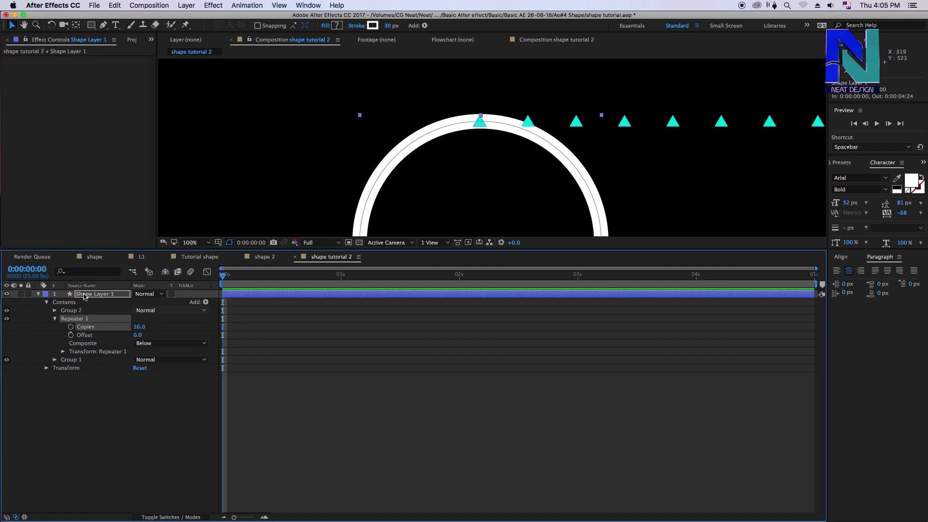
pyautogui.click(91, 344)
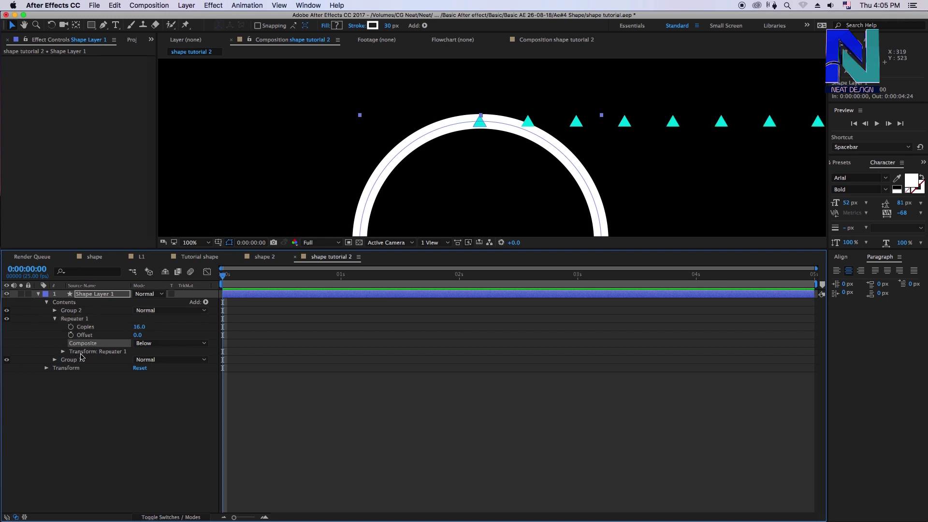
pyautogui.click(87, 351)
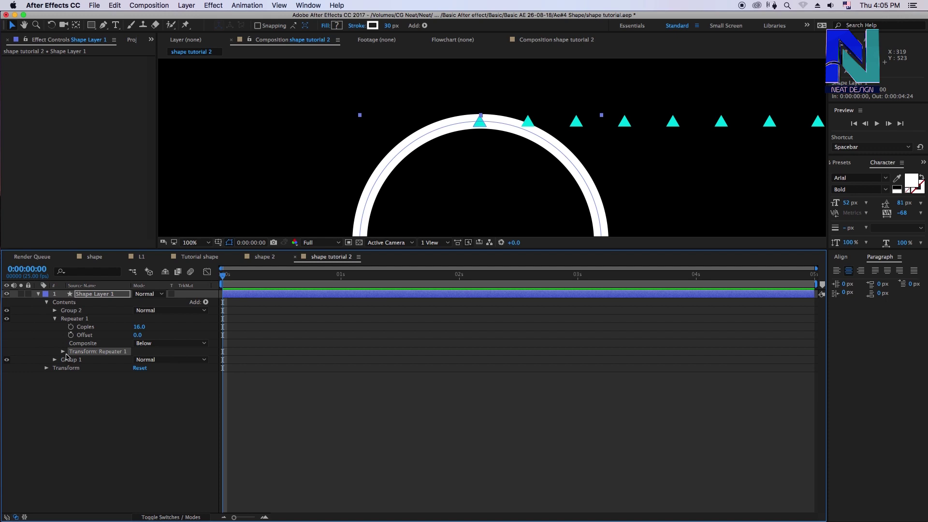
pyautogui.click(63, 352)
# Set the repeater transform Position to 0,0 and Rotation to 360/16 (22.5°)
pyautogui.click(140, 368)
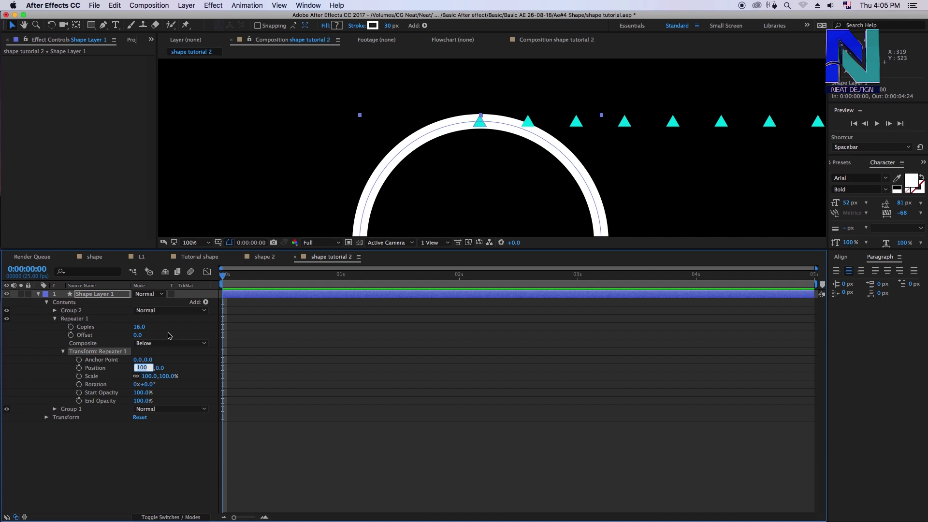
pyautogui.write('0')
pyautogui.press('Return')
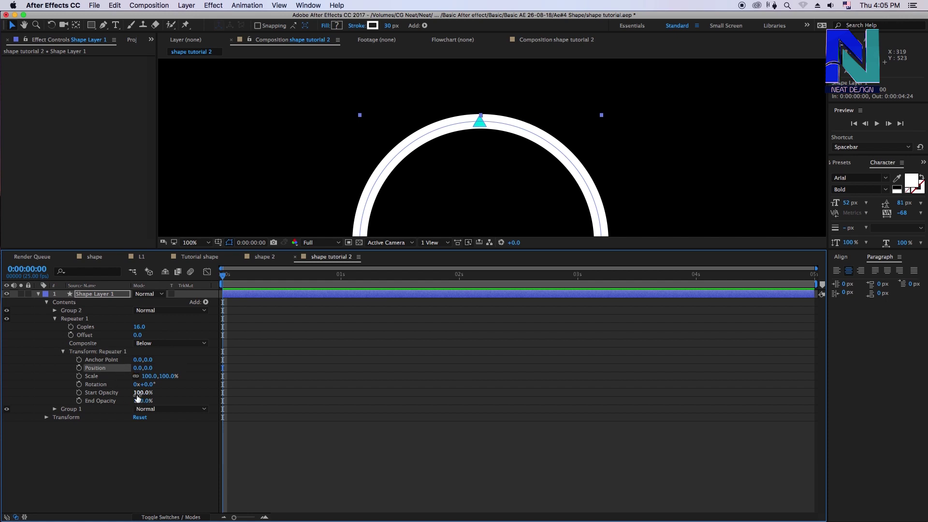
pyautogui.click(148, 385)
pyautogui.click(323, 447)
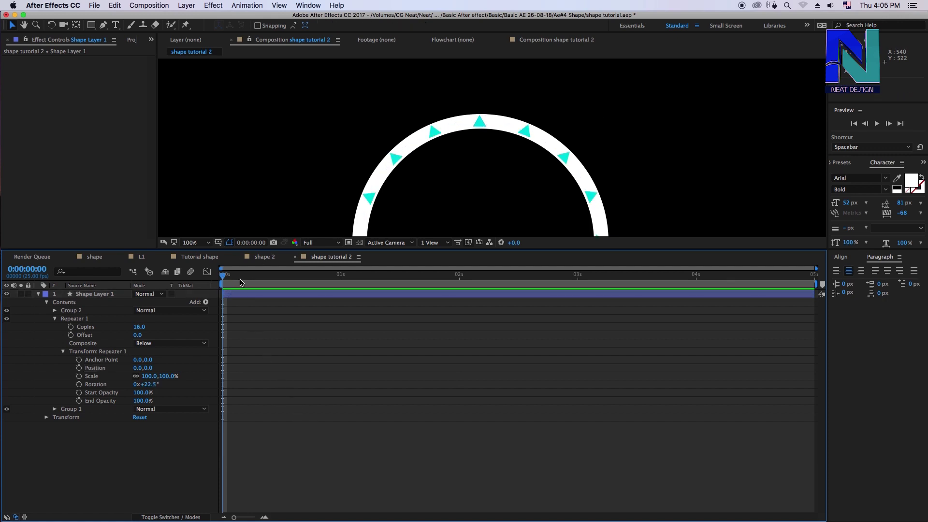
pyautogui.scroll(-2, 316, 92)
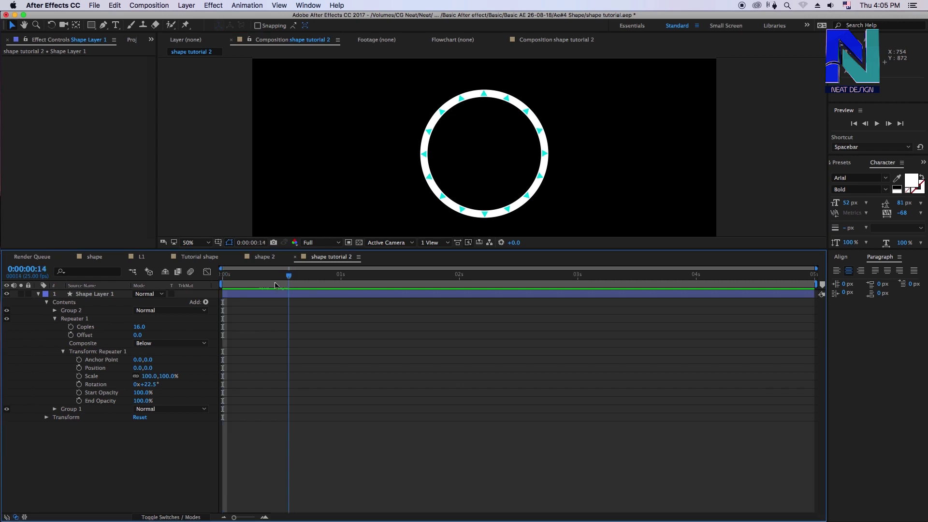
pyautogui.click(130, 352)
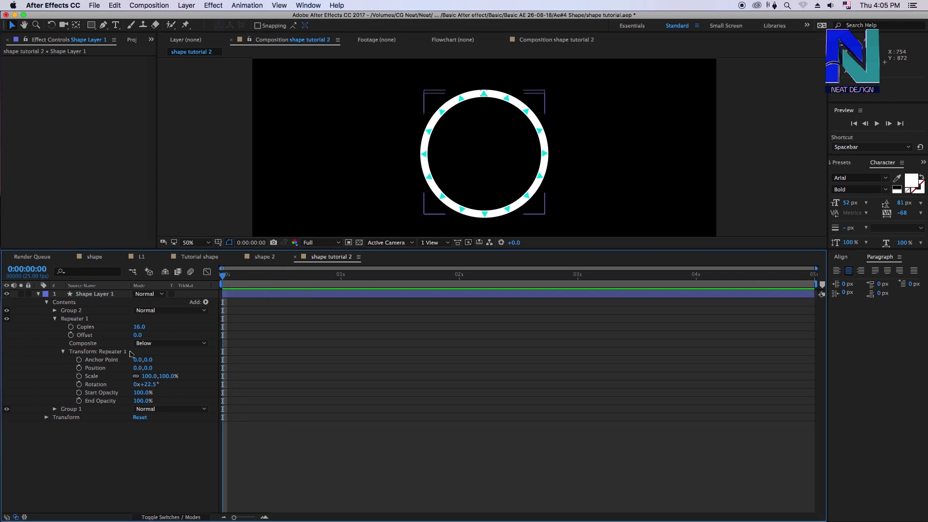
pyautogui.click(63, 352)
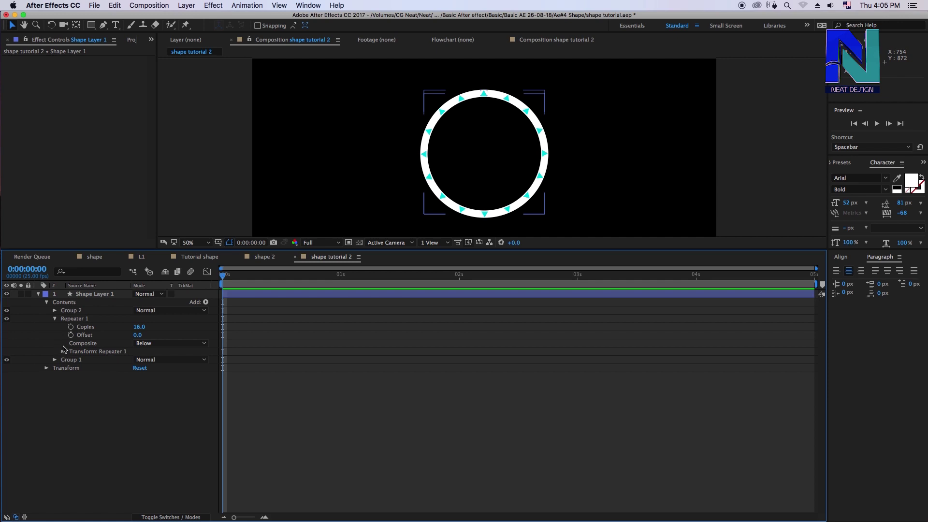
# Add Trim Paths to the ring's Group 1
pyautogui.click(55, 318)
pyautogui.click(72, 326)
pyautogui.click(55, 326)
pyautogui.click(55, 327)
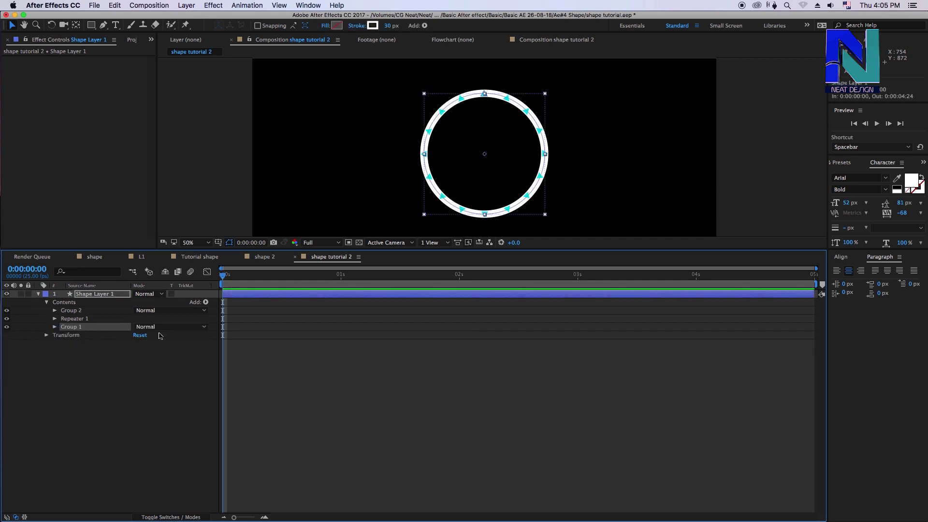
pyautogui.click(205, 302)
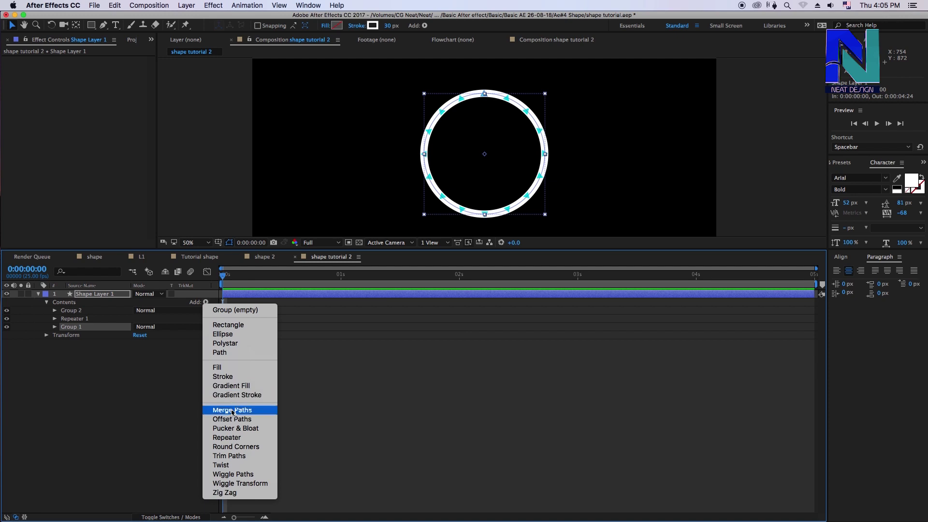
pyautogui.click(229, 455)
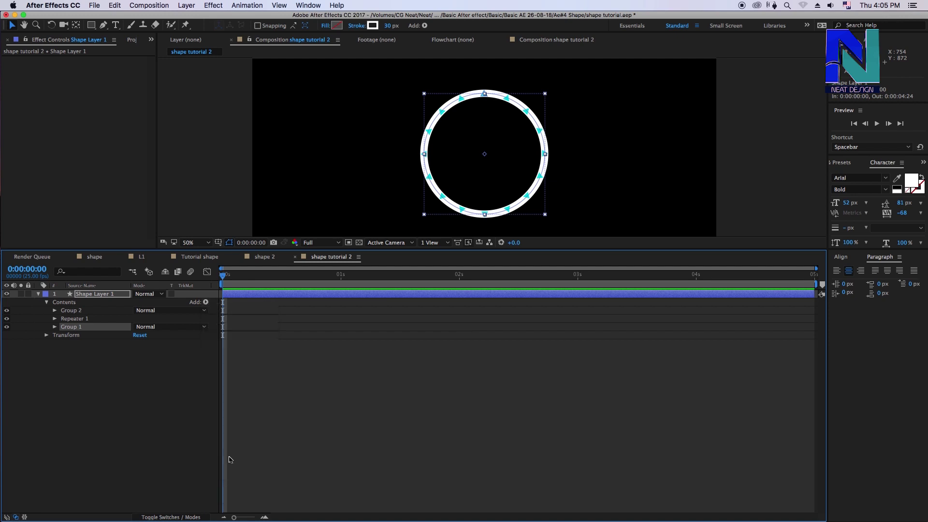
# Keyframe the ring's trim Start from 100% at 0s to 0% at one second, and add Offset keyframes
pyautogui.click(153, 434)
pyautogui.click(63, 359)
pyautogui.click(91, 367)
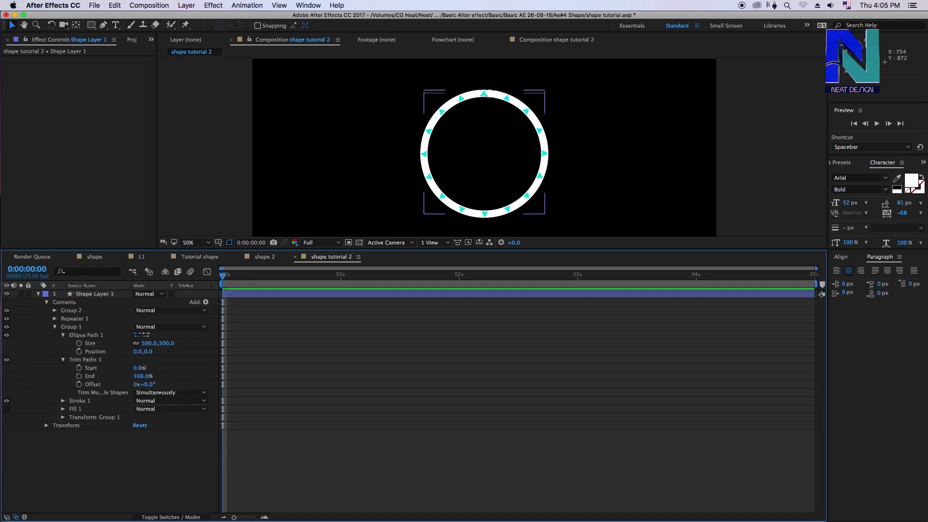
pyautogui.click(79, 368)
pyautogui.click(78, 384)
pyautogui.click(336, 274)
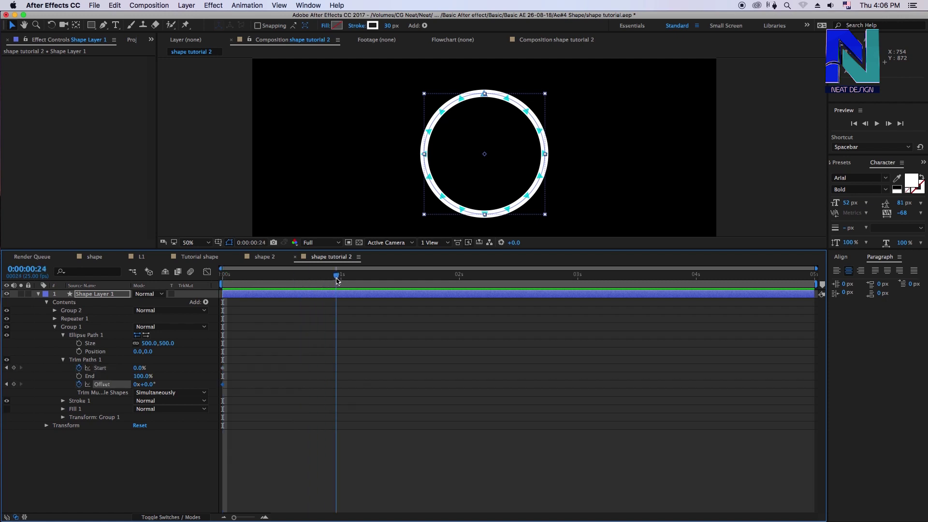
pyautogui.click(139, 367)
pyautogui.write('100')
pyautogui.press('Return')
pyautogui.press('Home')
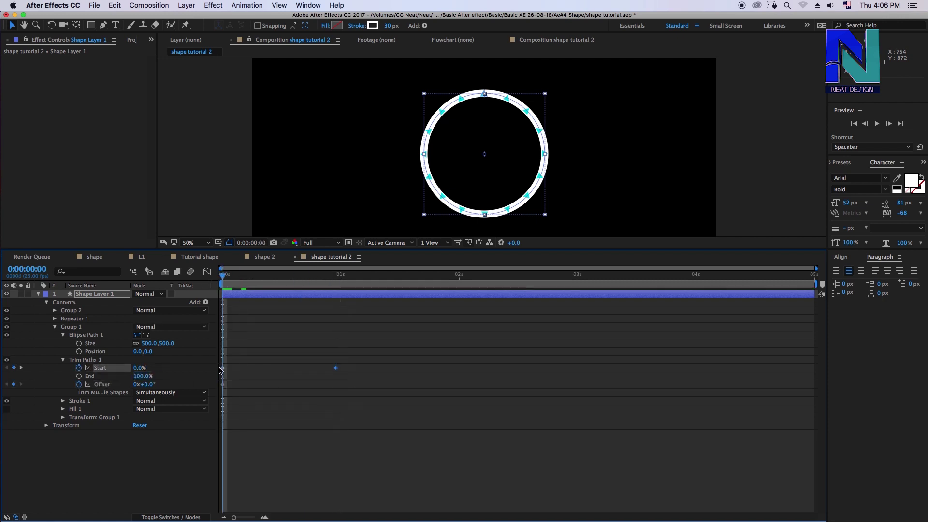
pyautogui.click(333, 303)
pyautogui.press('space')
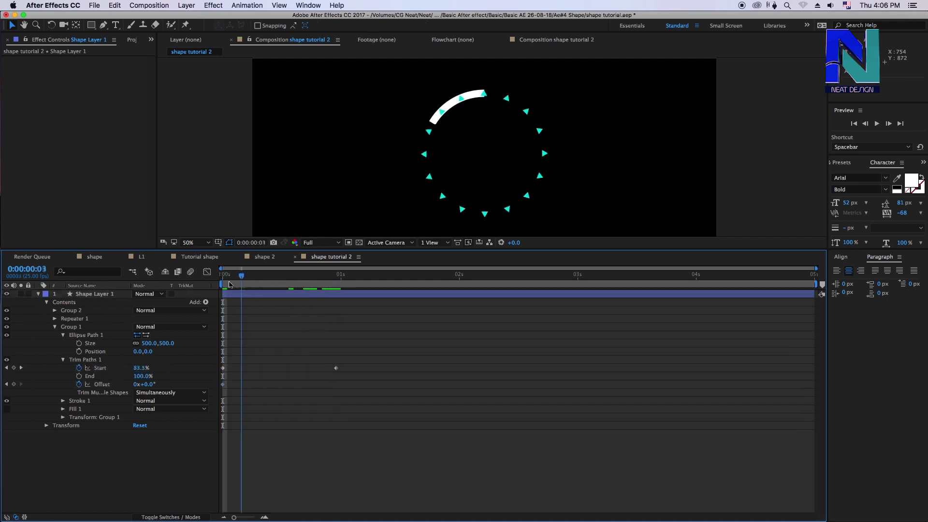
# Set the trim Offset to -70° and Easy Ease the one-second keyframes
pyautogui.click(145, 384)
pyautogui.write('0')
pyautogui.click(314, 306)
pyautogui.press('Home')
pyautogui.moveTo(365, 358); pyautogui.dragTo(330, 390)
pyautogui.press('F9')
pyautogui.click(356, 435)
pyautogui.press('space')
# Shift the first Offset keyframe slightly later and preview the revised ring draw-on
pyautogui.press('space')
pyautogui.click(336, 368)
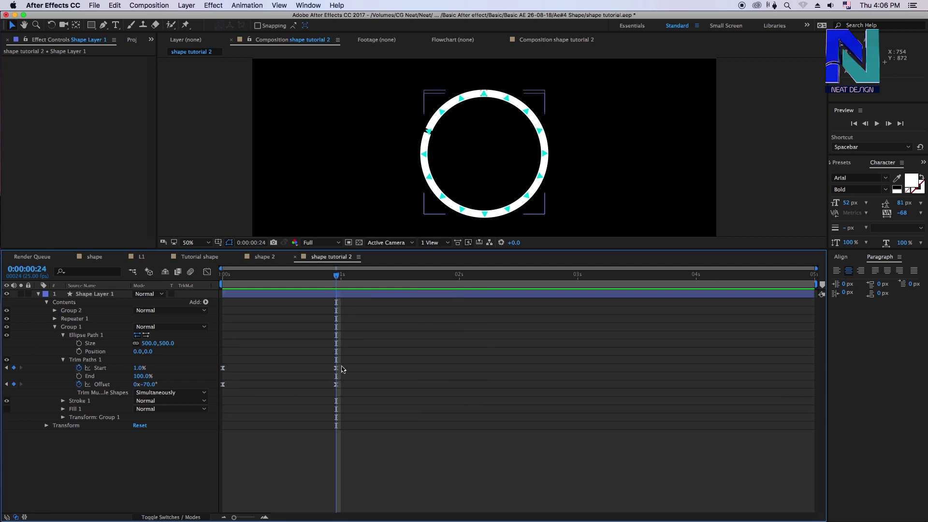
pyautogui.click(383, 445)
pyautogui.press('space')
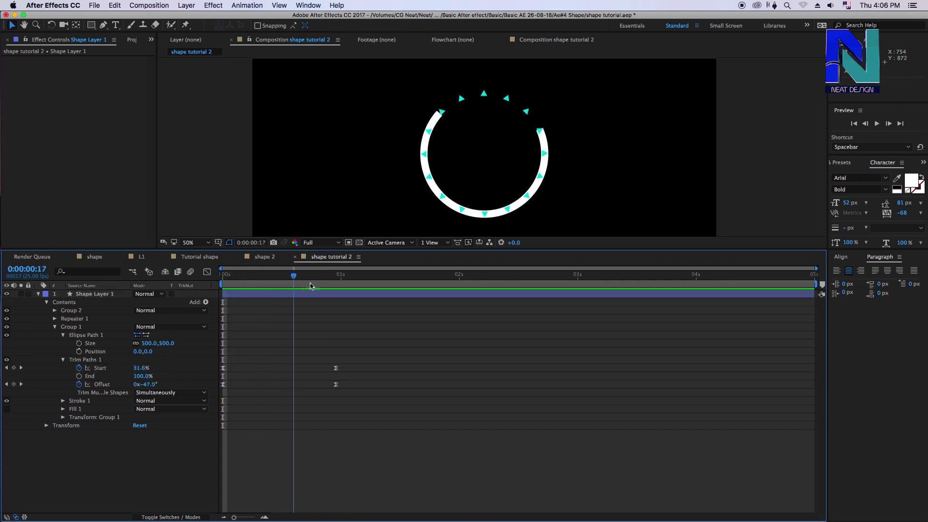
pyautogui.press('space')
pyautogui.press('pageup')
pyautogui.moveTo(357, 381)
pyautogui.mouseDown()
pyautogui.moveTo(301, 390)
pyautogui.moveTo(345, 385)
pyautogui.mouseUp()
pyautogui.moveTo(222, 385); pyautogui.dragTo(236, 385)
pyautogui.moveTo(382, 352); pyautogui.dragTo(220, 405)
pyautogui.click(337, 440)
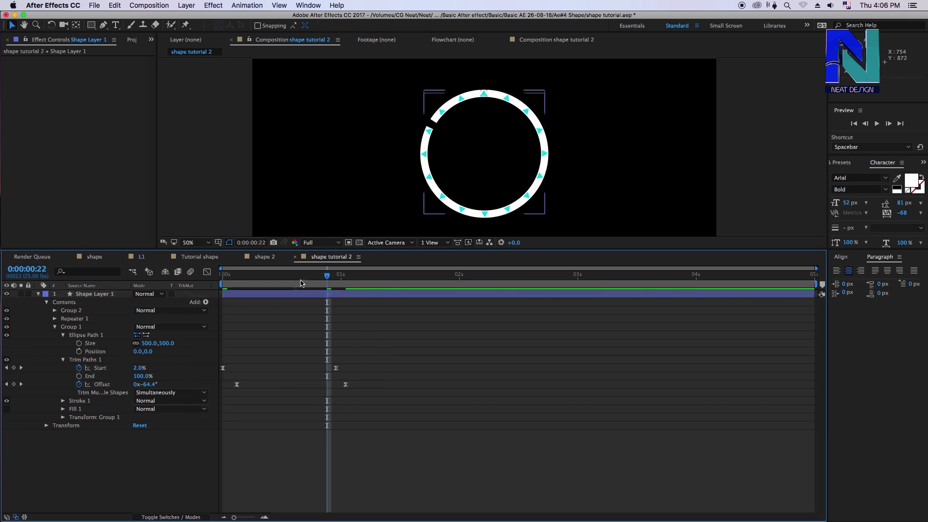
pyautogui.press('space')
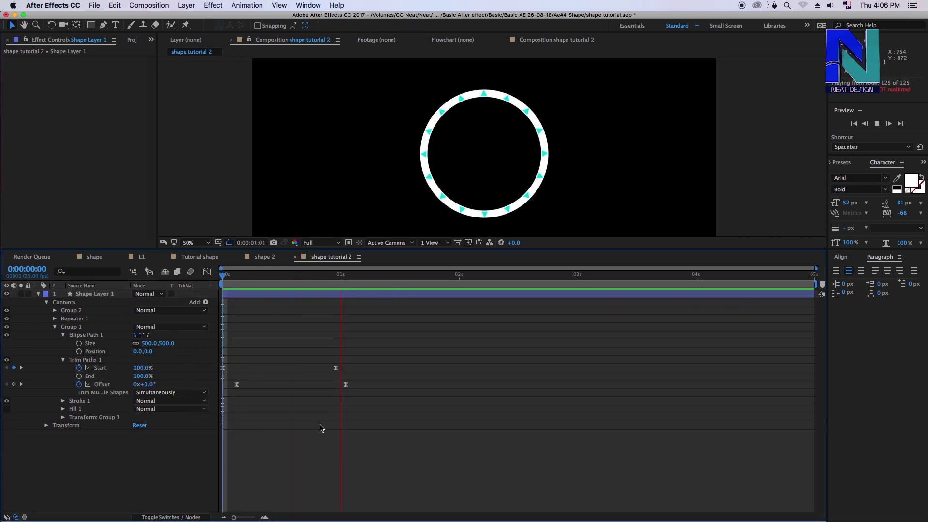
pyautogui.press('space')
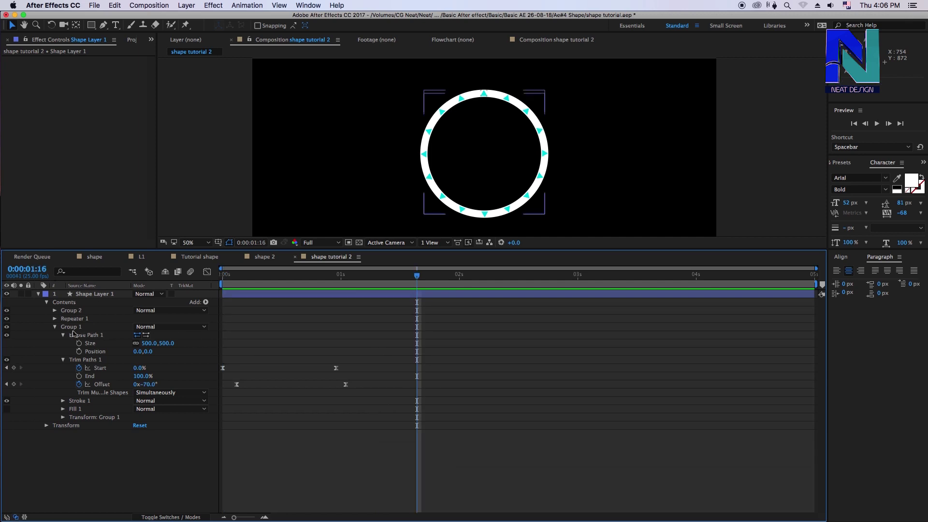
# Change Group 2's triangle Fill 1 colour to a darker teal
pyautogui.click(68, 328)
pyautogui.click(55, 327)
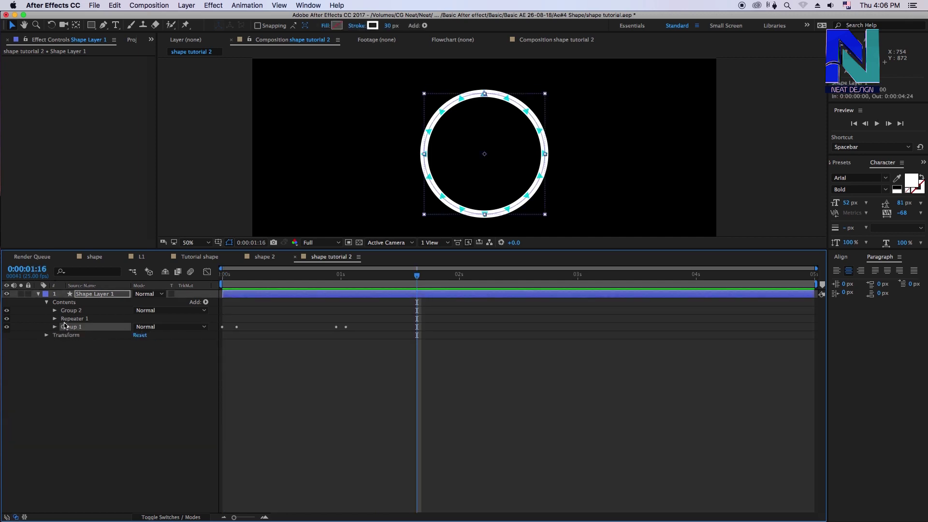
pyautogui.click(55, 310)
pyautogui.click(75, 326)
pyautogui.click(337, 26)
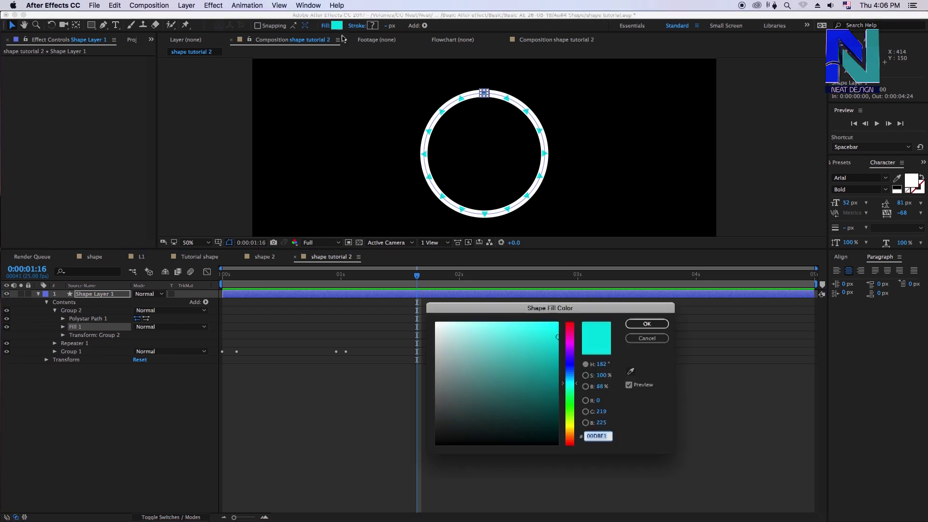
pyautogui.click(546, 377)
pyautogui.click(647, 324)
pyautogui.press('.')
pyautogui.press('.')
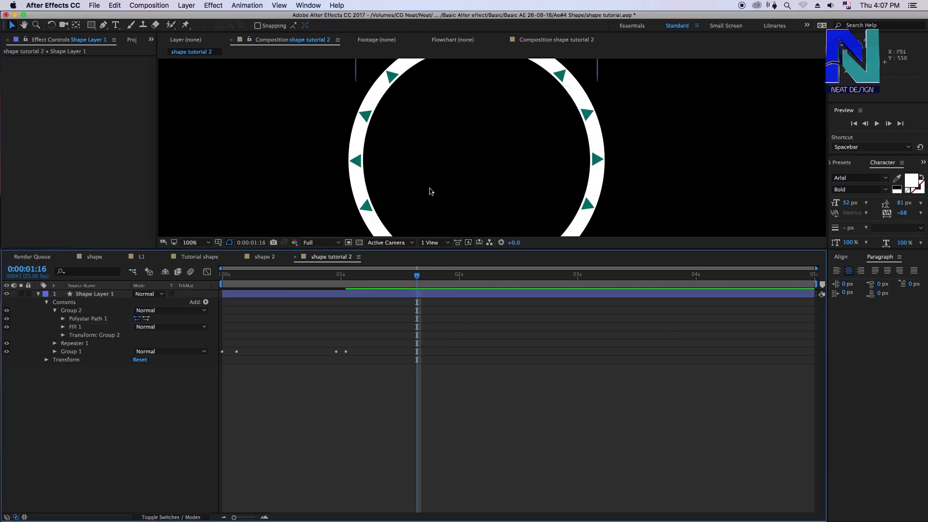
pyautogui.scroll(2, 430, 191)
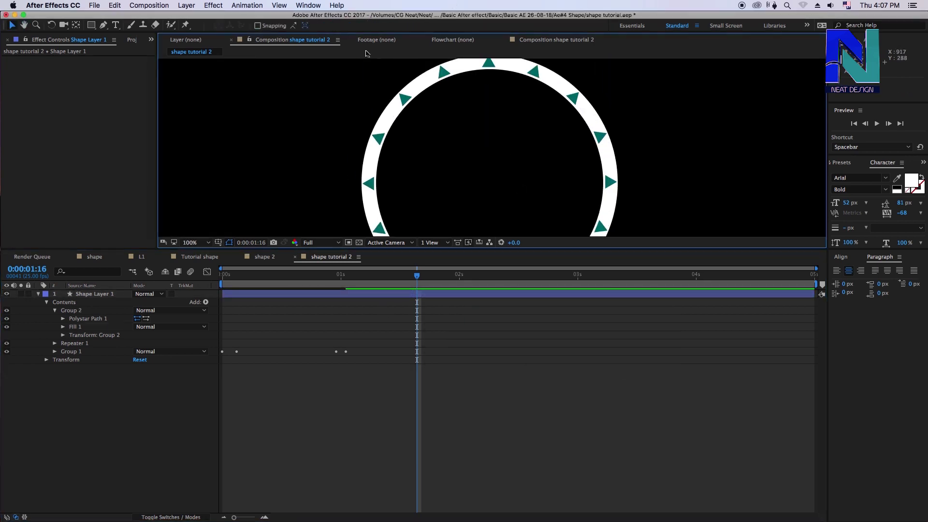
# Adjust the triangle fill to a slightly brighter teal and preview the result
pyautogui.click(75, 327)
pyautogui.click(337, 25)
pyautogui.click(553, 375)
pyautogui.click(646, 323)
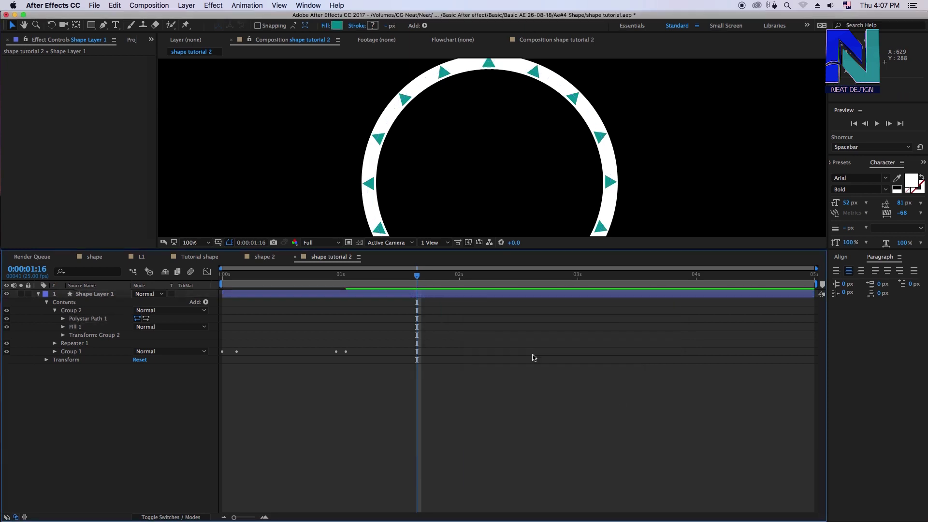
pyautogui.press('Home')
pyautogui.press(',')
pyautogui.press('space')
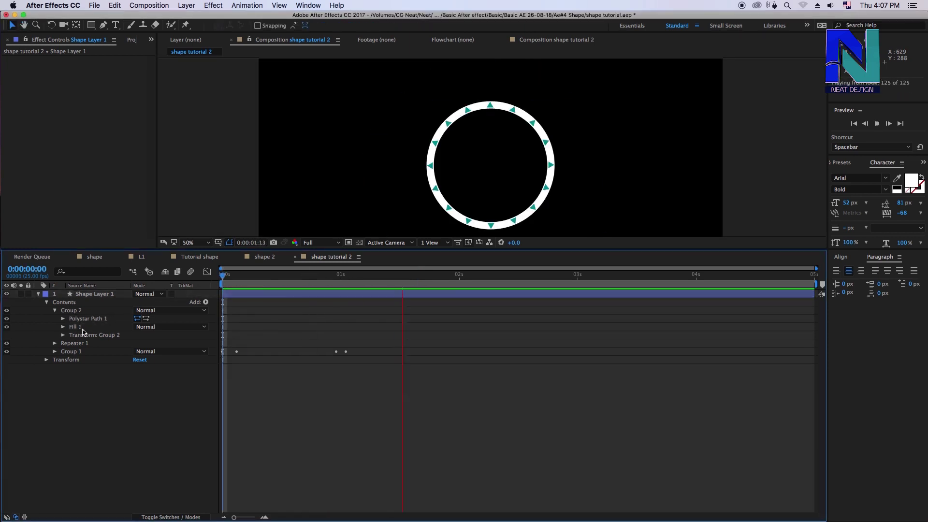
pyautogui.click(78, 331)
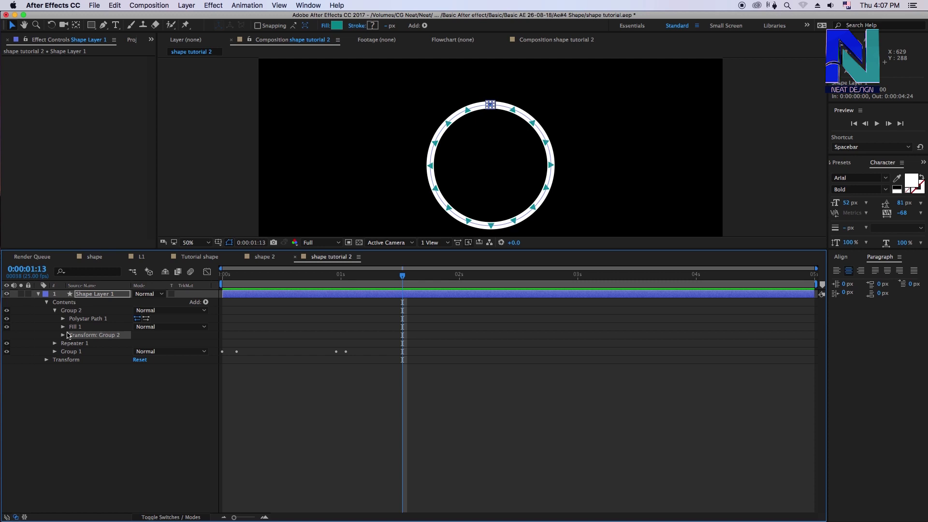
# Reveal the rotation value under Repeater 1's Transform: Repeater 1
pyautogui.click(77, 344)
pyautogui.click(54, 344)
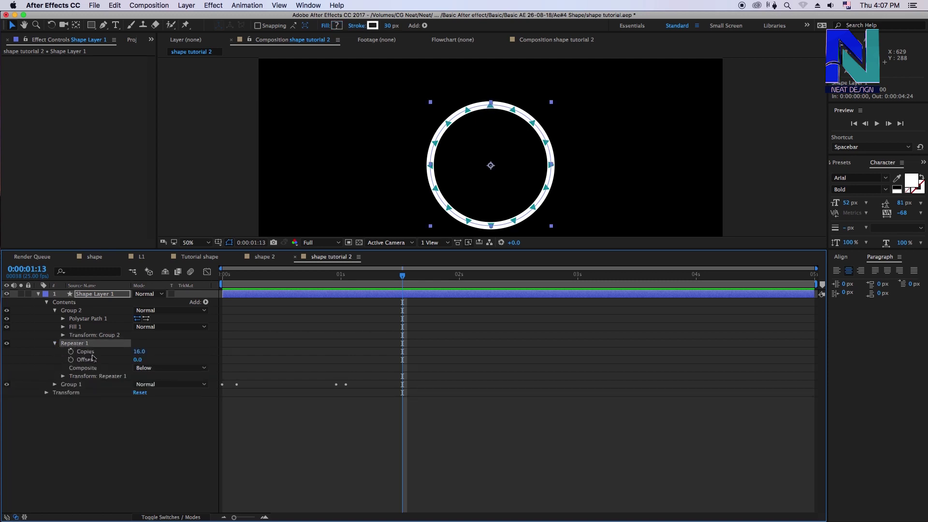
pyautogui.click(83, 378)
pyautogui.click(63, 377)
pyautogui.moveTo(389, 289)
pyautogui.mouseDown()
pyautogui.moveTo(331, 280)
pyautogui.moveTo(347, 287)
pyautogui.mouseUp()
pyautogui.press('space')
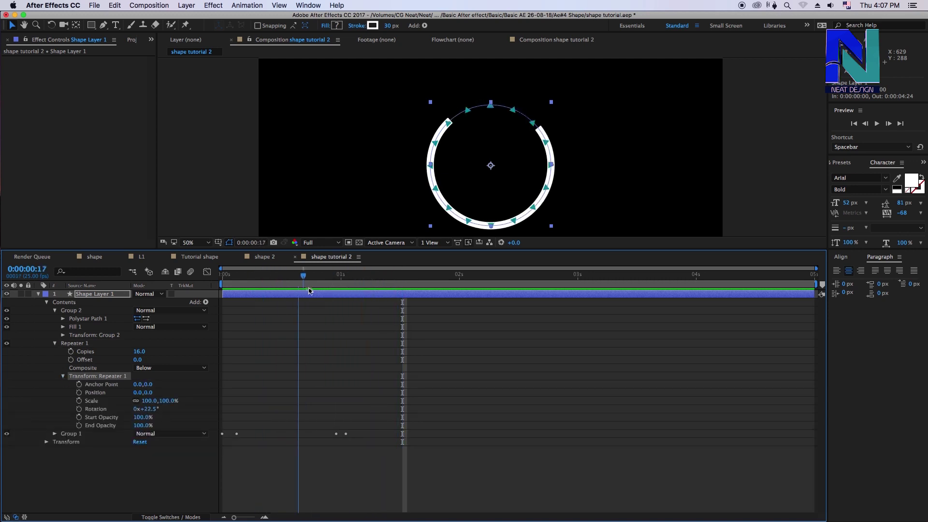
# Keyframe Repeater 1 rotation from 0° at the start to 22.5° near one second
pyautogui.click(79, 409)
pyautogui.press('Home')
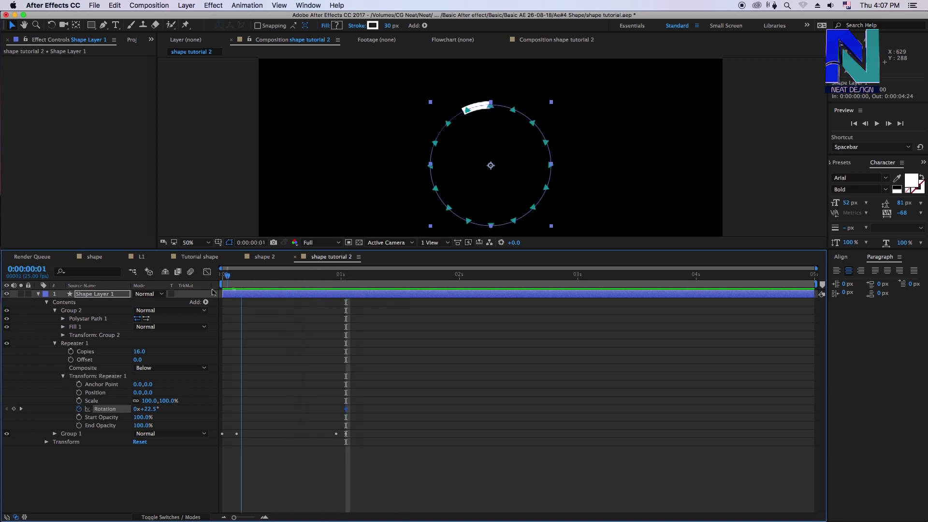
pyautogui.click(145, 409)
pyautogui.write('0')
pyautogui.press('Return')
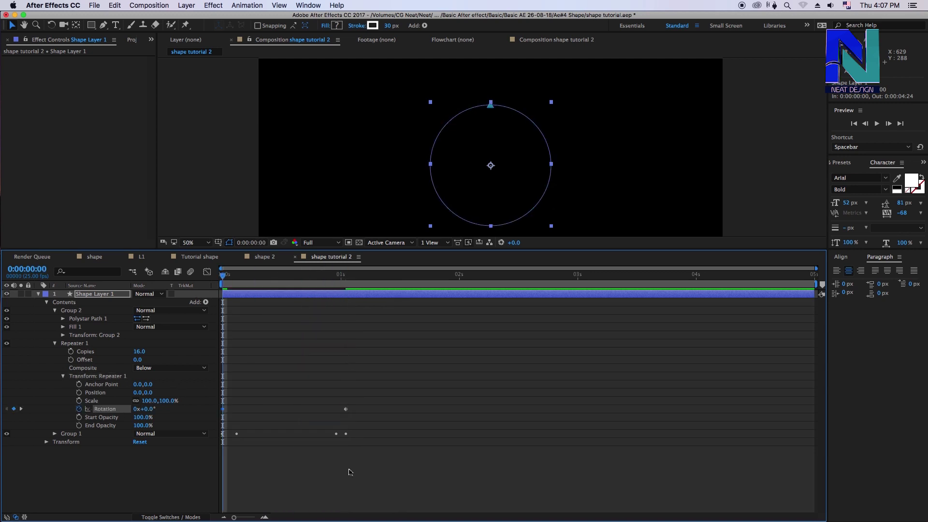
pyautogui.press('space')
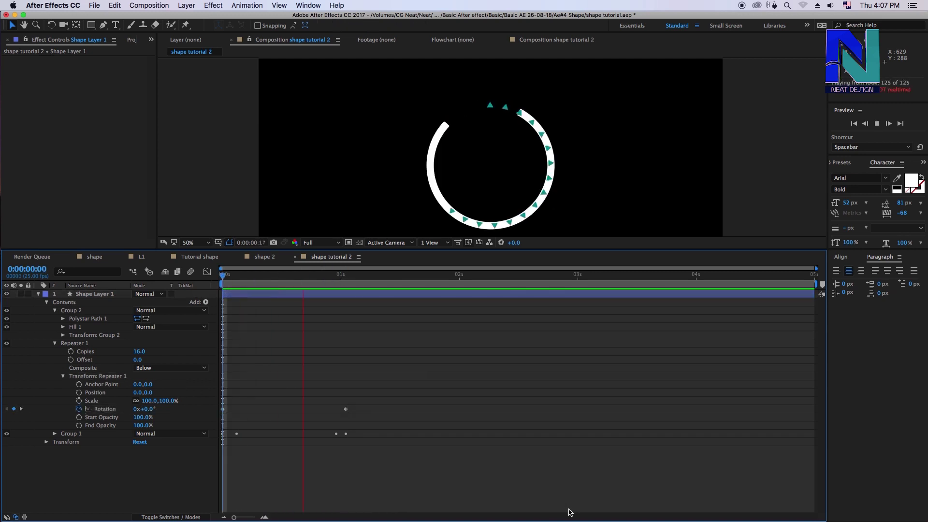
pyautogui.press('space')
pyautogui.press('u')
# Easy Ease both rotation keyframes and slide them a few frames later
pyautogui.moveTo(366, 307); pyautogui.dragTo(221, 314)
pyautogui.press('F9')
pyautogui.moveTo(346, 310); pyautogui.dragTo(351, 310)
pyautogui.moveTo(222, 310); pyautogui.dragTo(246, 310)
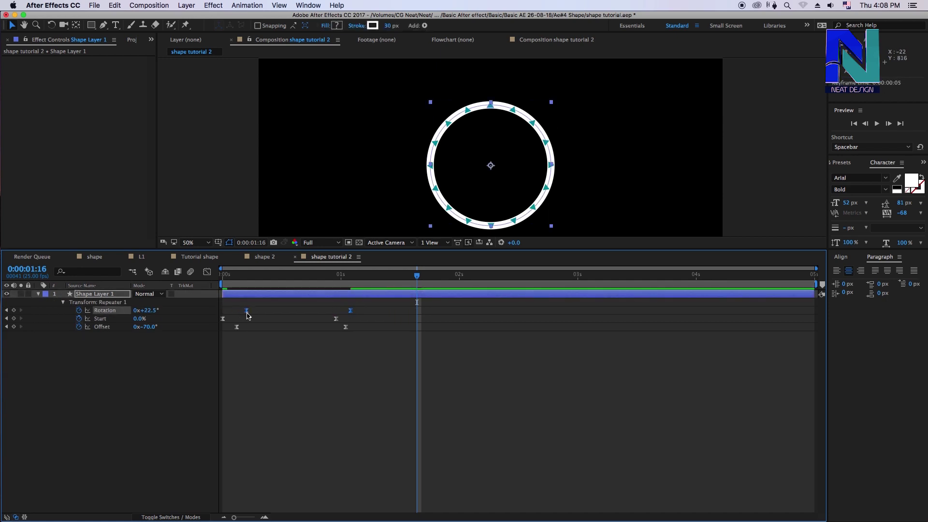
pyautogui.press('space')
pyautogui.click(103, 303)
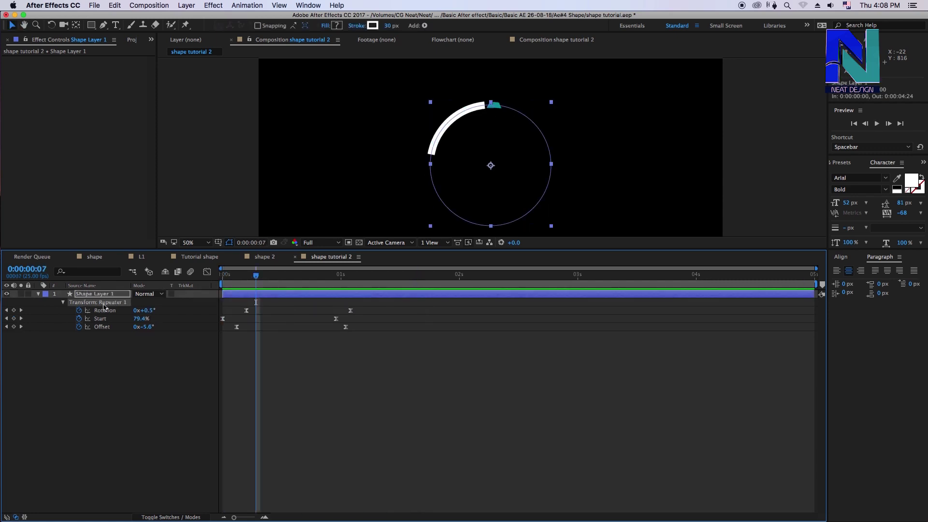
pyautogui.press('u')
pyautogui.click(55, 343)
pyautogui.click(72, 310)
# Enable the Opacity stopwatch in Transform: Group 2
pyautogui.click(67, 335)
pyautogui.click(63, 335)
pyautogui.press('space')
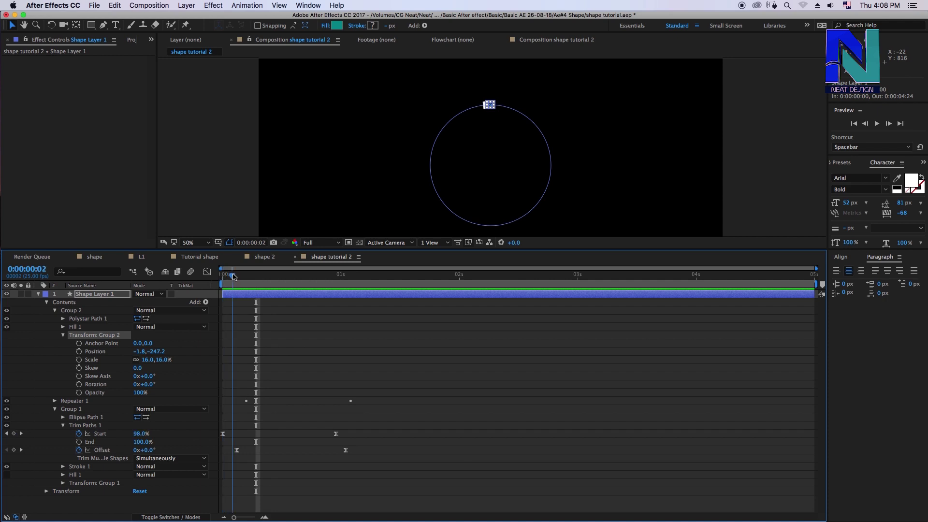
pyautogui.click(275, 349)
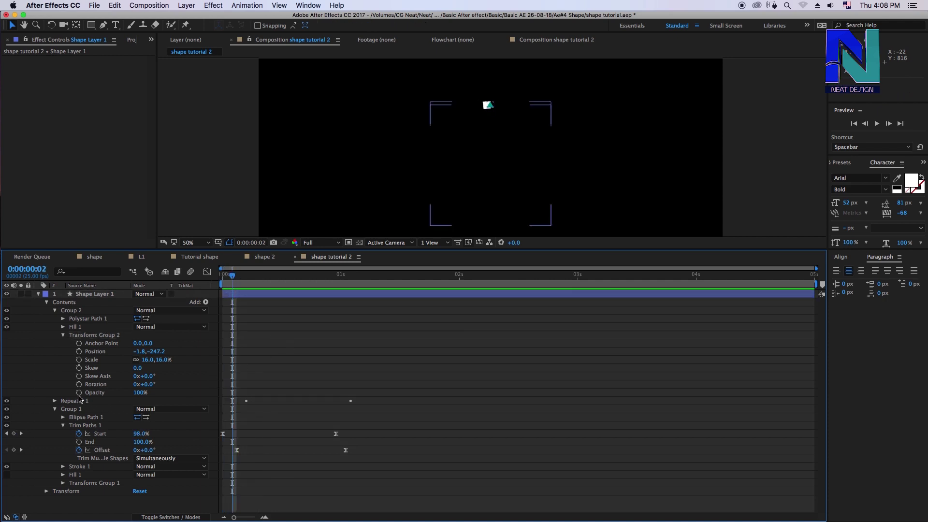
pyautogui.click(79, 393)
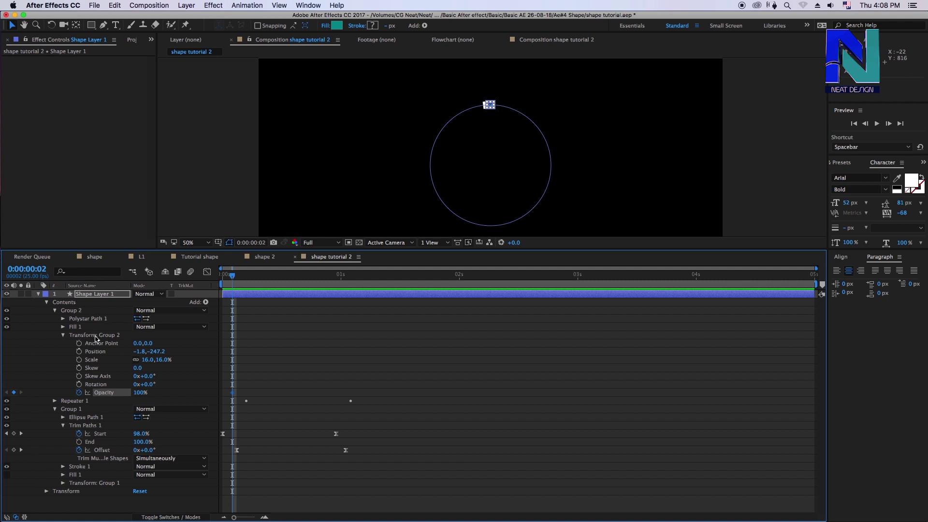
pyautogui.click(95, 336)
# Set the triangles' opacity to 0% at frame 0 and preview the fade-in
pyautogui.moveTo(237, 275); pyautogui.dragTo(222, 276)
pyautogui.click(140, 392)
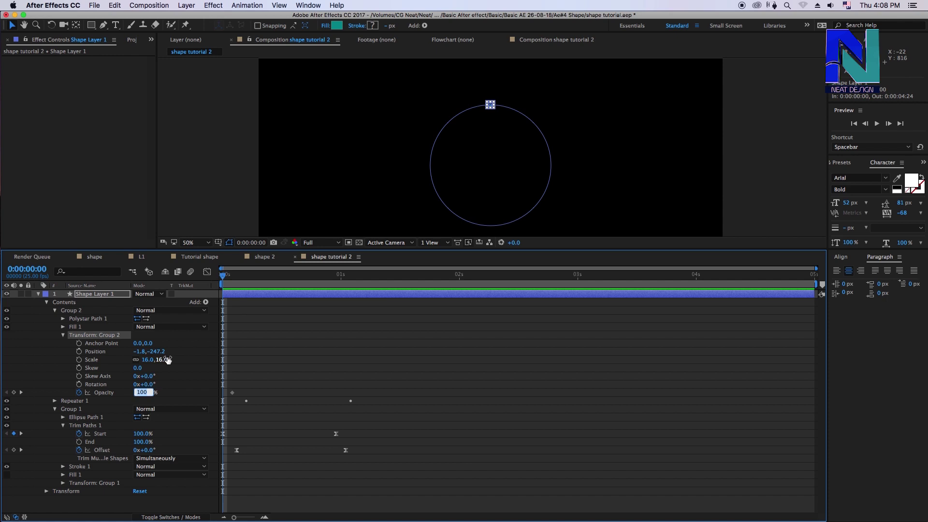
pyautogui.write('0')
pyautogui.press('Return')
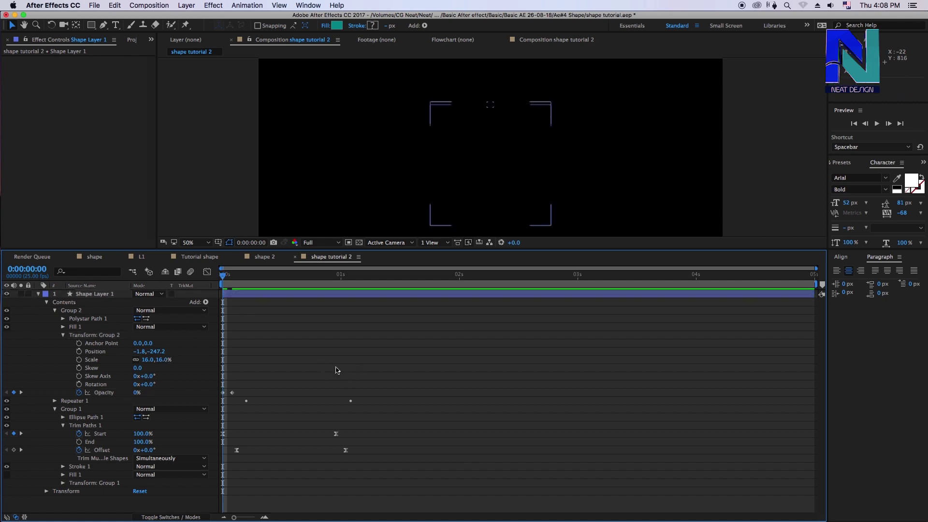
pyautogui.moveTo(336, 370); pyautogui.dragTo(226, 398)
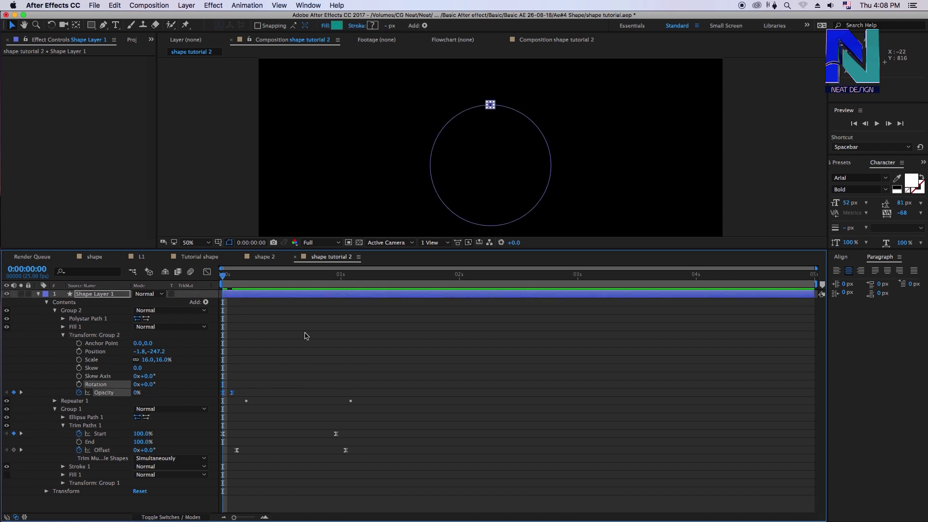
pyautogui.click(604, 343)
pyautogui.press('space')
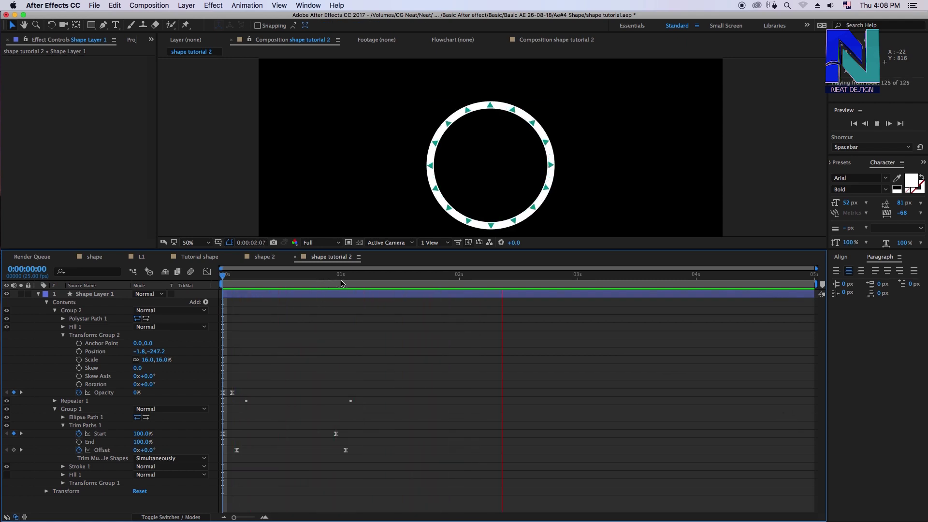
pyautogui.click(531, 297)
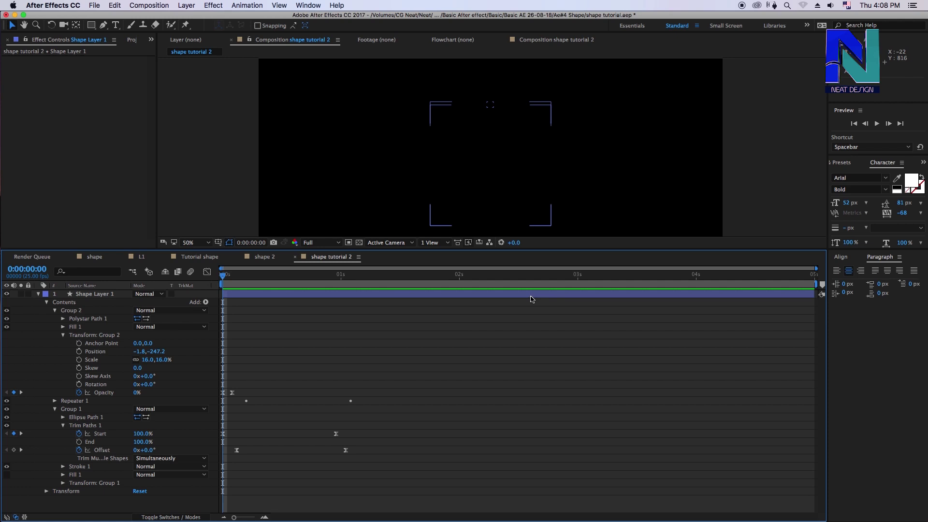
pyautogui.click(878, 125)
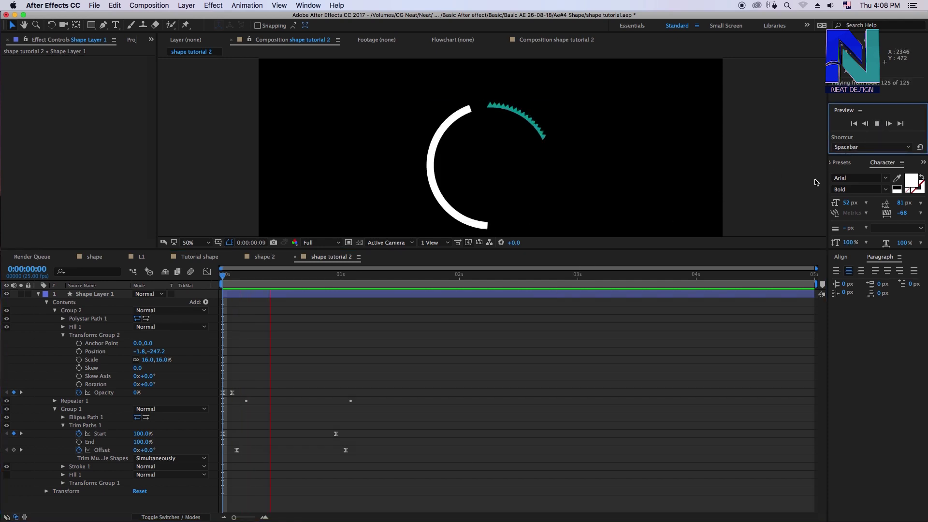
# Check the finished thumbs-up in shape 2, then return to shape tutorial 2 with Shape Layer 1 collapsed and deselected
pyautogui.moveTo(378, 280); pyautogui.dragTo(403, 278)
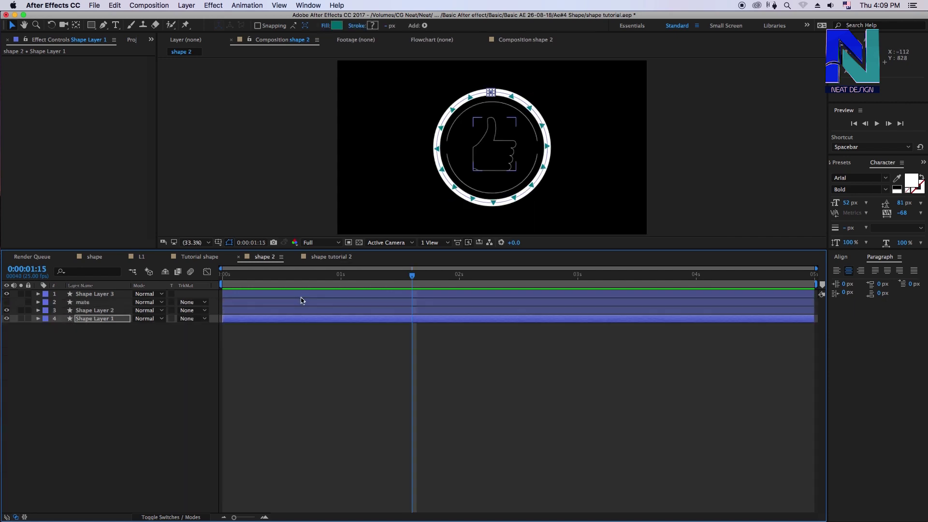
pyautogui.moveTo(300, 289)
pyautogui.mouseDown()
pyautogui.moveTo(354, 293)
pyautogui.moveTo(383, 267)
pyautogui.mouseUp()
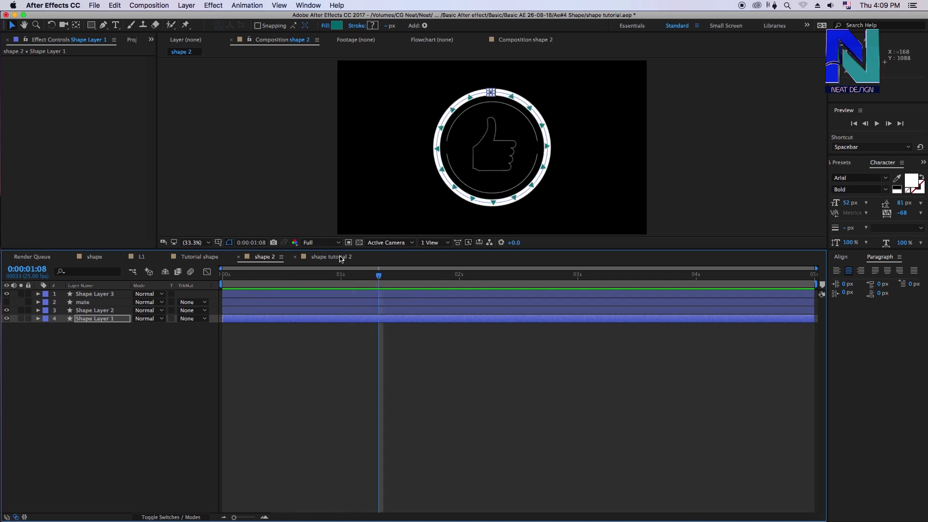
pyautogui.click(326, 259)
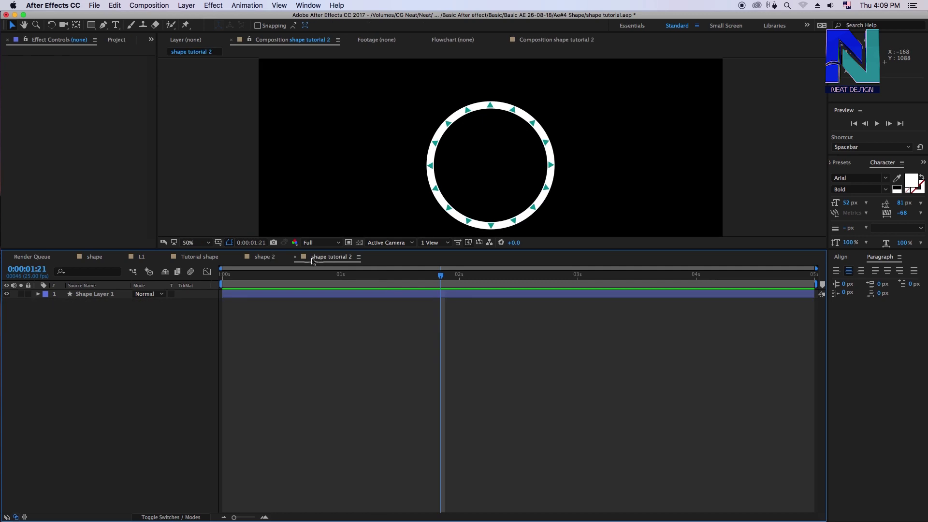
pyautogui.click(95, 294)
pyautogui.click(37, 294)
pyautogui.click(38, 294)
pyautogui.click(44, 363)
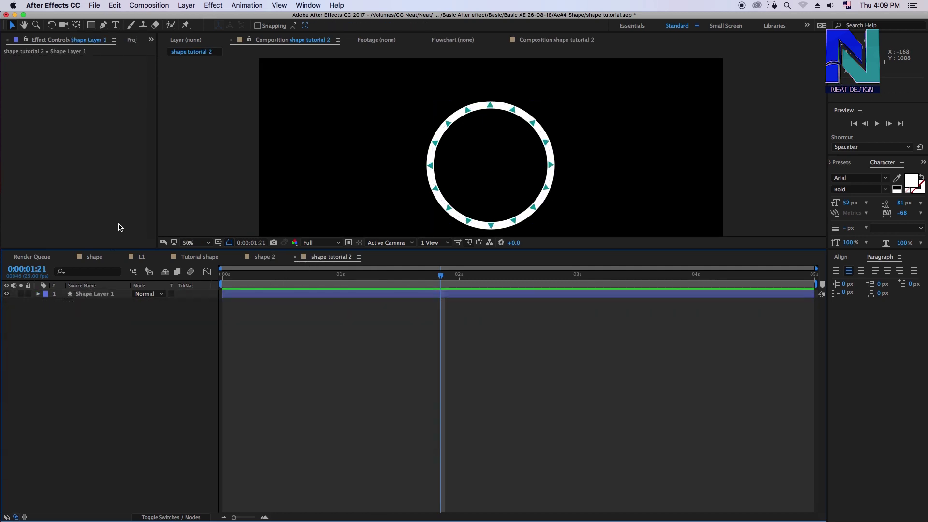
pyautogui.click(192, 7)
# Create a new shape layer with a 381 × 381 ellipse path
pyautogui.moveTo(207, 17)
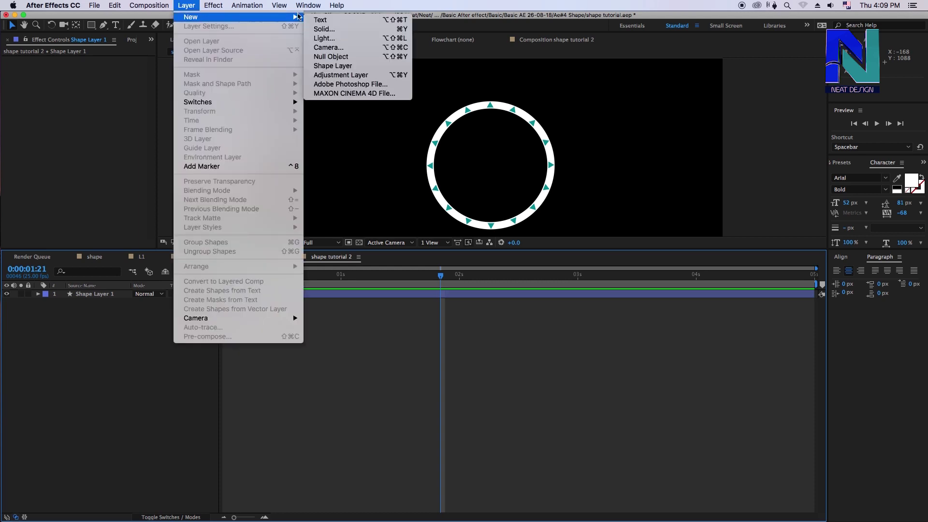
pyautogui.click(356, 66)
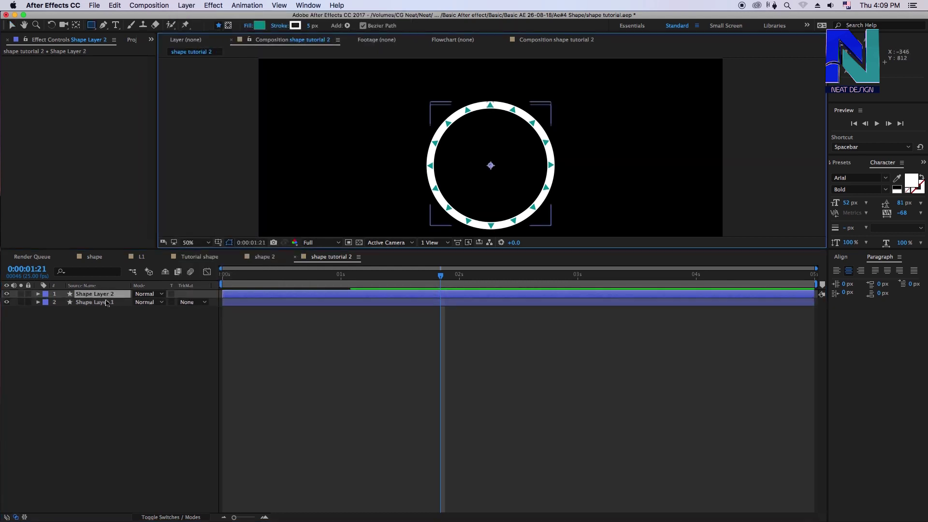
pyautogui.click(206, 302)
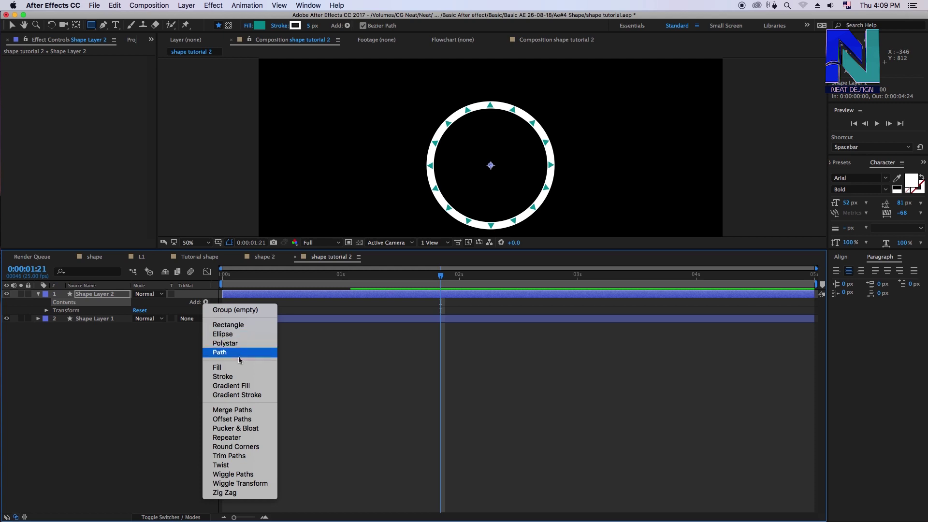
pyautogui.click(244, 334)
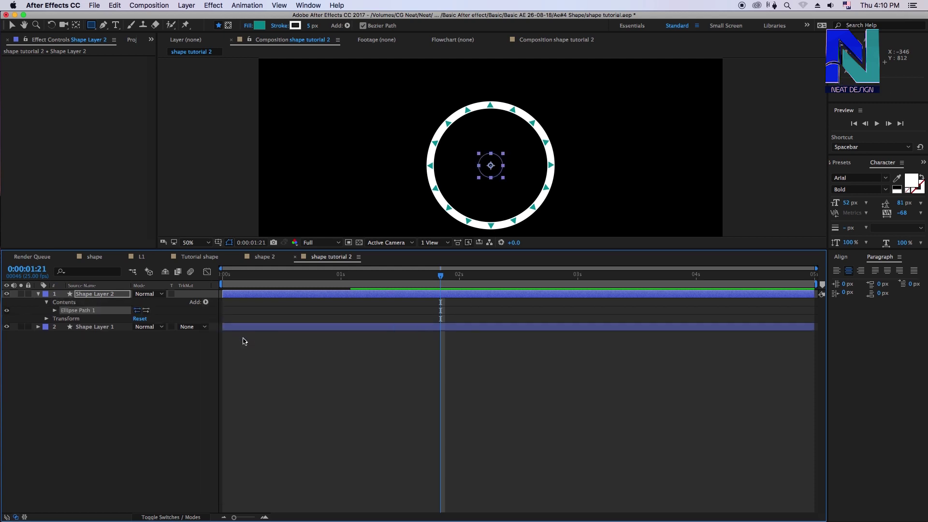
pyautogui.click(55, 310)
pyautogui.moveTo(147, 319); pyautogui.dragTo(272, 328)
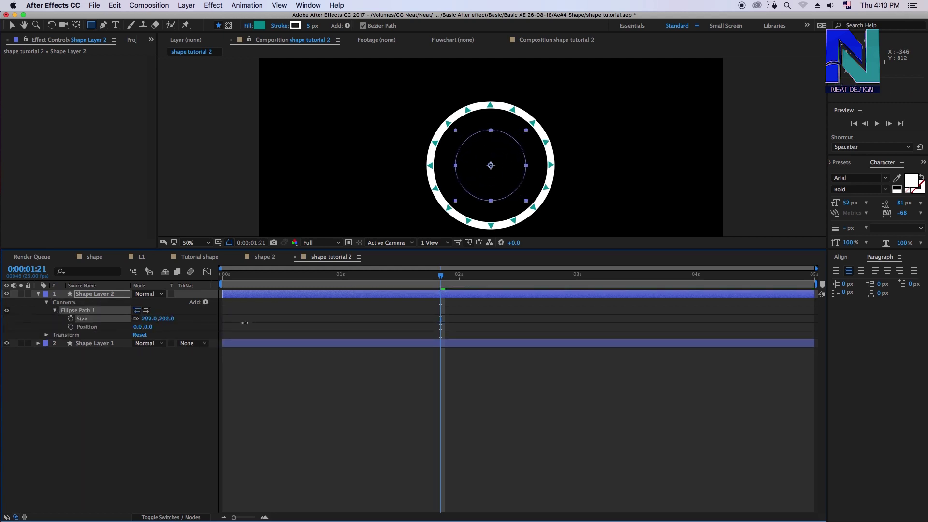
pyautogui.click(55, 311)
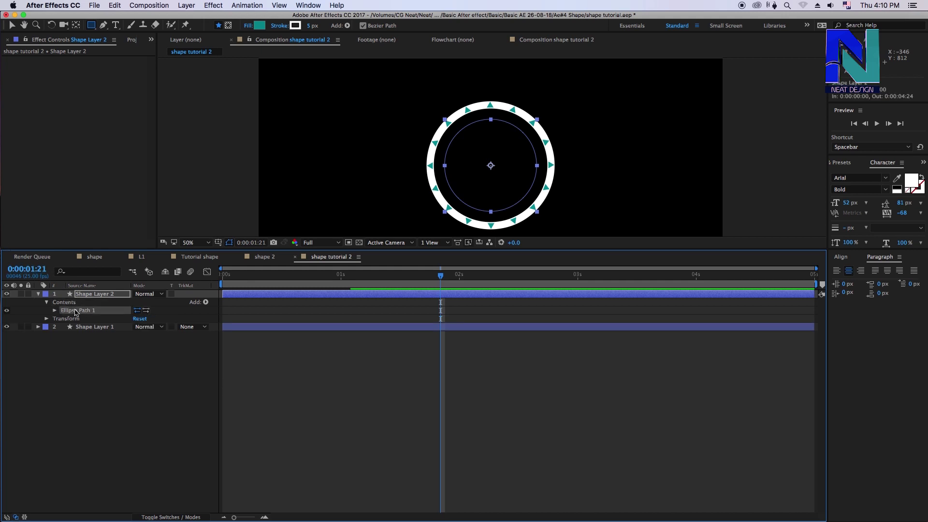
# Add a Stroke and Trim Paths to the inner circle
pyautogui.click(203, 302)
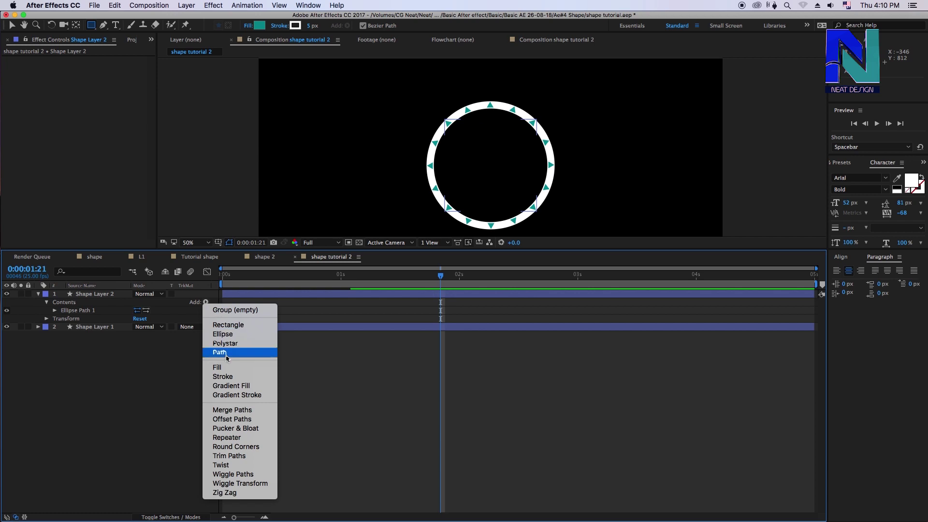
pyautogui.click(217, 378)
pyautogui.click(262, 385)
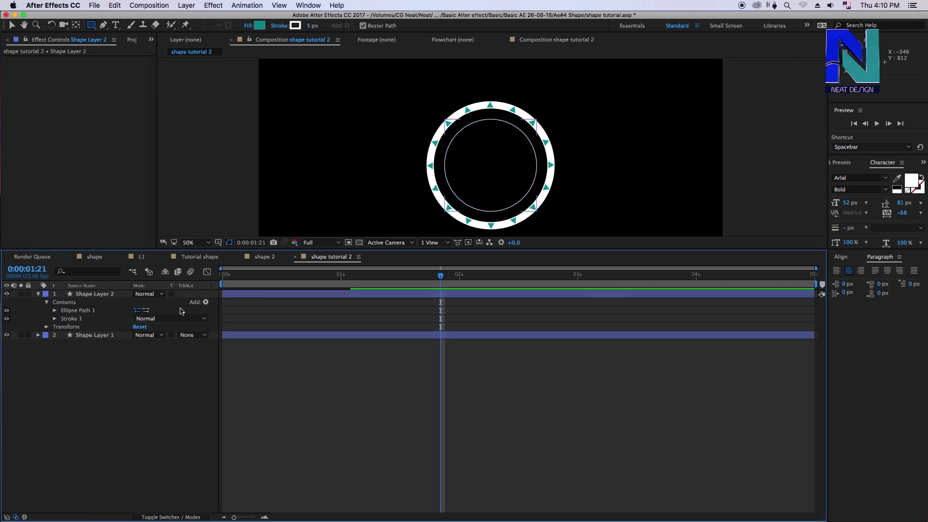
pyautogui.click(208, 303)
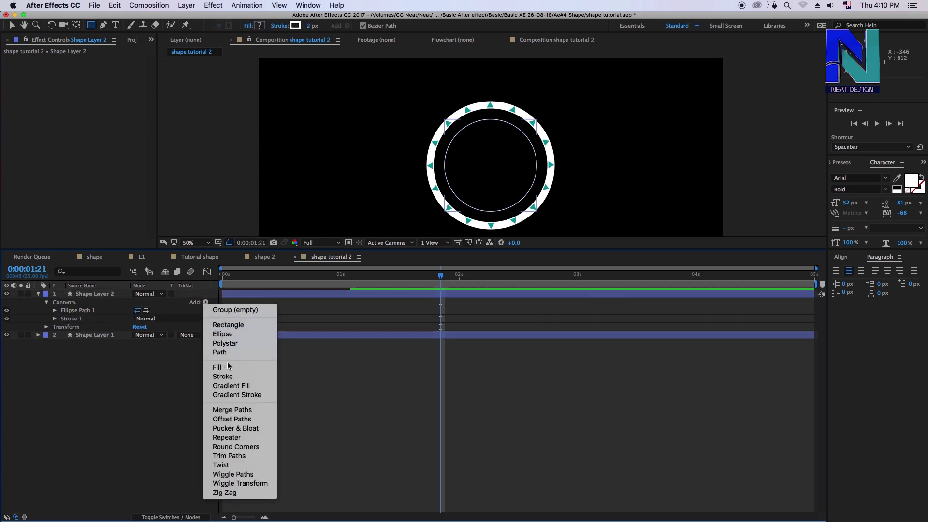
pyautogui.click(240, 457)
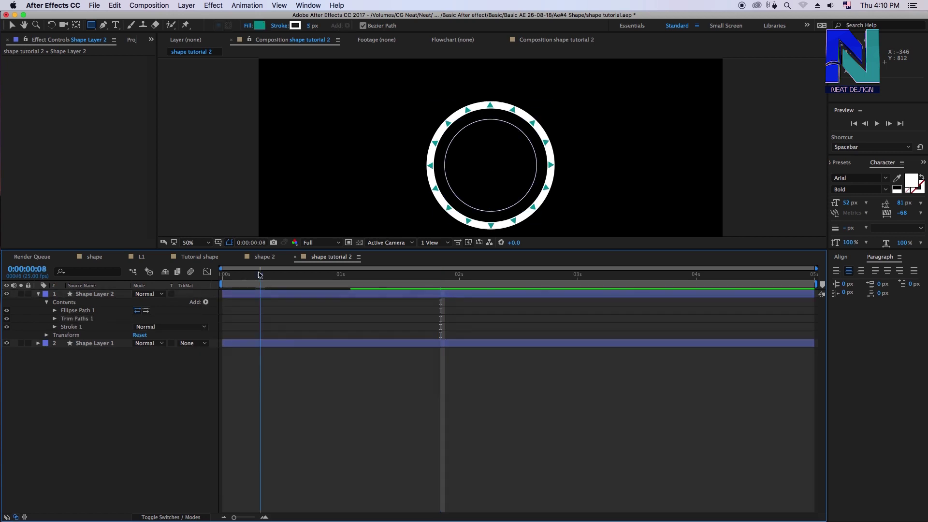
pyautogui.press('Home')
pyautogui.click(54, 319)
# Keyframe the inner circle's trim Start from 100% at 0s to 0% at one second
pyautogui.click(233, 279)
pyautogui.press('space')
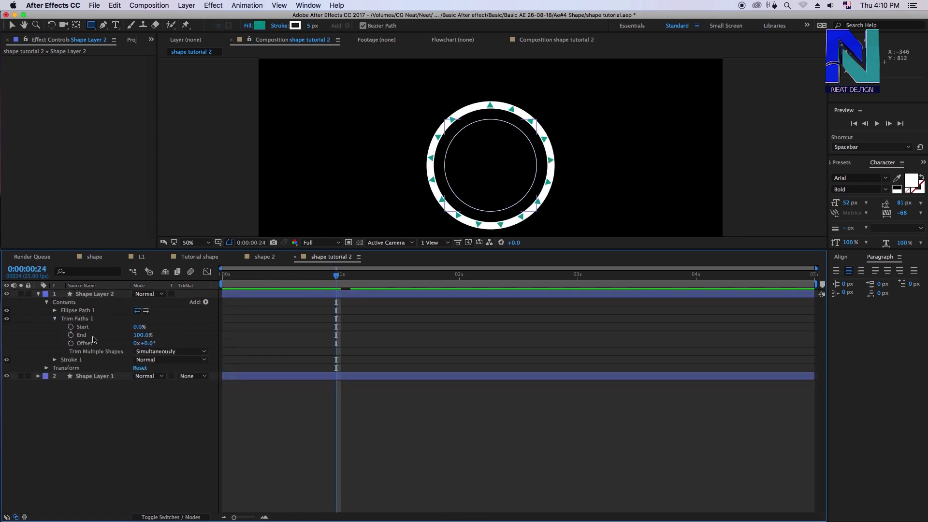
pyautogui.click(70, 326)
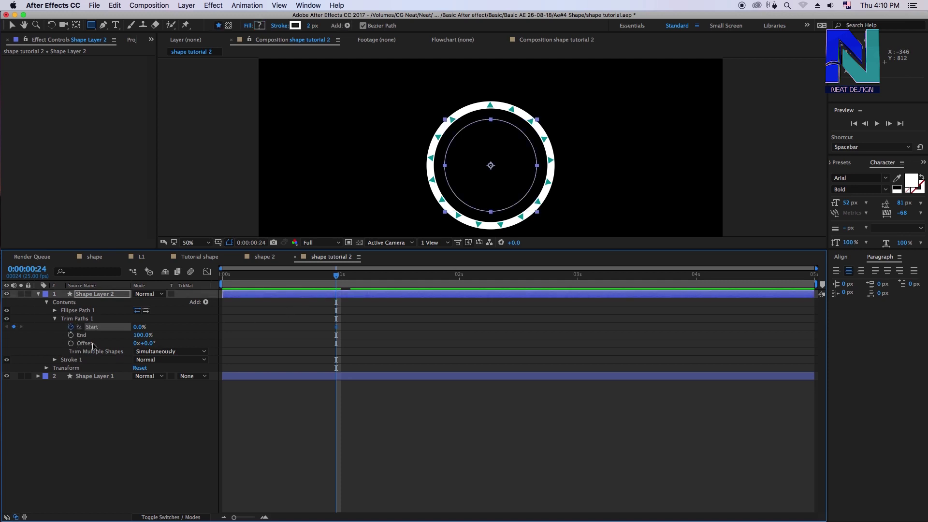
pyautogui.press('Home')
pyautogui.click(71, 344)
pyautogui.click(139, 327)
pyautogui.write('00')
pyautogui.press('Return')
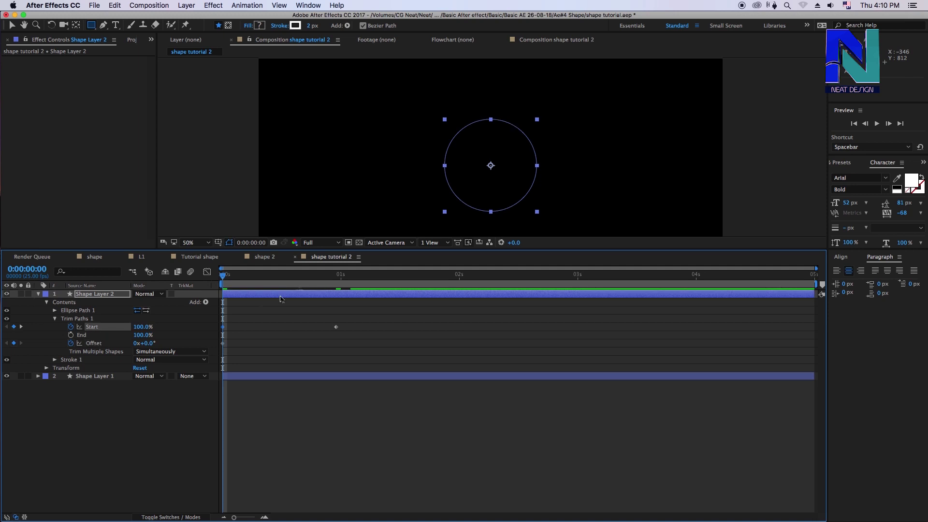
# Add a trim Offset keyframe, preview the circle drawing on, and collapse the layers
pyautogui.press('k')
pyautogui.click(146, 343)
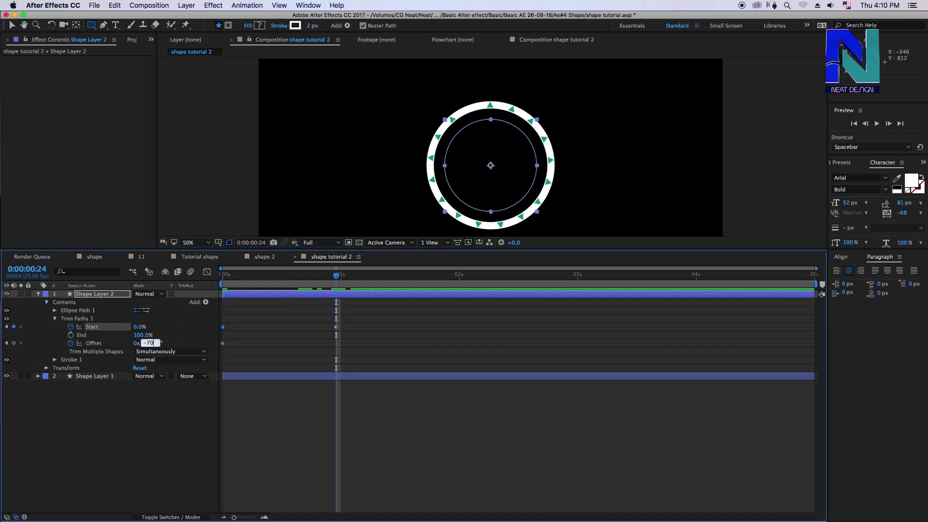
pyautogui.press('Return')
pyautogui.press('Home')
pyautogui.press('space')
pyautogui.press('space')
pyautogui.hotkey('ctrl', 'a')
pyautogui.press('u')
pyautogui.click(166, 98)
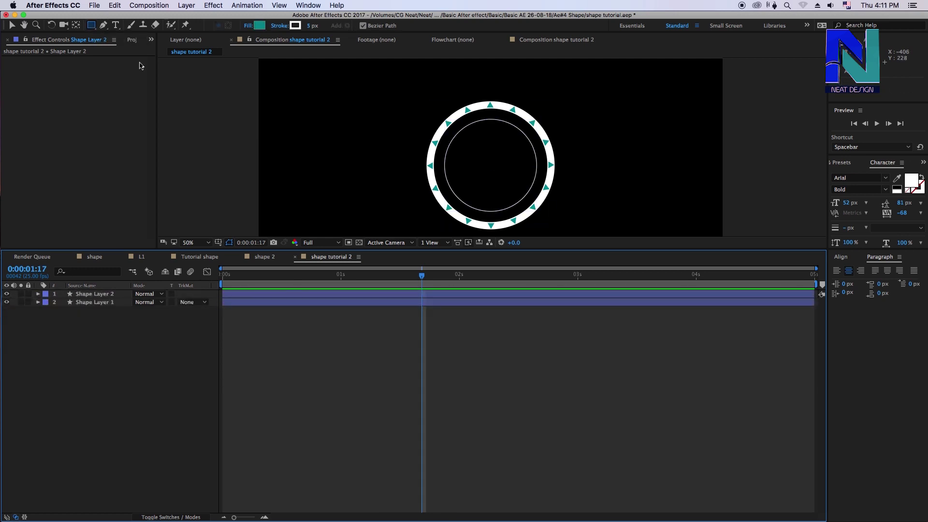
# Create a new shape layer holding a wide rectangle with a red fill
pyautogui.click(186, 5)
pyautogui.moveTo(191, 21)
pyautogui.click(333, 66)
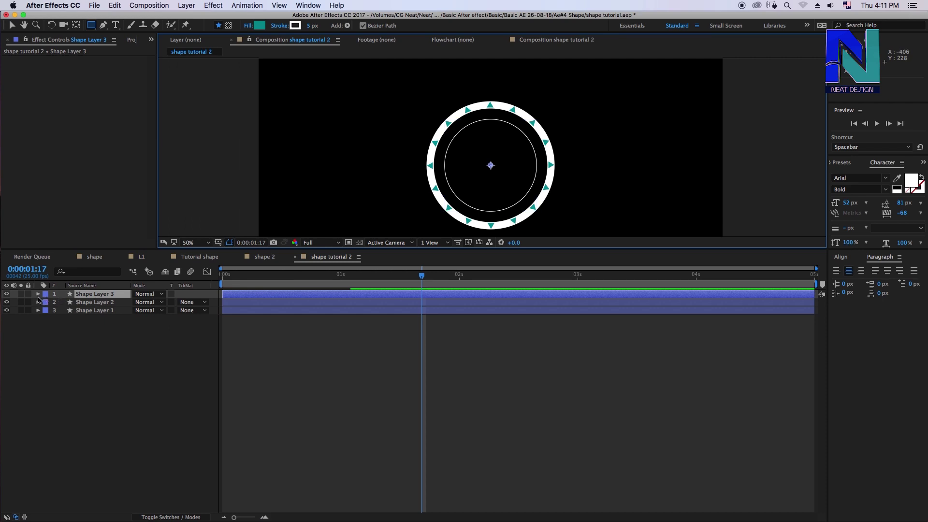
pyautogui.click(38, 294)
pyautogui.click(206, 302)
pyautogui.click(234, 324)
pyautogui.click(55, 310)
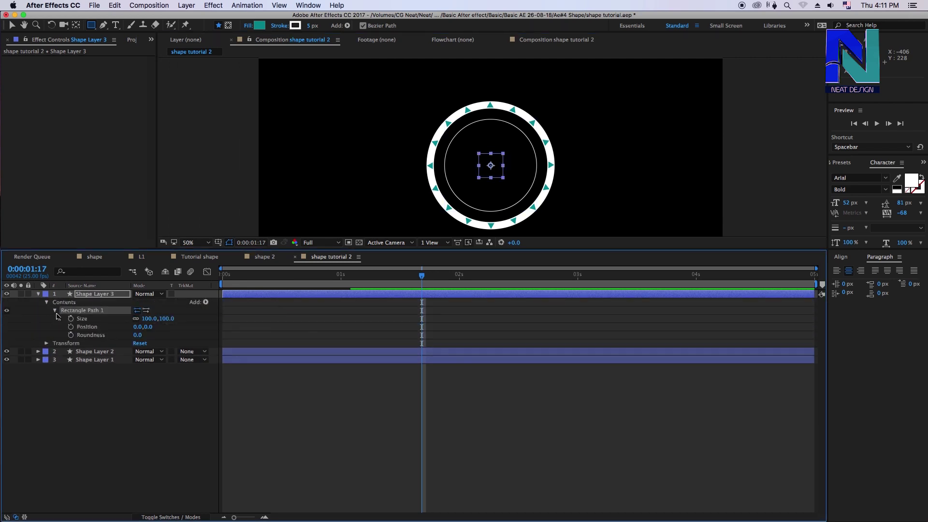
pyautogui.moveTo(154, 322); pyautogui.dragTo(321, 312)
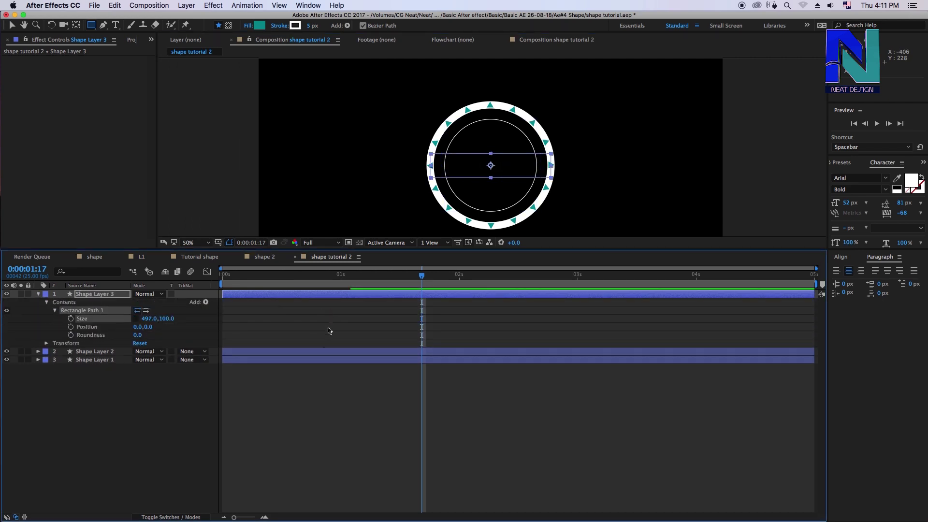
pyautogui.click(206, 302)
pyautogui.click(227, 364)
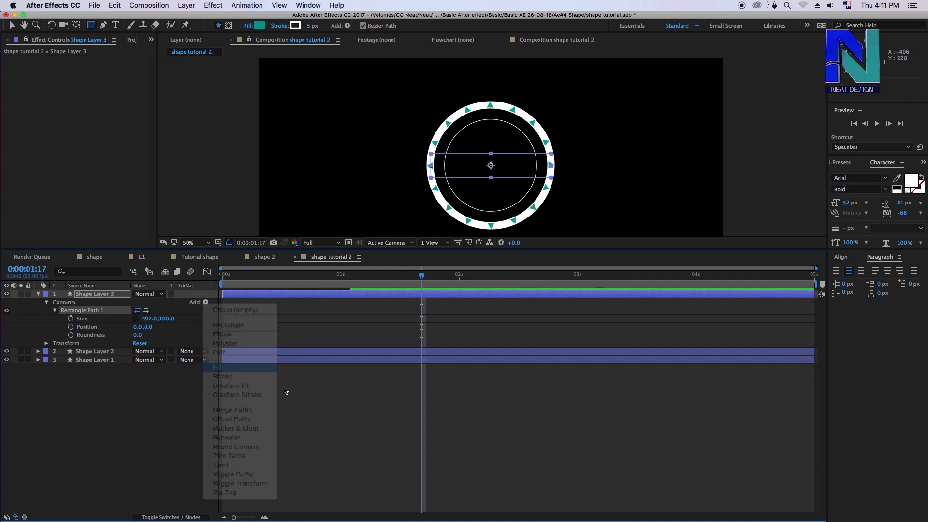
# Keyframe the rectangle Size at 503×100 just after one second, then height 0 a few frames later
pyautogui.press('.')
pyautogui.click(107, 295)
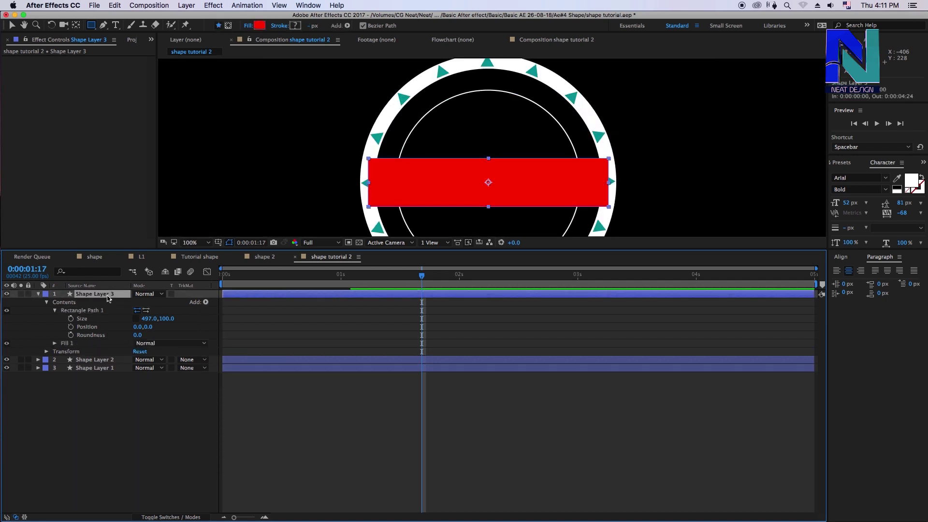
pyautogui.moveTo(292, 280); pyautogui.dragTo(345, 276)
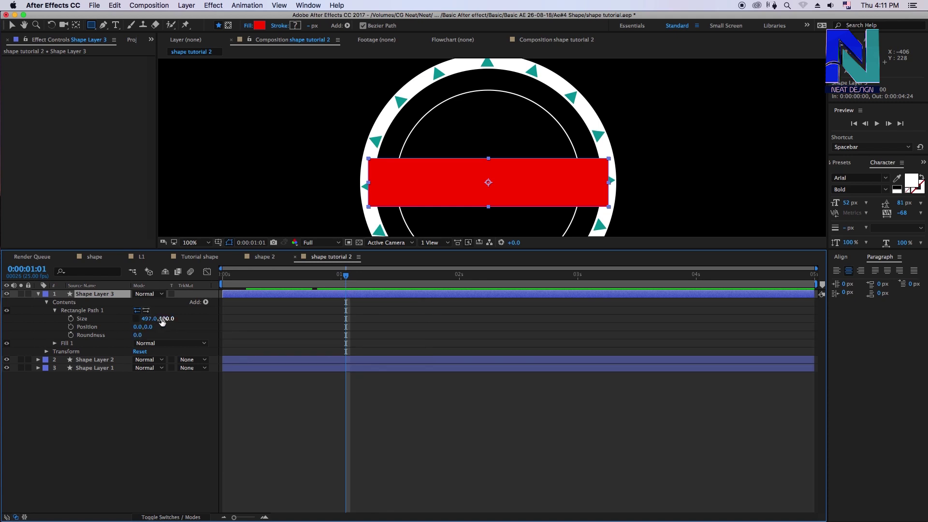
pyautogui.moveTo(148, 319); pyautogui.dragTo(157, 330)
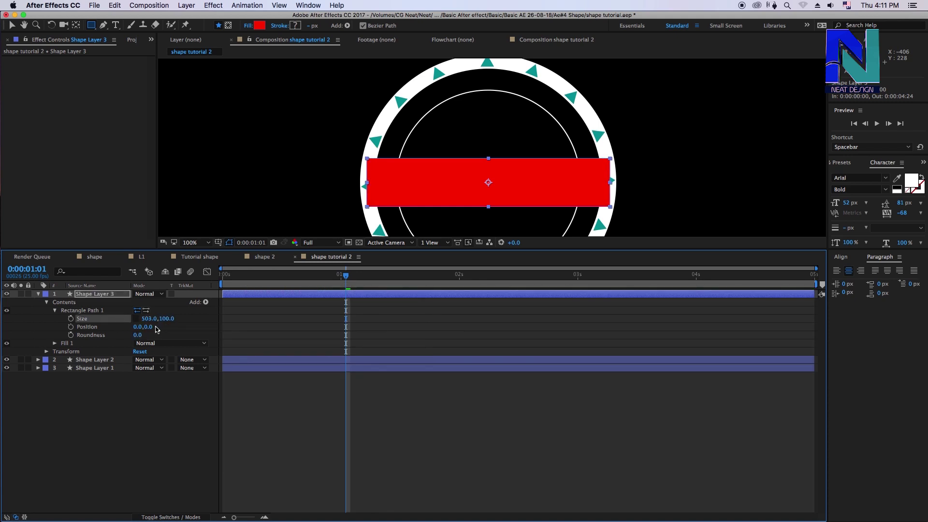
pyautogui.click(71, 319)
pyautogui.click(167, 319)
pyautogui.write('0')
pyautogui.moveTo(375, 275); pyautogui.dragTo(388, 274)
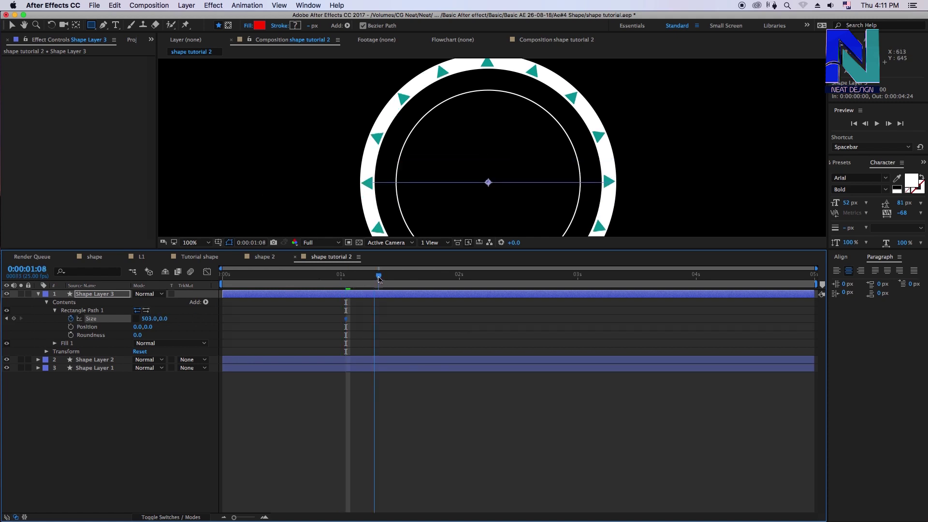
pyautogui.press('Return')
pyautogui.press('space')
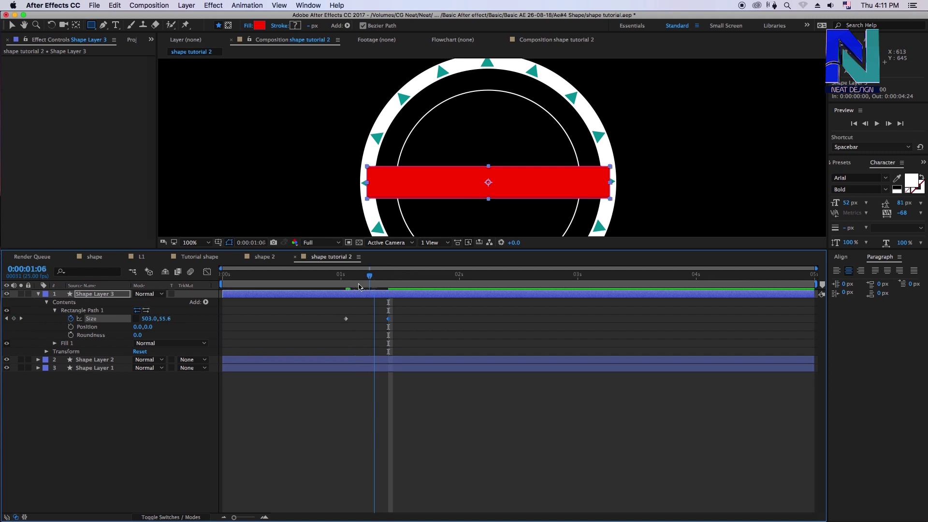
pyautogui.press('q')
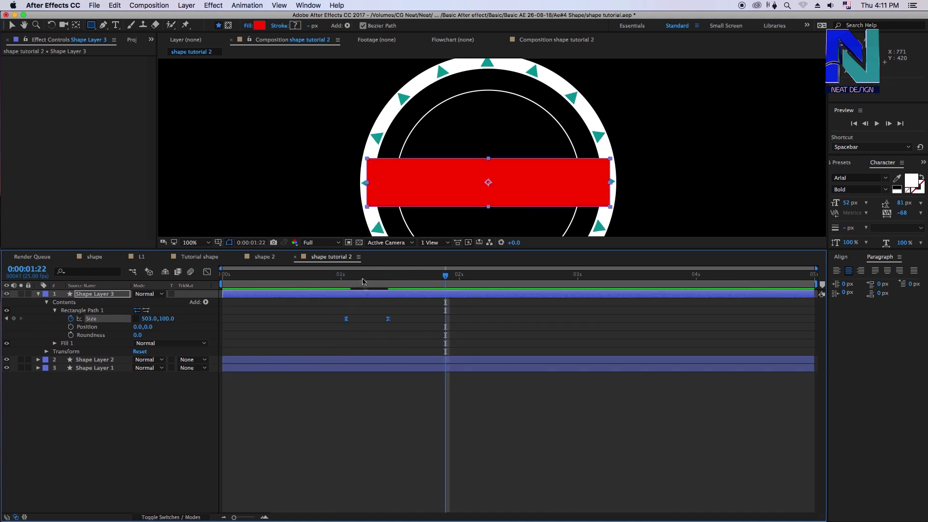
pyautogui.click(38, 294)
# Rename the rectangle layer 'mate' and hide it
pyautogui.press('Return')
pyautogui.write('mate')
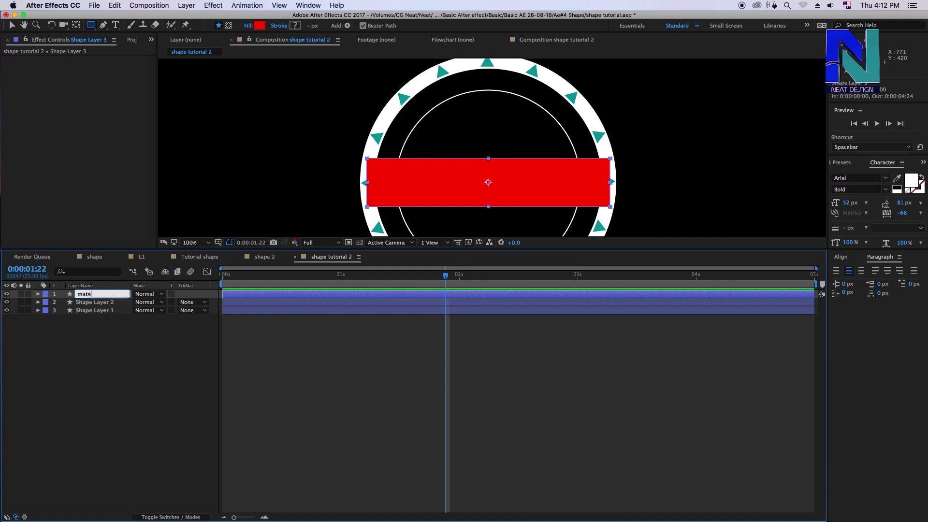
pyautogui.click(94, 303)
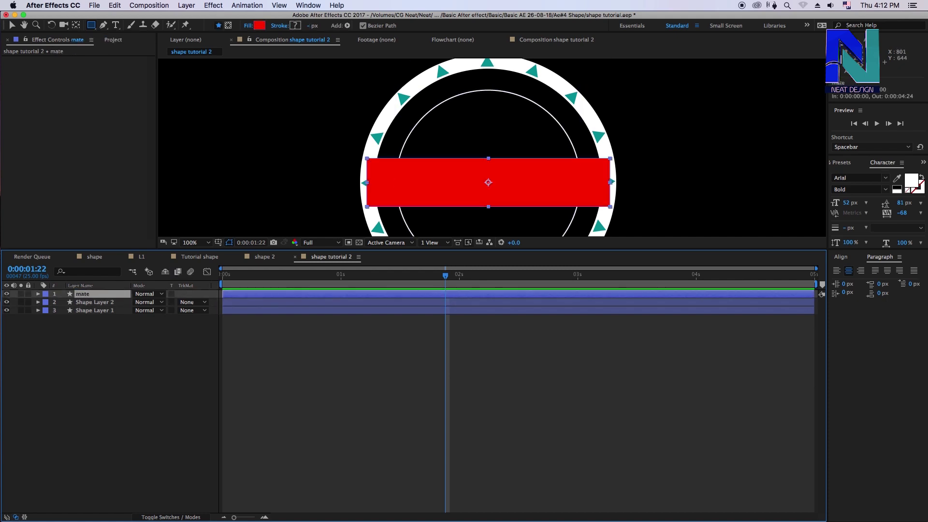
pyautogui.click(7, 294)
# Apply Set Matte to the inner circle layer, taking the matte from the mate layer, and preview
pyautogui.click(841, 162)
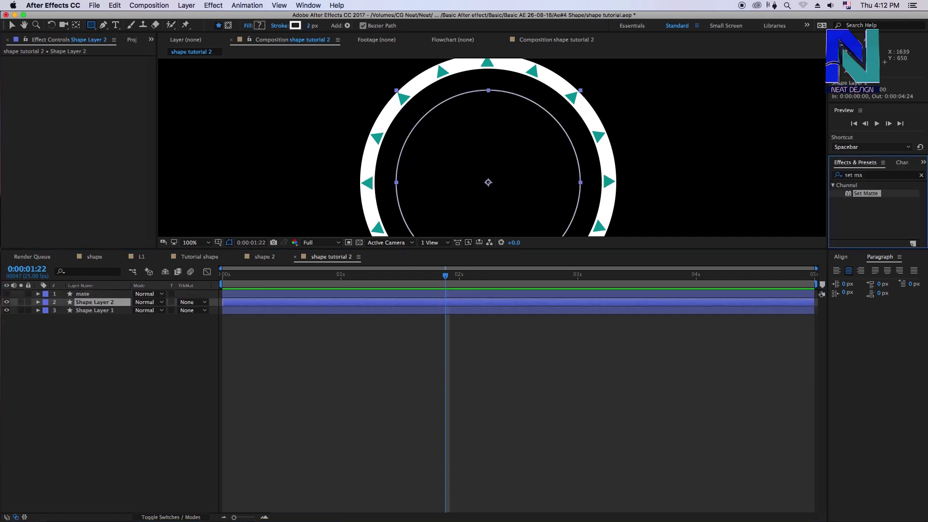
pyautogui.doubleClick(865, 193)
pyautogui.click(121, 68)
pyautogui.click(107, 93)
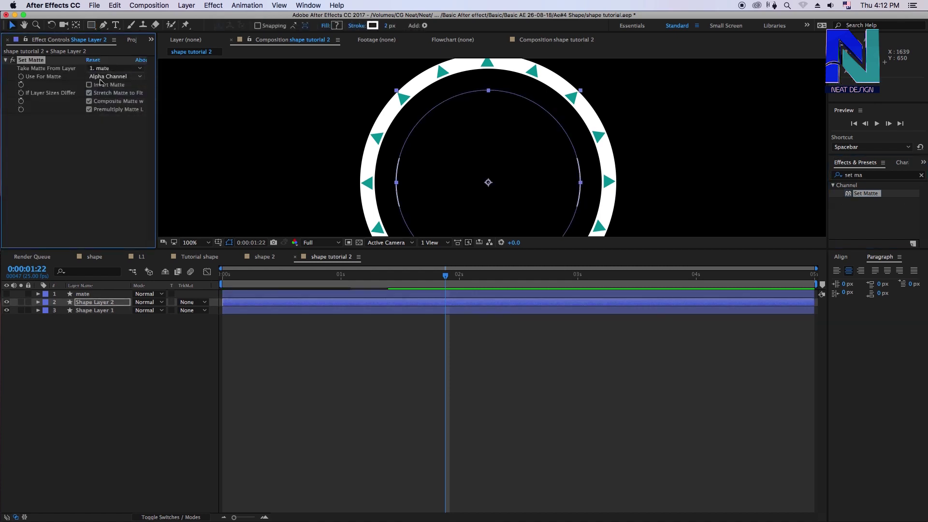
pyautogui.press('space')
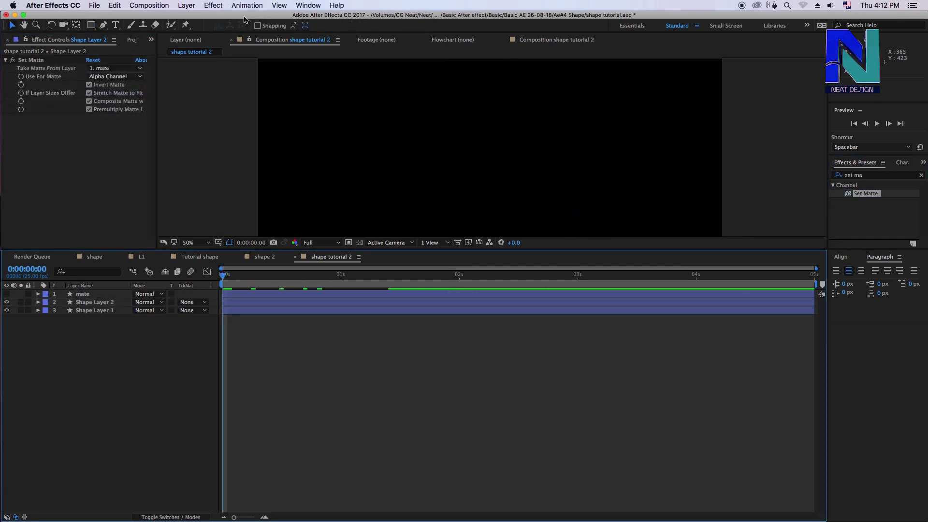
pyautogui.scroll(-4, 490, 162)
pyautogui.moveTo(333, 277); pyautogui.dragTo(378, 276)
pyautogui.click(275, 253)
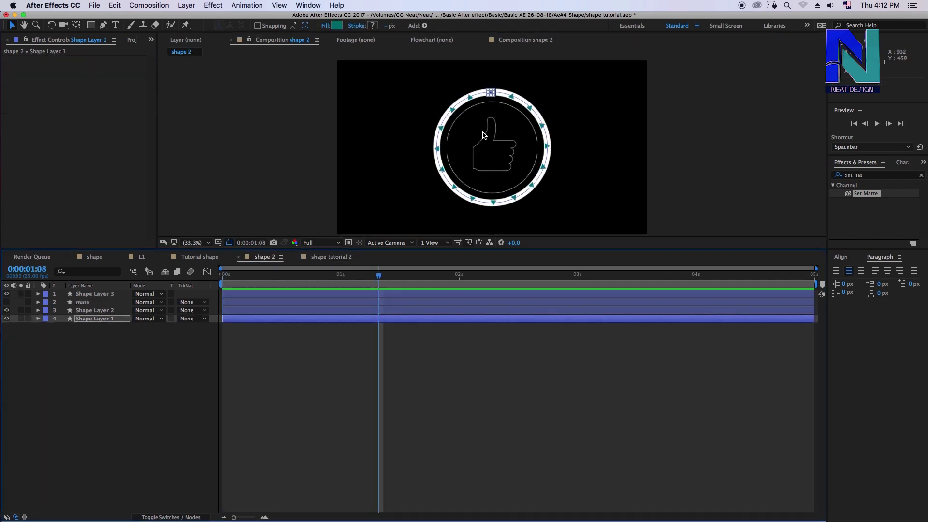
pyautogui.click(332, 257)
# Copy the thumbs-up outline path from 05.ai in Illustrator, then hide Illustrator
pyautogui.moveTo(1, 296)
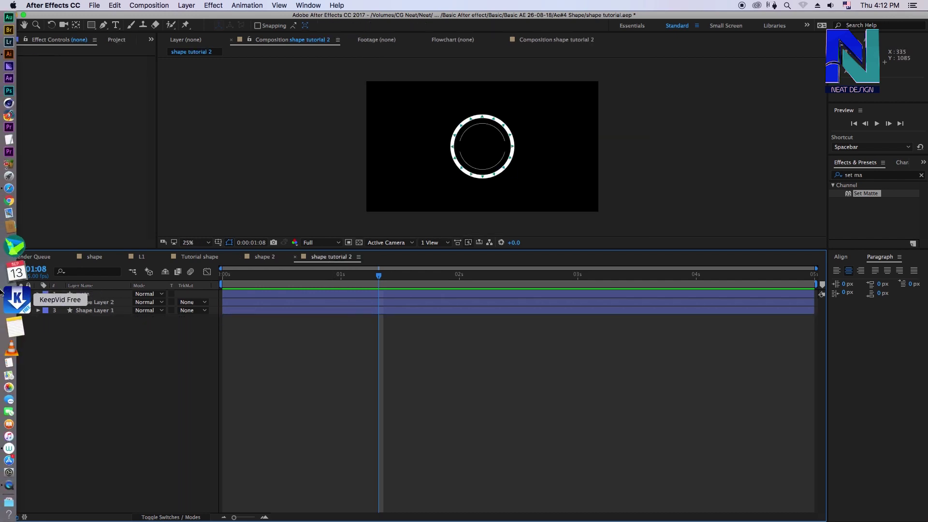
pyautogui.click(2, 88)
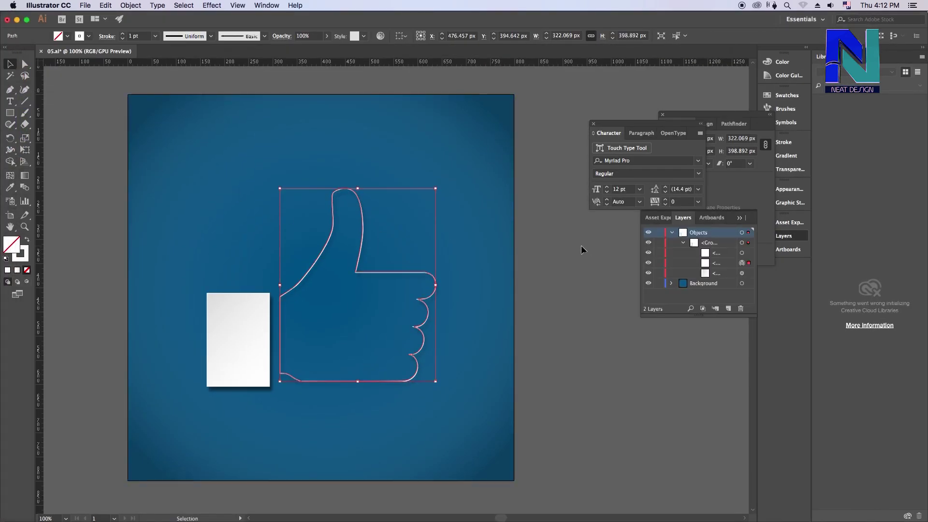
pyautogui.click(403, 309)
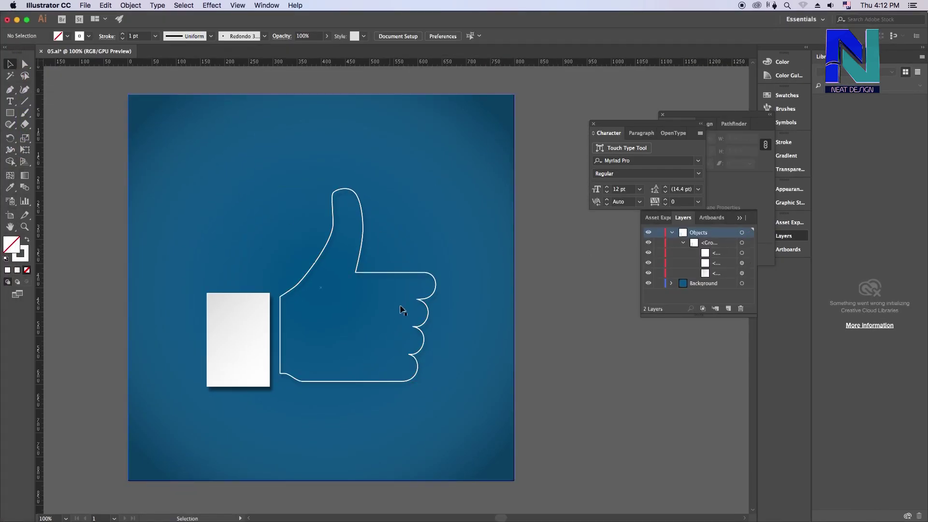
pyautogui.click(749, 253)
pyautogui.click(750, 263)
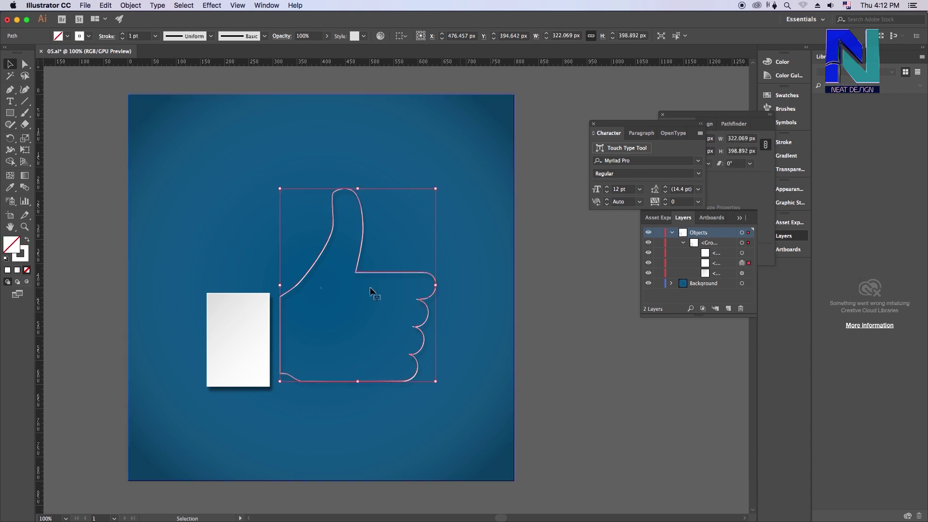
pyautogui.click(107, 7)
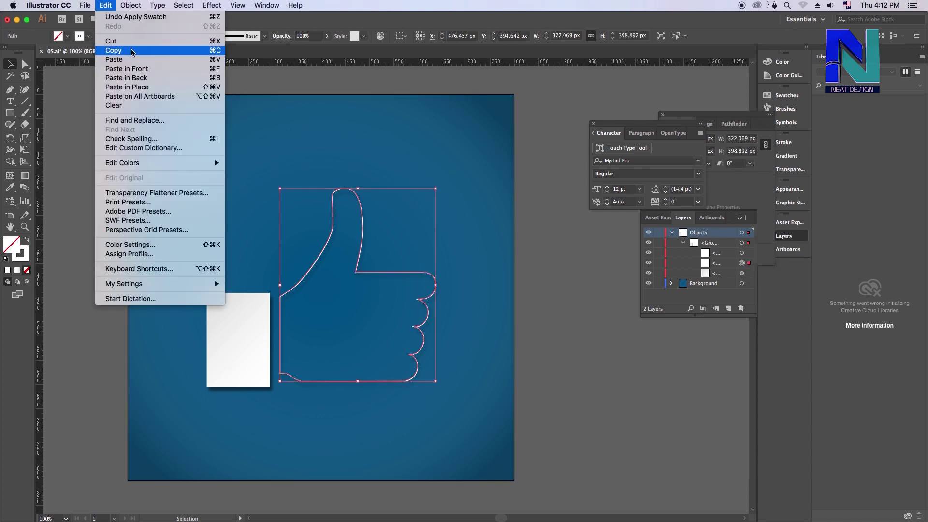
pyautogui.click(107, 52)
pyautogui.click(16, 21)
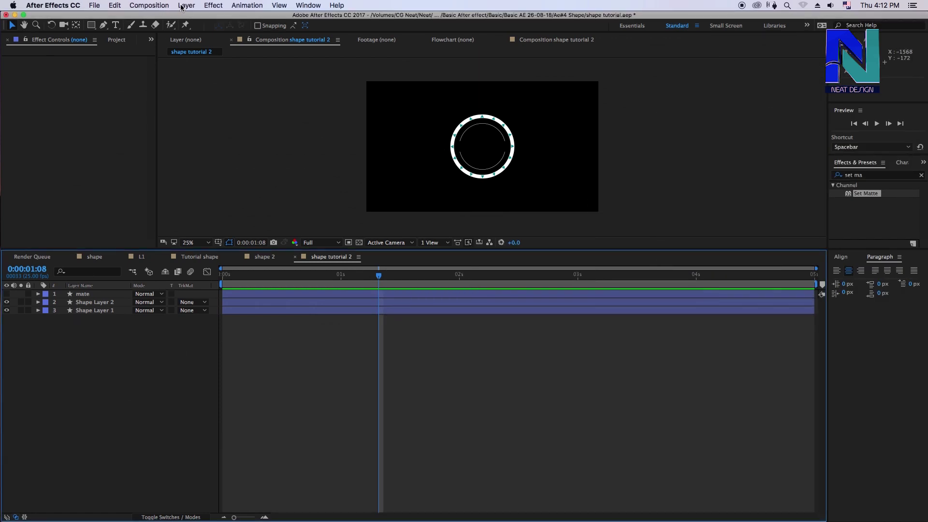
# Create a new shape layer containing an empty Path 1
pyautogui.click(187, 6)
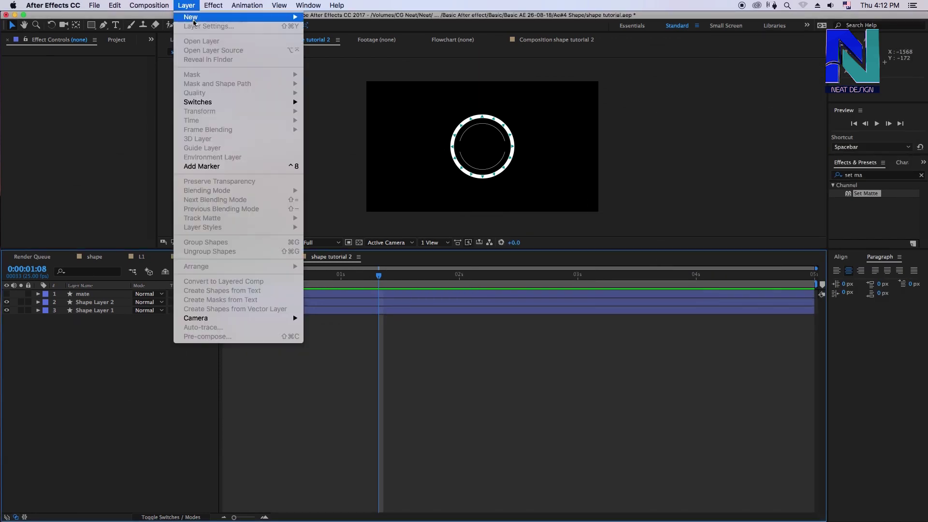
pyautogui.moveTo(199, 18)
pyautogui.click(357, 66)
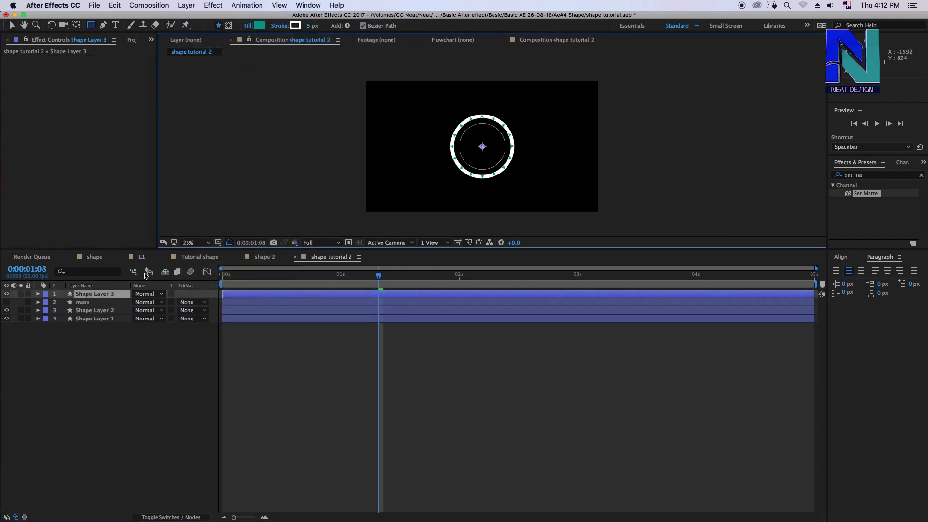
pyautogui.click(37, 294)
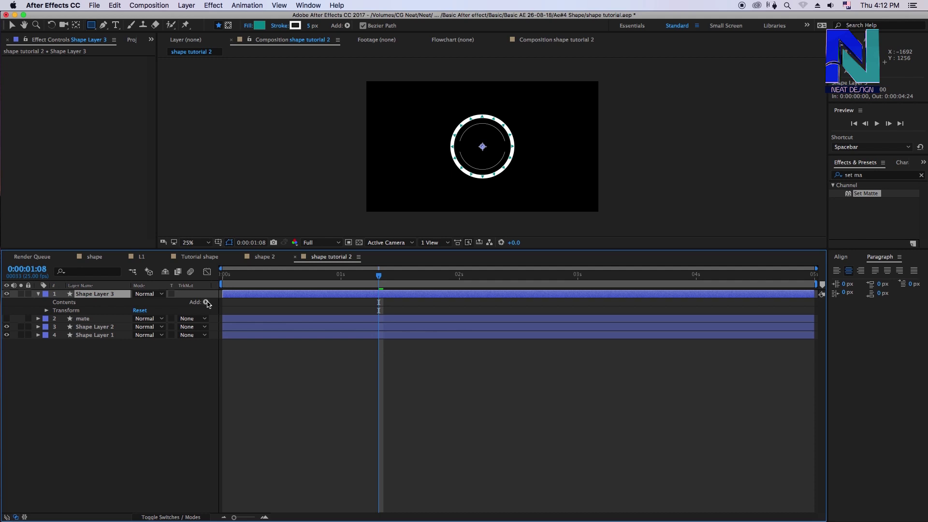
pyautogui.click(207, 303)
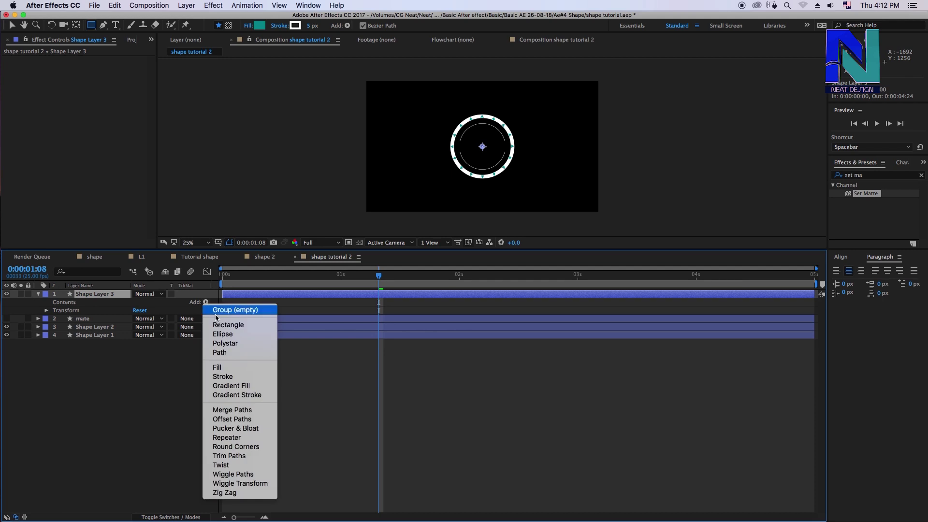
pyautogui.click(229, 358)
pyautogui.press('.')
pyautogui.press('.')
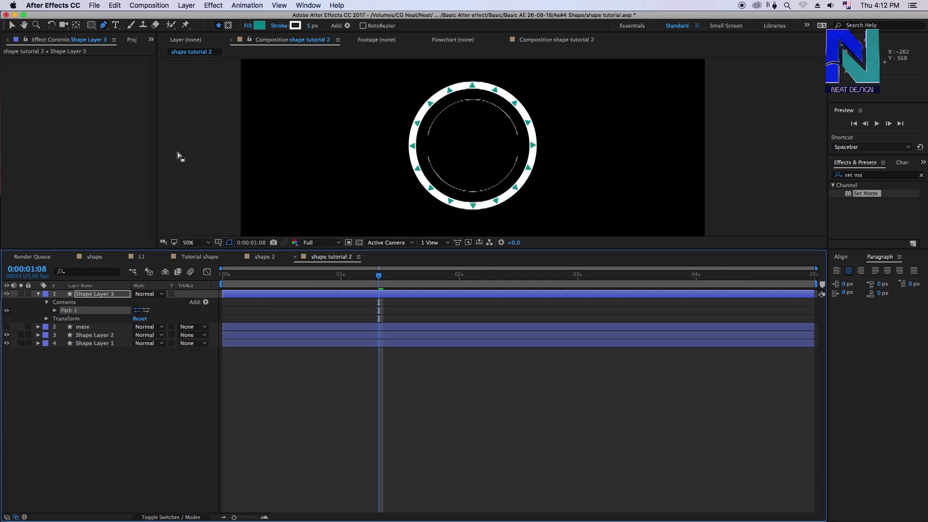
pyautogui.press('.')
pyautogui.press('.')
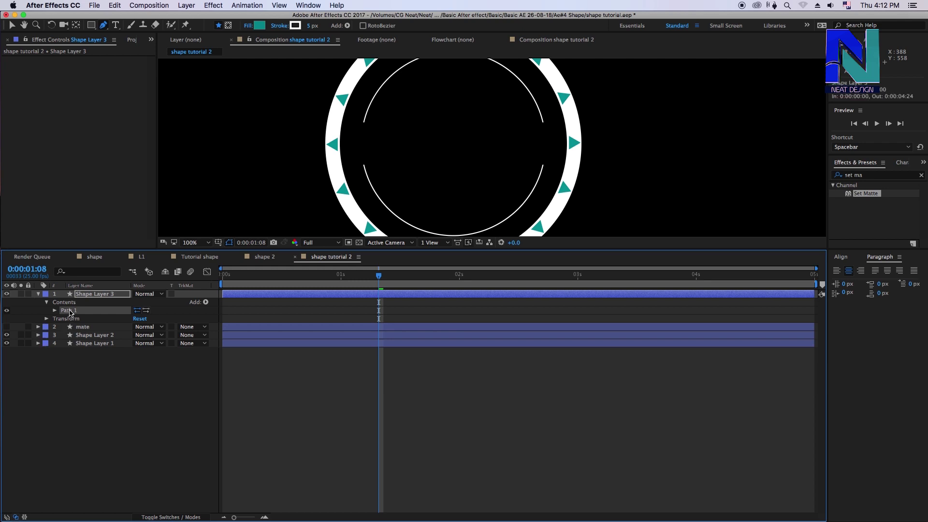
pyautogui.click(55, 310)
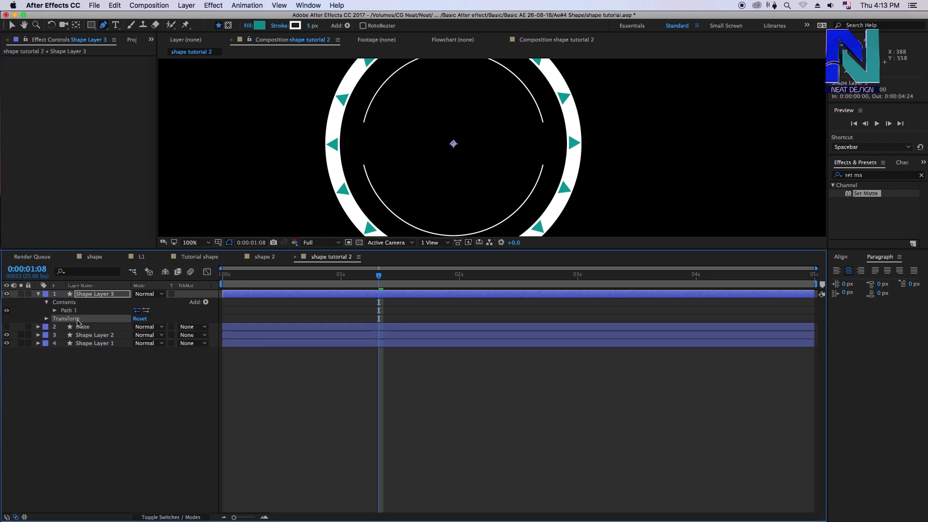
pyautogui.click(55, 311)
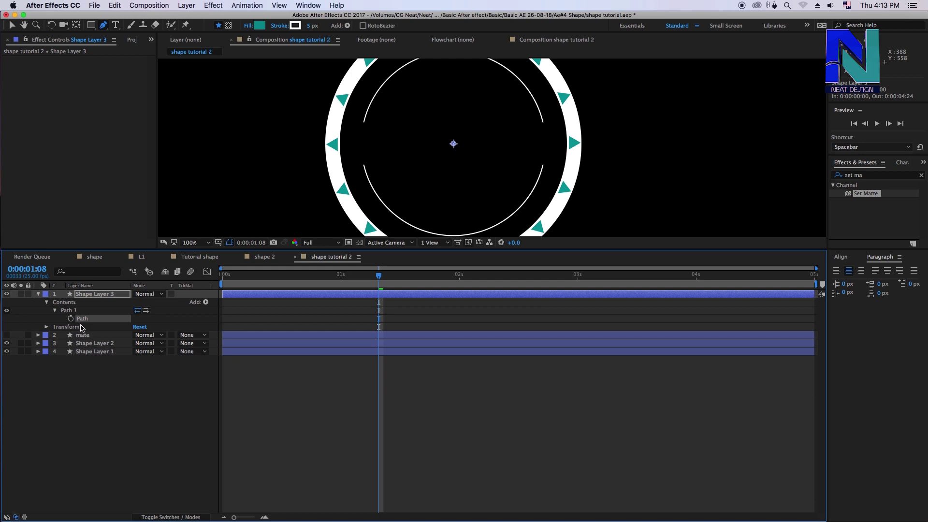
# Paste the thumbs-up outline into Path 1 and delete the stray Masks group
pyautogui.press('super+v')
pyautogui.click(232, 383)
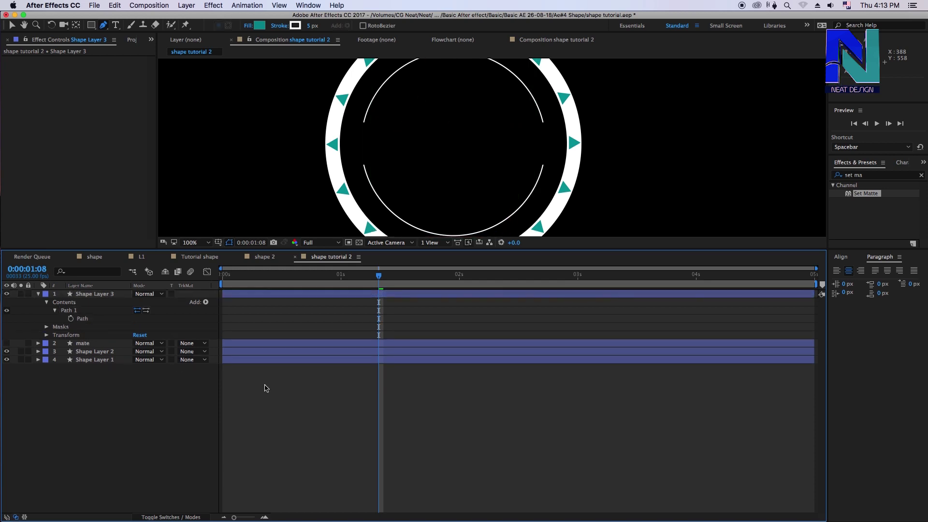
pyautogui.click(80, 320)
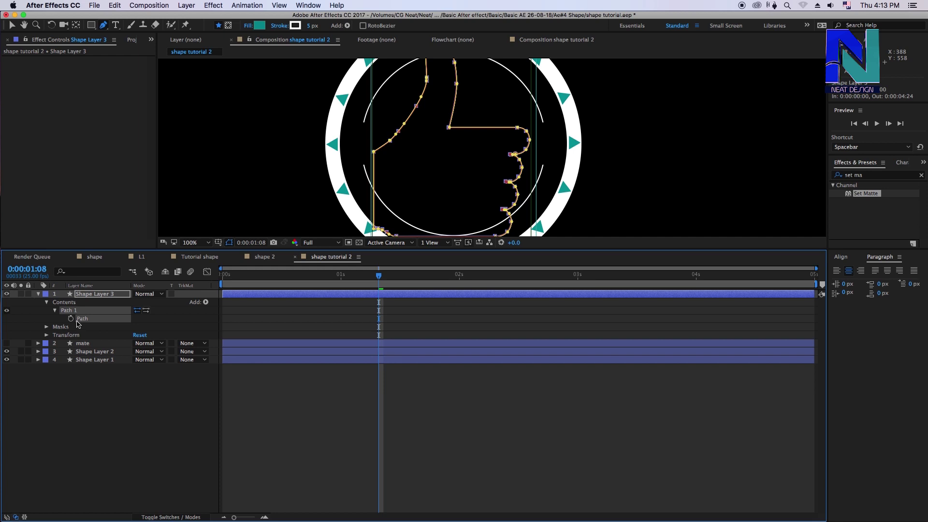
pyautogui.press(',')
pyautogui.hscroll(-2, 534, 144)
pyautogui.click(61, 329)
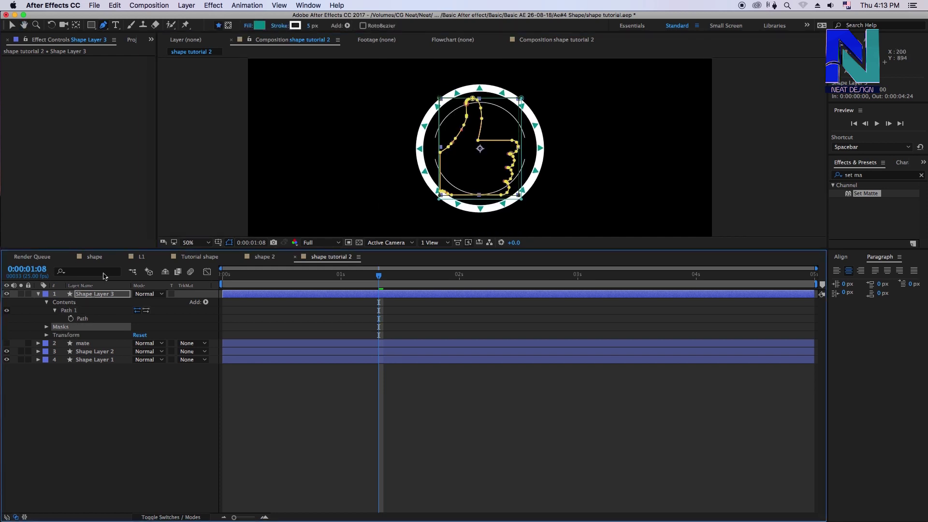
pyautogui.press('Delete')
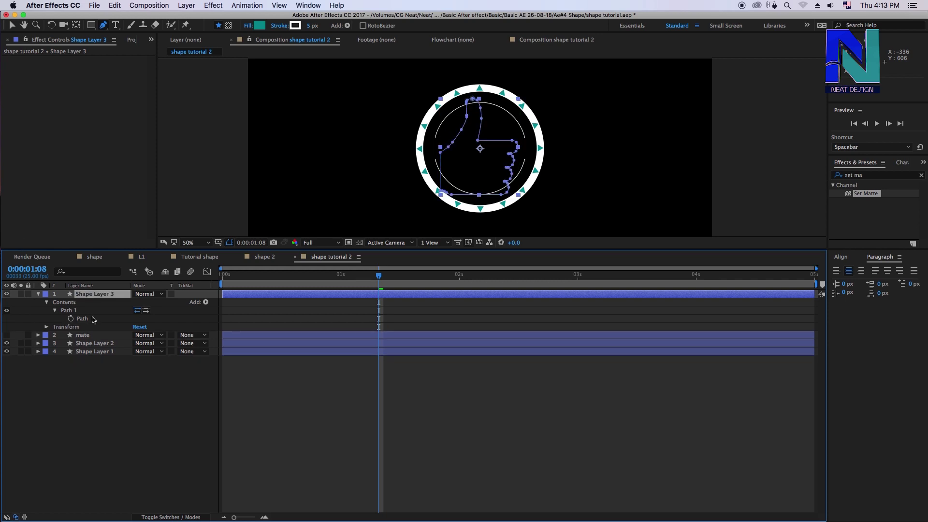
pyautogui.click(84, 320)
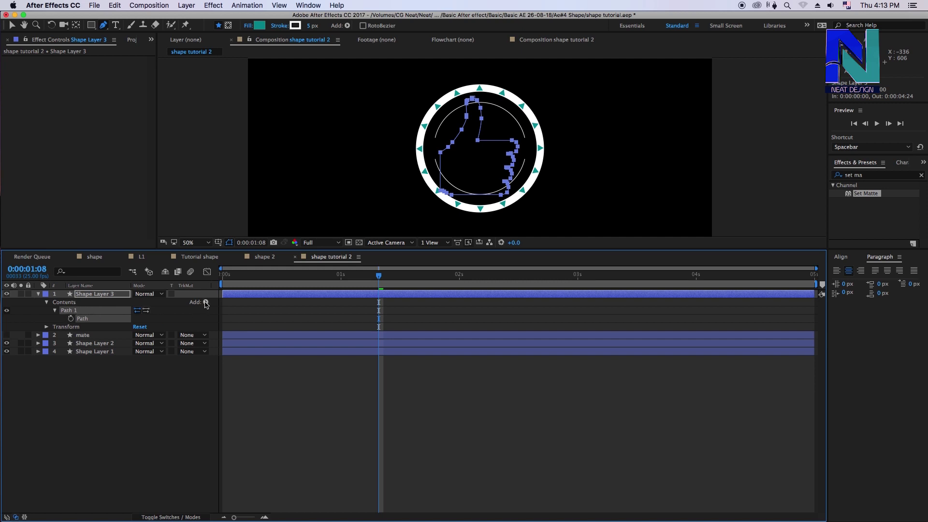
pyautogui.click(69, 303)
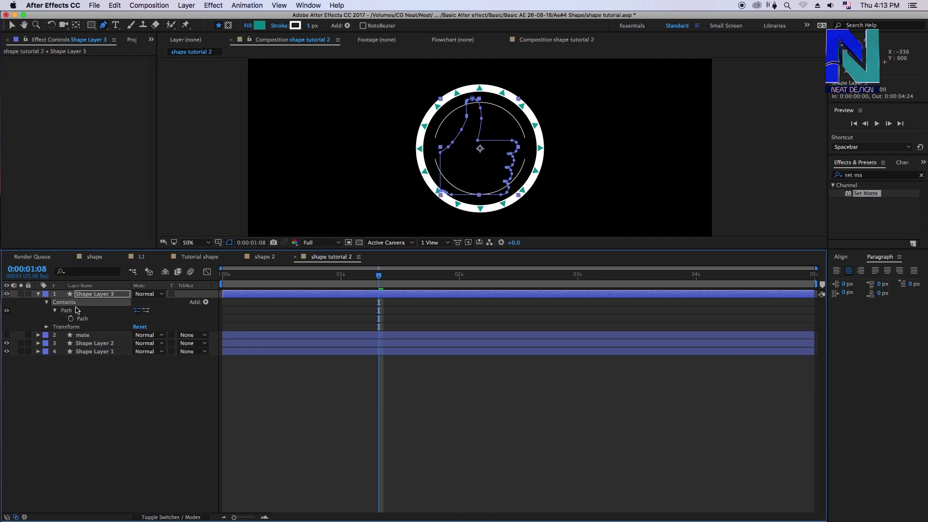
pyautogui.click(206, 302)
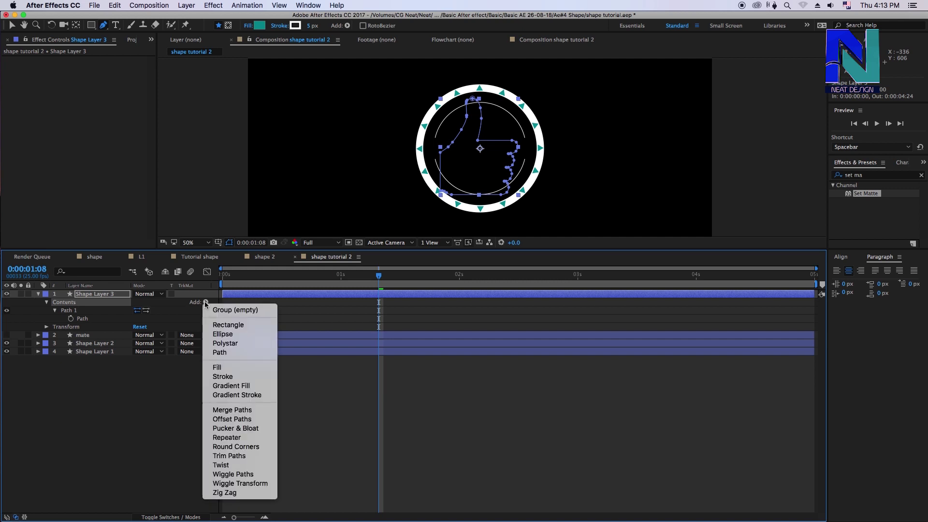
# Add a stroke to the thumbs-up path
pyautogui.click(223, 375)
pyautogui.click(274, 398)
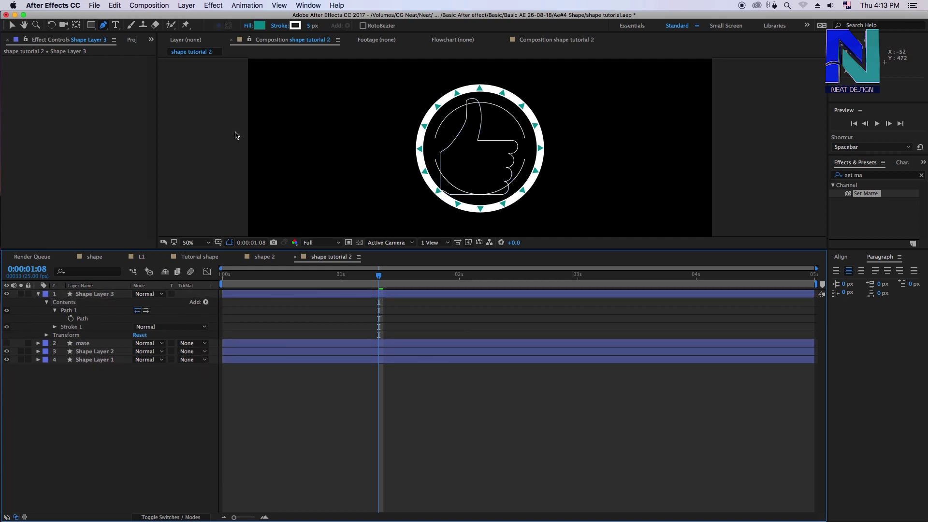
pyautogui.press(',')
pyautogui.press('/')
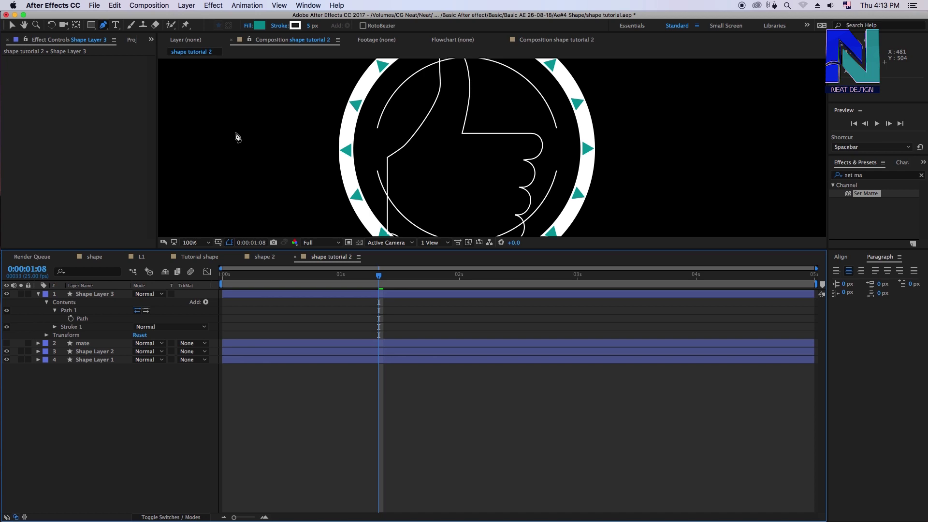
# Scale the thumbs-up layer down to 61%
pyautogui.click(69, 311)
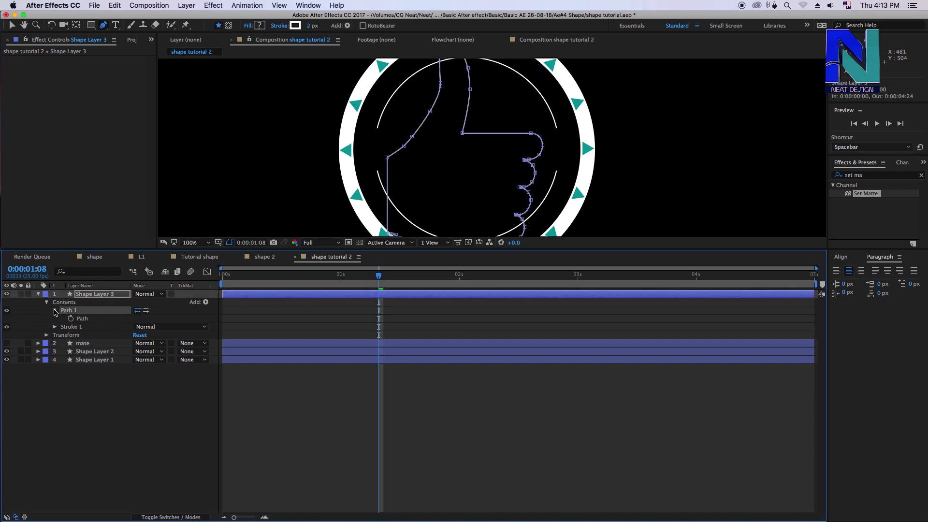
pyautogui.click(55, 310)
pyautogui.click(57, 320)
pyautogui.click(58, 326)
pyautogui.click(47, 327)
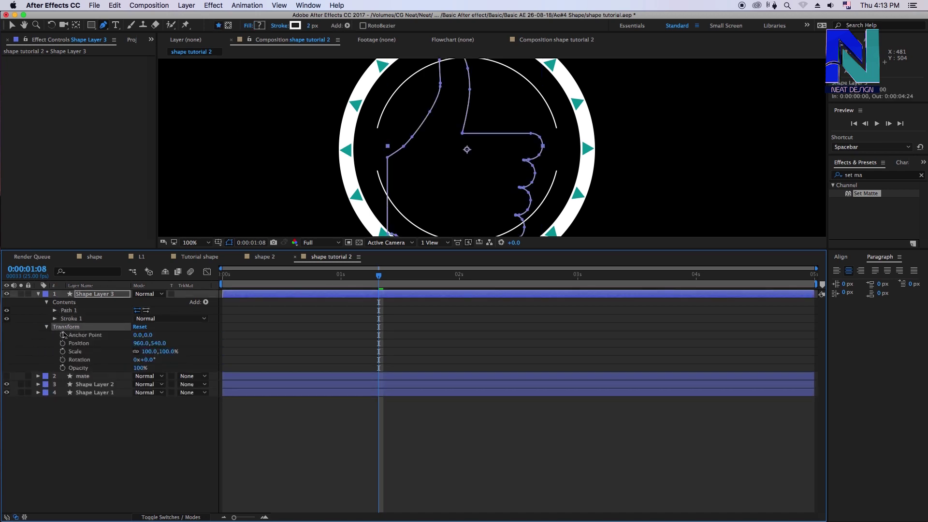
pyautogui.moveTo(144, 352); pyautogui.dragTo(127, 352)
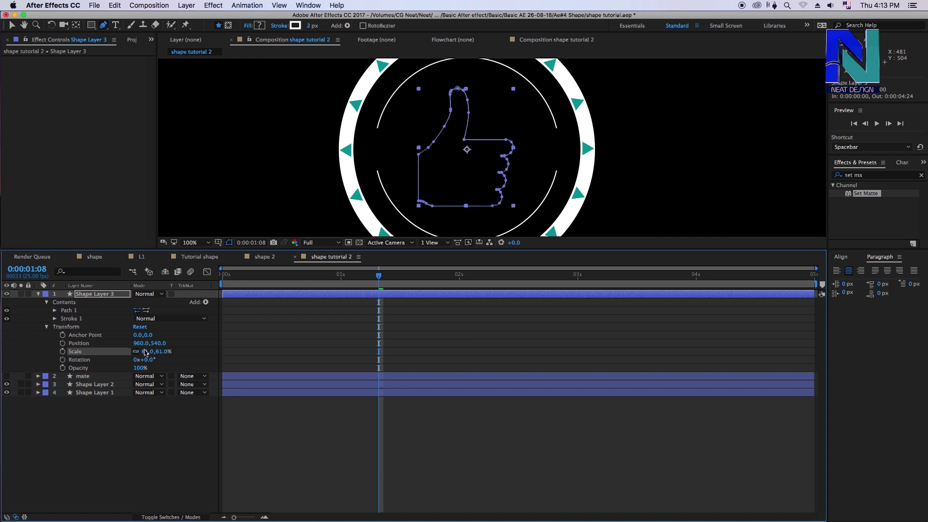
pyautogui.click(166, 368)
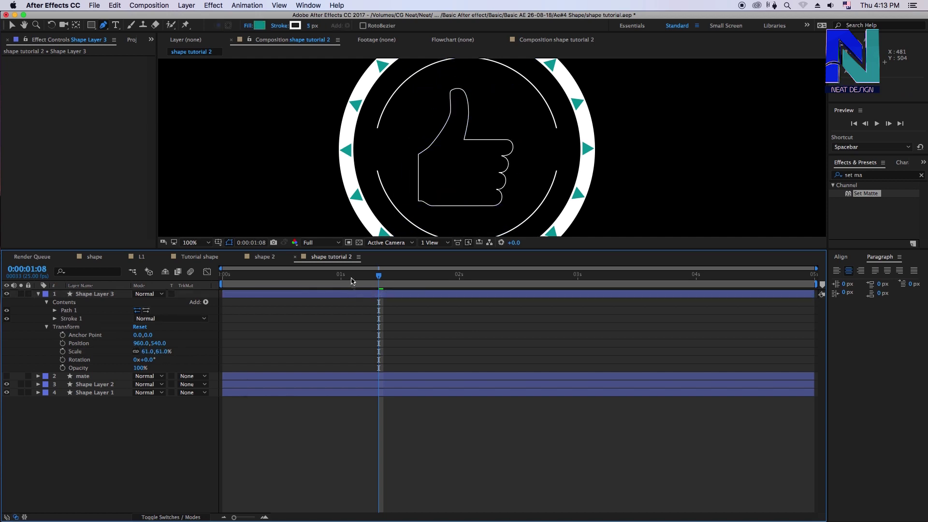
# Move the thumbs-up to position 976,532 at 0:00:00:21
pyautogui.press('space')
pyautogui.moveTo(143, 344); pyautogui.dragTo(151, 345)
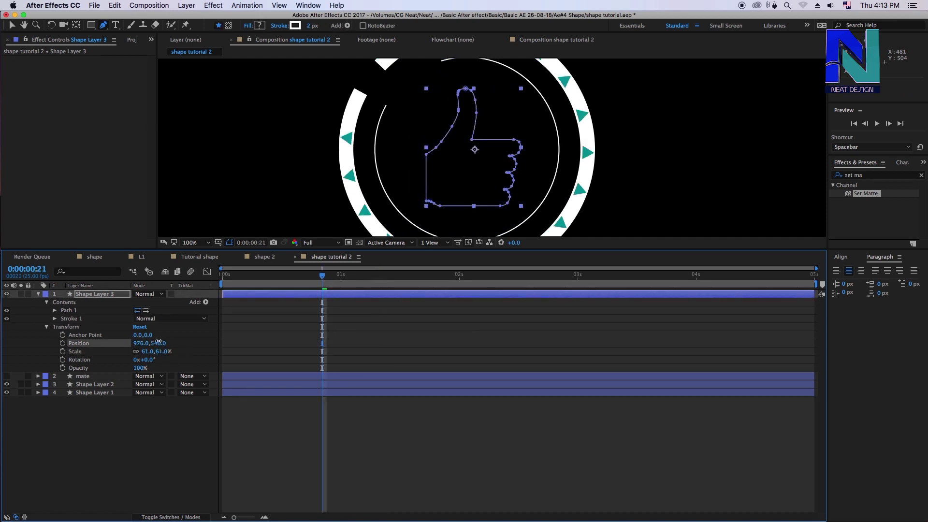
pyautogui.click(249, 421)
pyautogui.click(76, 324)
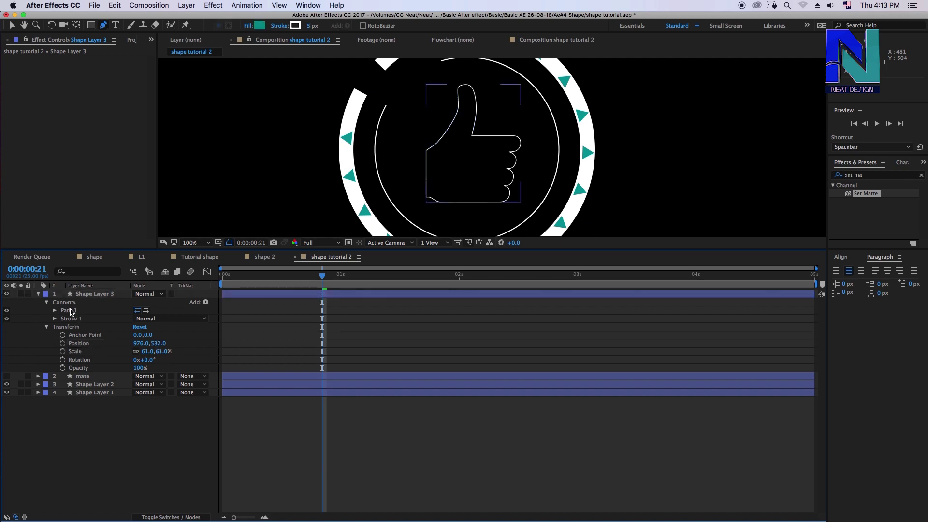
pyautogui.click(65, 302)
pyautogui.click(205, 302)
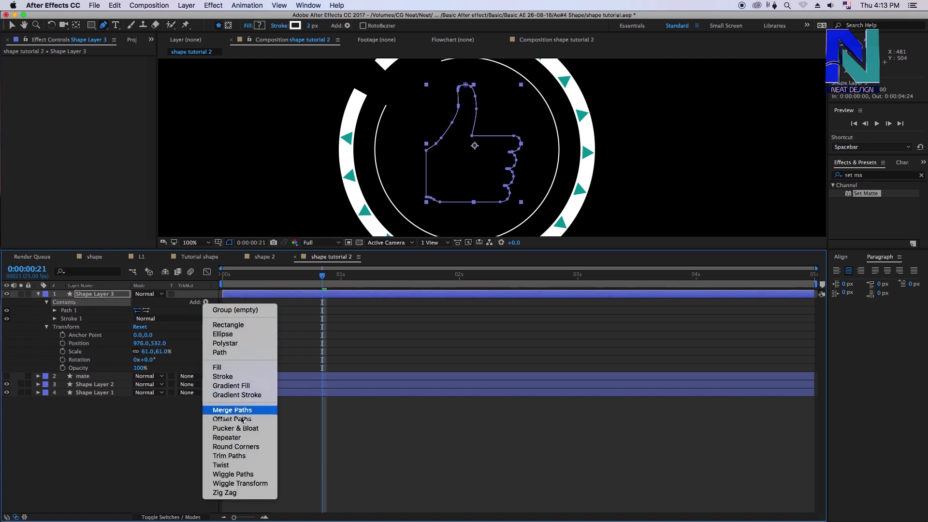
# Add Trim Paths to the thumbs-up shape and expose its Start, End and Offset
pyautogui.click(237, 456)
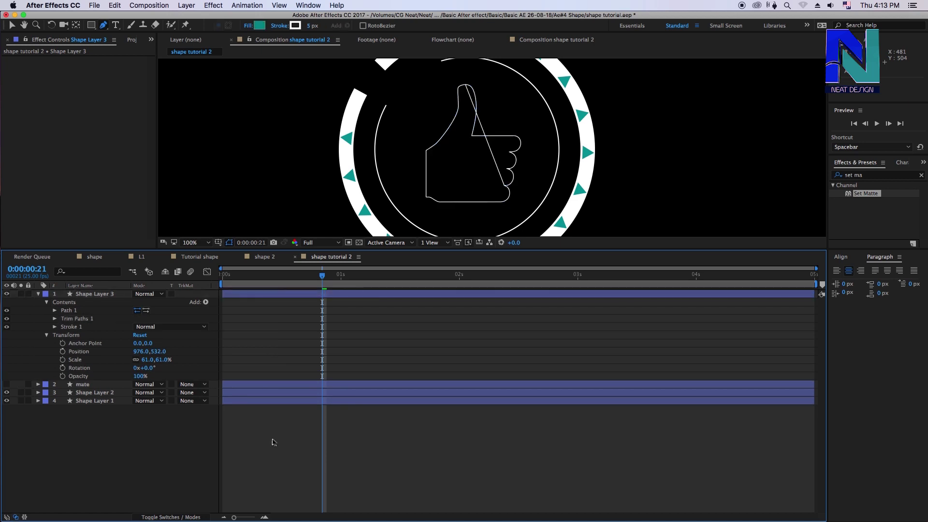
pyautogui.scroll(1, 471, 135)
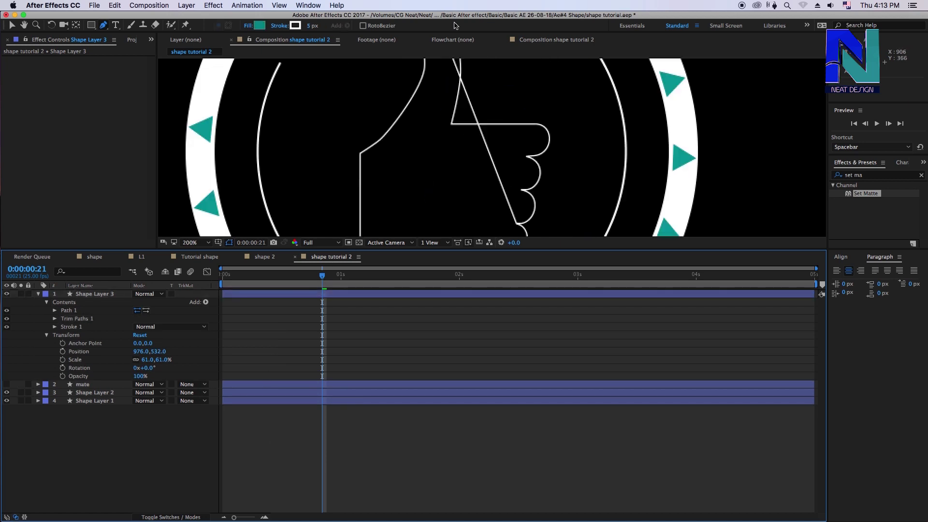
pyautogui.scroll(1, 472, 134)
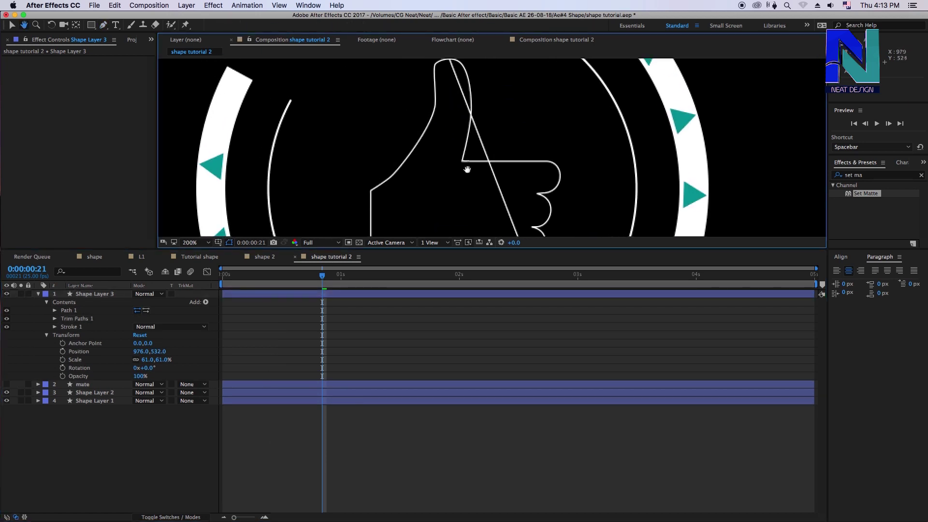
pyautogui.click(46, 335)
pyautogui.click(76, 318)
pyautogui.click(54, 319)
pyautogui.click(147, 344)
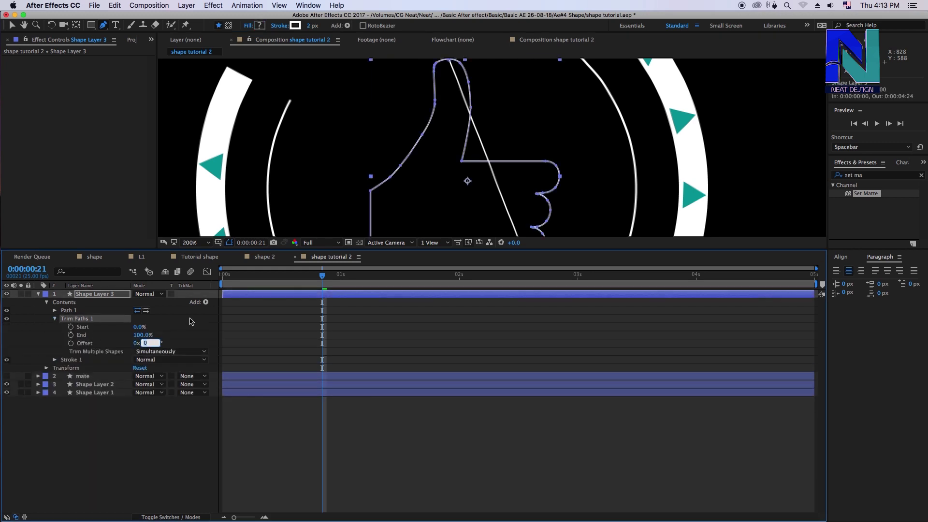
pyautogui.click(419, 429)
pyautogui.press(',')
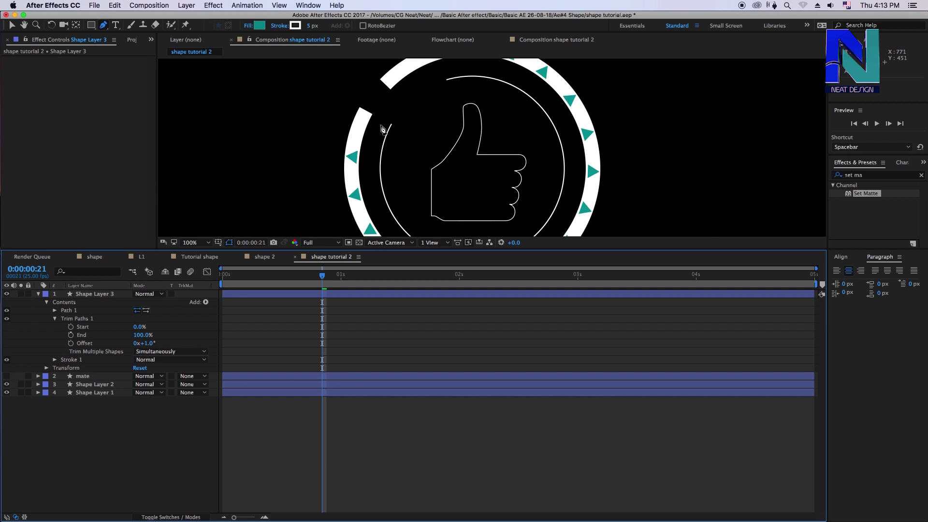
pyautogui.press('Home')
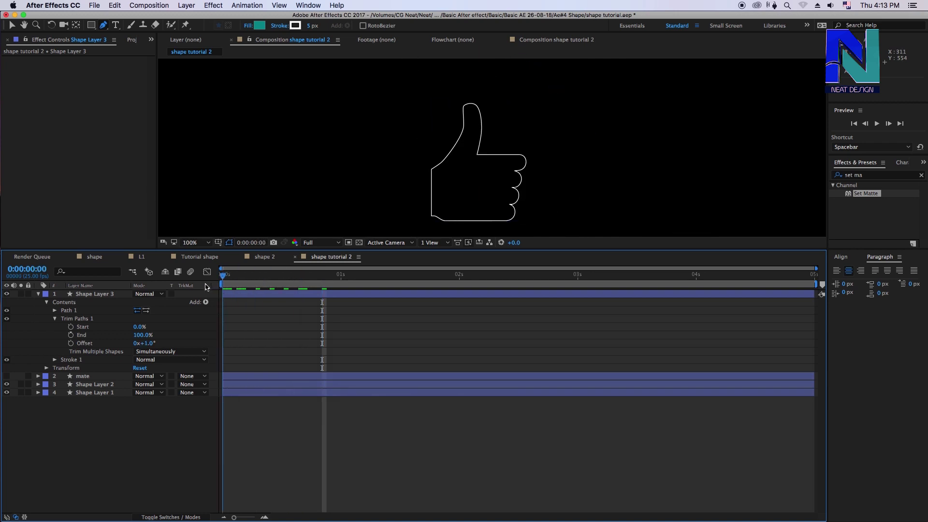
pyautogui.click(93, 352)
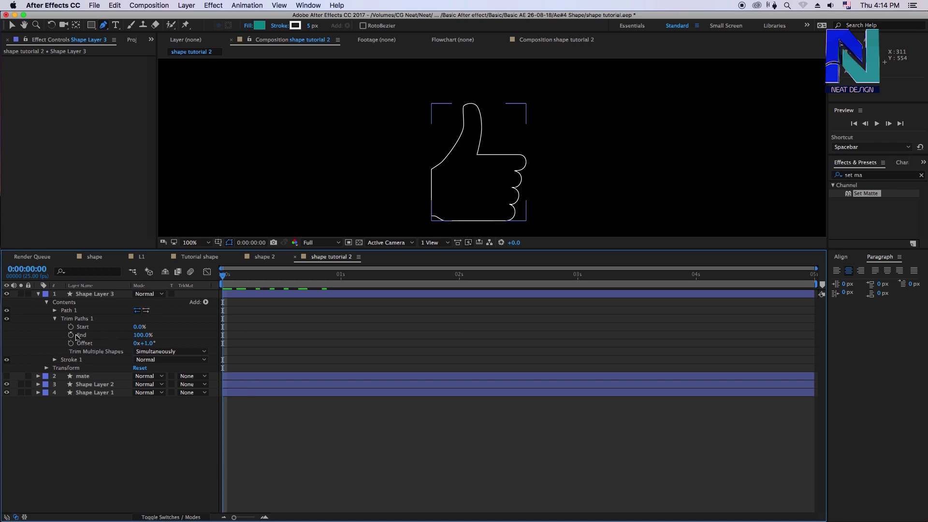
pyautogui.press('space')
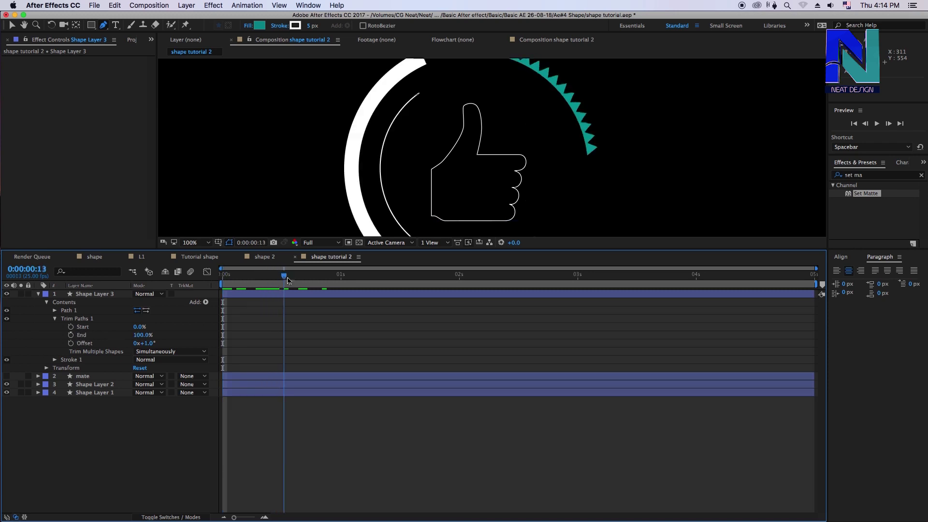
# Keyframe Start and Offset at one second, then set Start 100% and Offset -70° at frame zero
pyautogui.click(71, 326)
pyautogui.click(71, 343)
pyautogui.press('Home')
pyautogui.click(140, 327)
pyautogui.write('100')
pyautogui.press('Return')
pyautogui.click(145, 343)
pyautogui.write('0')
pyautogui.press('Return')
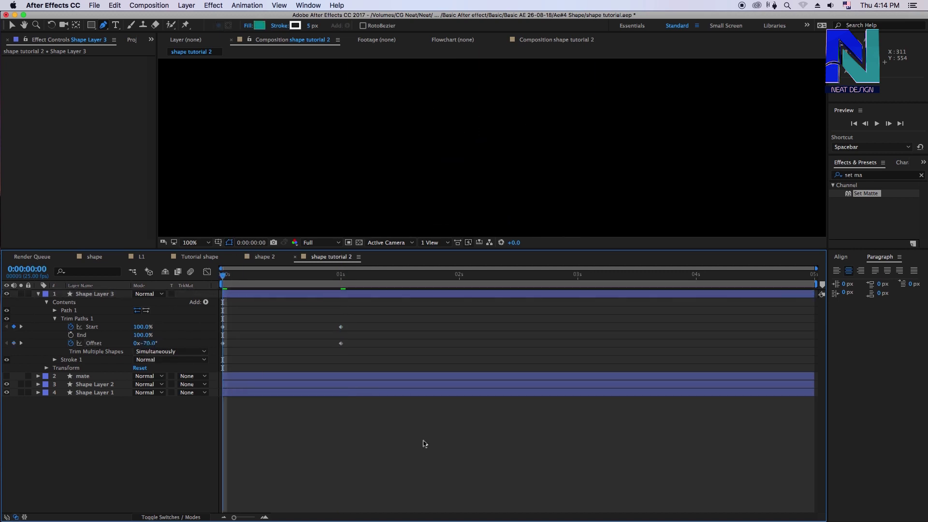
pyautogui.press('space')
pyautogui.scroll(-3, 402, 216)
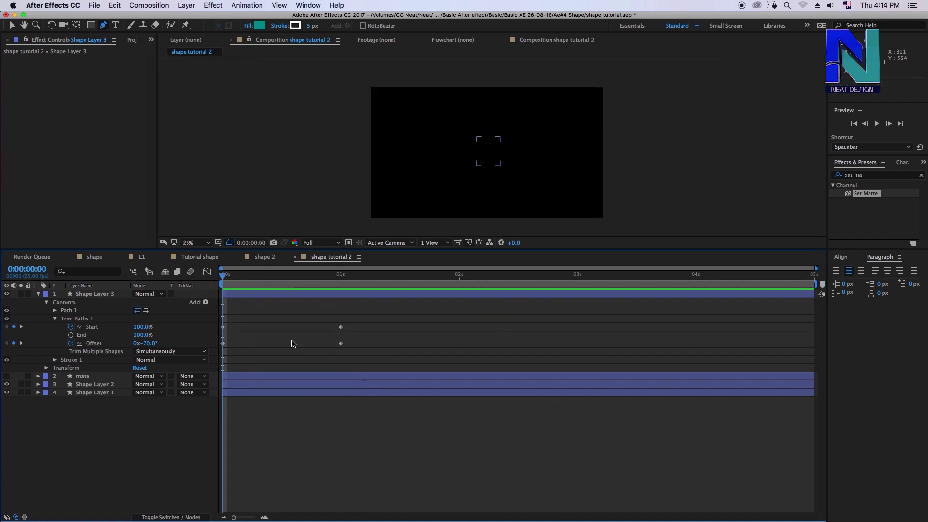